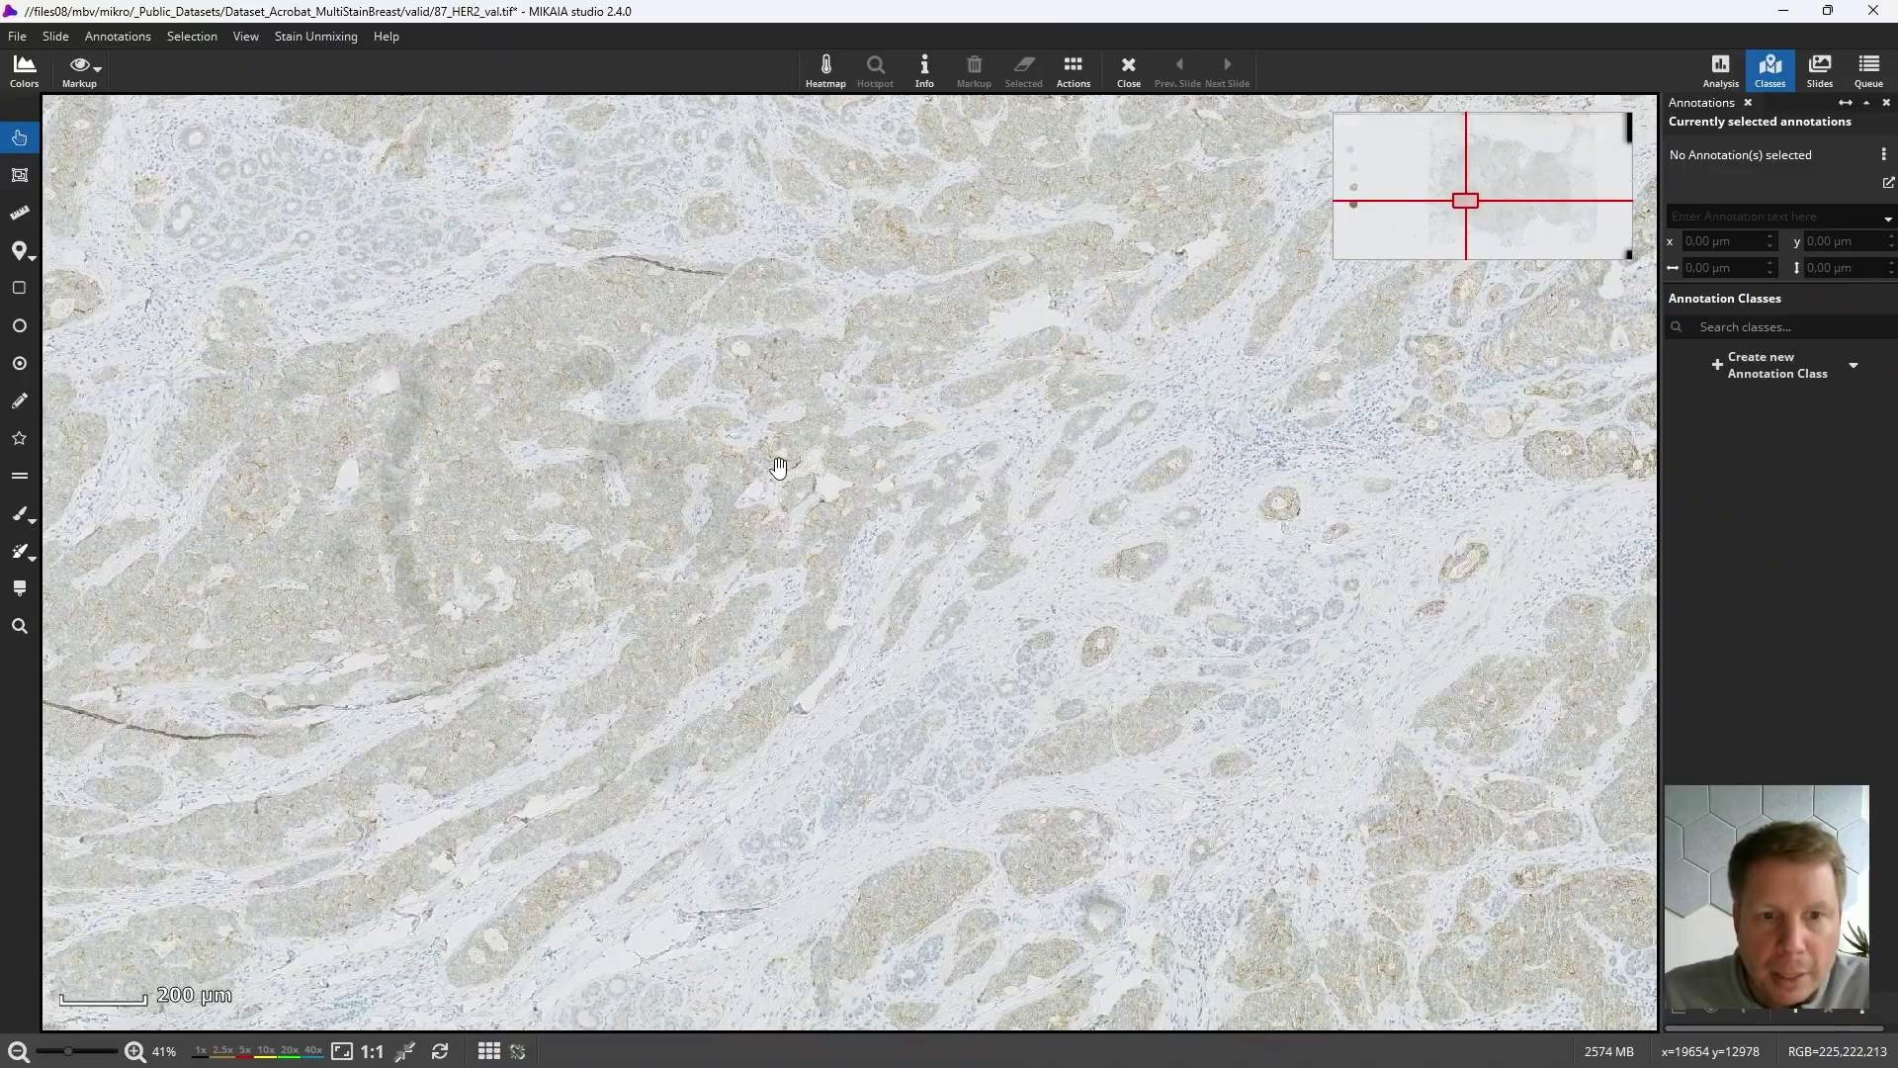
# Examine the HER2 membrane staining in the tumour tissue at about 100% magnification.
pyautogui.scroll(3, 775, 460)
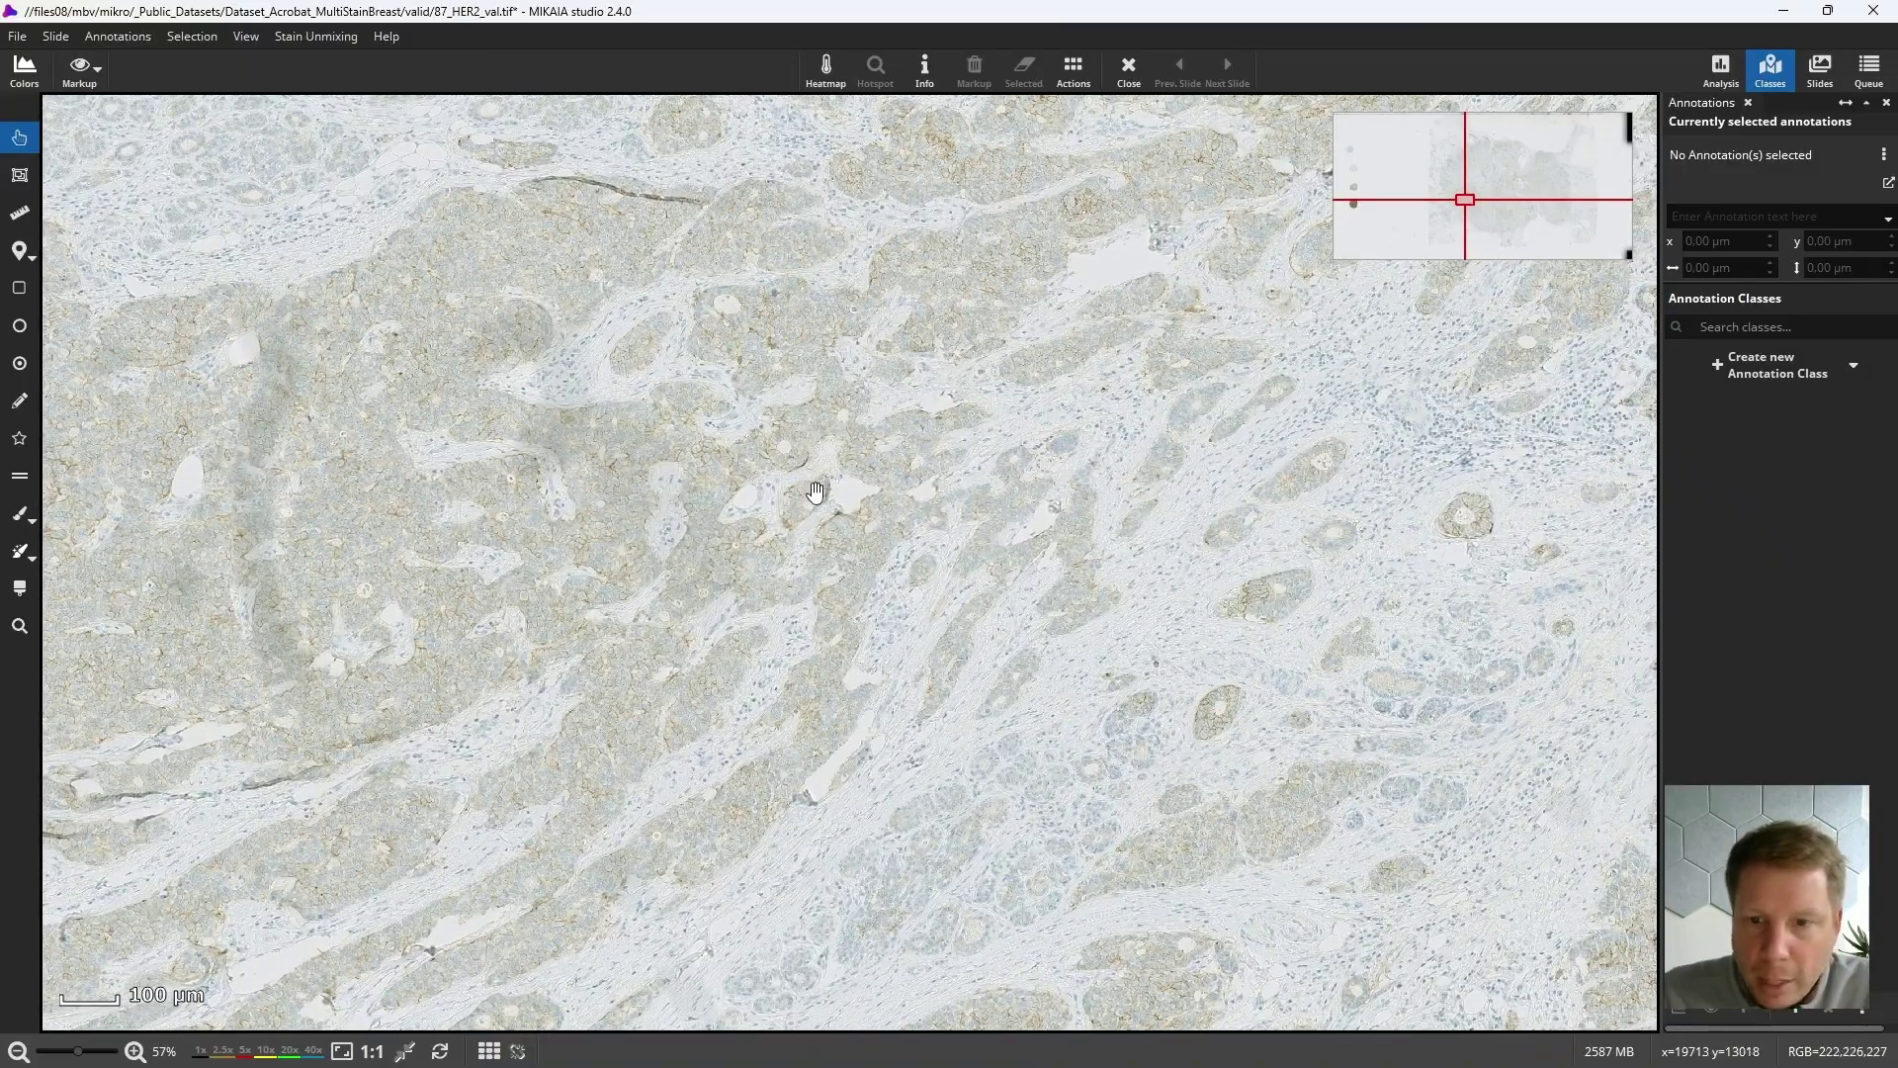
pyautogui.moveTo(697, 506); pyautogui.dragTo(781, 422)
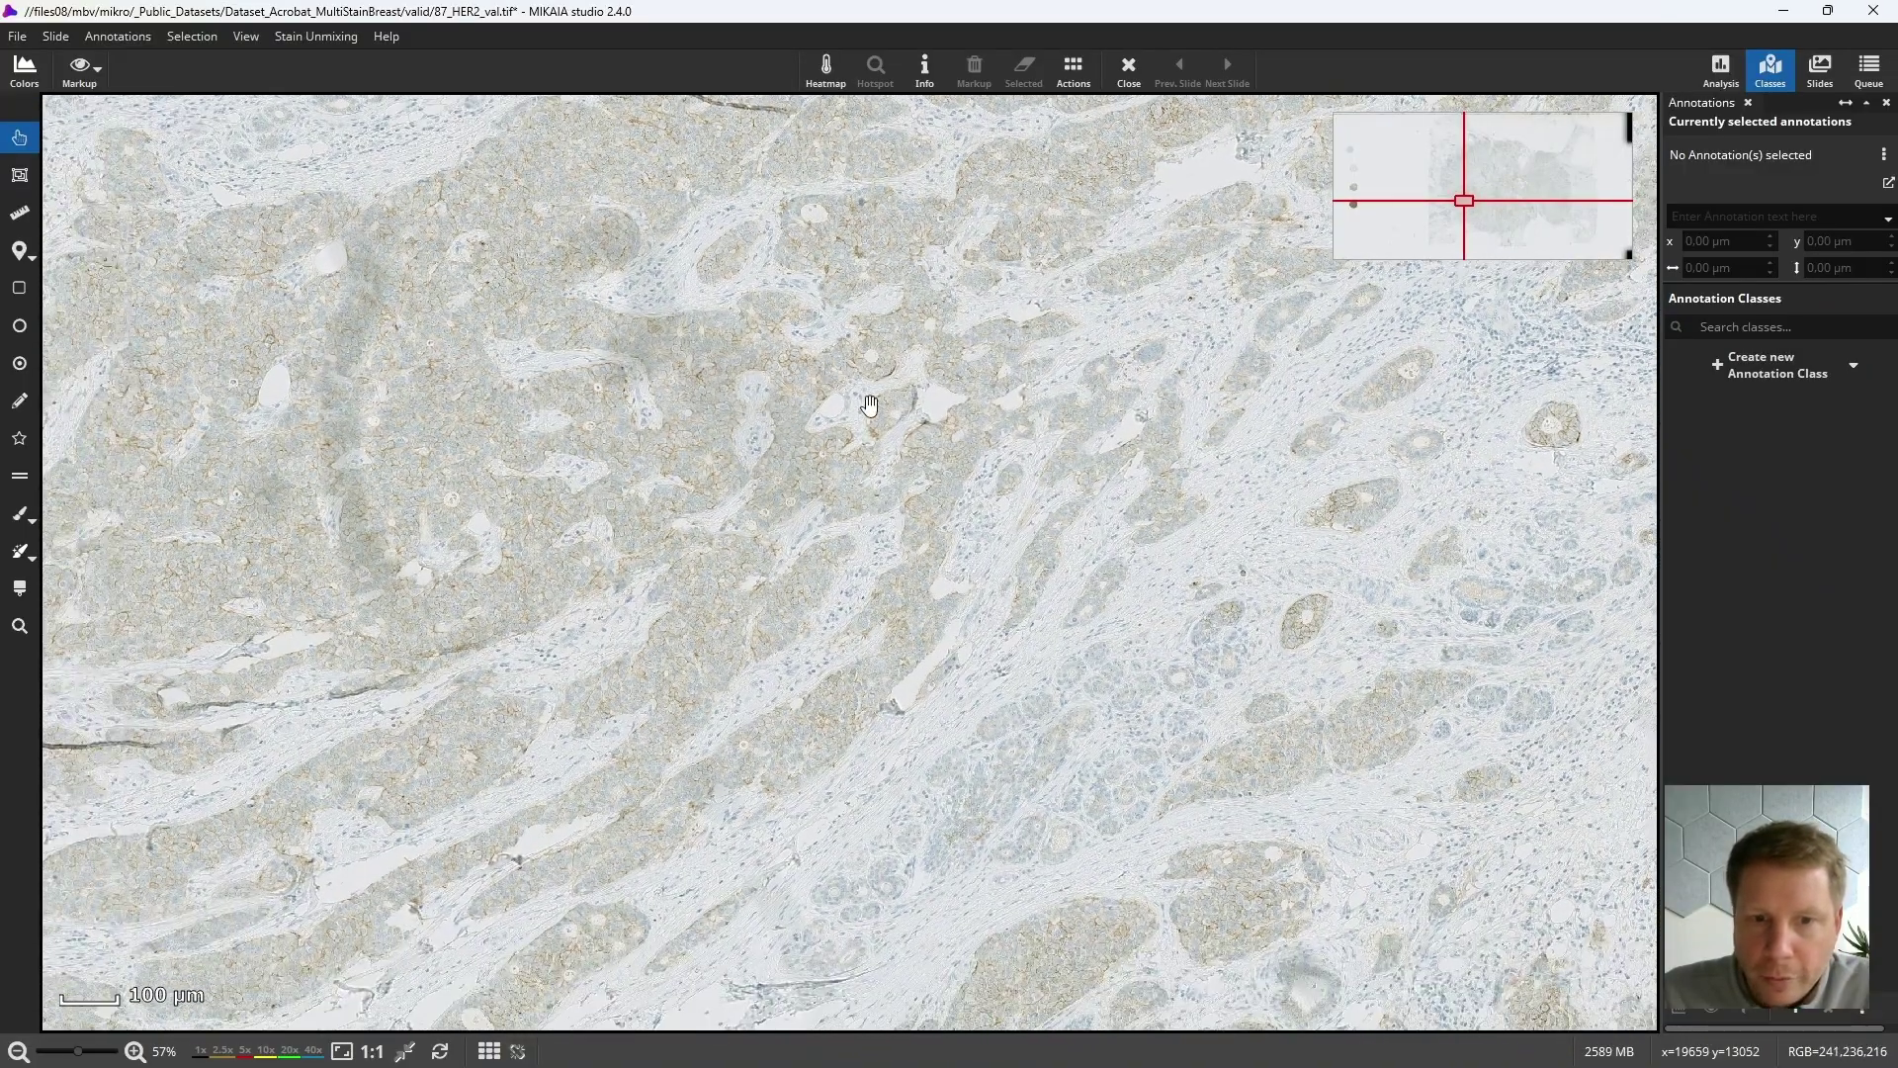
pyautogui.scroll(5, 871, 405)
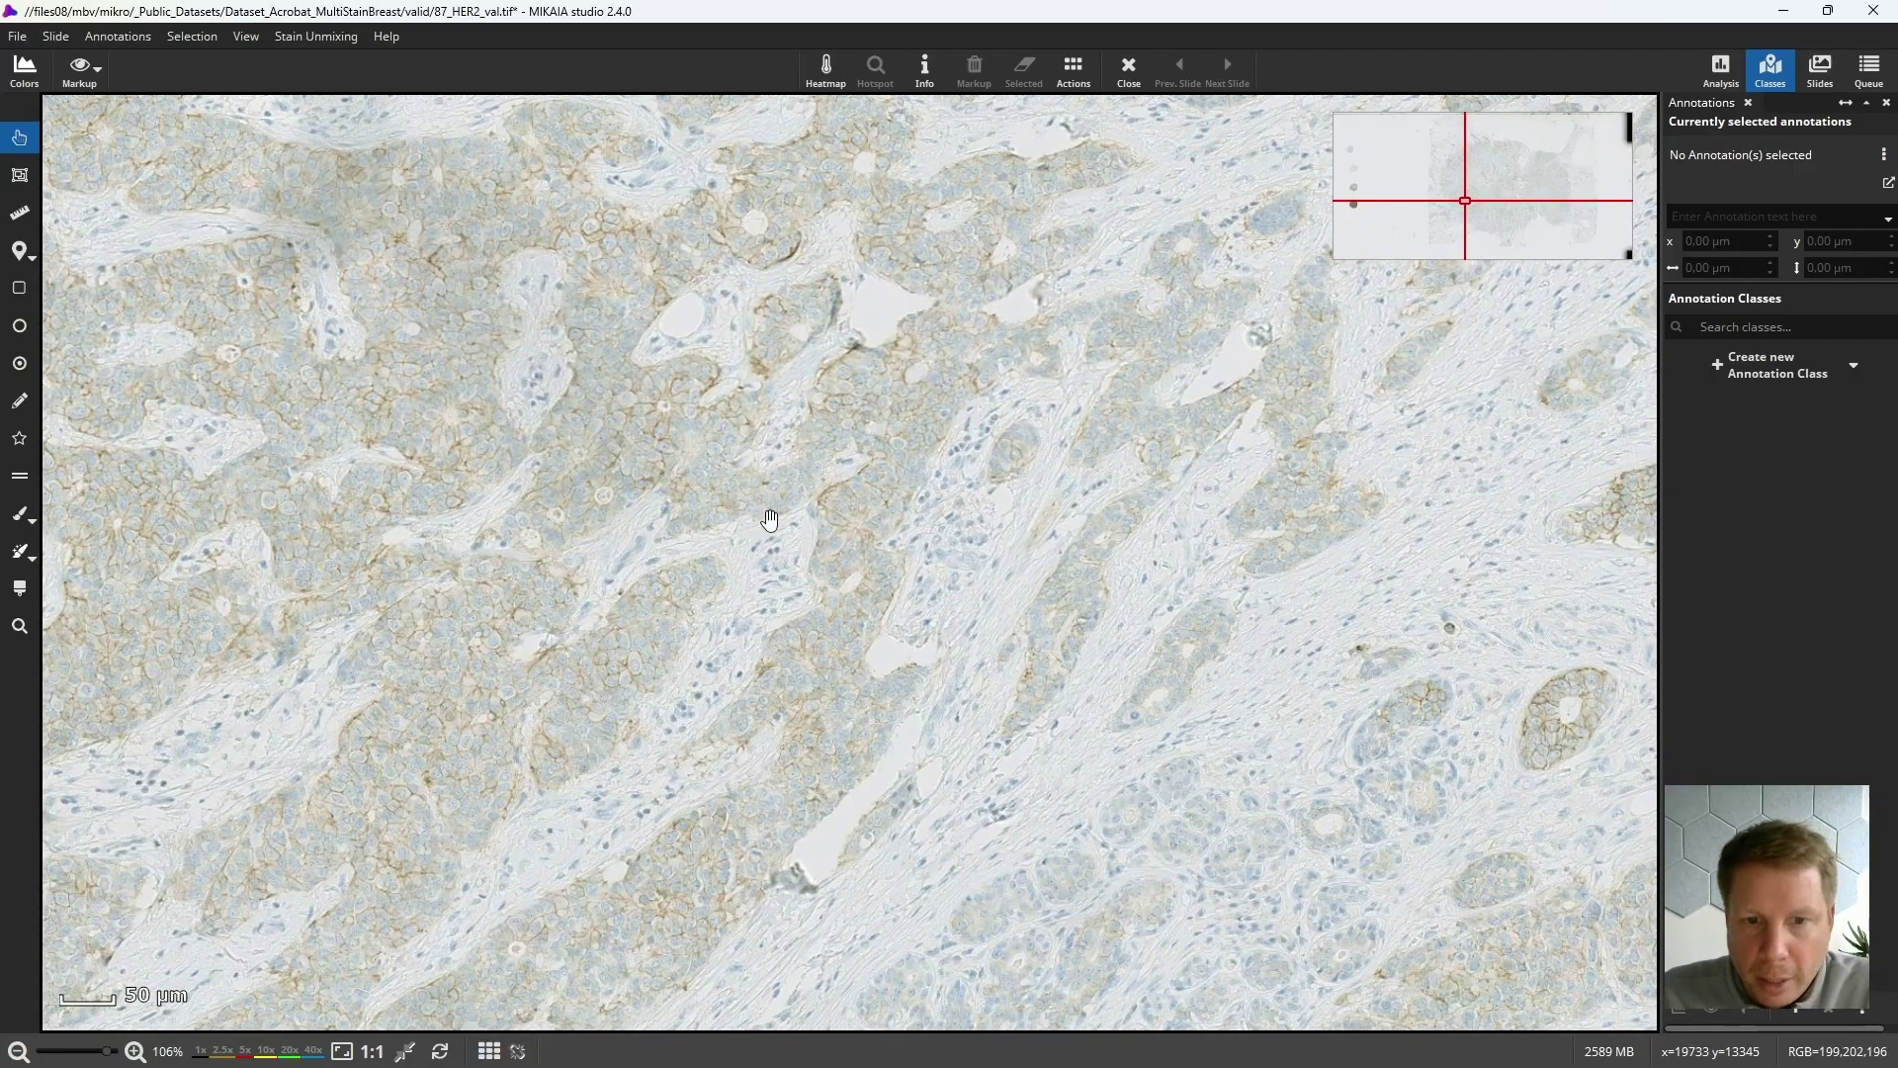
pyautogui.moveTo(959, 466); pyautogui.dragTo(1120, 524)
pyautogui.moveTo(927, 496); pyautogui.dragTo(932, 792)
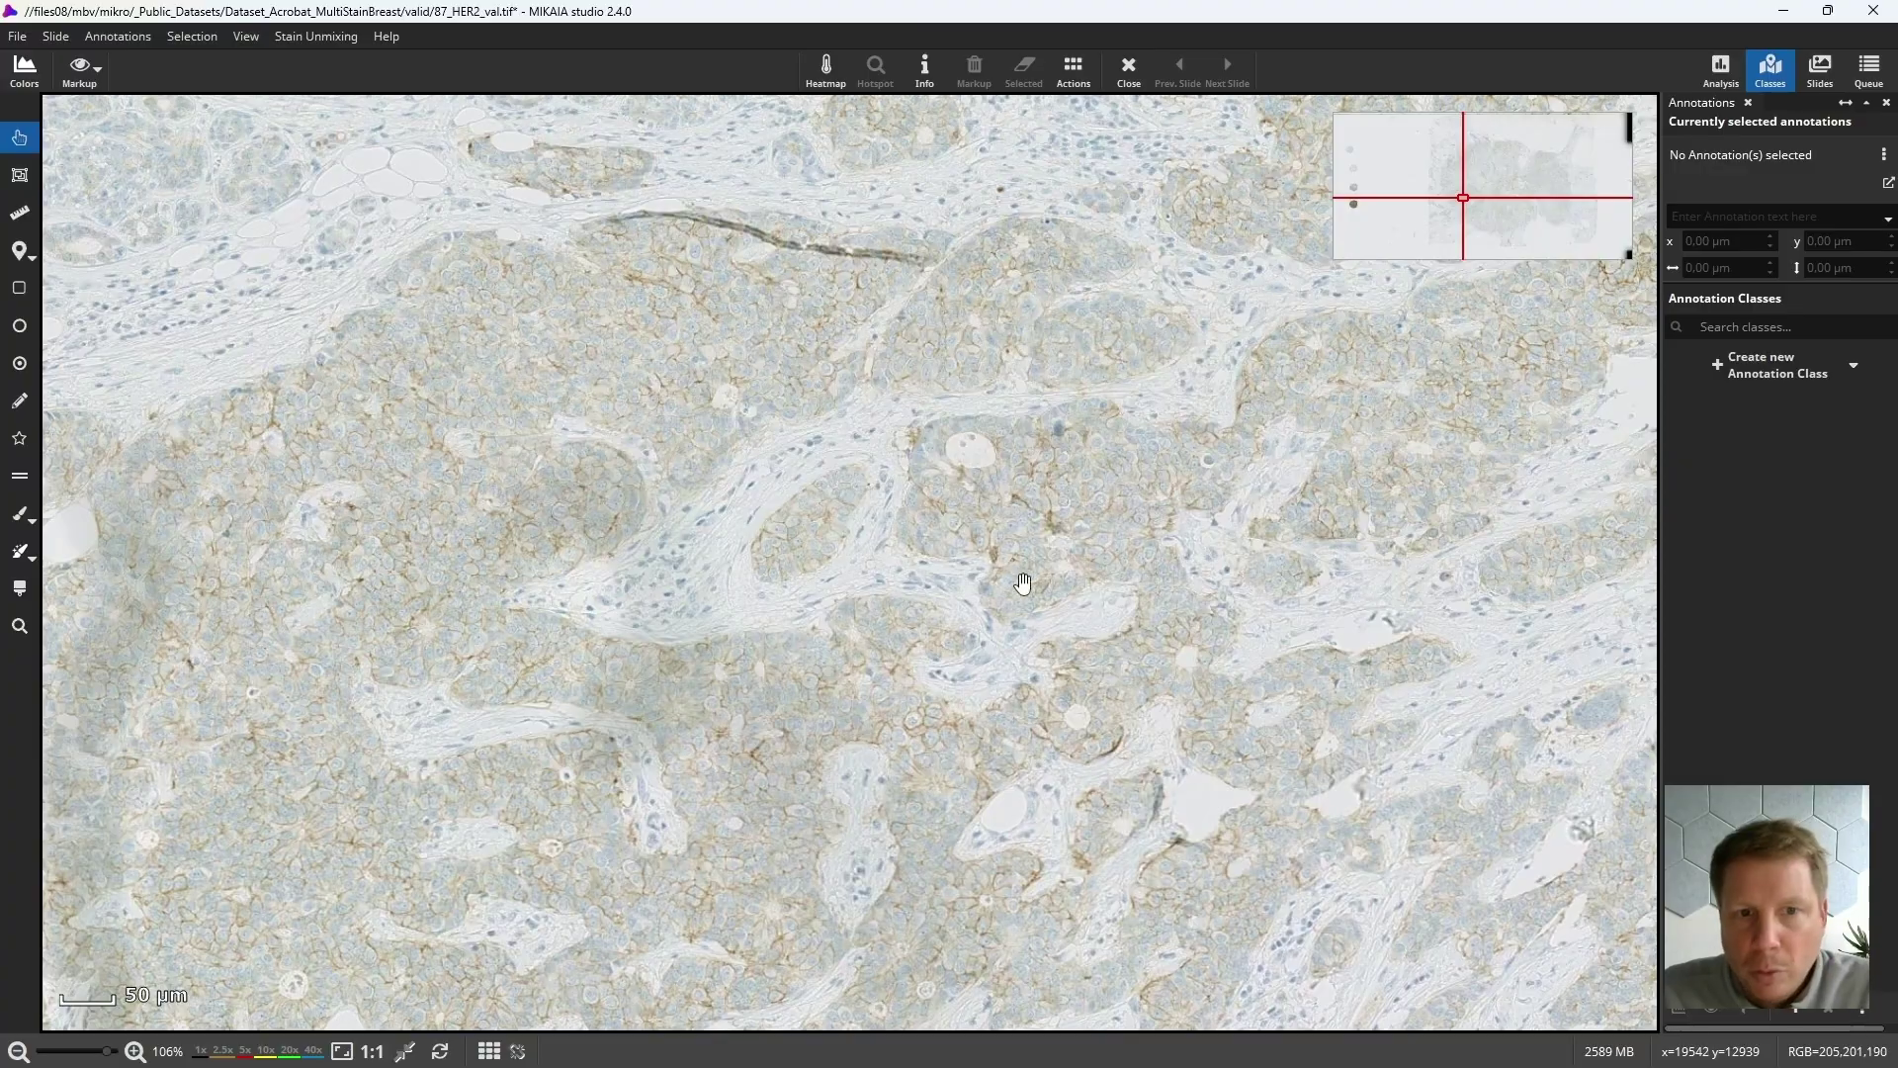
pyautogui.moveTo(914, 384); pyautogui.dragTo(808, 166)
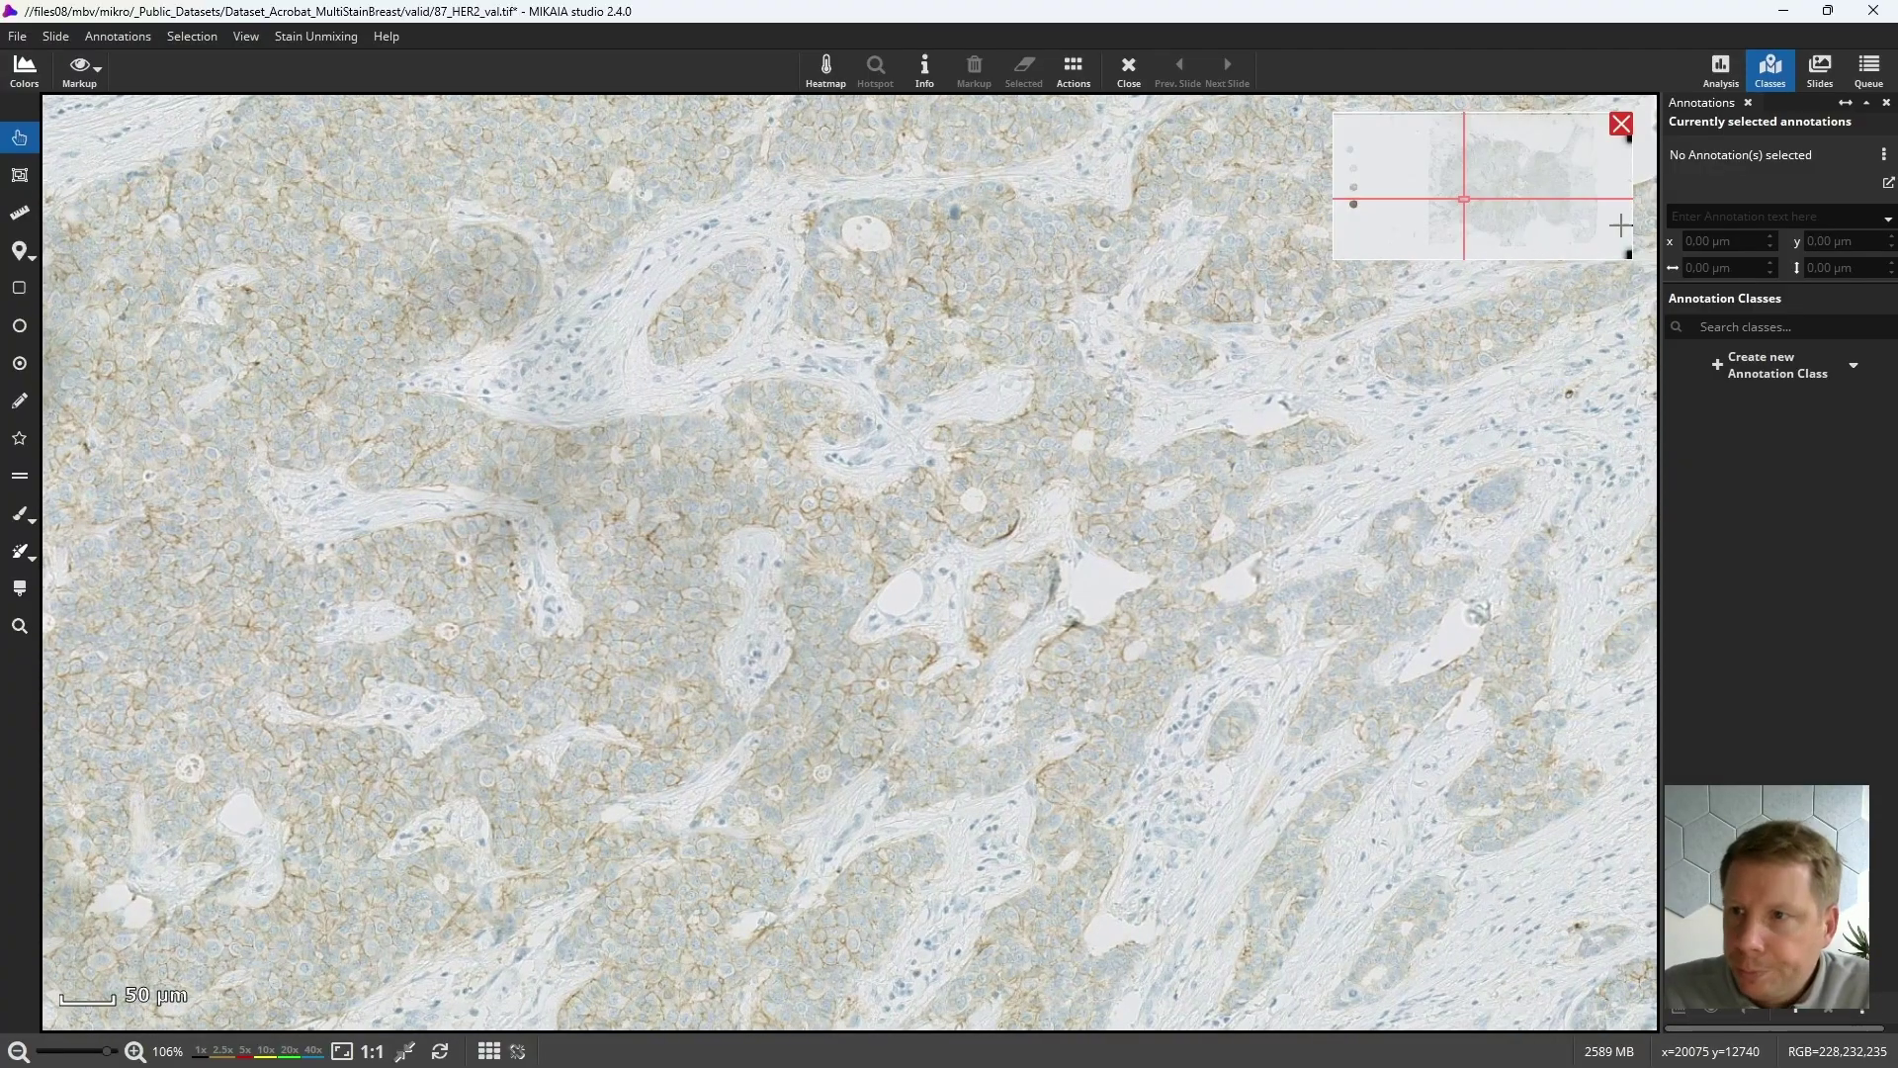
# Show the analysis tools and choose the IHC Cell Detection app from the IHC-filtered apps.
pyautogui.click(1728, 81)
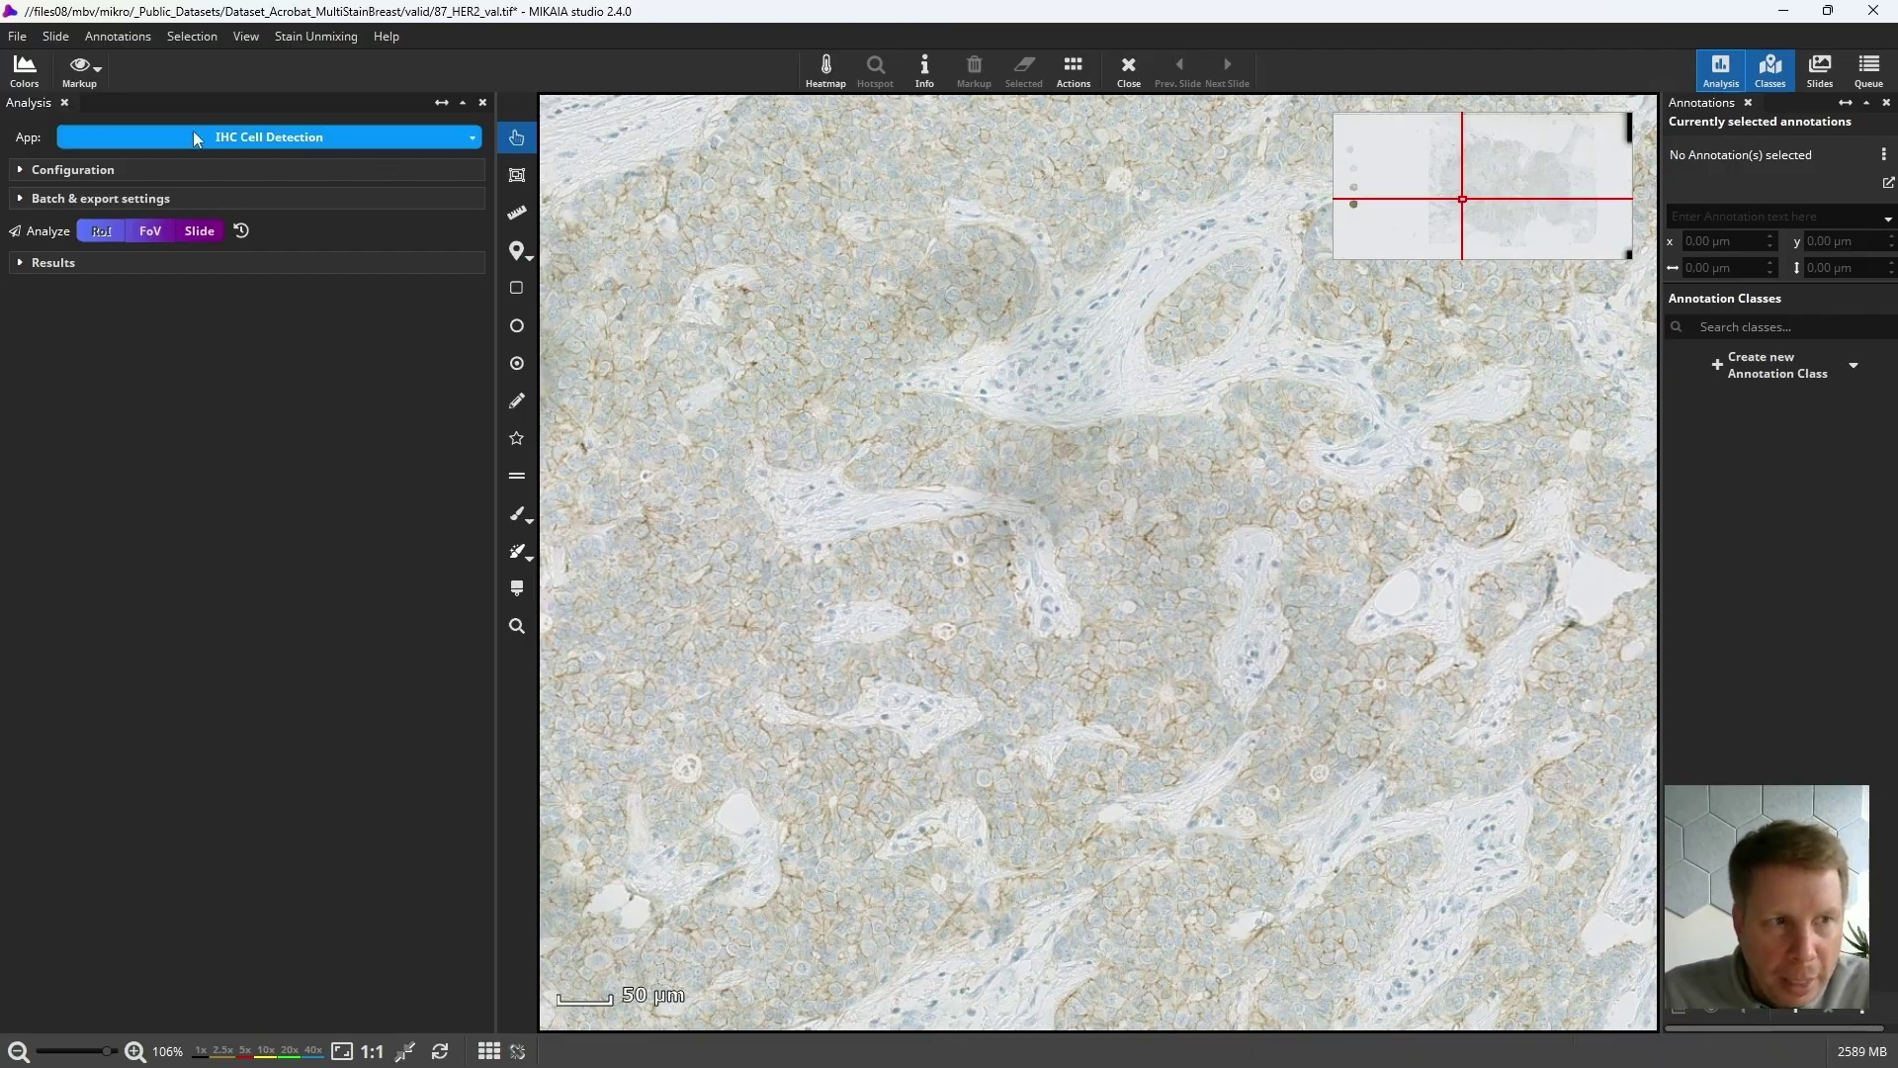
pyautogui.click(368, 138)
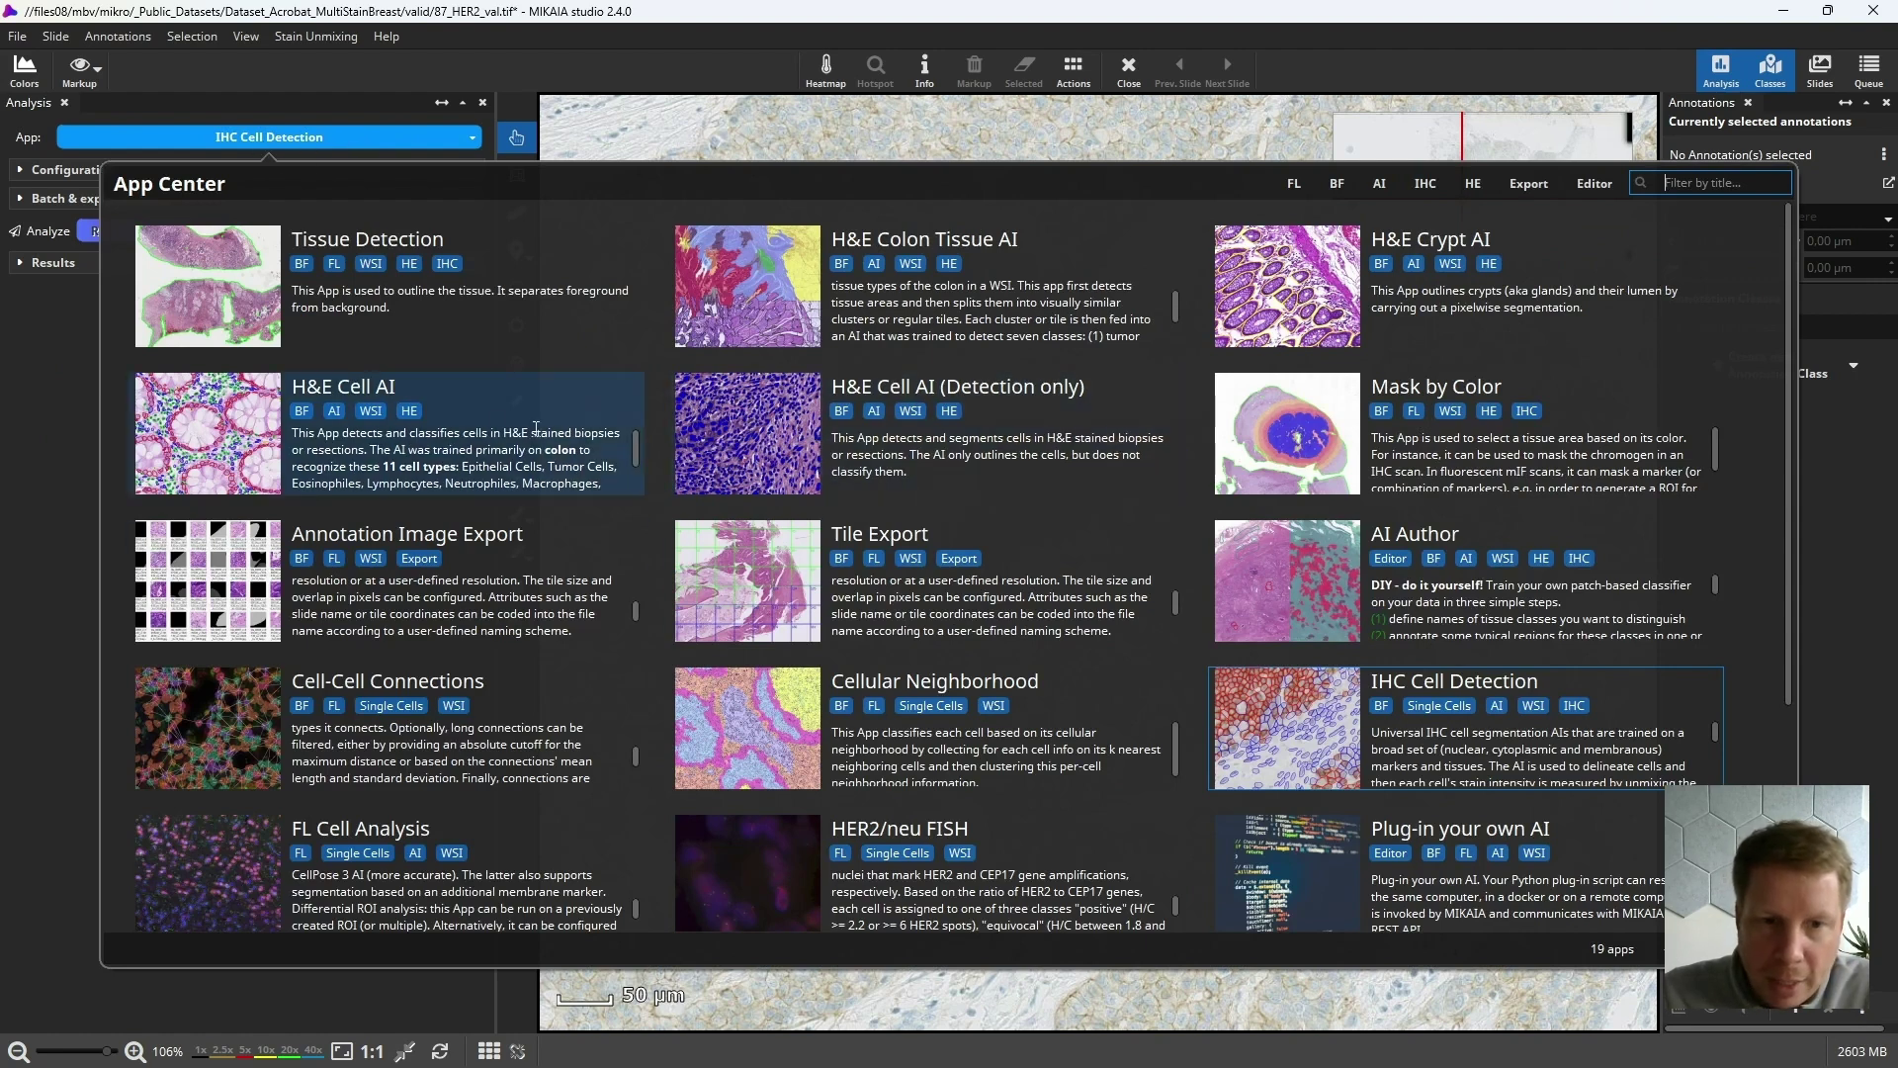
pyautogui.click(1425, 184)
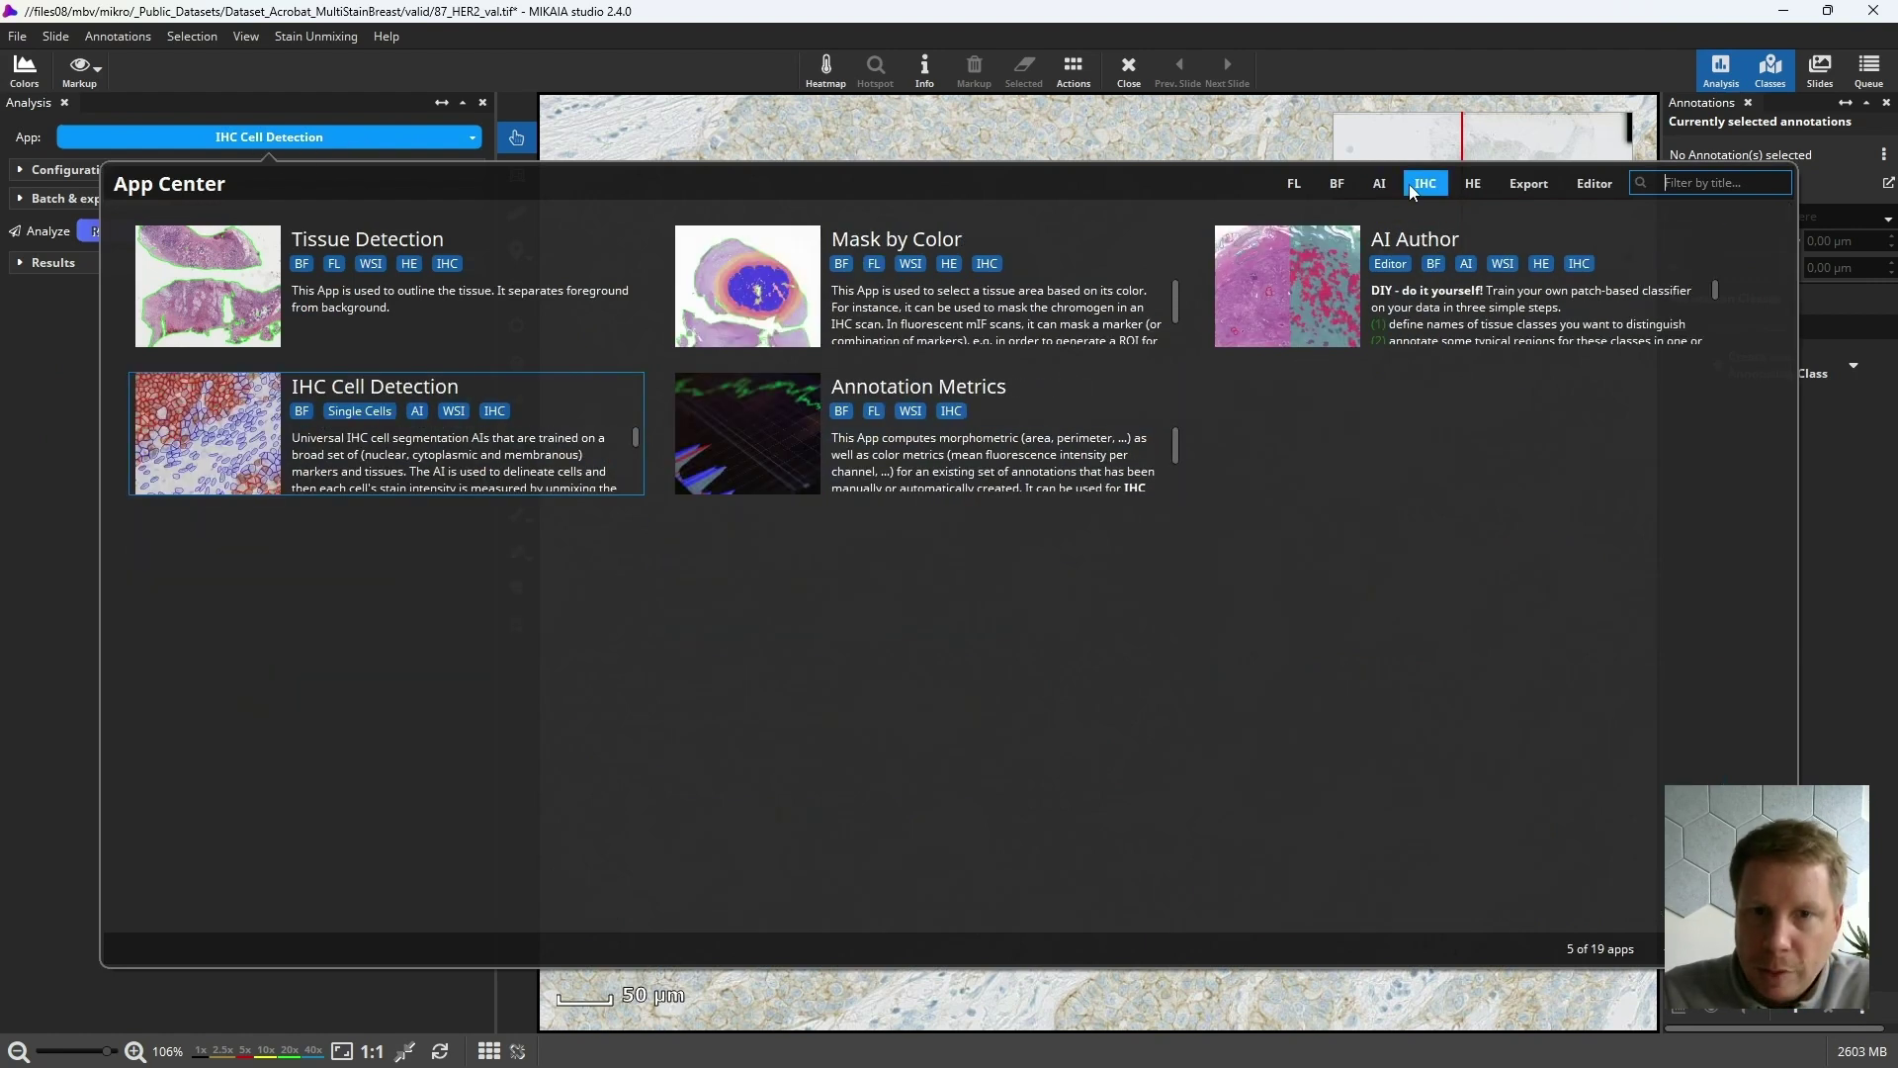
pyautogui.click(172, 468)
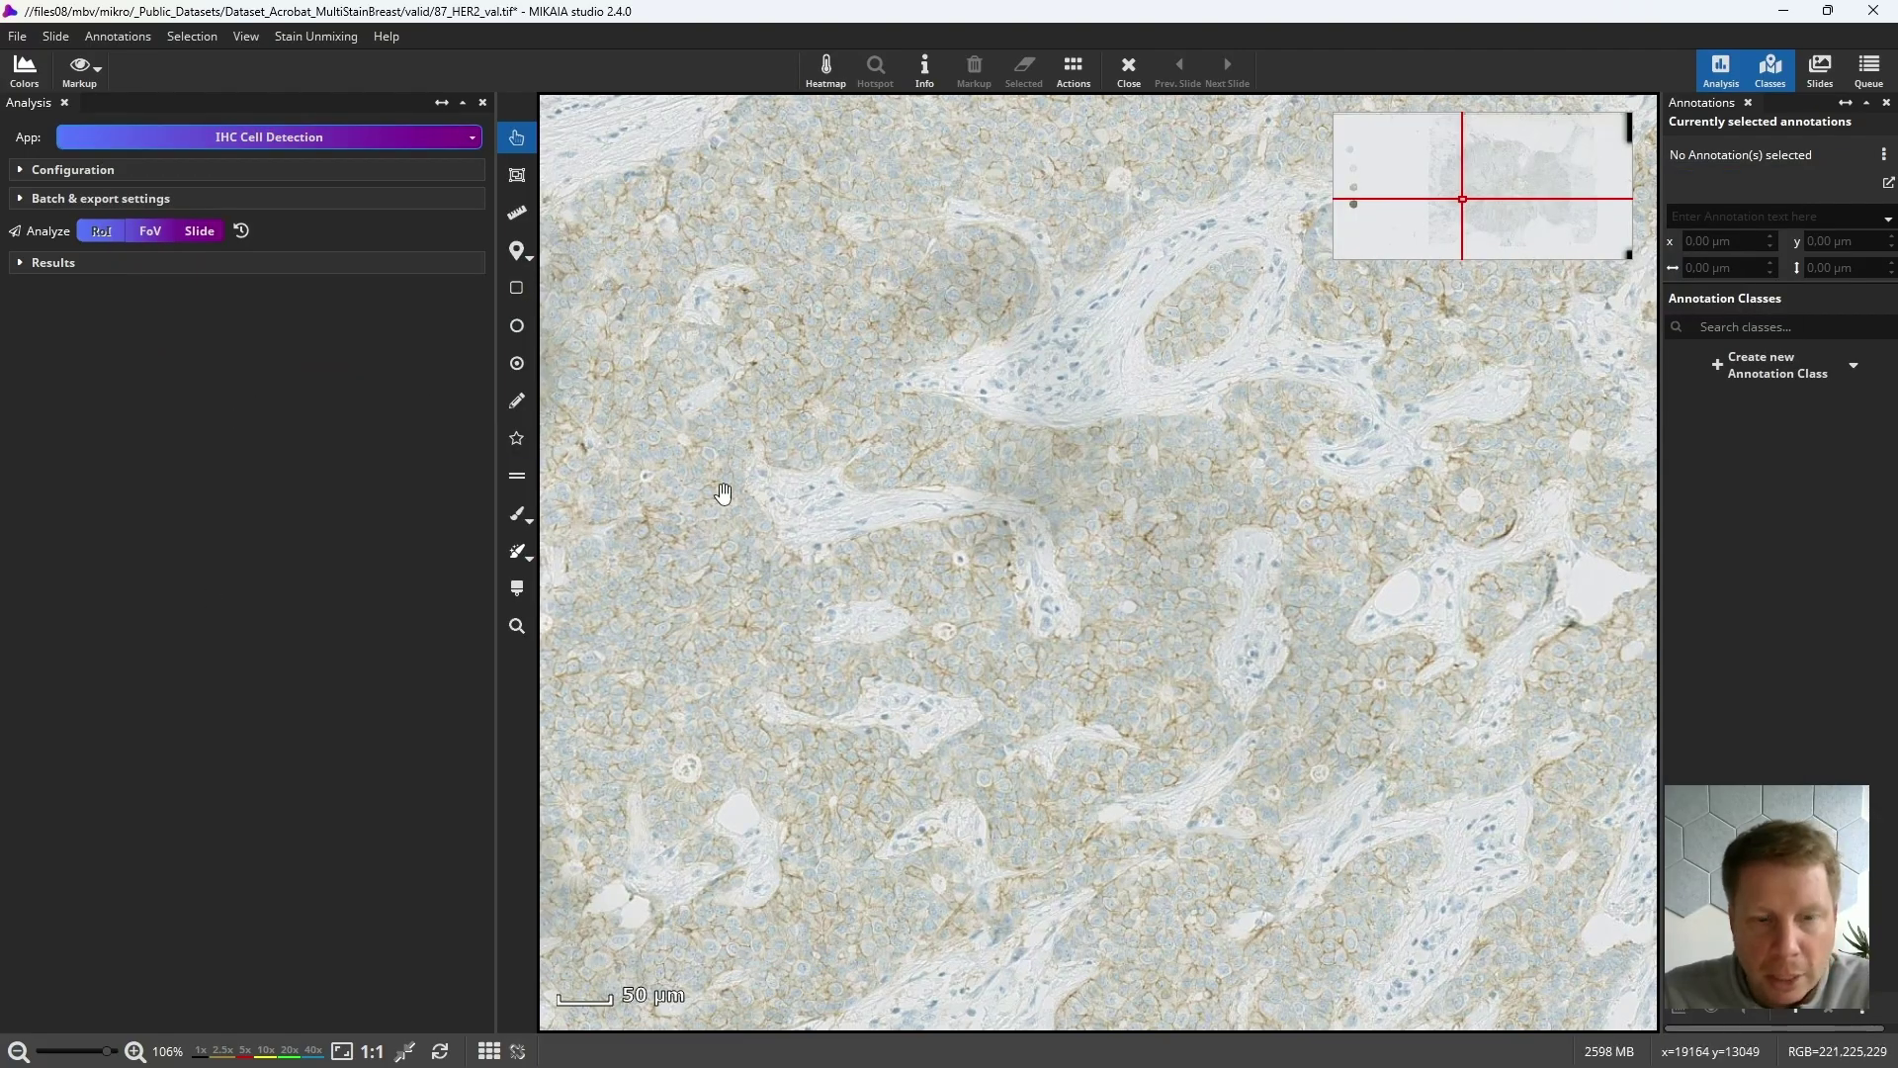
pyautogui.moveTo(807, 455); pyautogui.dragTo(1277, 628)
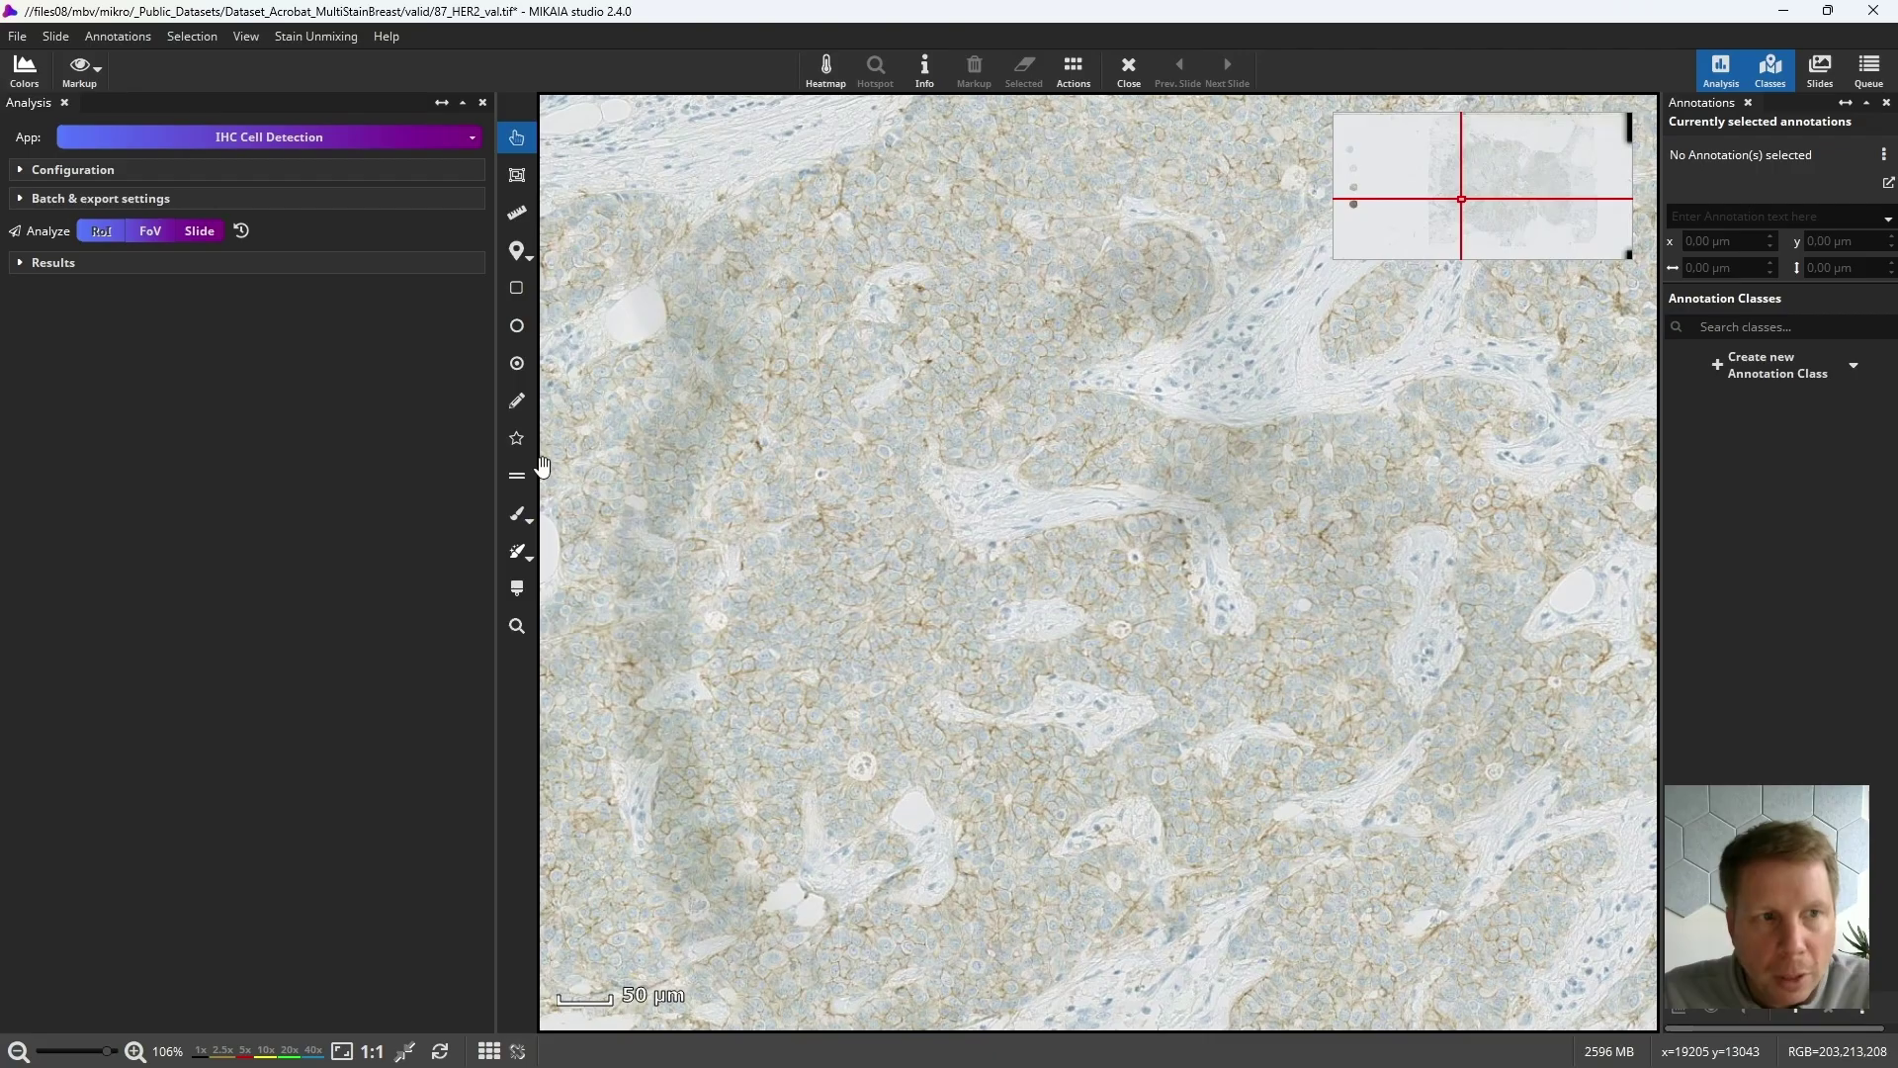
# Review the IHC Cell Detection configuration and its batch and export settings.
pyautogui.click(80, 170)
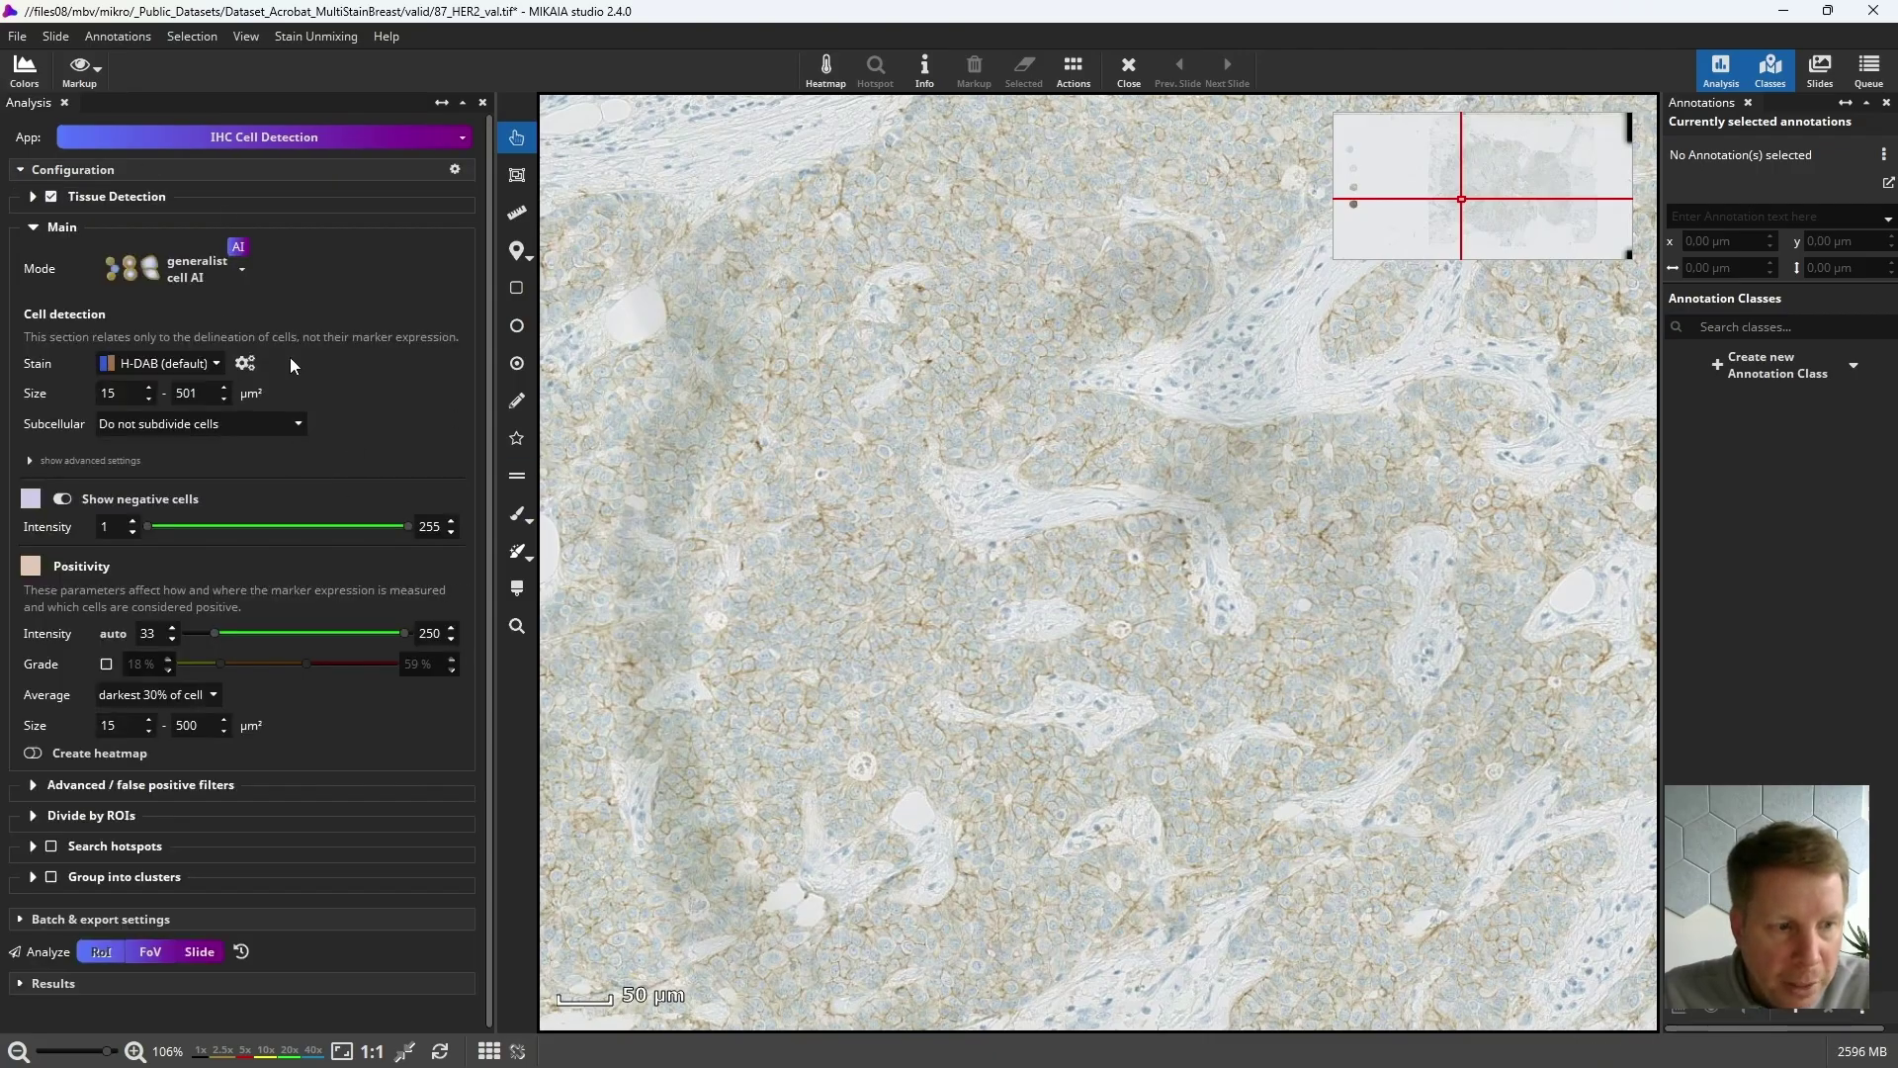
pyautogui.click(143, 163)
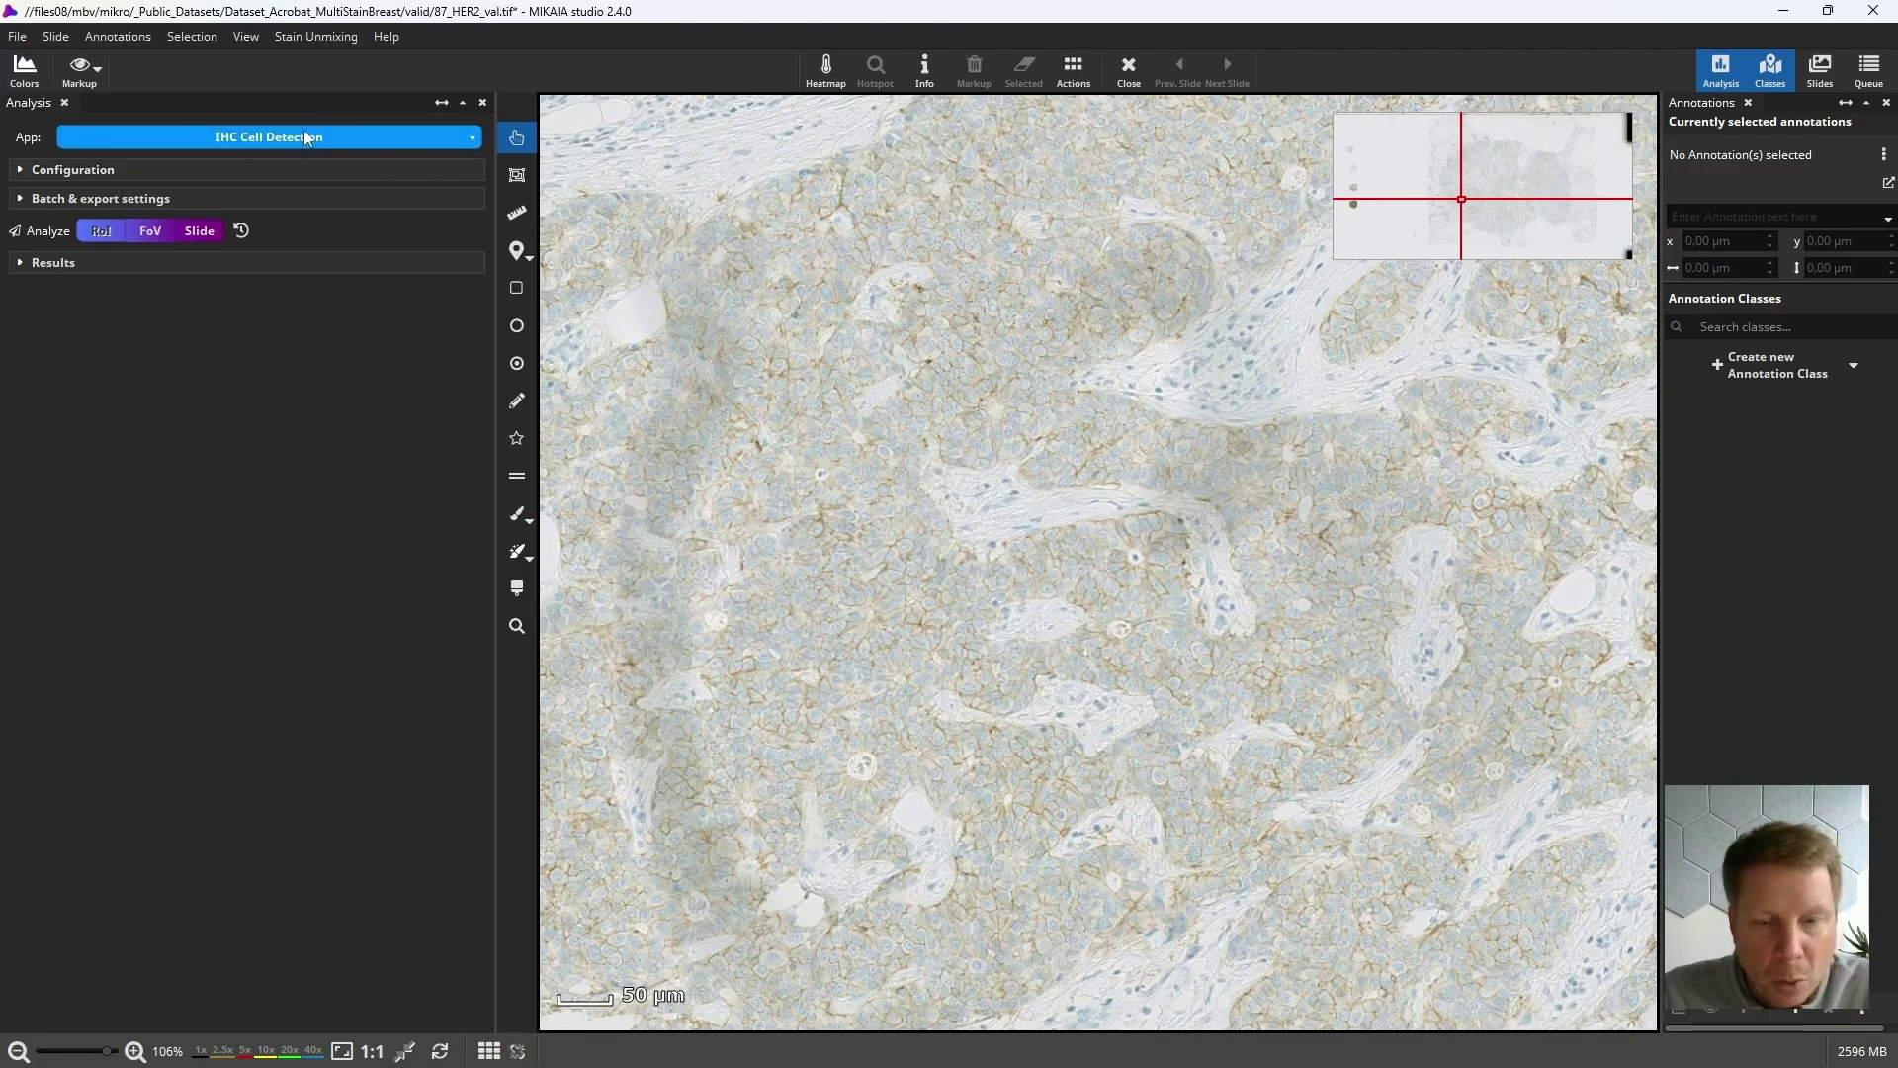
pyautogui.click(259, 169)
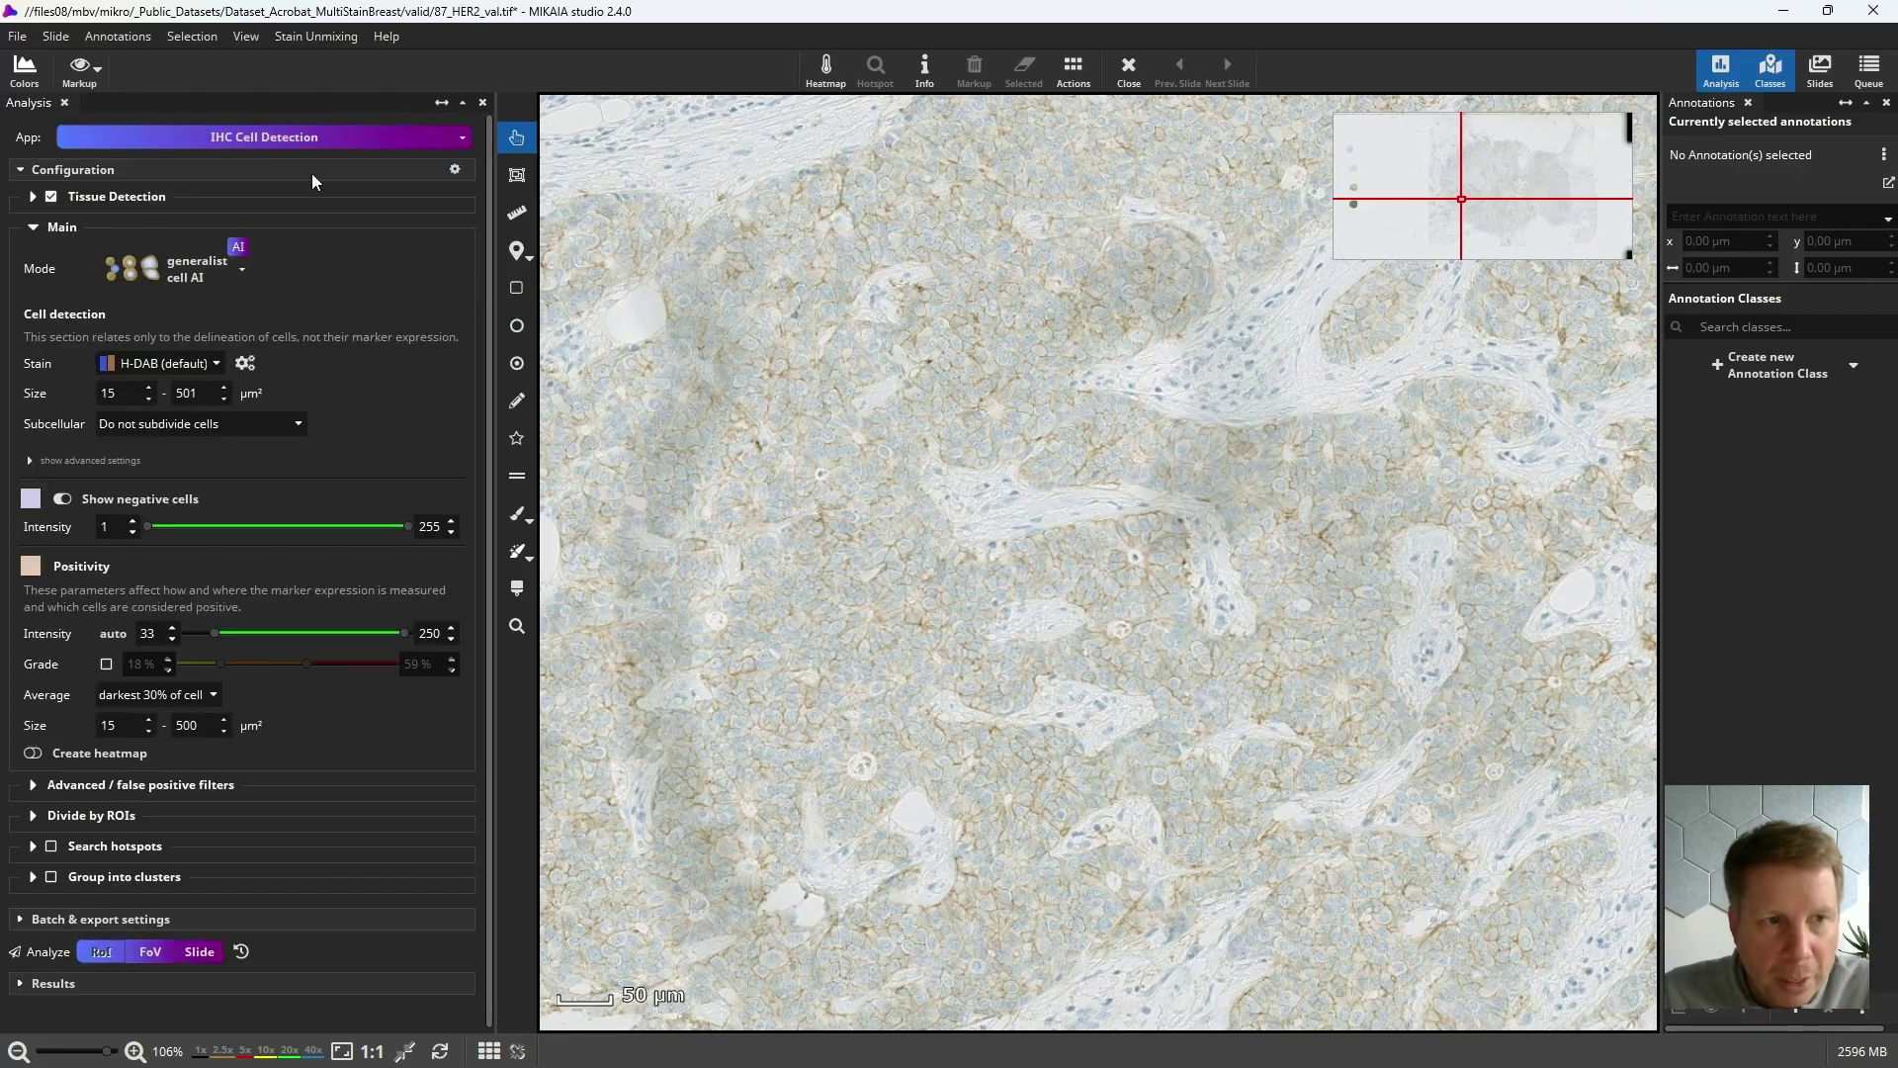
pyautogui.click(310, 172)
pyautogui.moveTo(1024, 470); pyautogui.dragTo(713, 315)
pyautogui.click(68, 205)
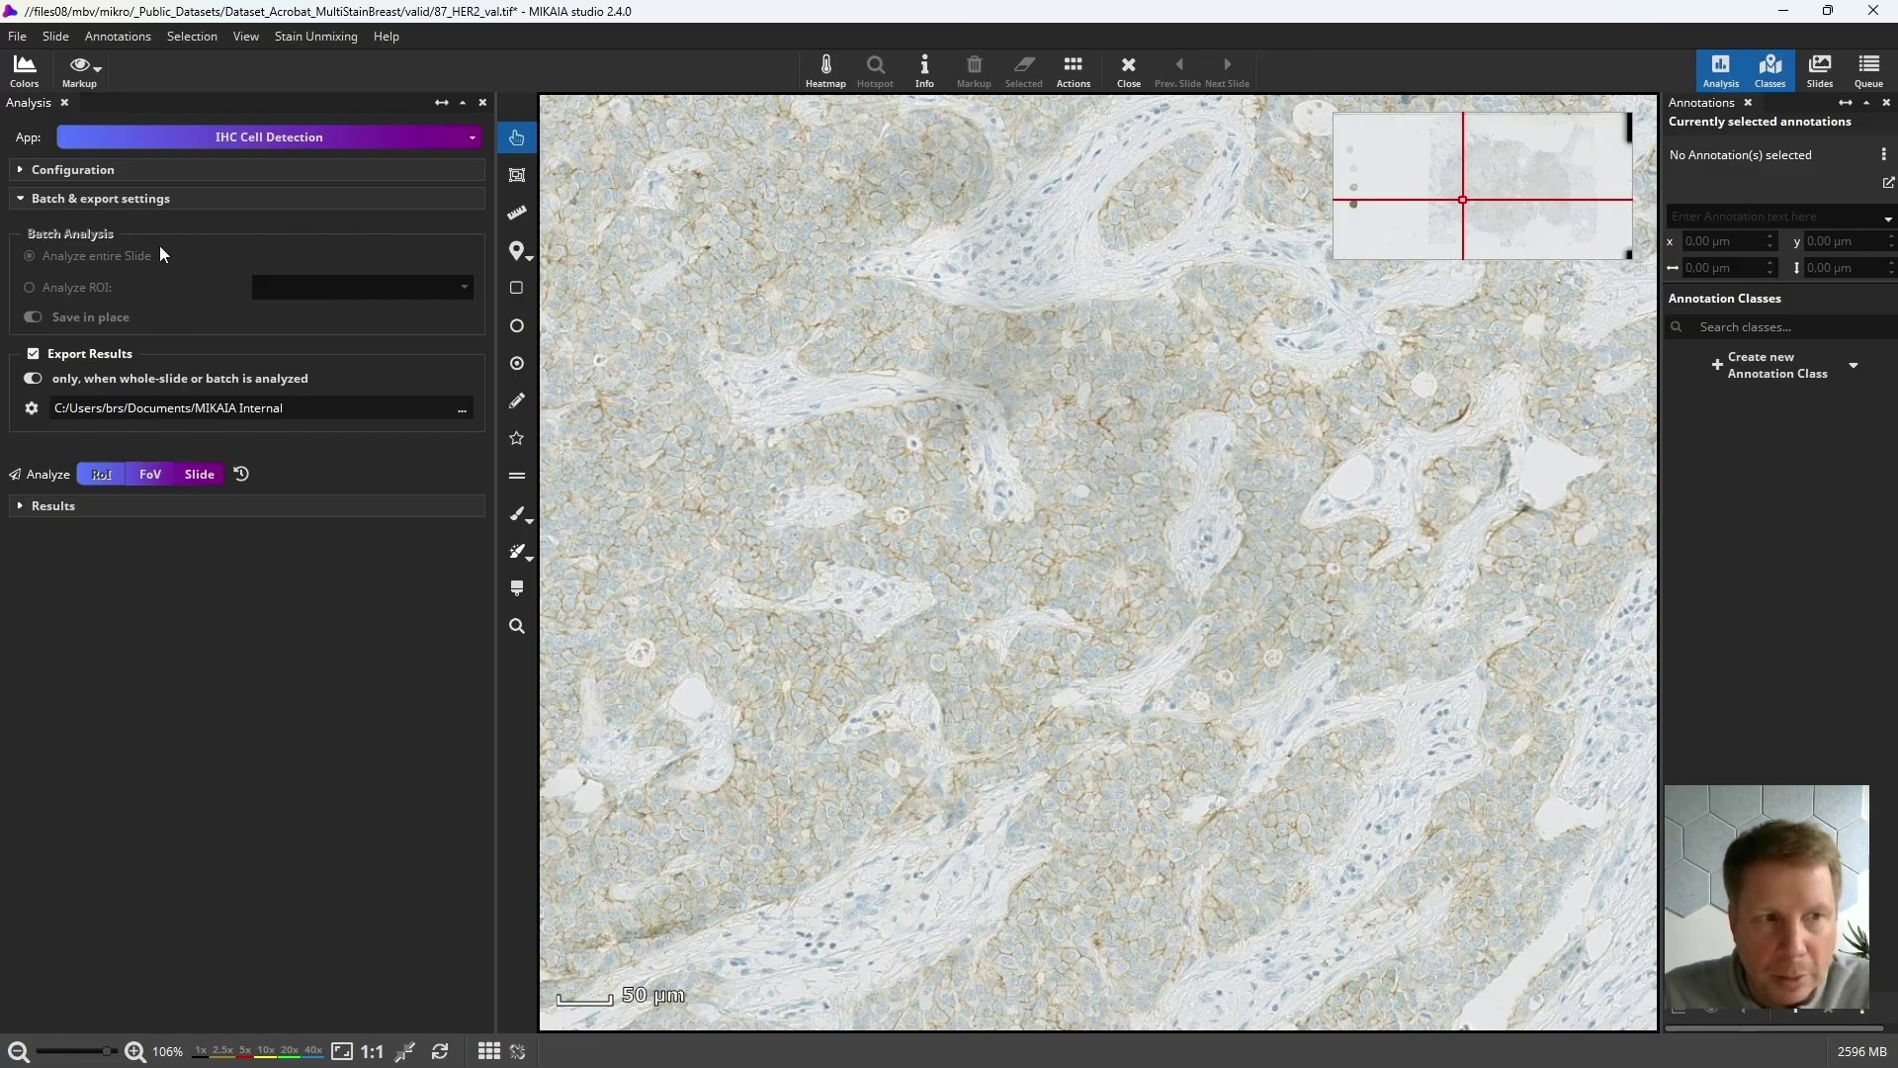
pyautogui.click(116, 206)
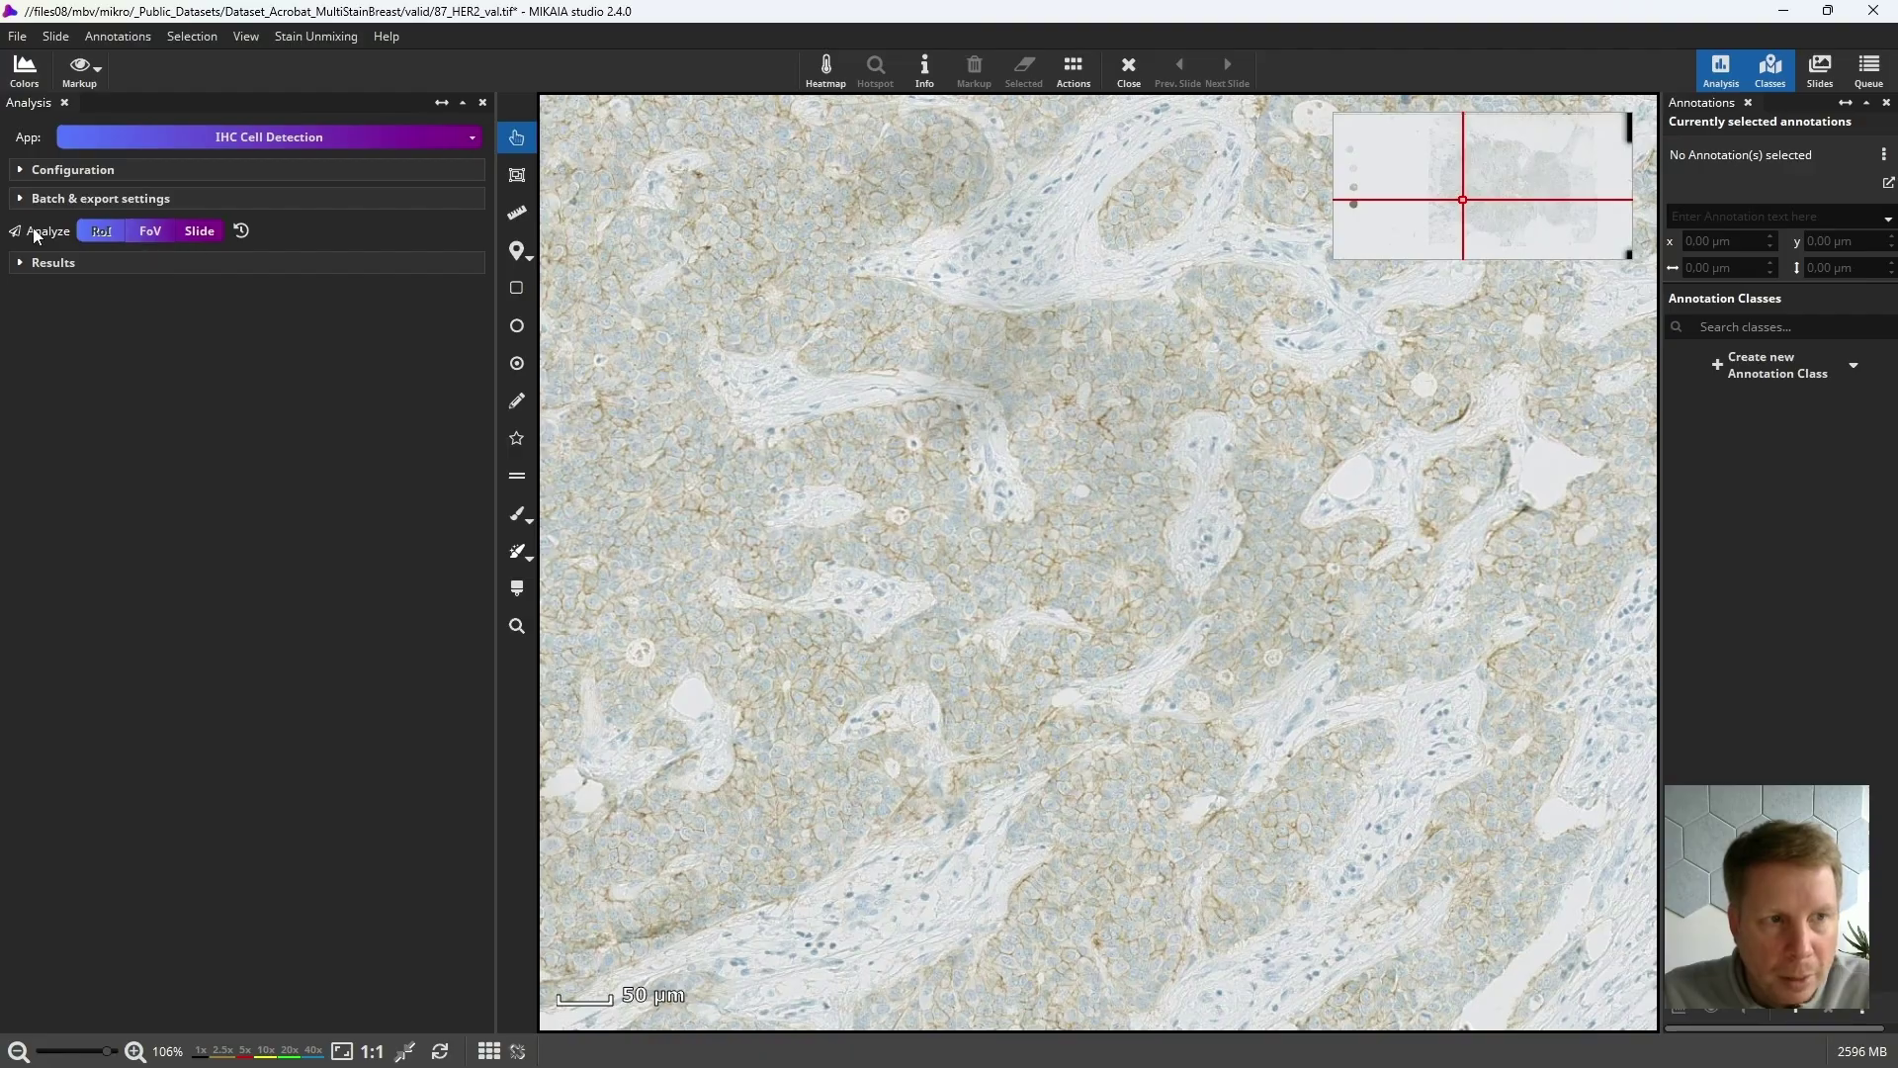
# Run IHC Cell Detection on the current field of view at 145% magnification.
pyautogui.moveTo(753, 401); pyautogui.dragTo(709, 374)
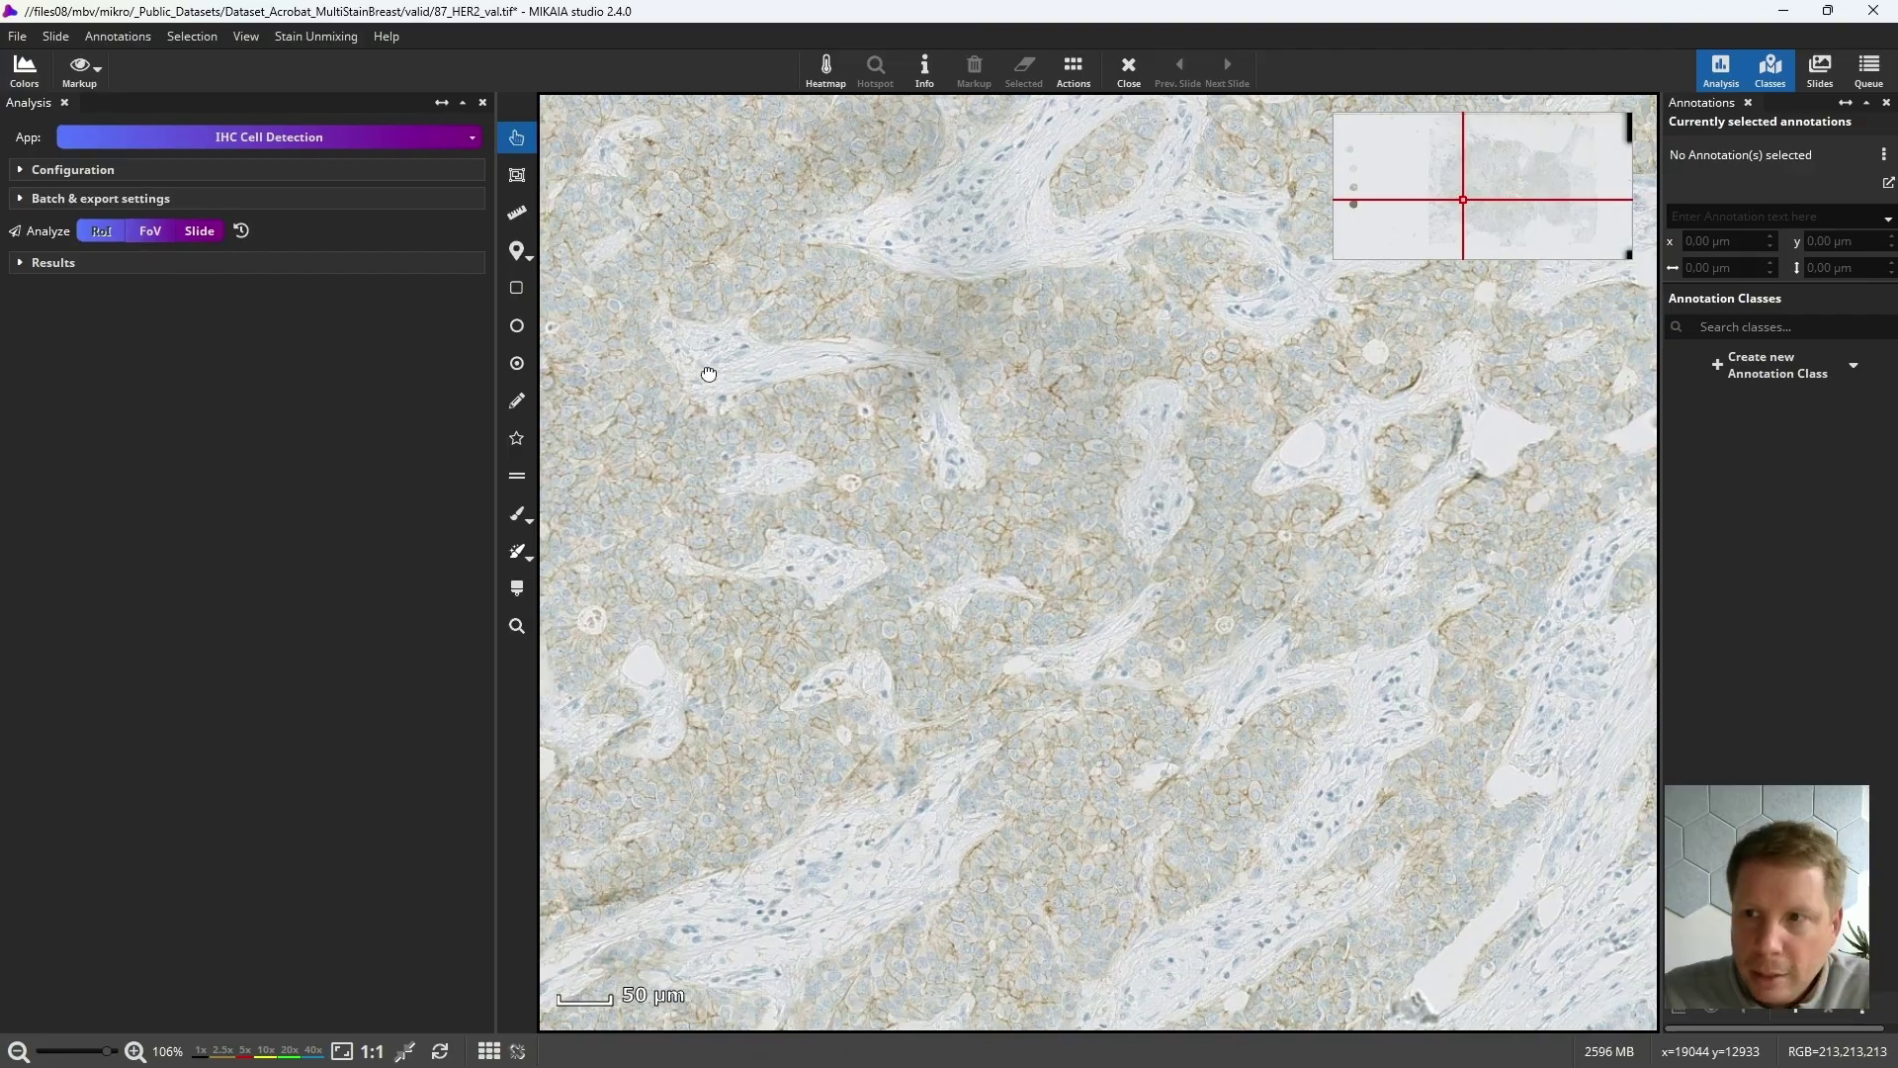
pyautogui.moveTo(860, 398); pyautogui.dragTo(833, 375)
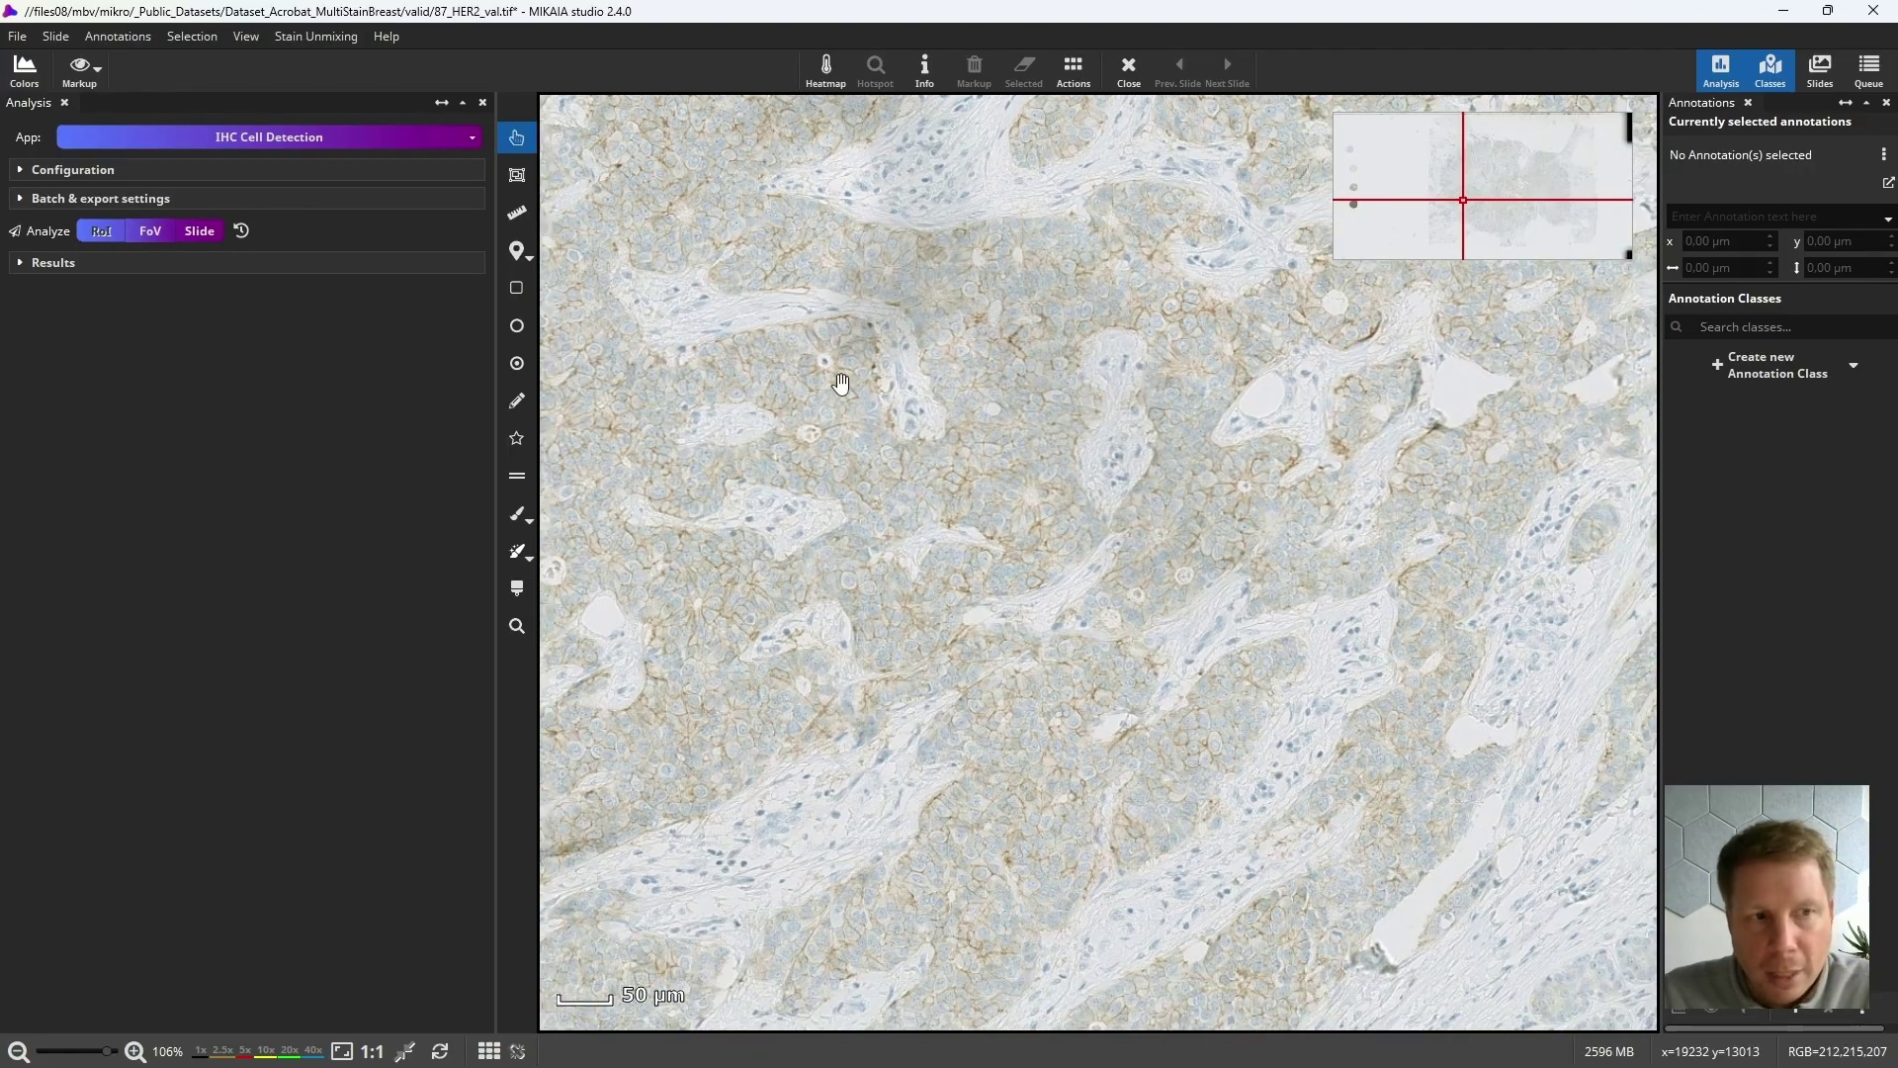
pyautogui.scroll(3, 902, 579)
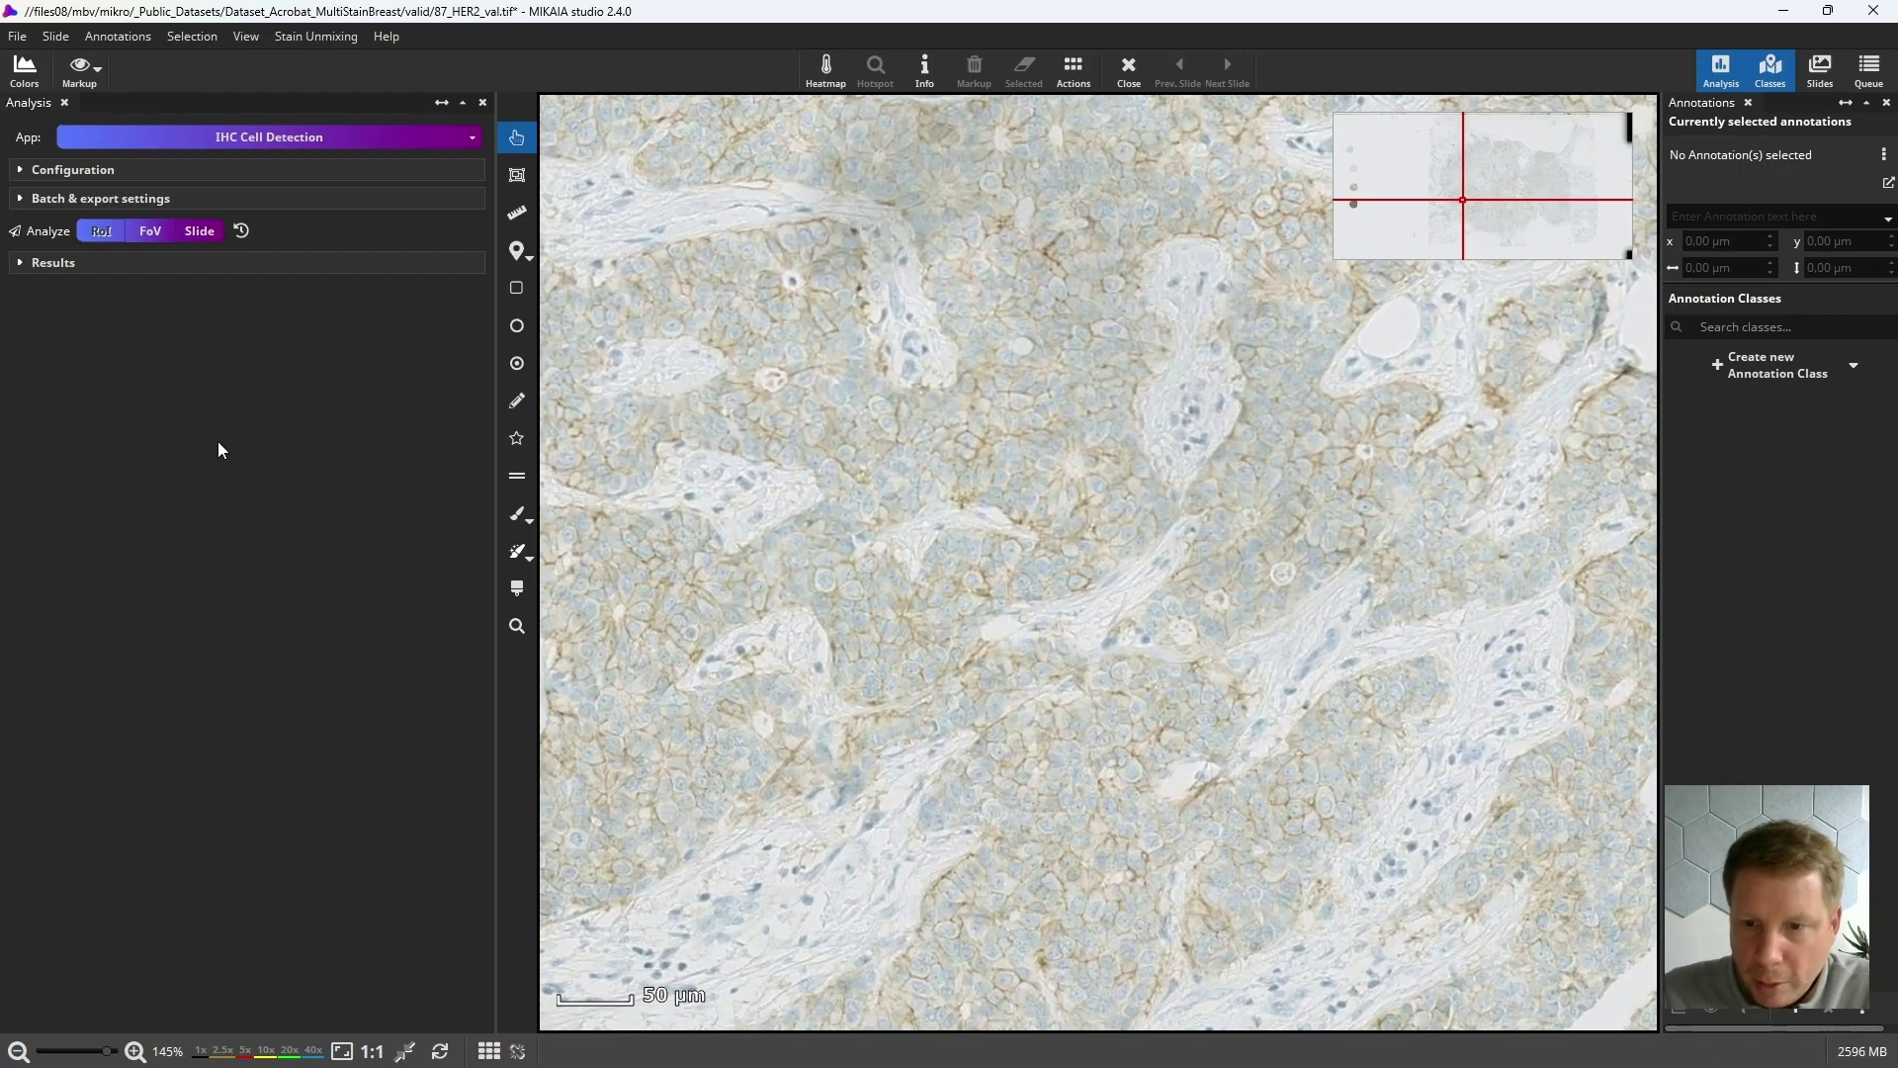
pyautogui.click(150, 235)
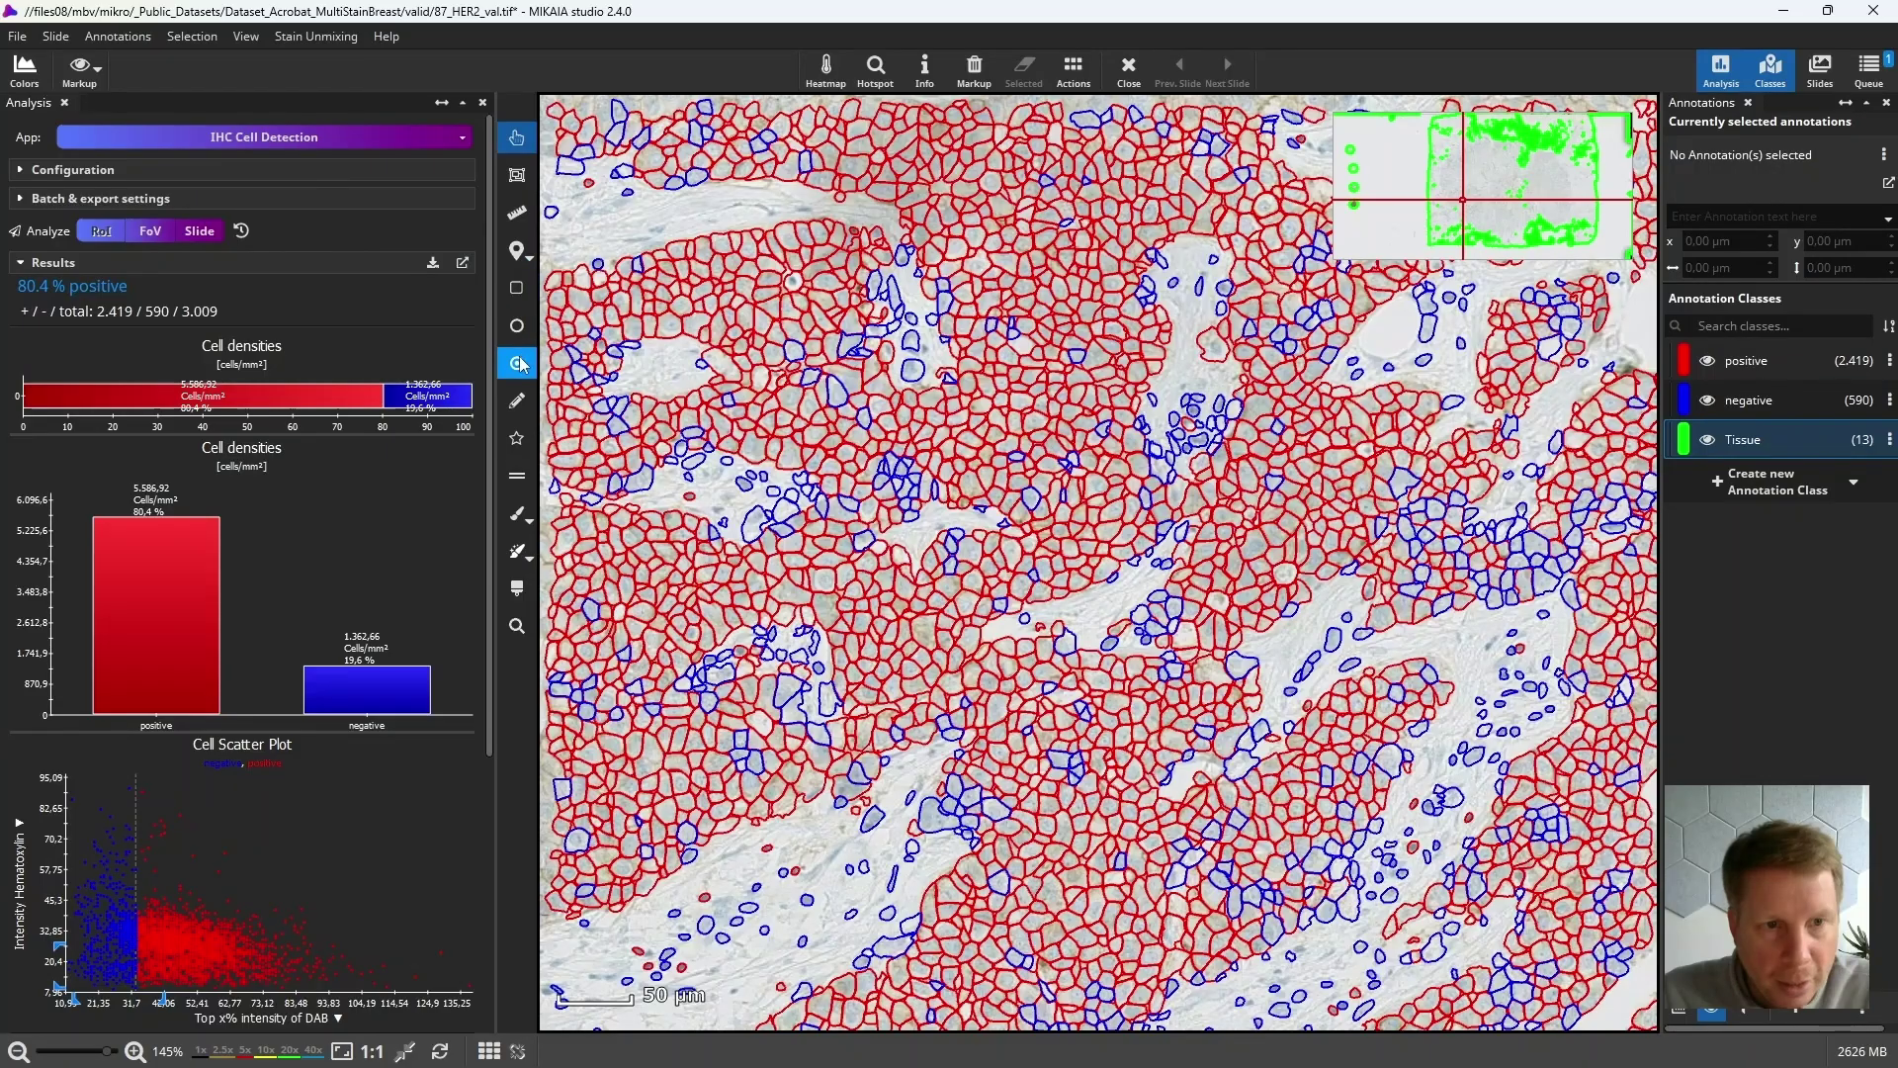
# Remove the negative, positive and Tissue classes together with all their annotations.
pyautogui.click(972, 77)
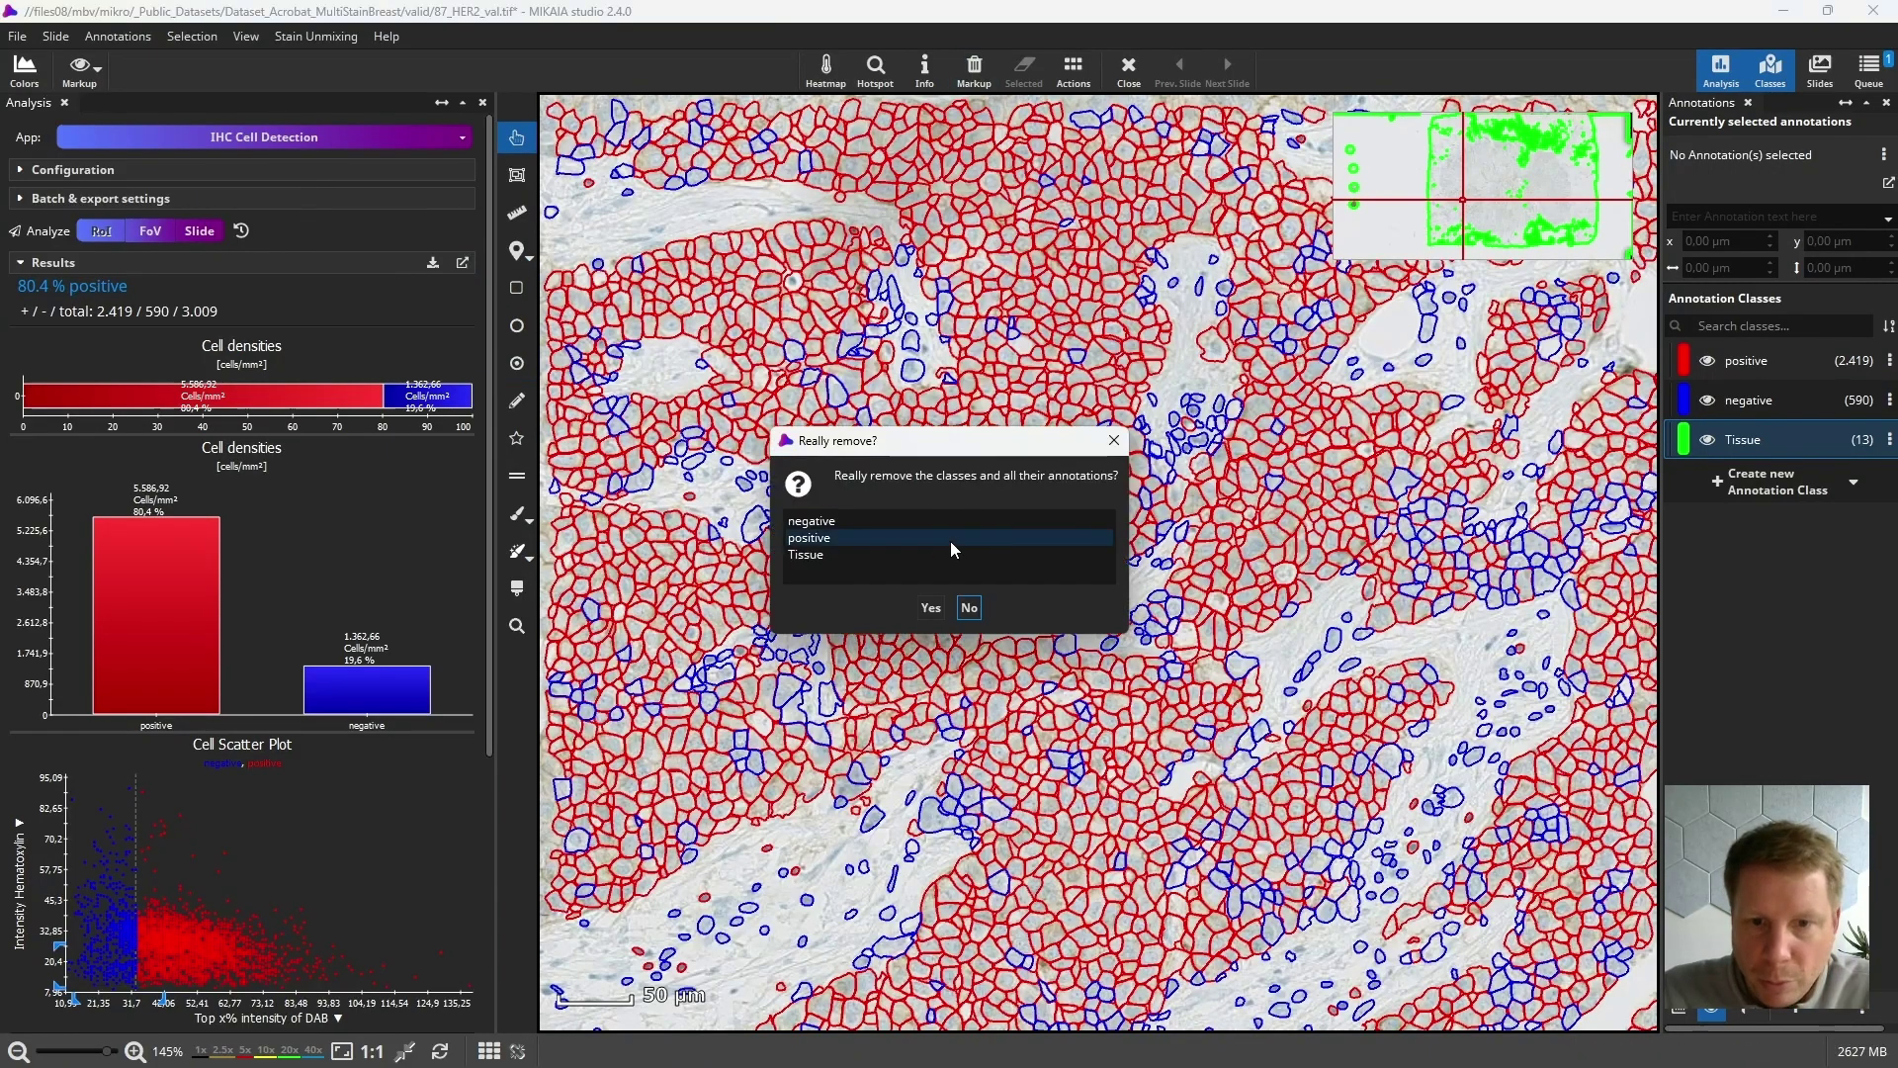
pyautogui.click(928, 606)
# Outline two freehand regions of interest in the tumour tissue, about 0.069 mm² and 0.045 mm² in area.
pyautogui.click(517, 400)
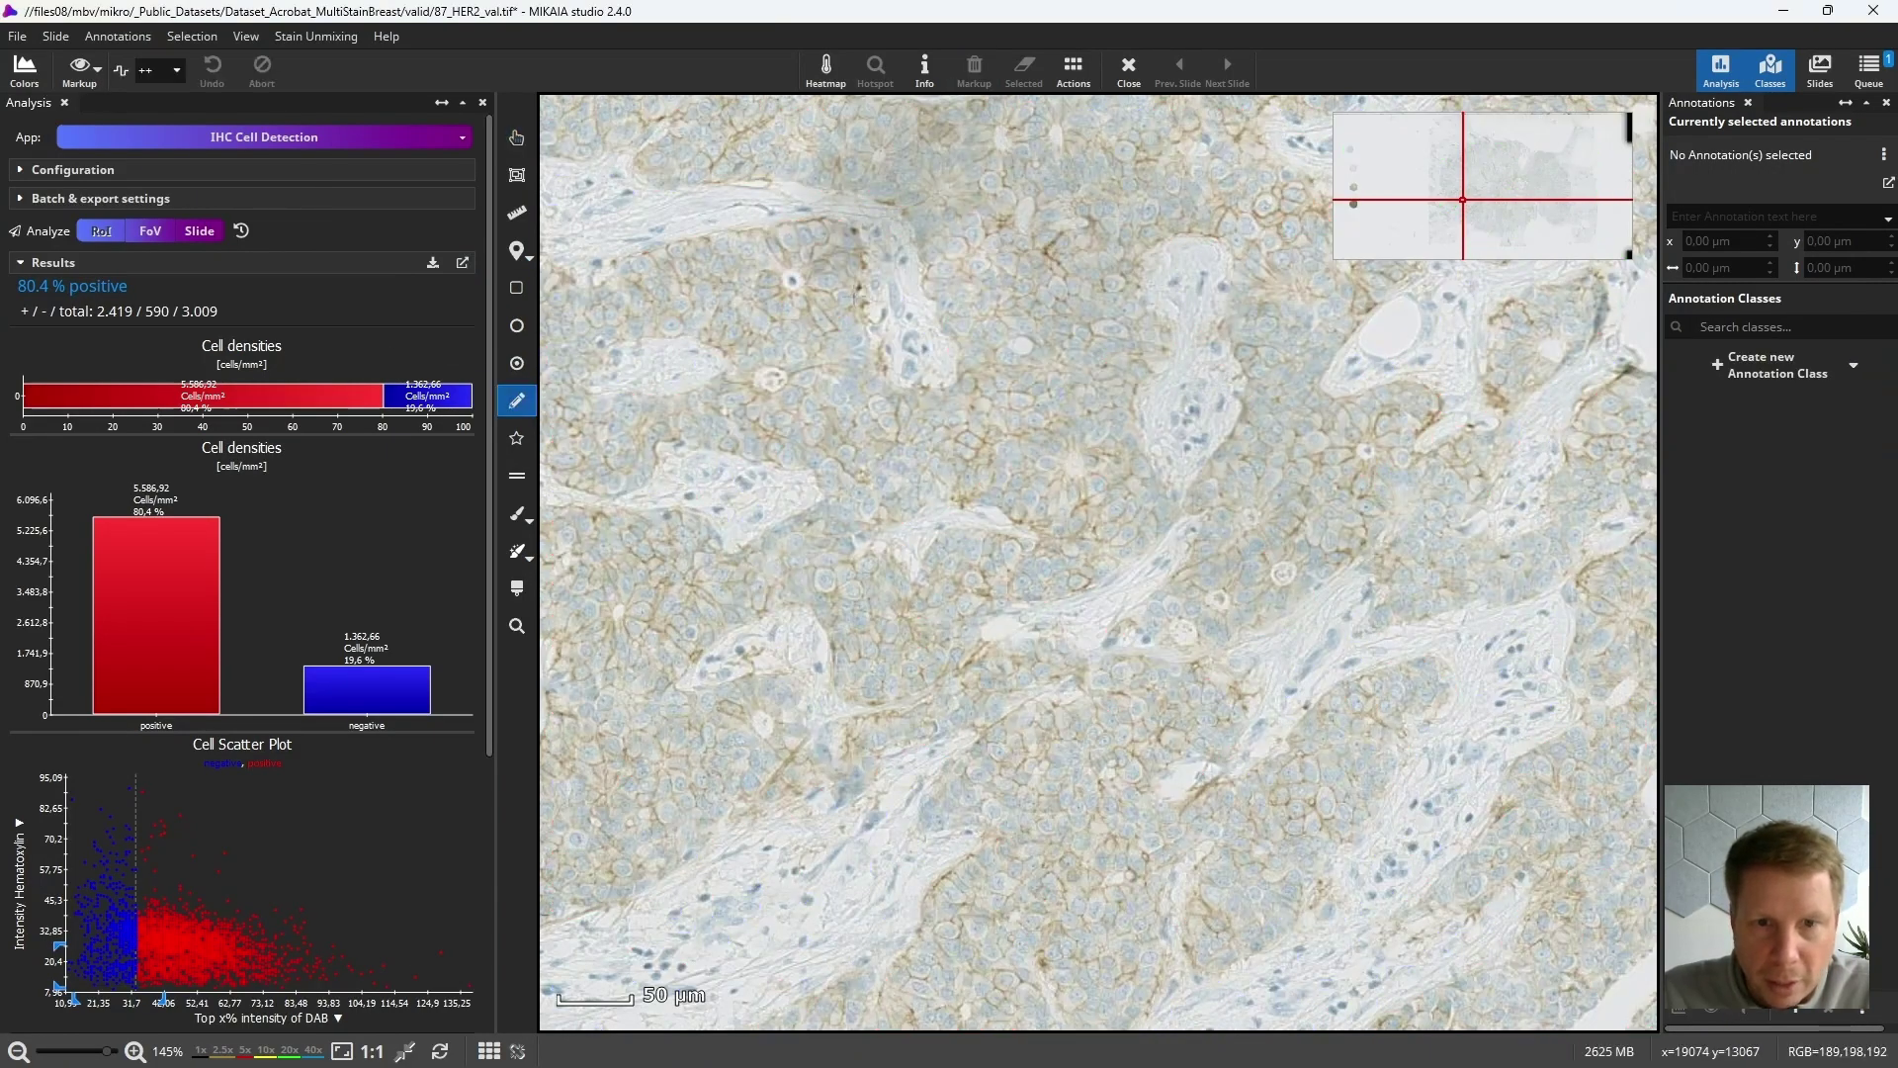
pyautogui.moveTo(911, 200)
pyautogui.mouseDown()
pyautogui.moveTo(714, 350)
pyautogui.moveTo(737, 754)
pyautogui.moveTo(951, 528)
pyautogui.moveTo(982, 222)
pyautogui.moveTo(937, 197)
pyautogui.mouseUp()
pyautogui.moveTo(1536, 492)
pyautogui.mouseDown()
pyautogui.moveTo(1212, 500)
pyautogui.moveTo(1127, 806)
pyautogui.moveTo(1523, 598)
pyautogui.moveTo(1531, 491)
pyautogui.mouseUp()
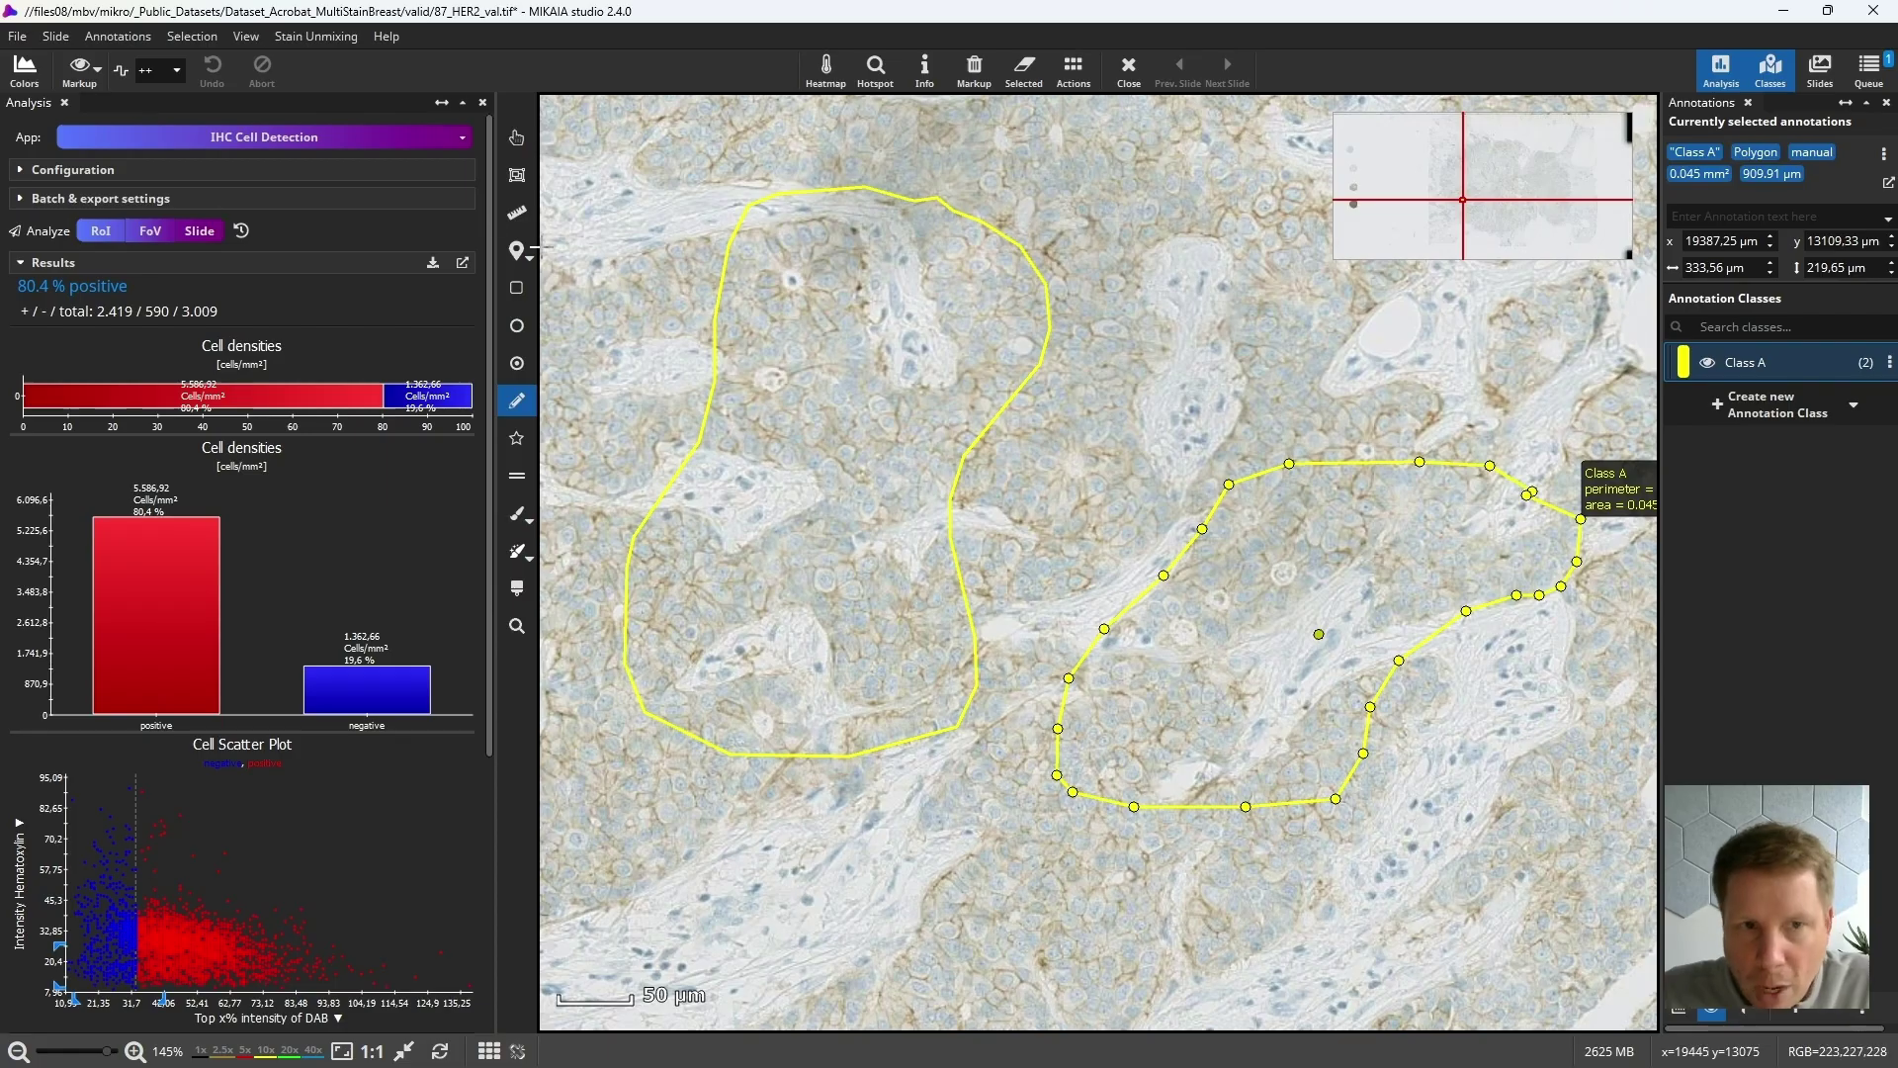
# Add the larger outlined region to the current selection, and deselect both regions.
pyautogui.click(516, 137)
pyautogui.keyDown('ctrl'); pyautogui.click(1051, 337); pyautogui.keyUp('ctrl')
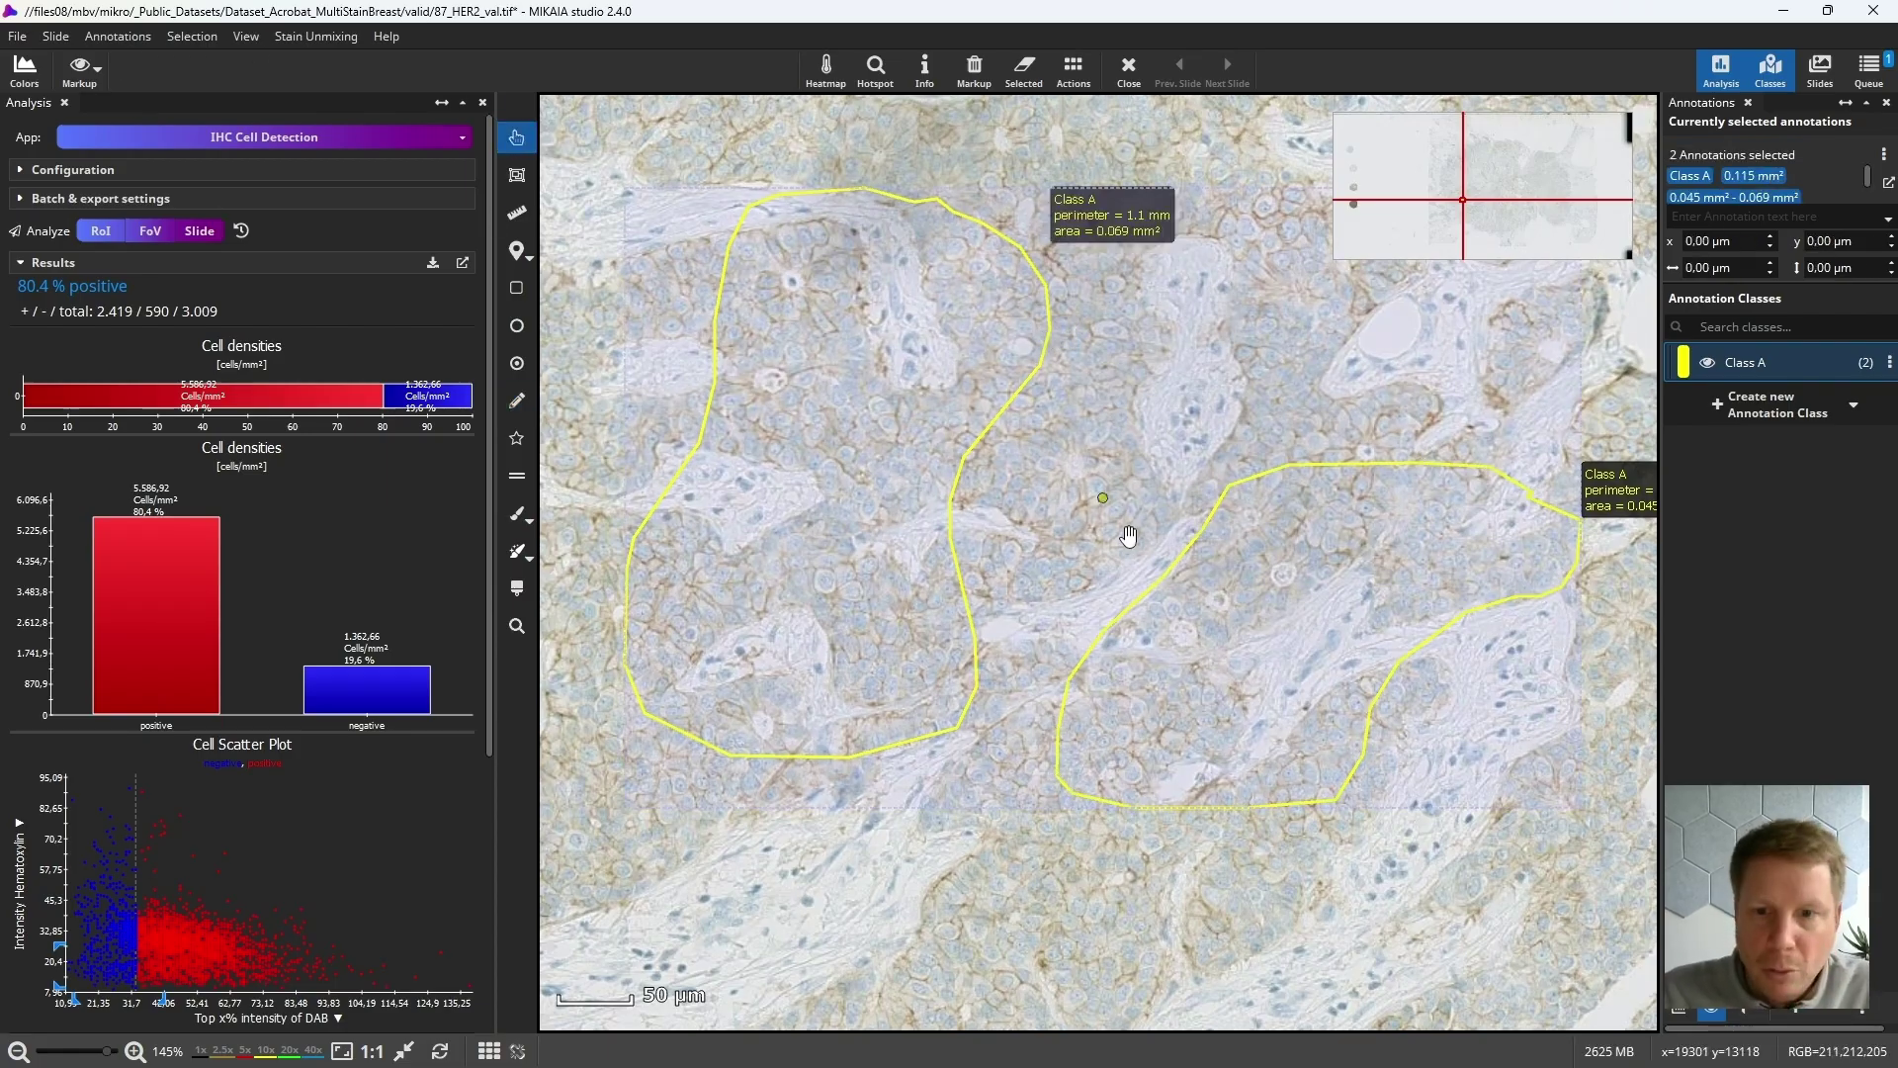
pyautogui.click(1106, 858)
# Select both outlined regions with a selection rectangle around them, and clear the selection.
pyautogui.click(516, 176)
pyautogui.scroll(-2, 710, 664)
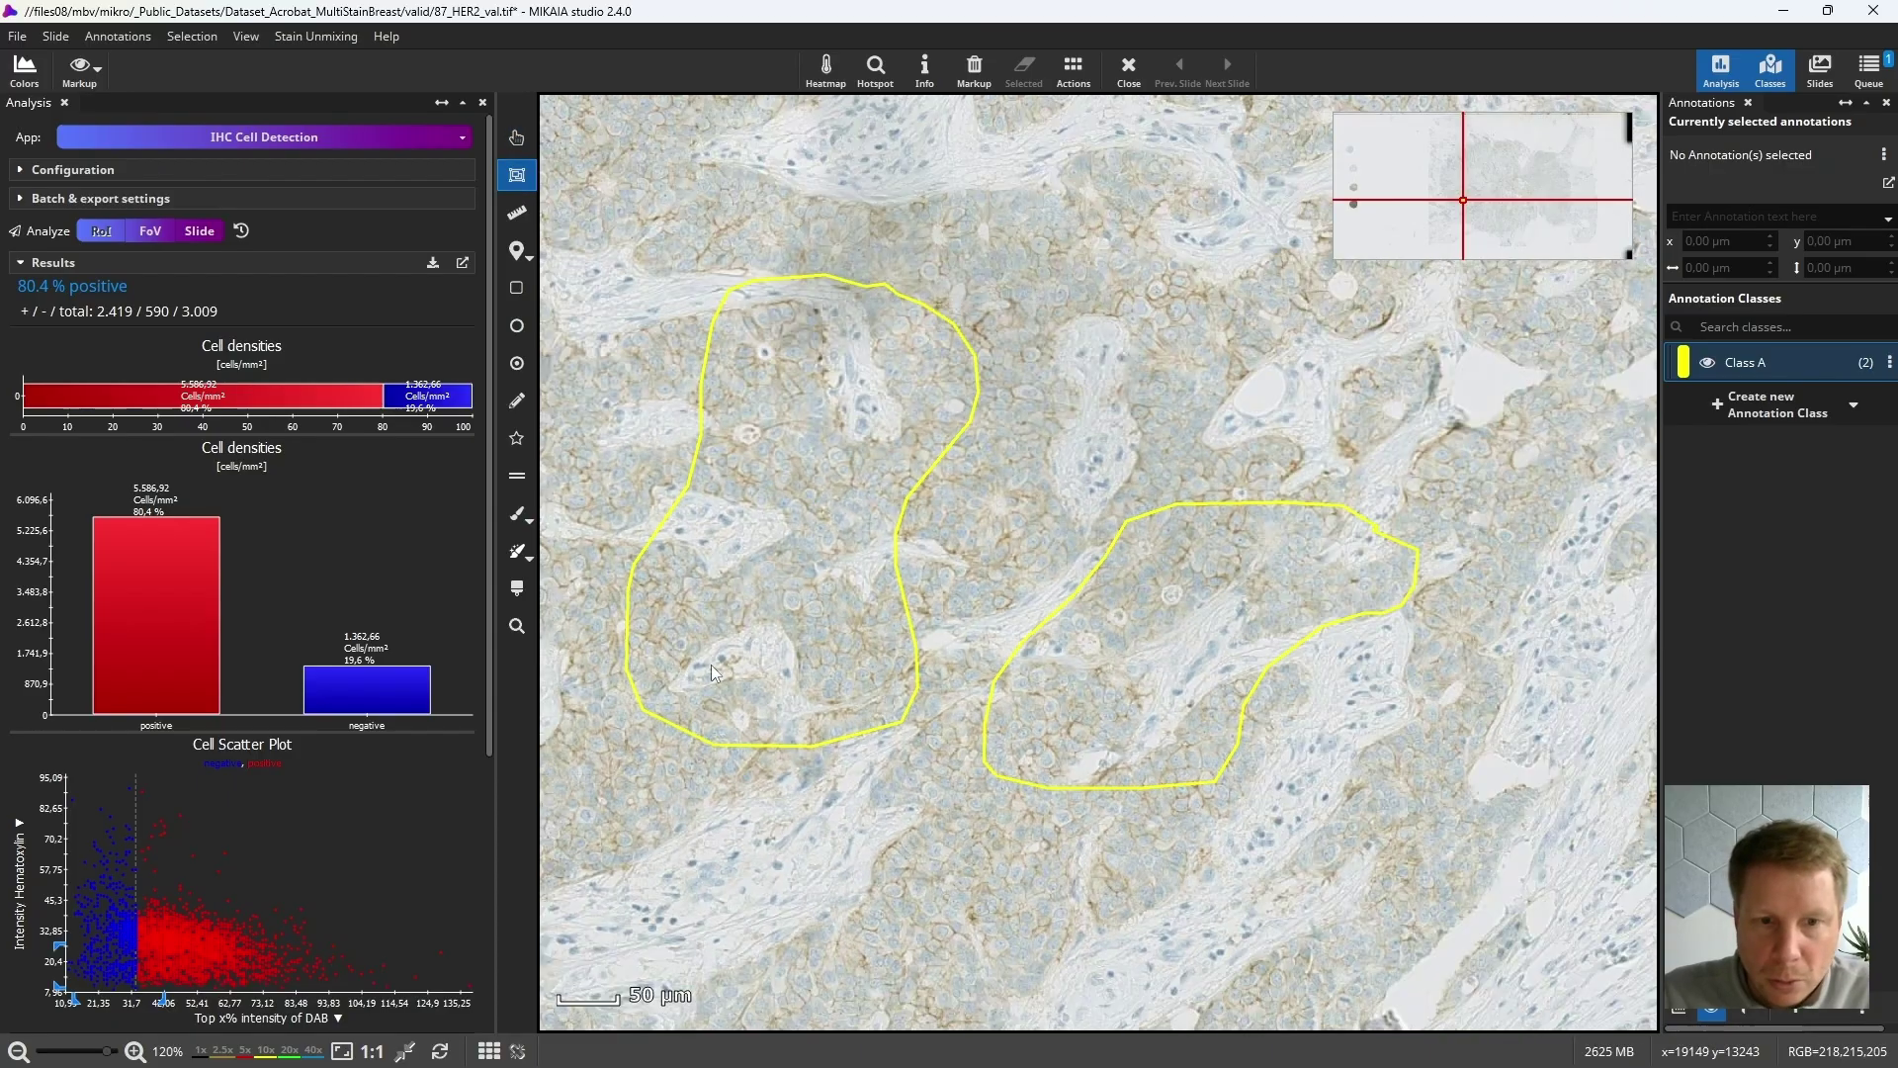
pyautogui.scroll(-1, 710, 665)
pyautogui.moveTo(1528, 289)
pyautogui.mouseDown()
pyautogui.moveTo(835, 716)
pyautogui.moveTo(577, 961)
pyautogui.mouseUp()
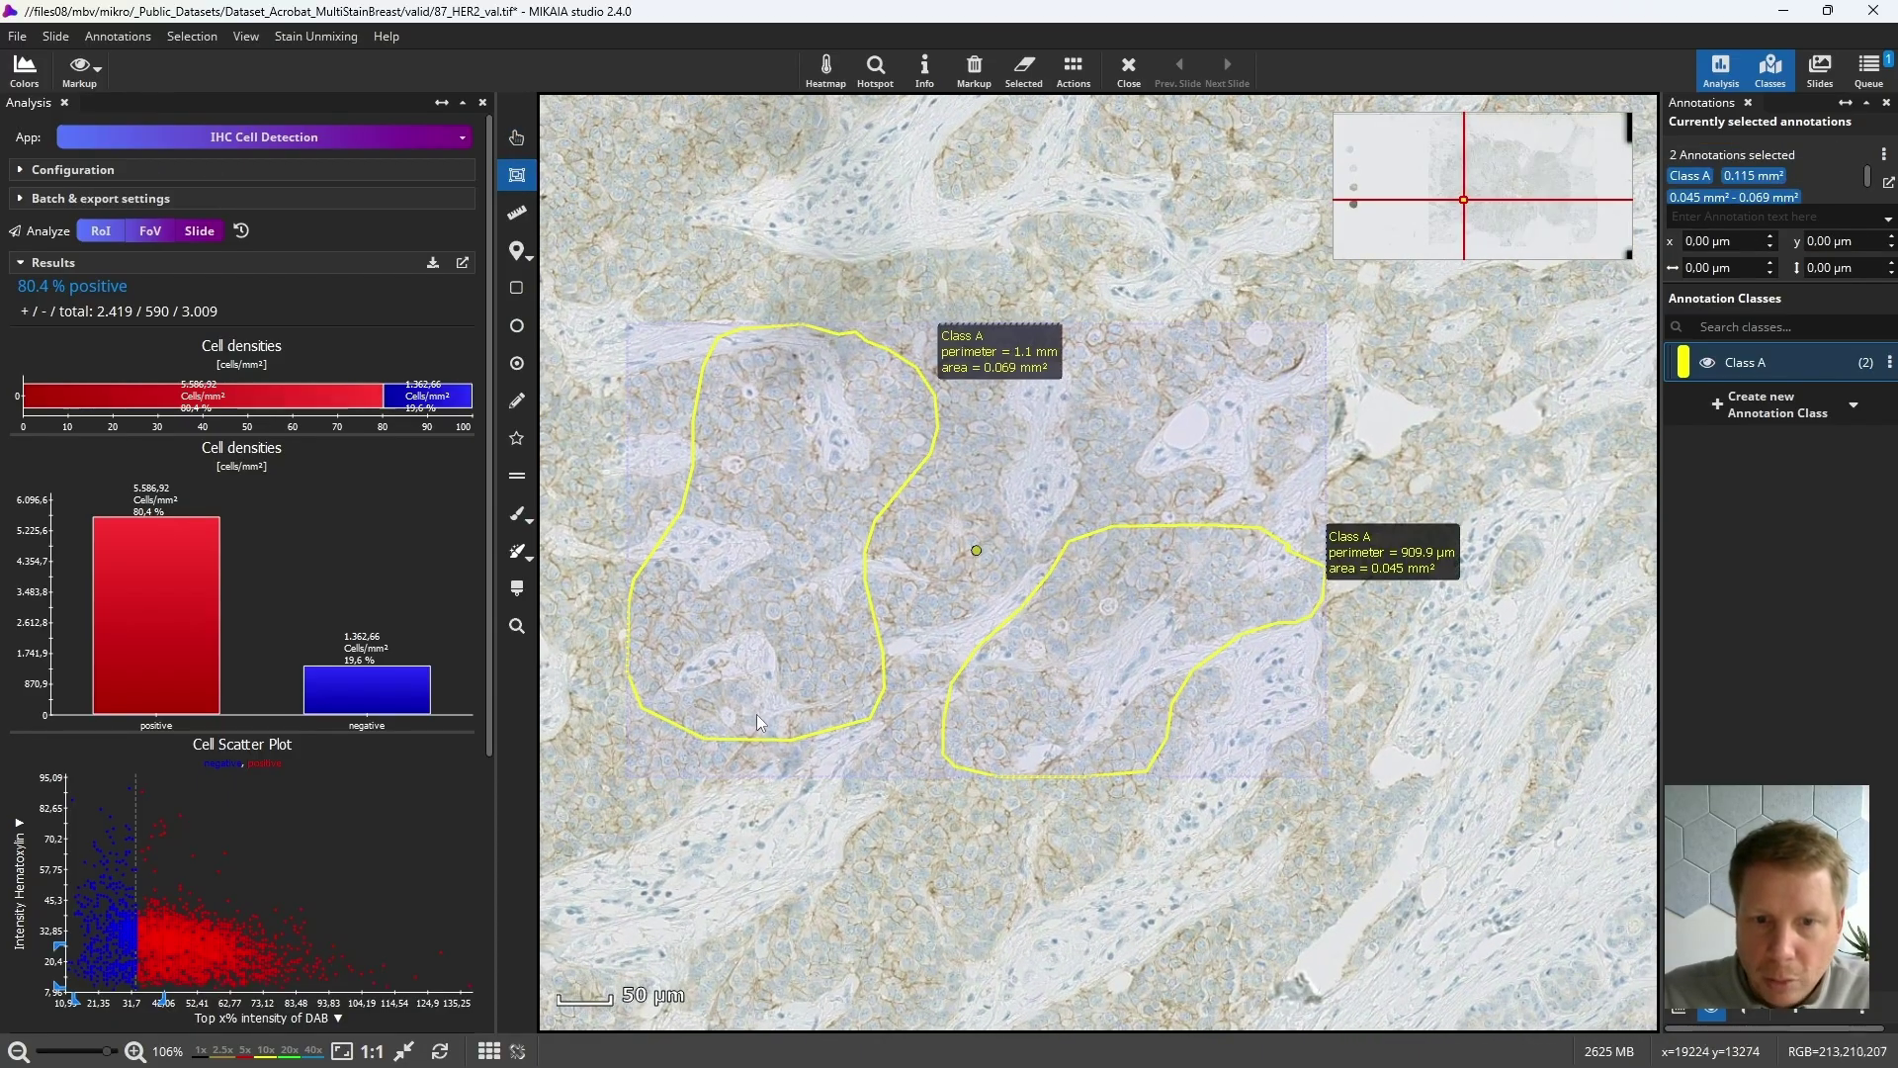
pyautogui.click(845, 945)
# Select all Class A annotations and run IHC Cell Detection on these regions of interest.
pyautogui.click(1890, 361)
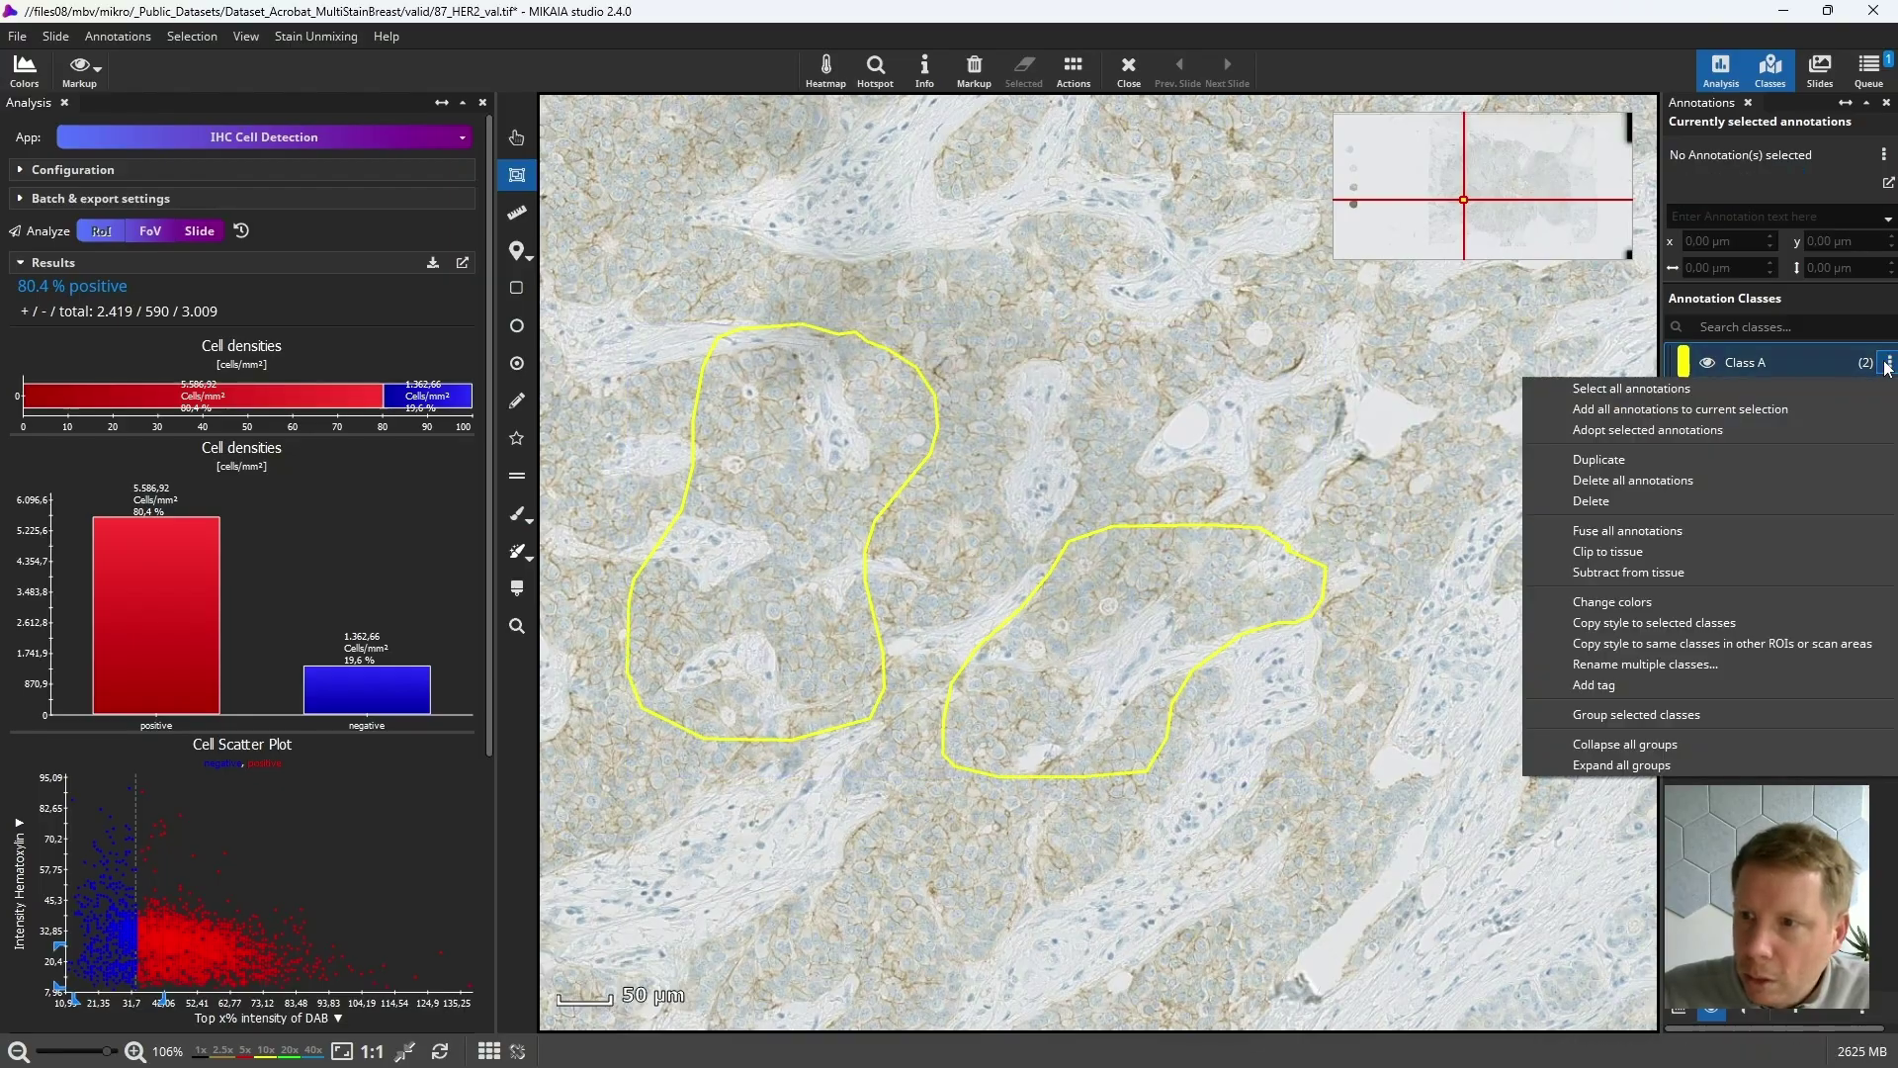
pyautogui.click(1603, 391)
pyautogui.scroll(3, 846, 307)
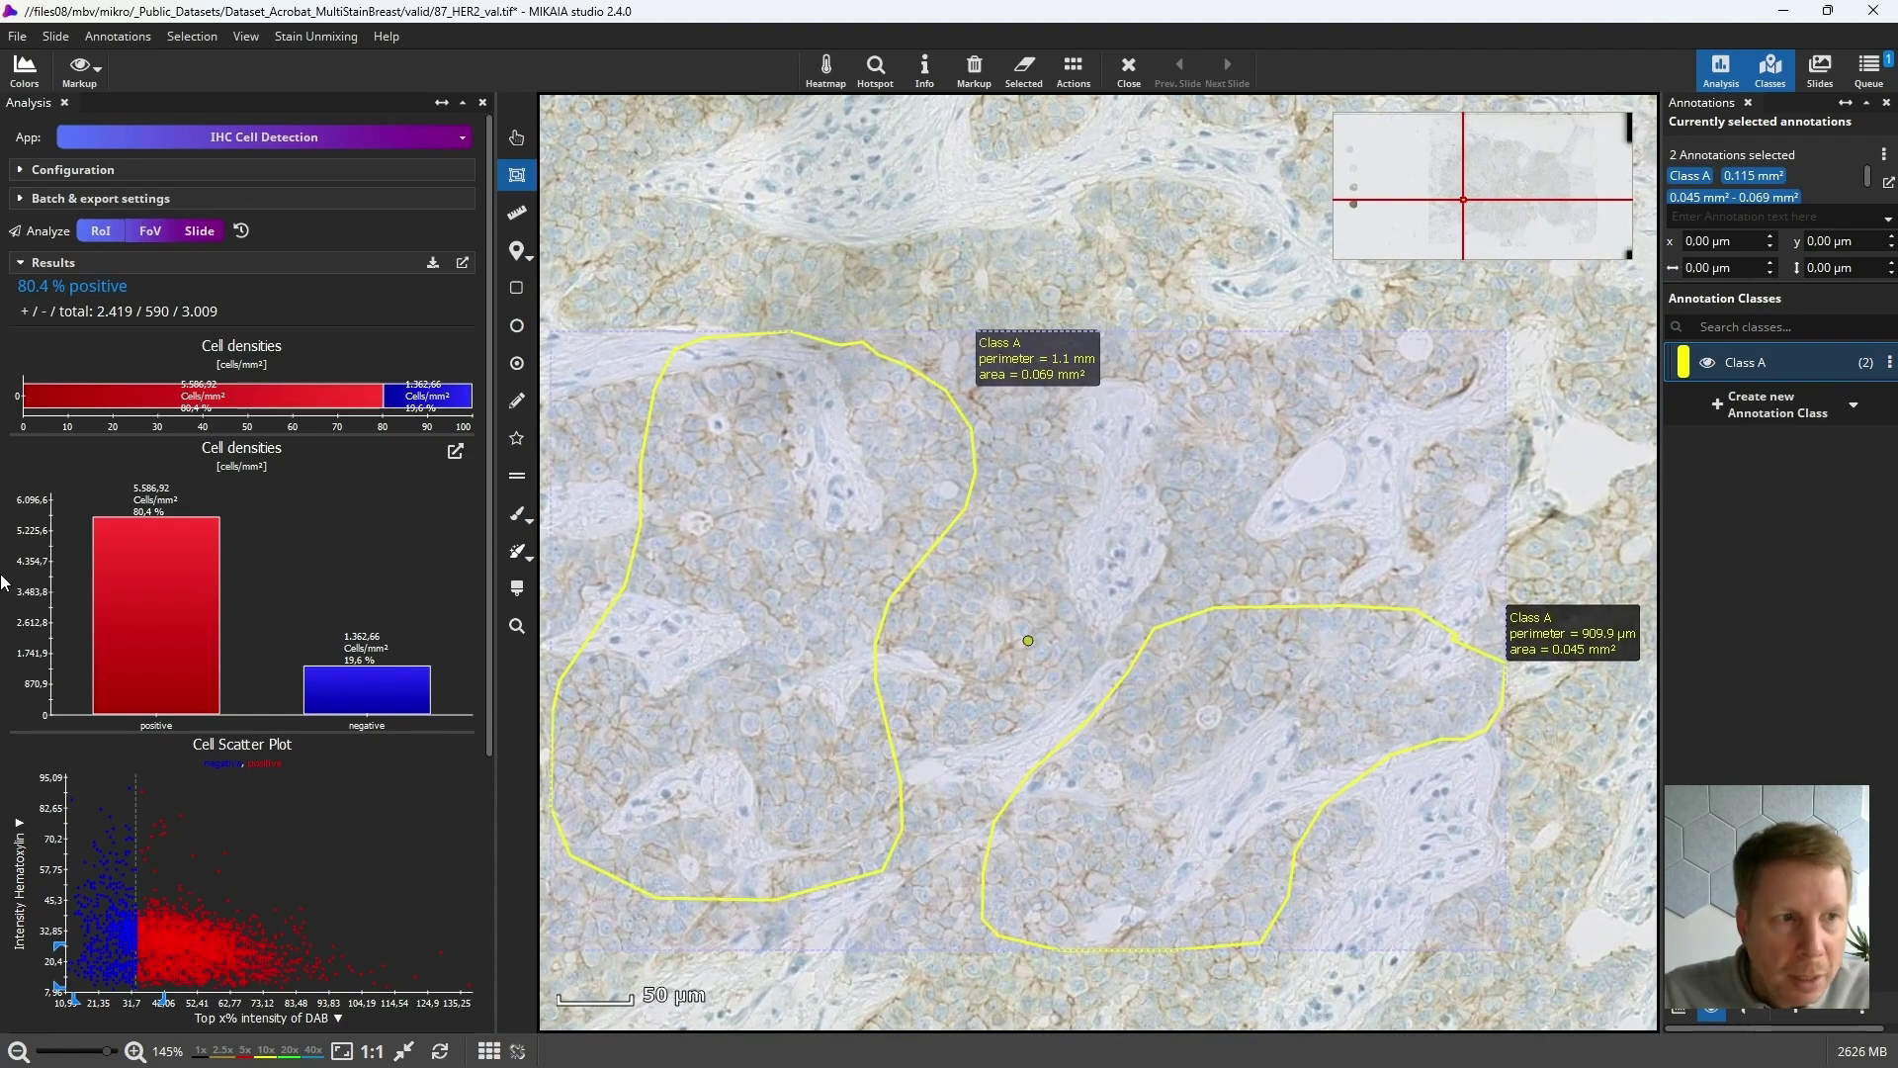
pyautogui.click(119, 237)
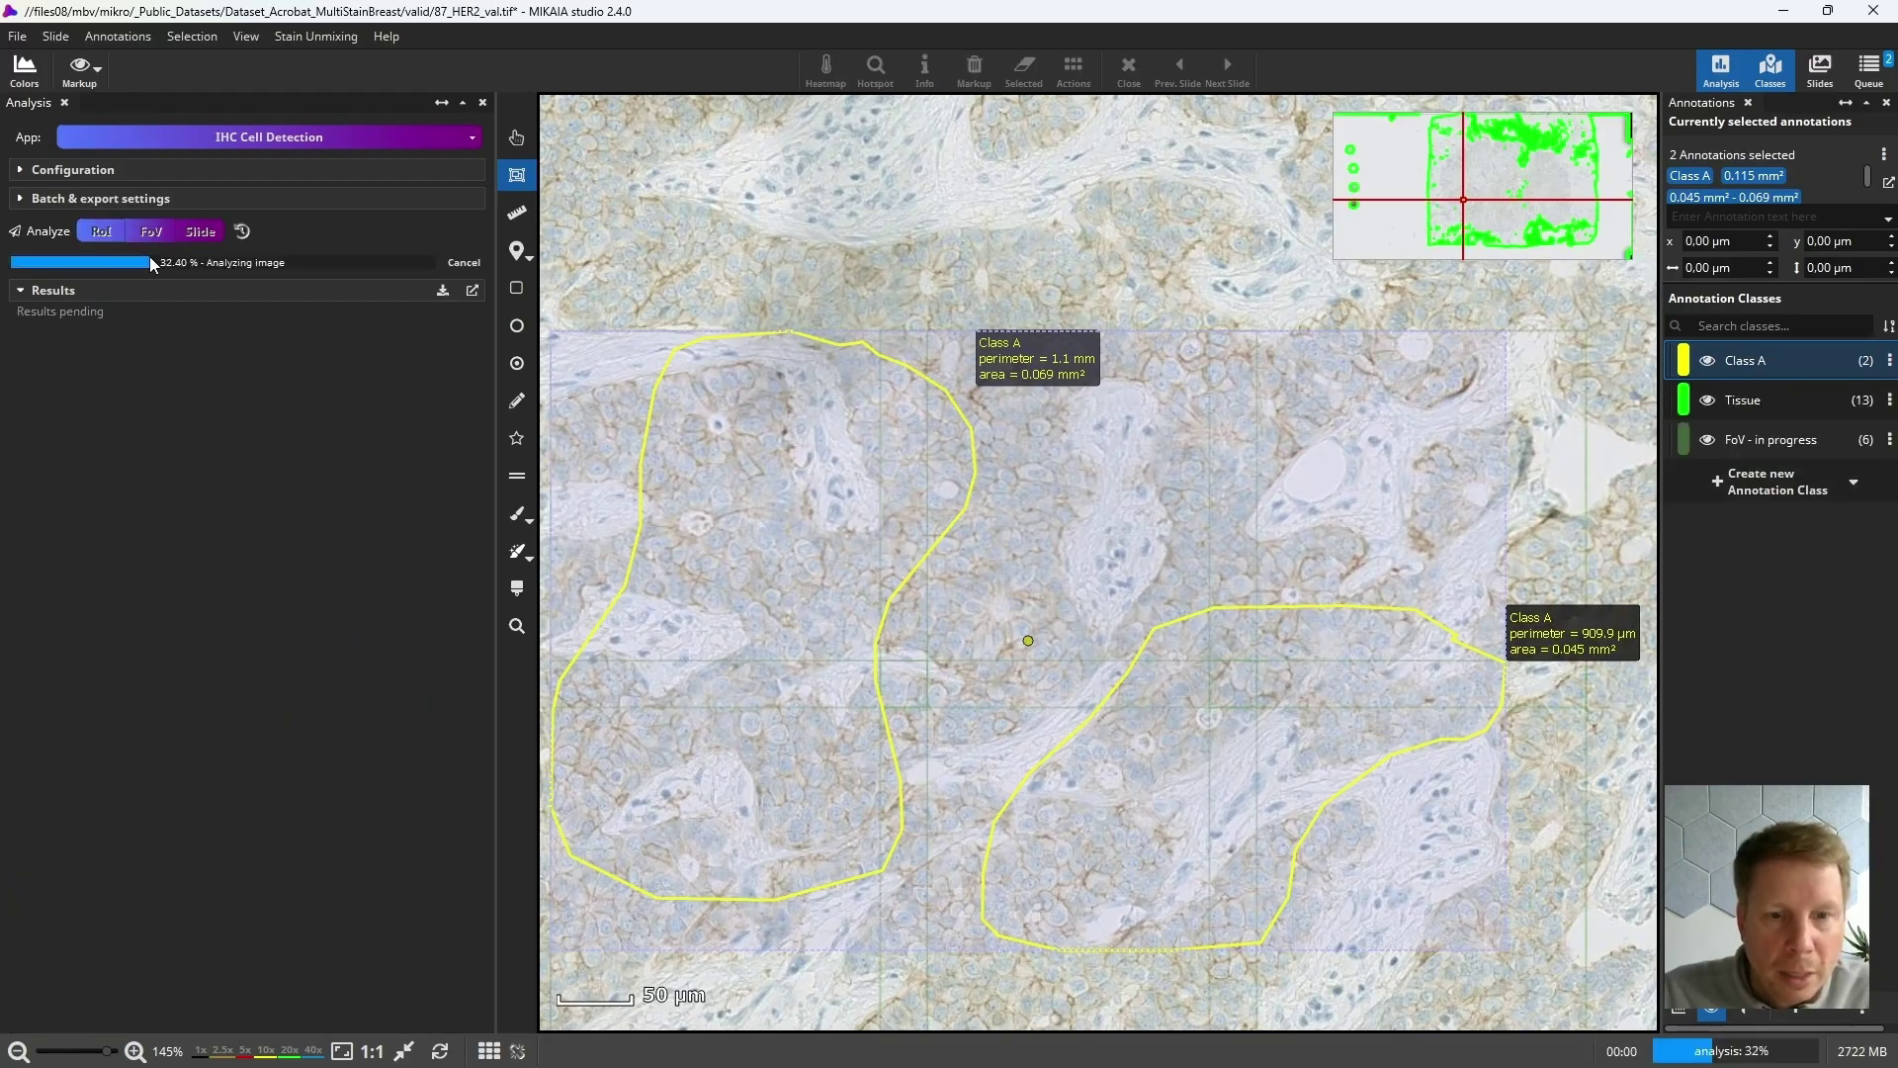
pyautogui.scroll(-5, 953, 692)
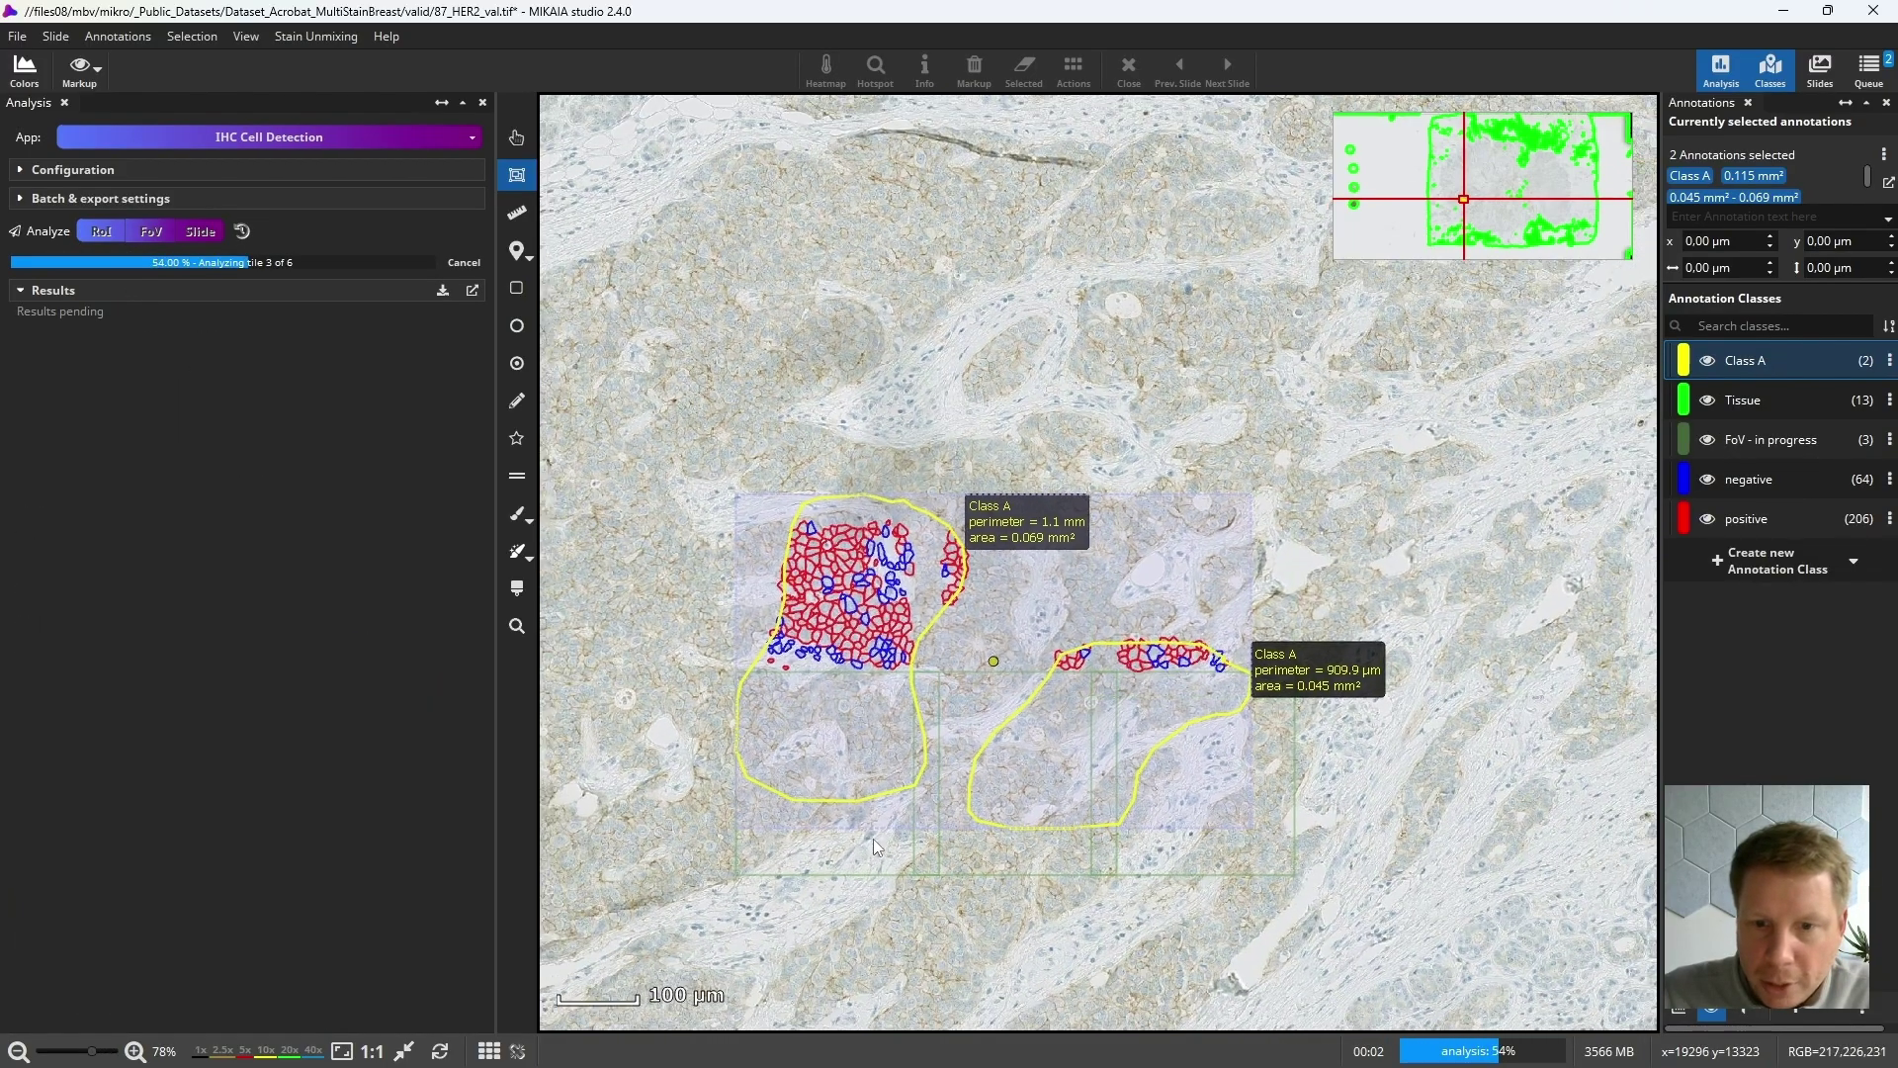
pyautogui.scroll(2, 875, 851)
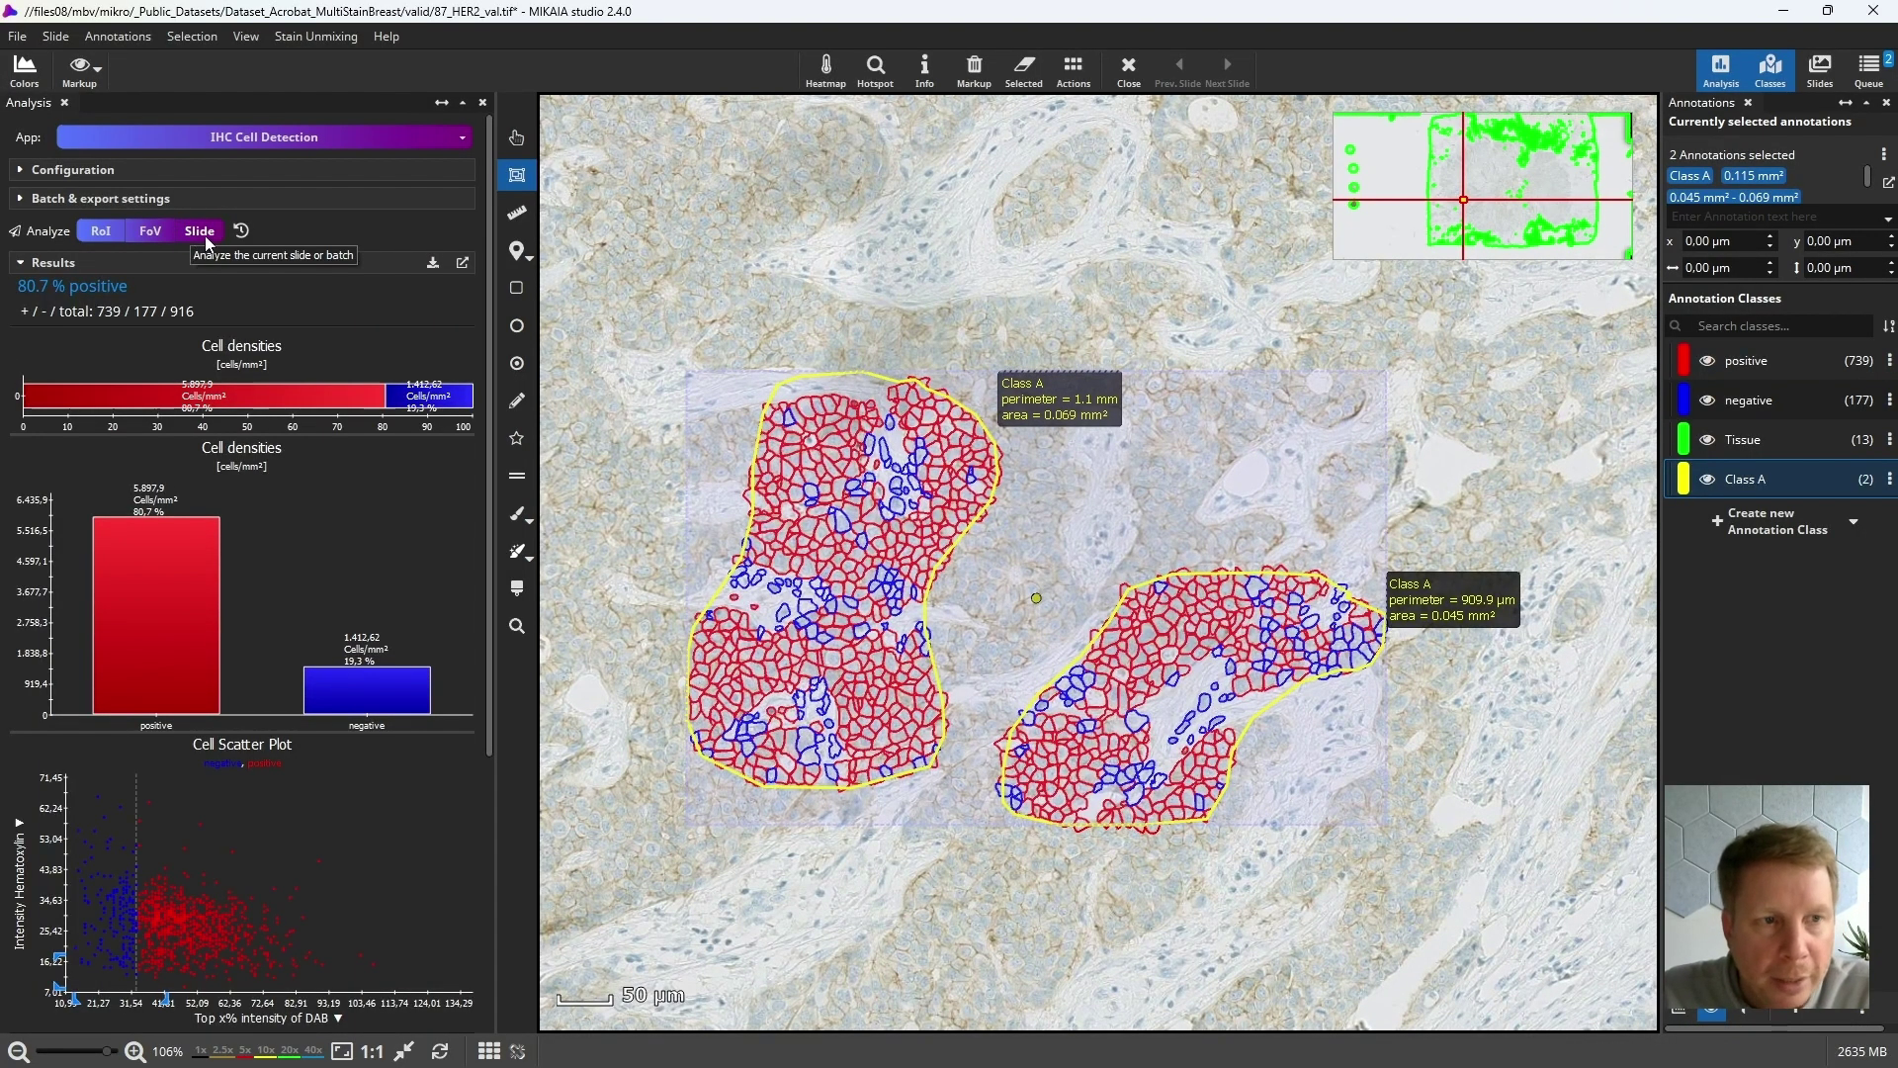
# Repeat the last region-of-interest analysis and review the cell density charts and scatter plot in its results.
pyautogui.click(199, 232)
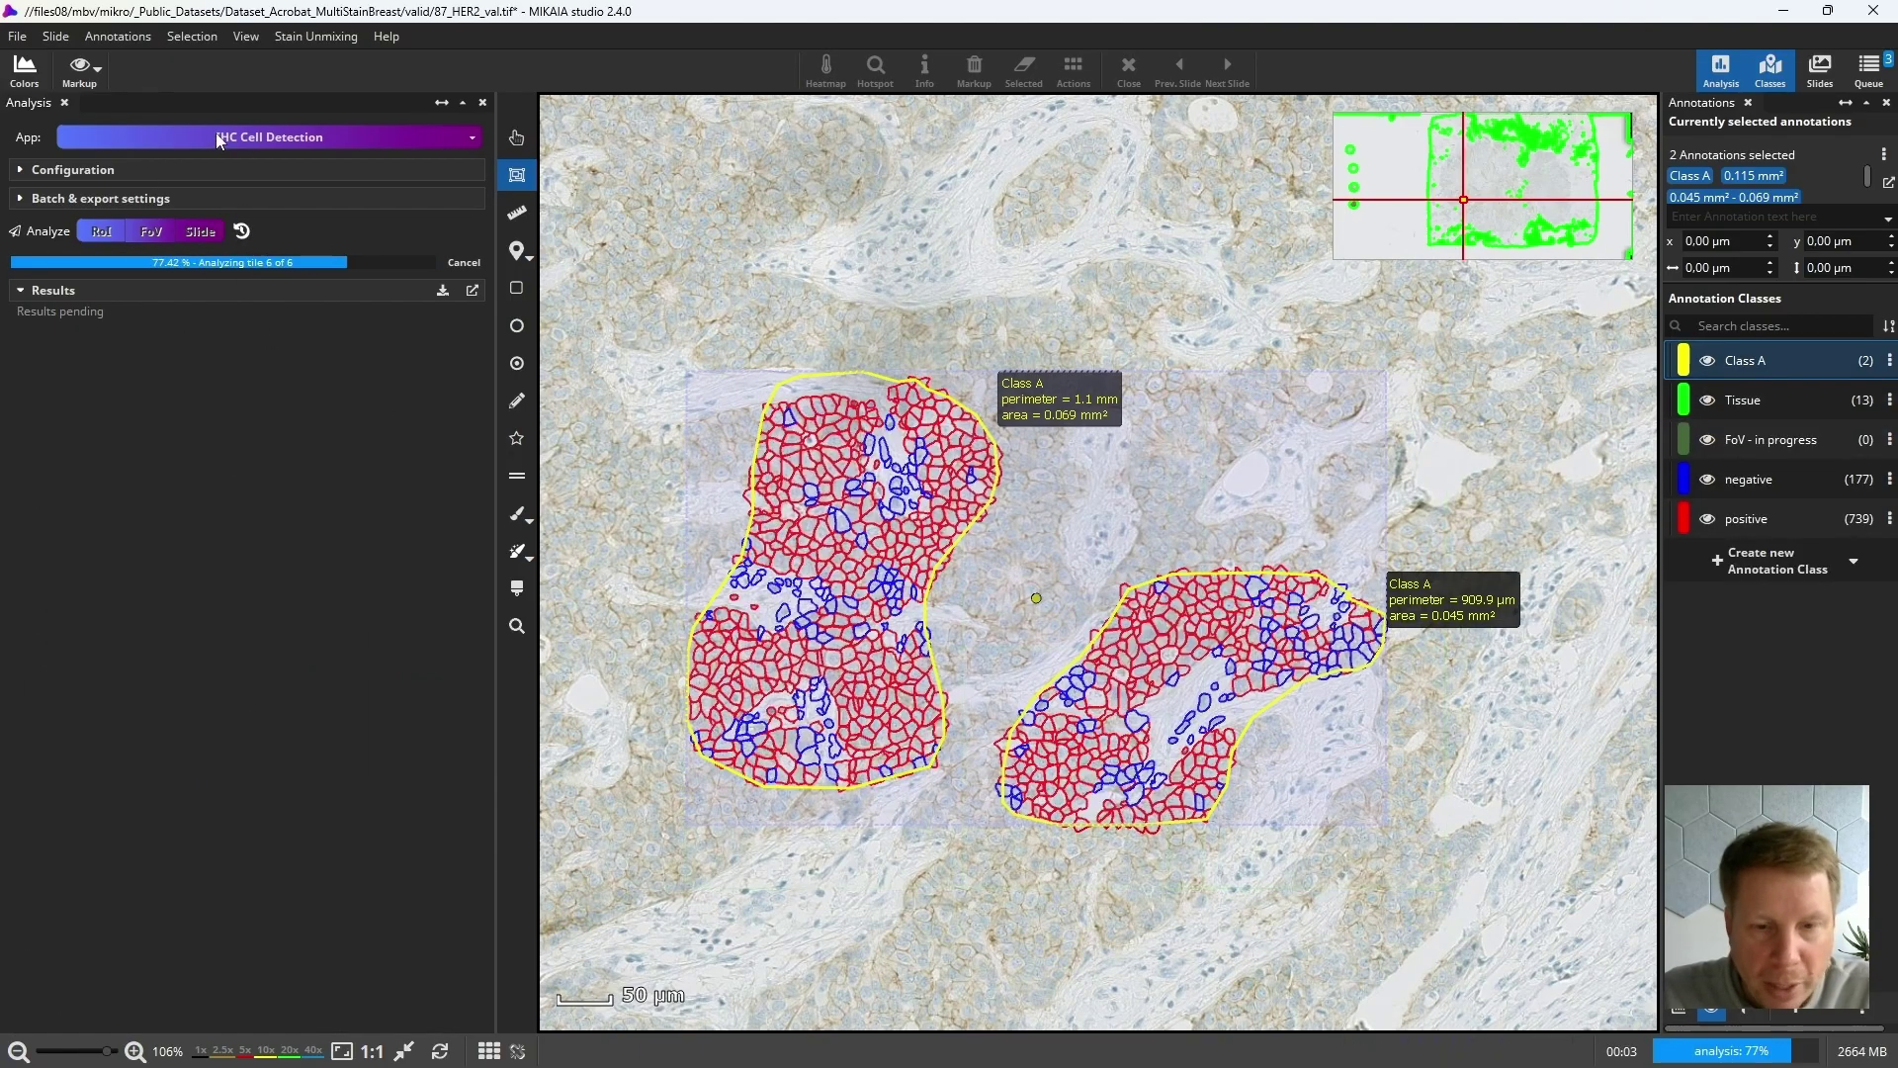
pyautogui.scroll(3, 880, 765)
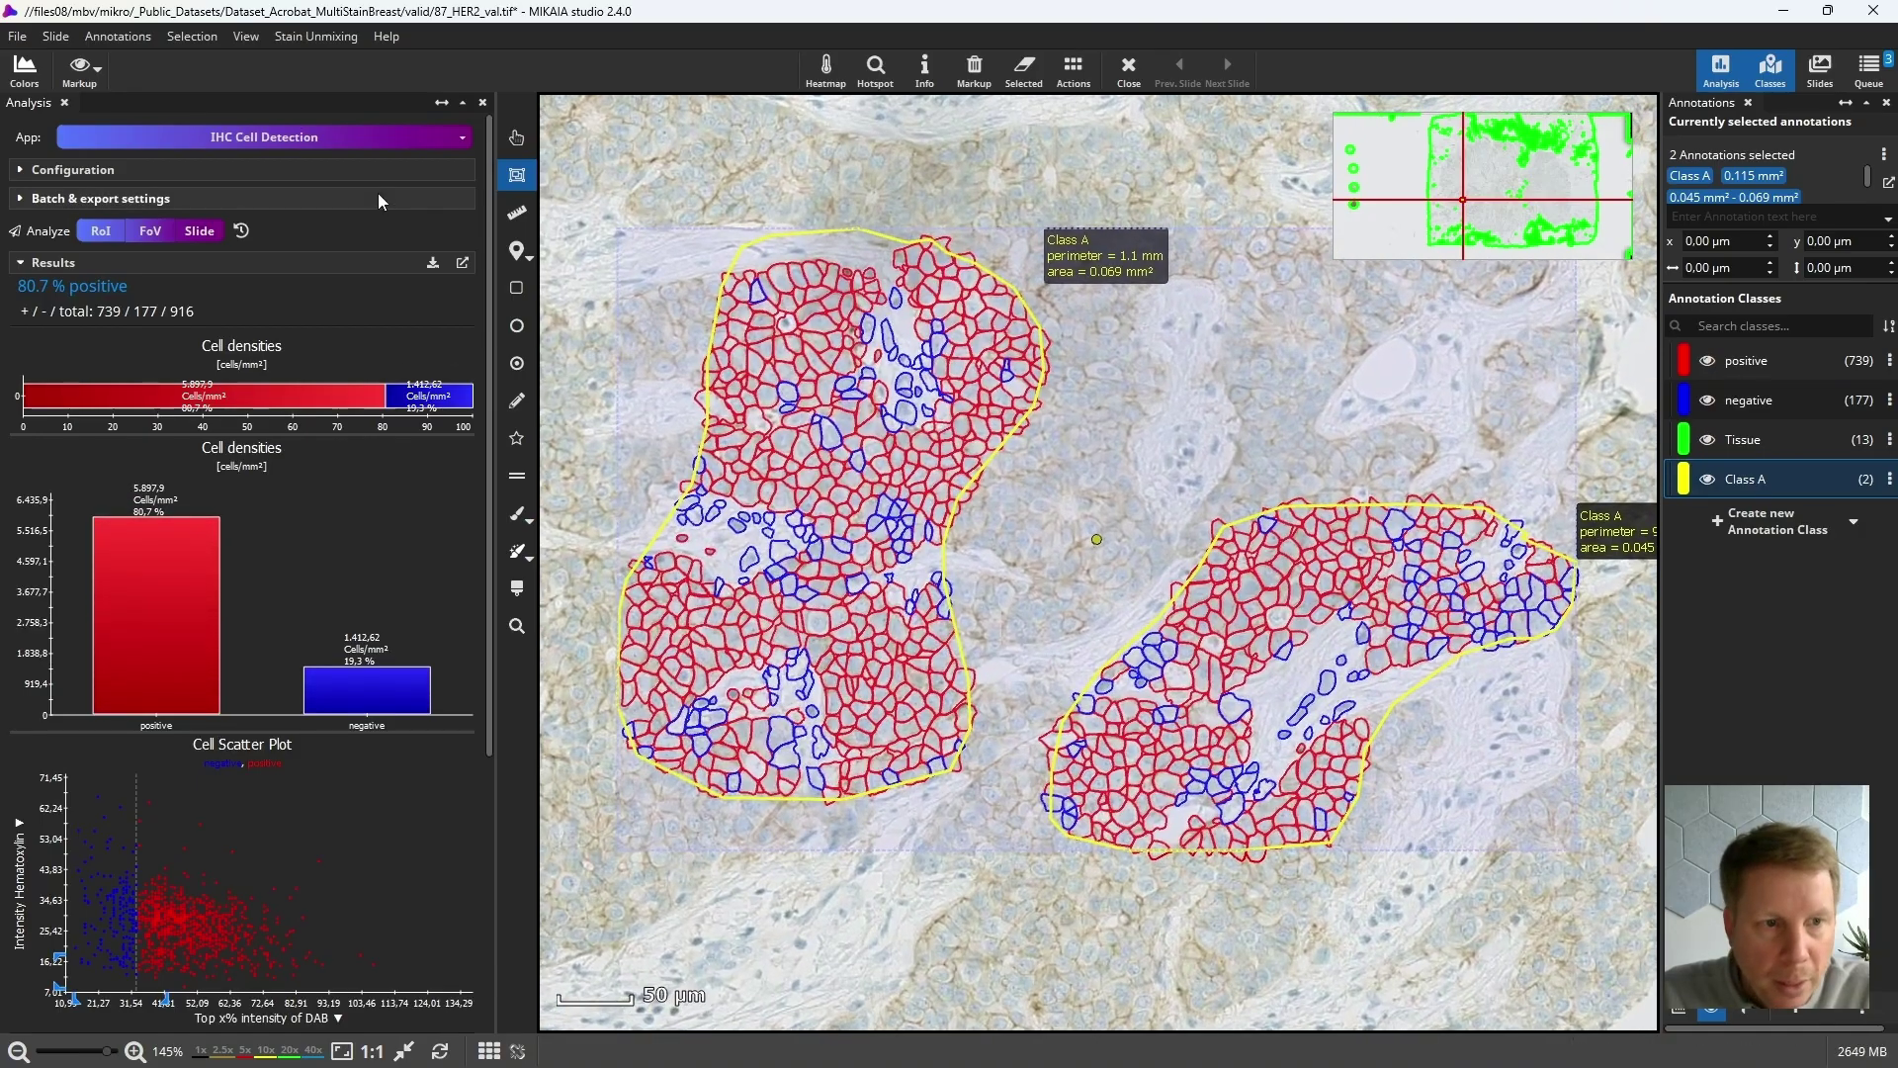
pyautogui.scroll(-1, 282, 529)
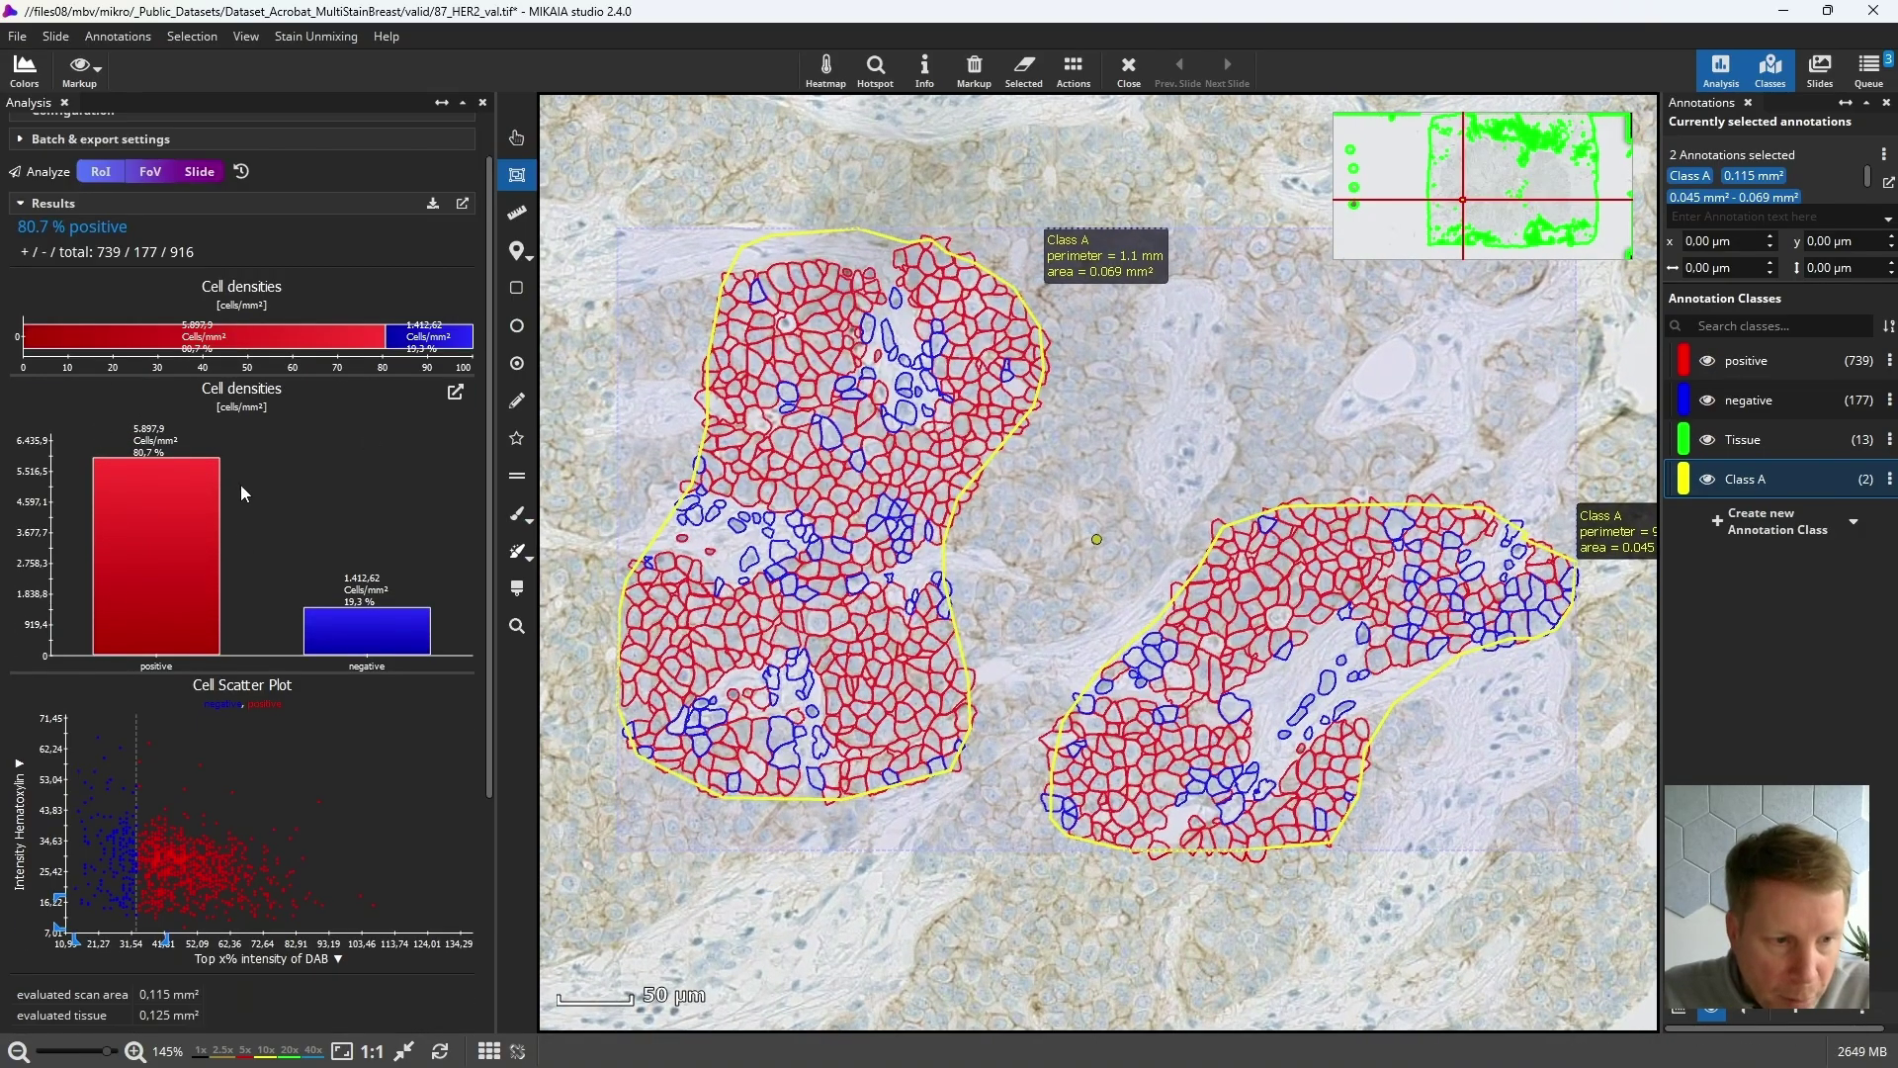
pyautogui.scroll(1, 252, 485)
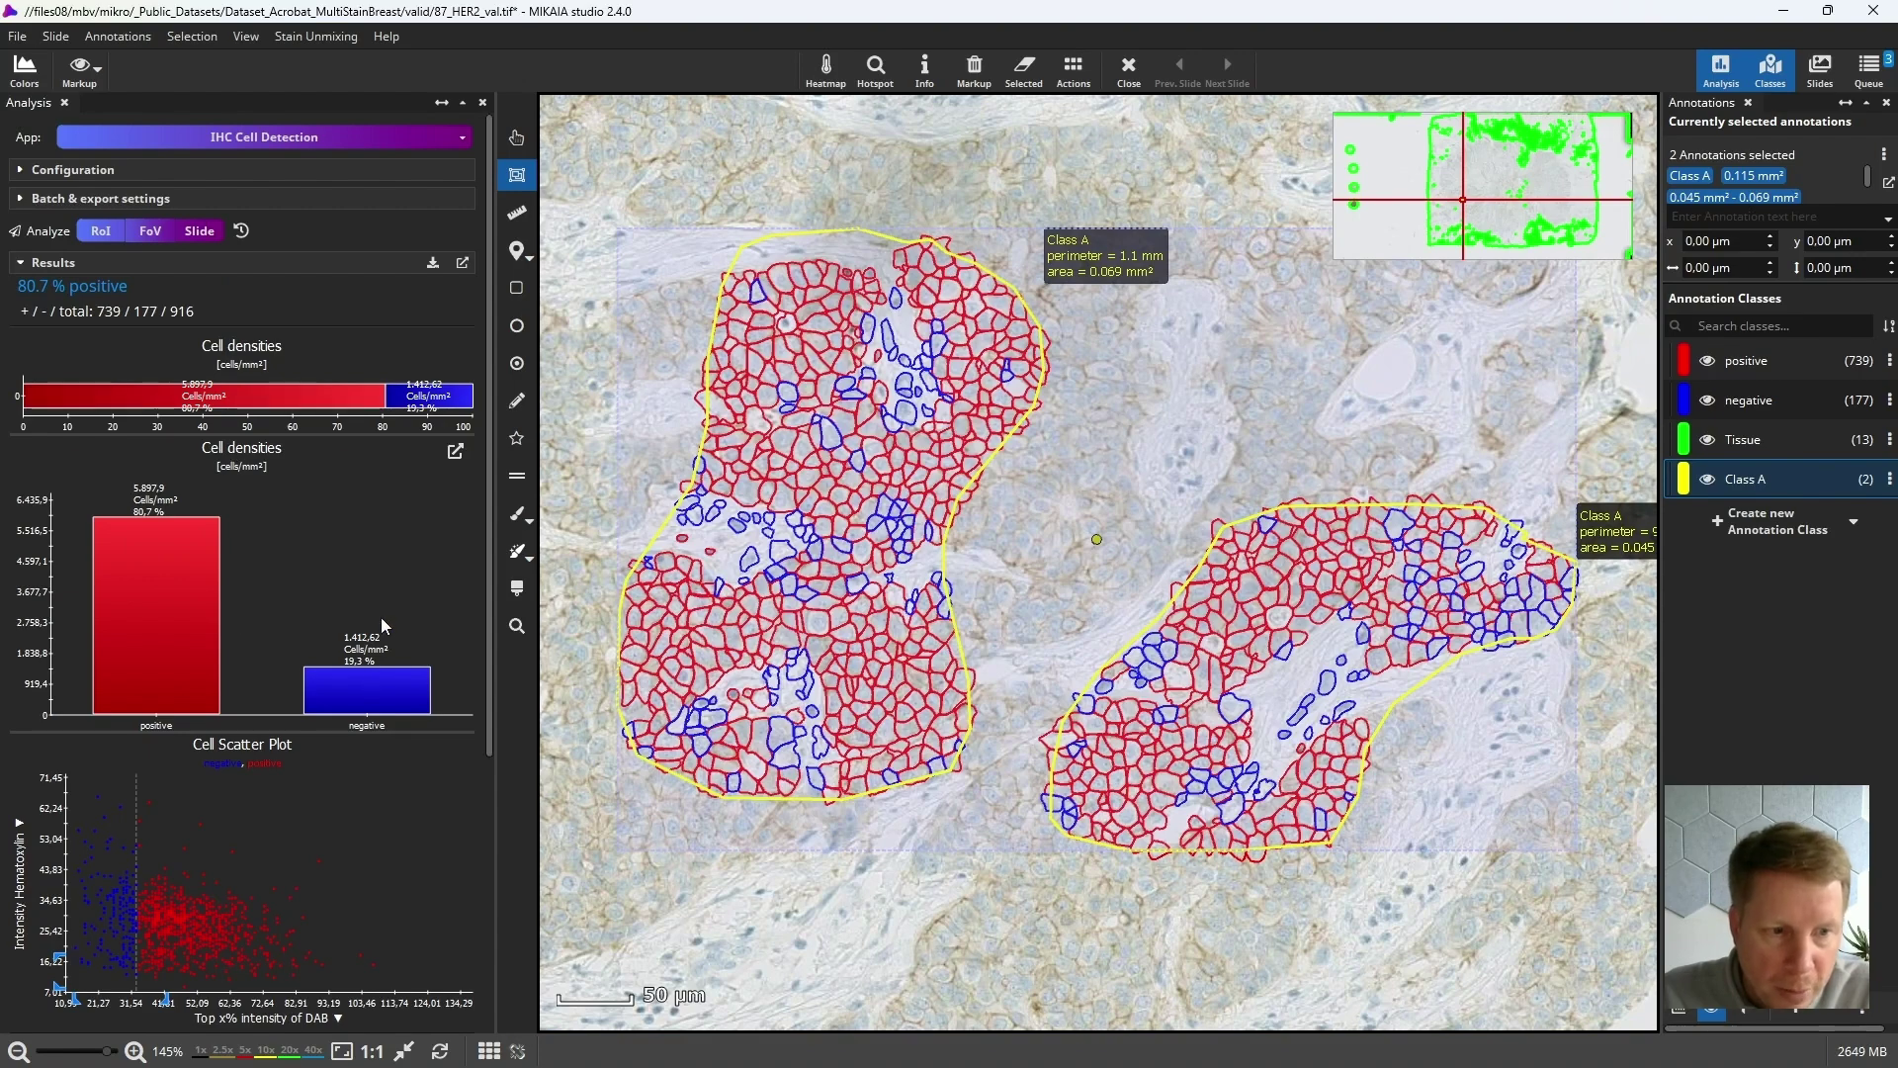
pyautogui.scroll(-1, 384, 626)
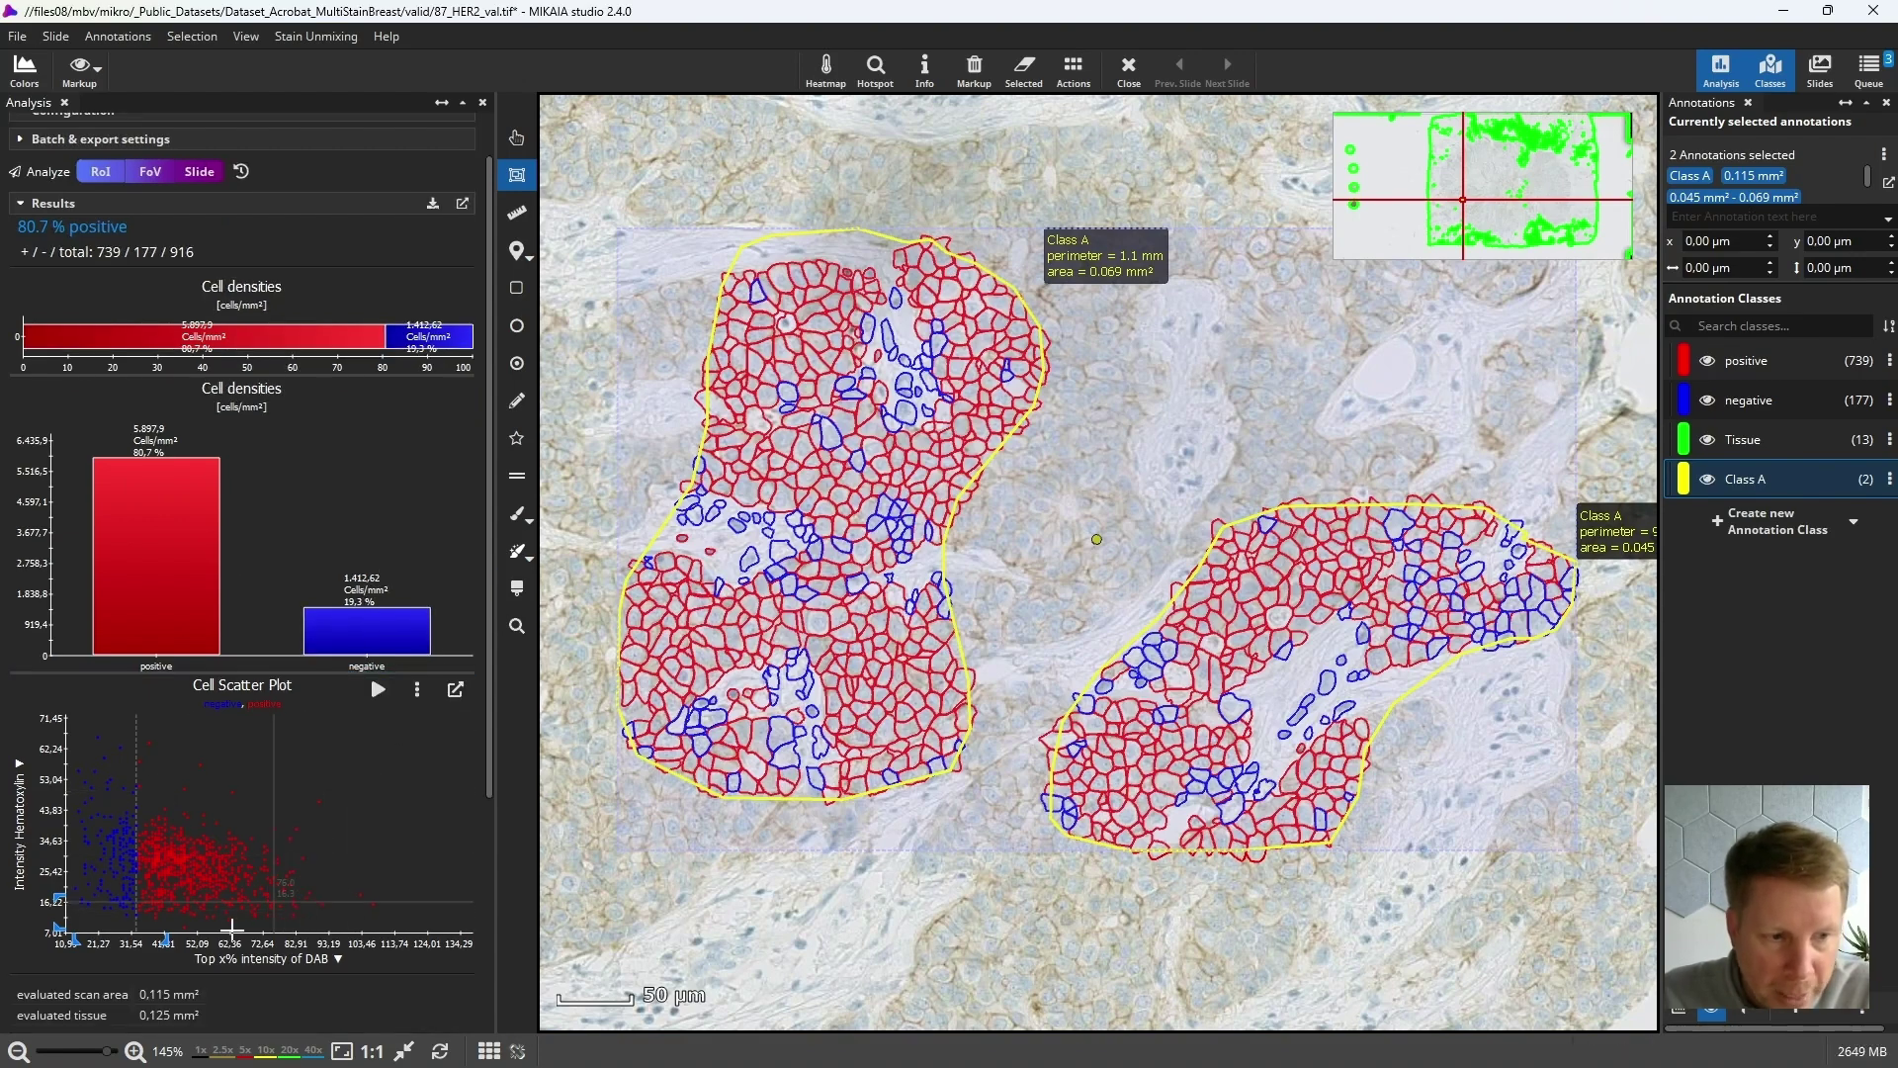
# Plot the cell scatter plot's horizontal axis against Intensity DAB and Intensity Hematoxylin in turn, and finally against Area.
pyautogui.click(282, 959)
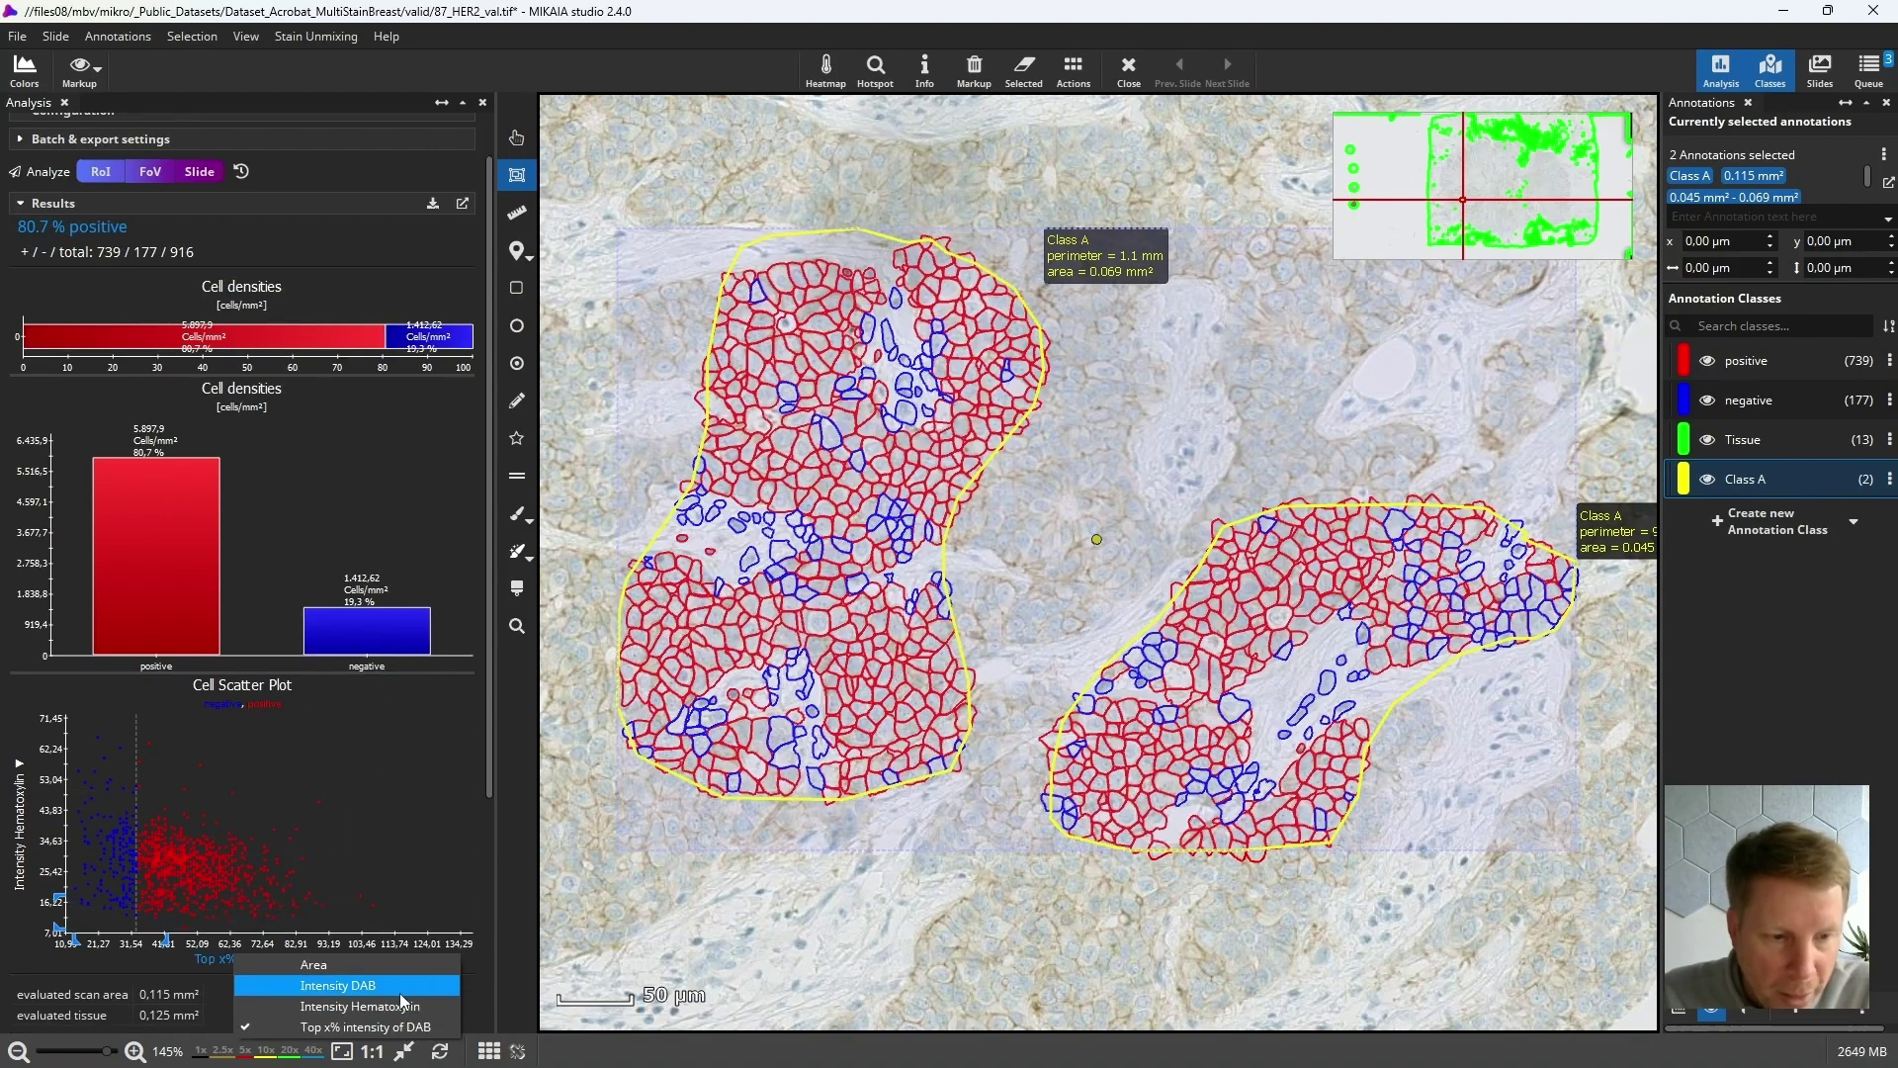
pyautogui.click(399, 991)
pyautogui.click(308, 962)
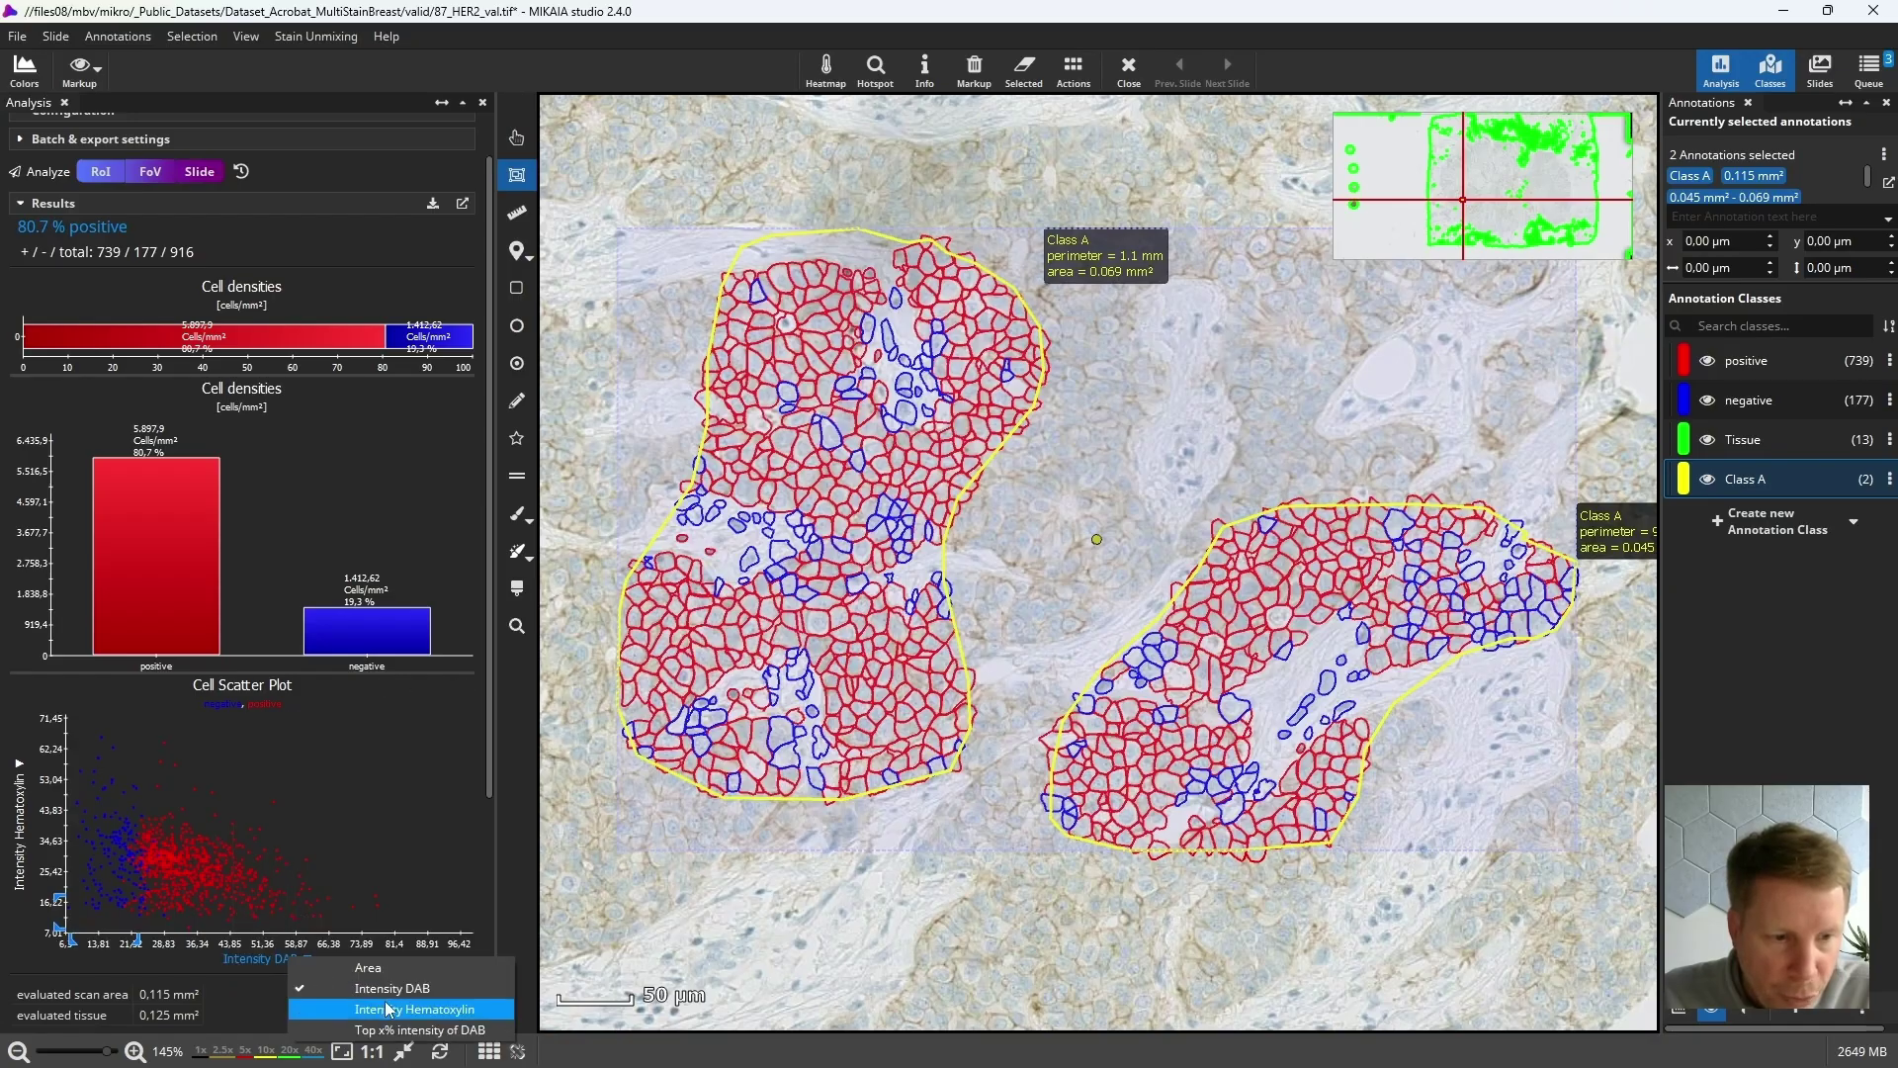
pyautogui.click(391, 1014)
pyautogui.click(288, 965)
pyautogui.click(319, 970)
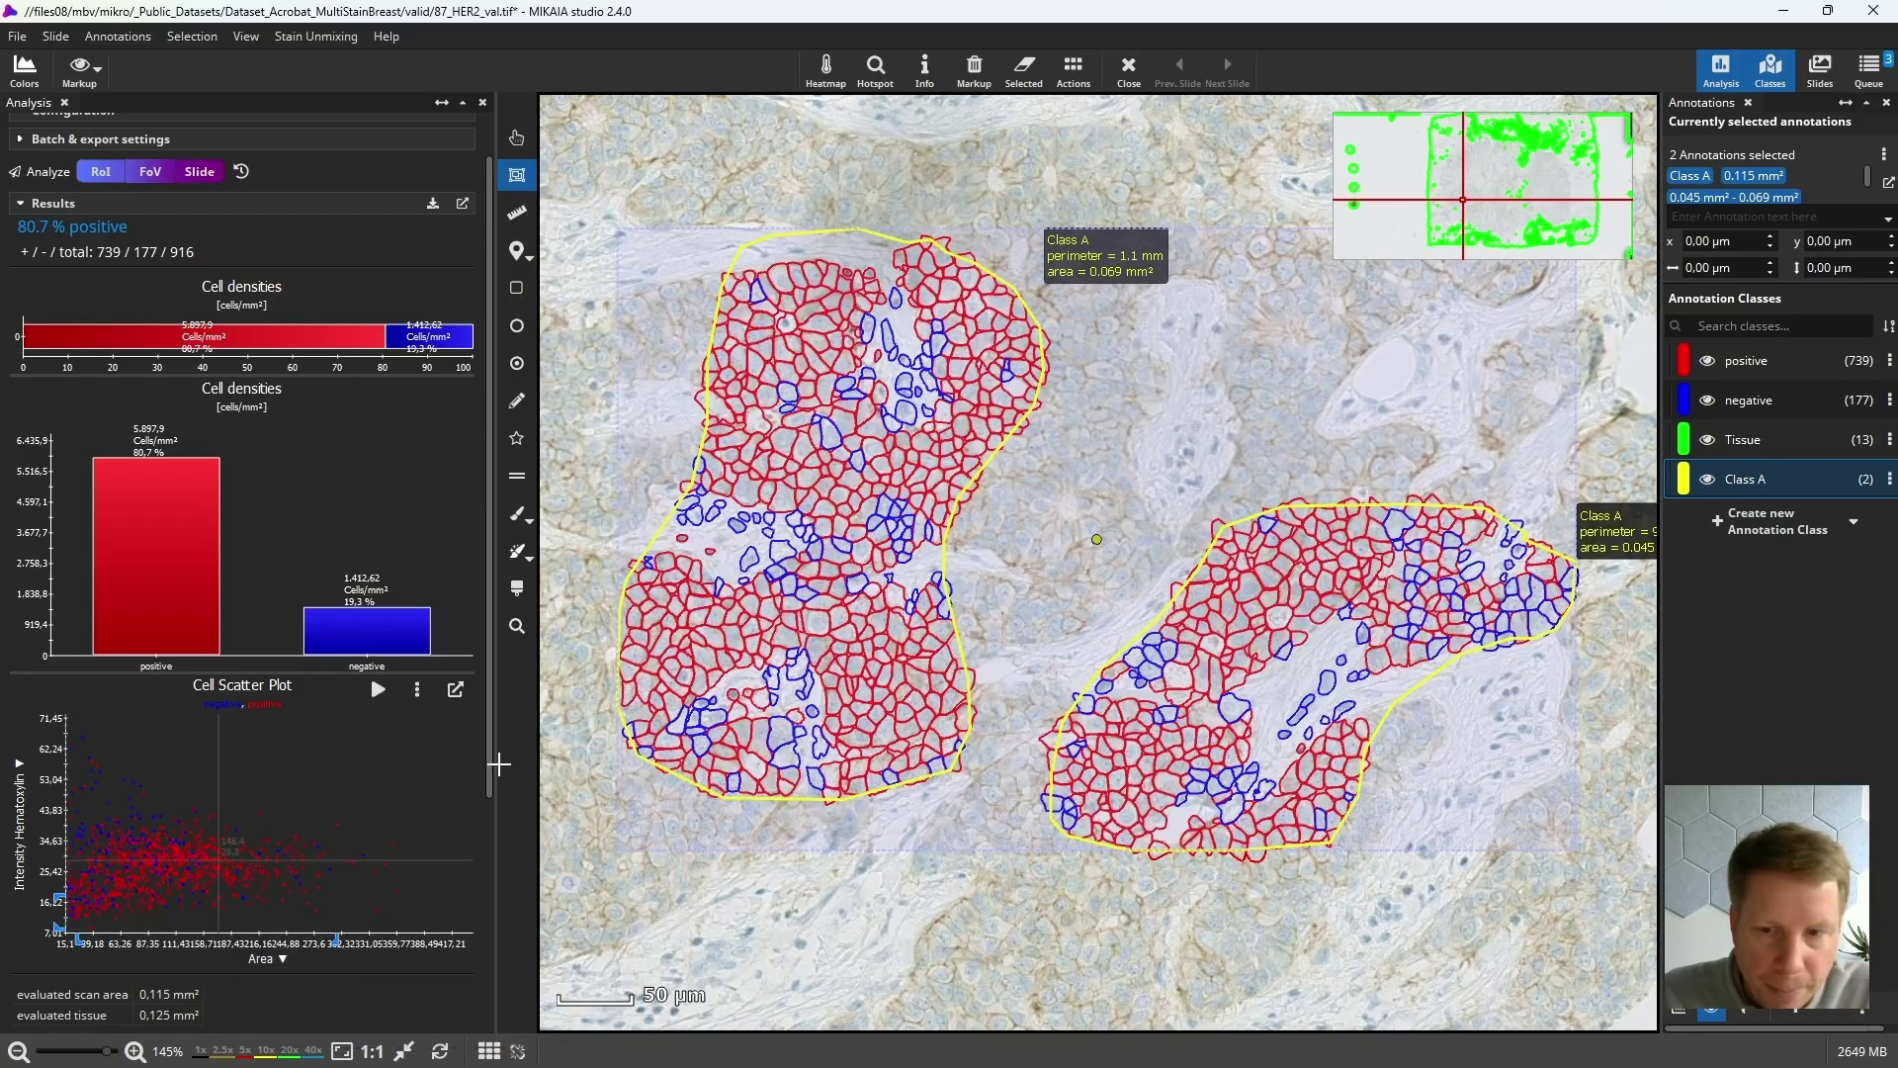
# Collapse the analysis results and expand the configuration of the IHC Cell Detection app.
pyautogui.scroll(1, 328, 332)
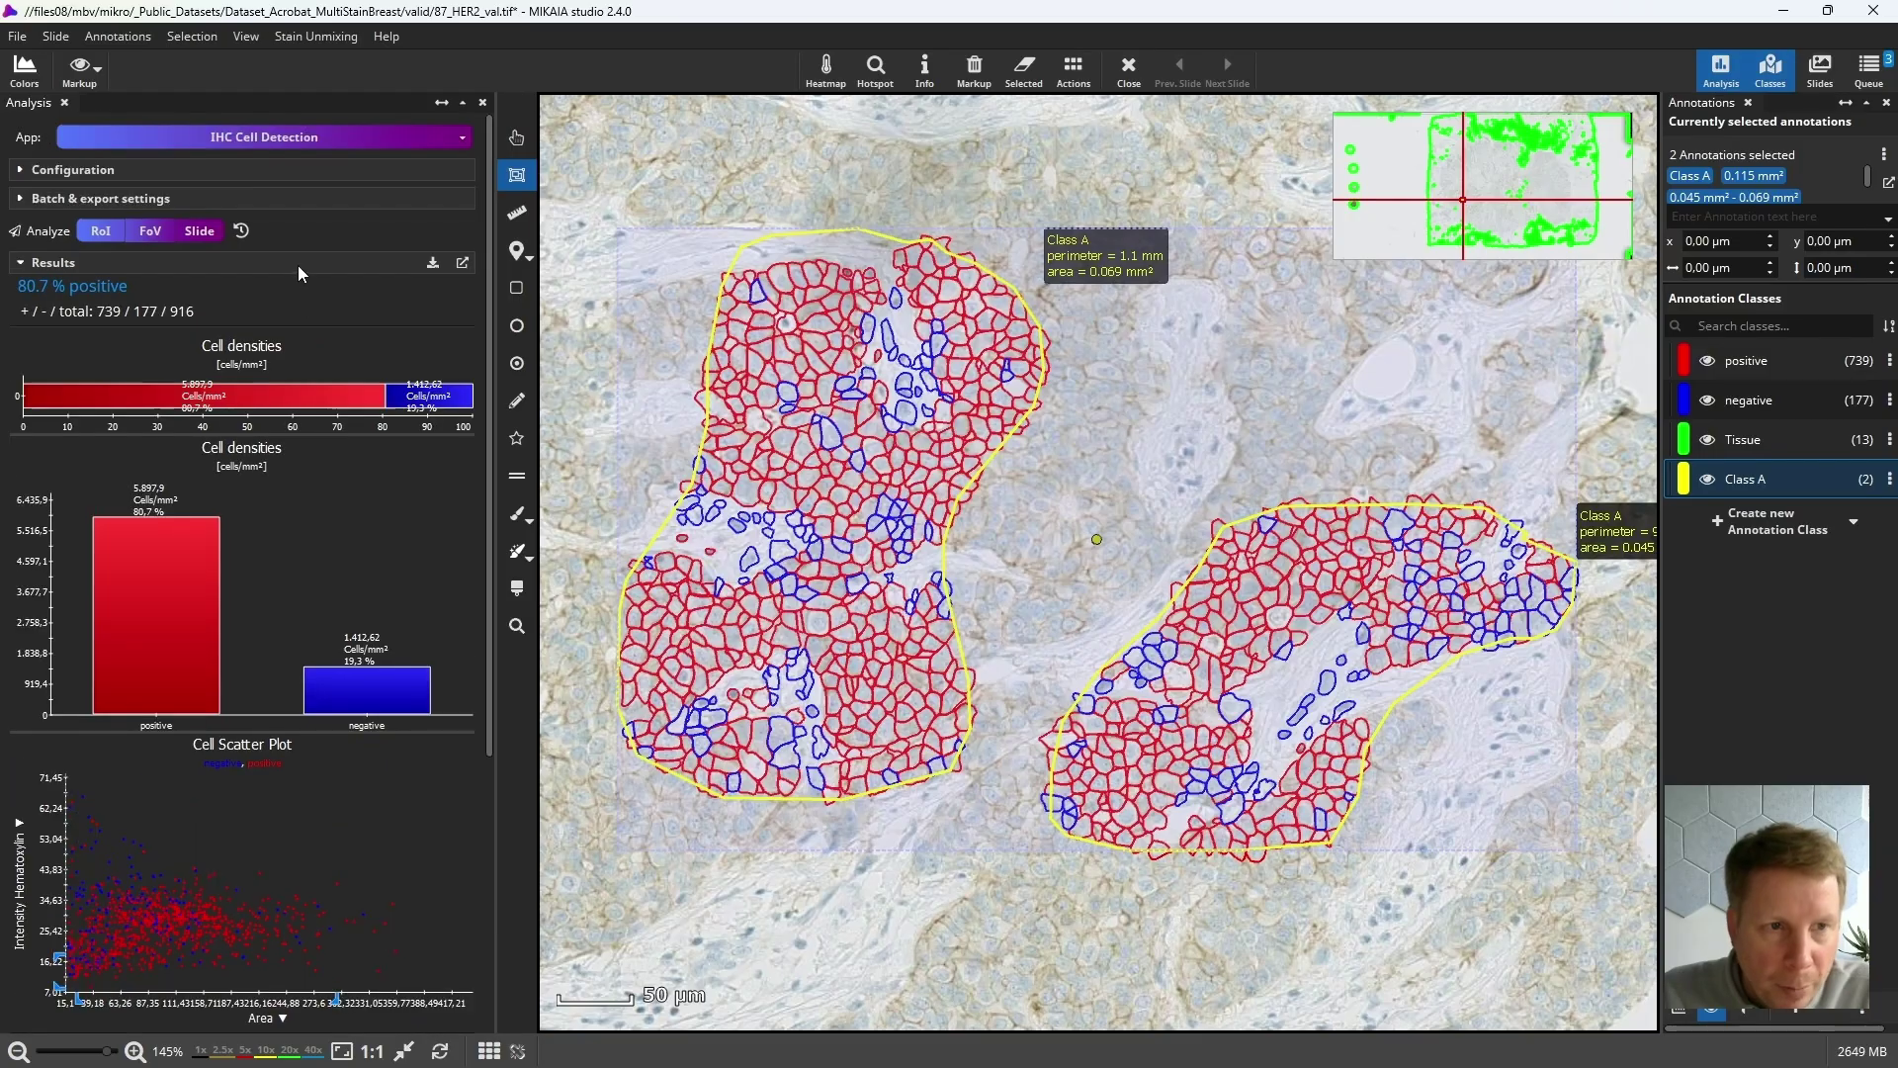
pyautogui.click(300, 262)
pyautogui.click(303, 173)
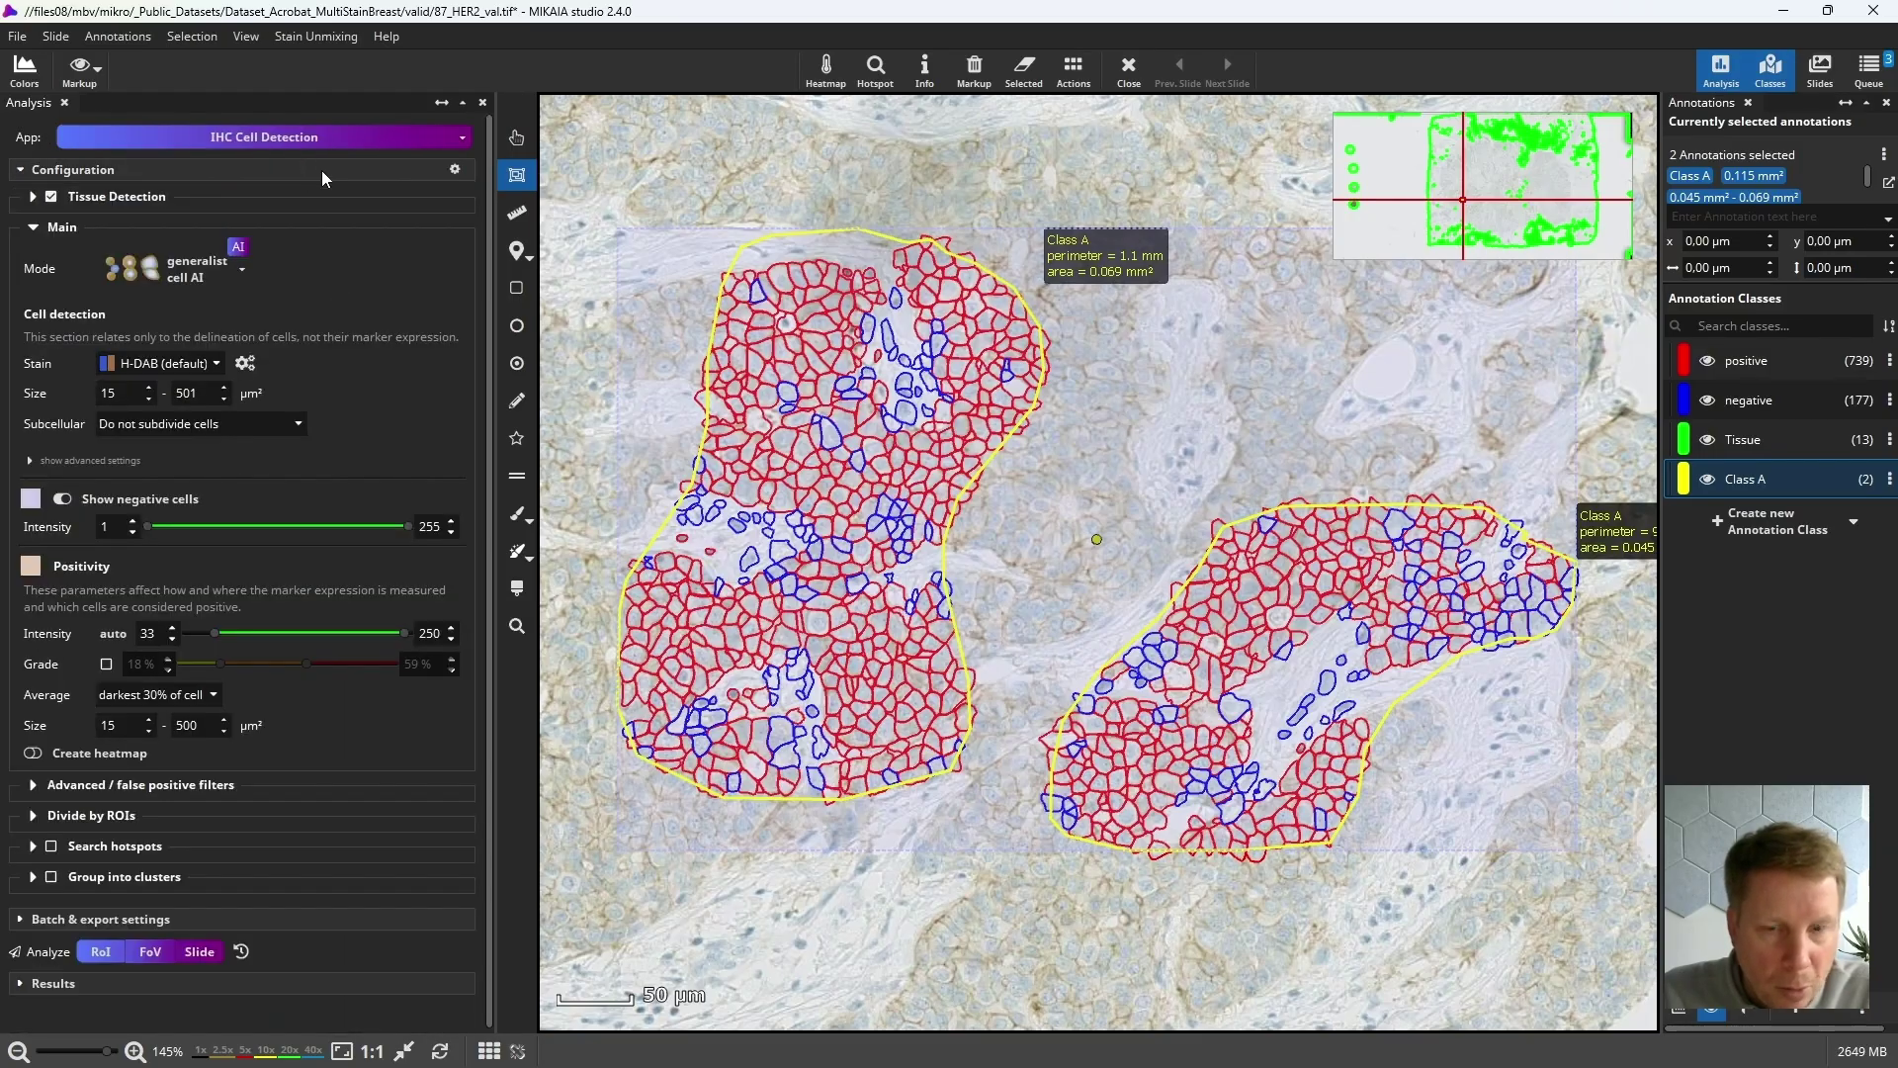
# Switch to the pan tool, clearing the region selection, and expand the Tissue Detection settings while collapsing the Main settings.
pyautogui.click(518, 137)
pyautogui.moveTo(685, 164); pyautogui.dragTo(748, 214)
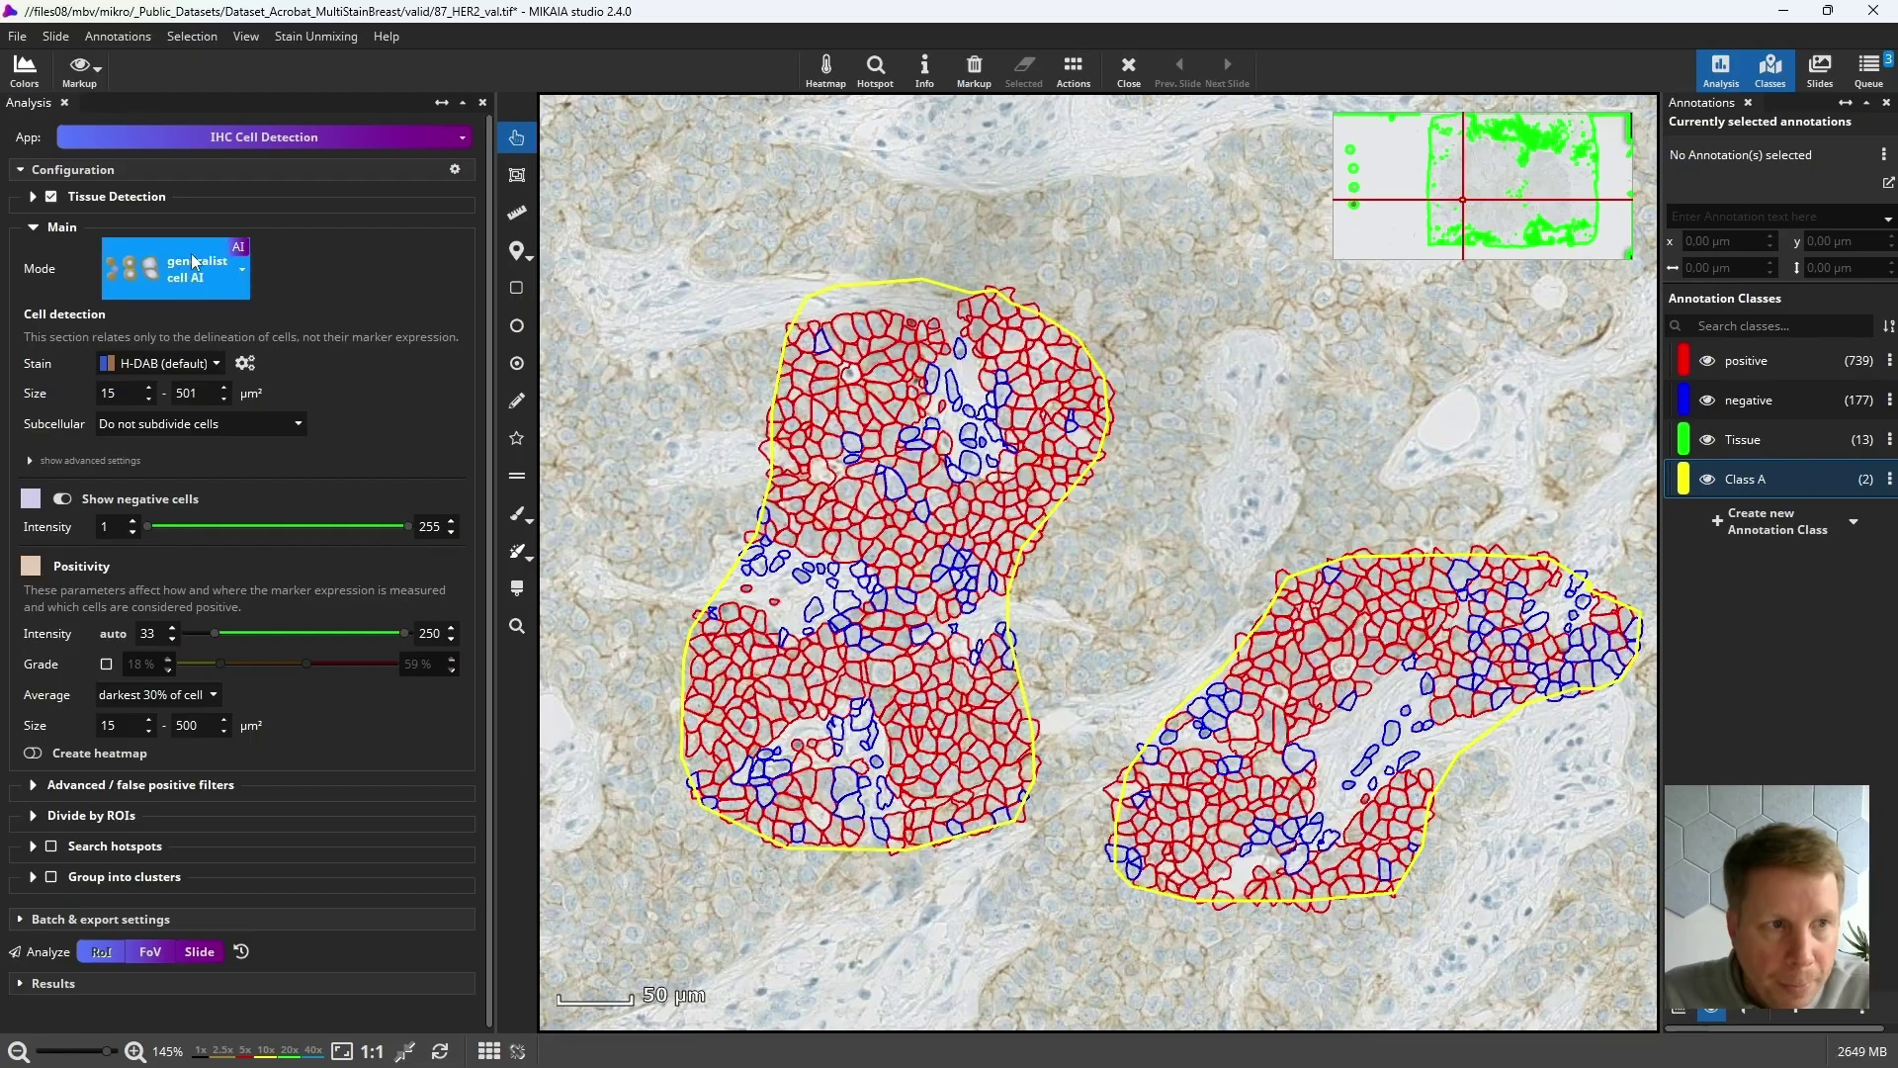
pyautogui.click(33, 197)
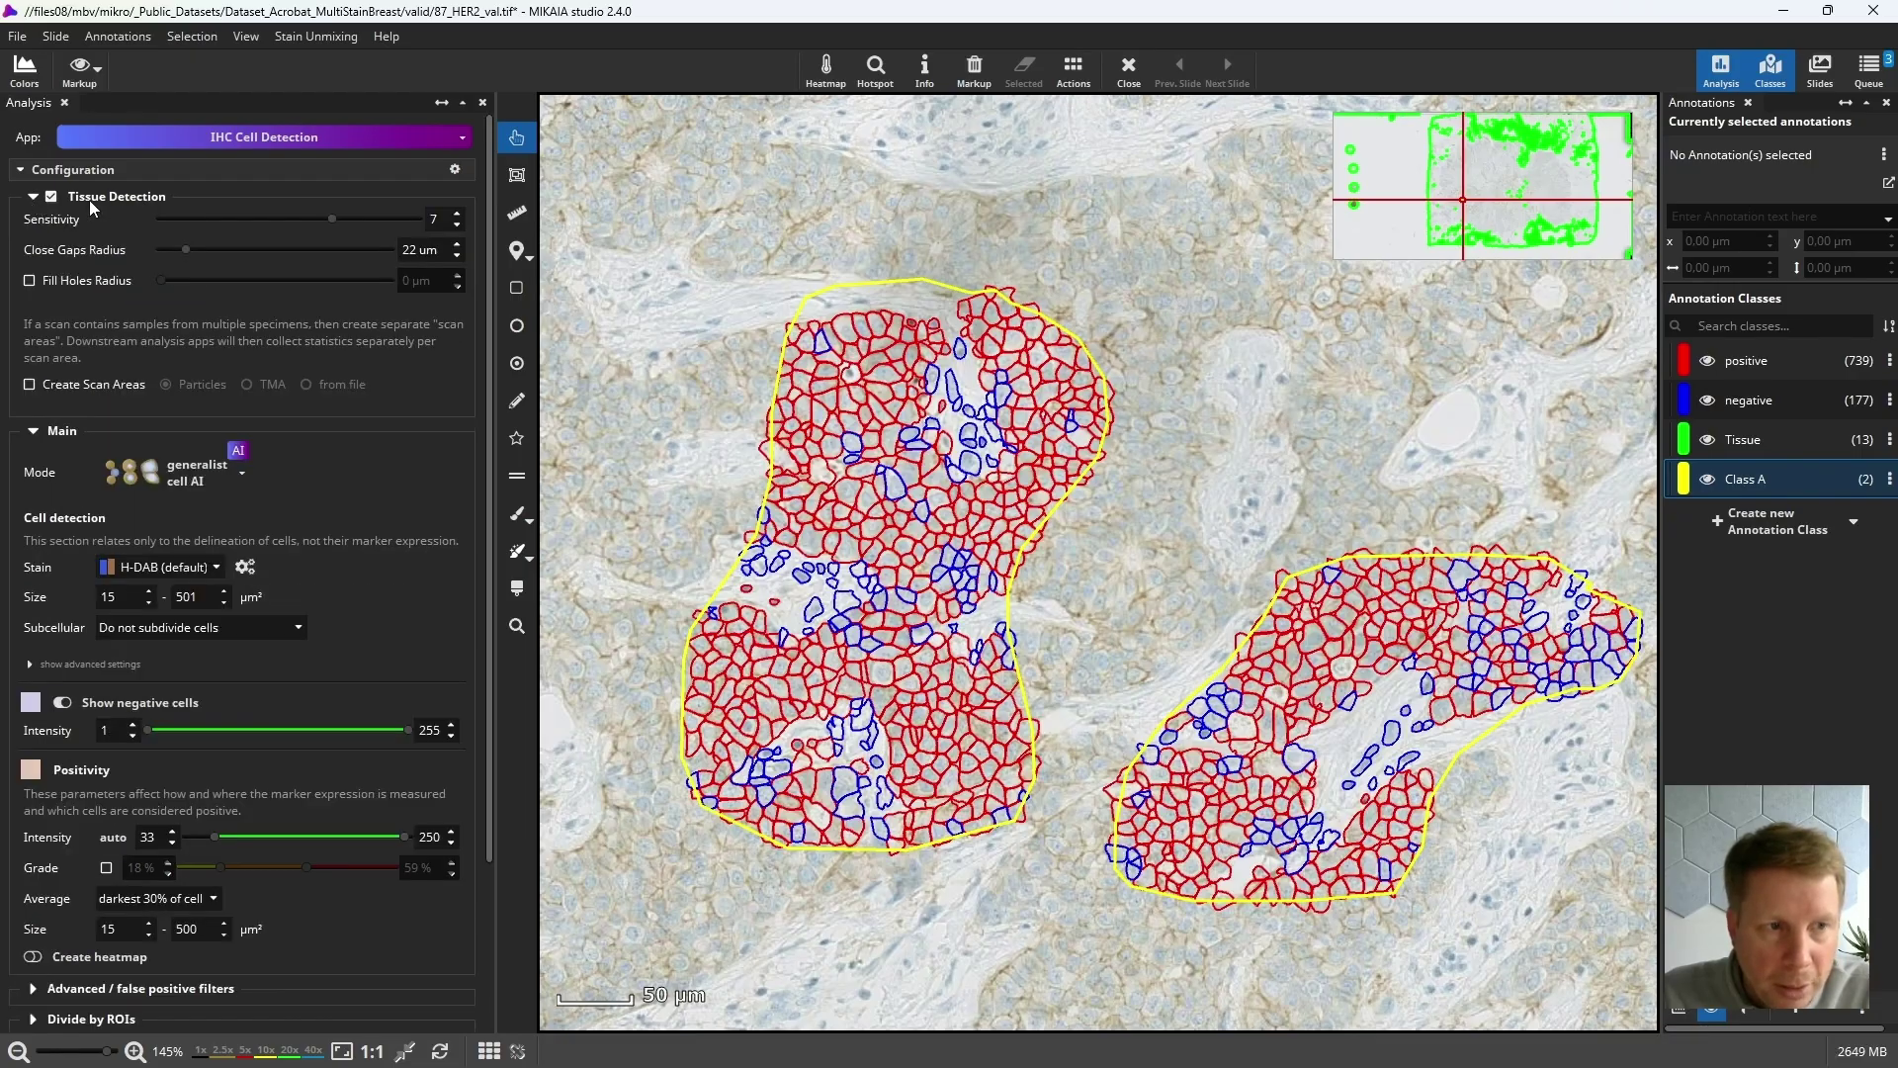
pyautogui.click(36, 431)
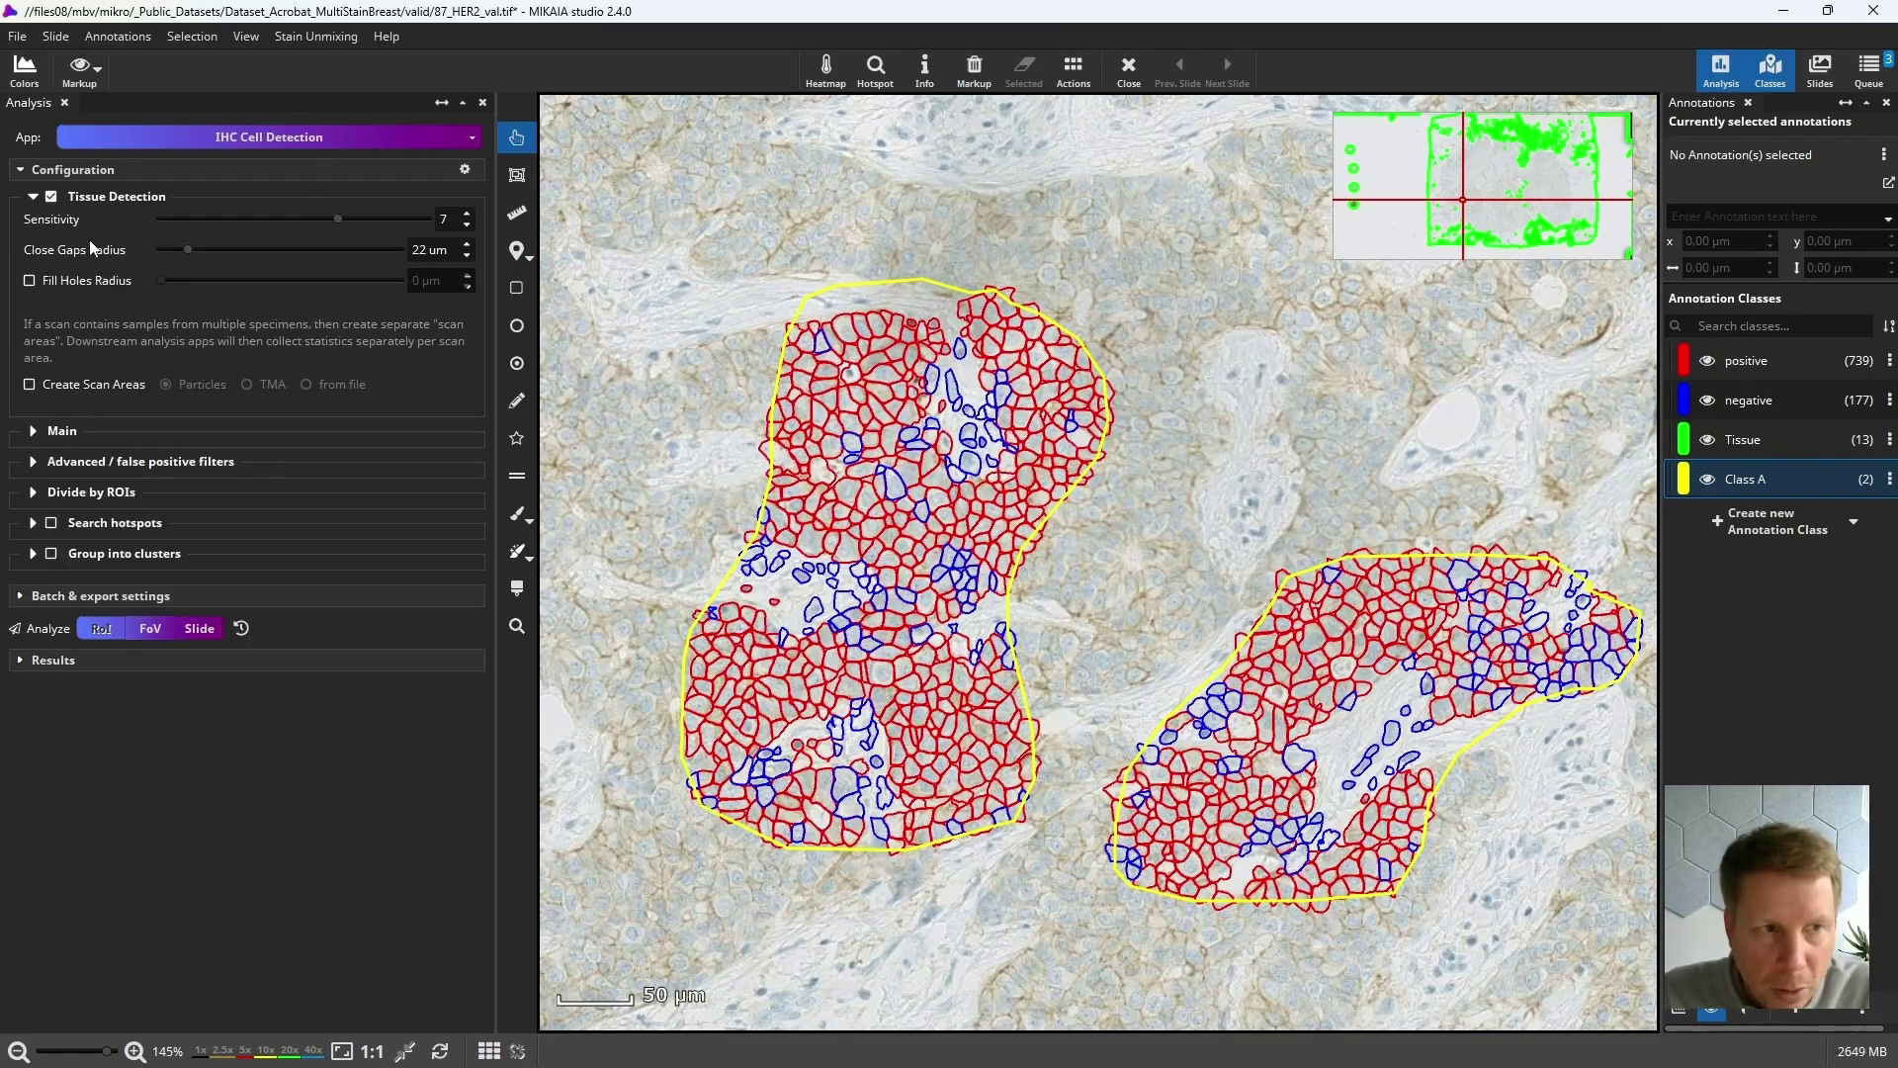
# Toggle the Tissue annotations off and on again, and examine the tissue outlines across the whole slide and up close.
pyautogui.click(1720, 443)
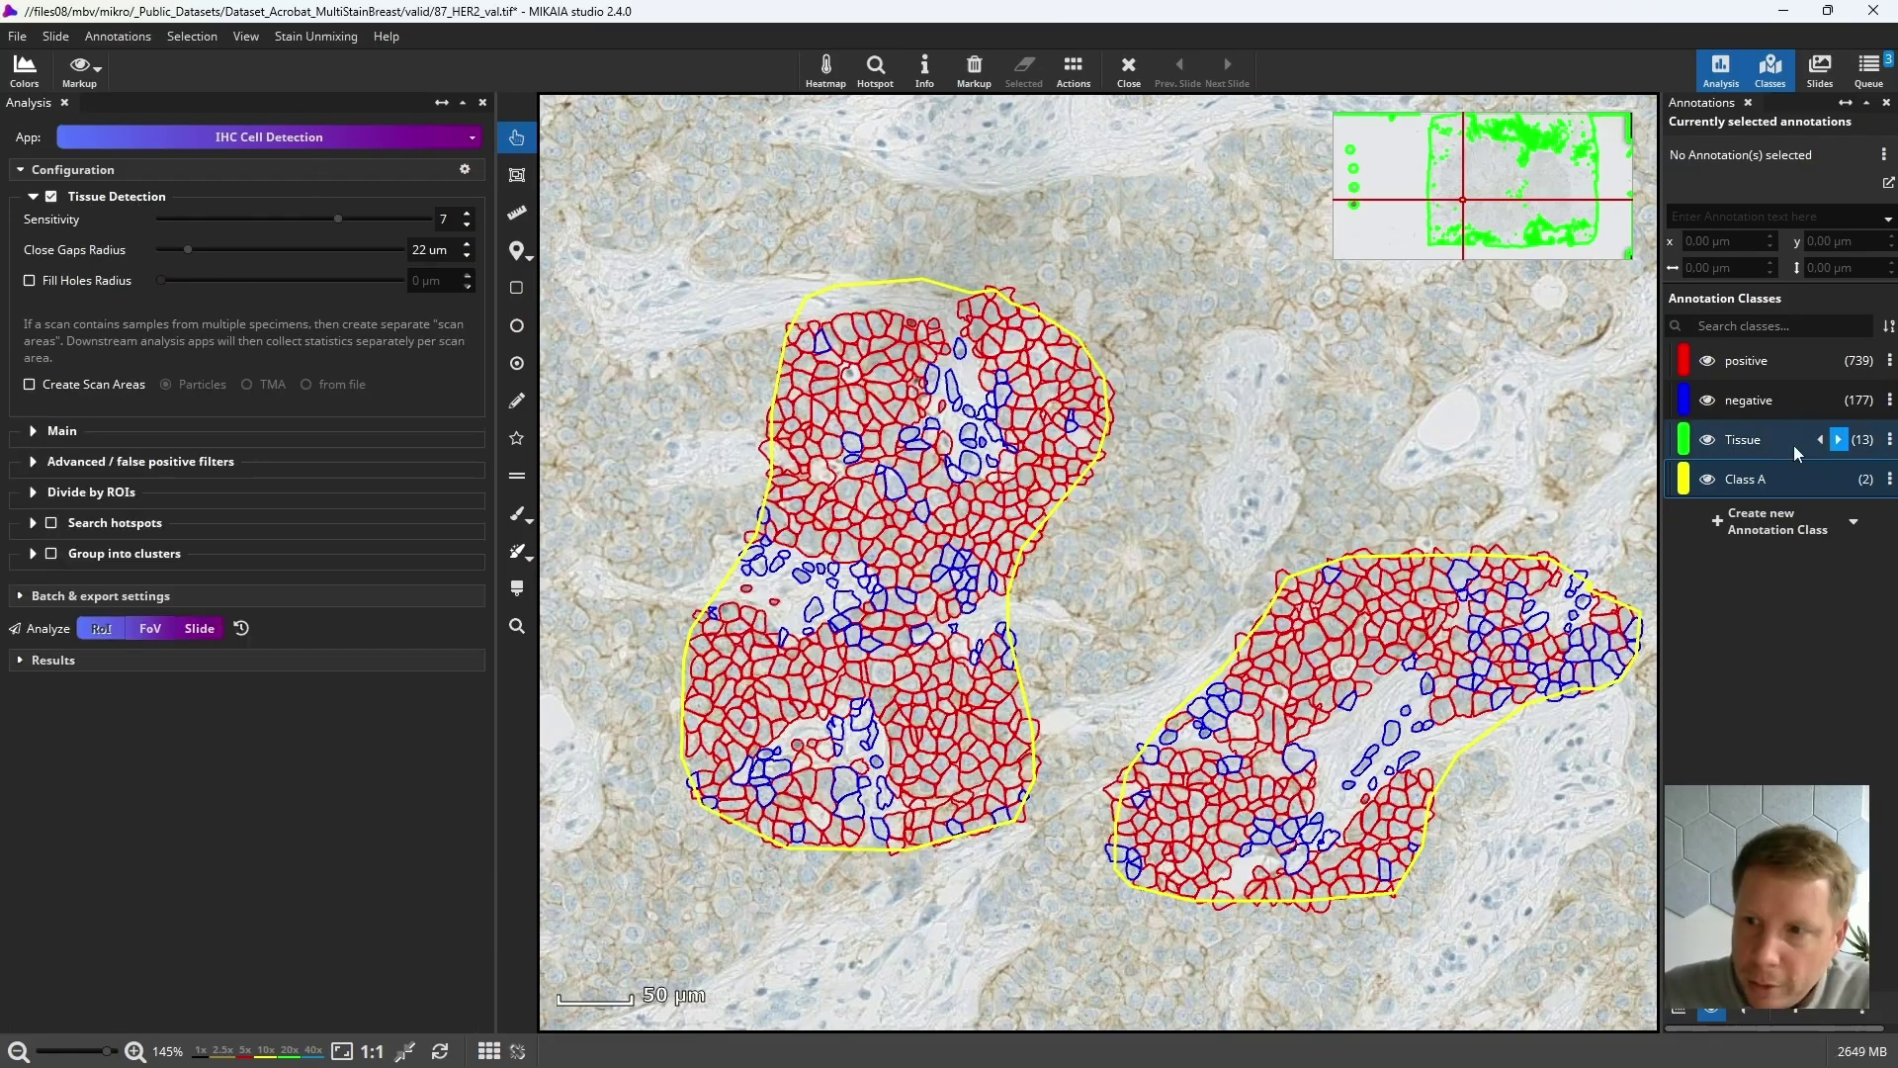
pyautogui.click(1707, 443)
pyautogui.click(1708, 443)
pyautogui.scroll(-10, 1394, 464)
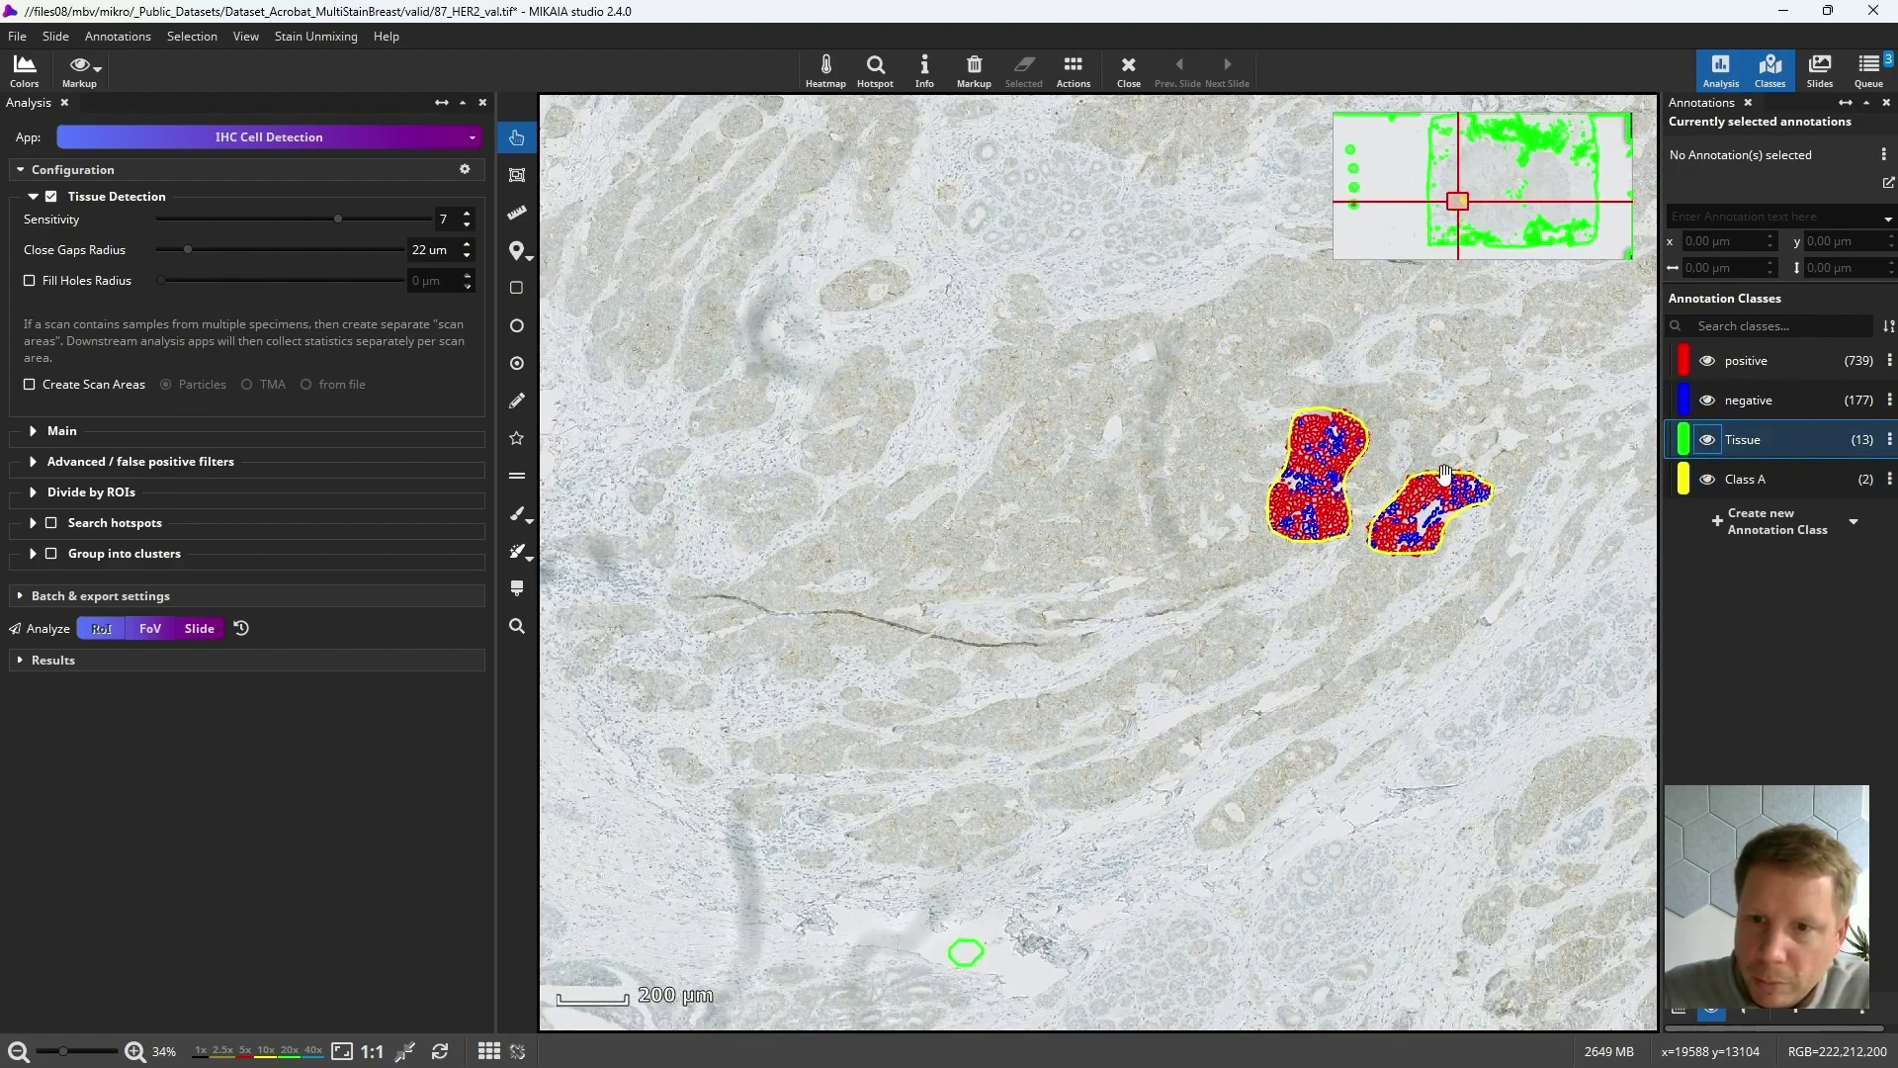
pyautogui.scroll(-2, 904, 710)
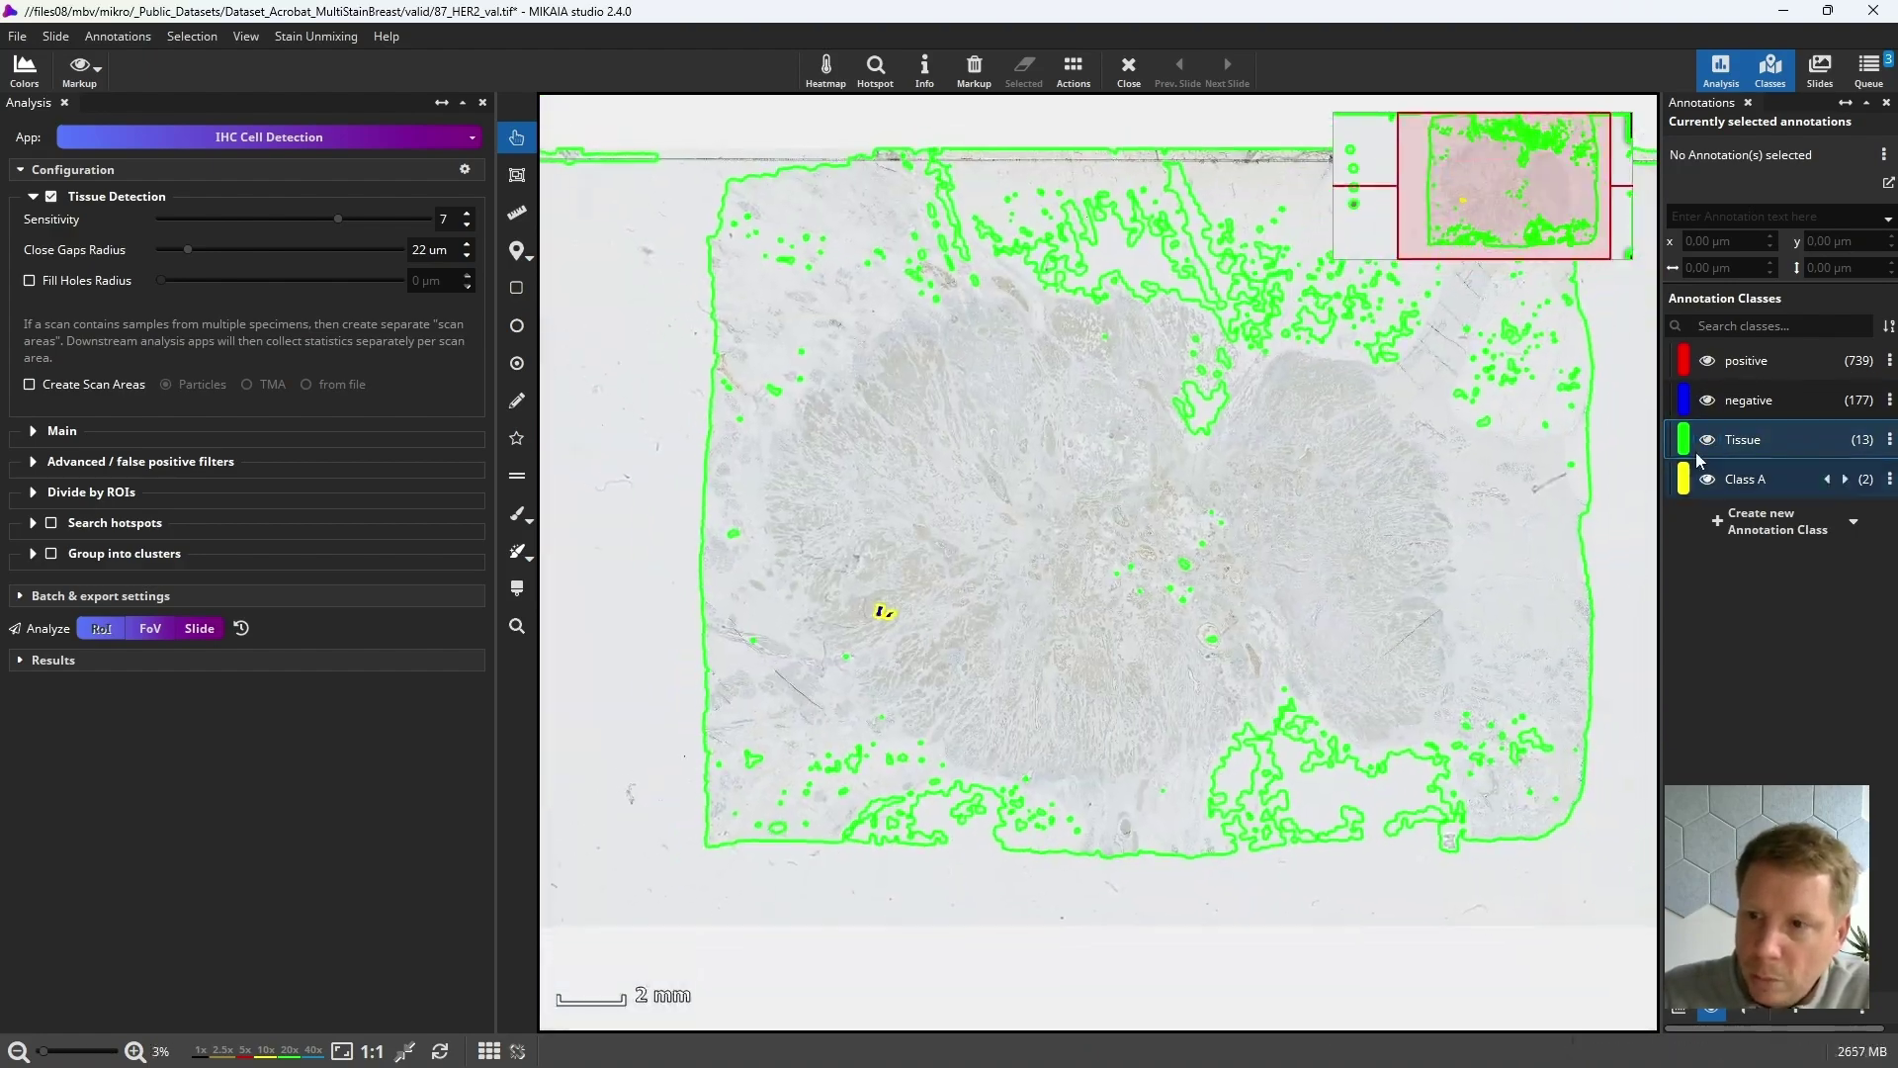
pyautogui.scroll(6, 1058, 600)
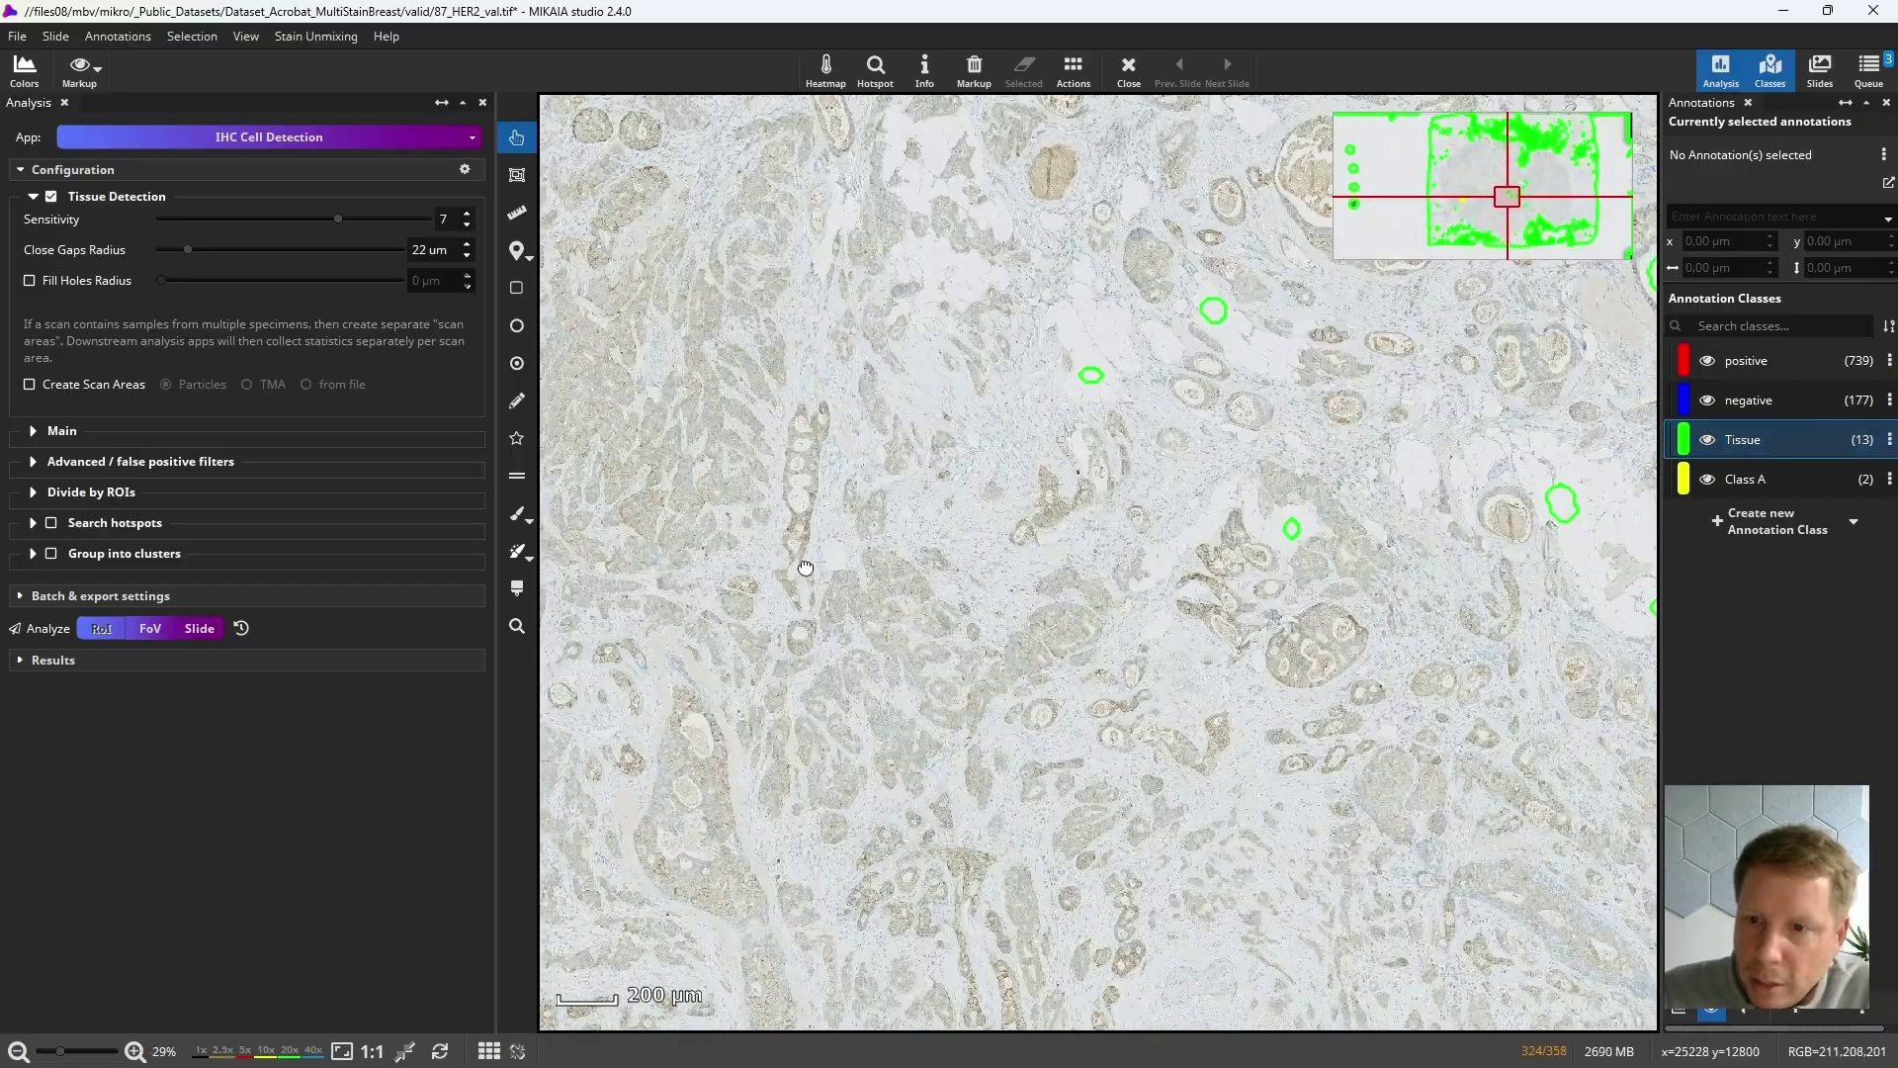
pyautogui.moveTo(913, 804); pyautogui.dragTo(1198, 494)
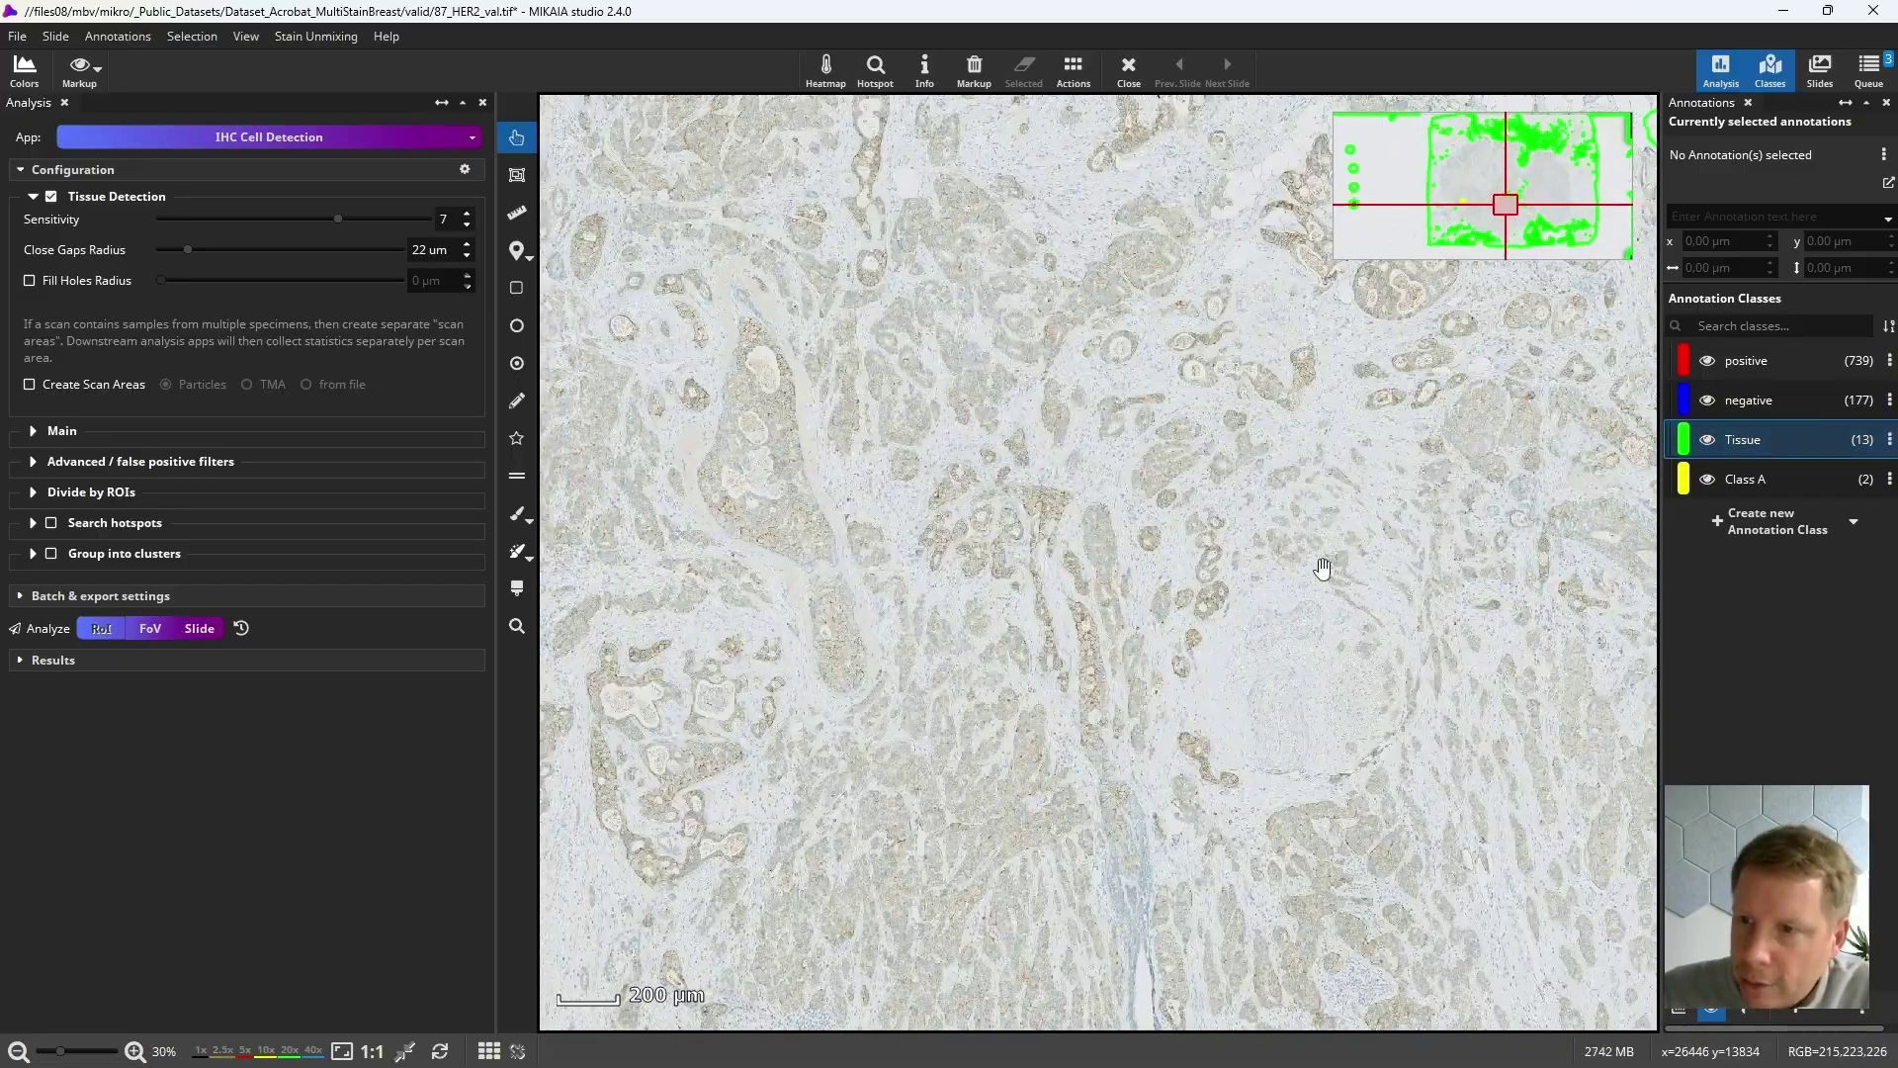
# Switch to the standalone Tissue Detection app and expand its configuration to view the settings.
pyautogui.click(235, 139)
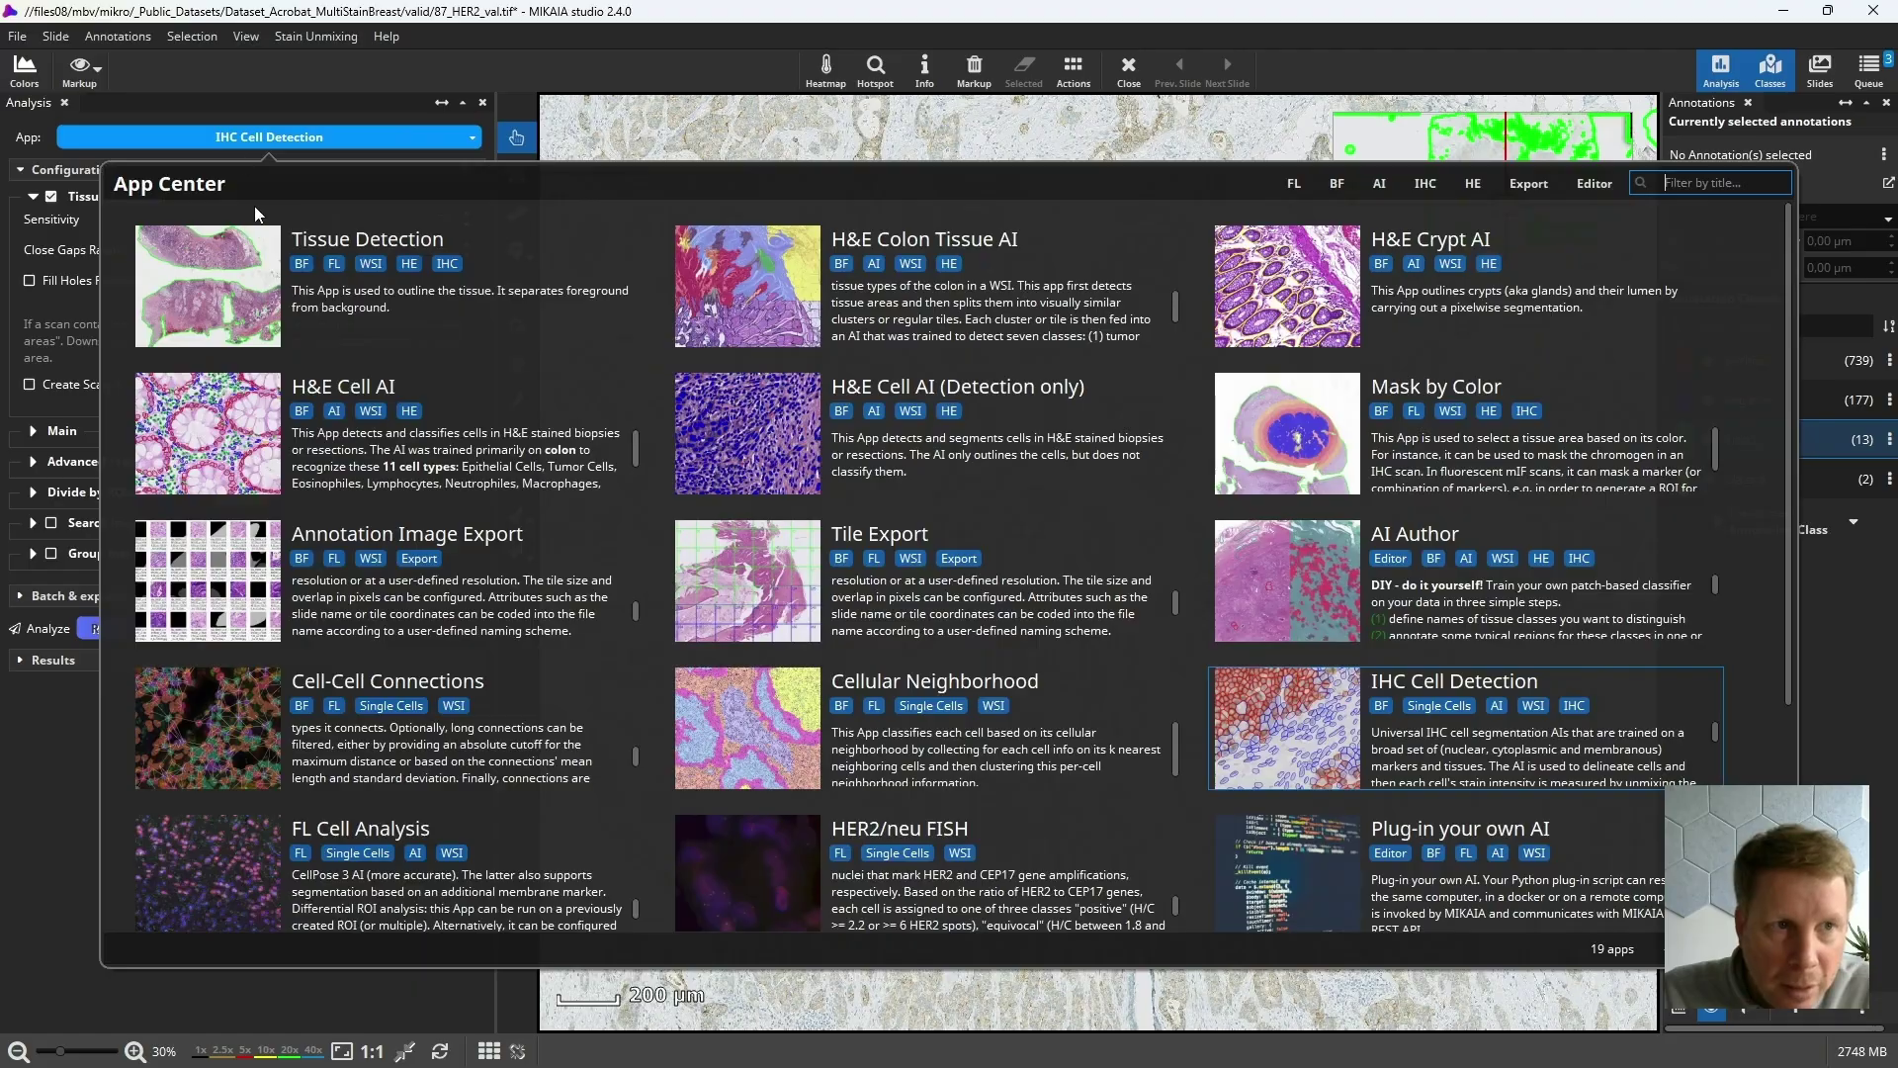
pyautogui.click(259, 274)
pyautogui.click(251, 168)
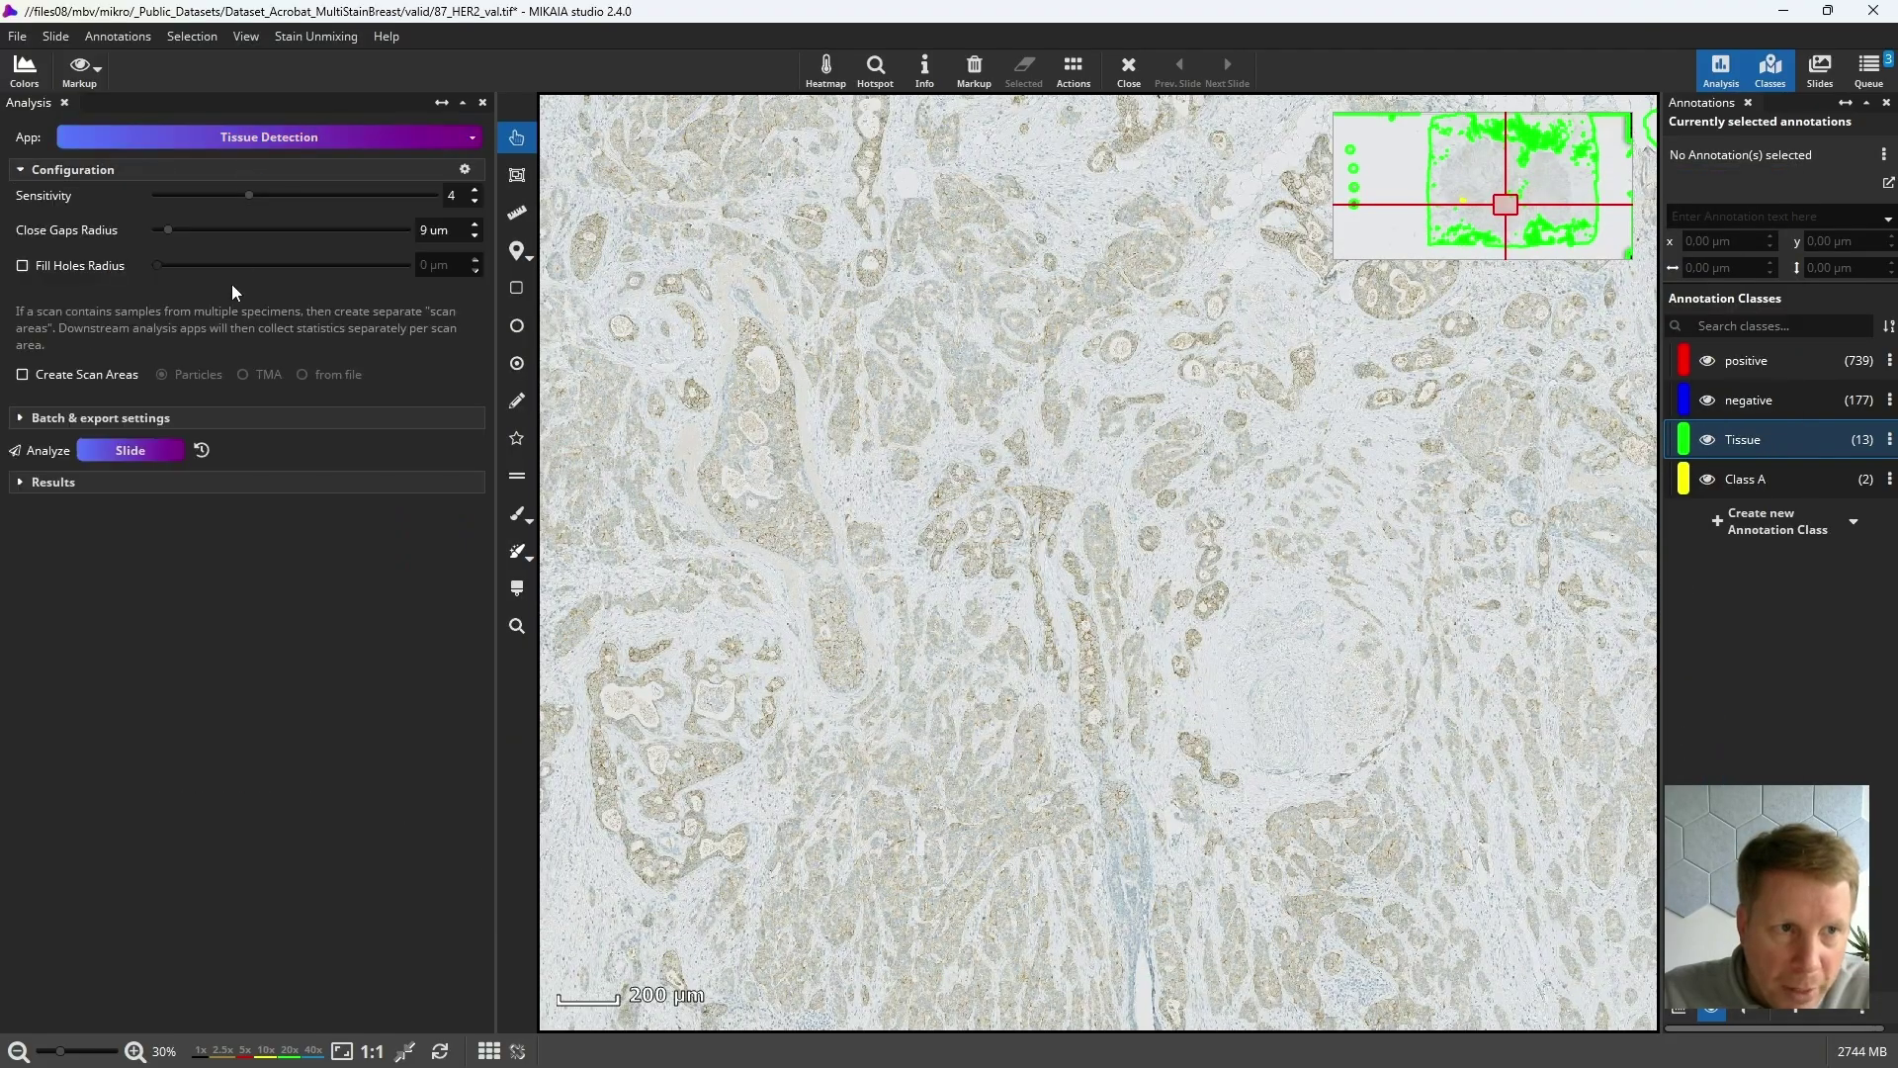
# Return to the IHC Cell Detection app, expand its configuration and collapse the Tissue Detection settings.
pyautogui.click(263, 136)
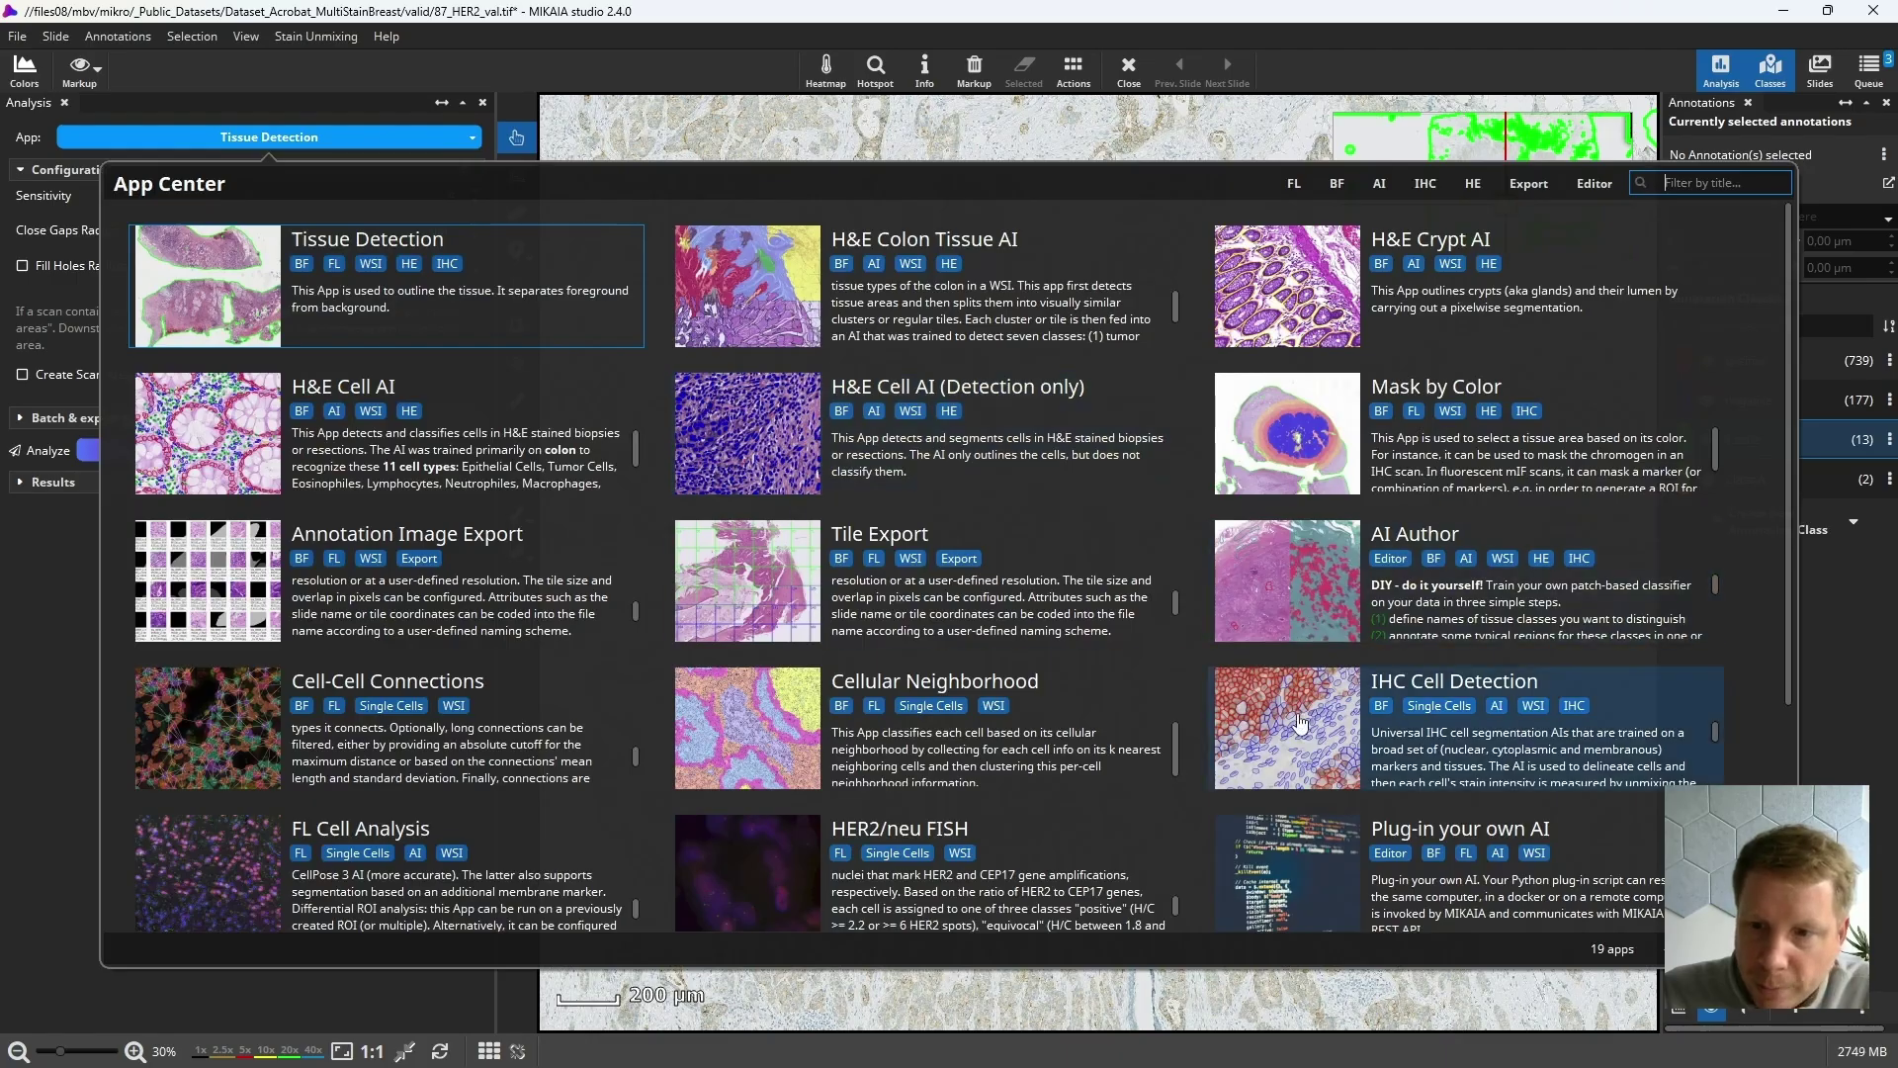
pyautogui.click(1454, 731)
pyautogui.click(163, 174)
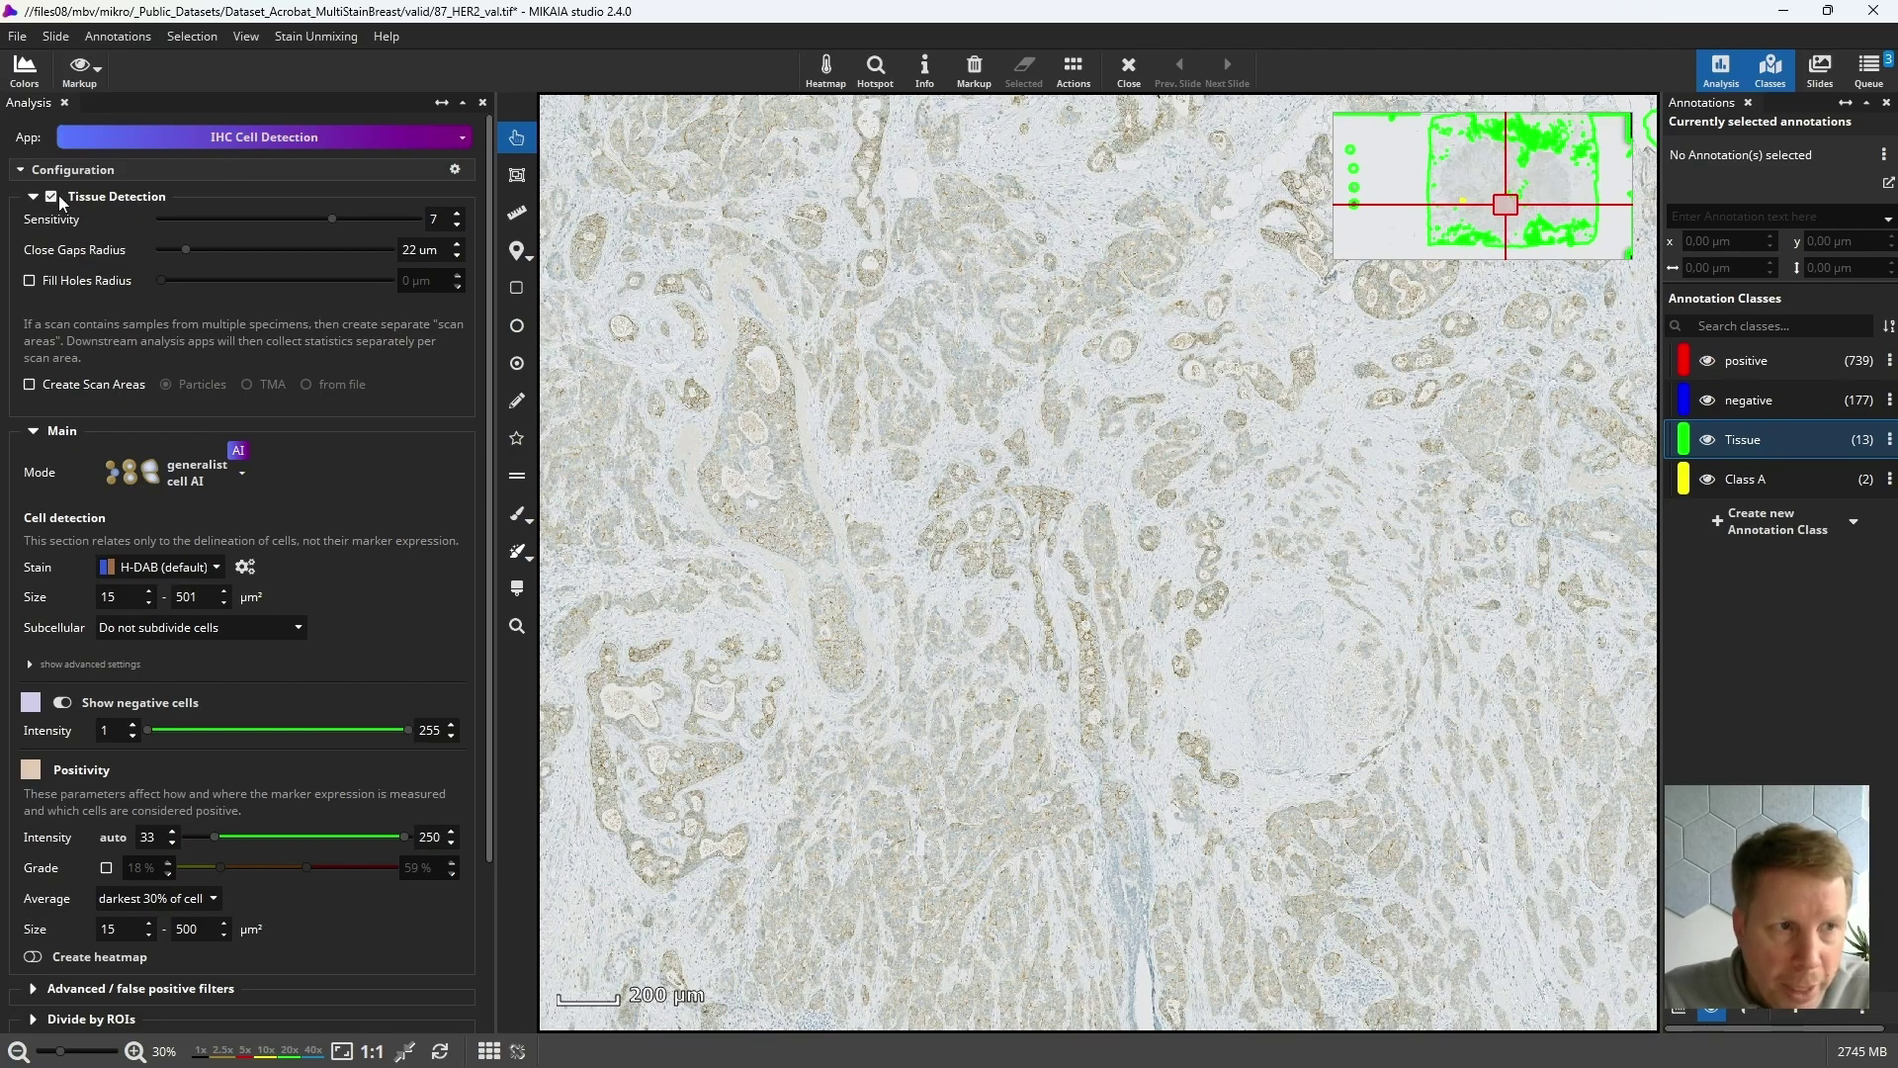
pyautogui.click(103, 198)
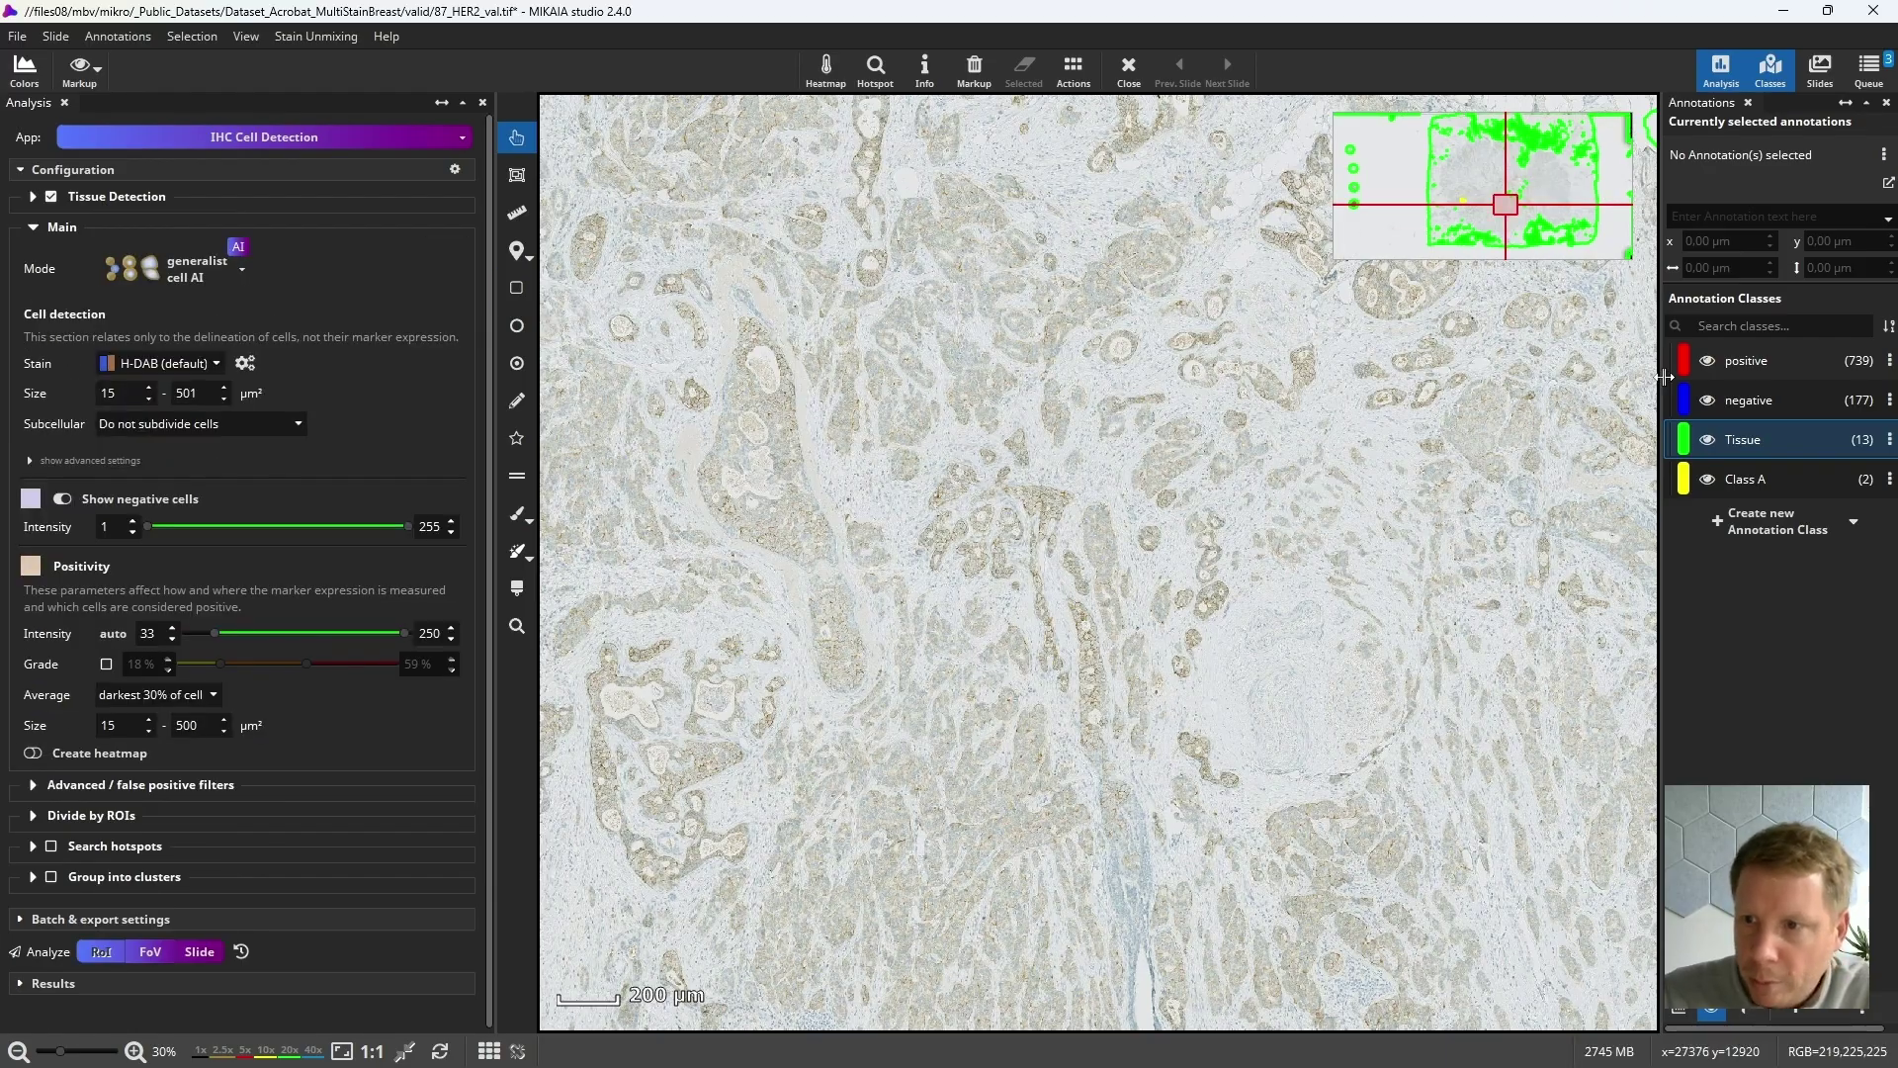
# Toggle the Tissue annotations off and on again, and view the stained tissue at higher magnification.
pyautogui.click(1708, 441)
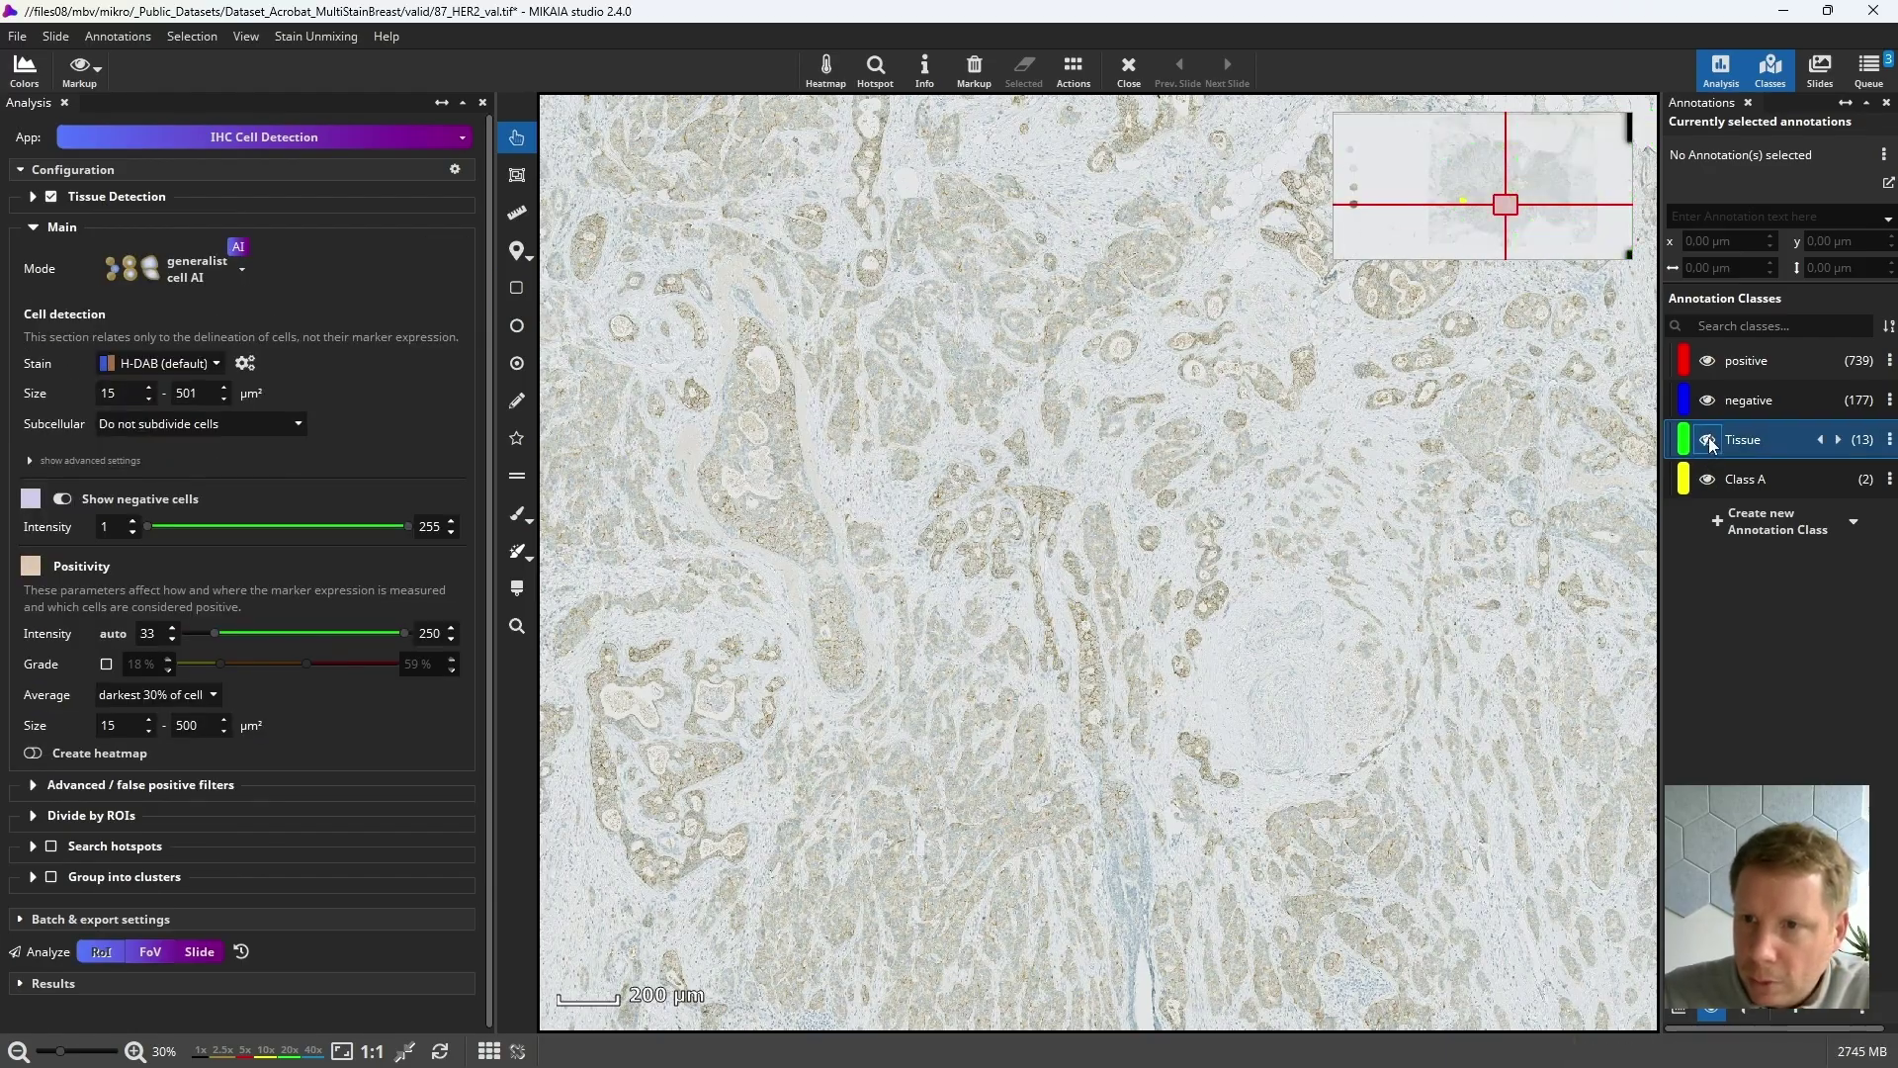
pyautogui.click(1707, 441)
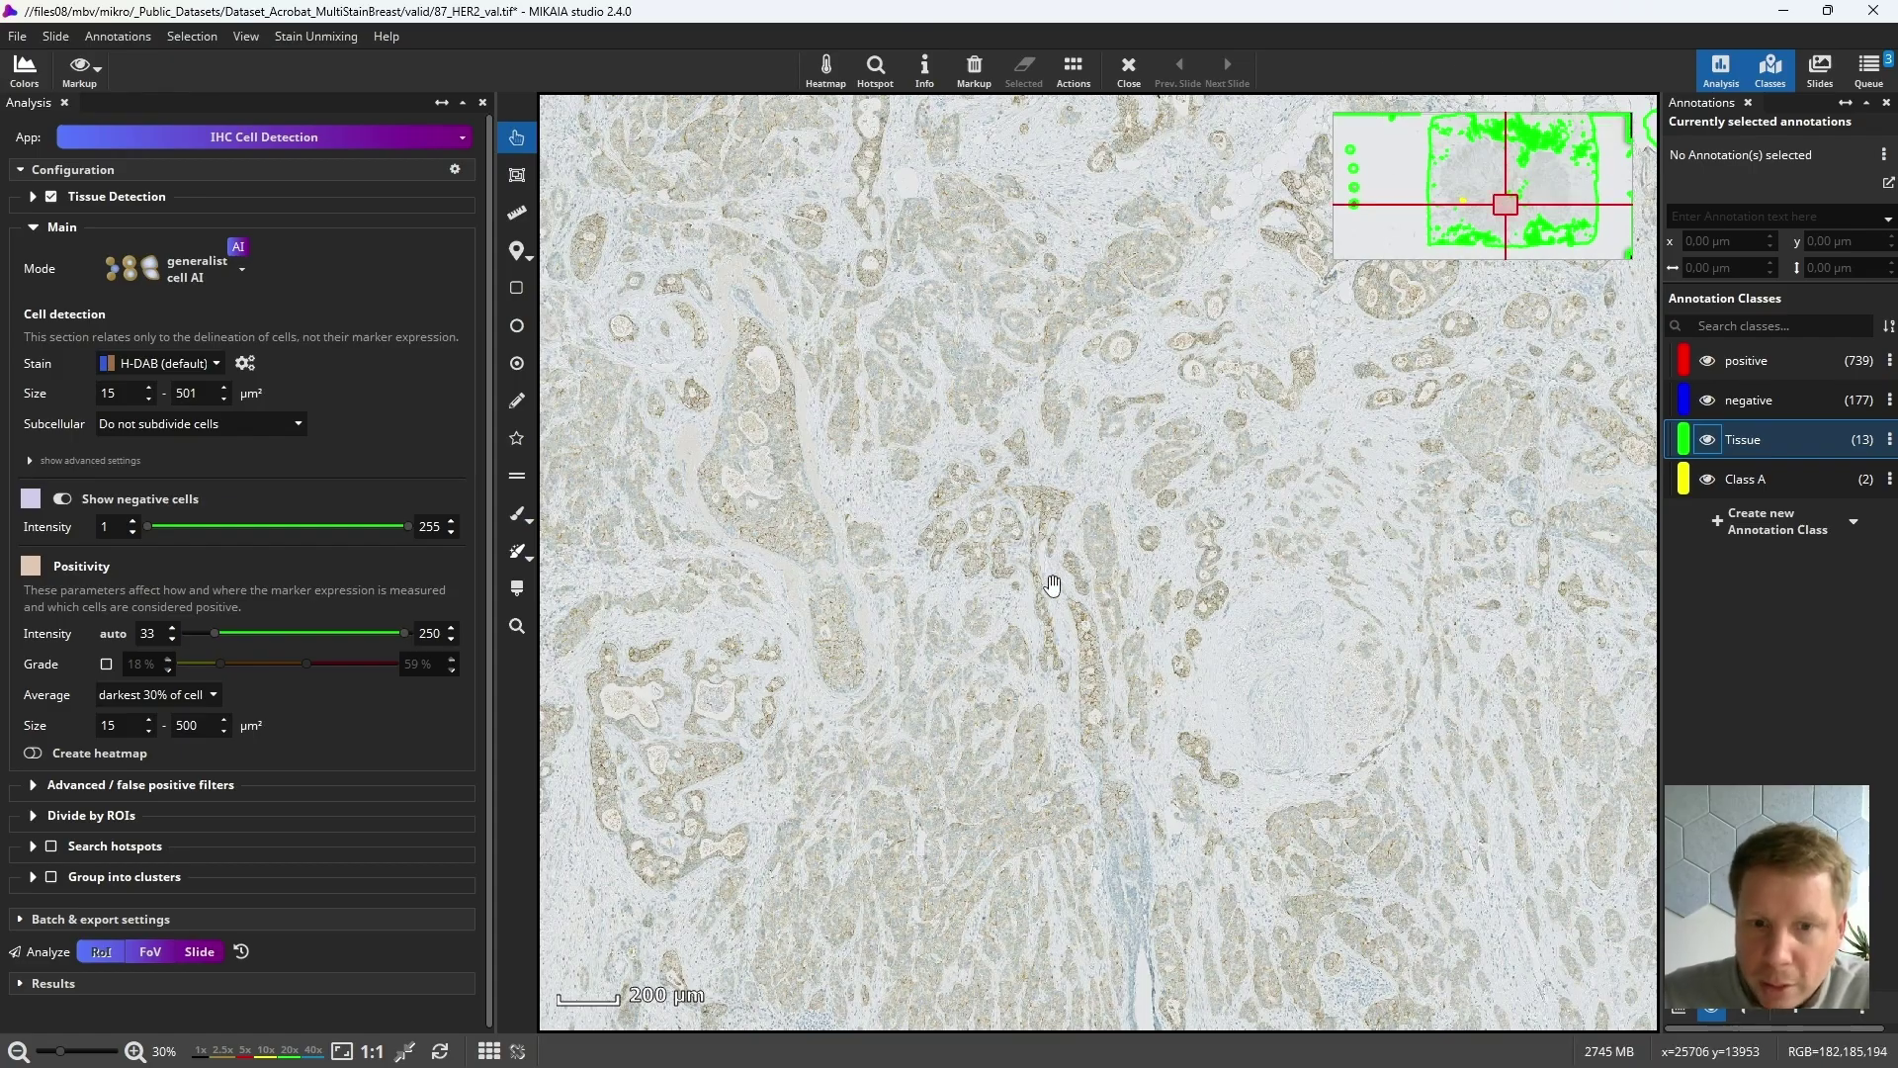
pyautogui.moveTo(1066, 621); pyautogui.dragTo(925, 463)
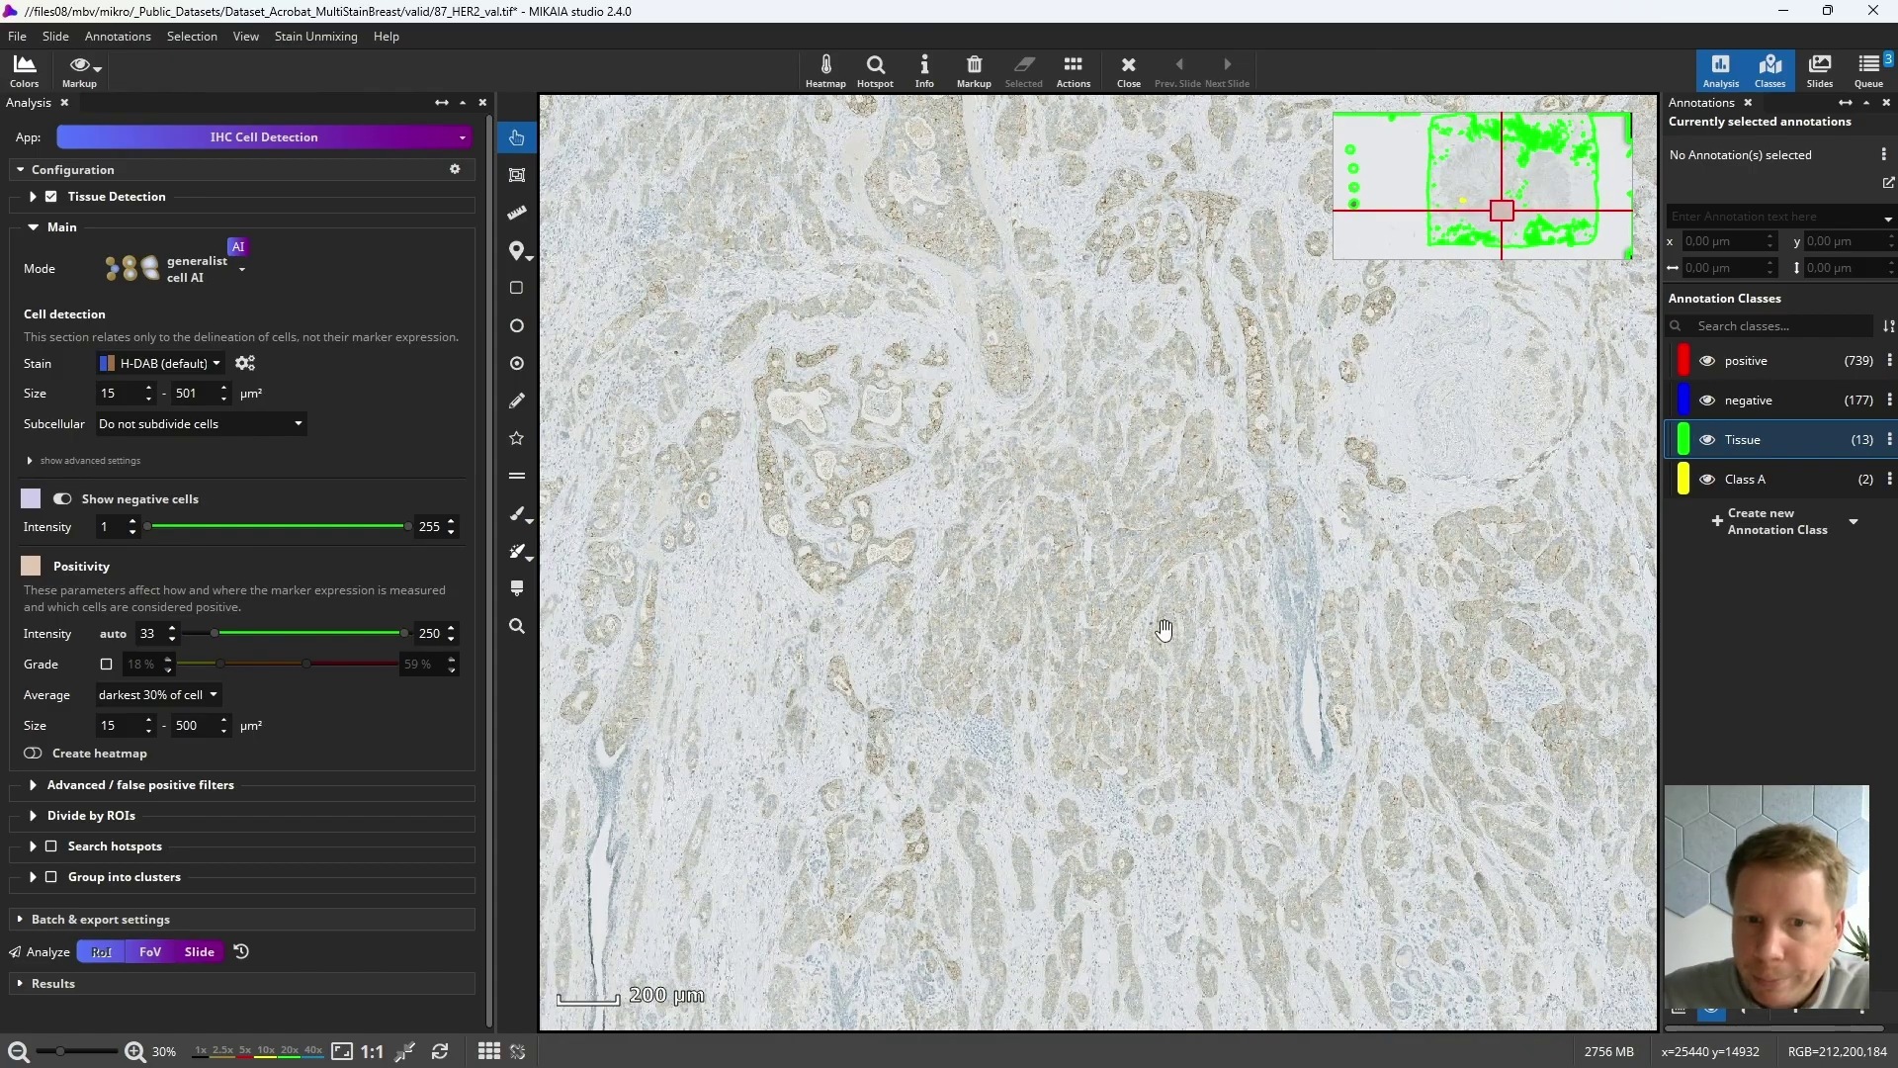
pyautogui.scroll(3, 1165, 618)
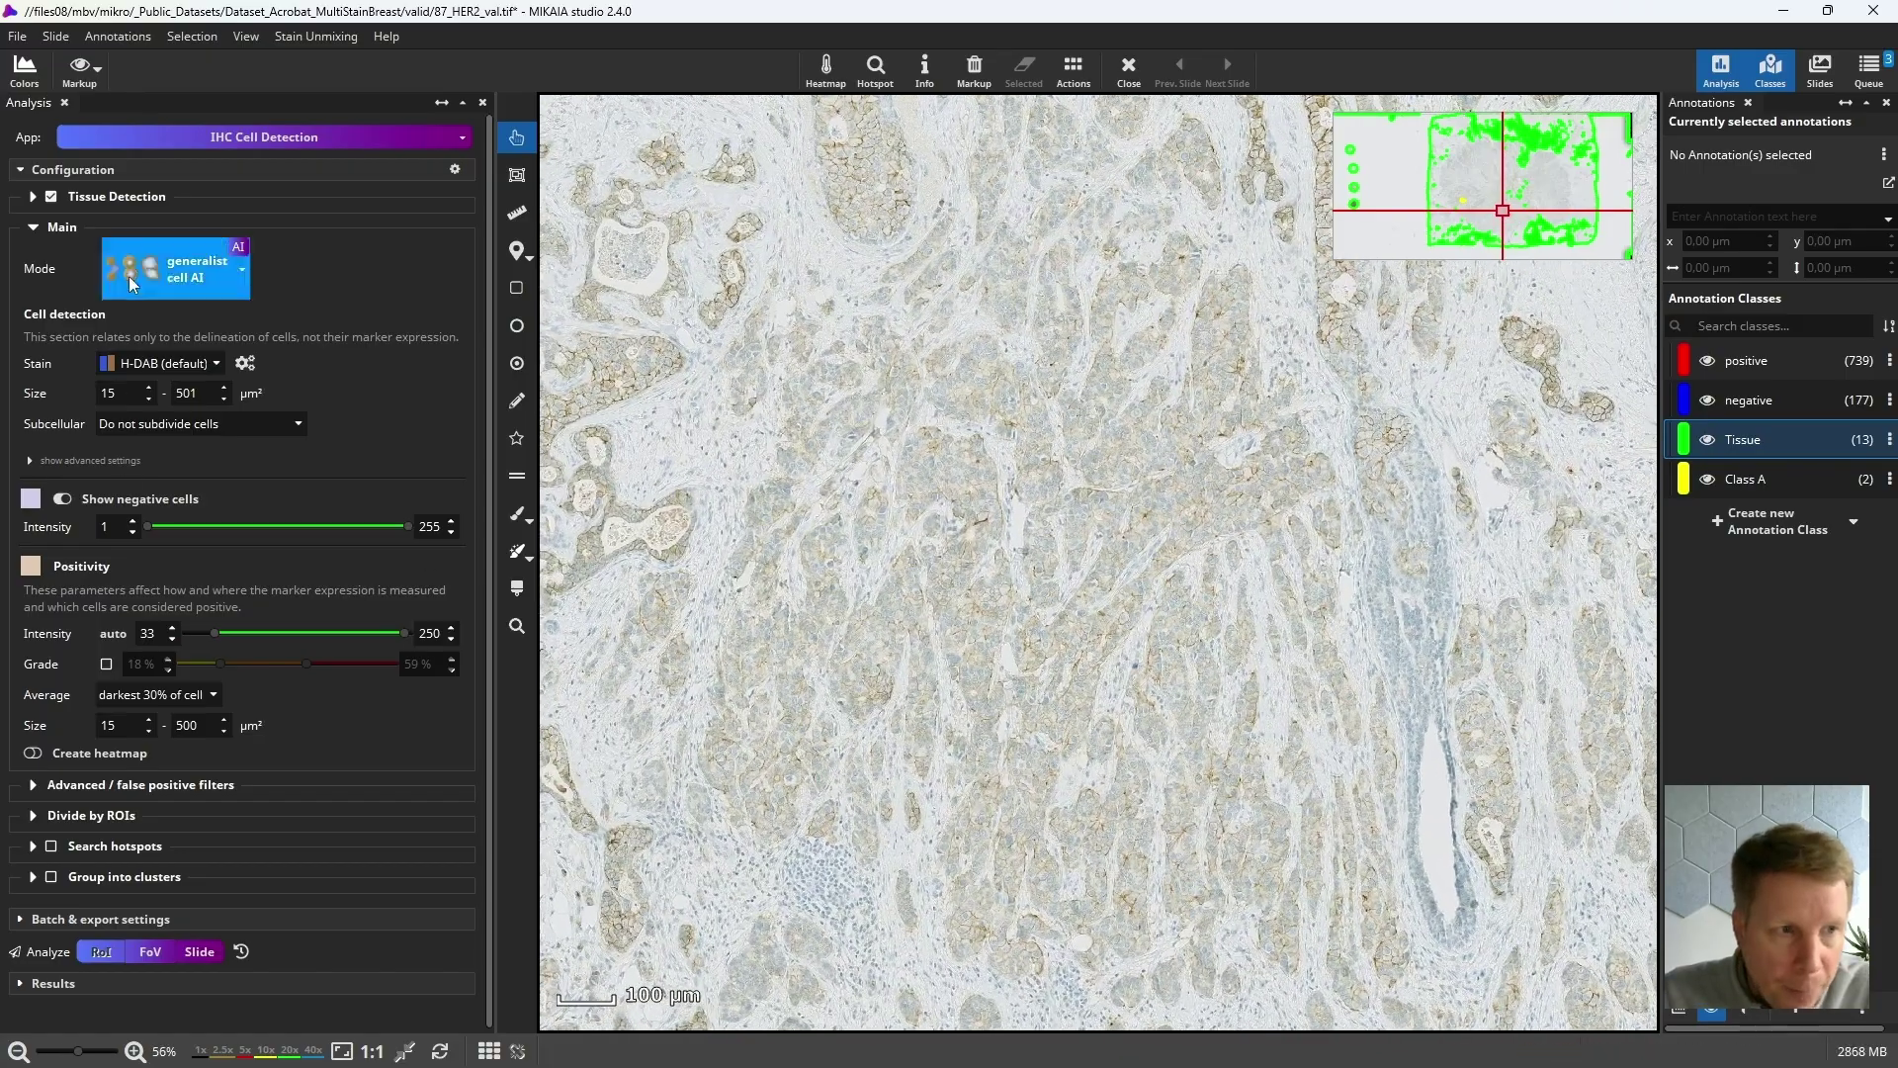
# Review the cell detection modes available in the Main settings, keeping the generalist cell AI mode.
pyautogui.click(67, 233)
pyautogui.click(68, 233)
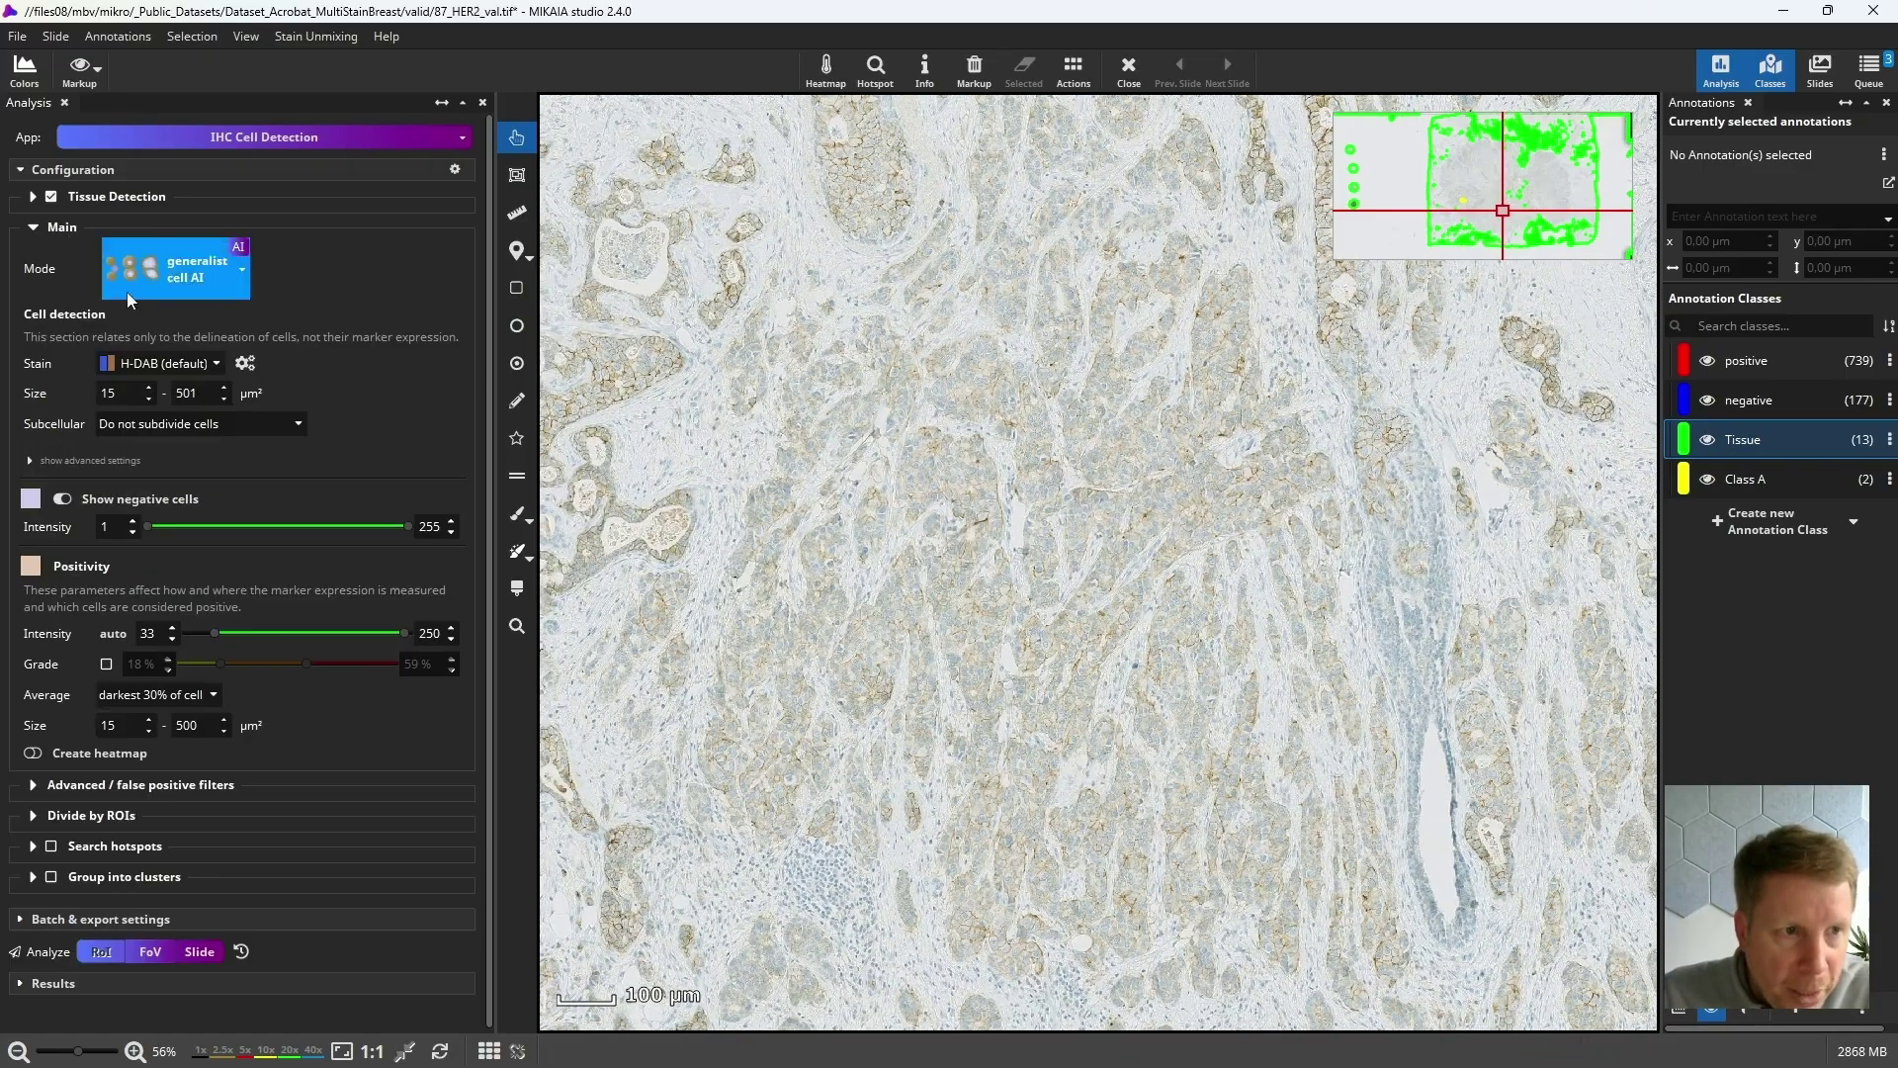
pyautogui.click(215, 263)
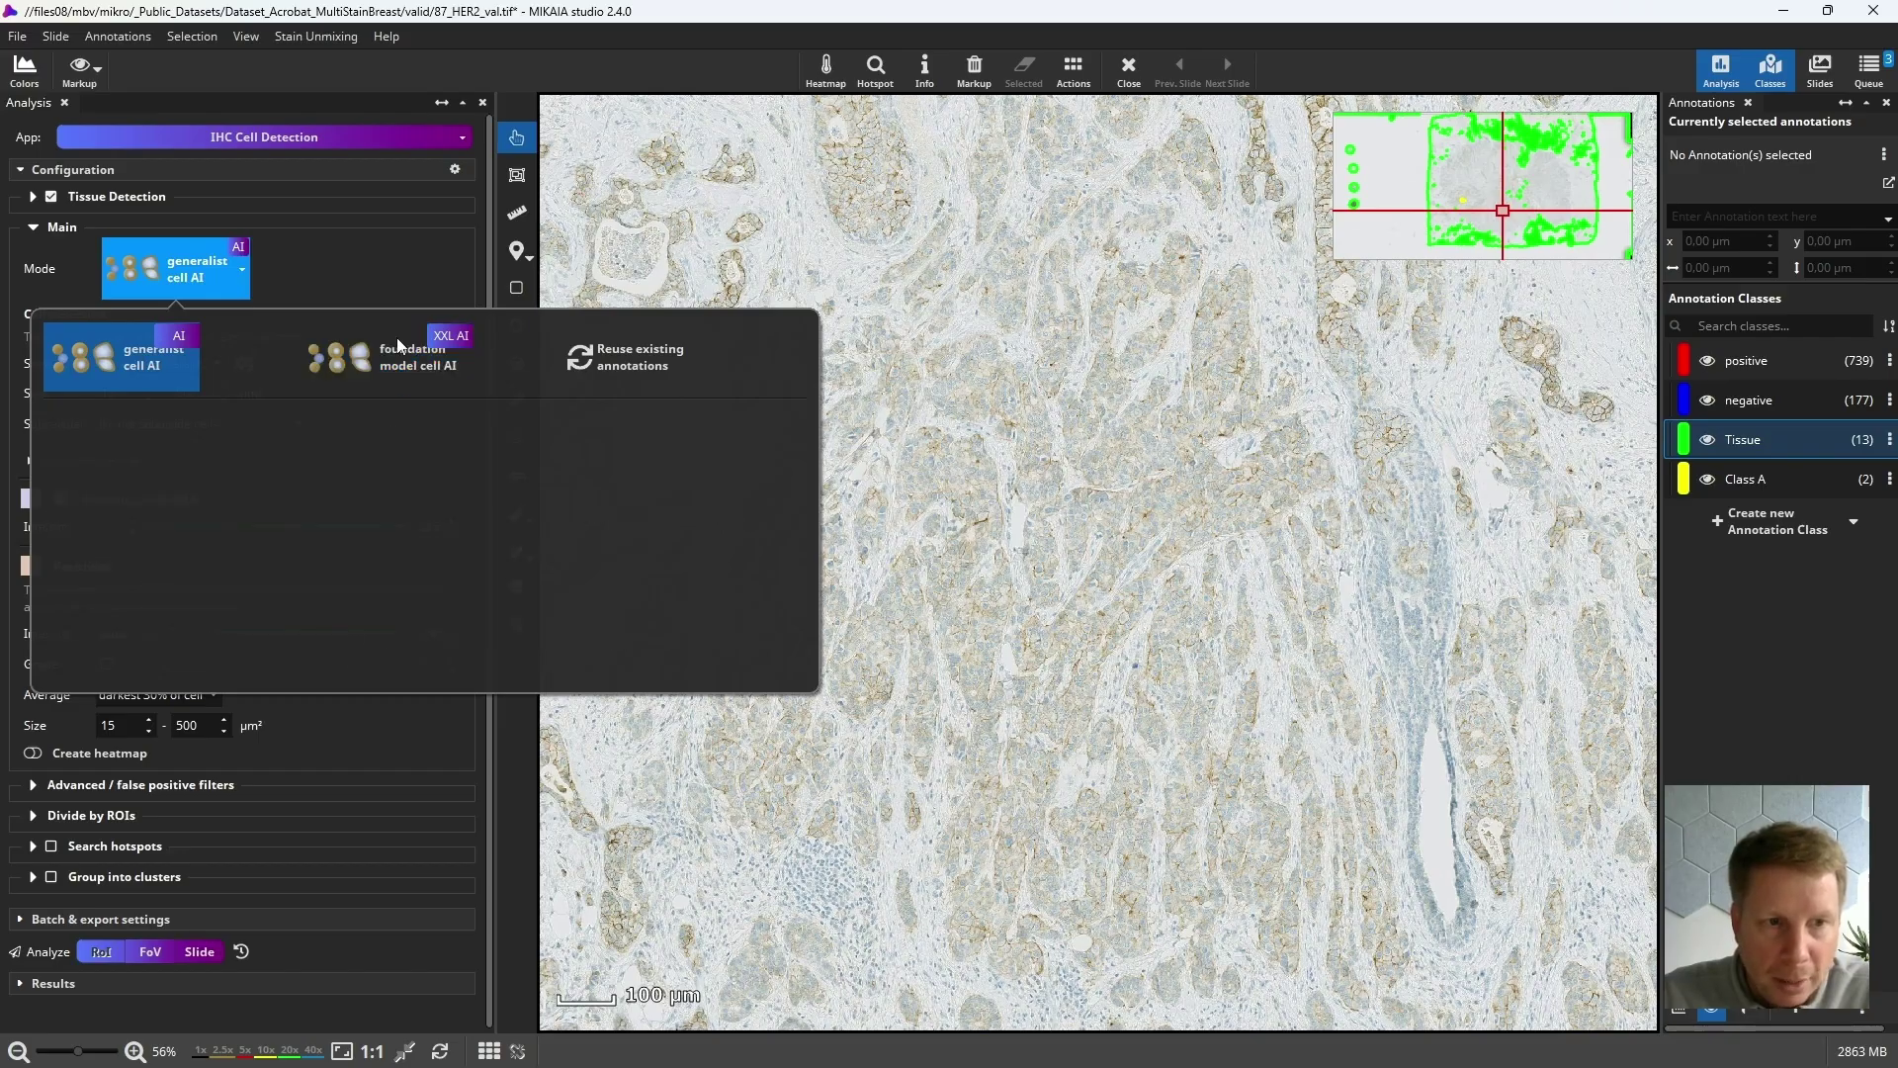
pyautogui.click(471, 261)
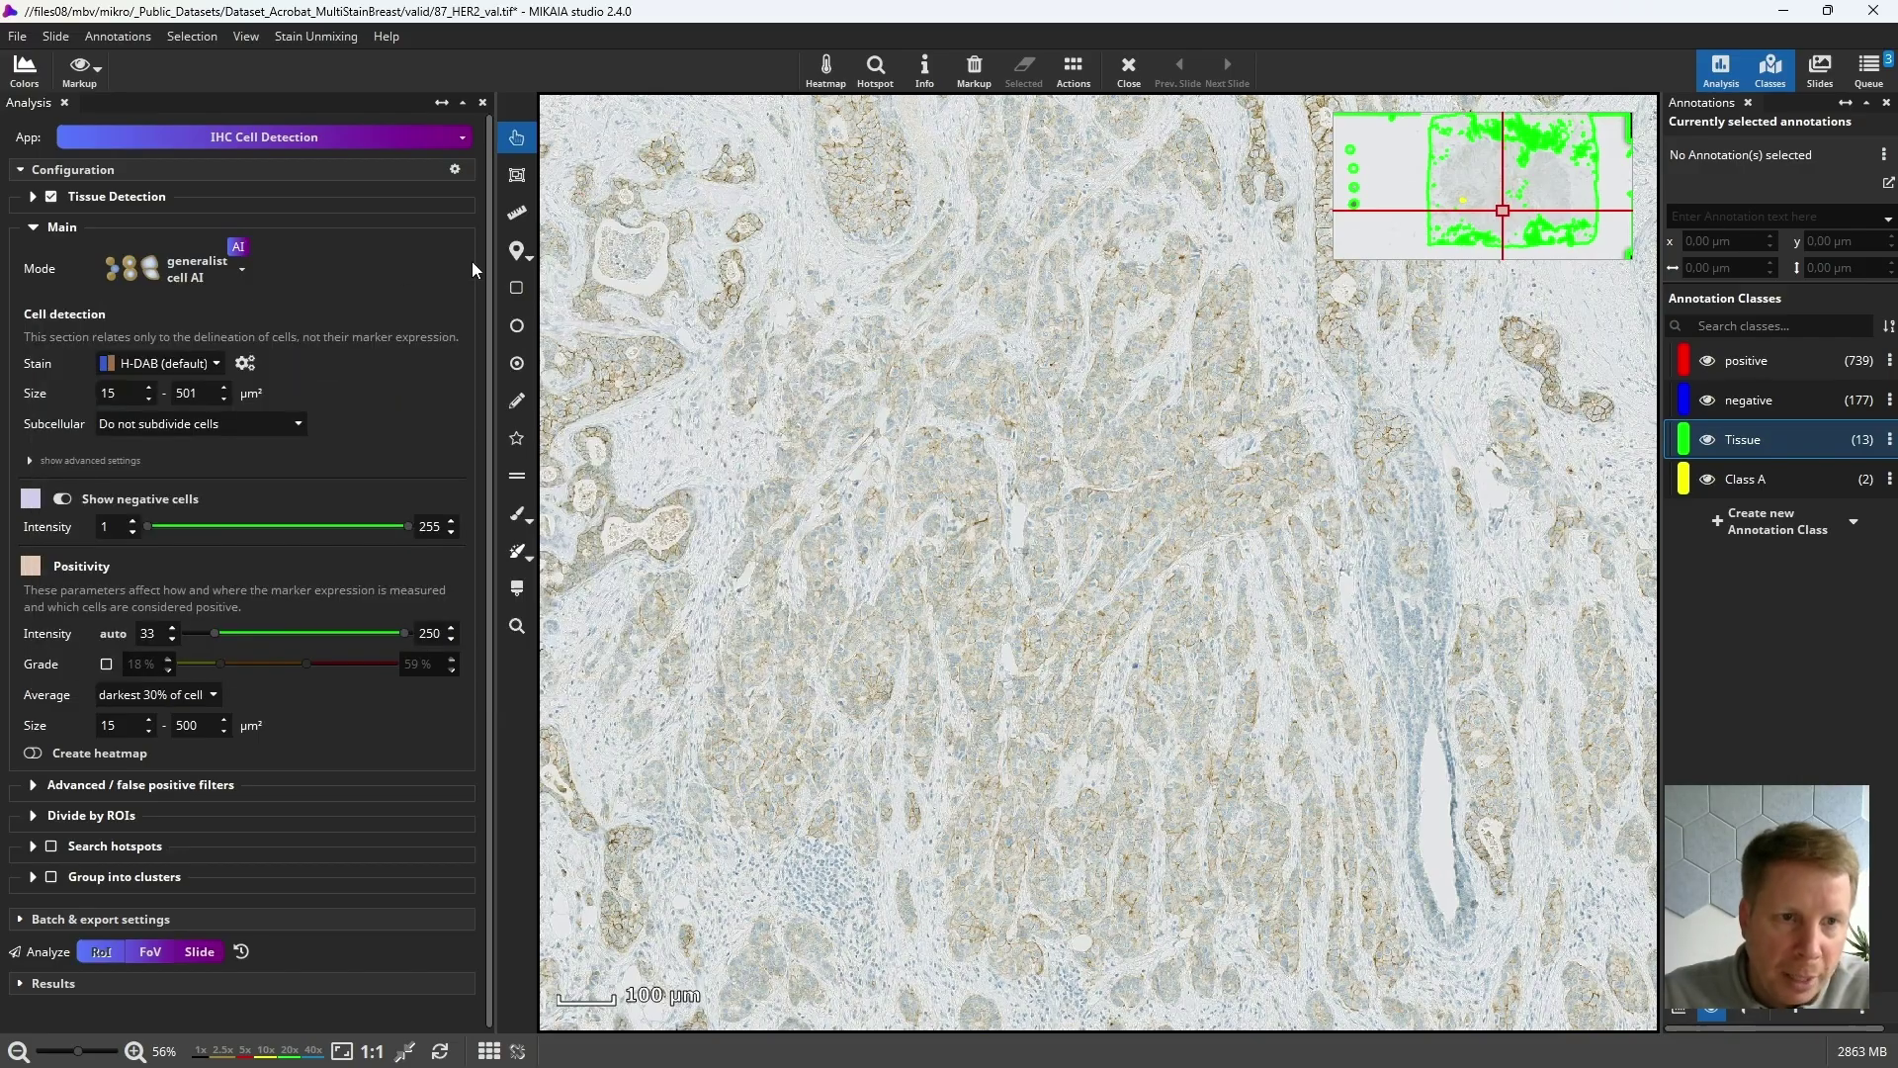
# Inspect the stained cells up close and check the stain options for cell detection, keeping H-DAB (default).
pyautogui.scroll(2, 1088, 454)
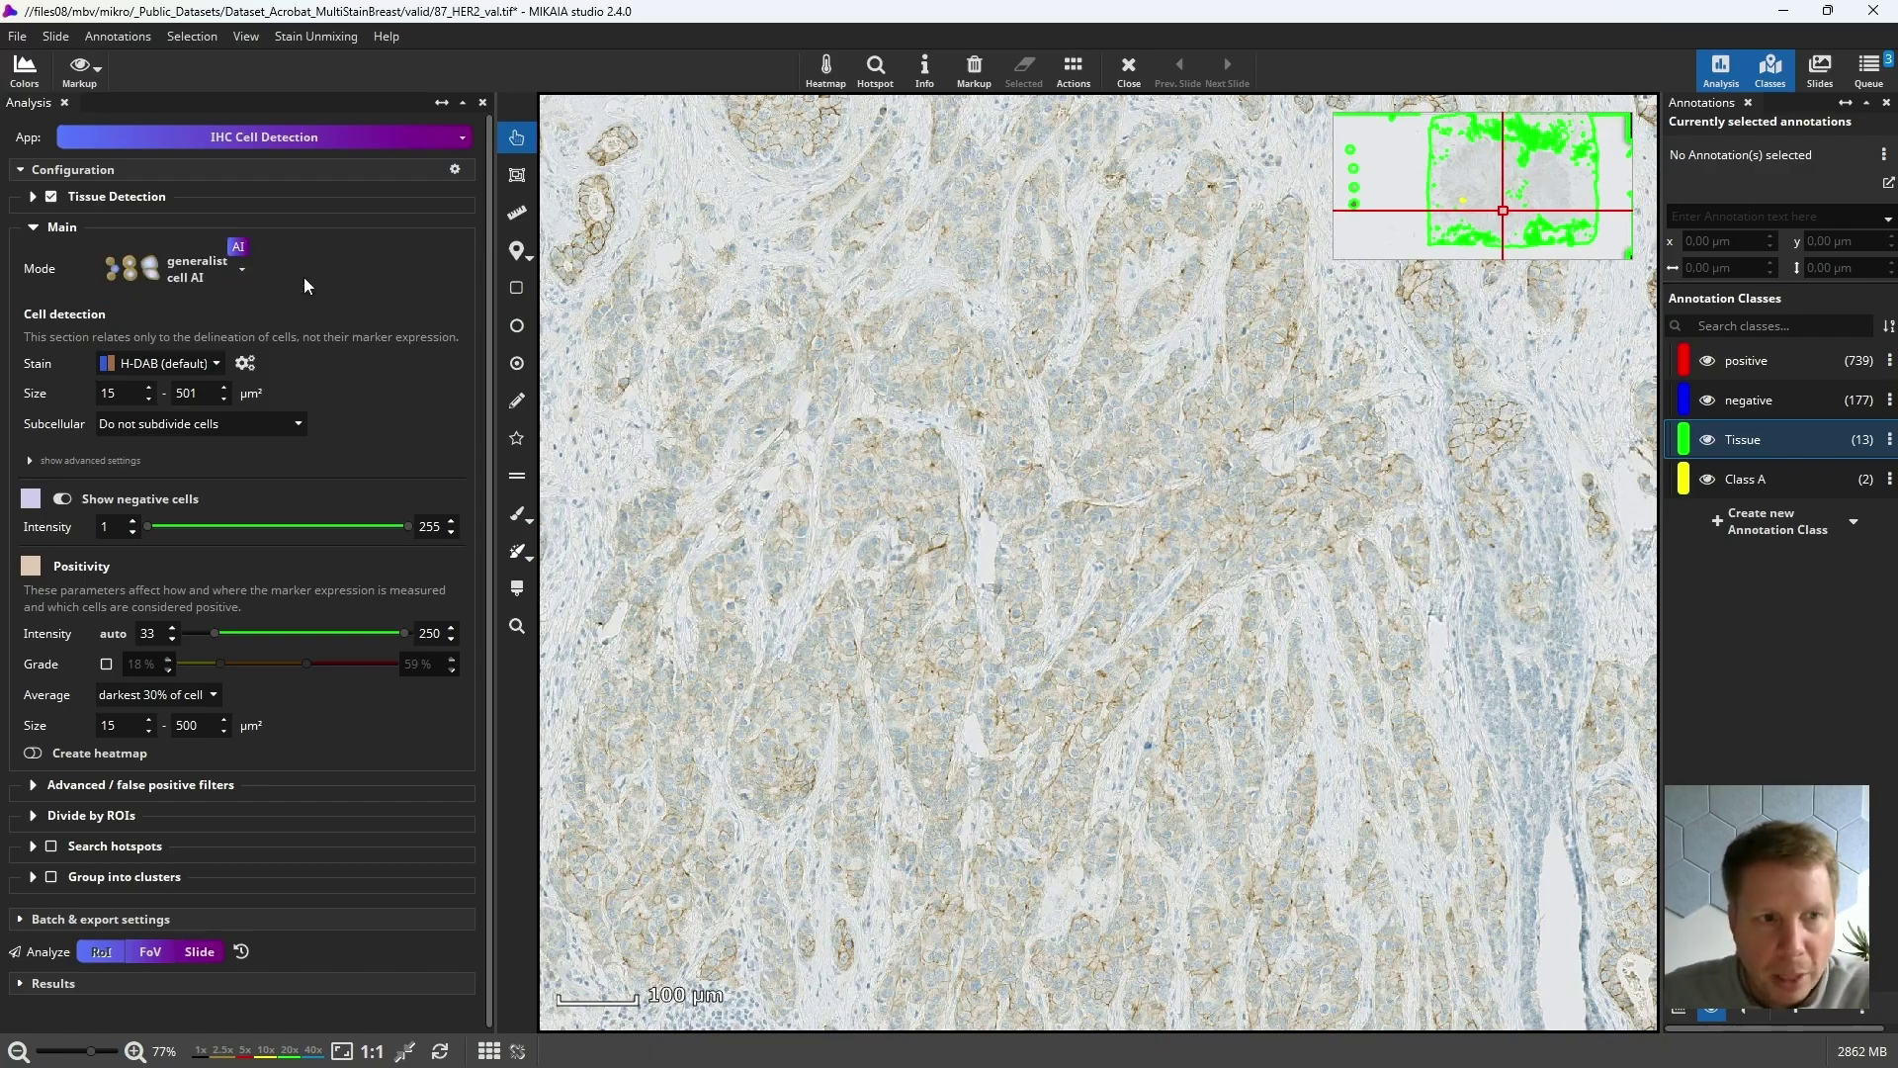
pyautogui.scroll(2, 987, 494)
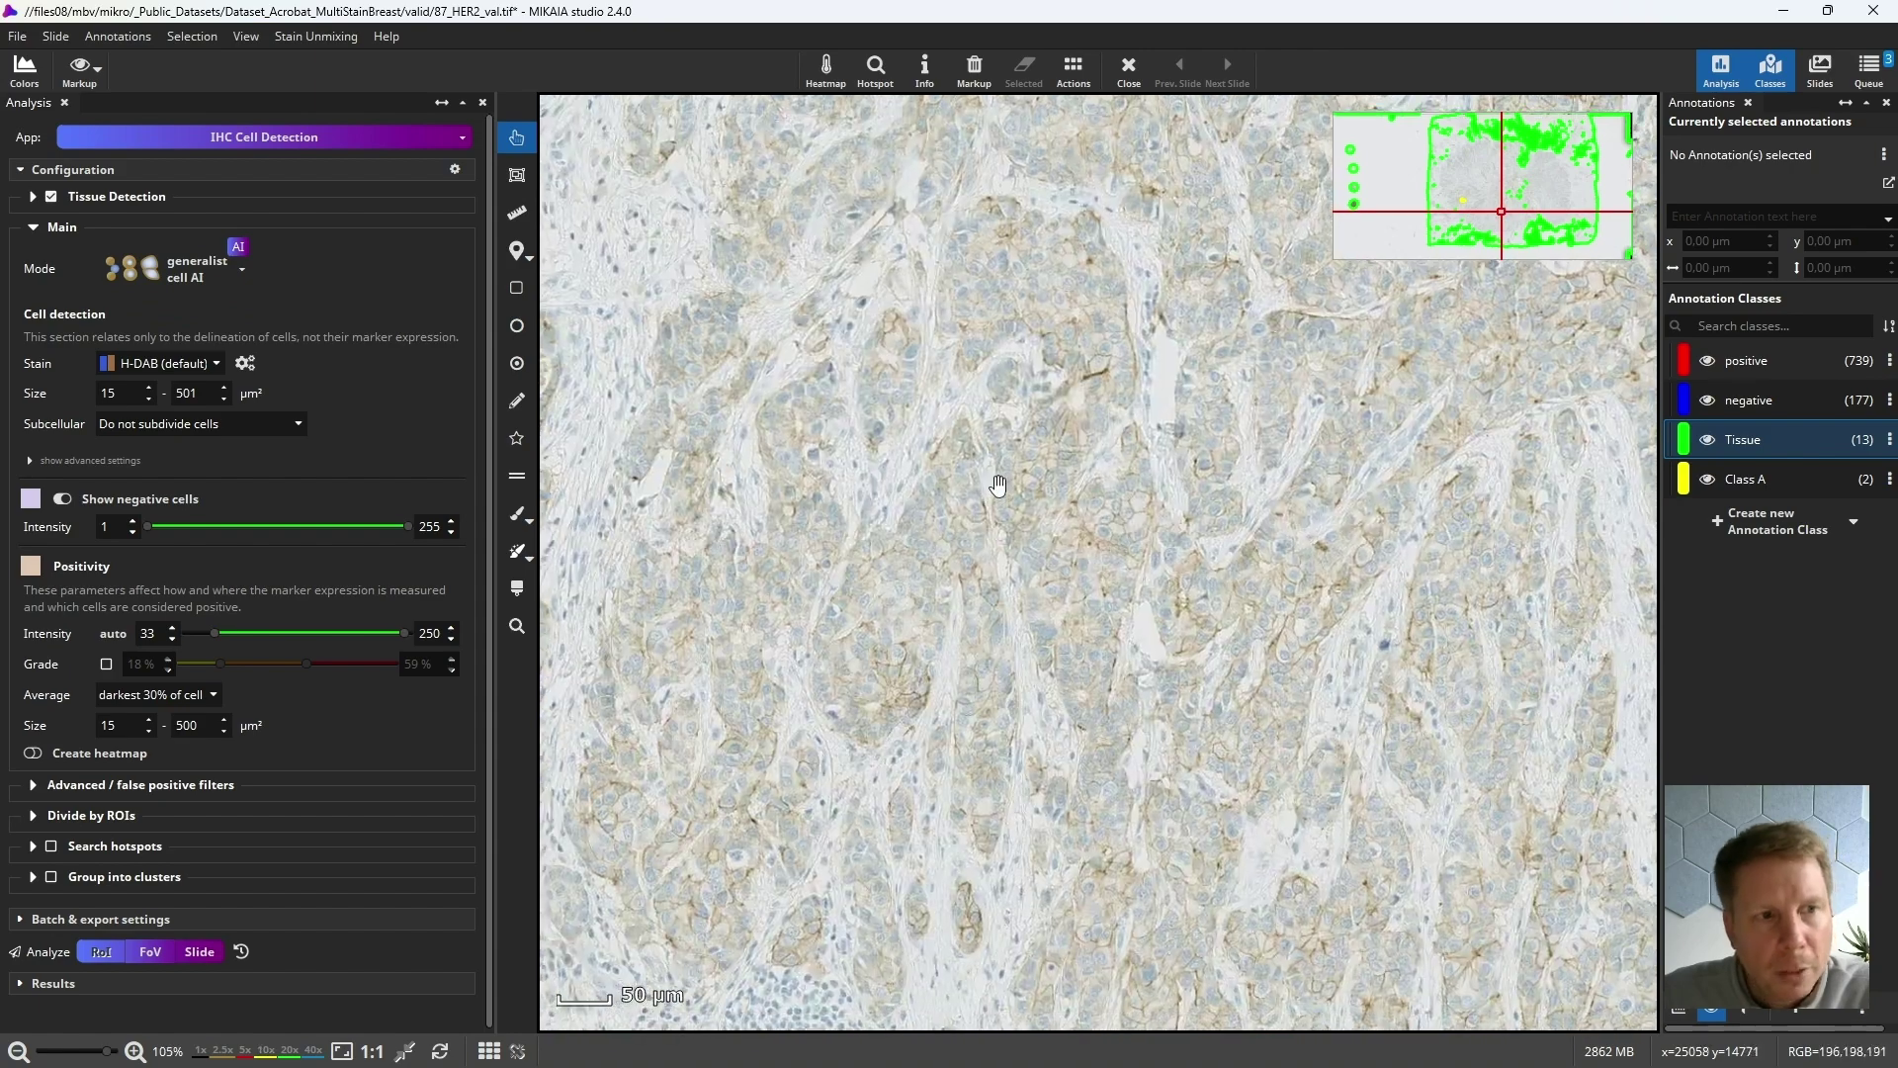
pyautogui.click(126, 370)
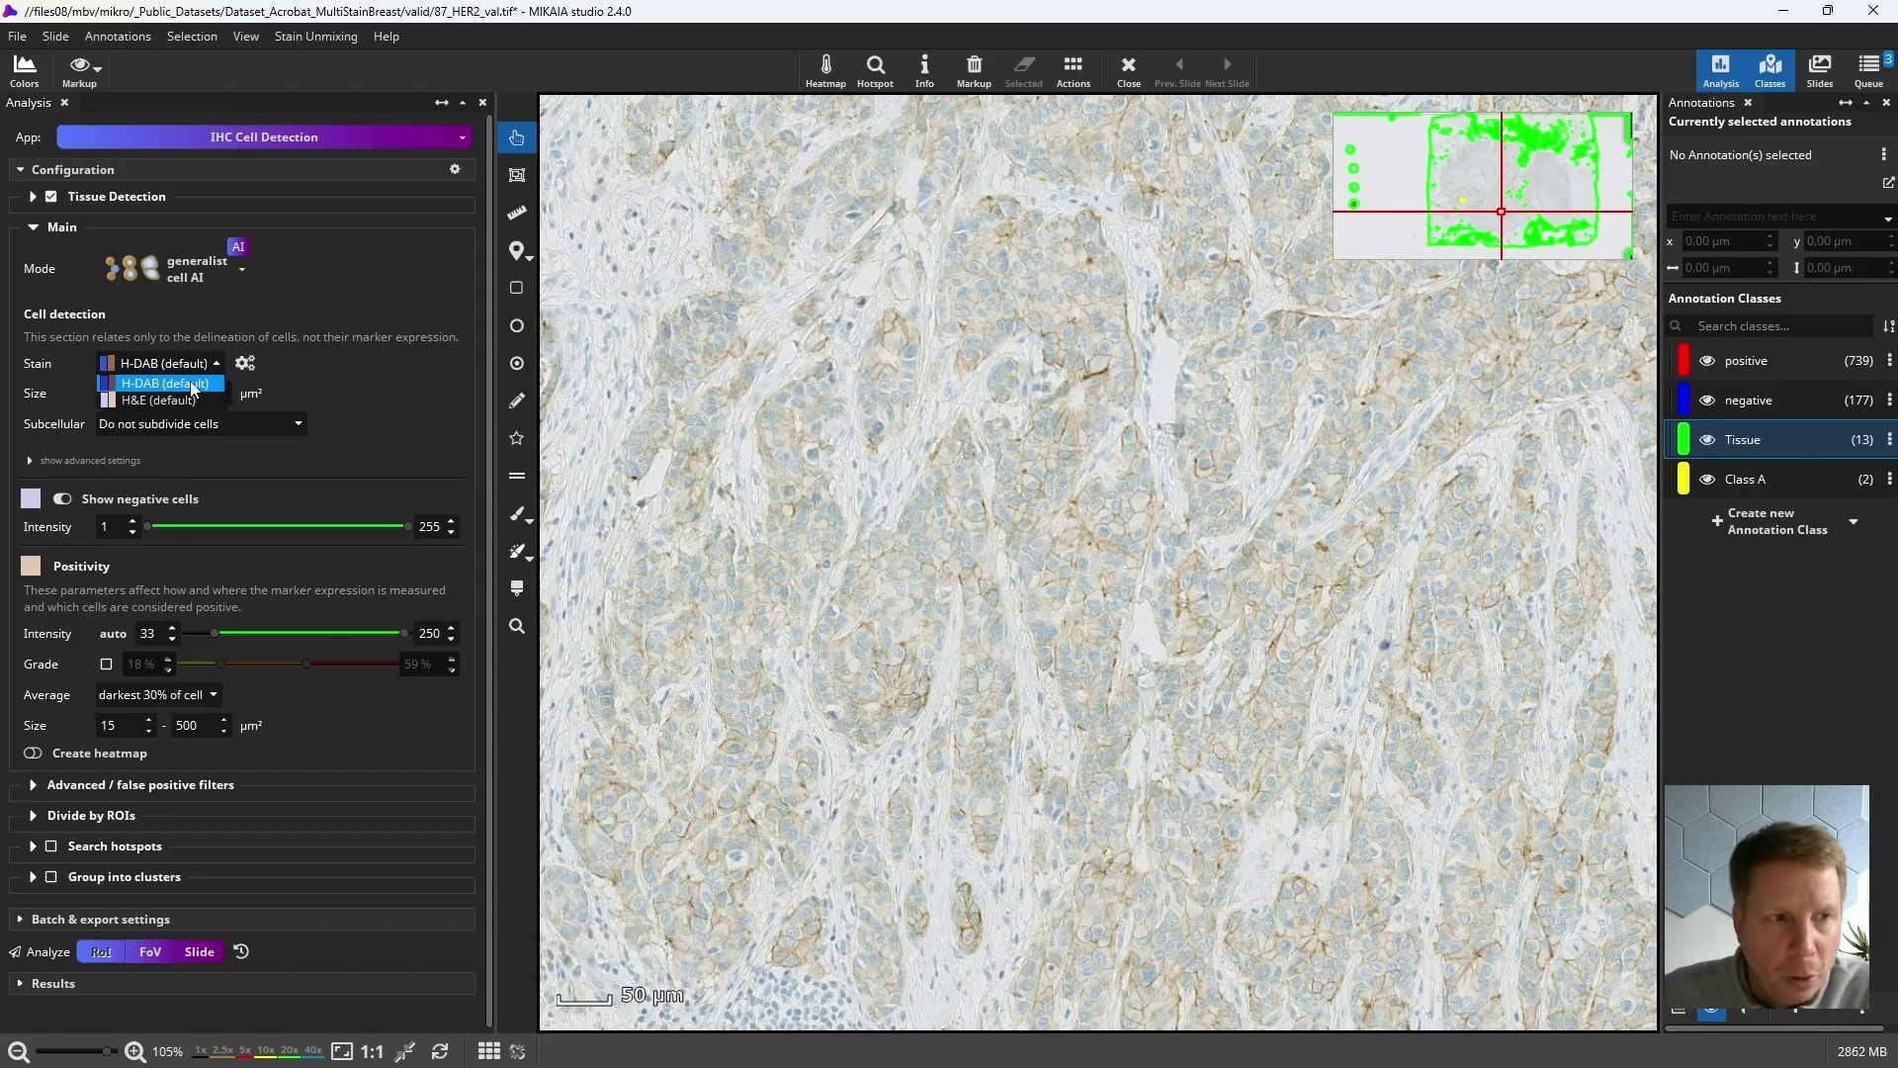
pyautogui.click(191, 385)
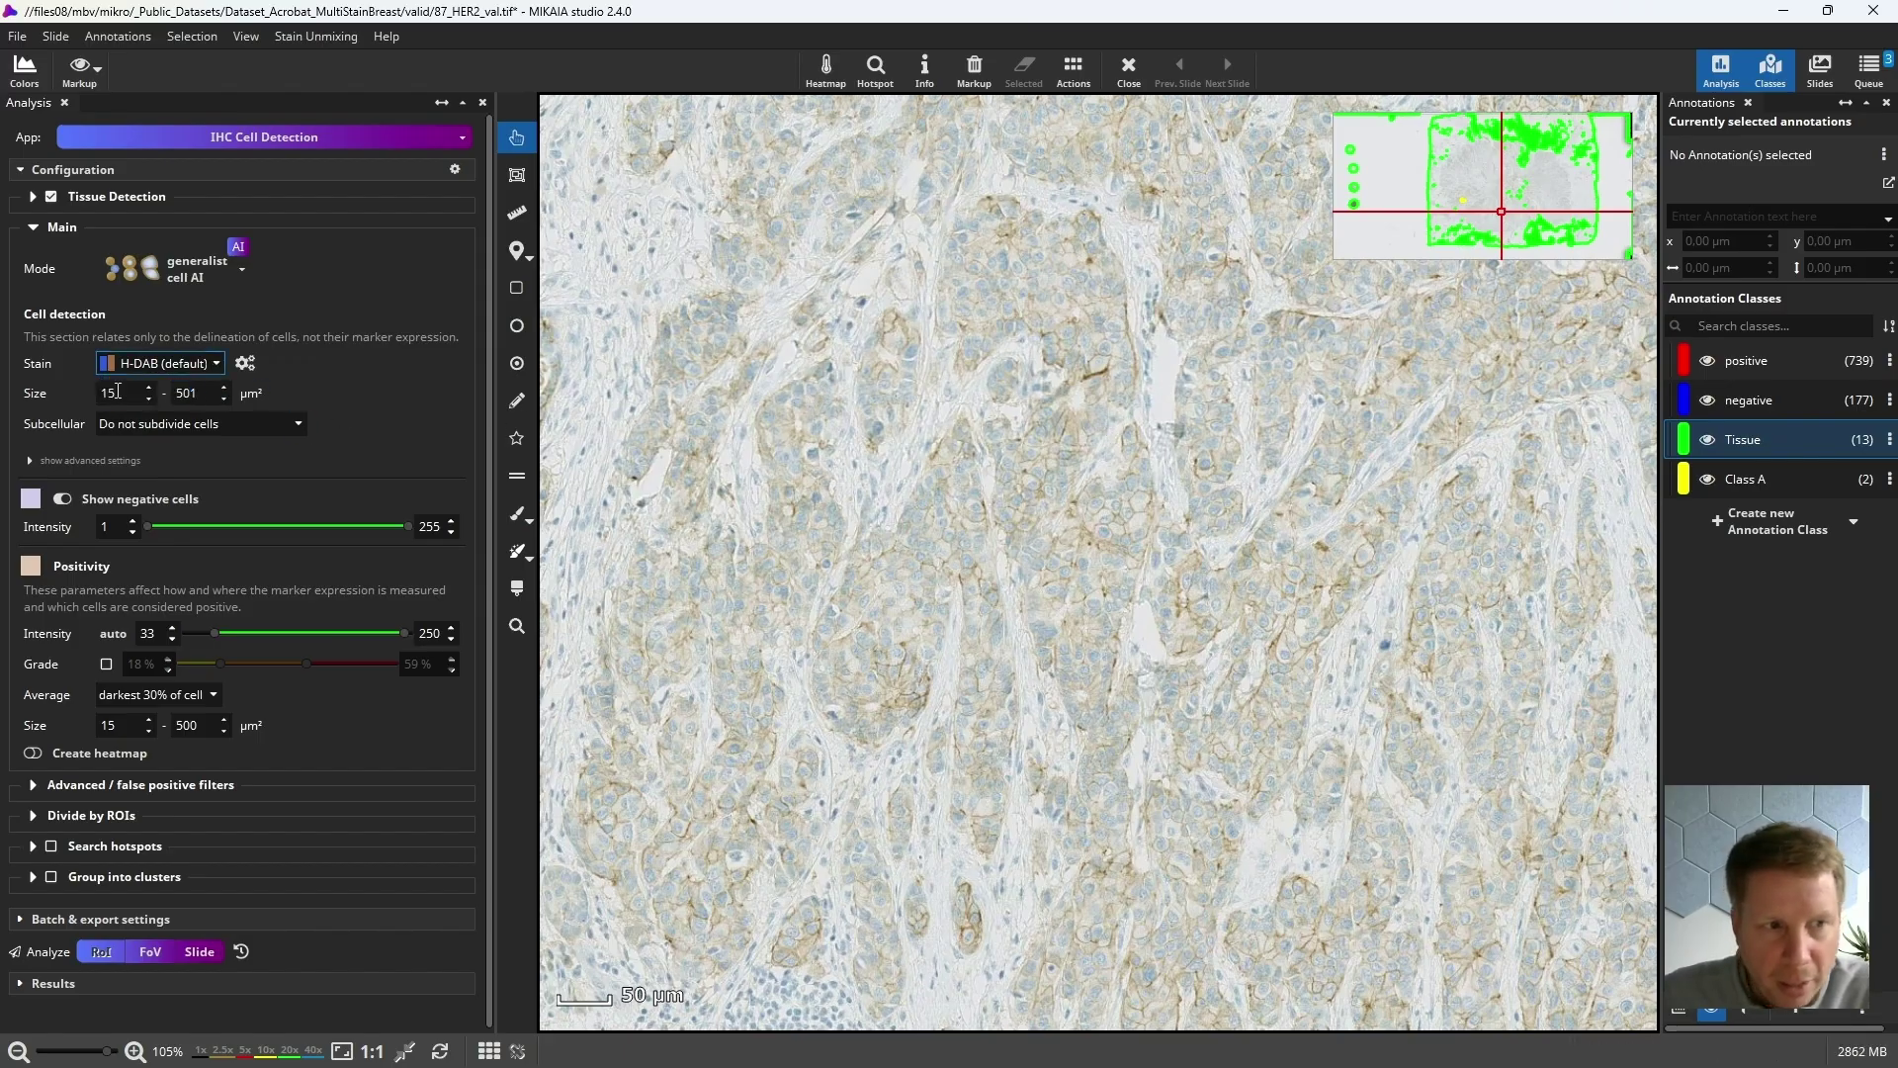
pyautogui.click(139, 370)
pyautogui.click(147, 392)
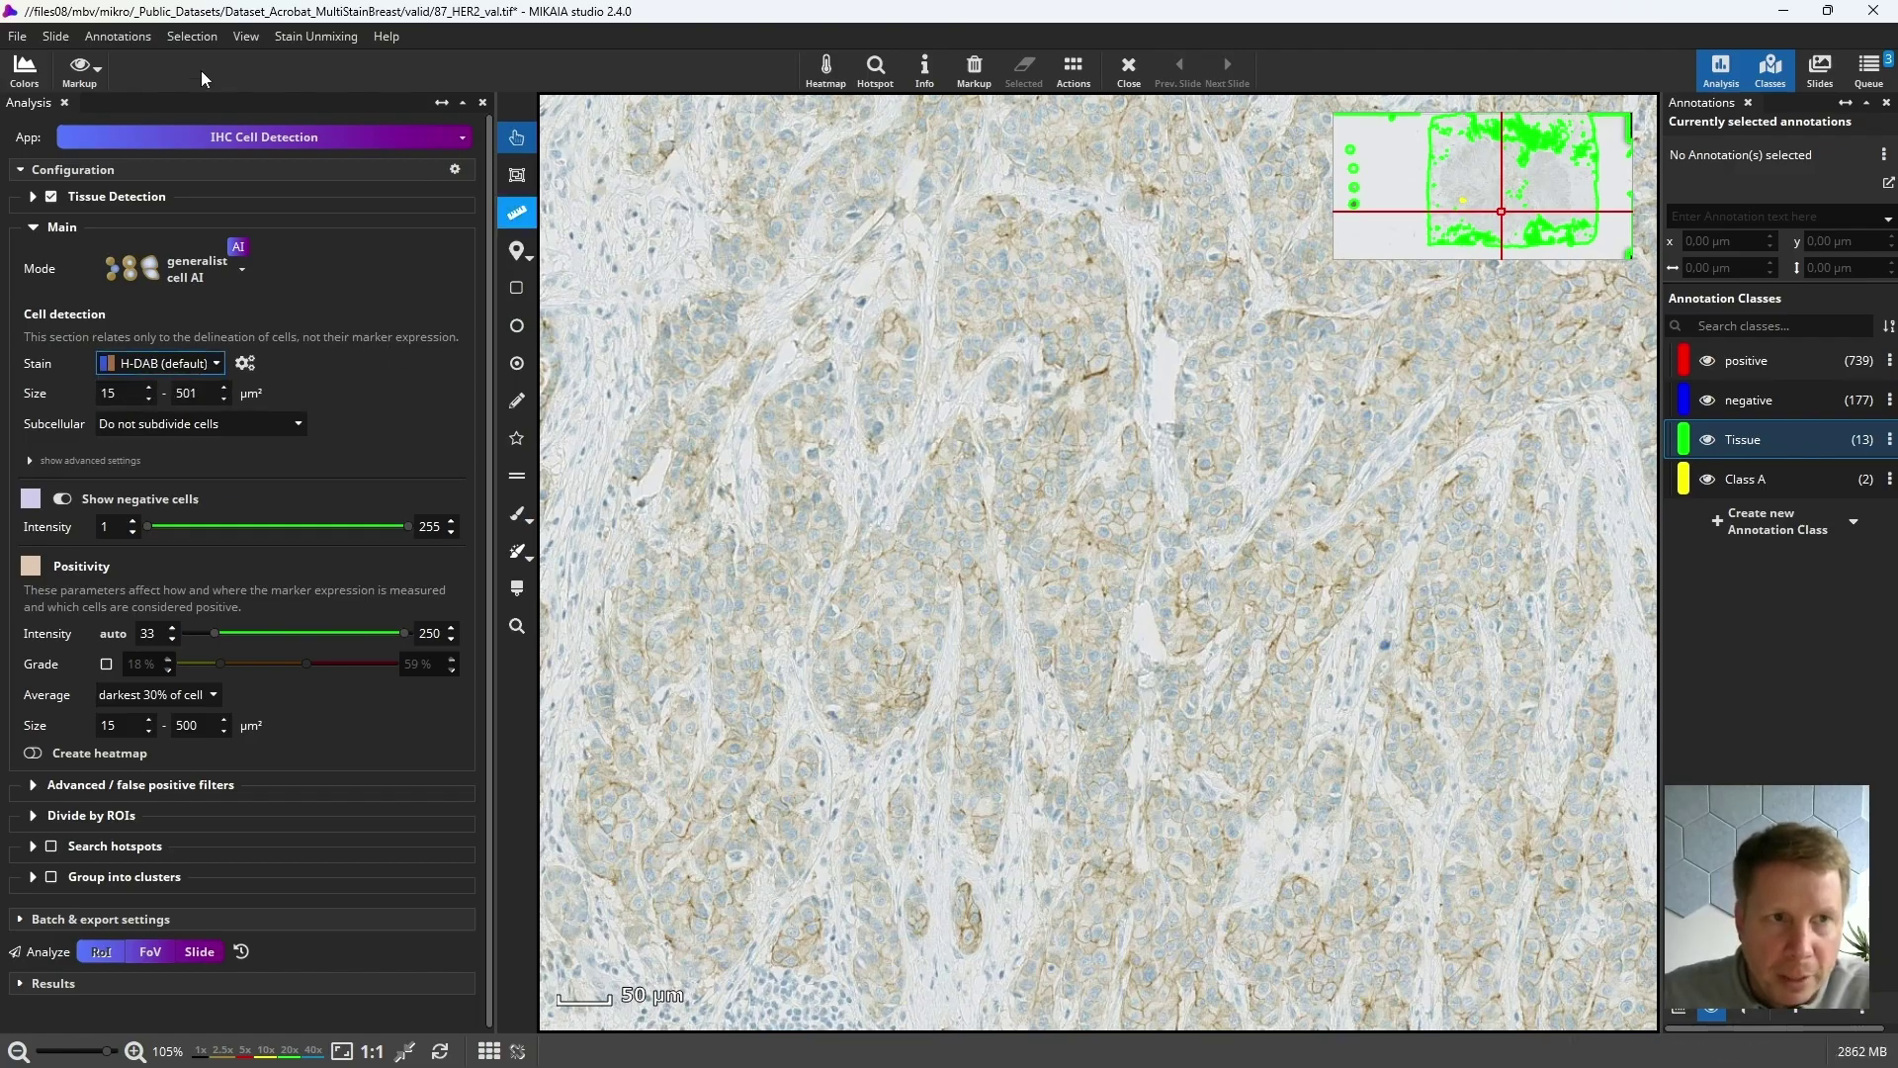
# View the stain unmixing options and the stain vector configuration dialog, and close them without changes.
pyautogui.click(317, 37)
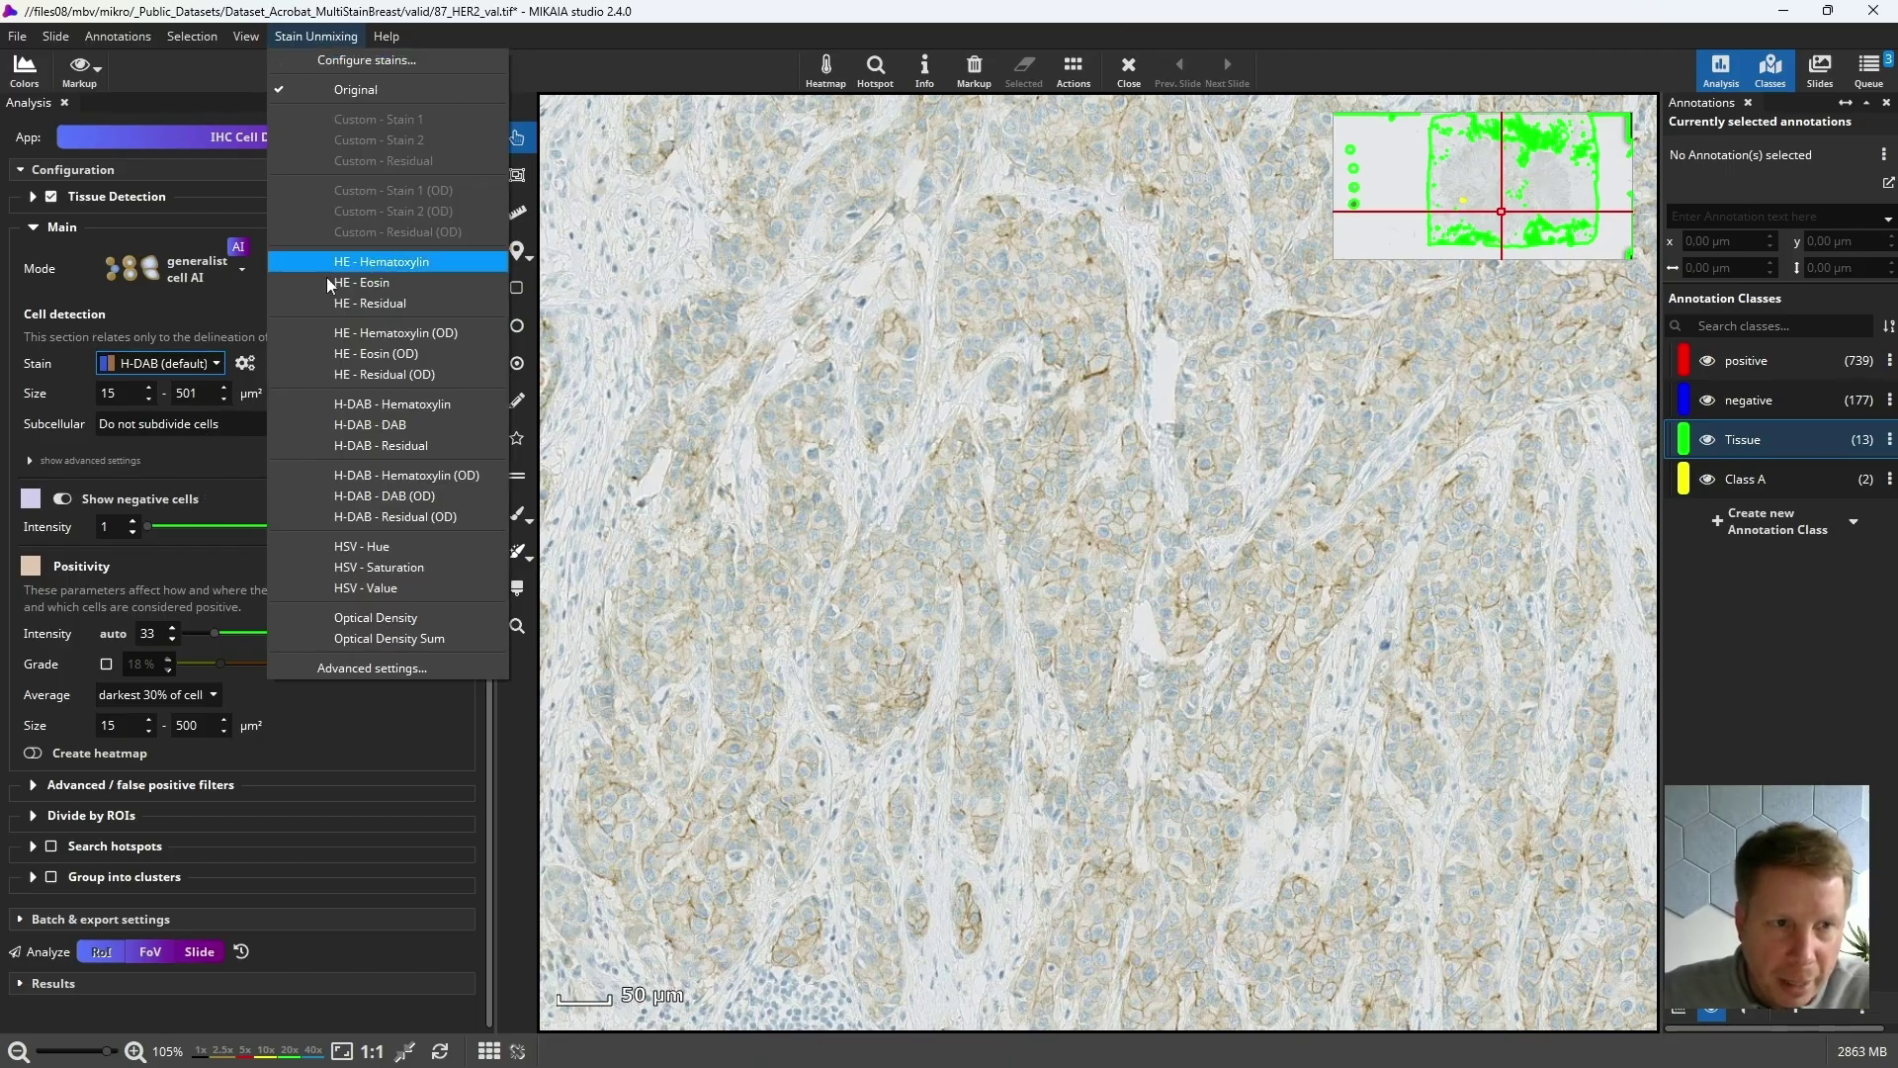
pyautogui.click(247, 334)
pyautogui.click(245, 363)
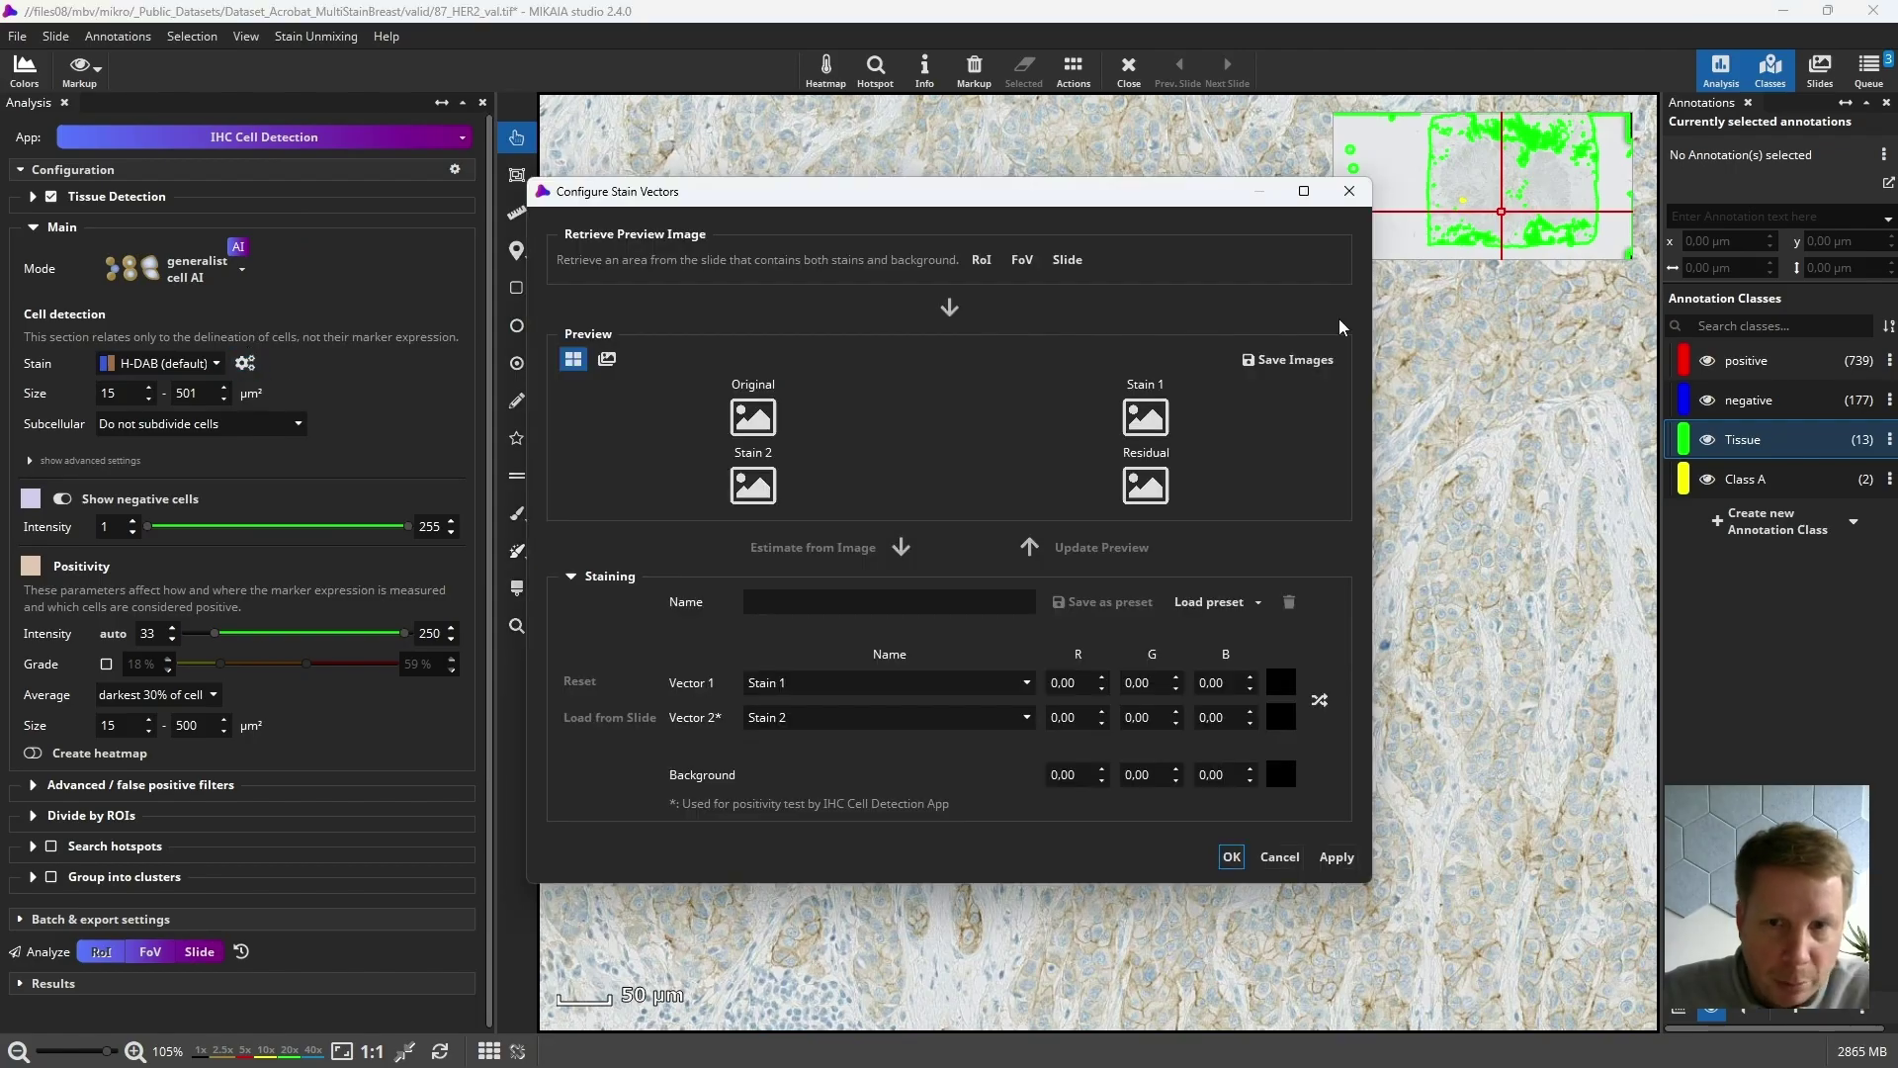
pyautogui.click(1350, 191)
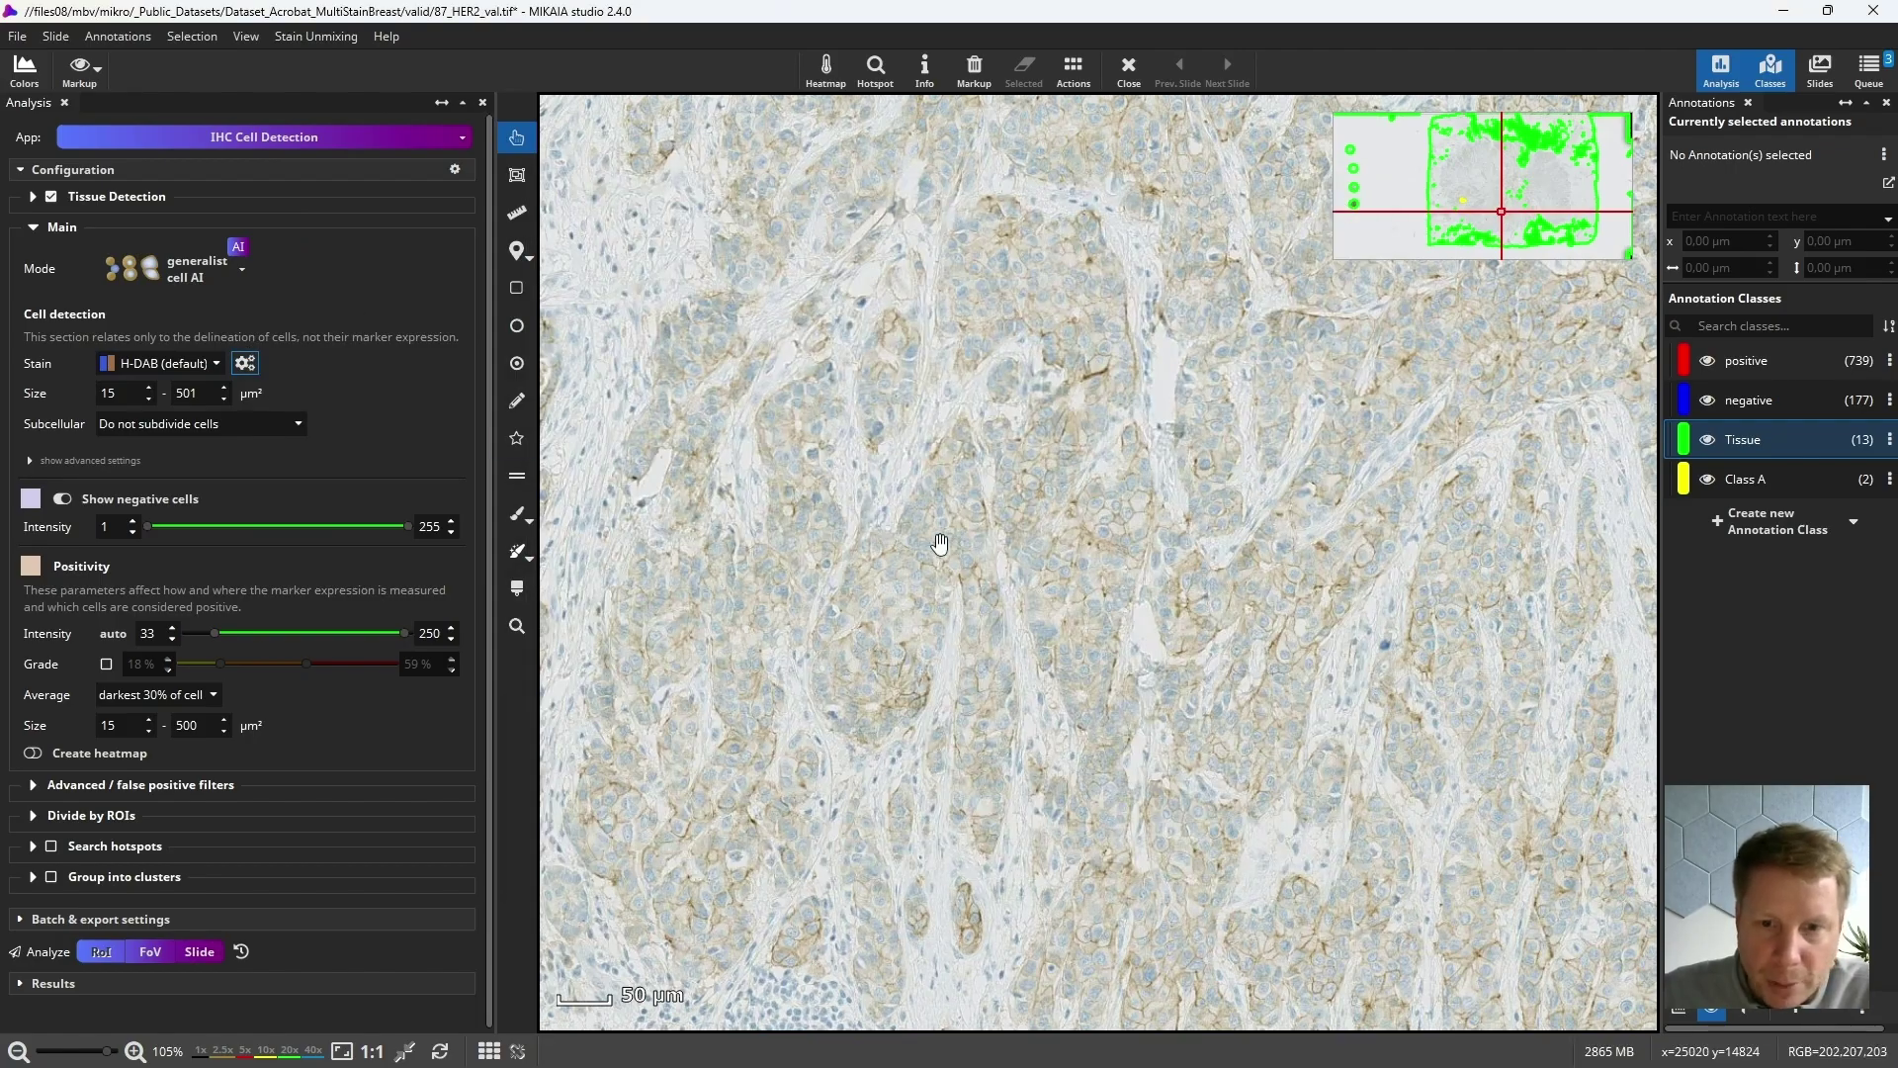
pyautogui.moveTo(940, 538); pyautogui.dragTo(973, 576)
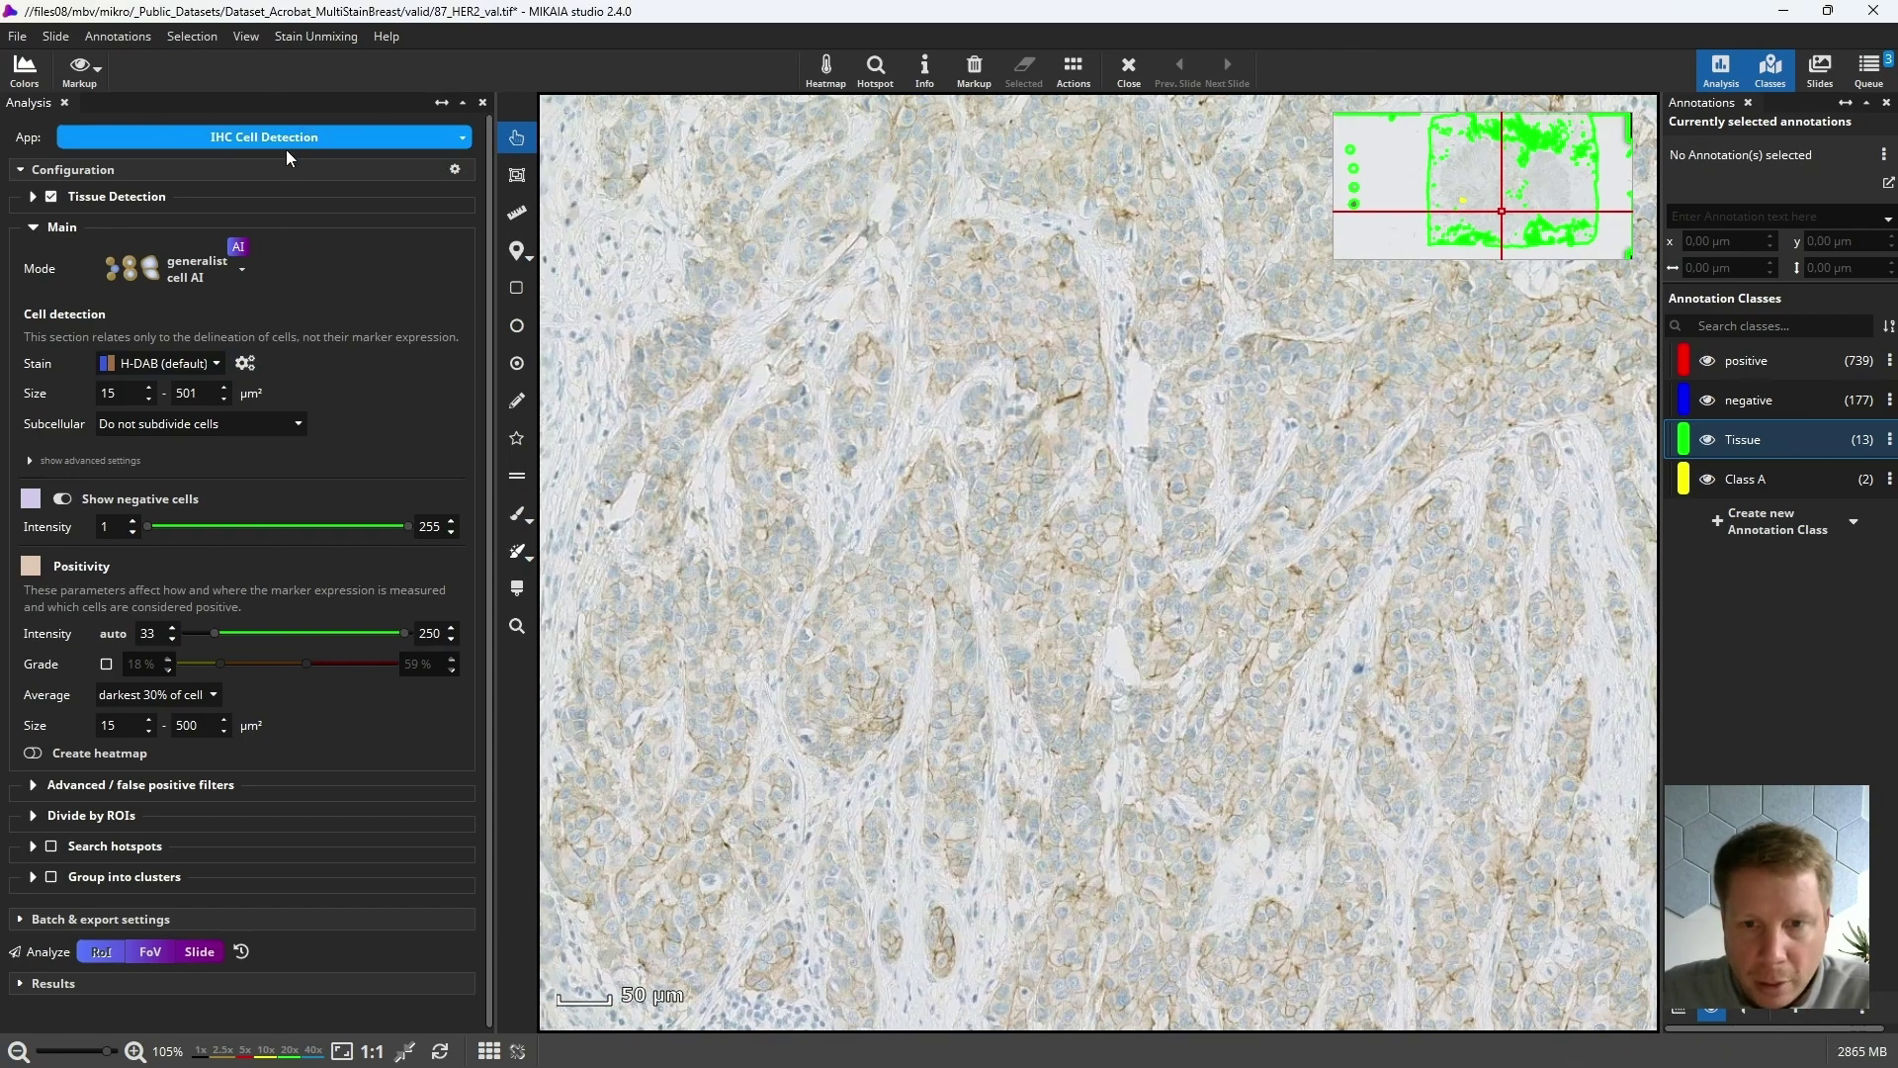
pyautogui.moveTo(887, 528); pyautogui.dragTo(884, 477)
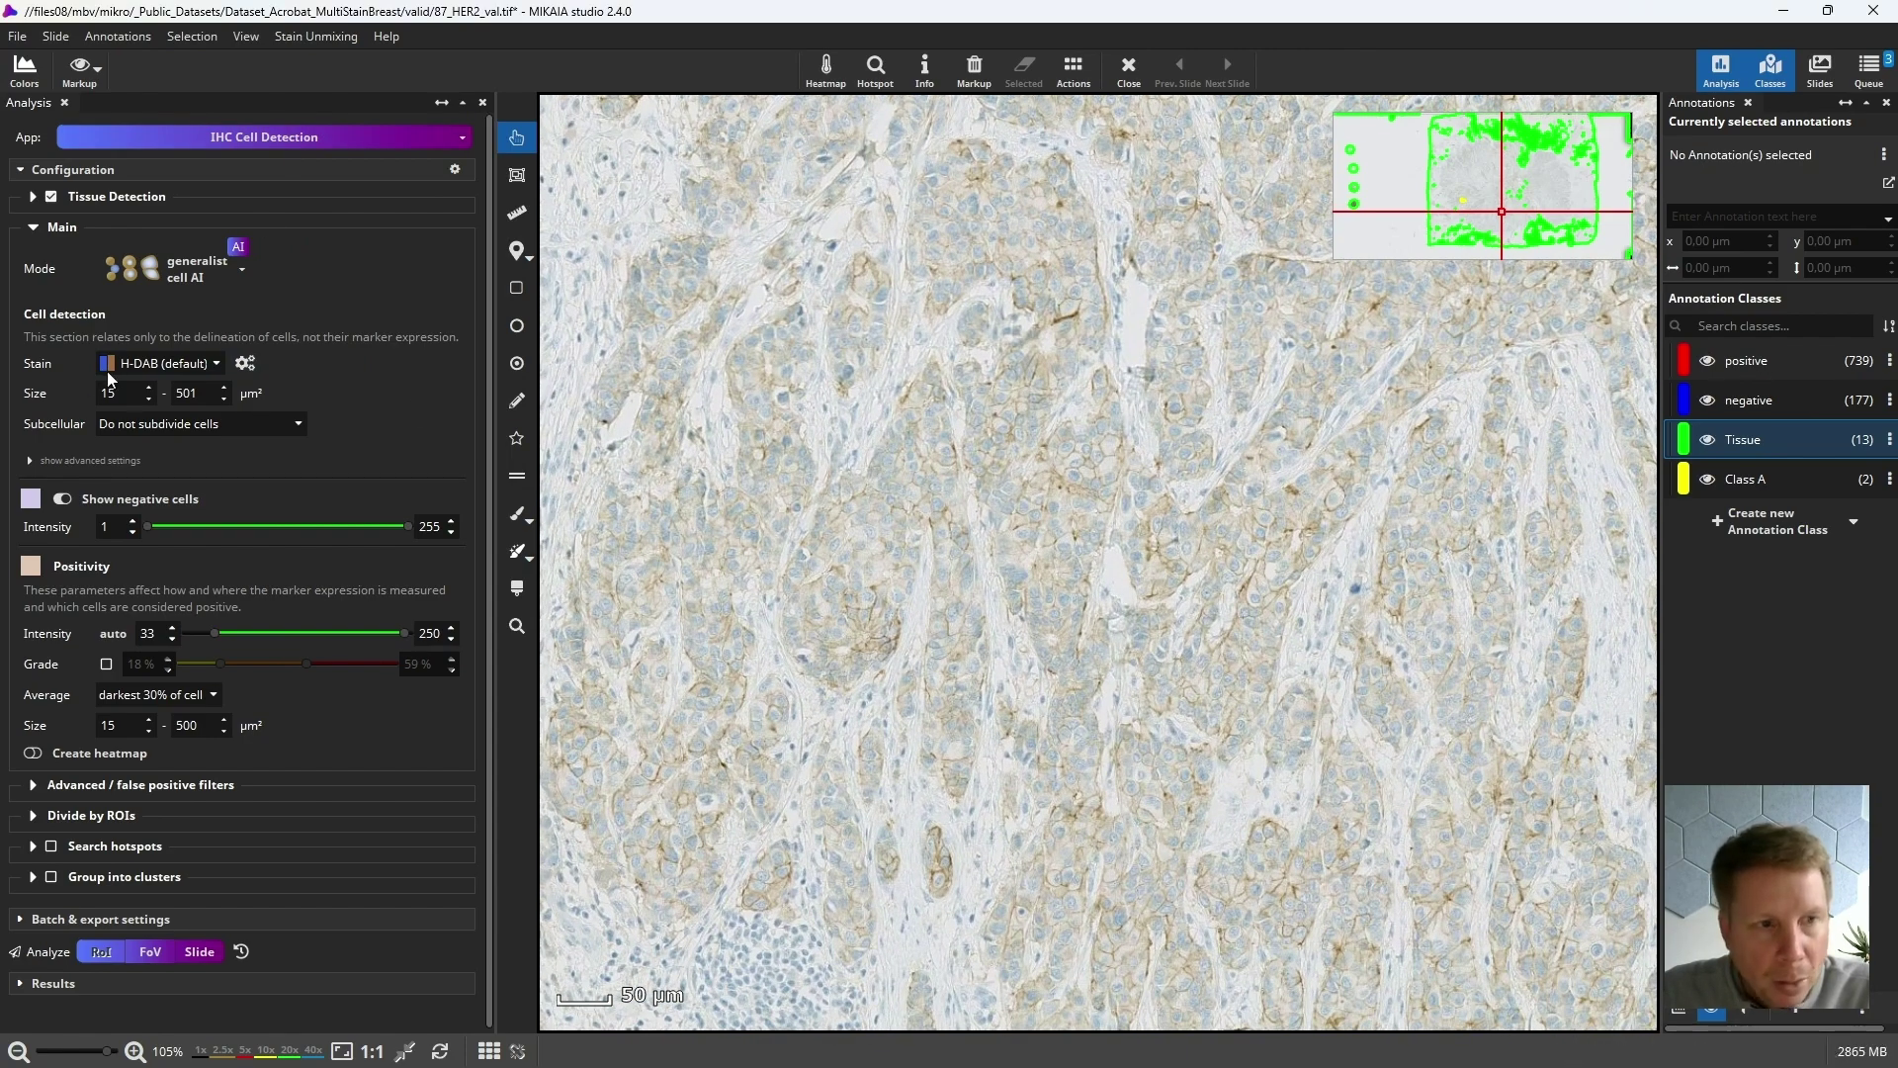
# Display the unmixed H-DAB Hematoxylin channel of the slide and inspect the cell nuclei.
pyautogui.click(313, 39)
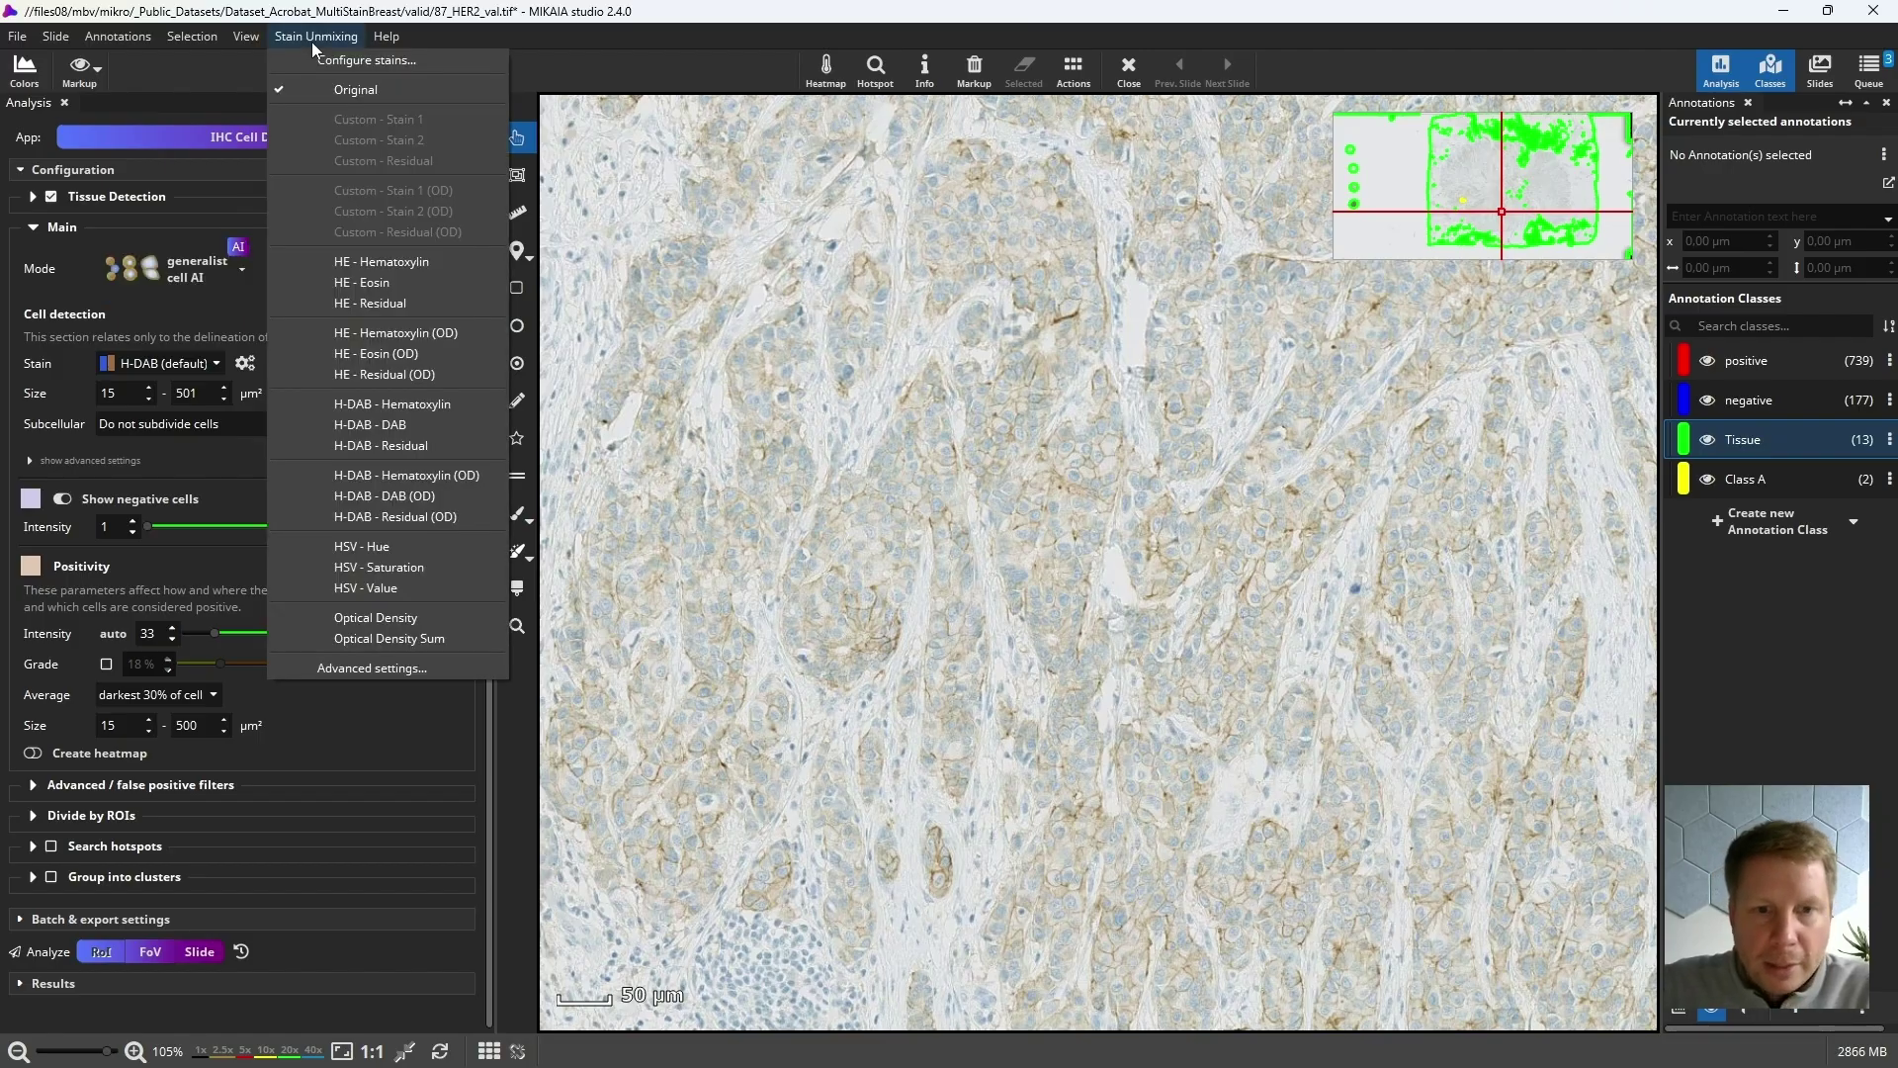
pyautogui.click(373, 407)
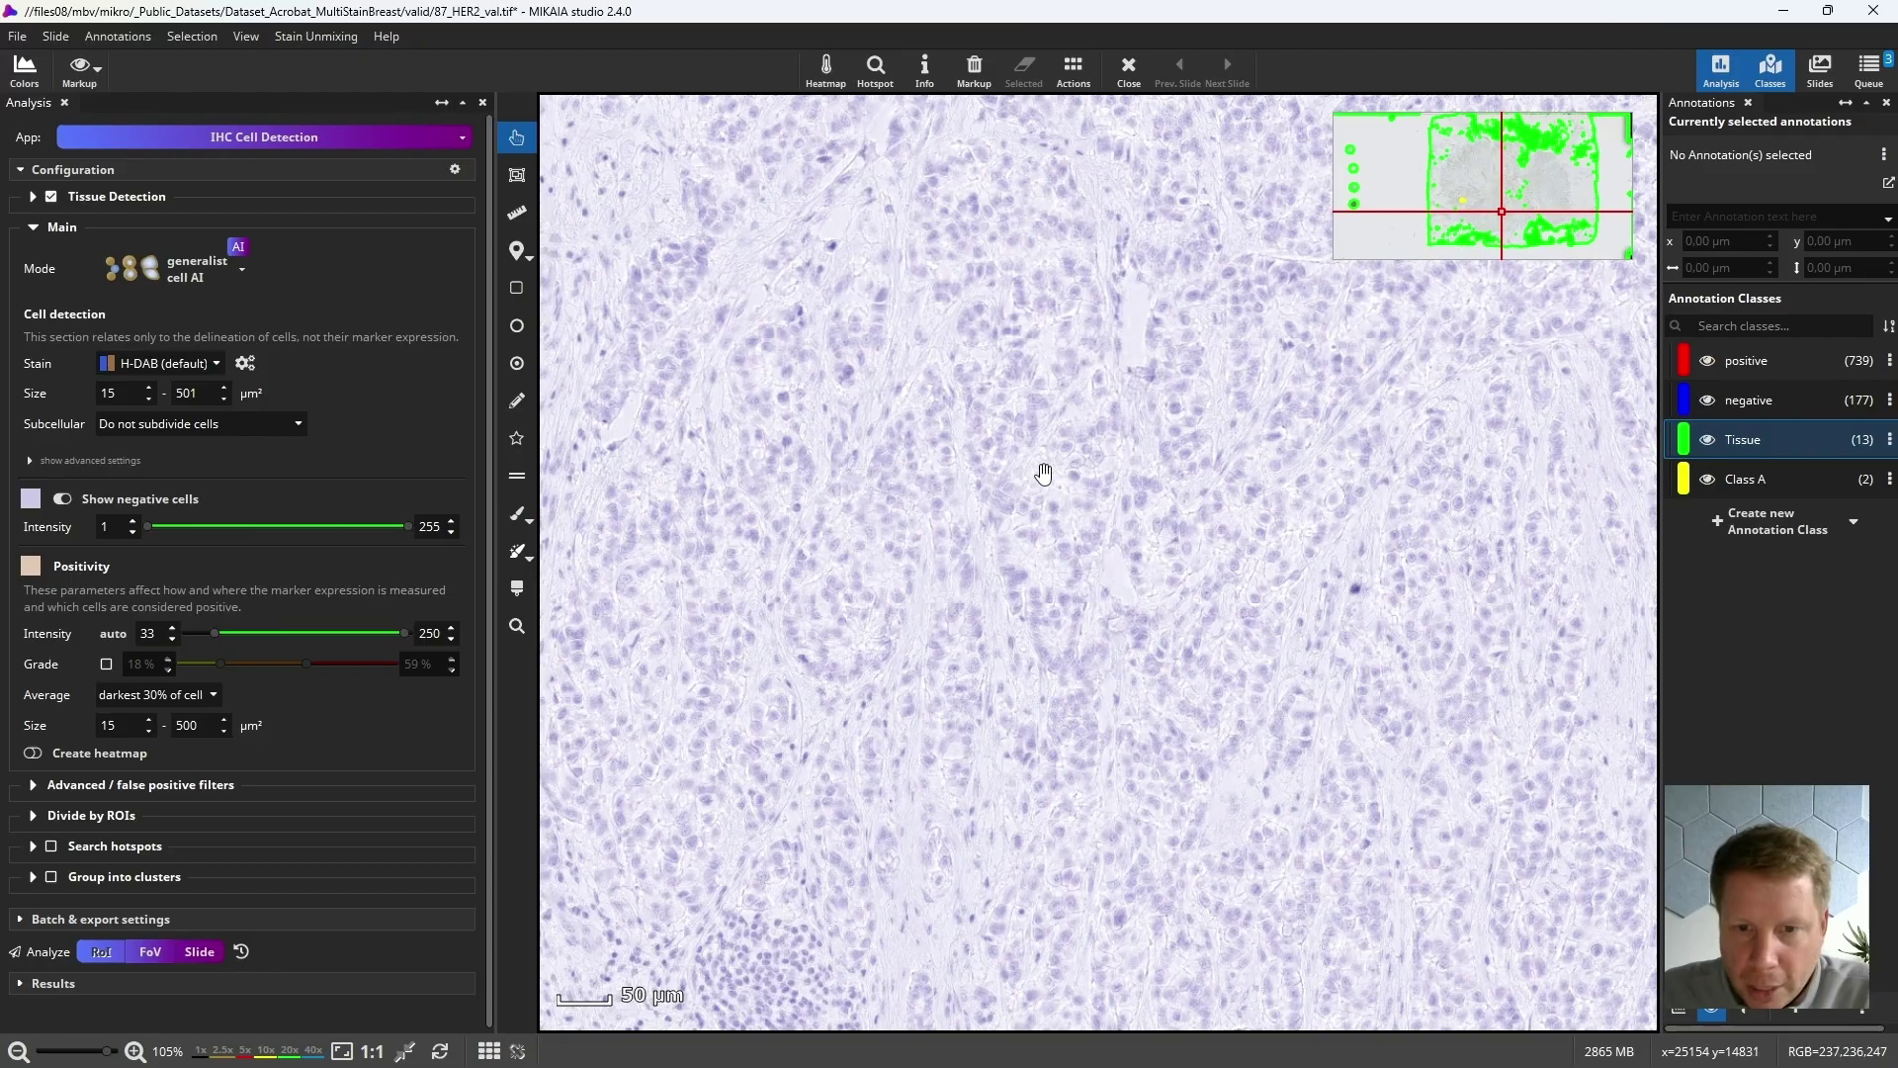
pyautogui.moveTo(1042, 475); pyautogui.dragTo(989, 434)
pyautogui.moveTo(1130, 433); pyautogui.dragTo(984, 407)
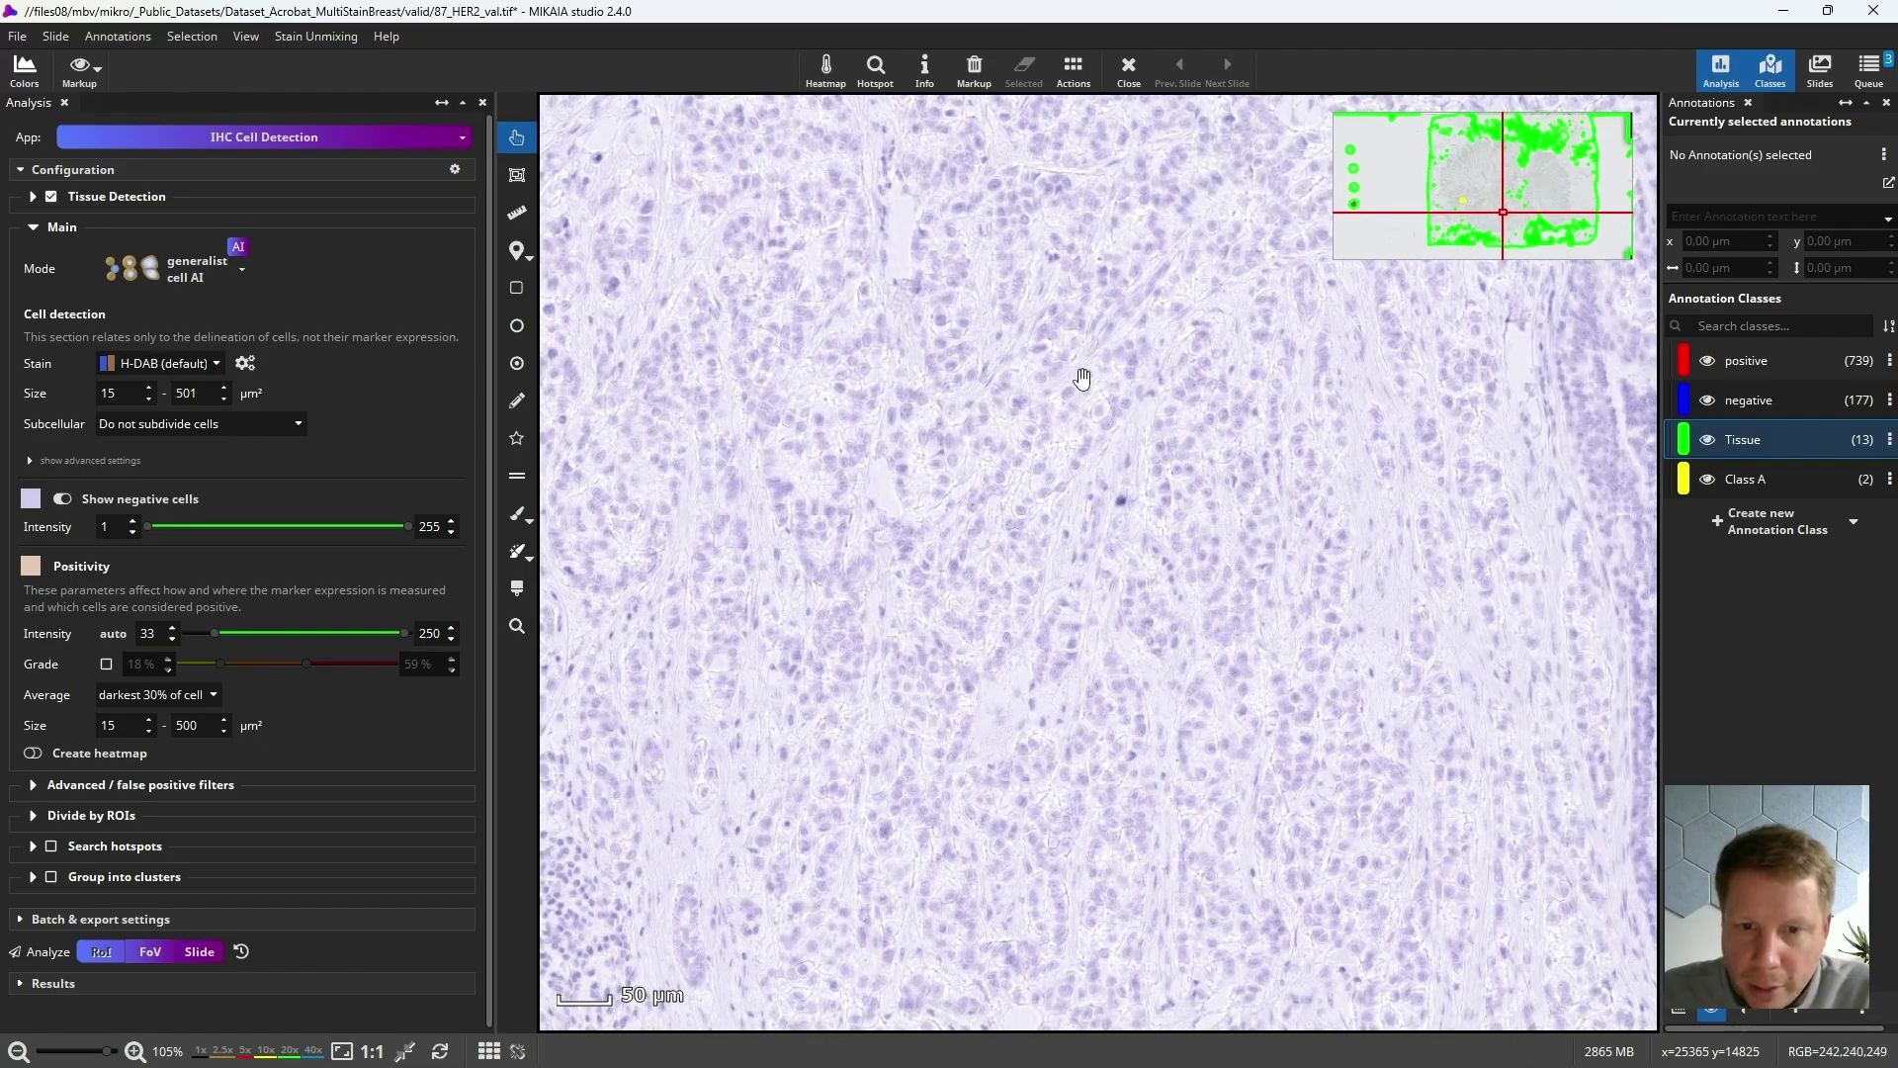
# Inspect the unmixed H-DAB DAB channel across the tissue, and return to the original stain view.
pyautogui.click(315, 36)
pyautogui.click(376, 415)
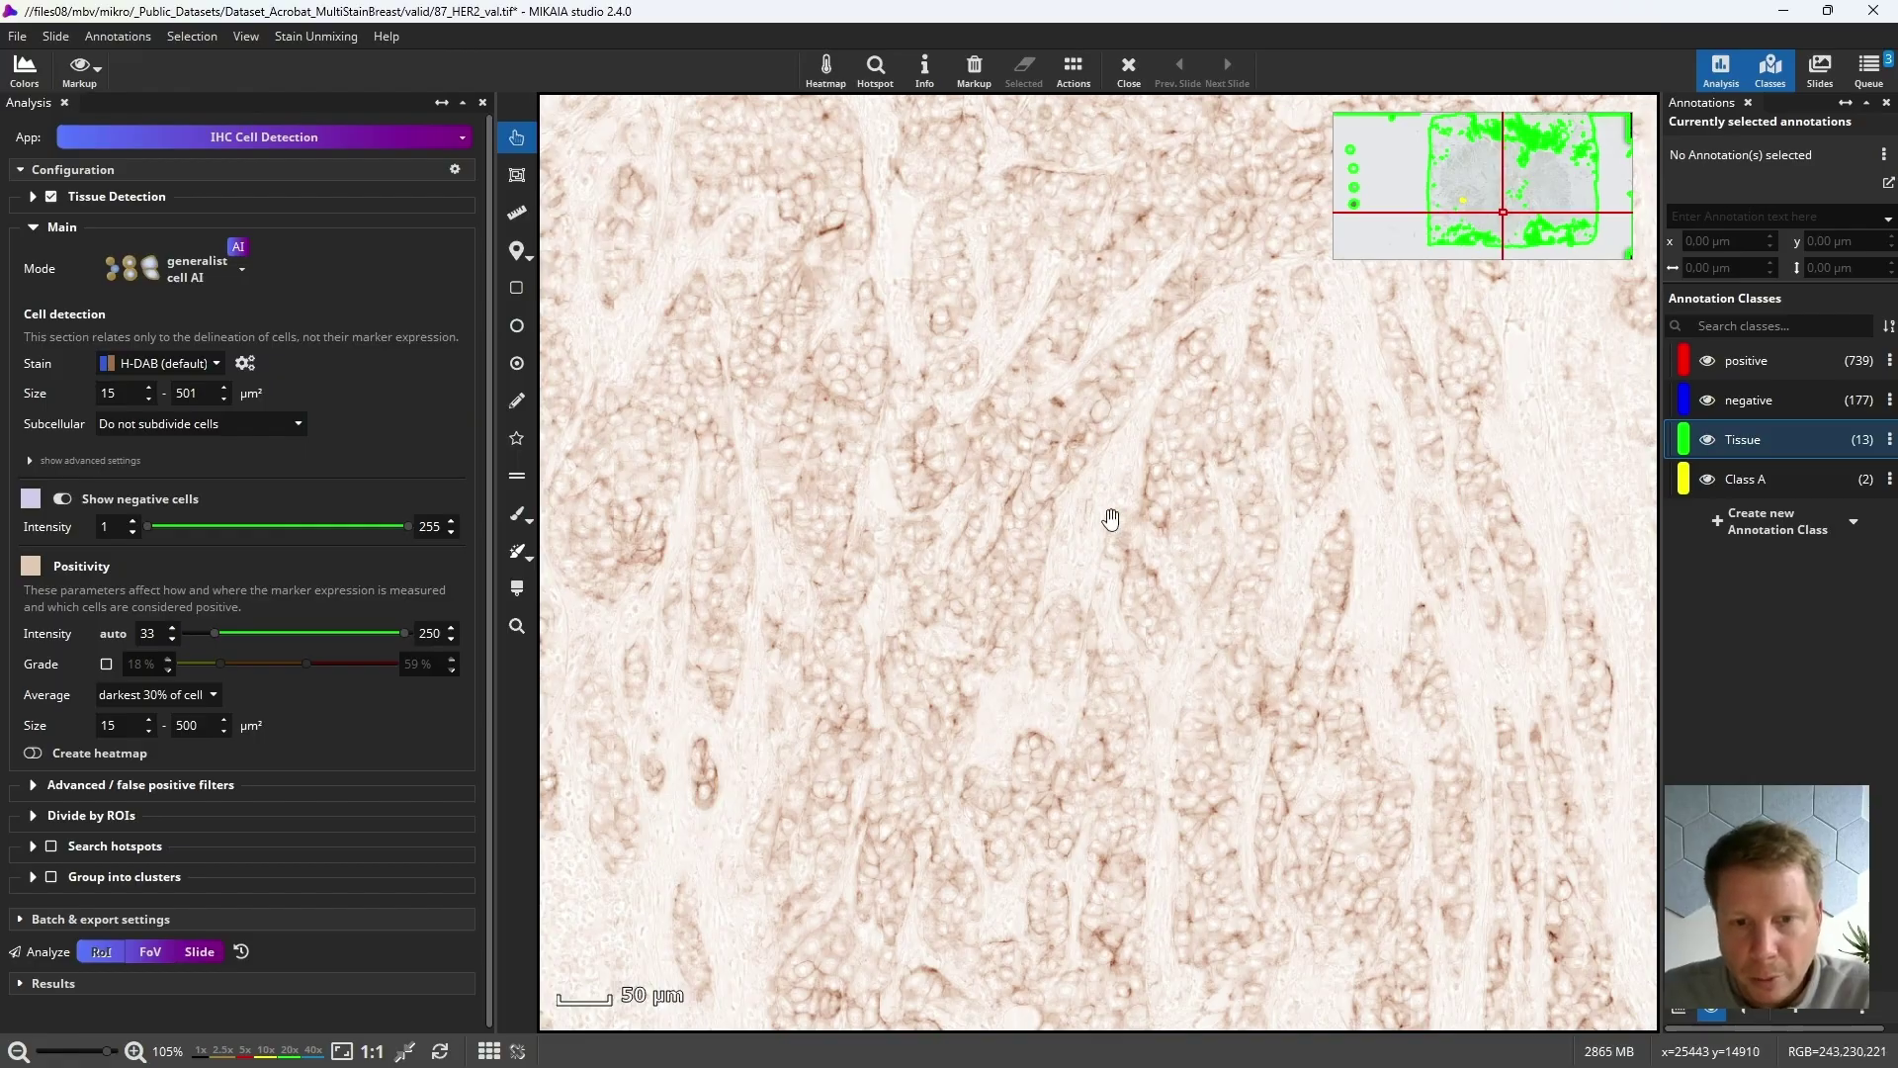
pyautogui.moveTo(1004, 496); pyautogui.dragTo(1051, 508)
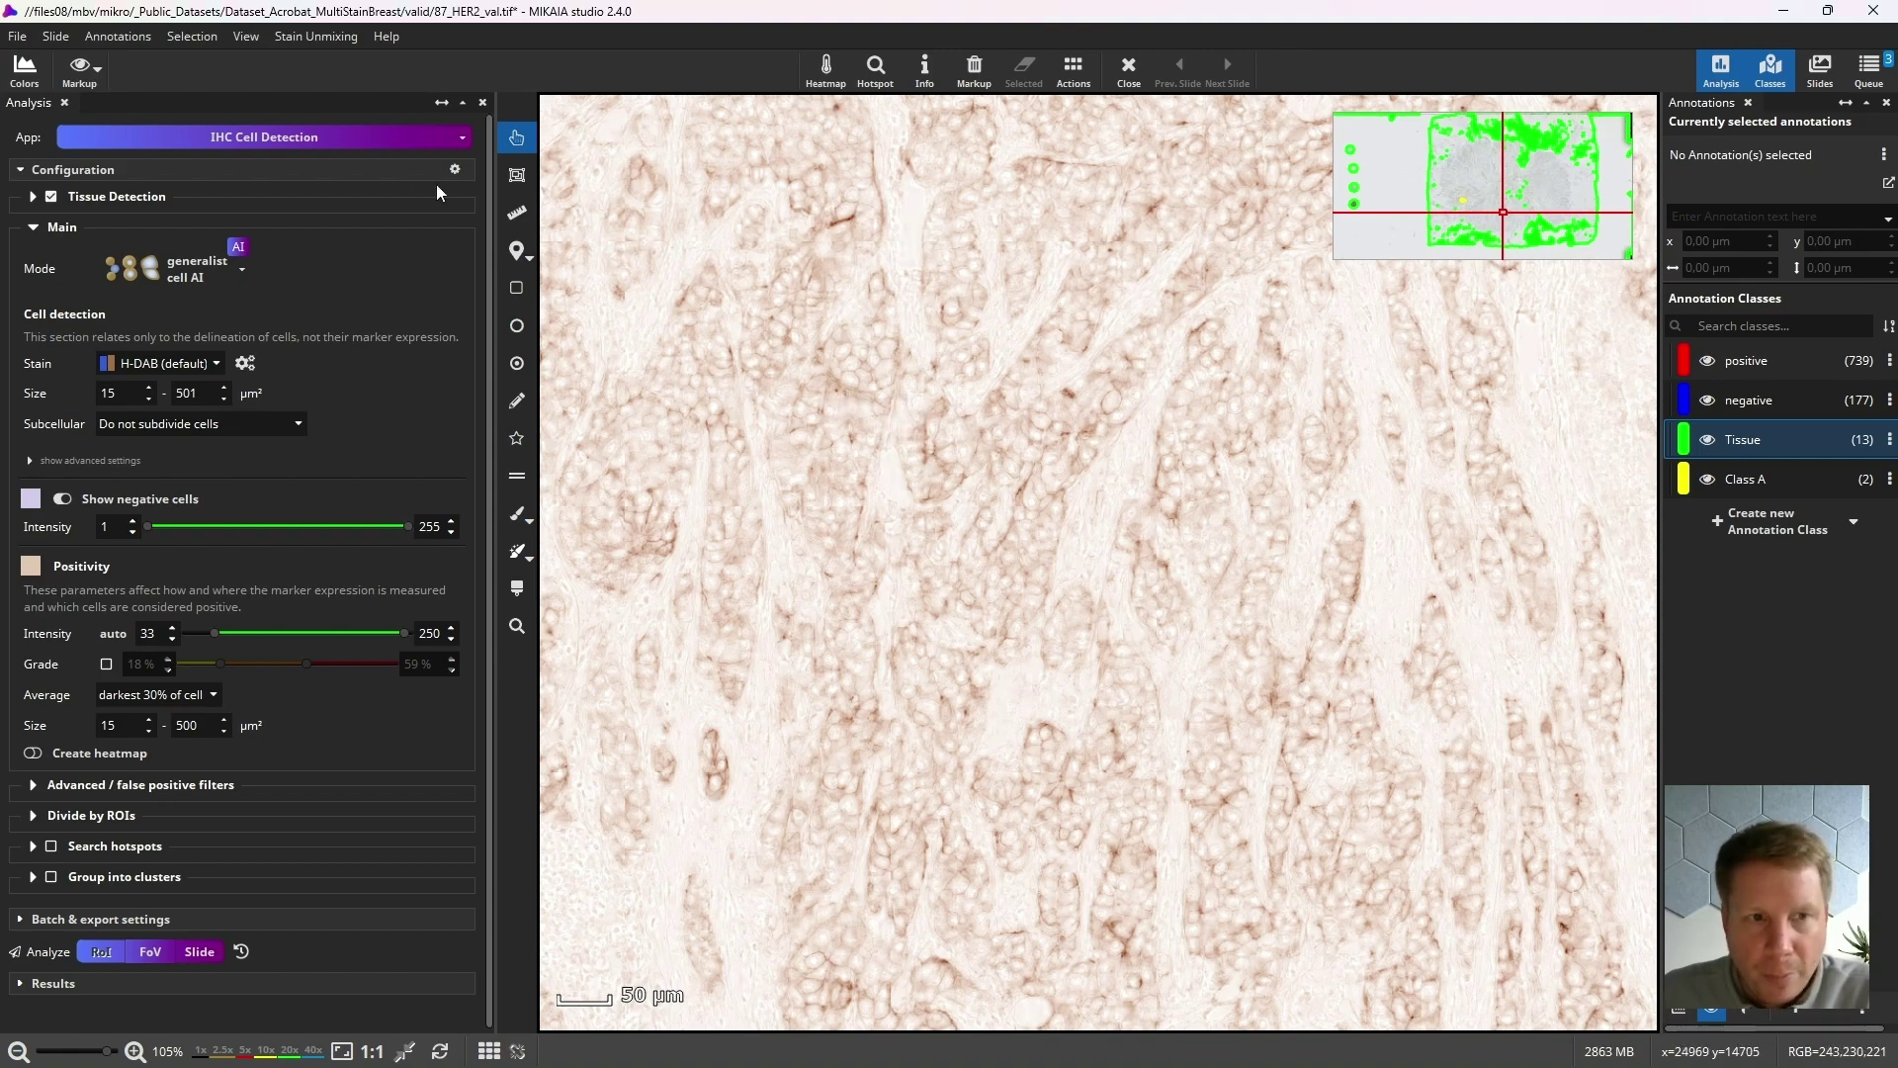
pyautogui.click(311, 35)
pyautogui.click(328, 87)
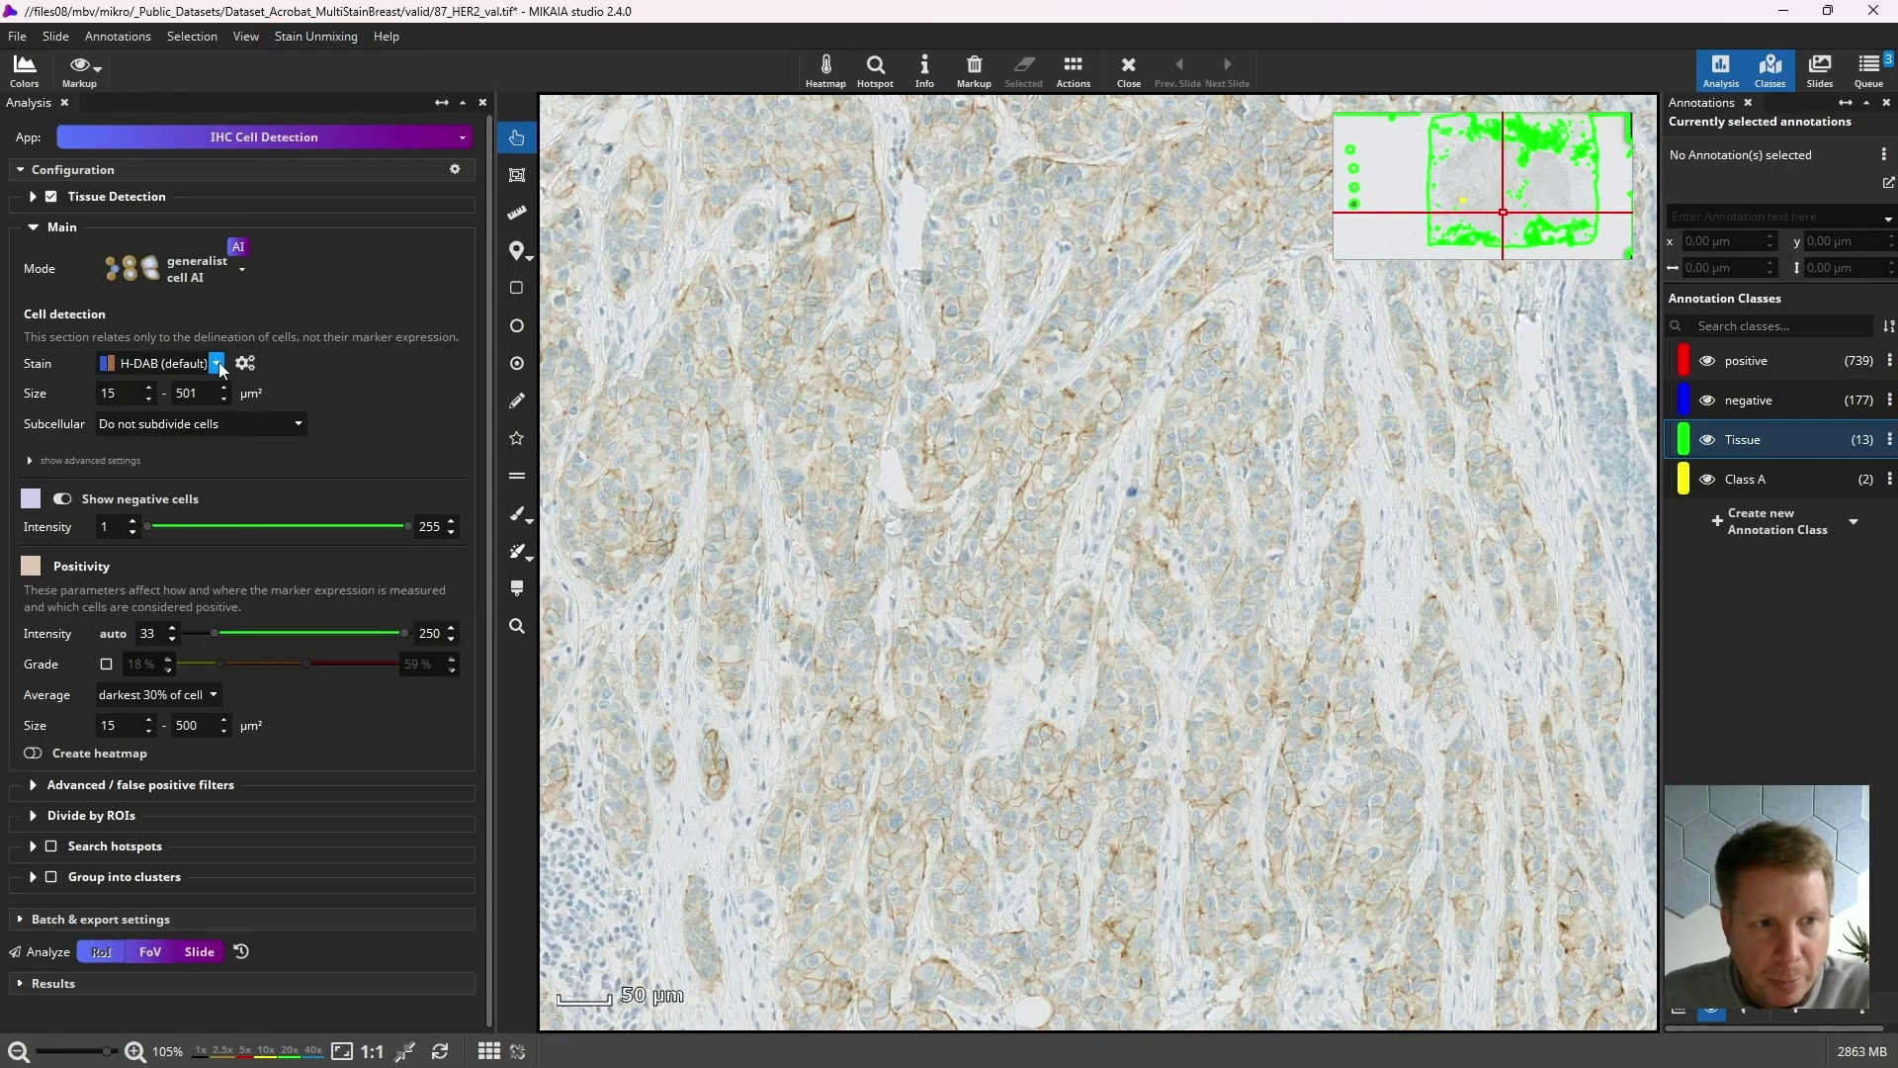
# Set the minimum cell size for cell detection to 3 µm² and look at the cells up close.
pyautogui.doubleClick(124, 394)
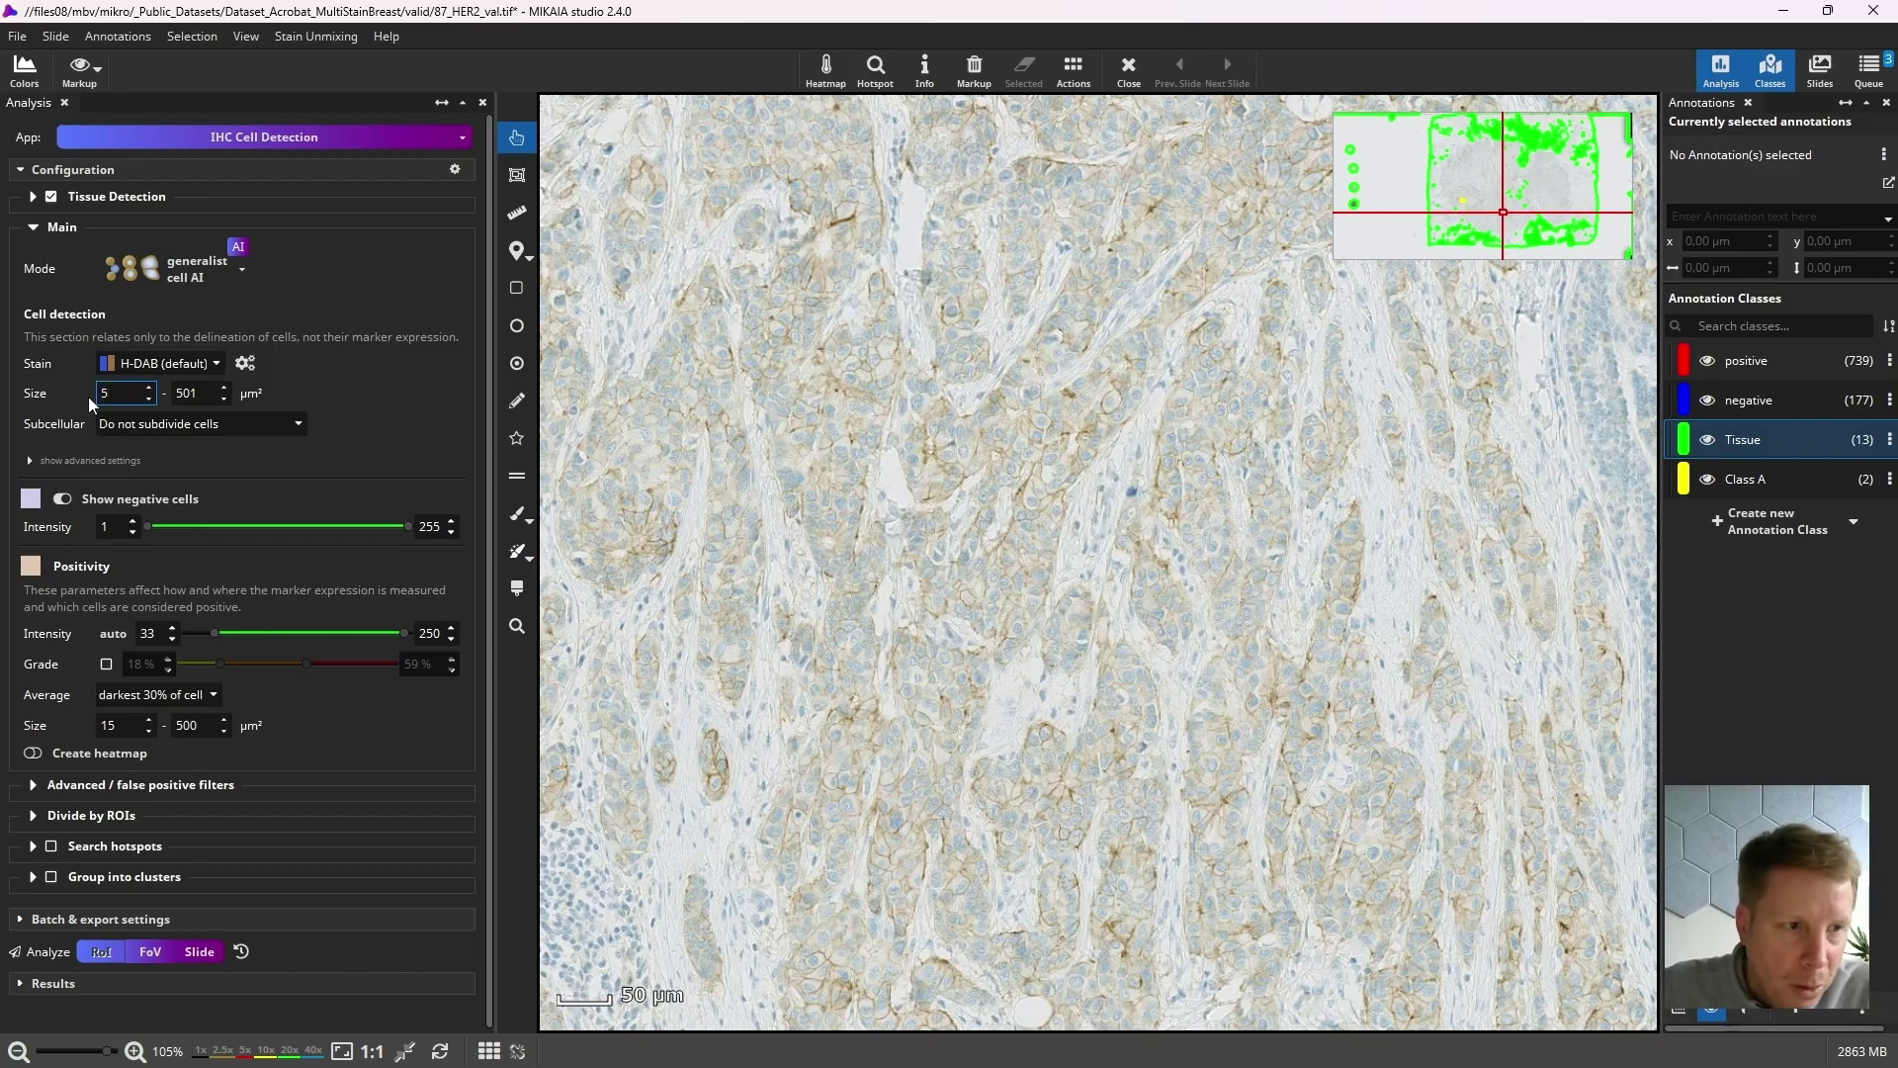
pyautogui.press('Return')
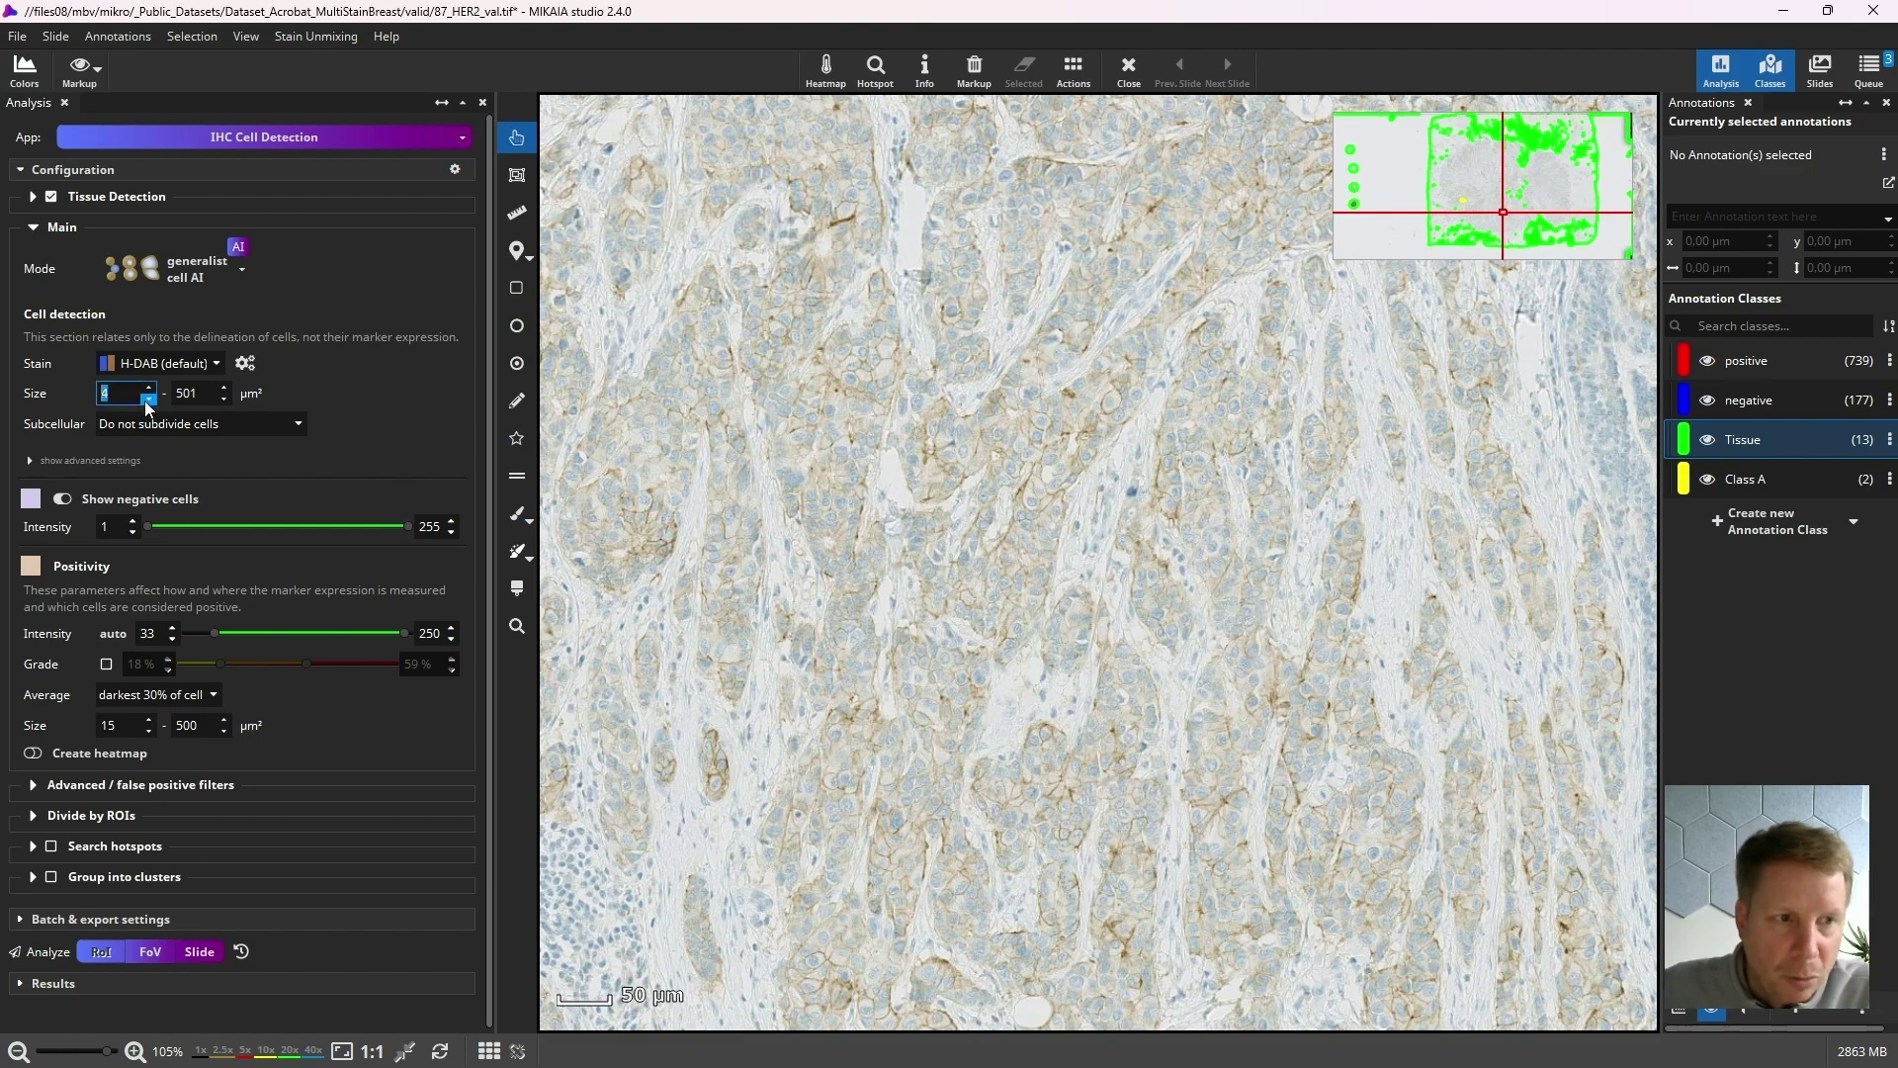
pyautogui.click(147, 400)
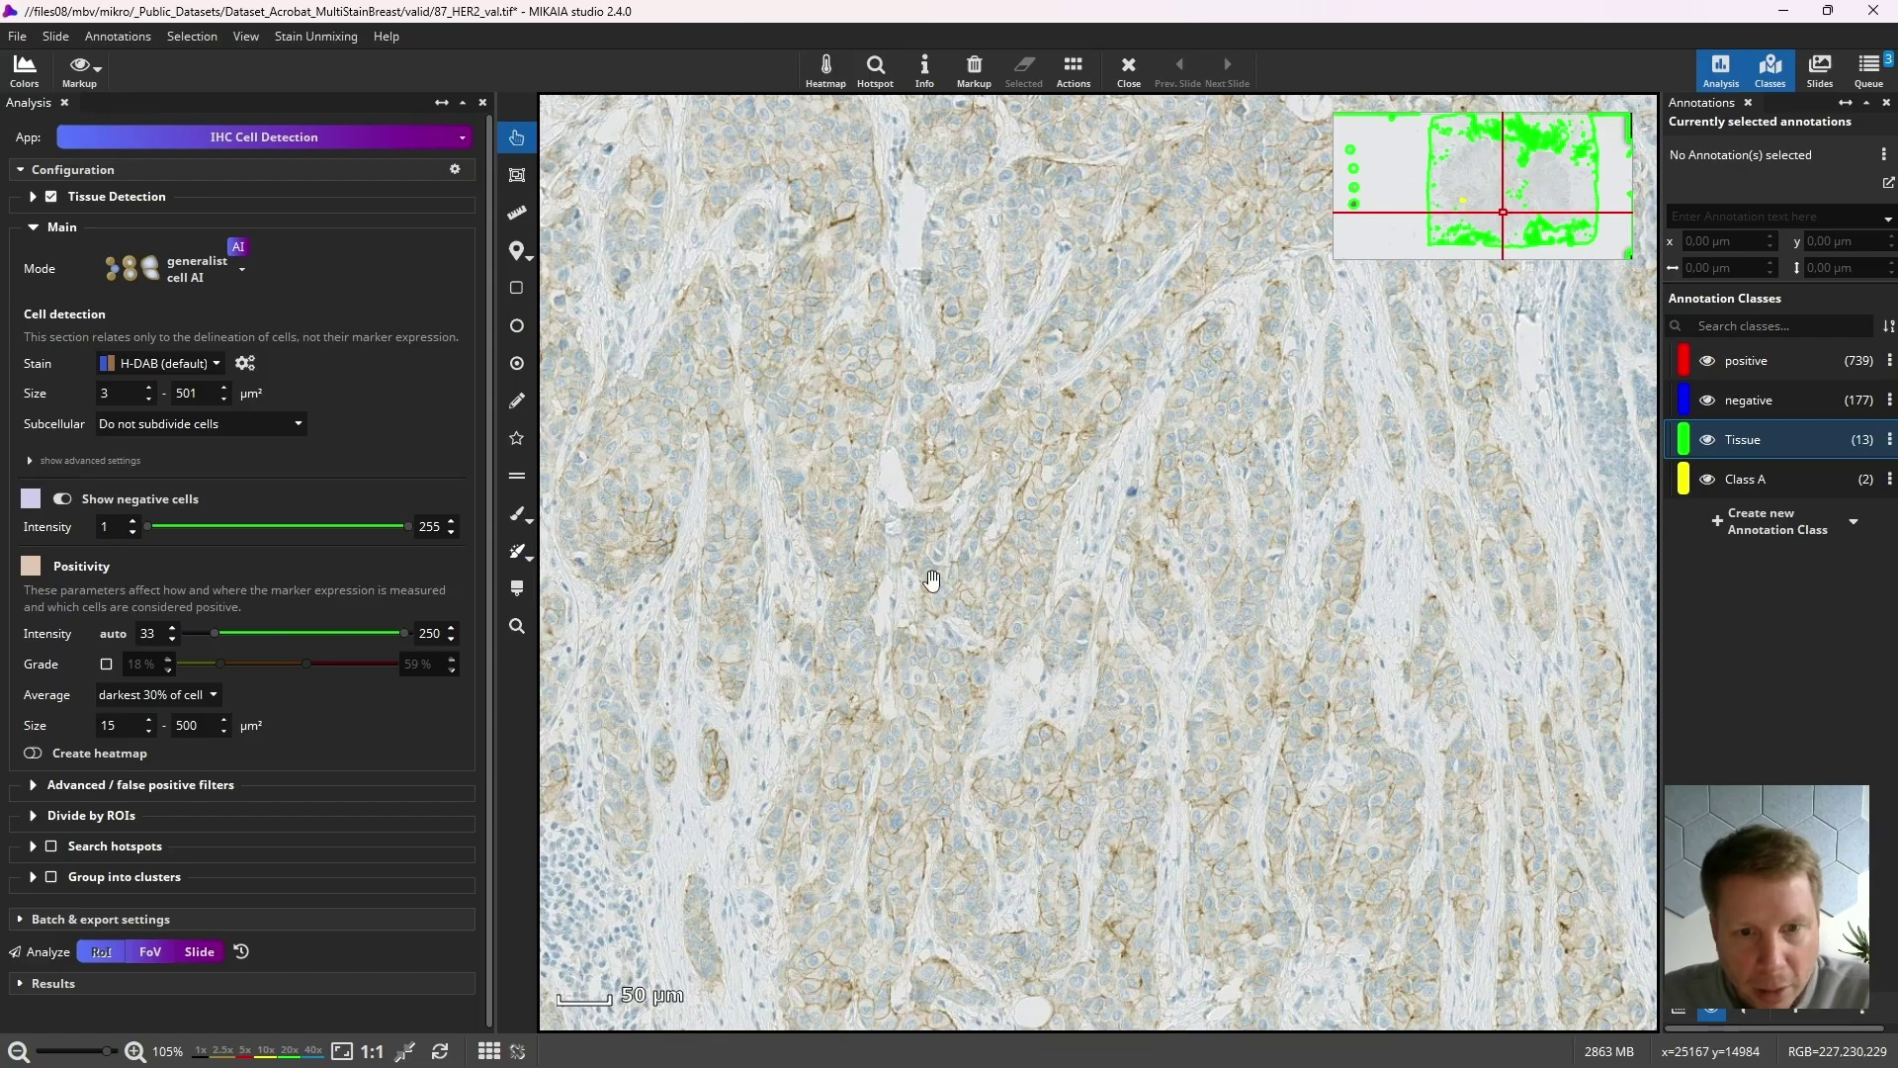
pyautogui.moveTo(930, 582); pyautogui.dragTo(883, 576)
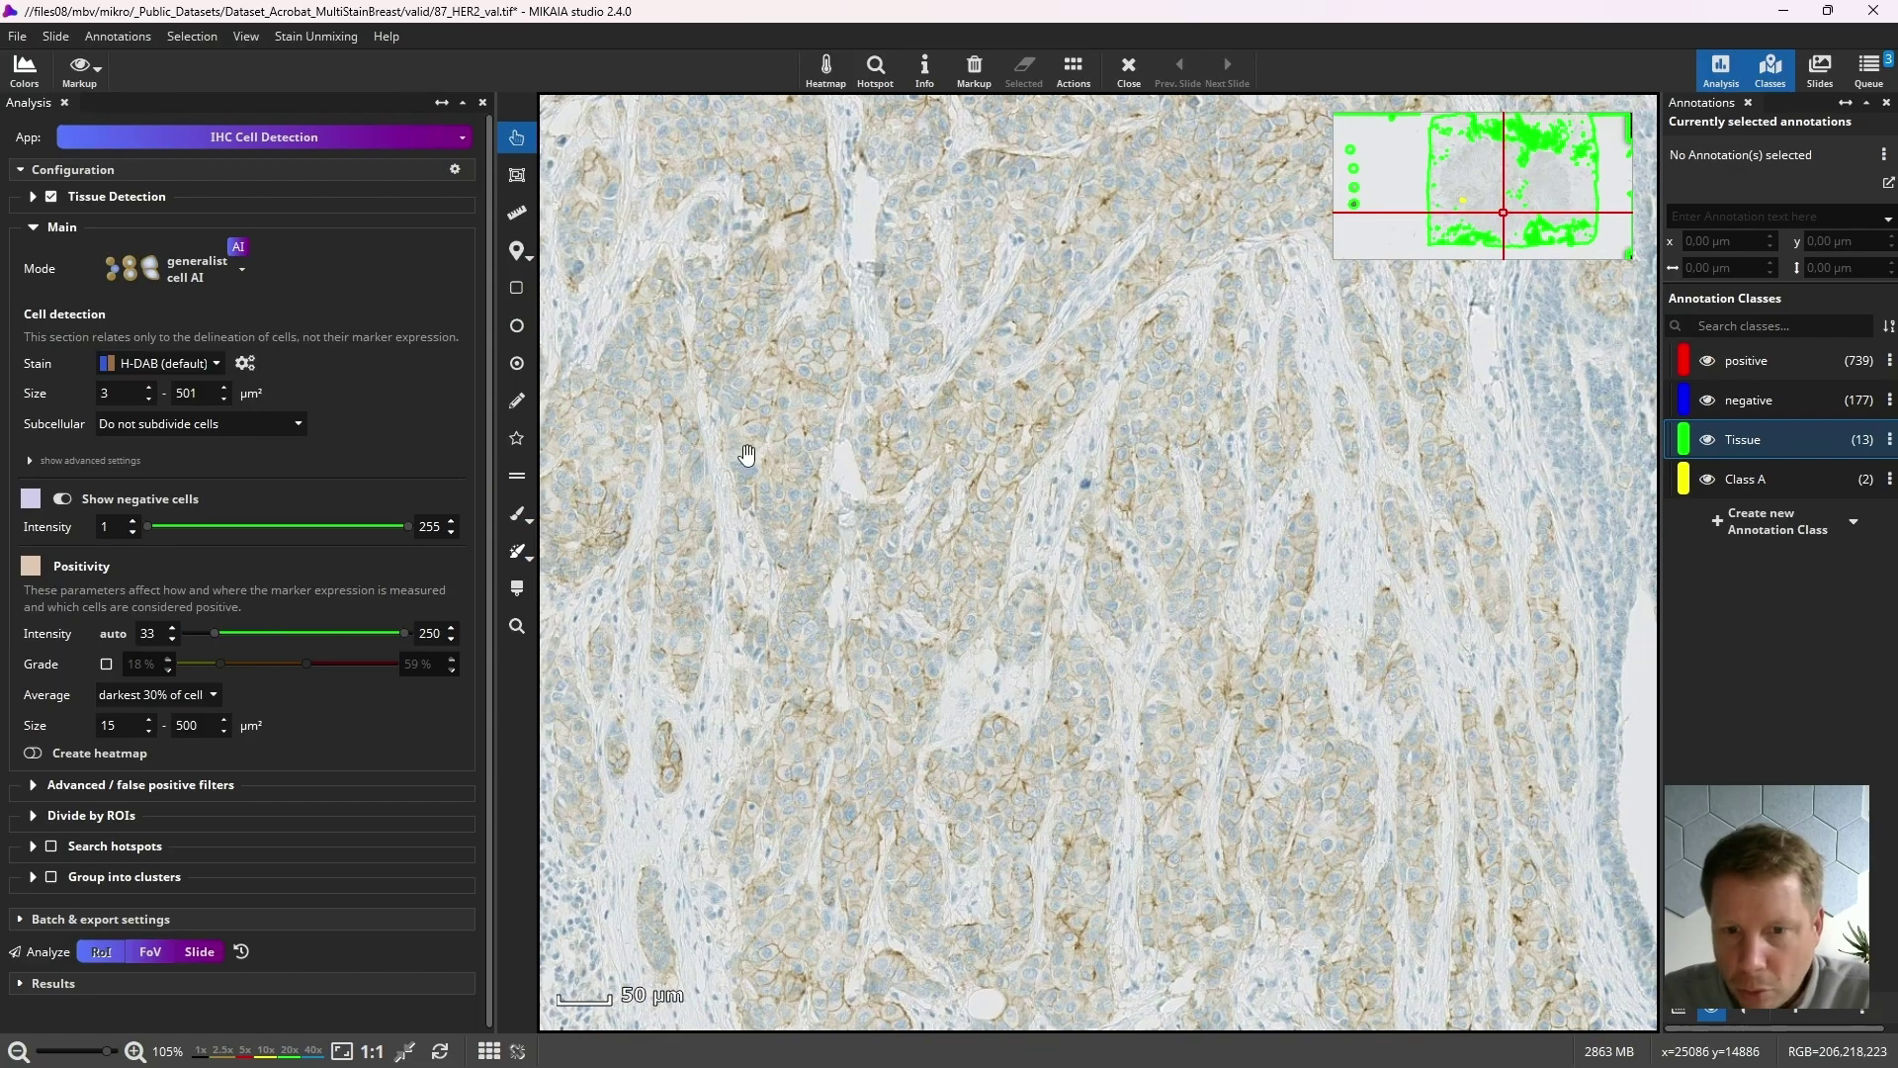
pyautogui.scroll(2, 879, 438)
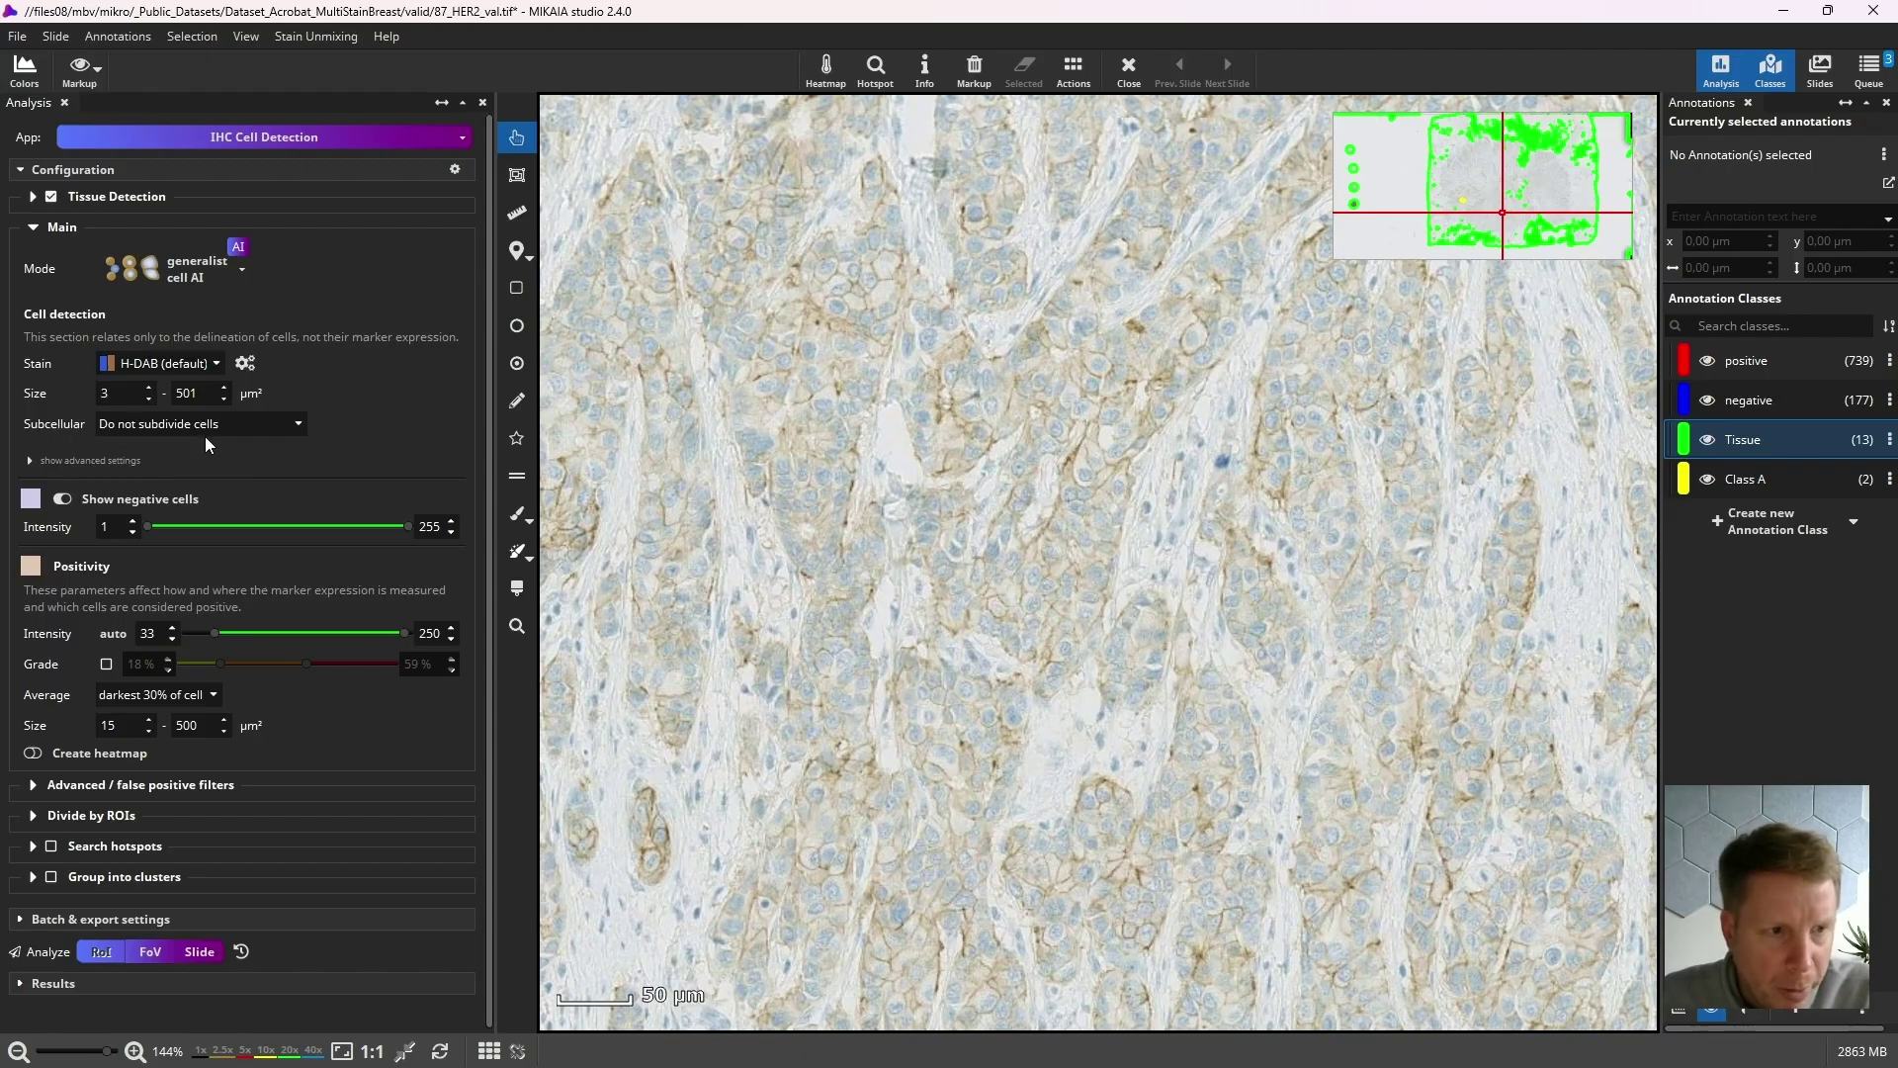
# Try a lower intensity limit of 19 for negative cells, and reset it to 1.
pyautogui.scroll(-1, 209, 425)
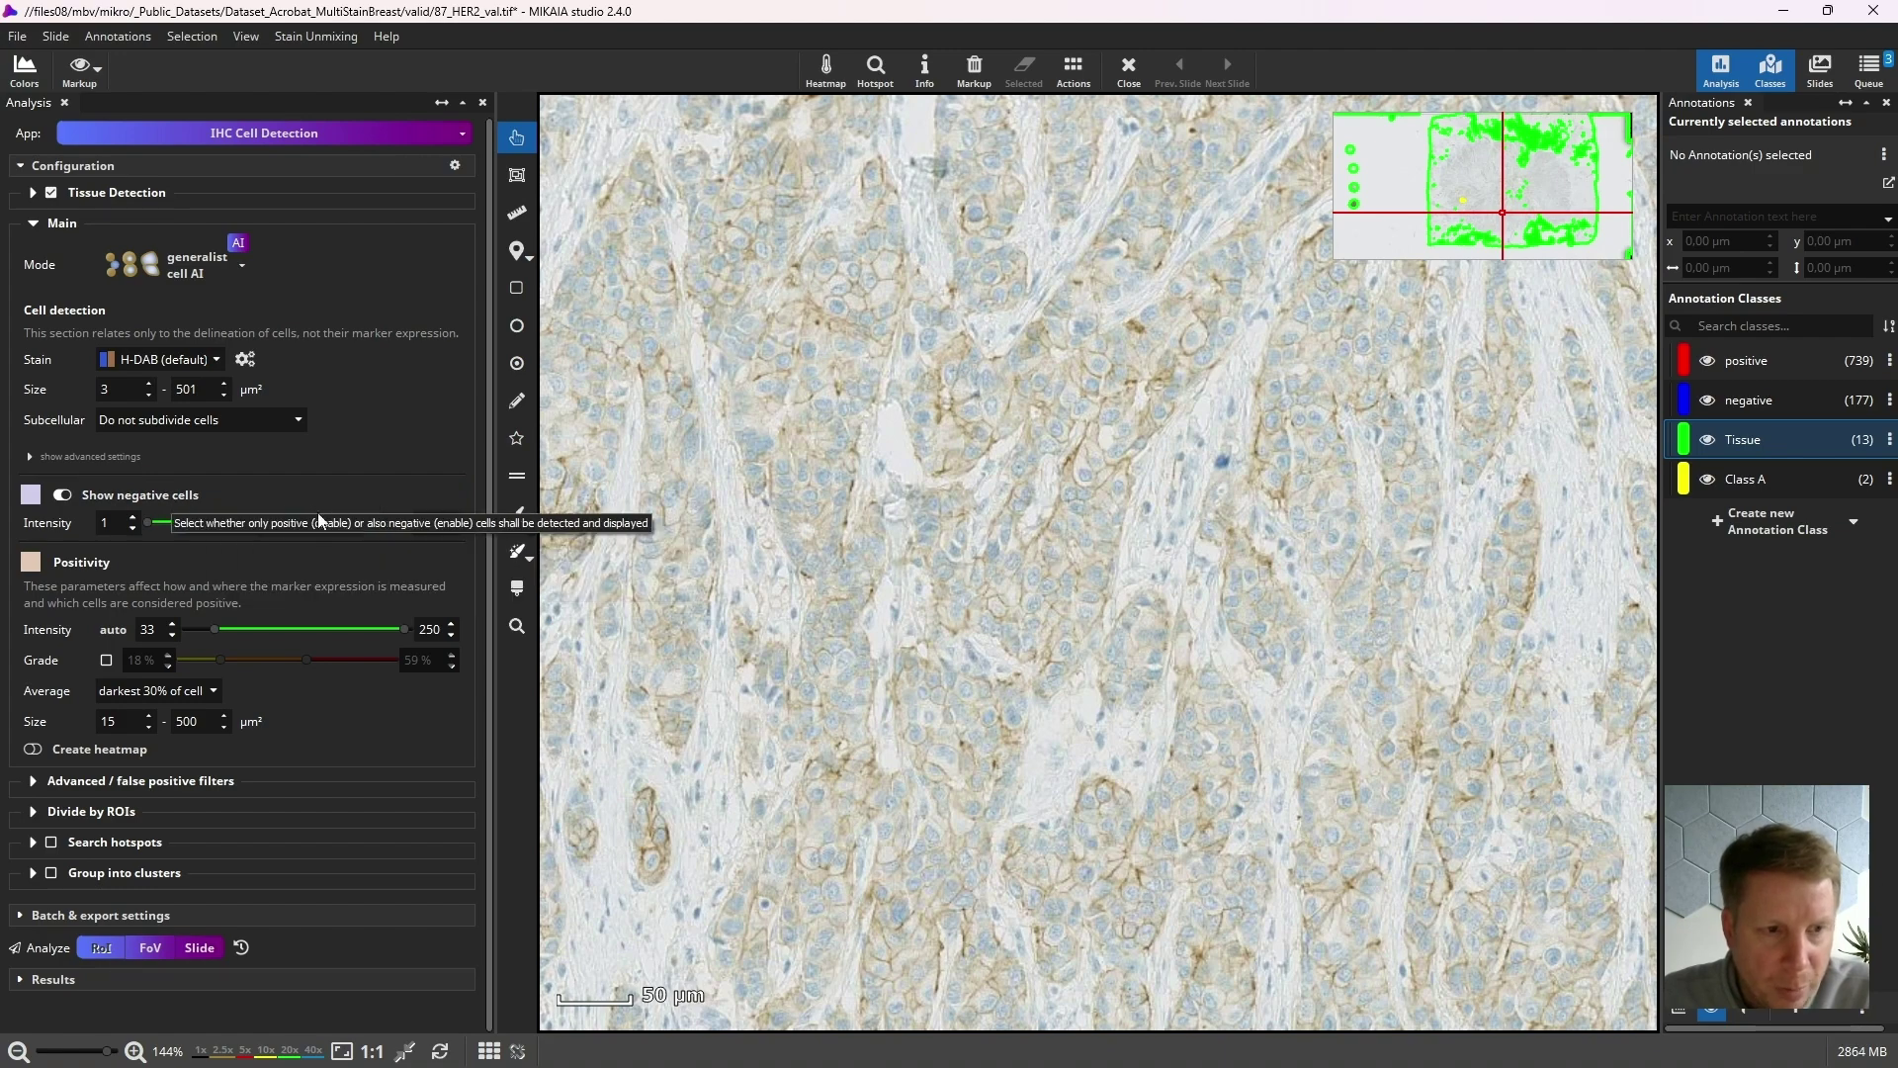
pyautogui.click(178, 525)
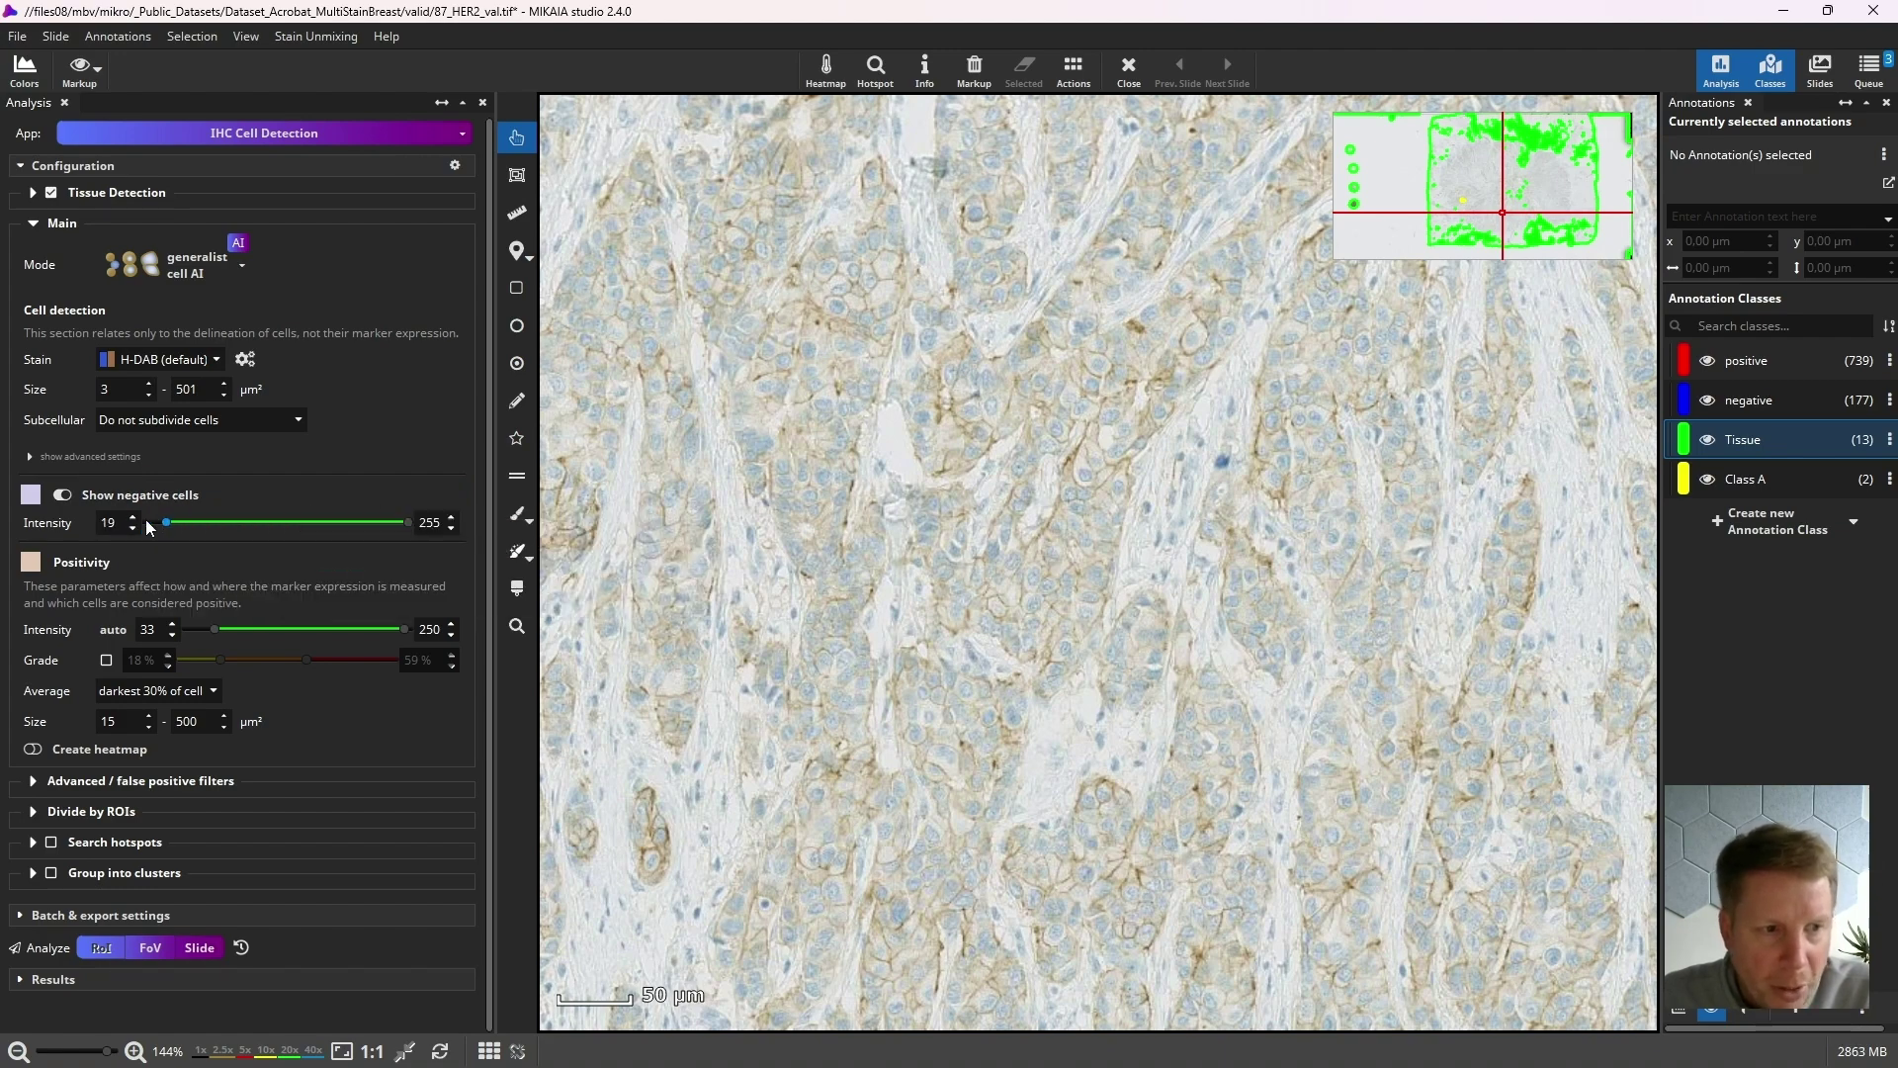
pyautogui.click(142, 522)
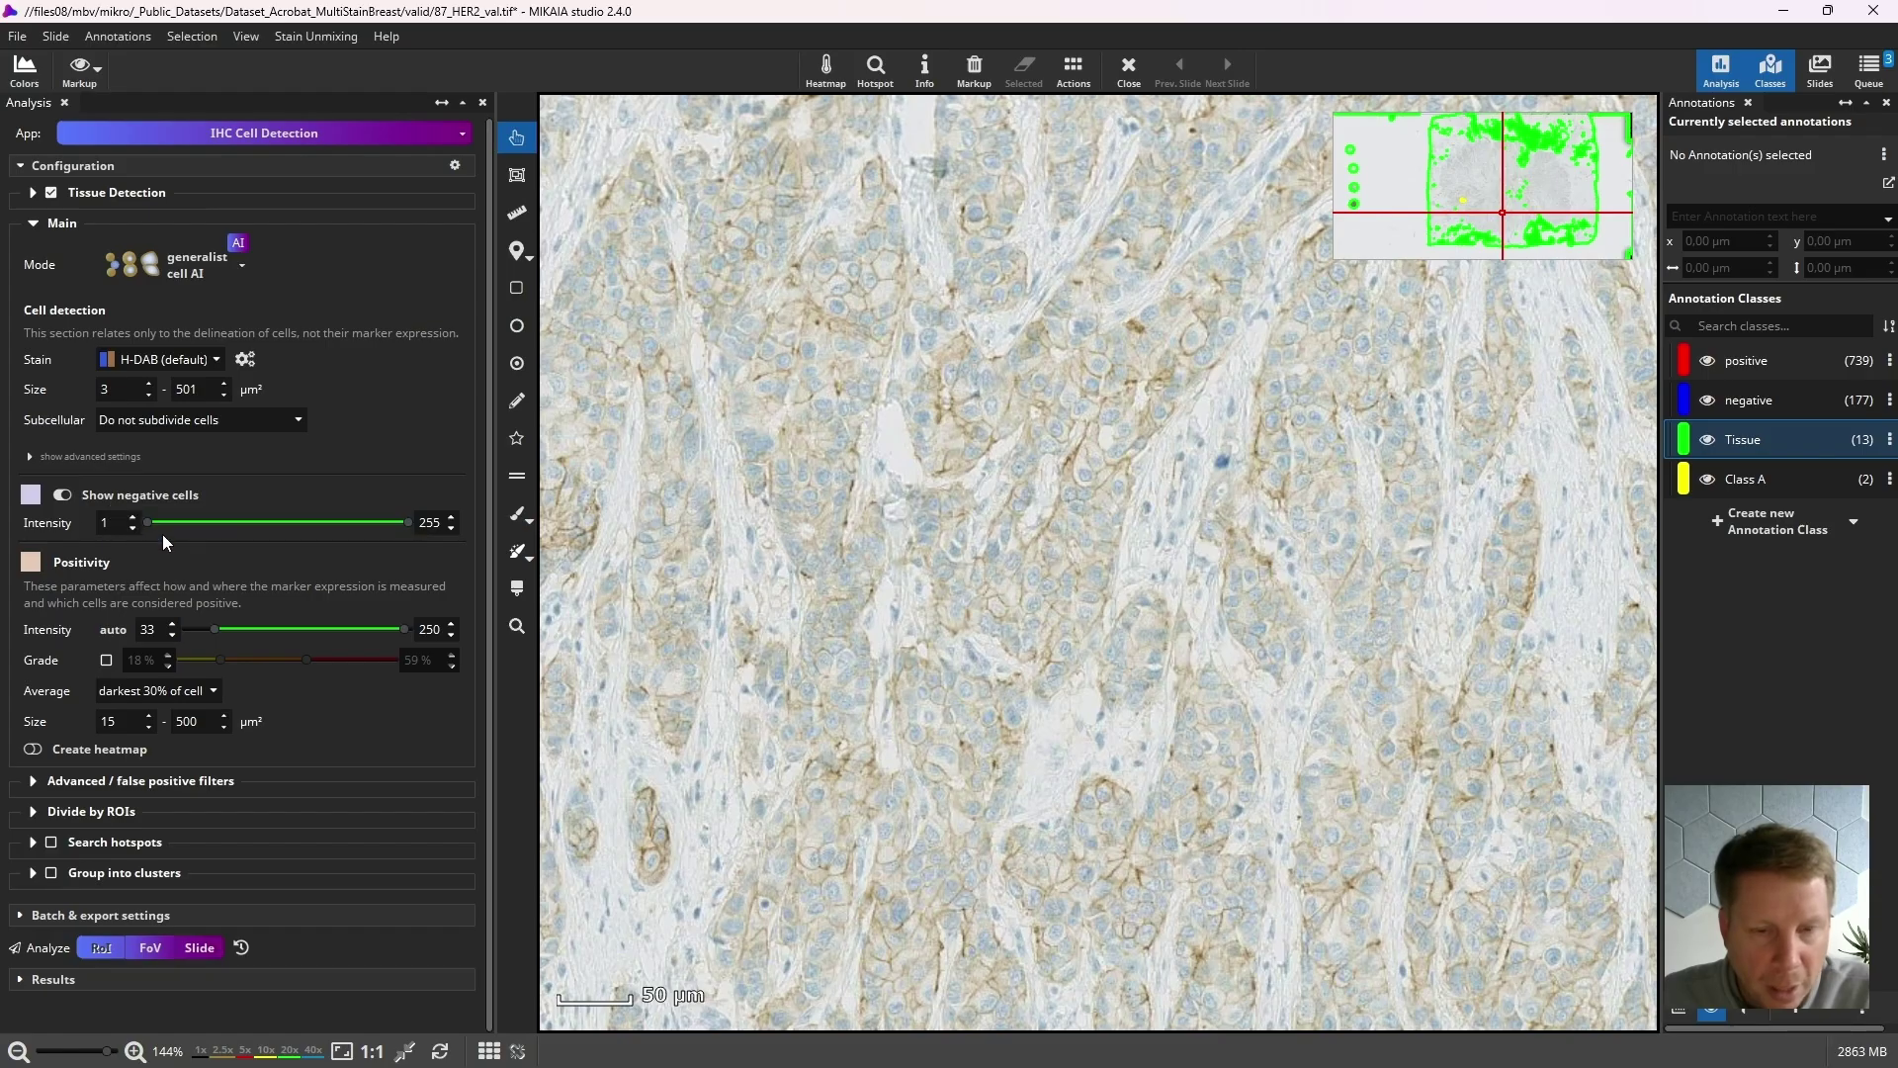
# Set the positivity intensity range to 45–255.
pyautogui.moveTo(763, 526); pyautogui.dragTo(747, 463)
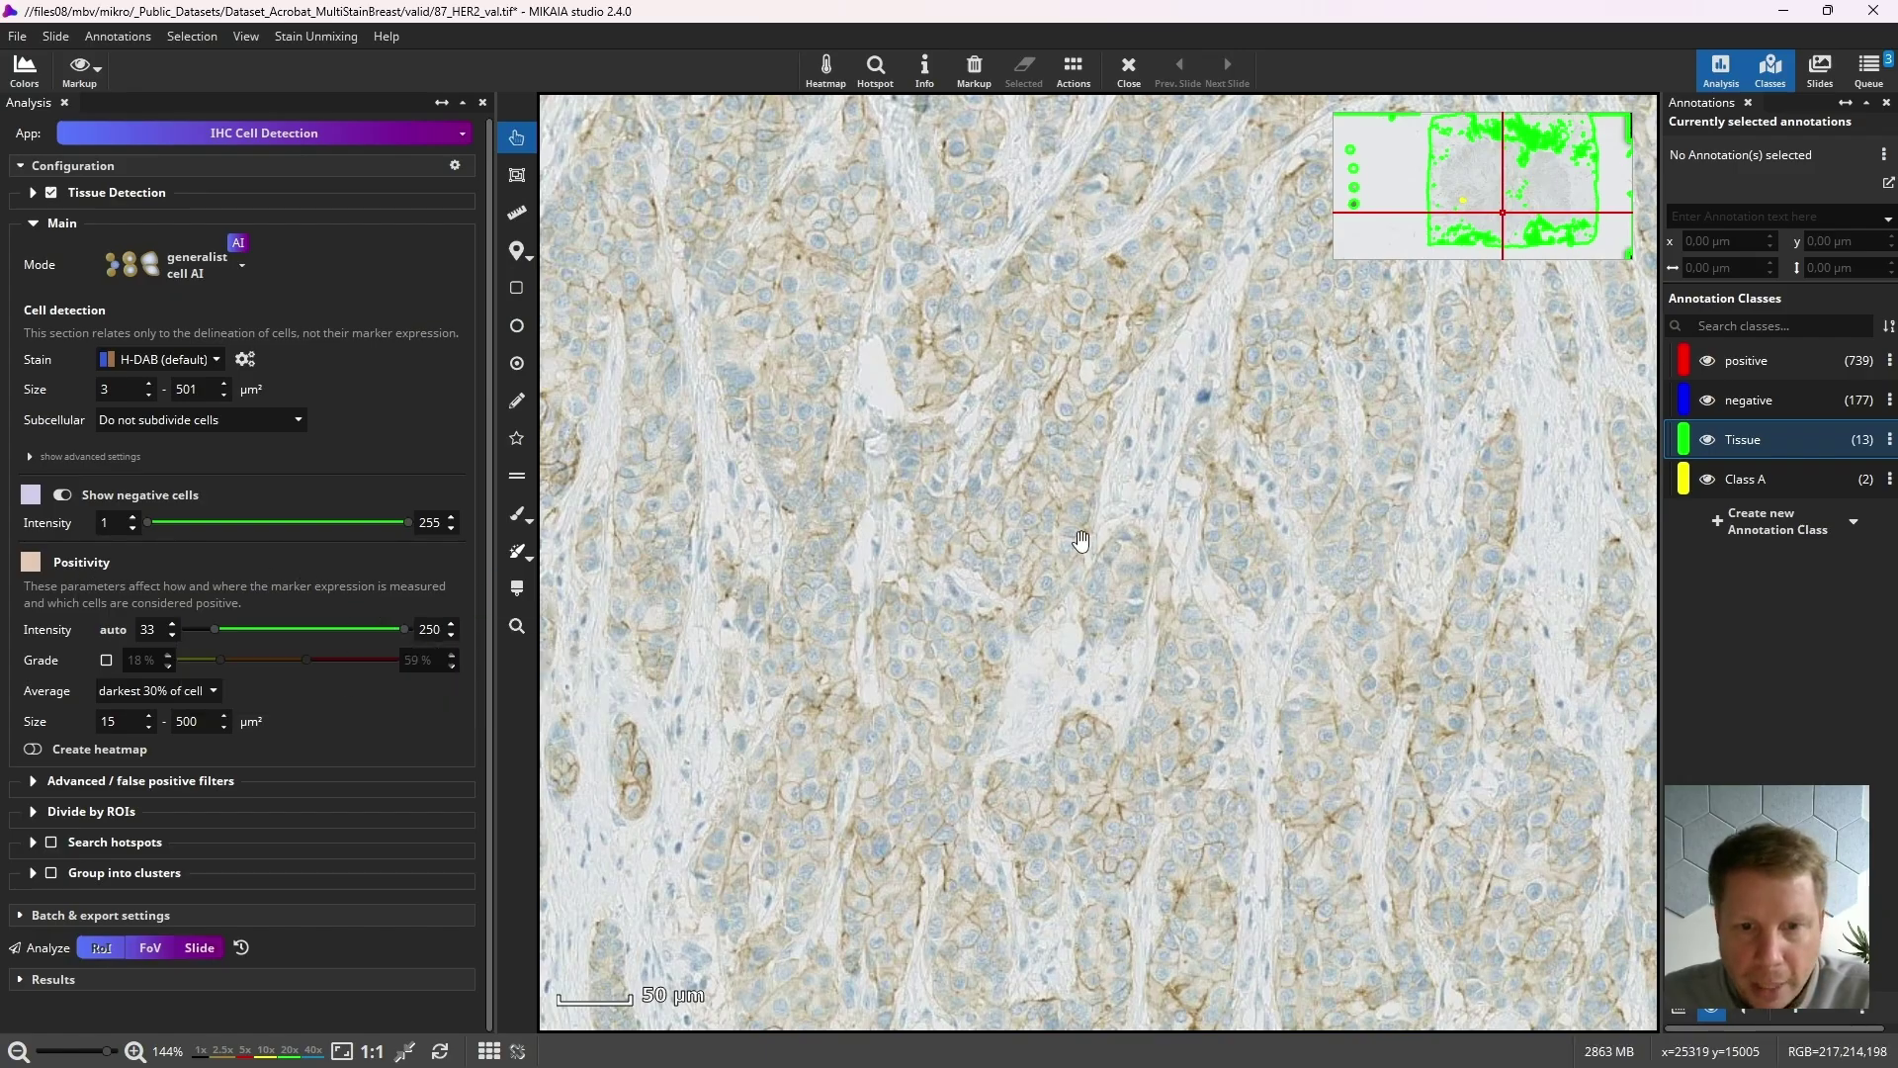
pyautogui.moveTo(950, 549); pyautogui.dragTo(911, 524)
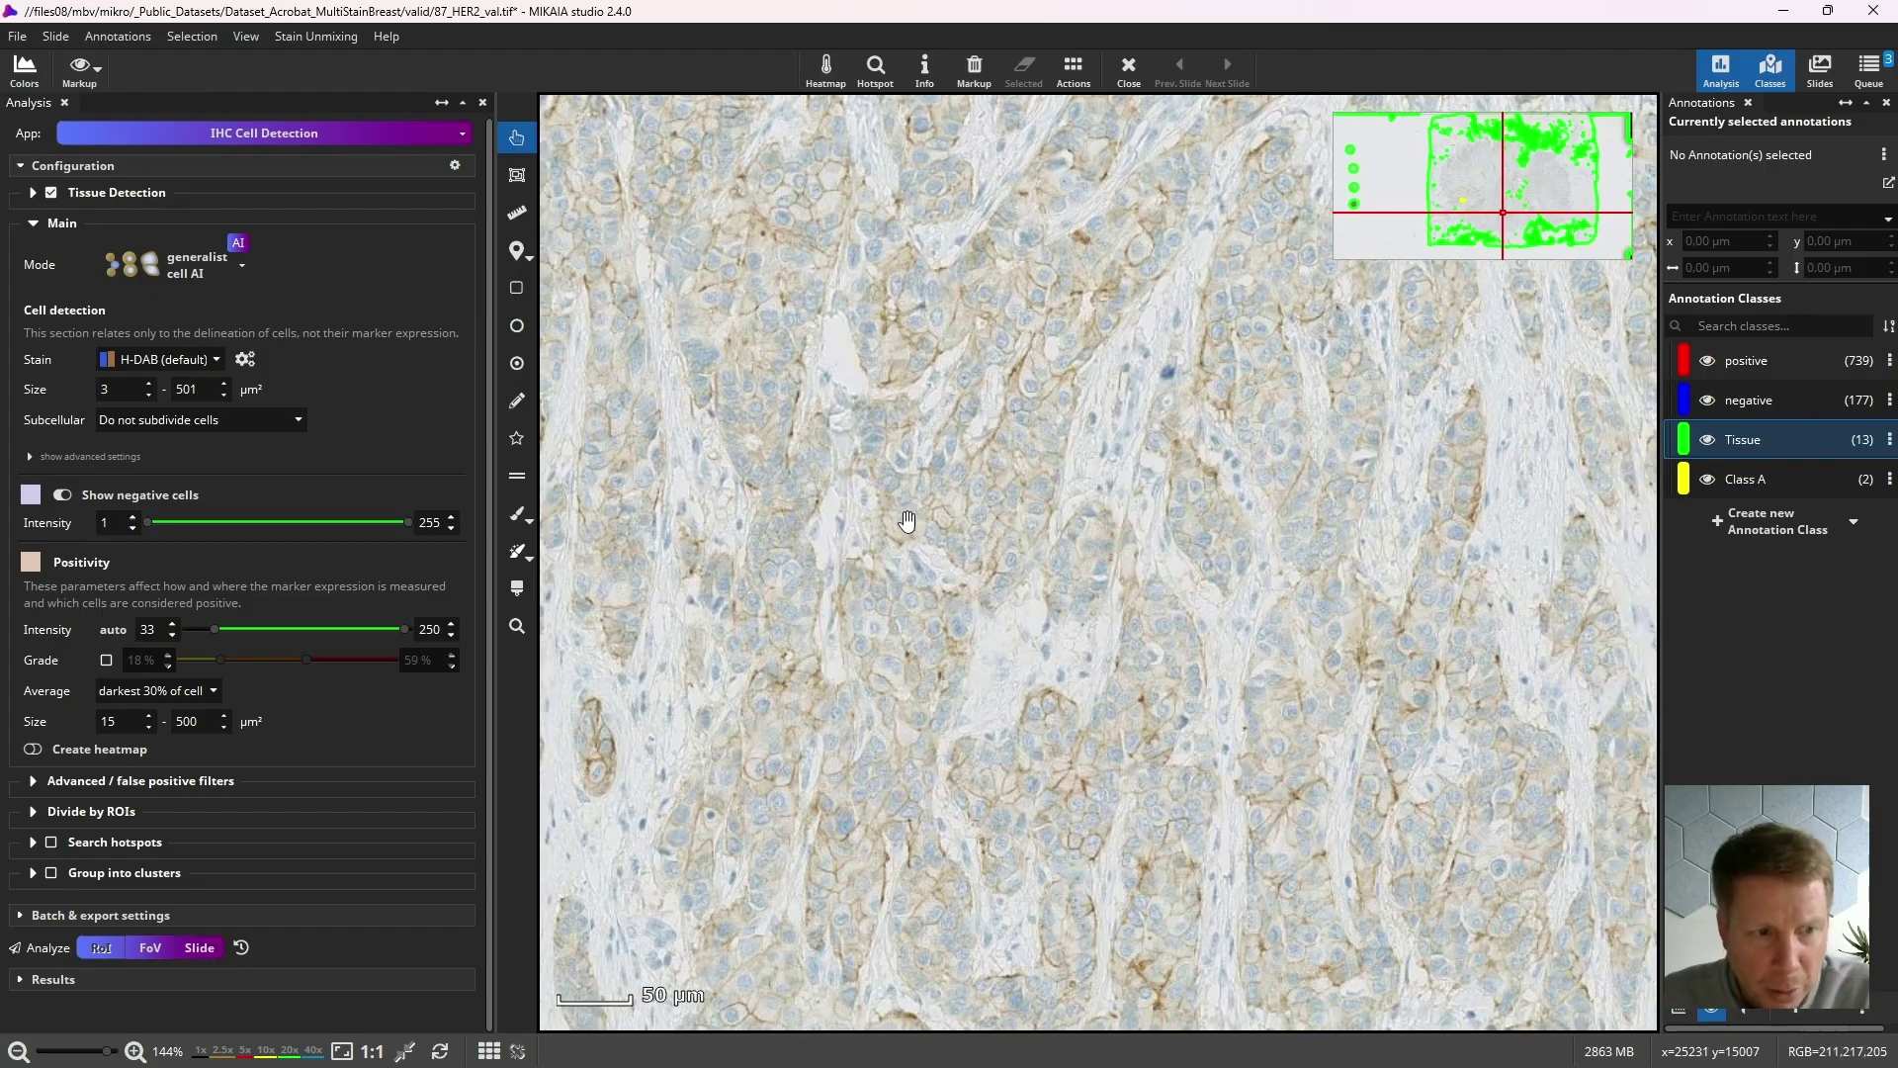
pyautogui.moveTo(216, 627); pyautogui.dragTo(255, 637)
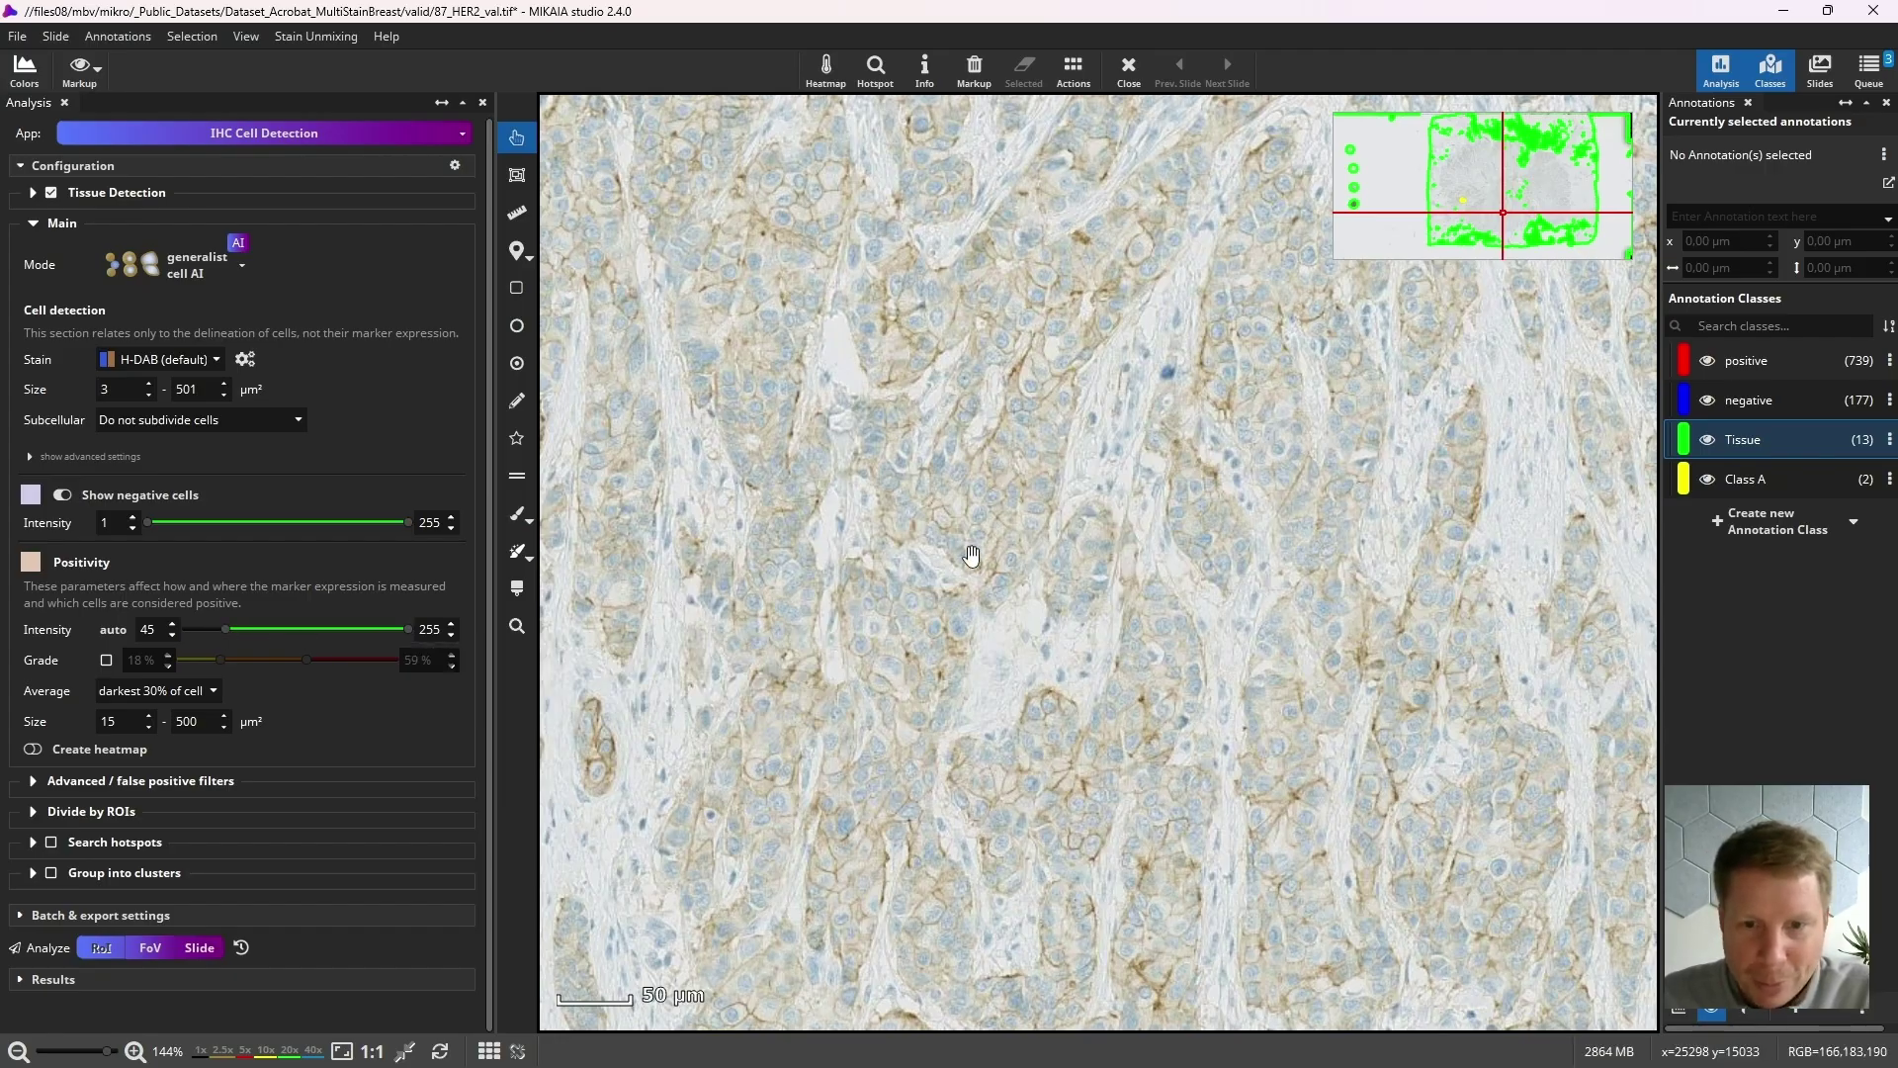
pyautogui.press('Right')
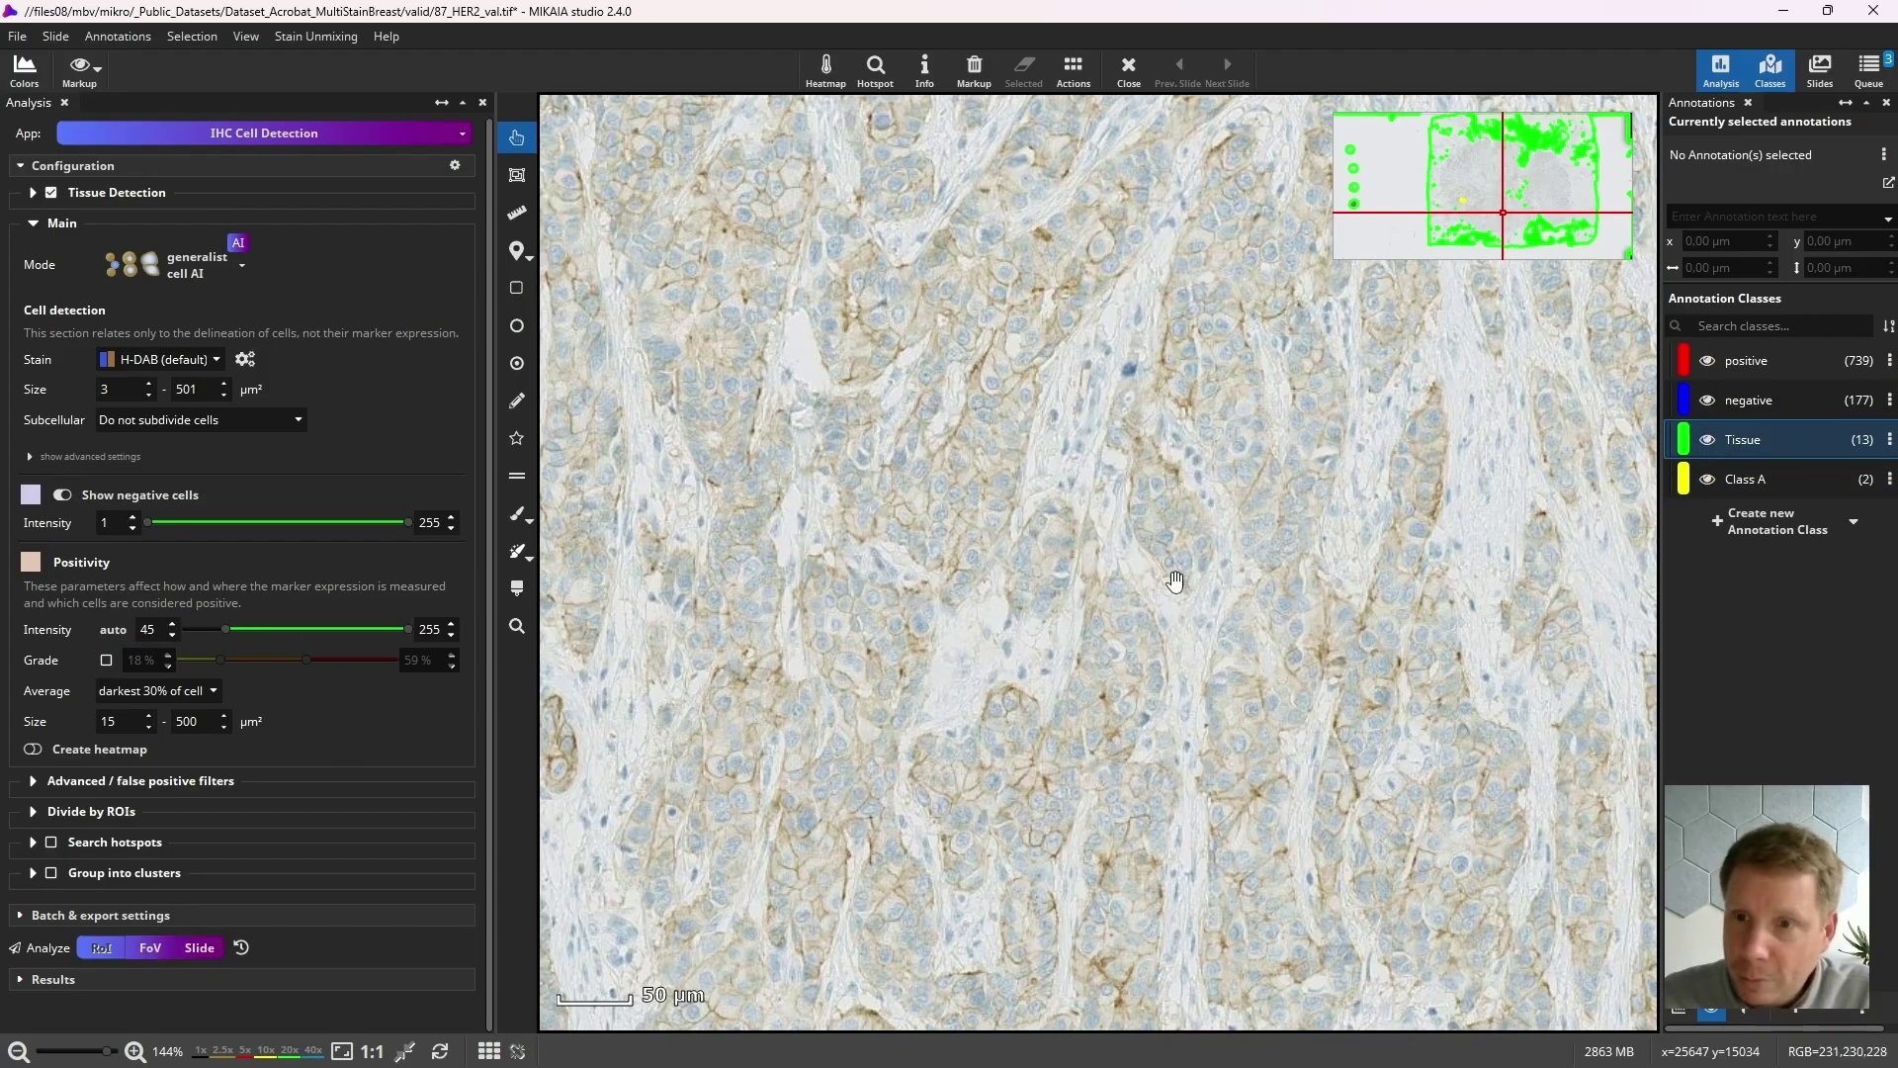
# Locate a detected positive cell in the annotated regions and examine its Hematoxylin and DAB values.
pyautogui.click(1833, 361)
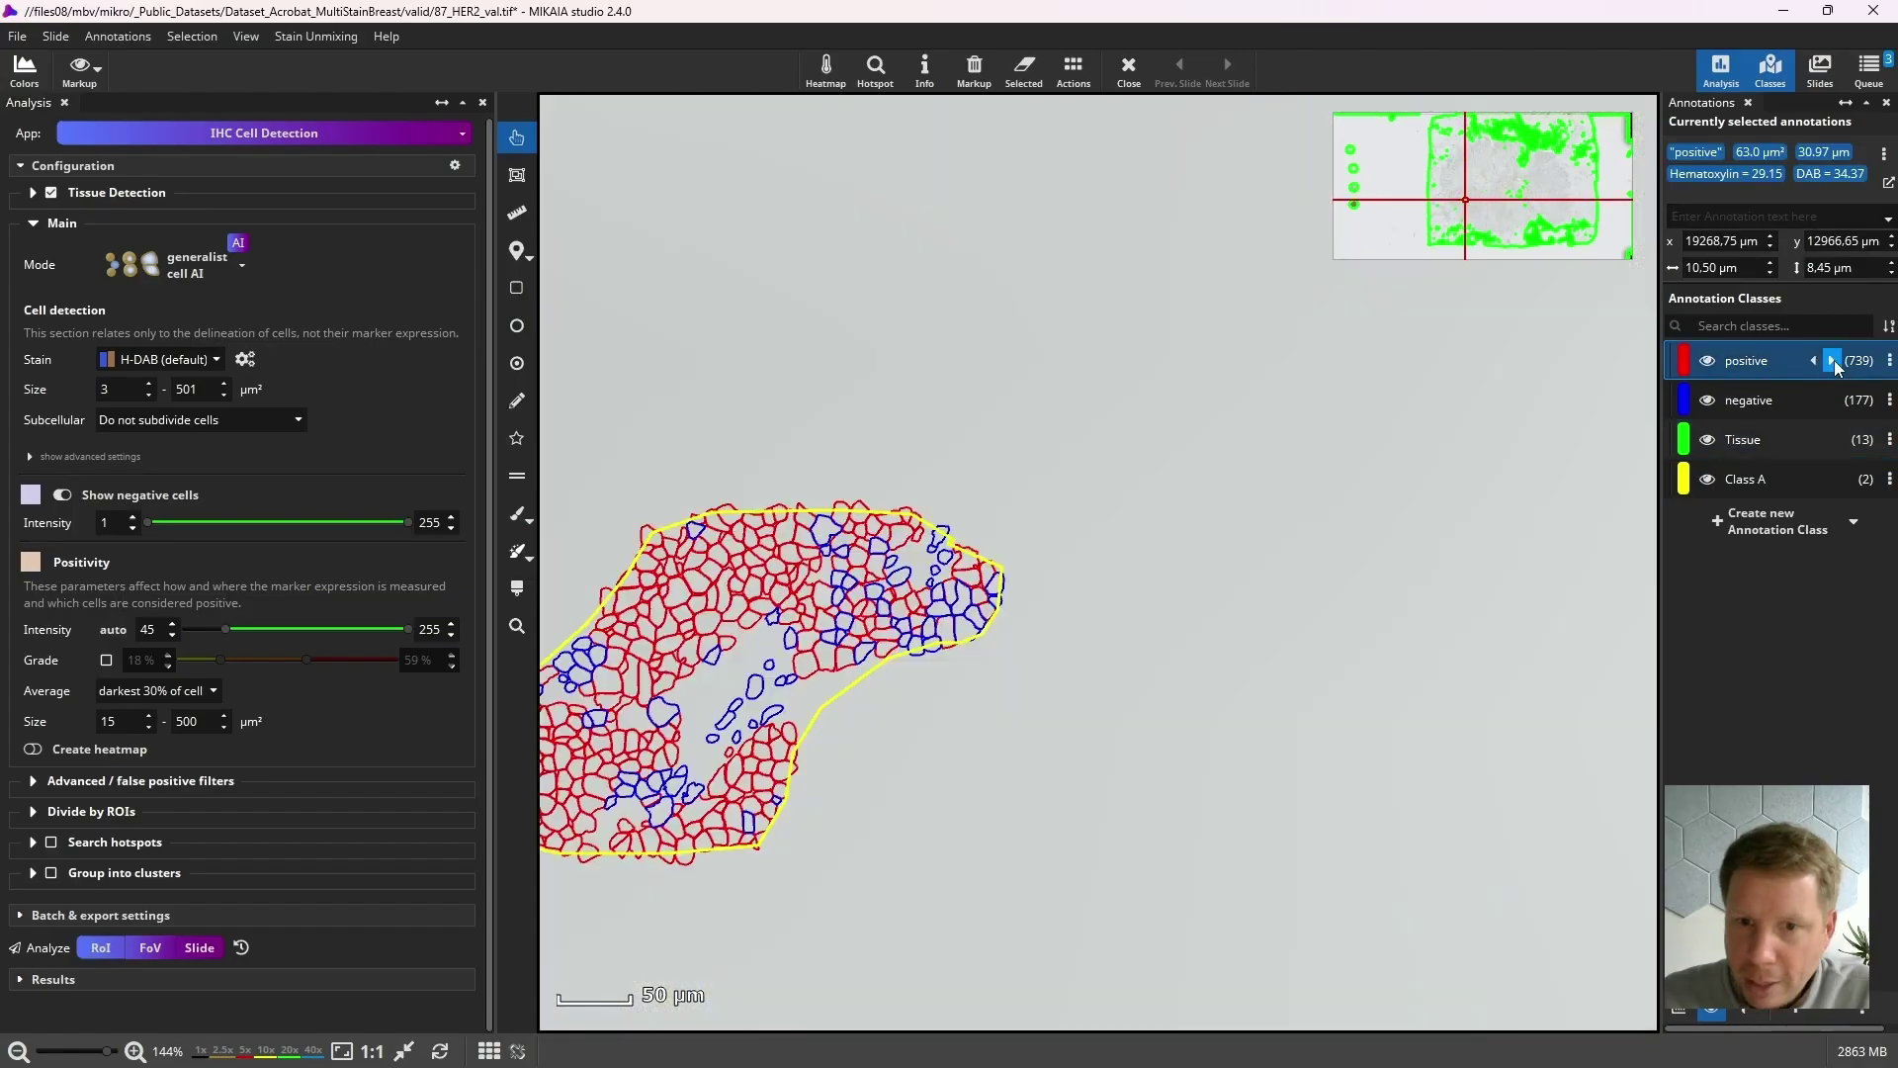
pyautogui.scroll(2, 1117, 492)
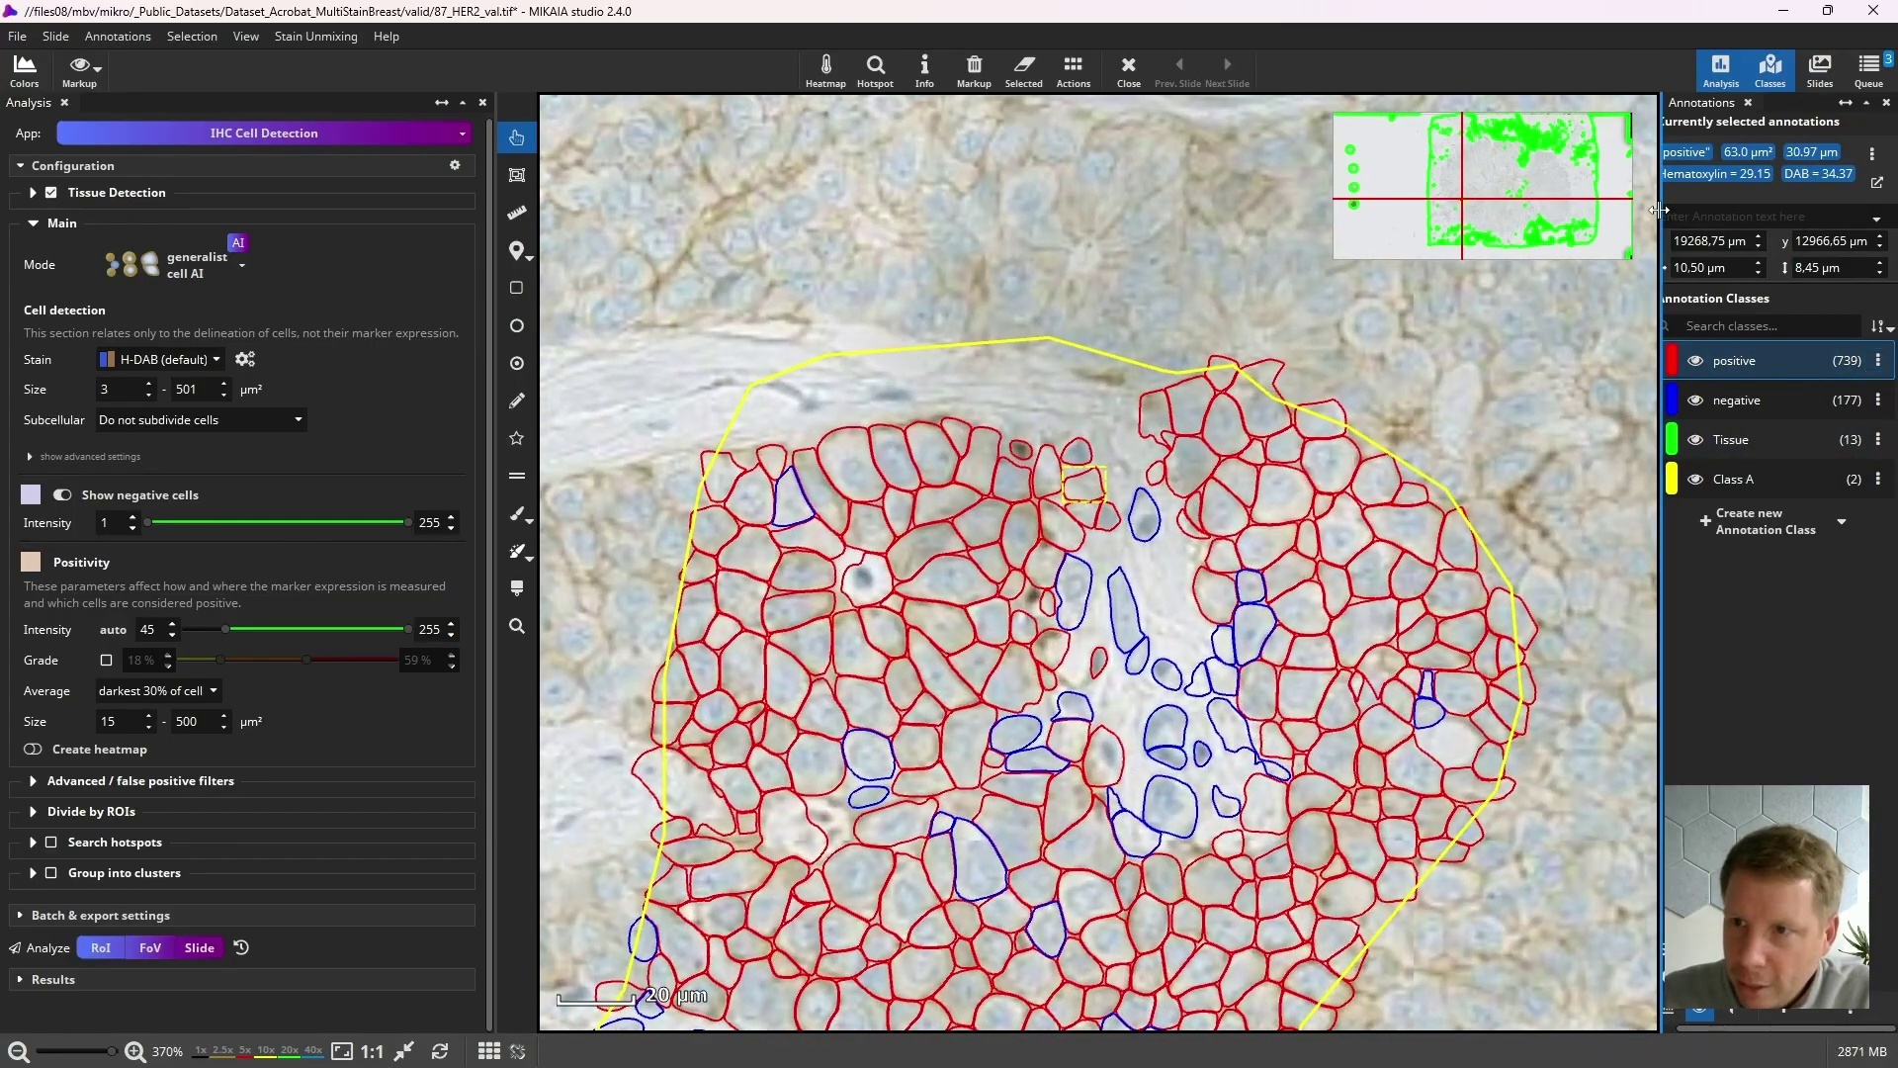
pyautogui.moveTo(1663, 207); pyautogui.dragTo(1591, 203)
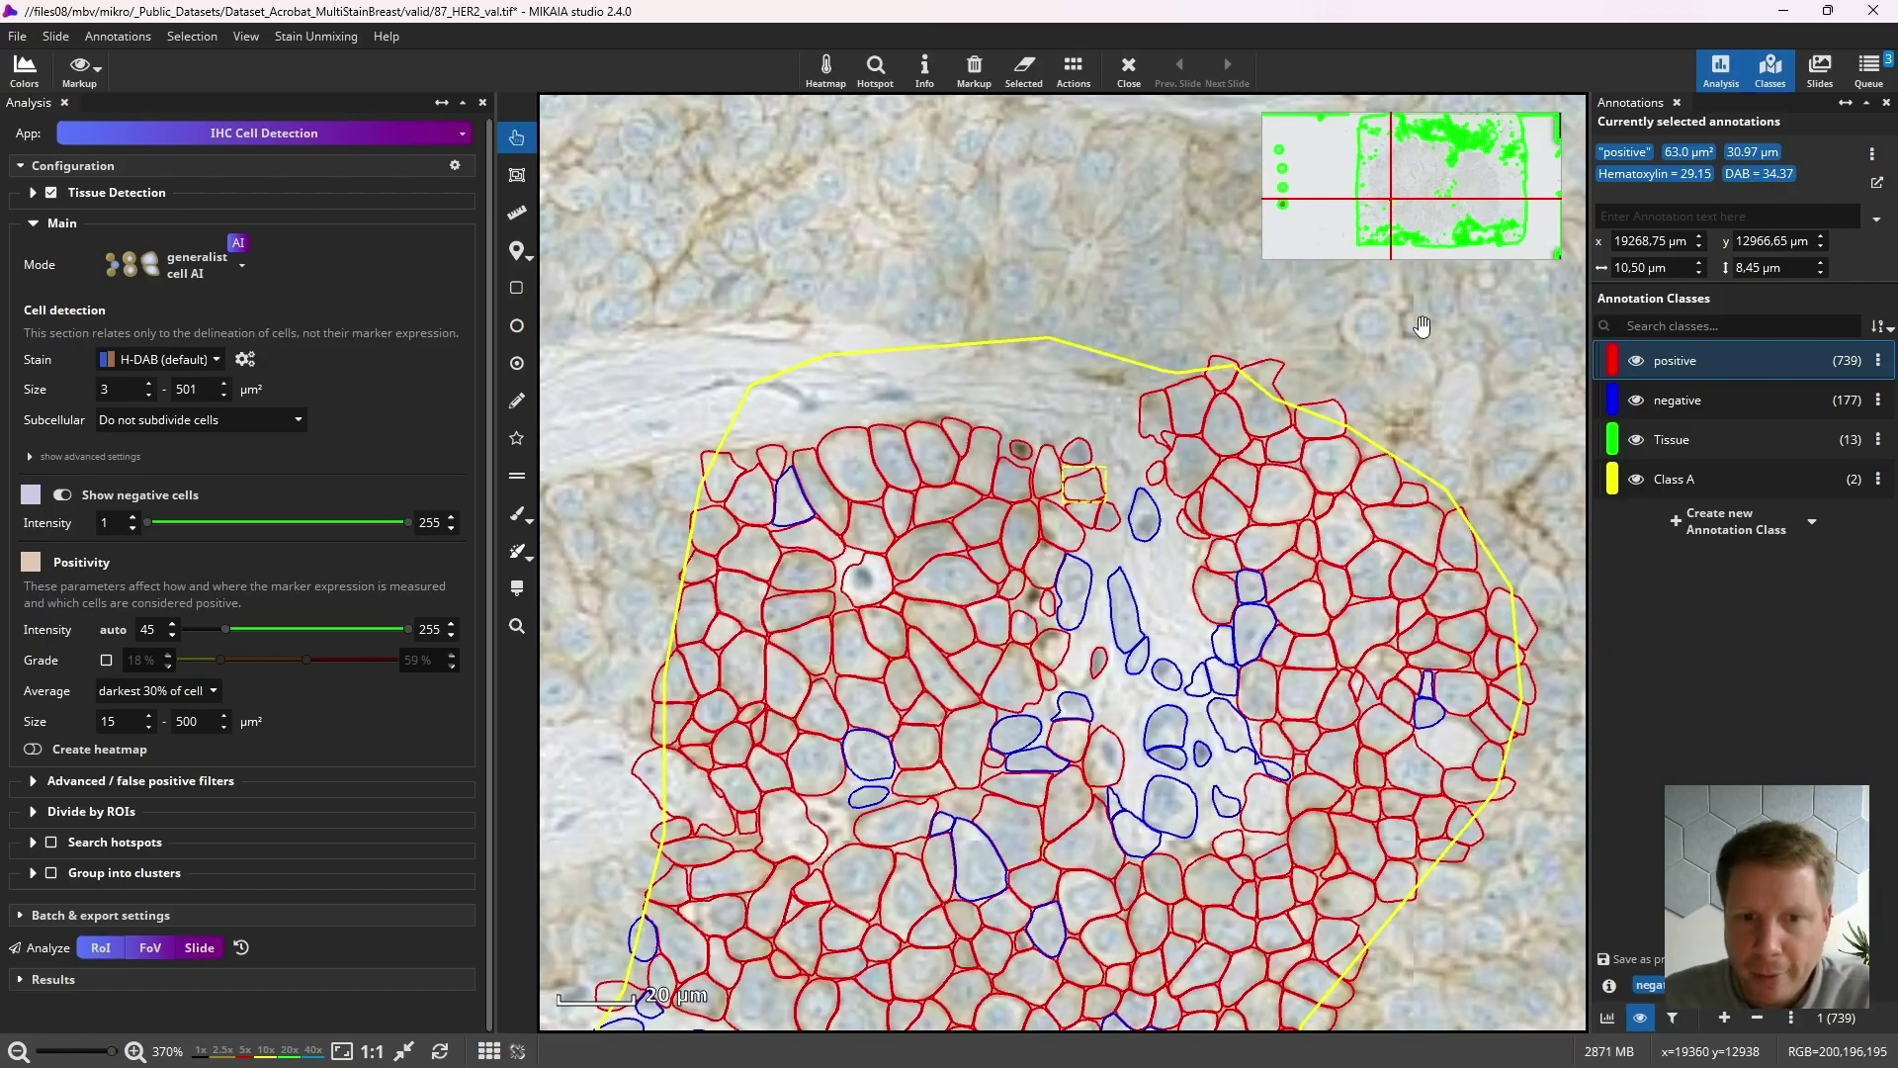
pyautogui.moveTo(1426, 348); pyautogui.dragTo(1414, 313)
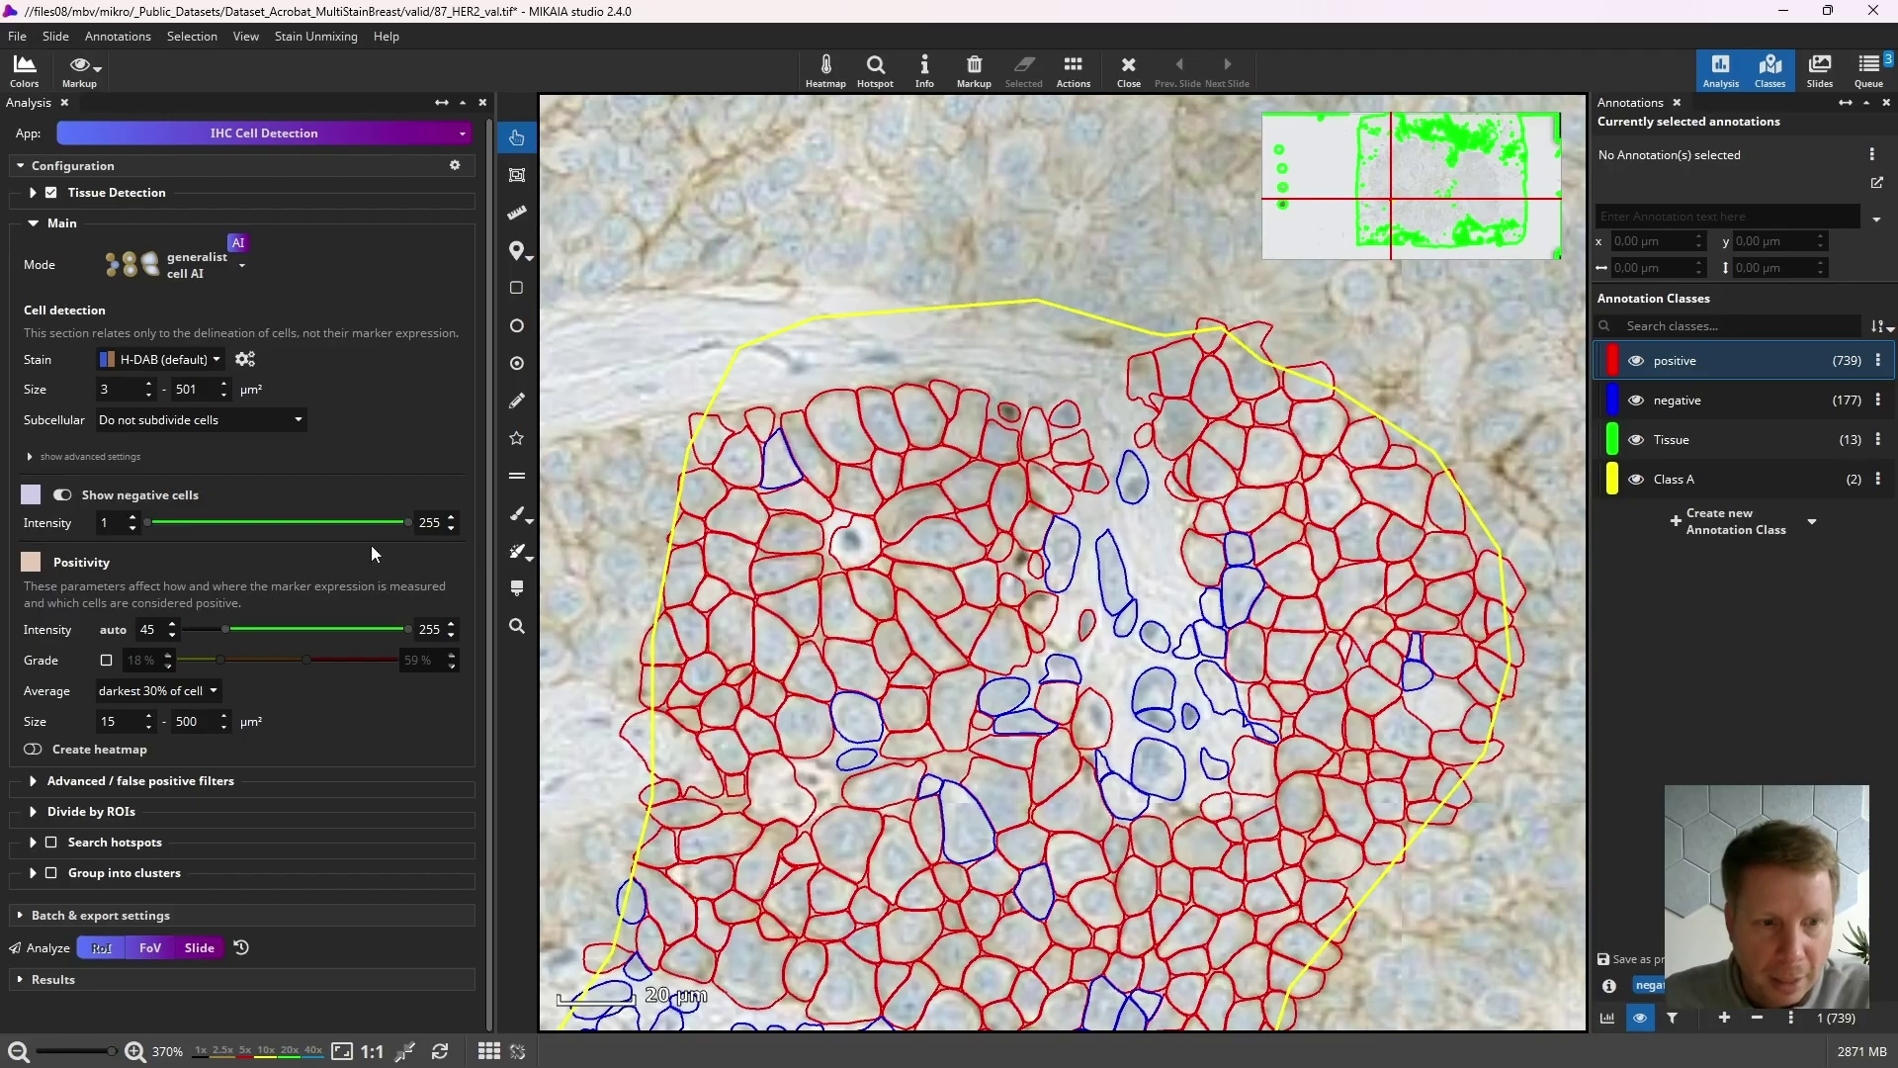
# Set the positivity intensity threshold to auto and remove all annotation classes with their annotations.
pyautogui.click(113, 632)
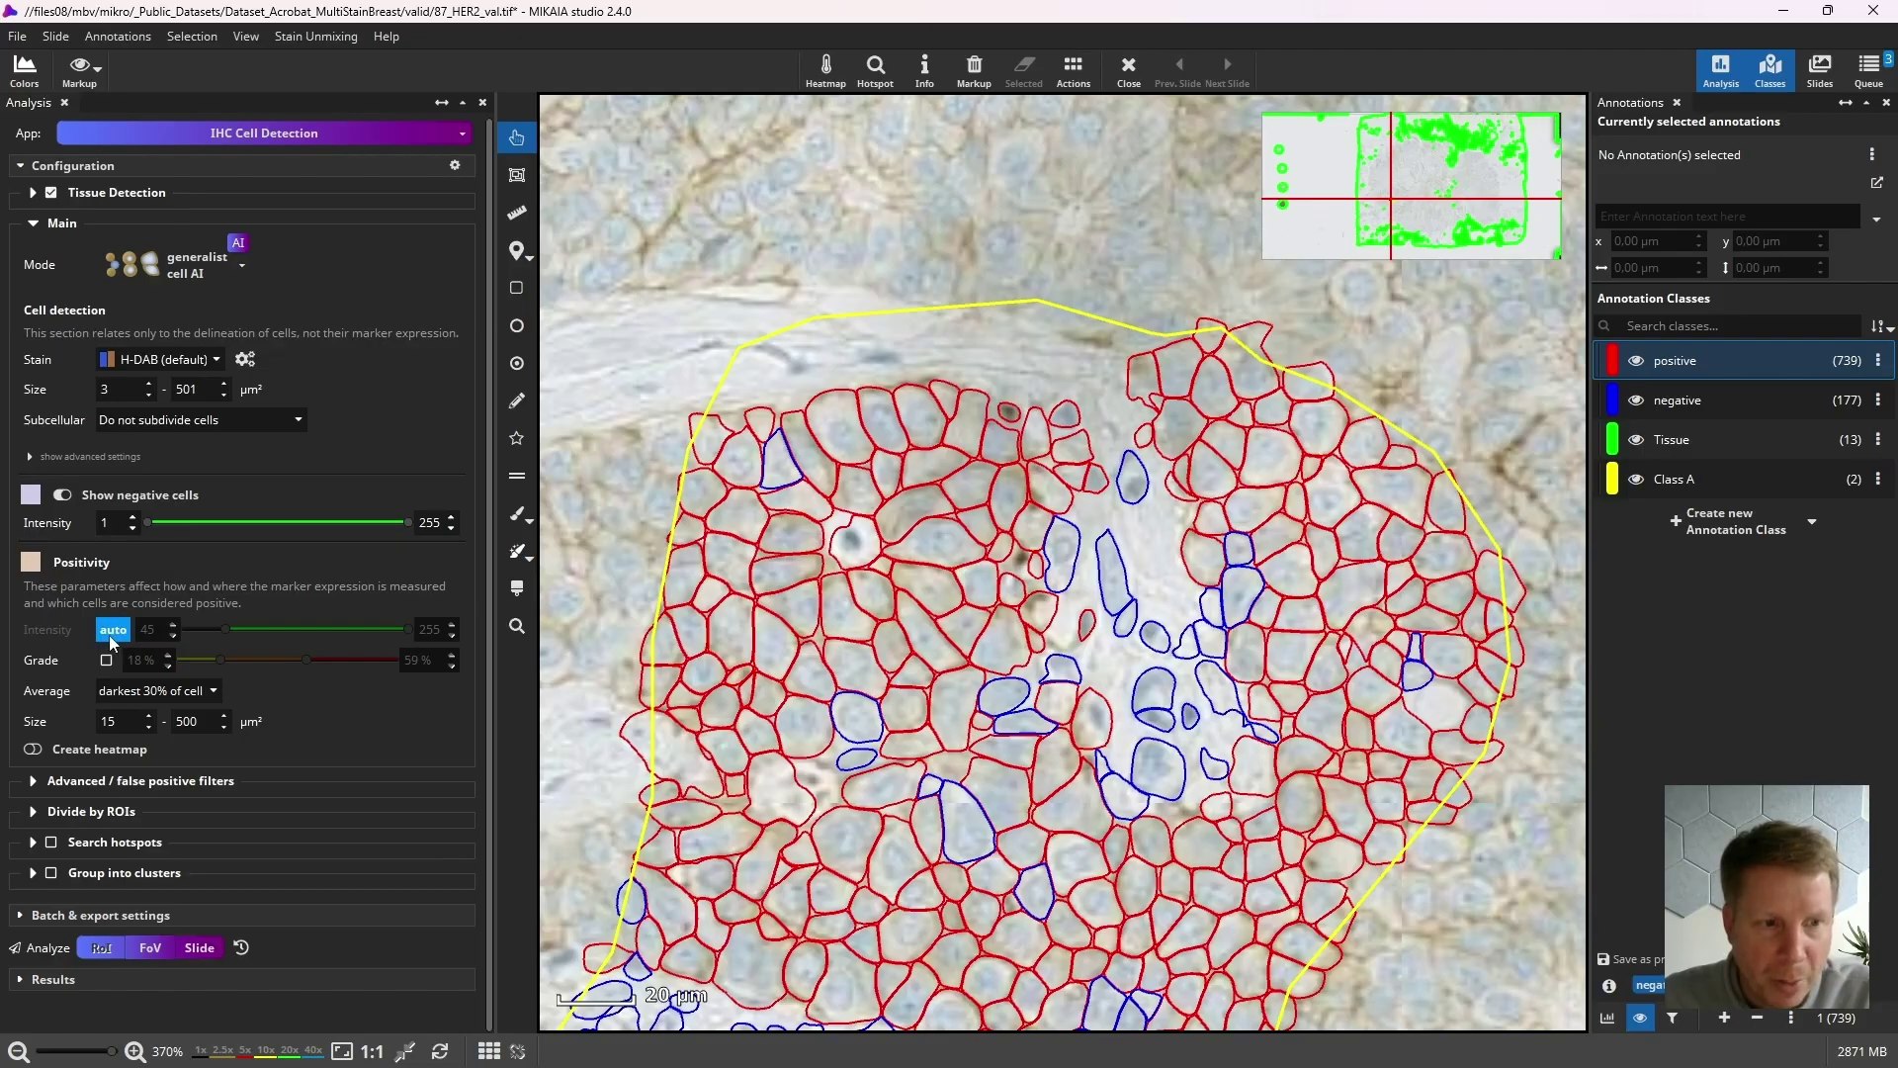
pyautogui.scroll(-5, 1119, 327)
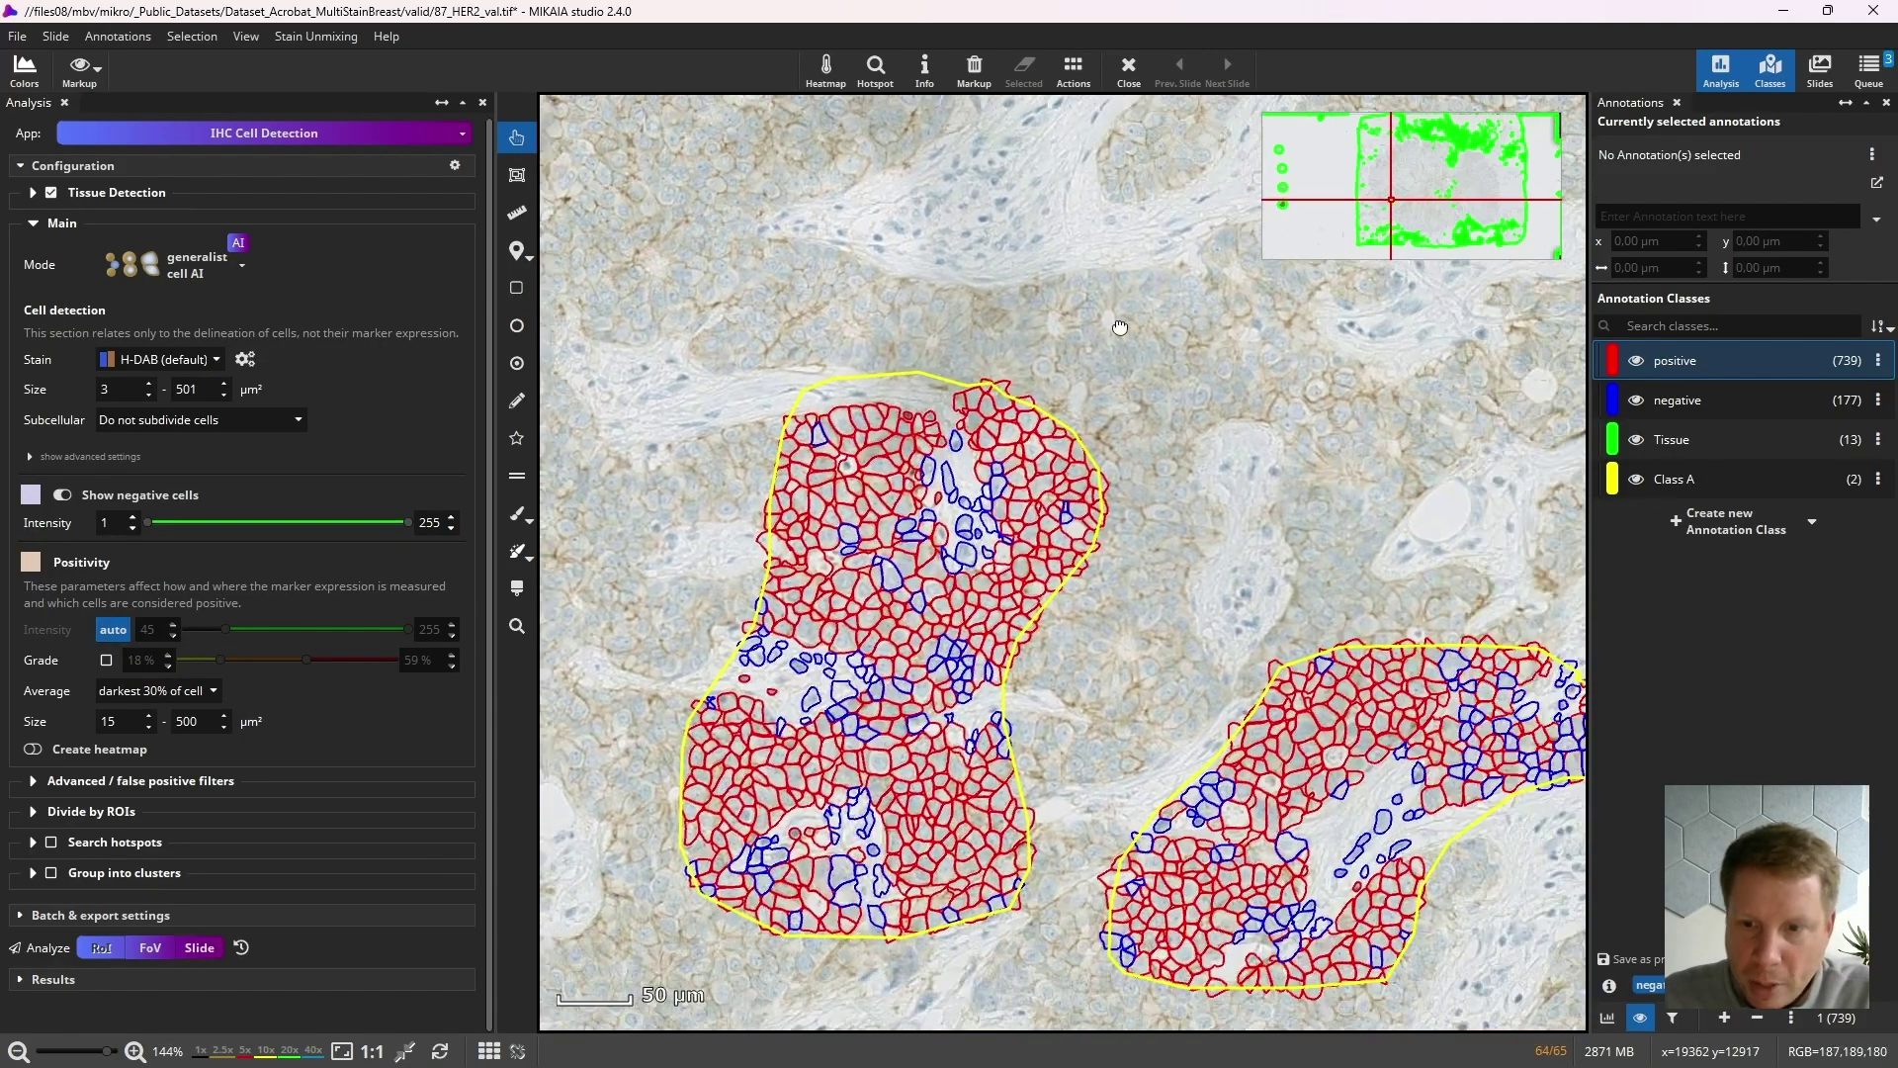
pyautogui.moveTo(1119, 327); pyautogui.dragTo(1052, 243)
pyautogui.click(974, 68)
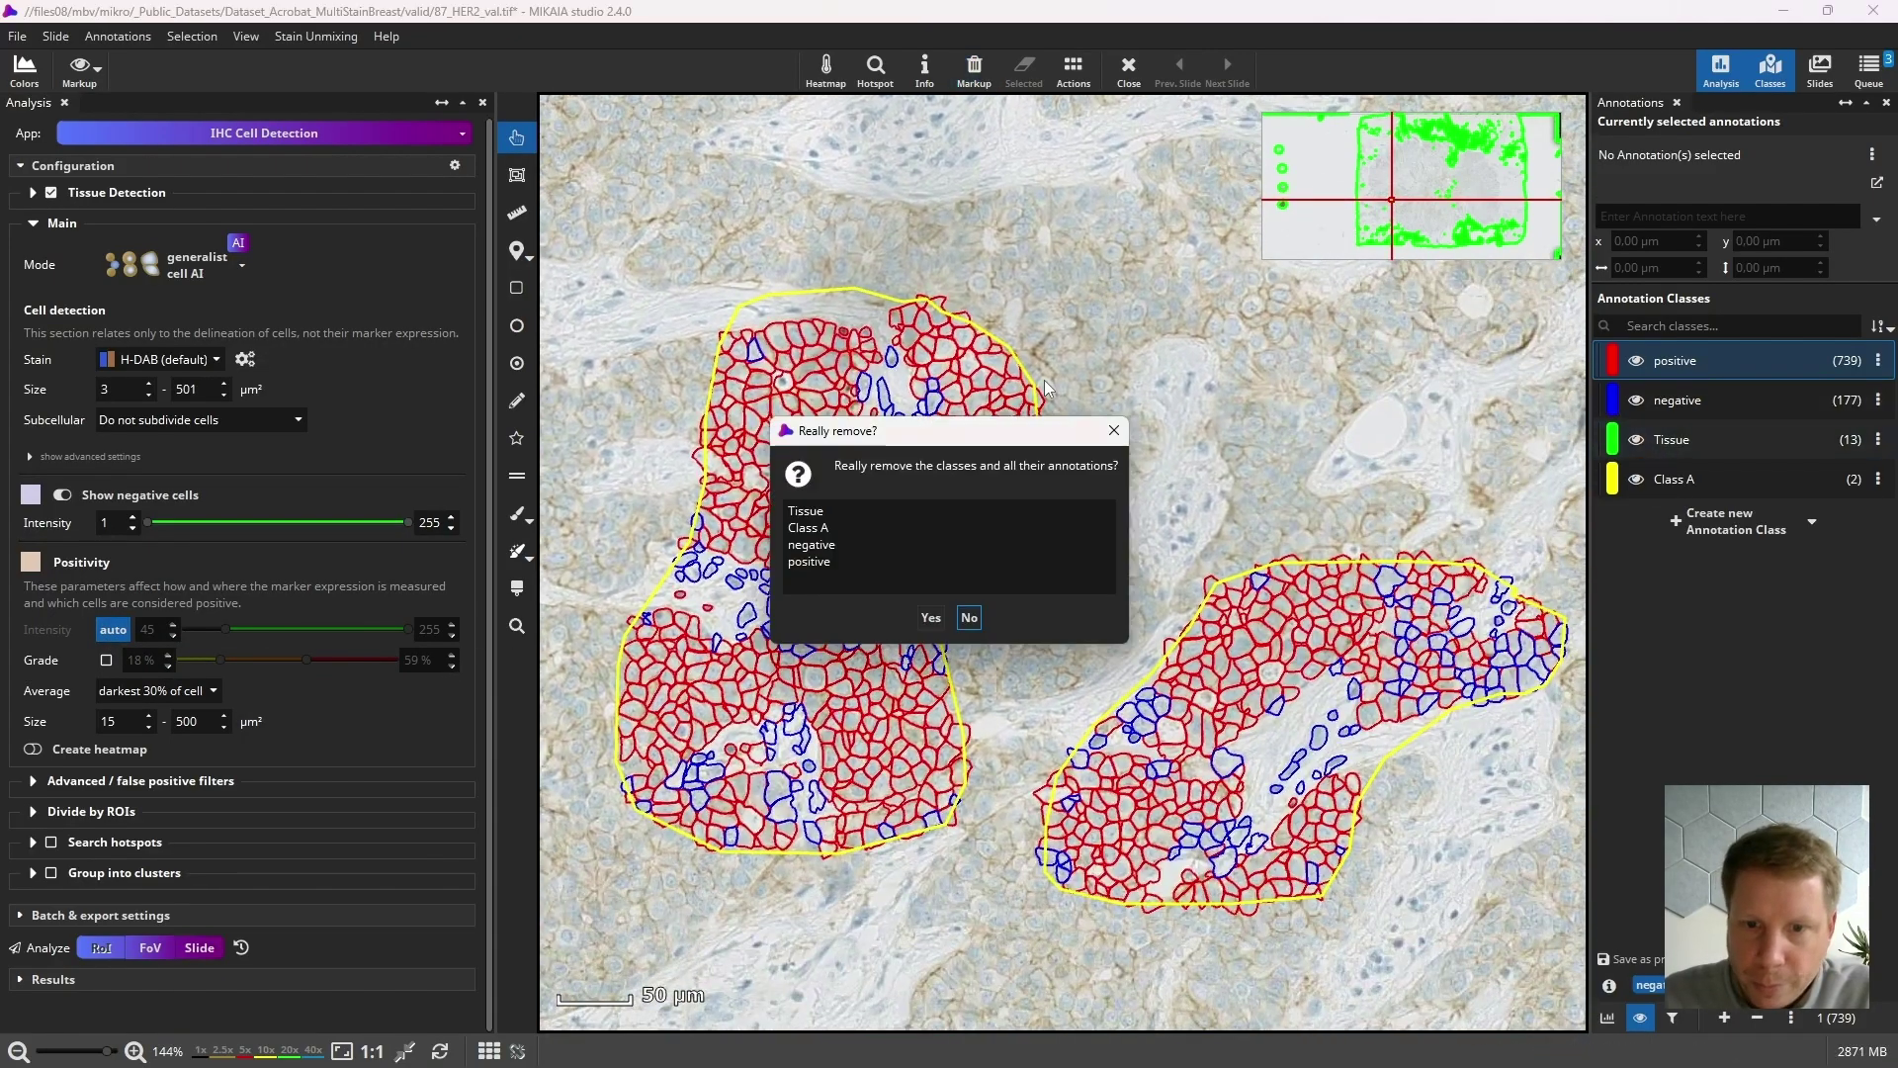
pyautogui.click(931, 618)
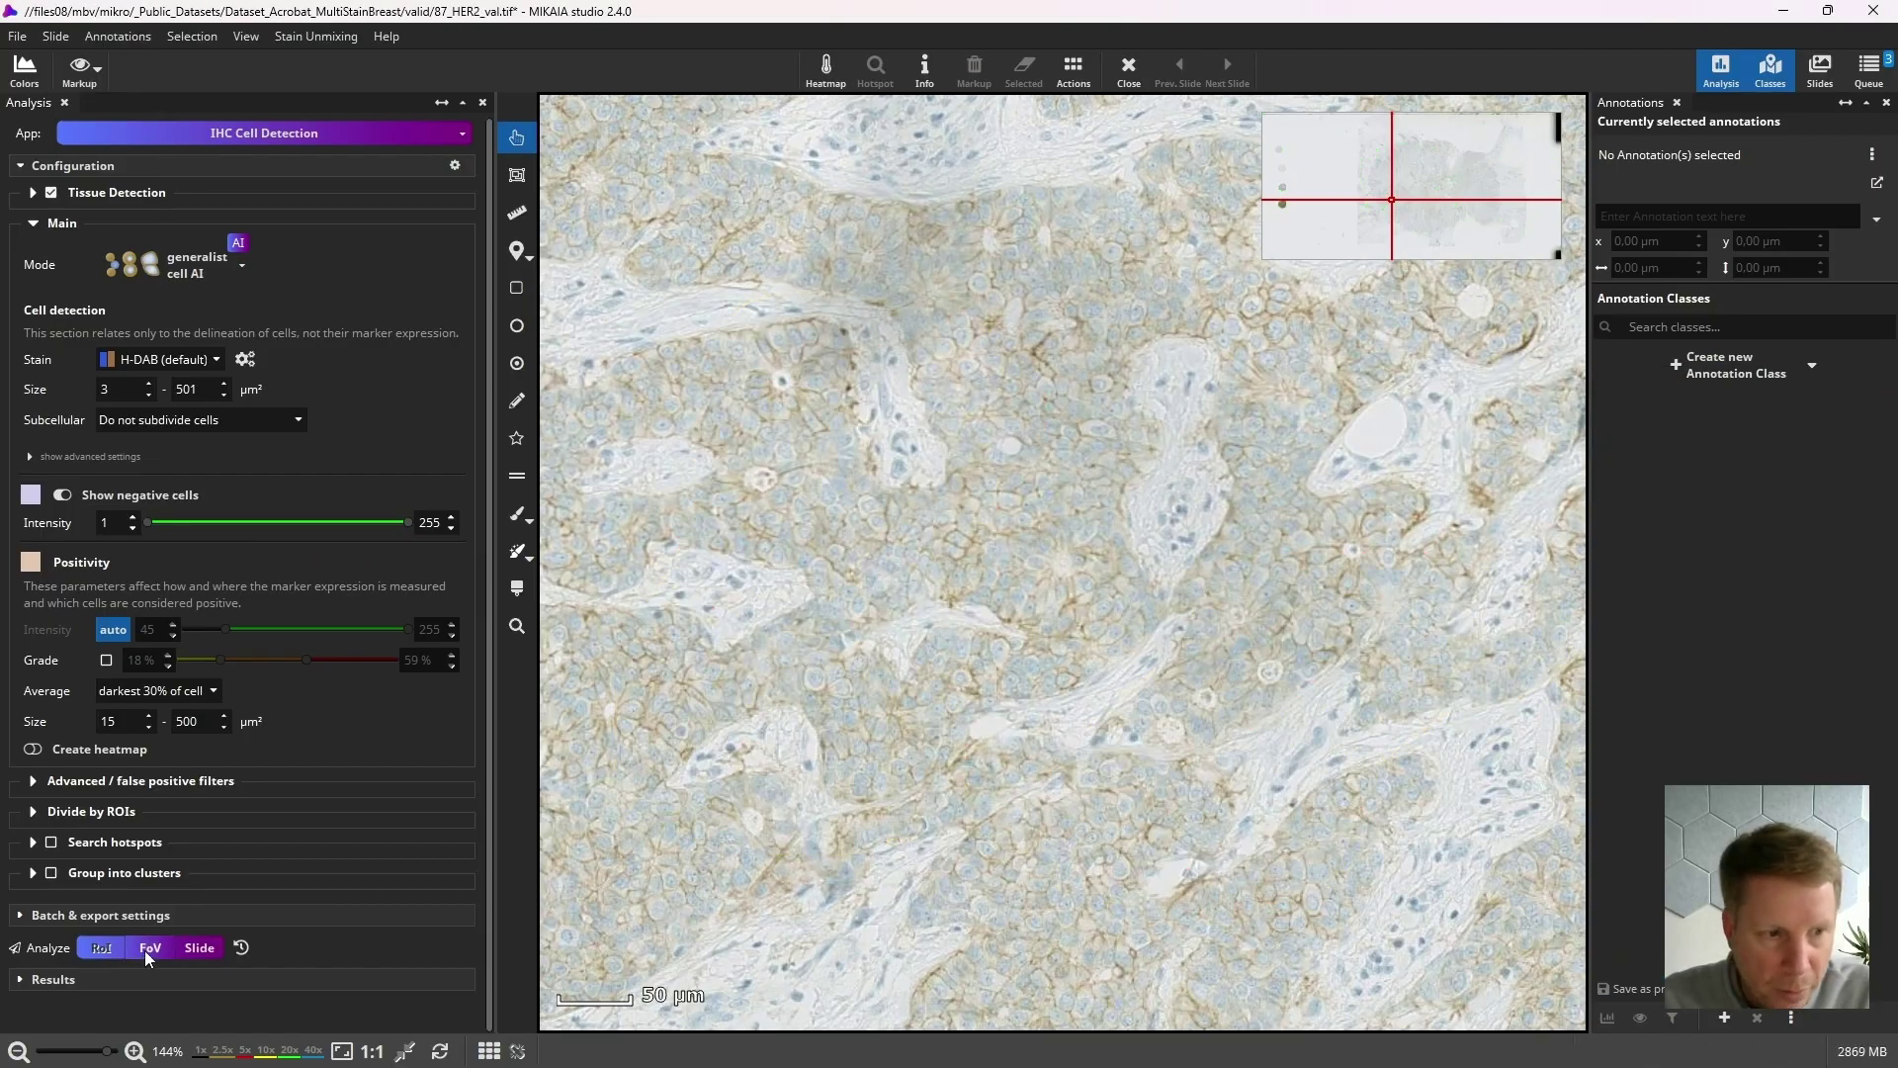
# Set the positivity average to stain in entire cell and analyze the current field of view.
pyautogui.click(190, 695)
pyautogui.click(184, 758)
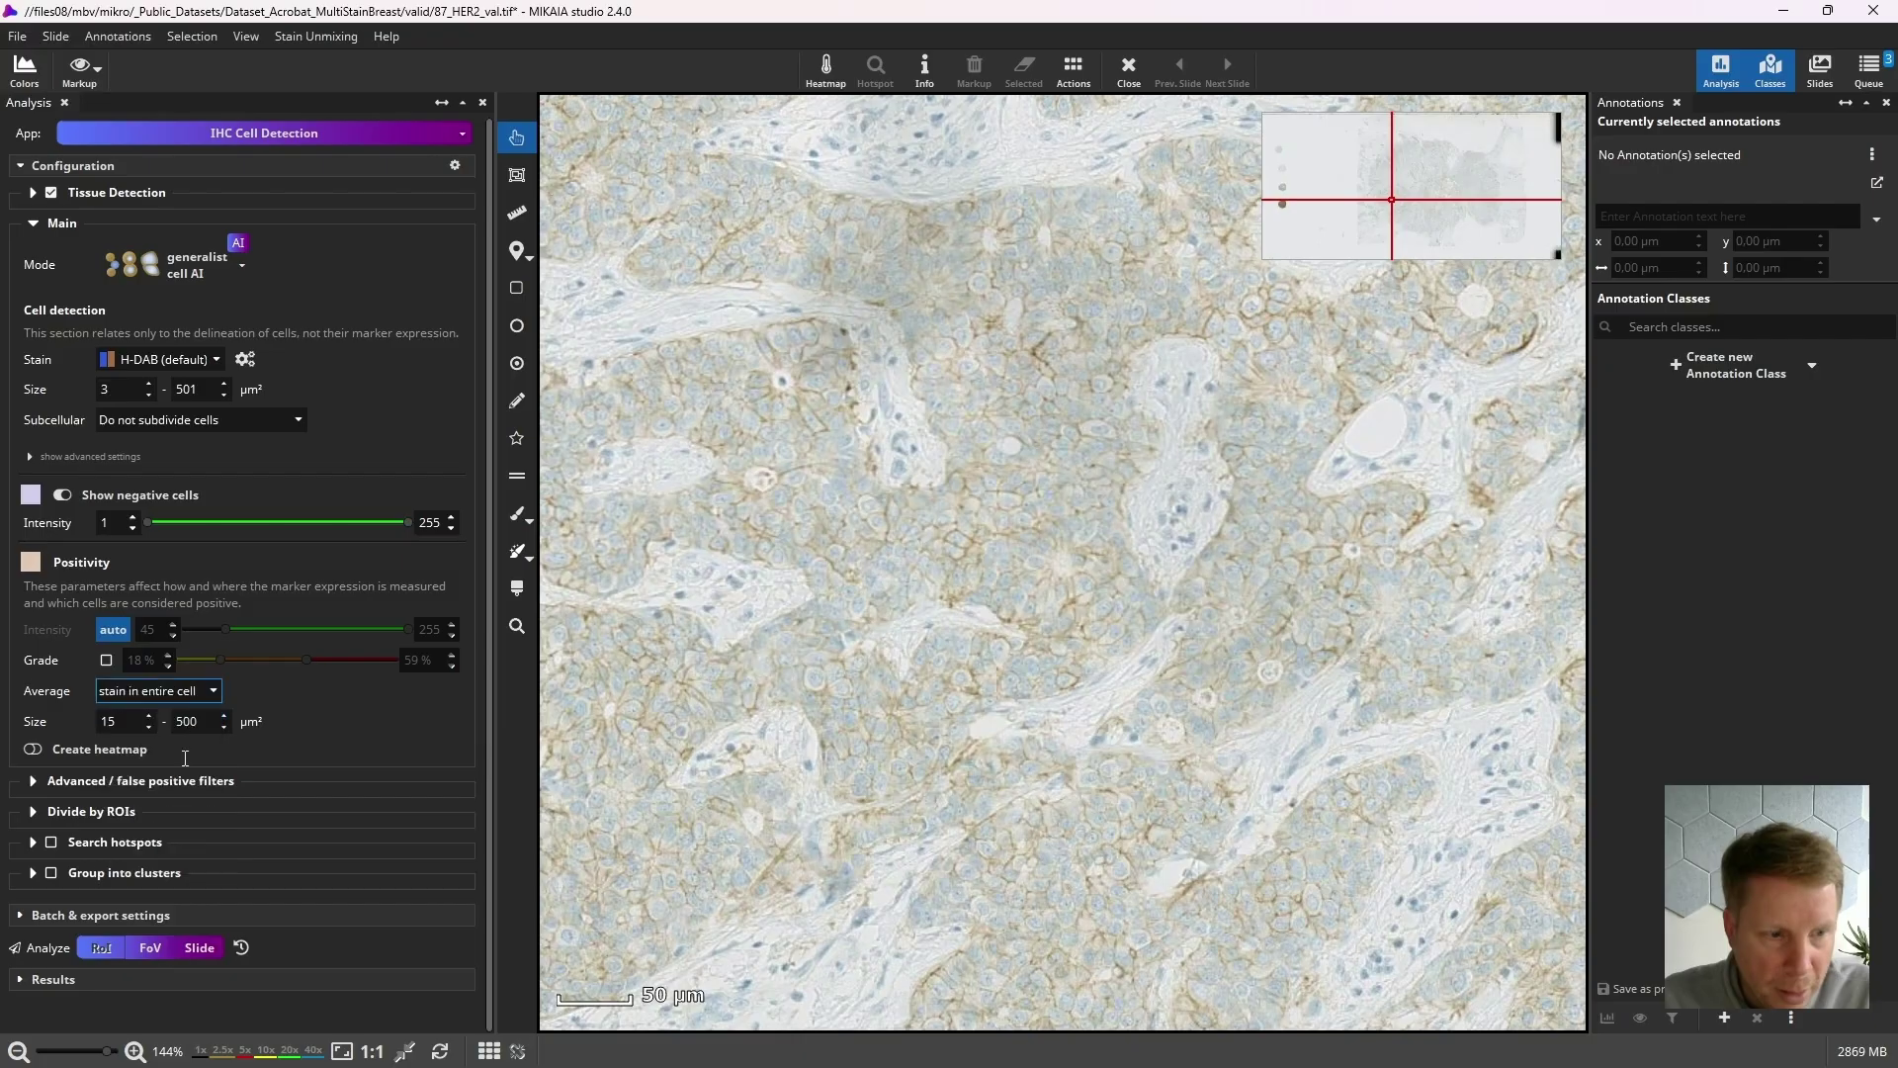
pyautogui.click(151, 948)
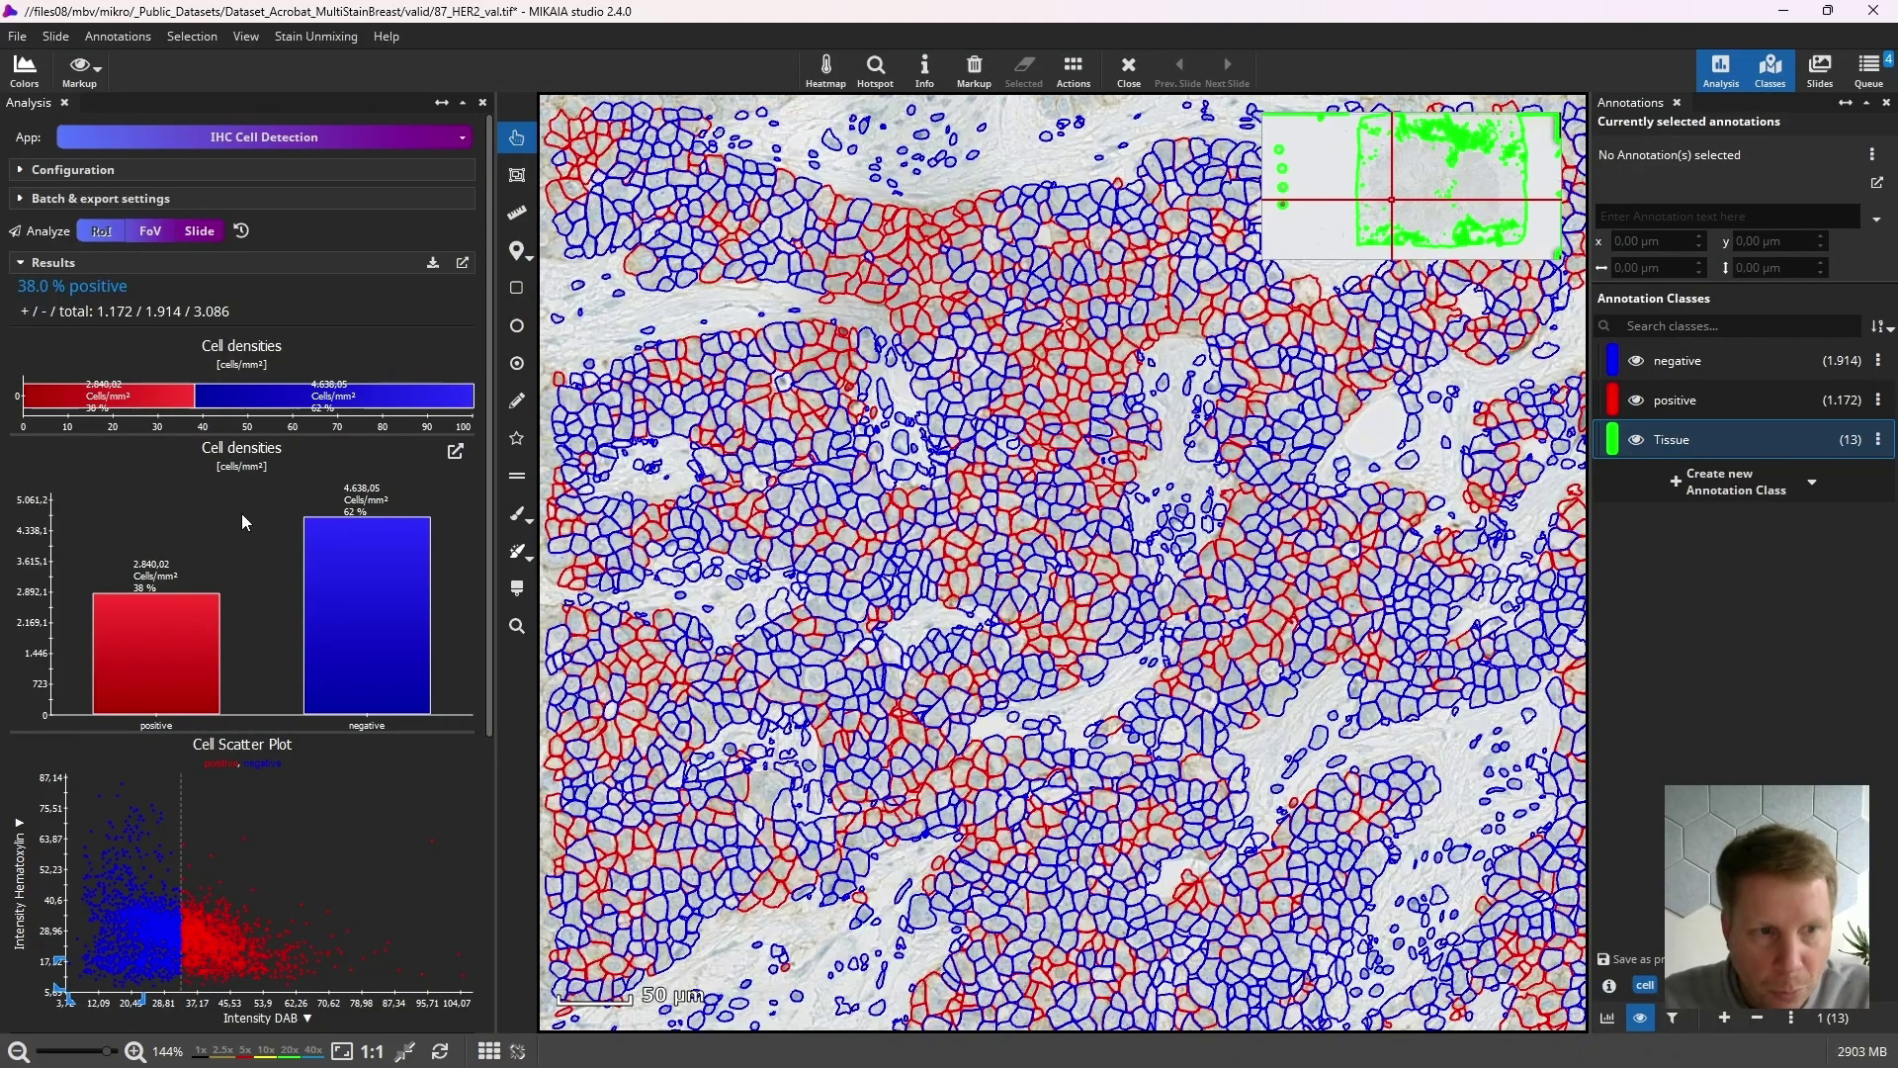
# Review the used threshold in the results and locate a positive cell near the threshold line from the cell scatter plot.
pyautogui.click(299, 174)
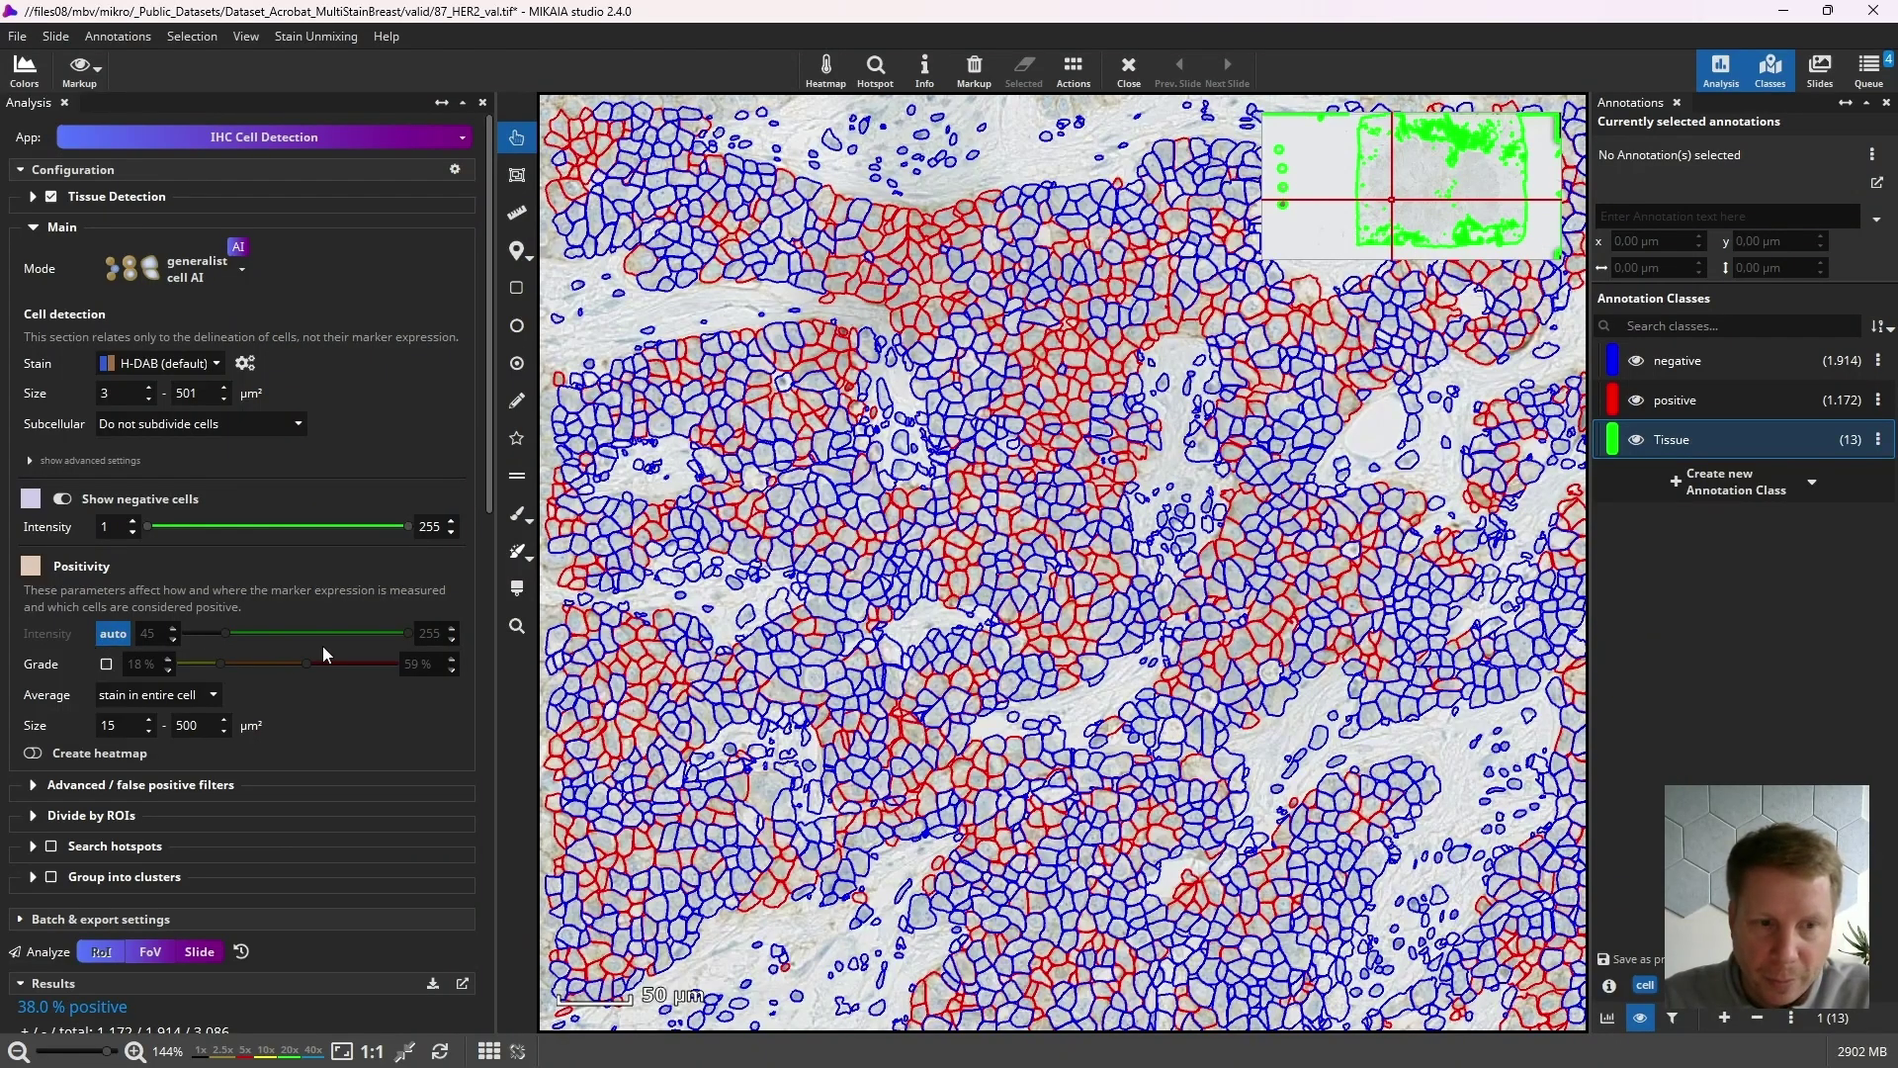
pyautogui.scroll(-1, 492, 508)
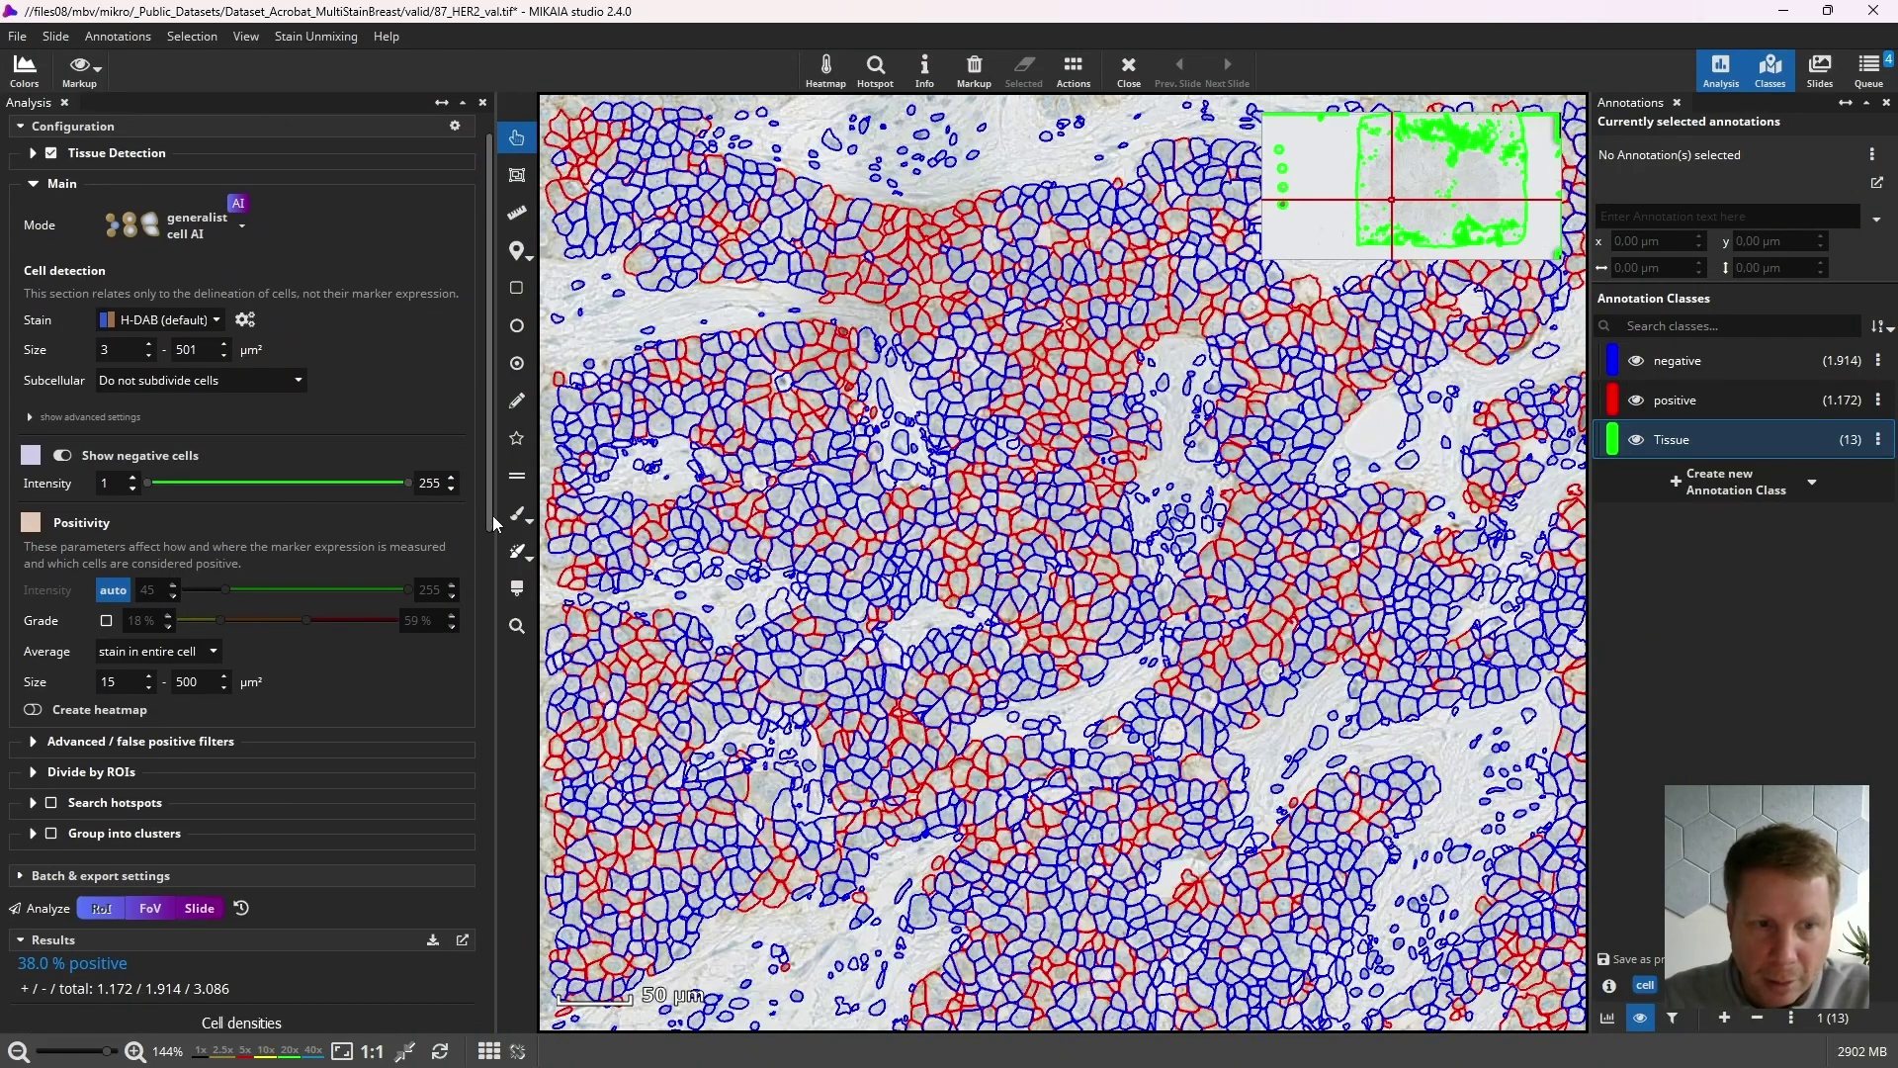
pyautogui.scroll(-2, 490, 525)
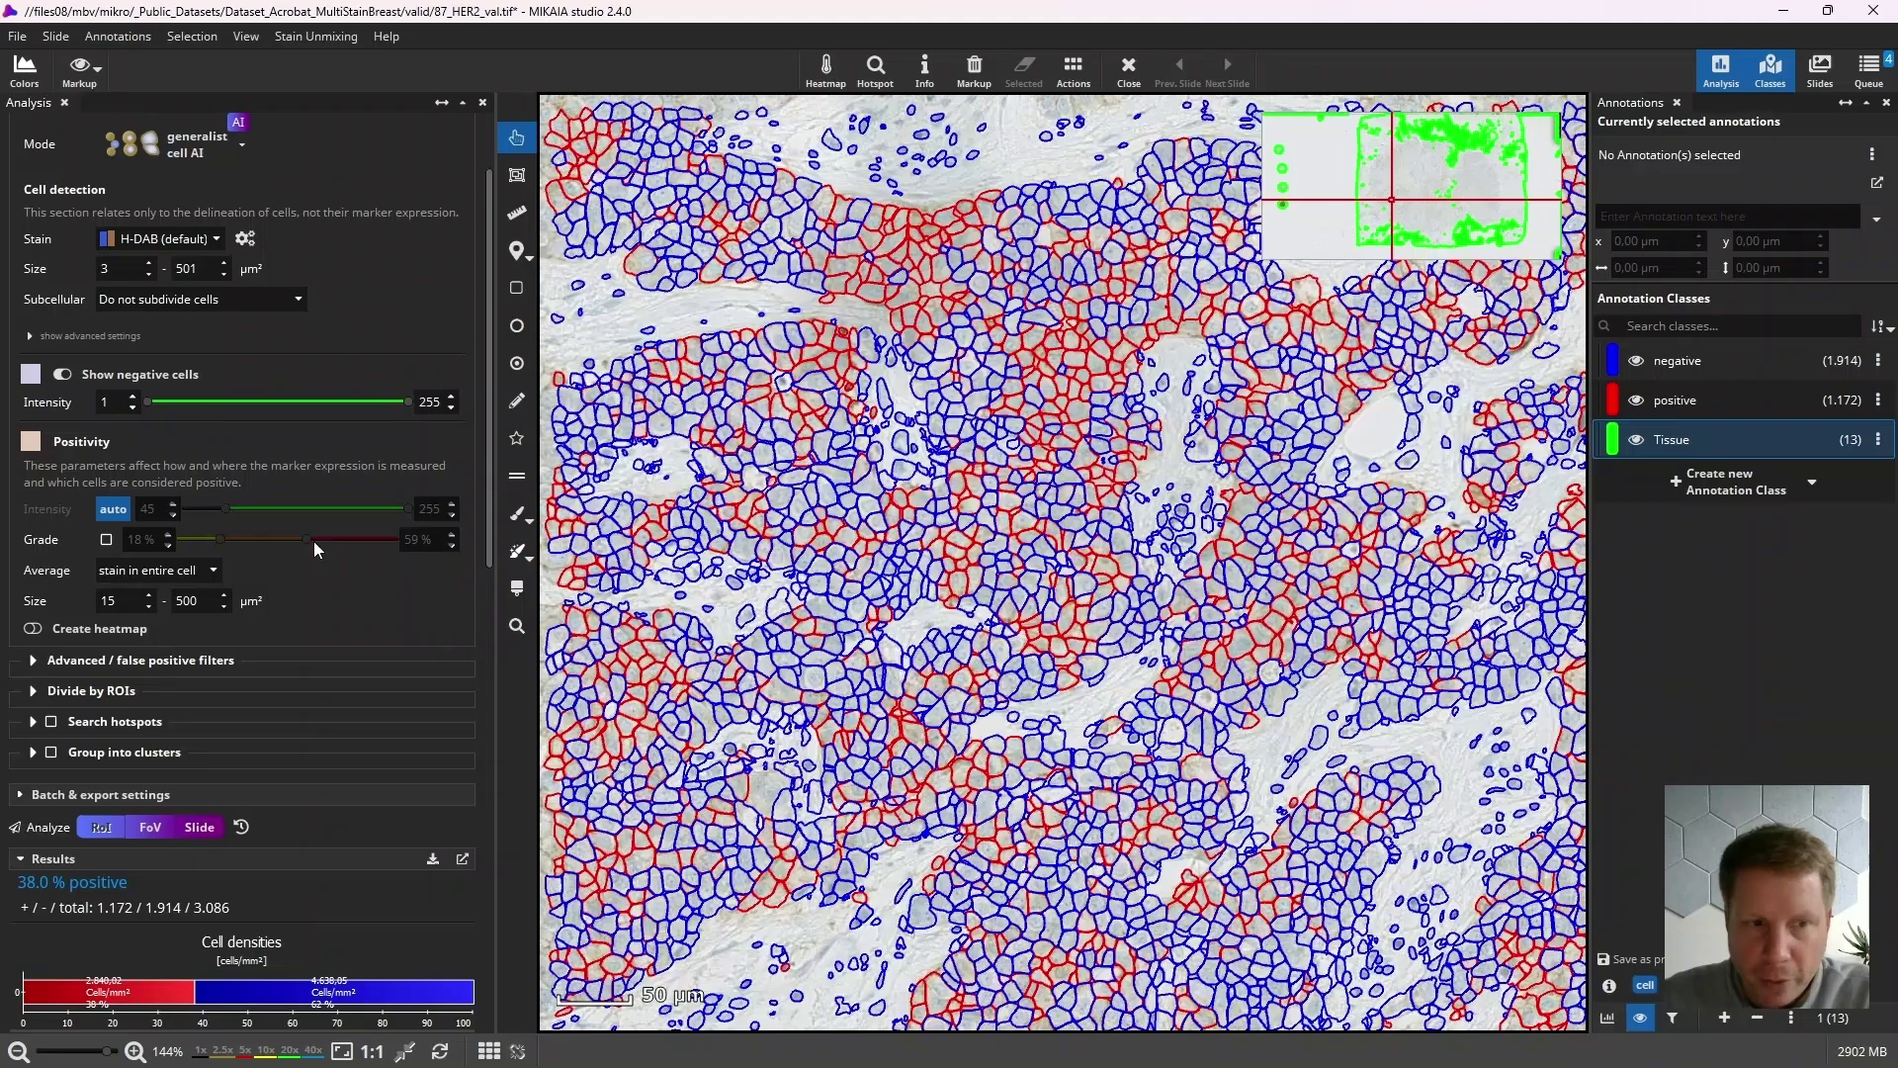
pyautogui.scroll(-18, 376, 524)
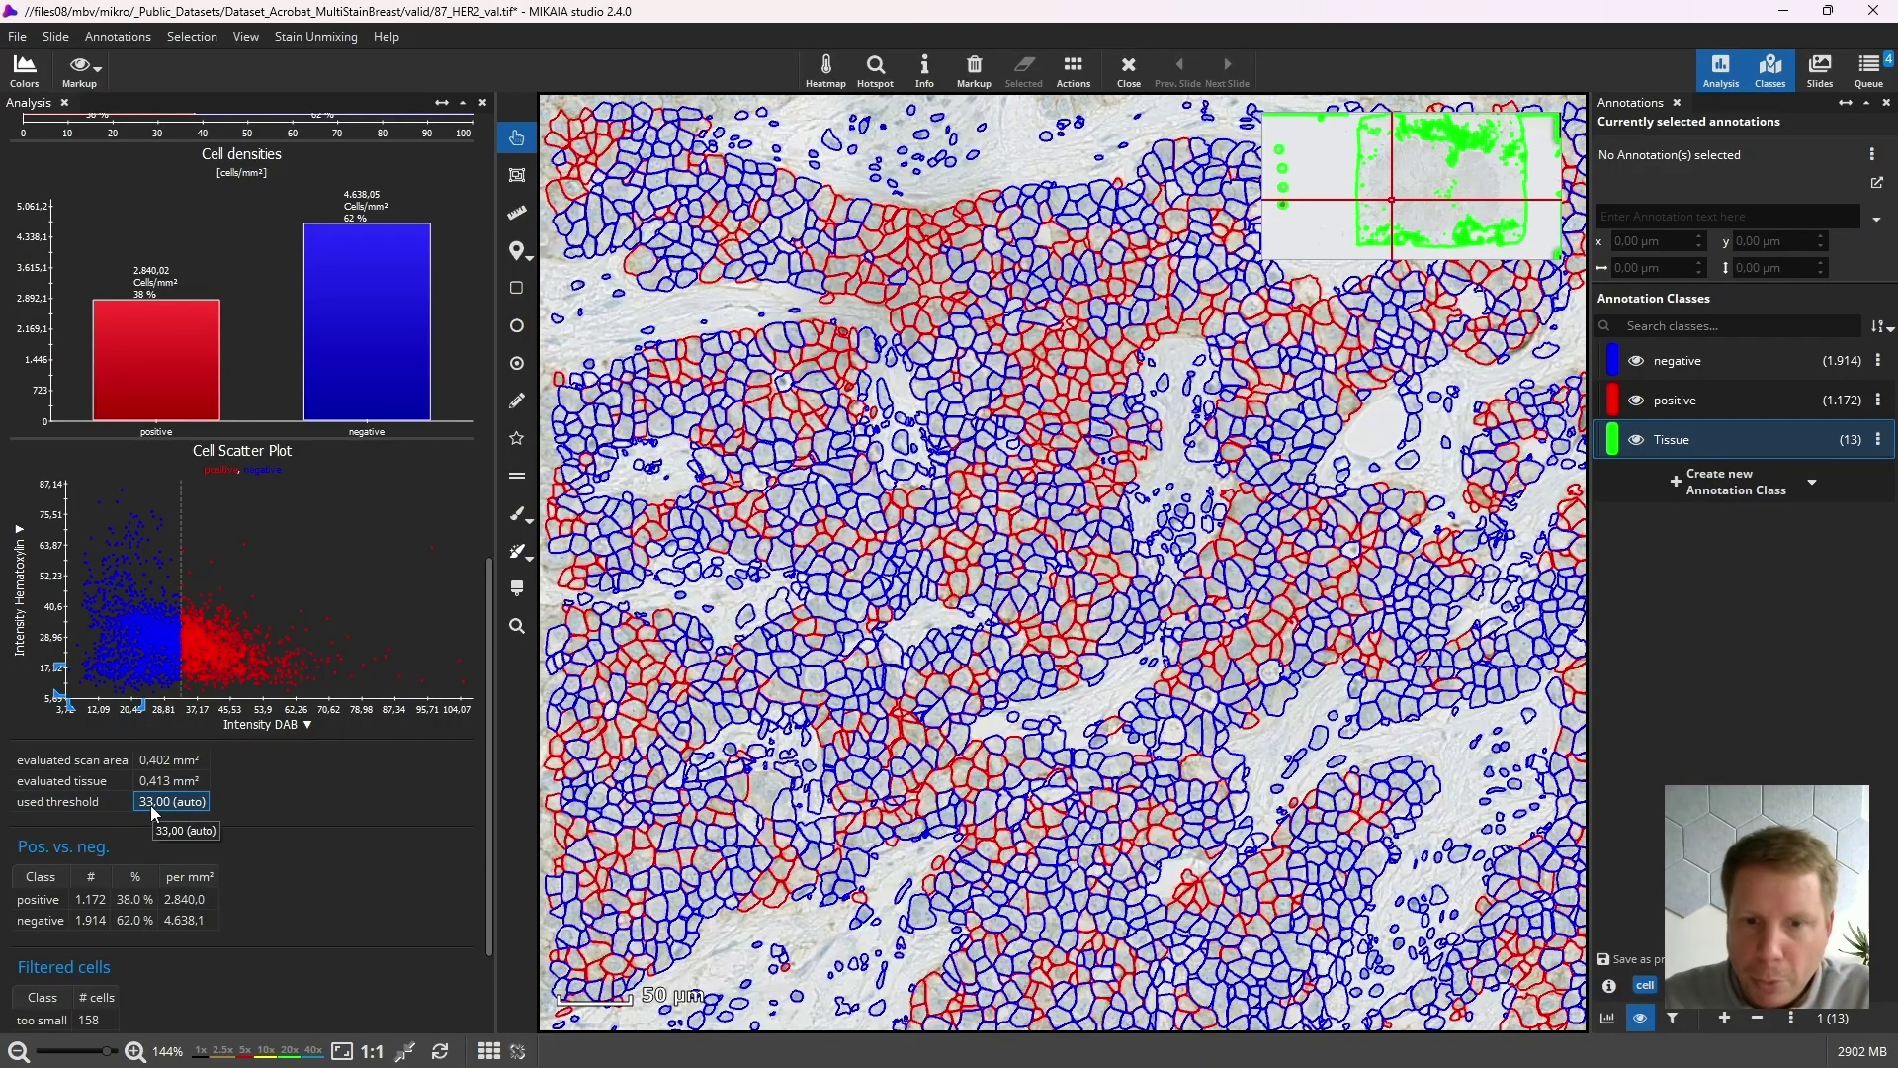
pyautogui.scroll(8, 356, 868)
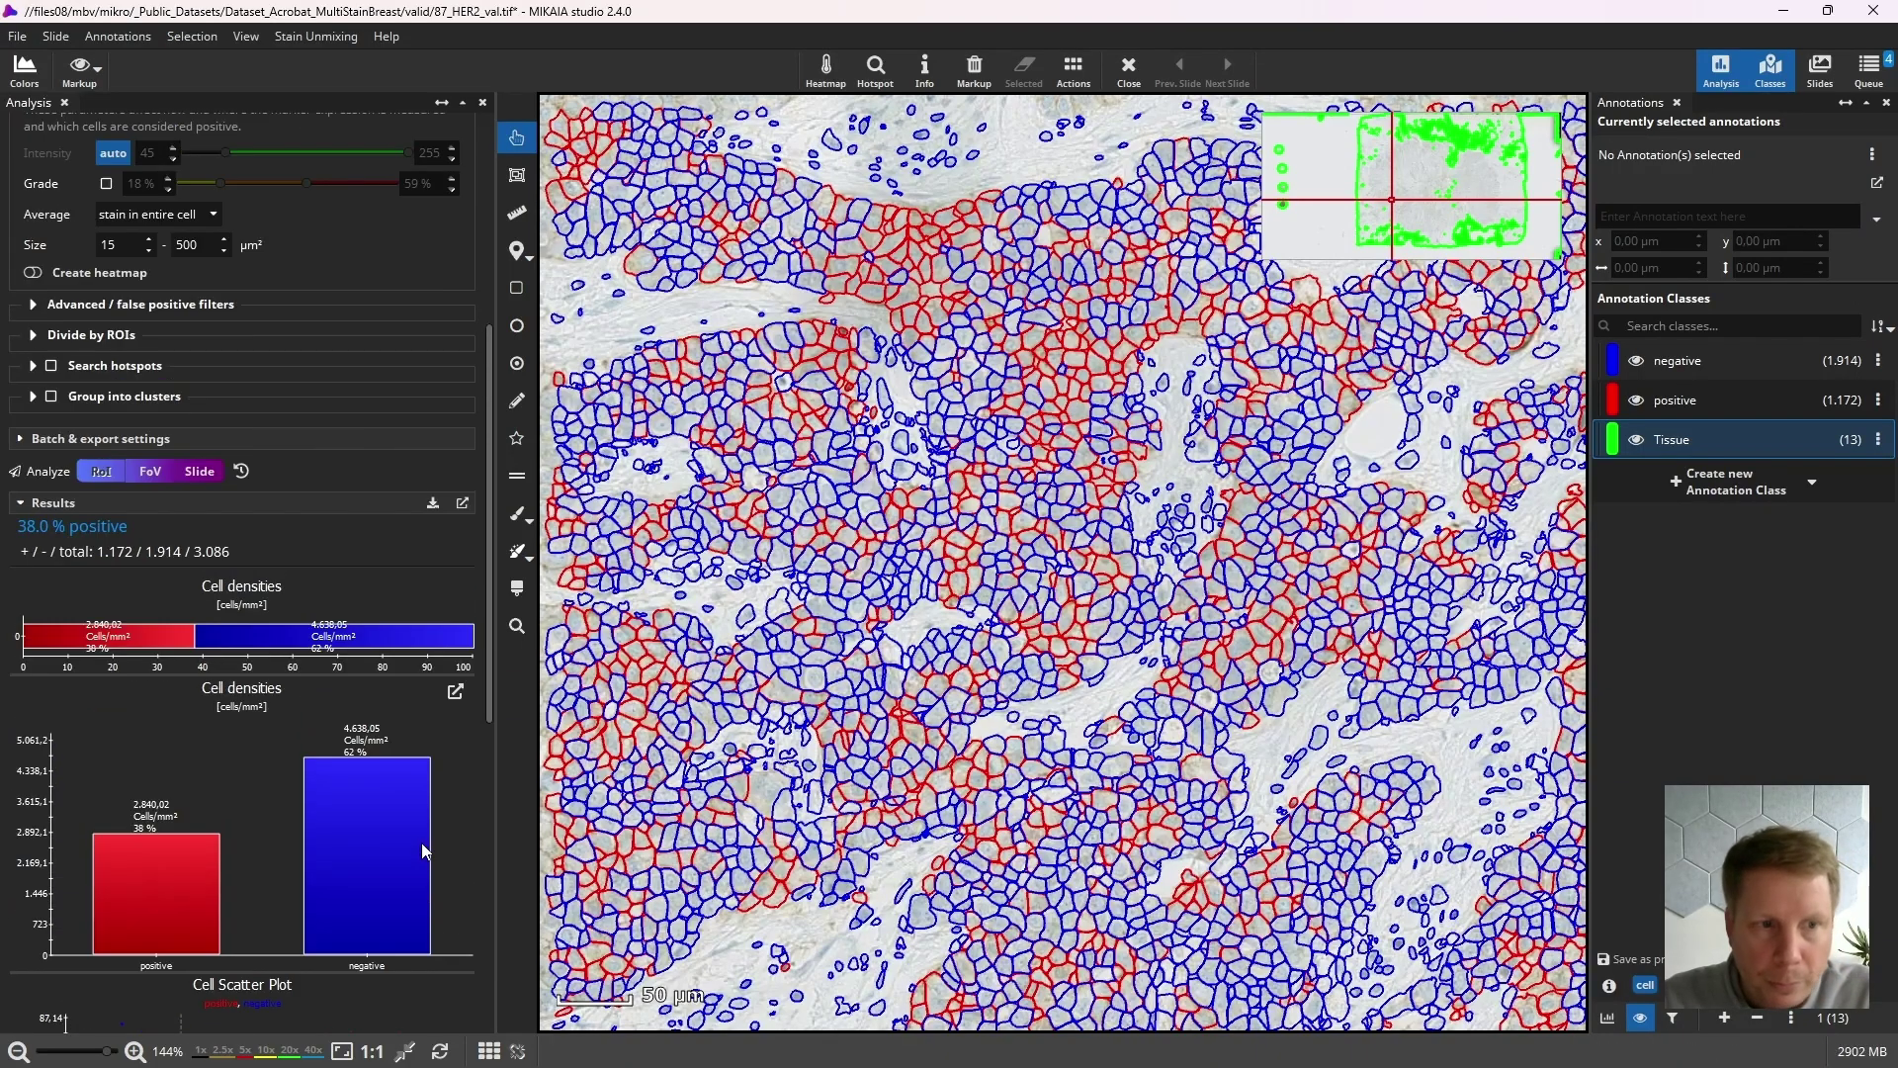
pyautogui.scroll(-8, 421, 842)
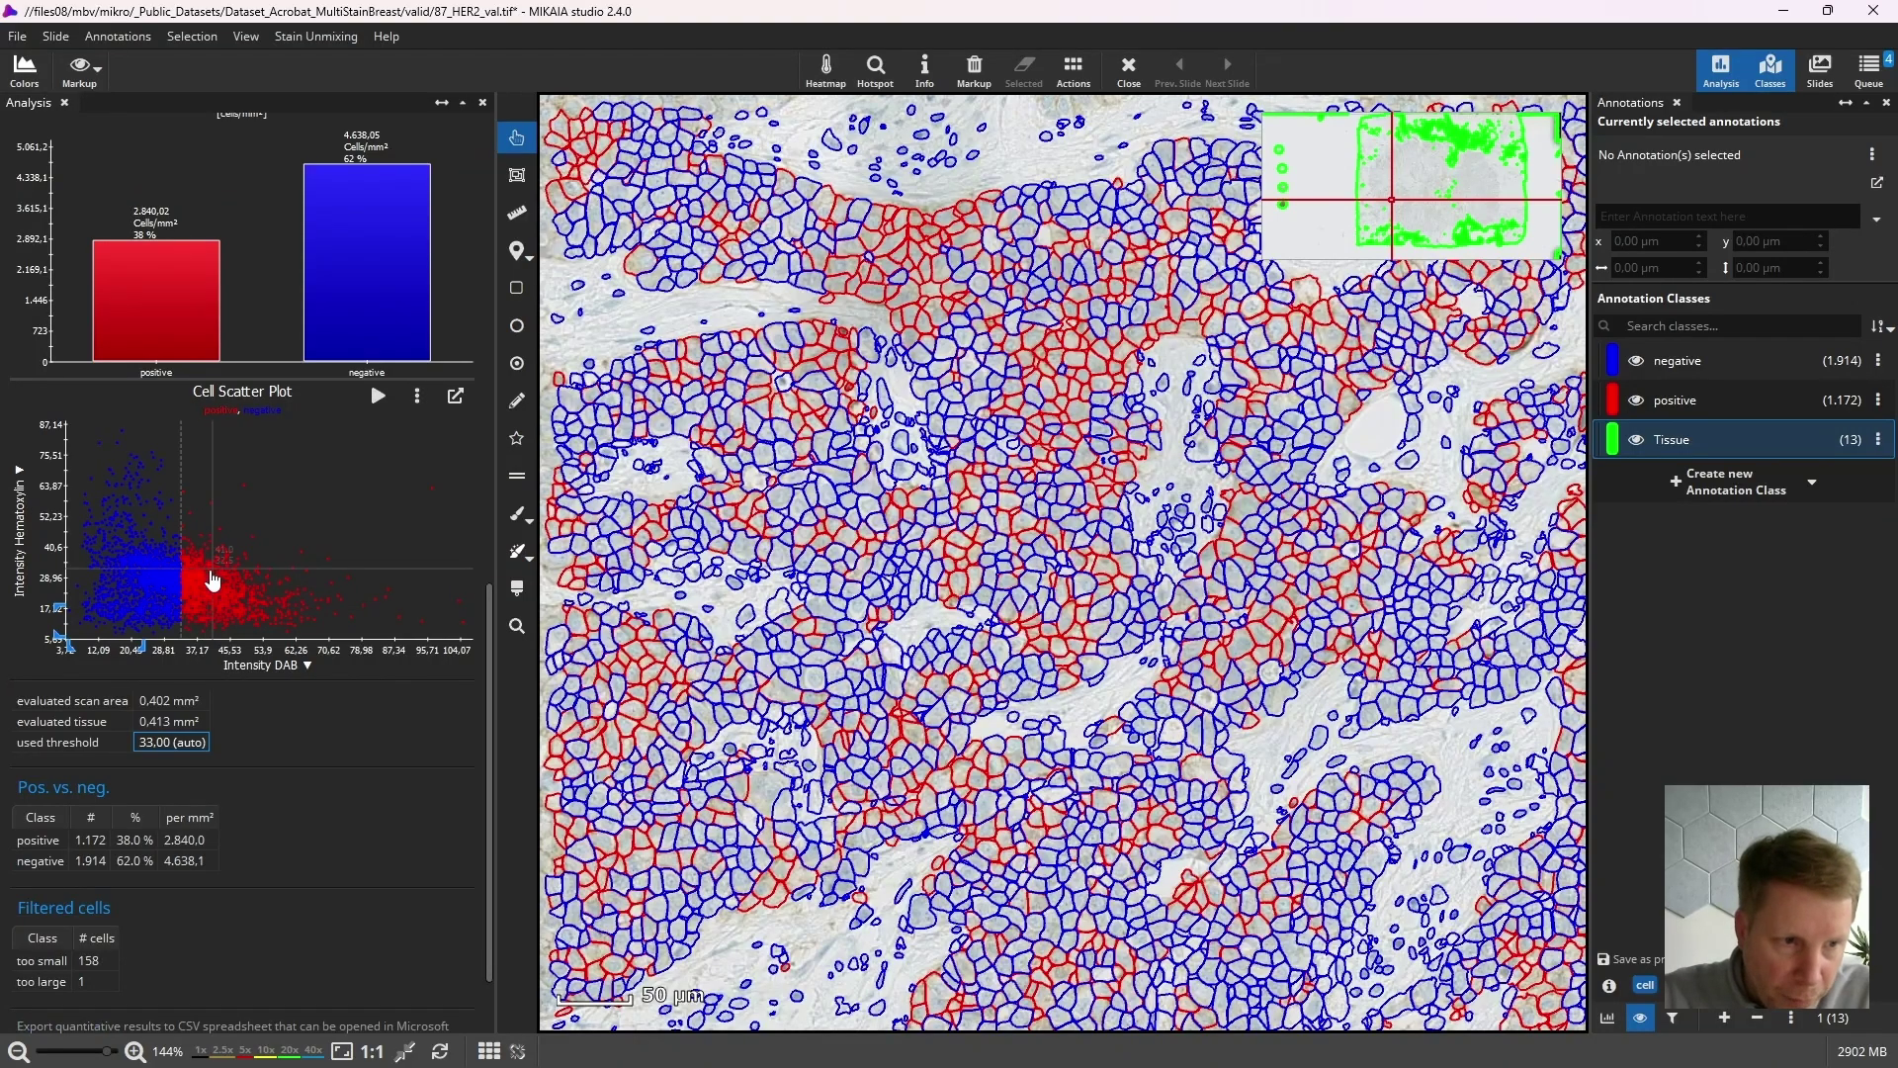
pyautogui.click(186, 586)
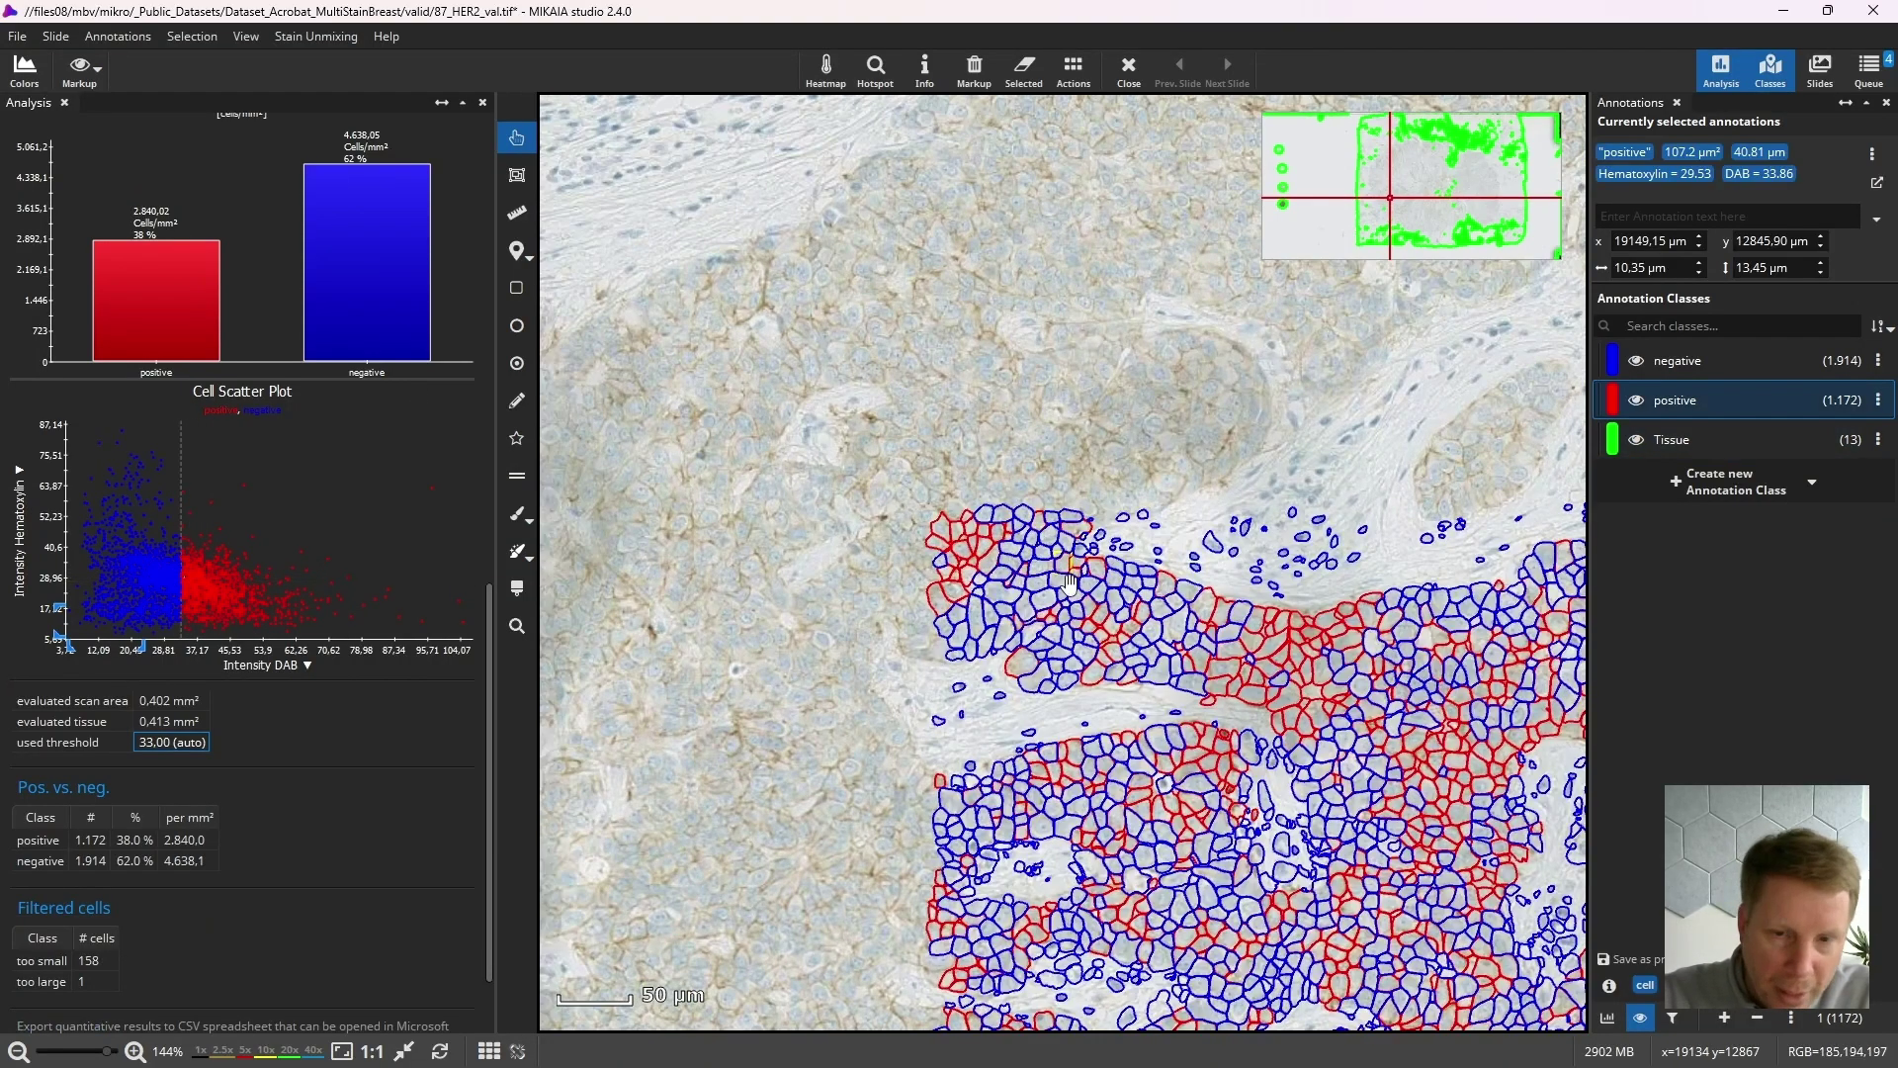
# Examine the cell near the threshold in the slide and locate a negative cell just below the threshold from the scatter plot.
pyautogui.scroll(3, 1068, 583)
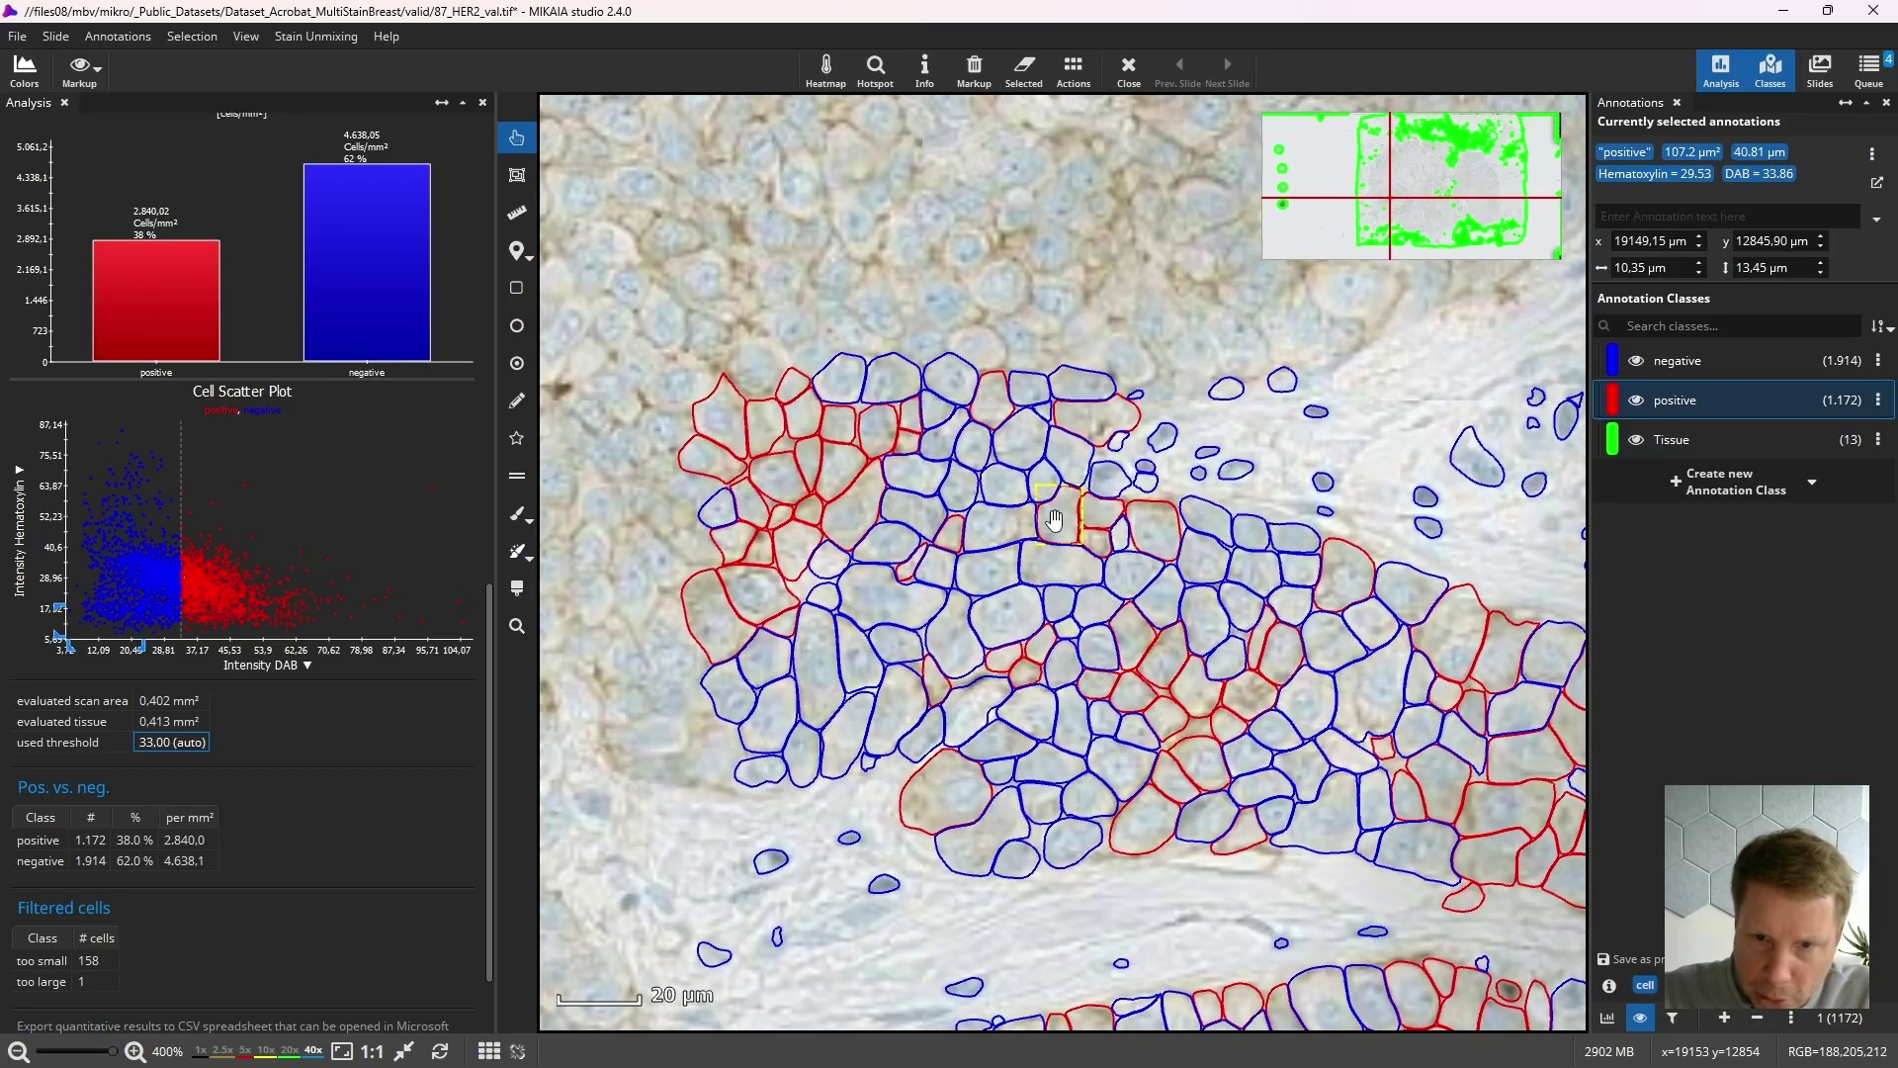
pyautogui.click(184, 582)
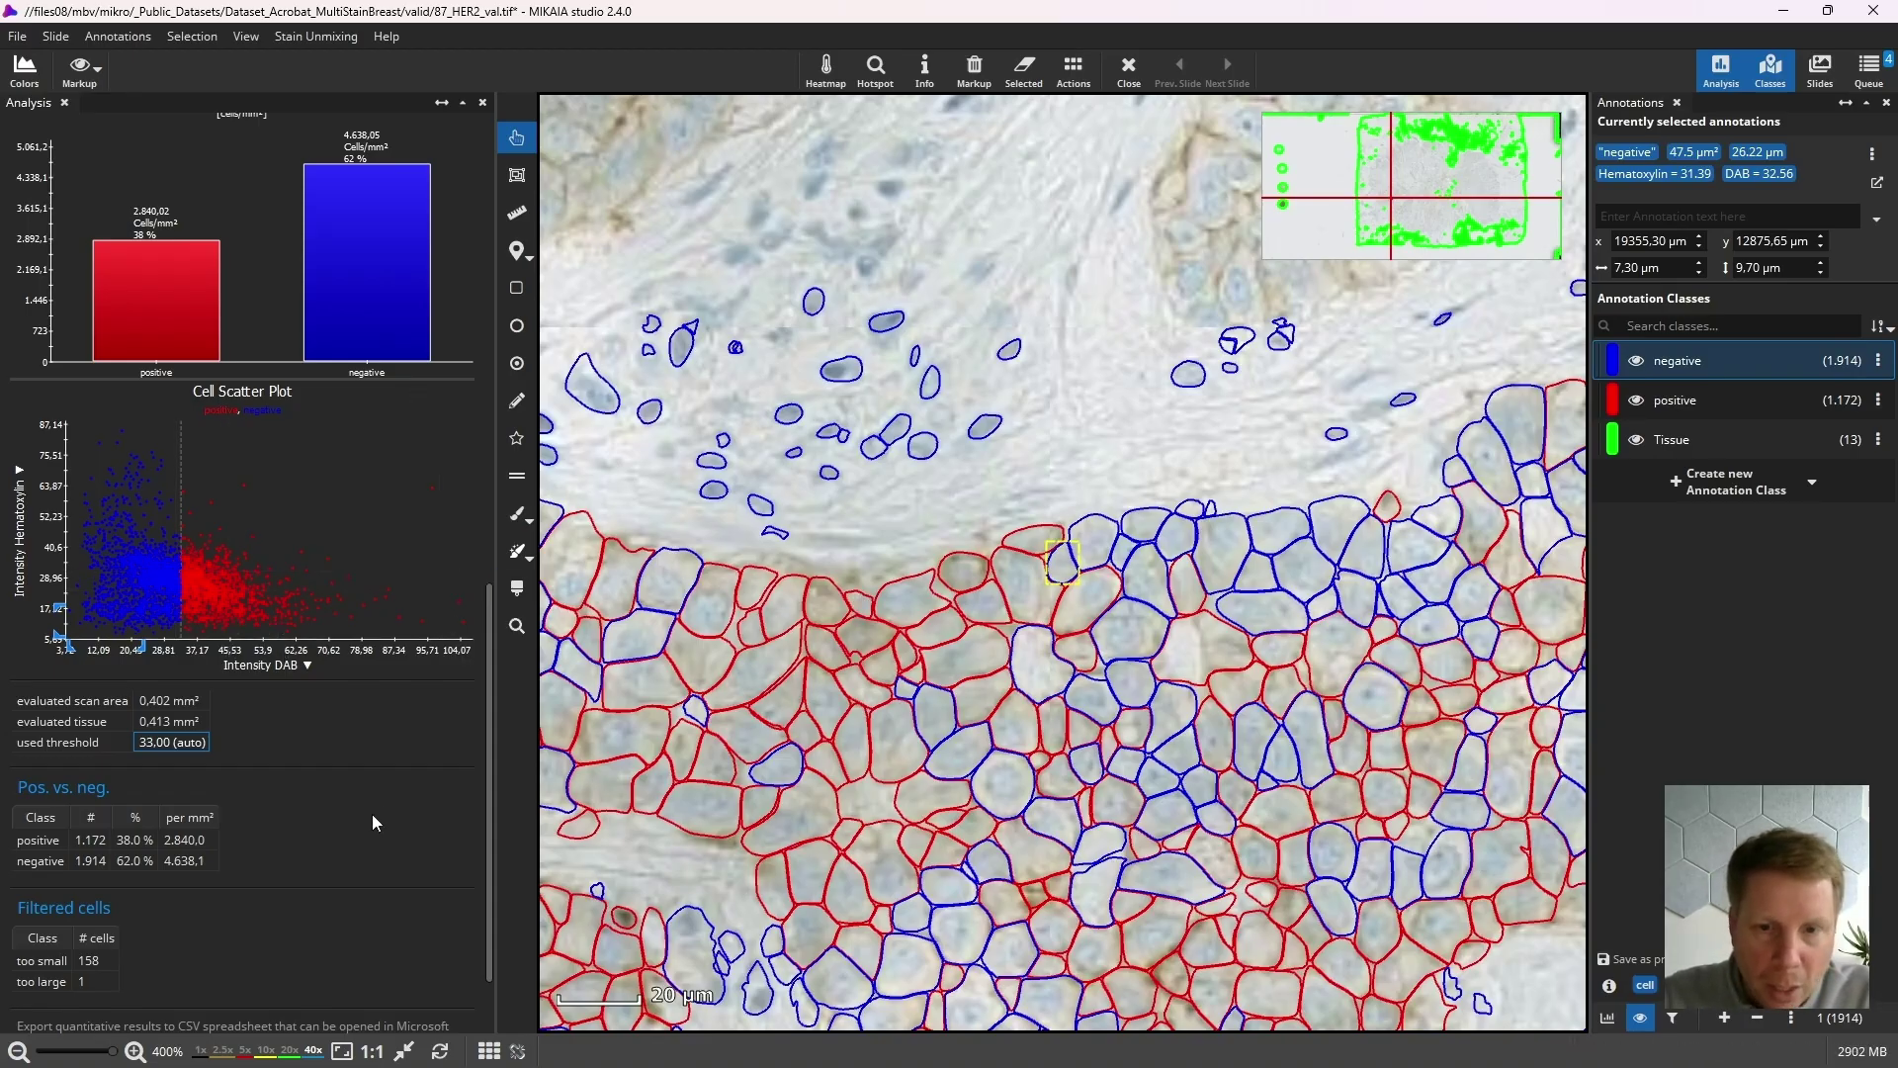
# Switch the positivity intensity from auto to manual and try a threshold of 32 and a higher one of 68.
pyautogui.scroll(10, 374, 817)
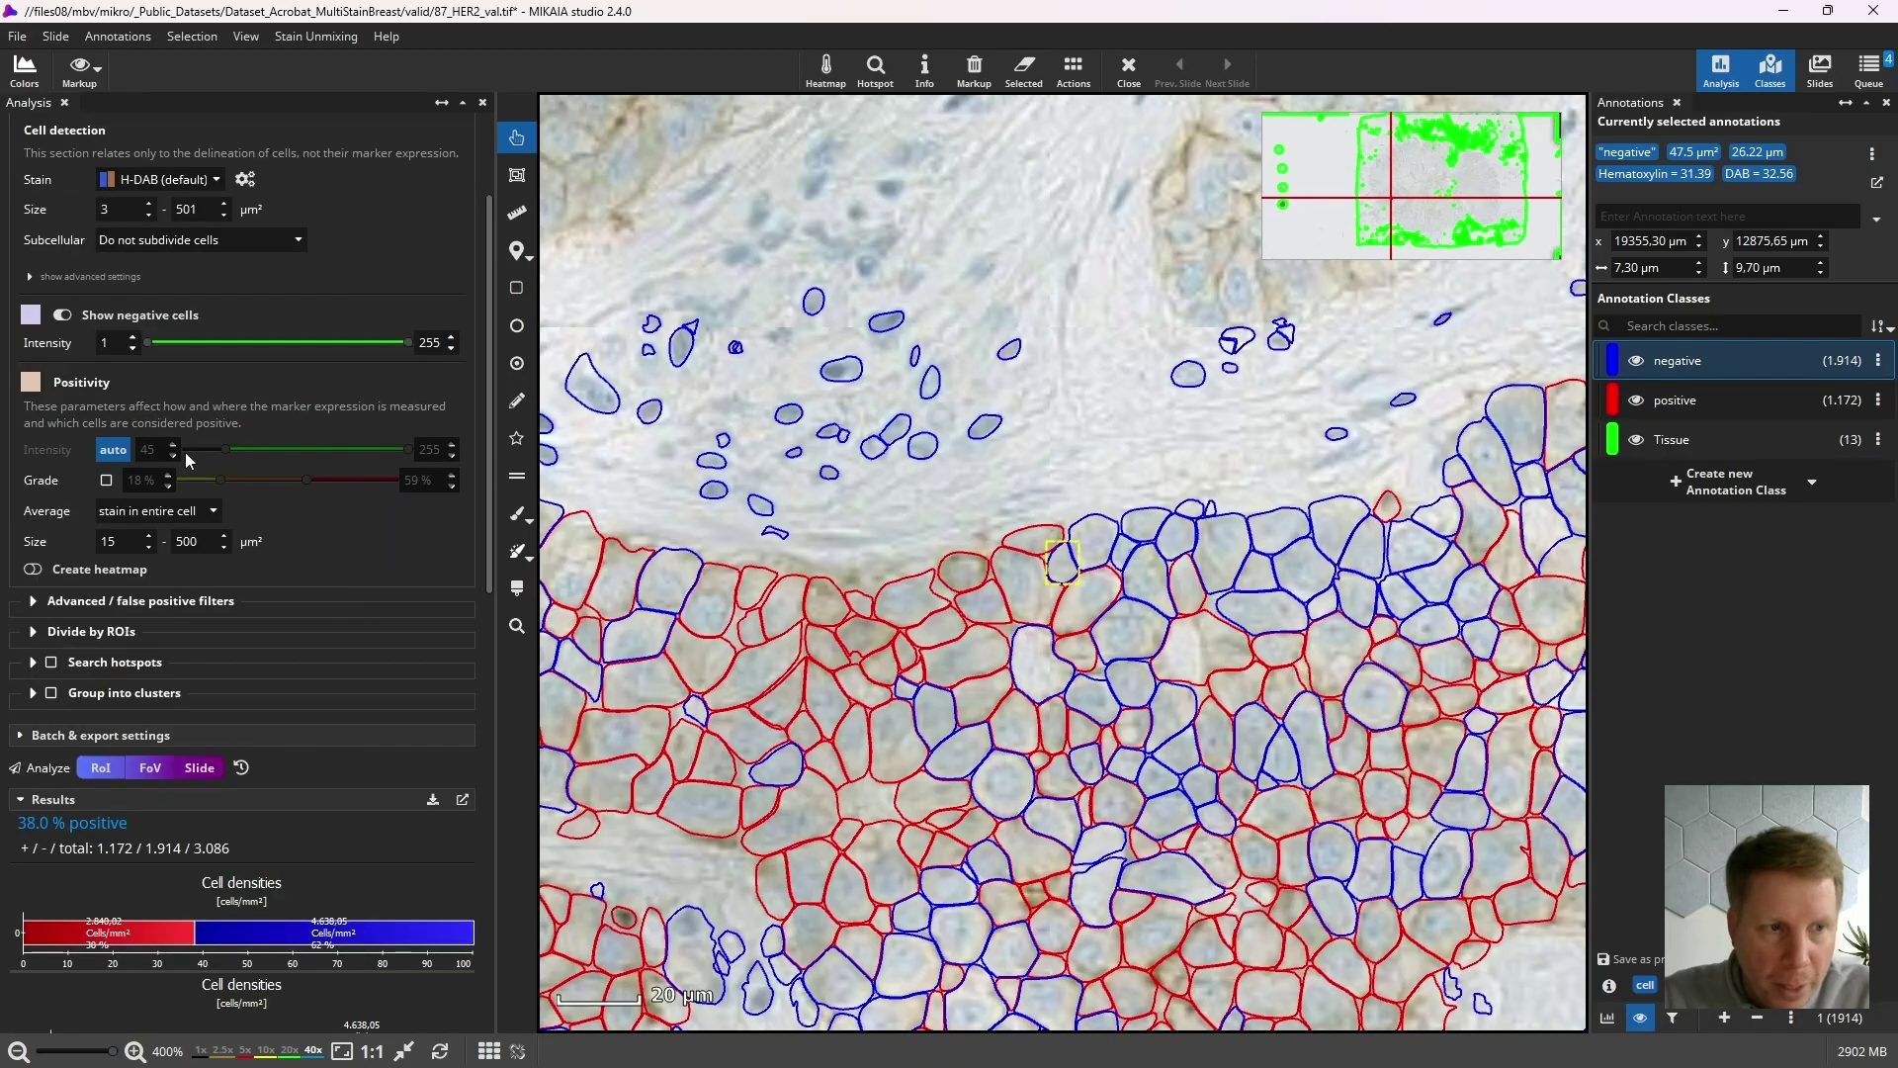
pyautogui.click(114, 453)
pyautogui.moveTo(224, 447); pyautogui.dragTo(212, 449)
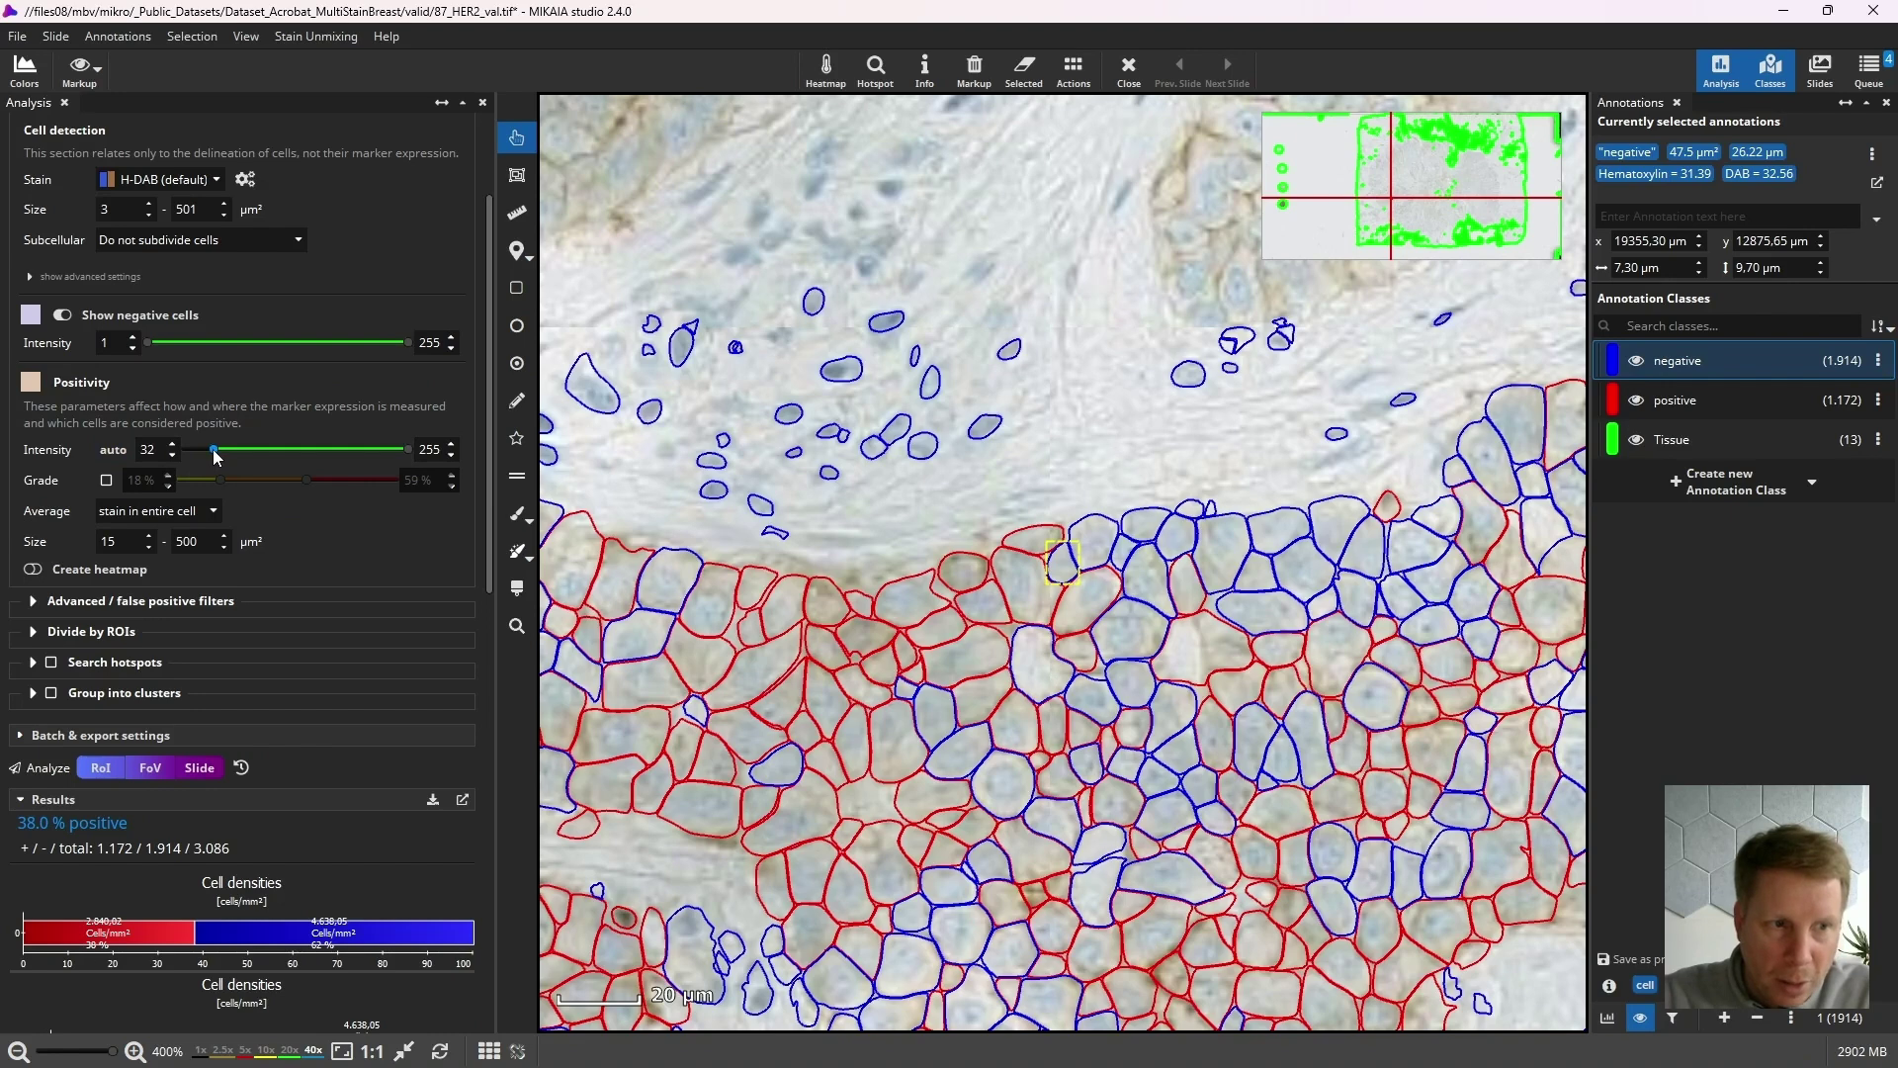
pyautogui.moveTo(222, 451); pyautogui.dragTo(245, 452)
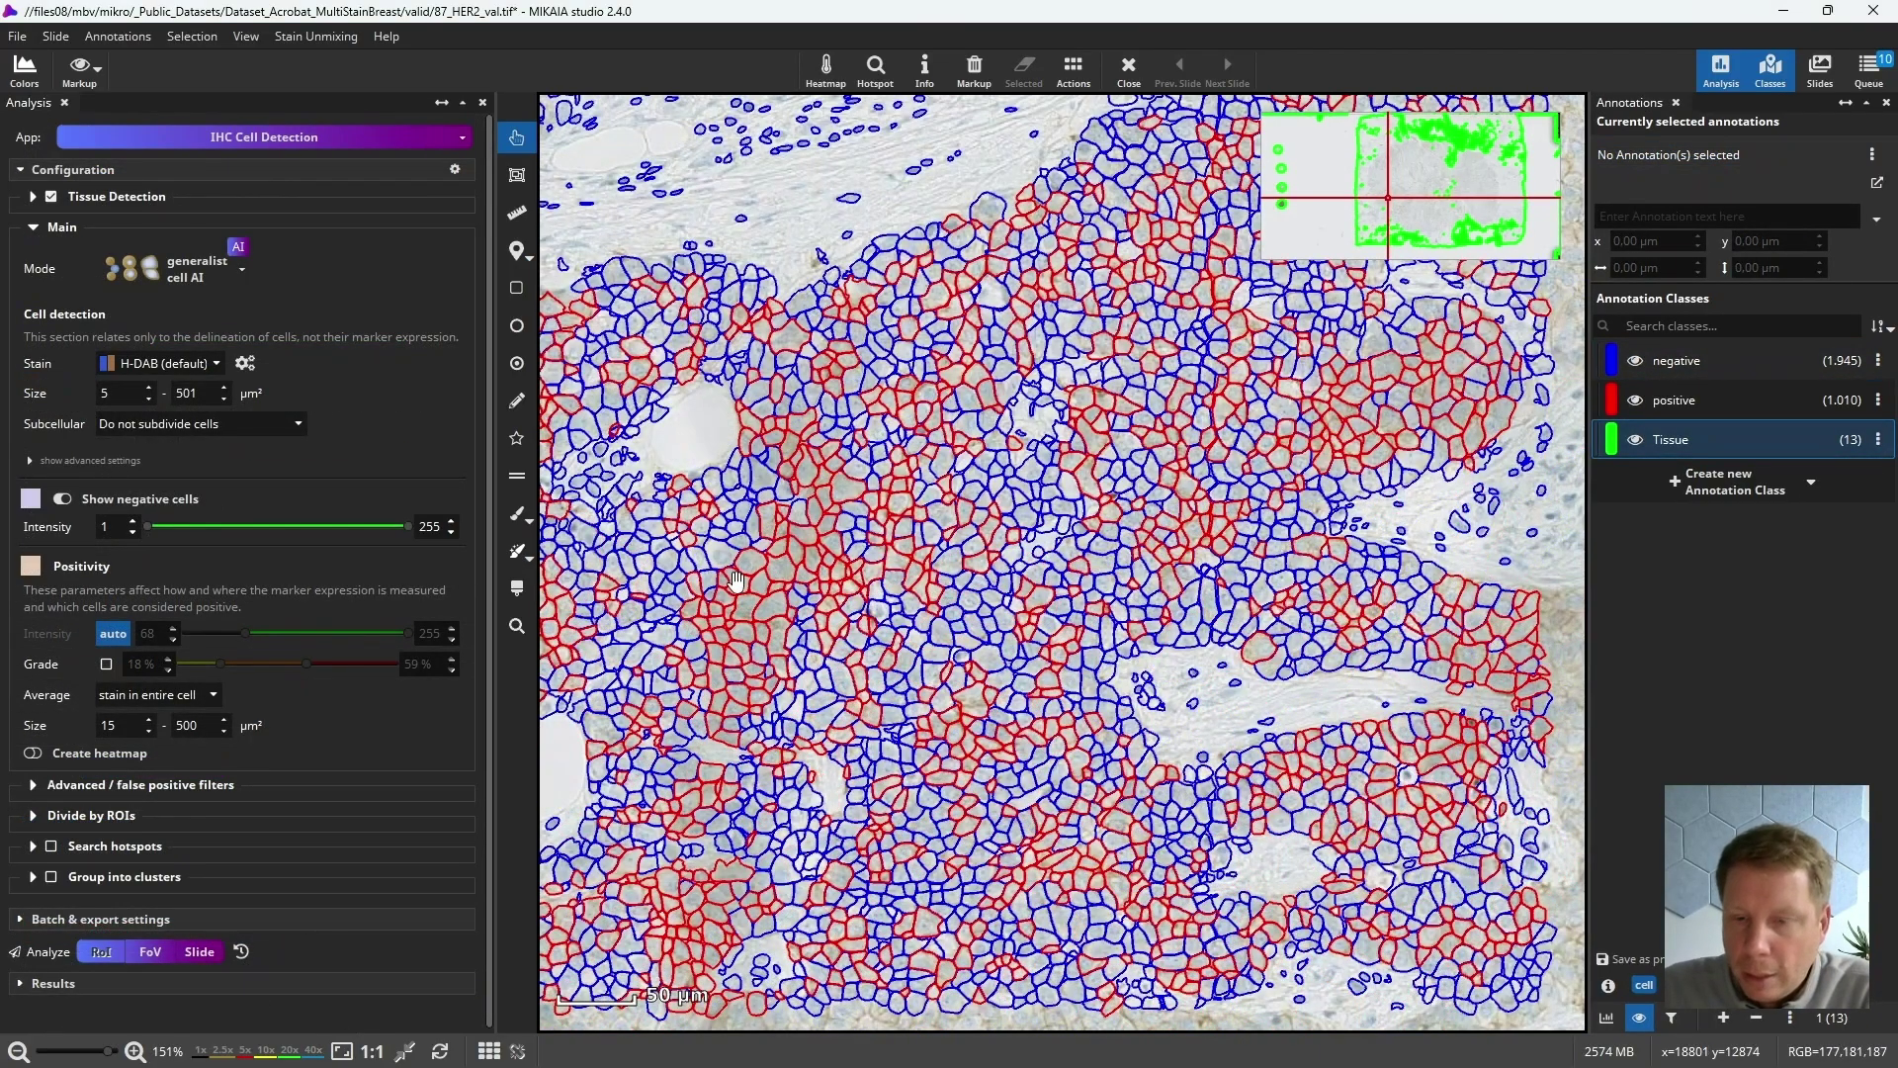
# Examine the area and stain values of several small negative cells in the pale stroma gap.
pyautogui.scroll(5, 1152, 697)
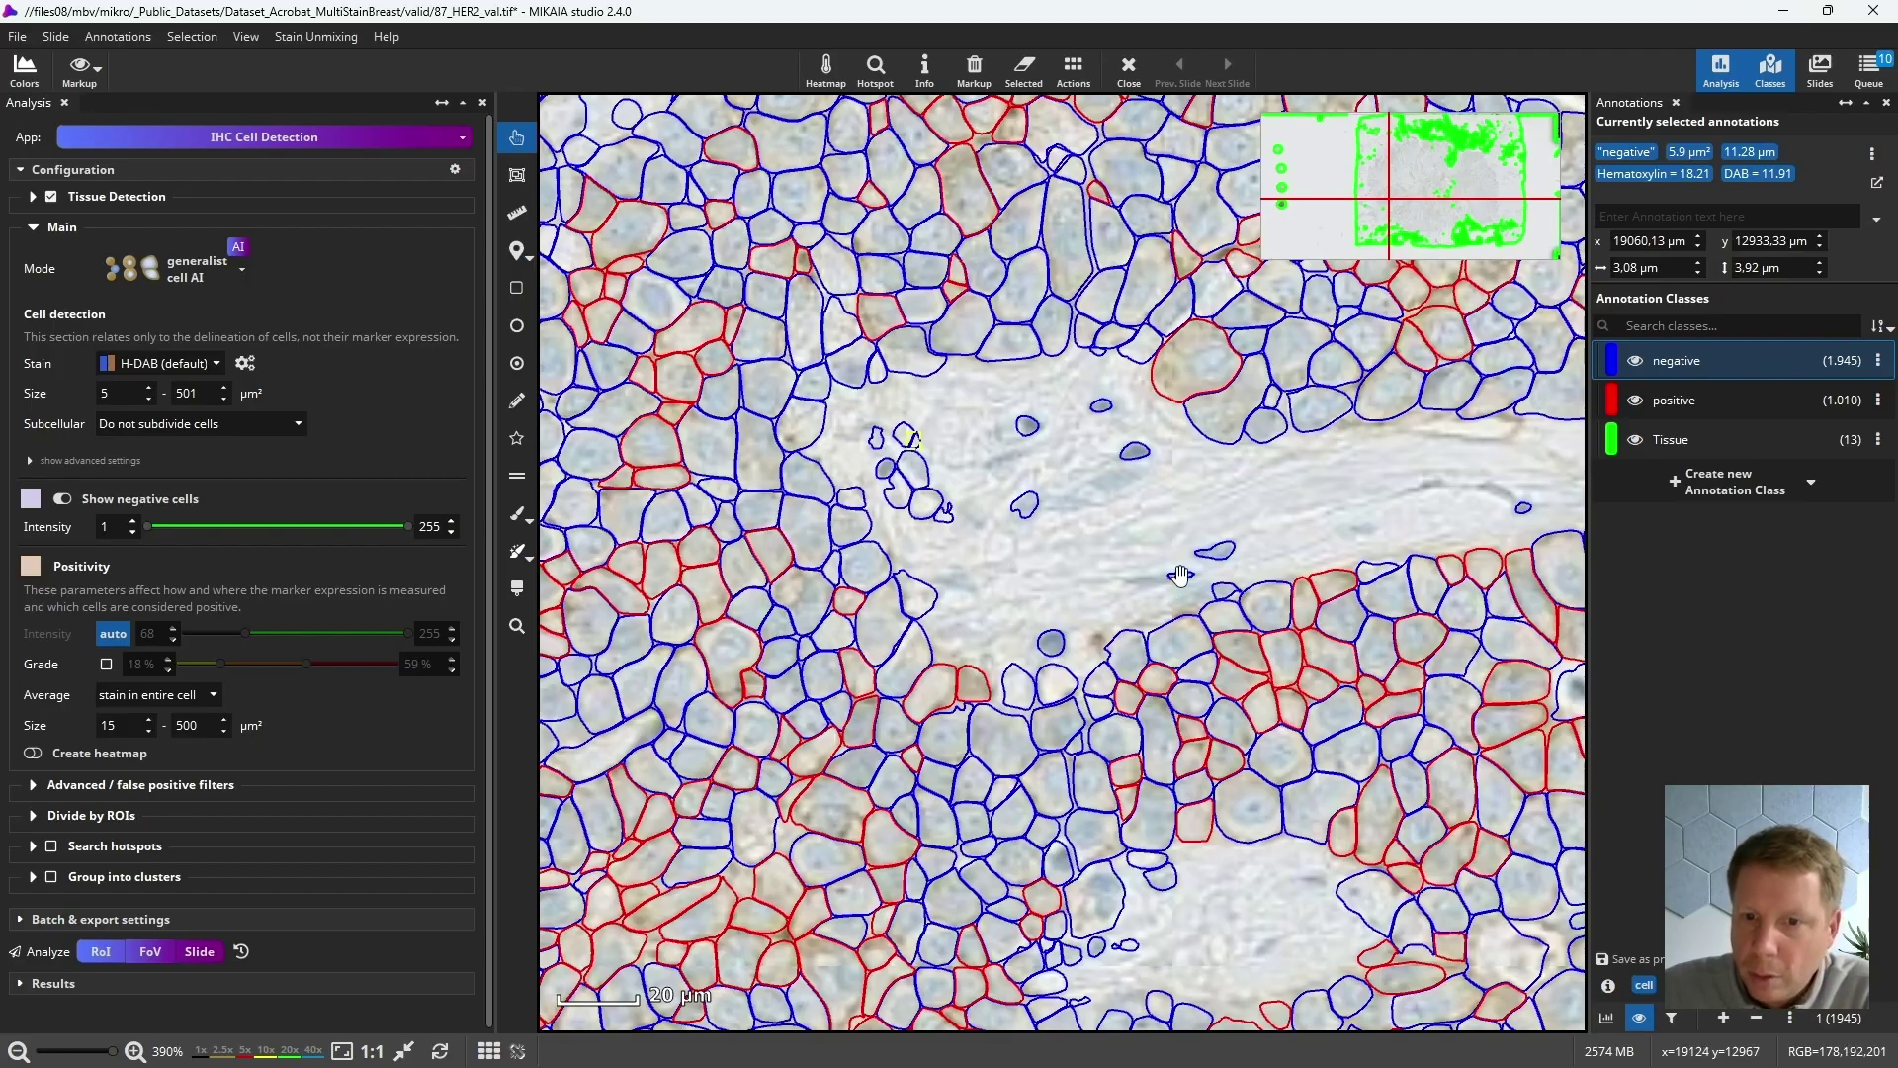
pyautogui.moveTo(1082, 575); pyautogui.dragTo(1070, 557)
pyautogui.click(1214, 576)
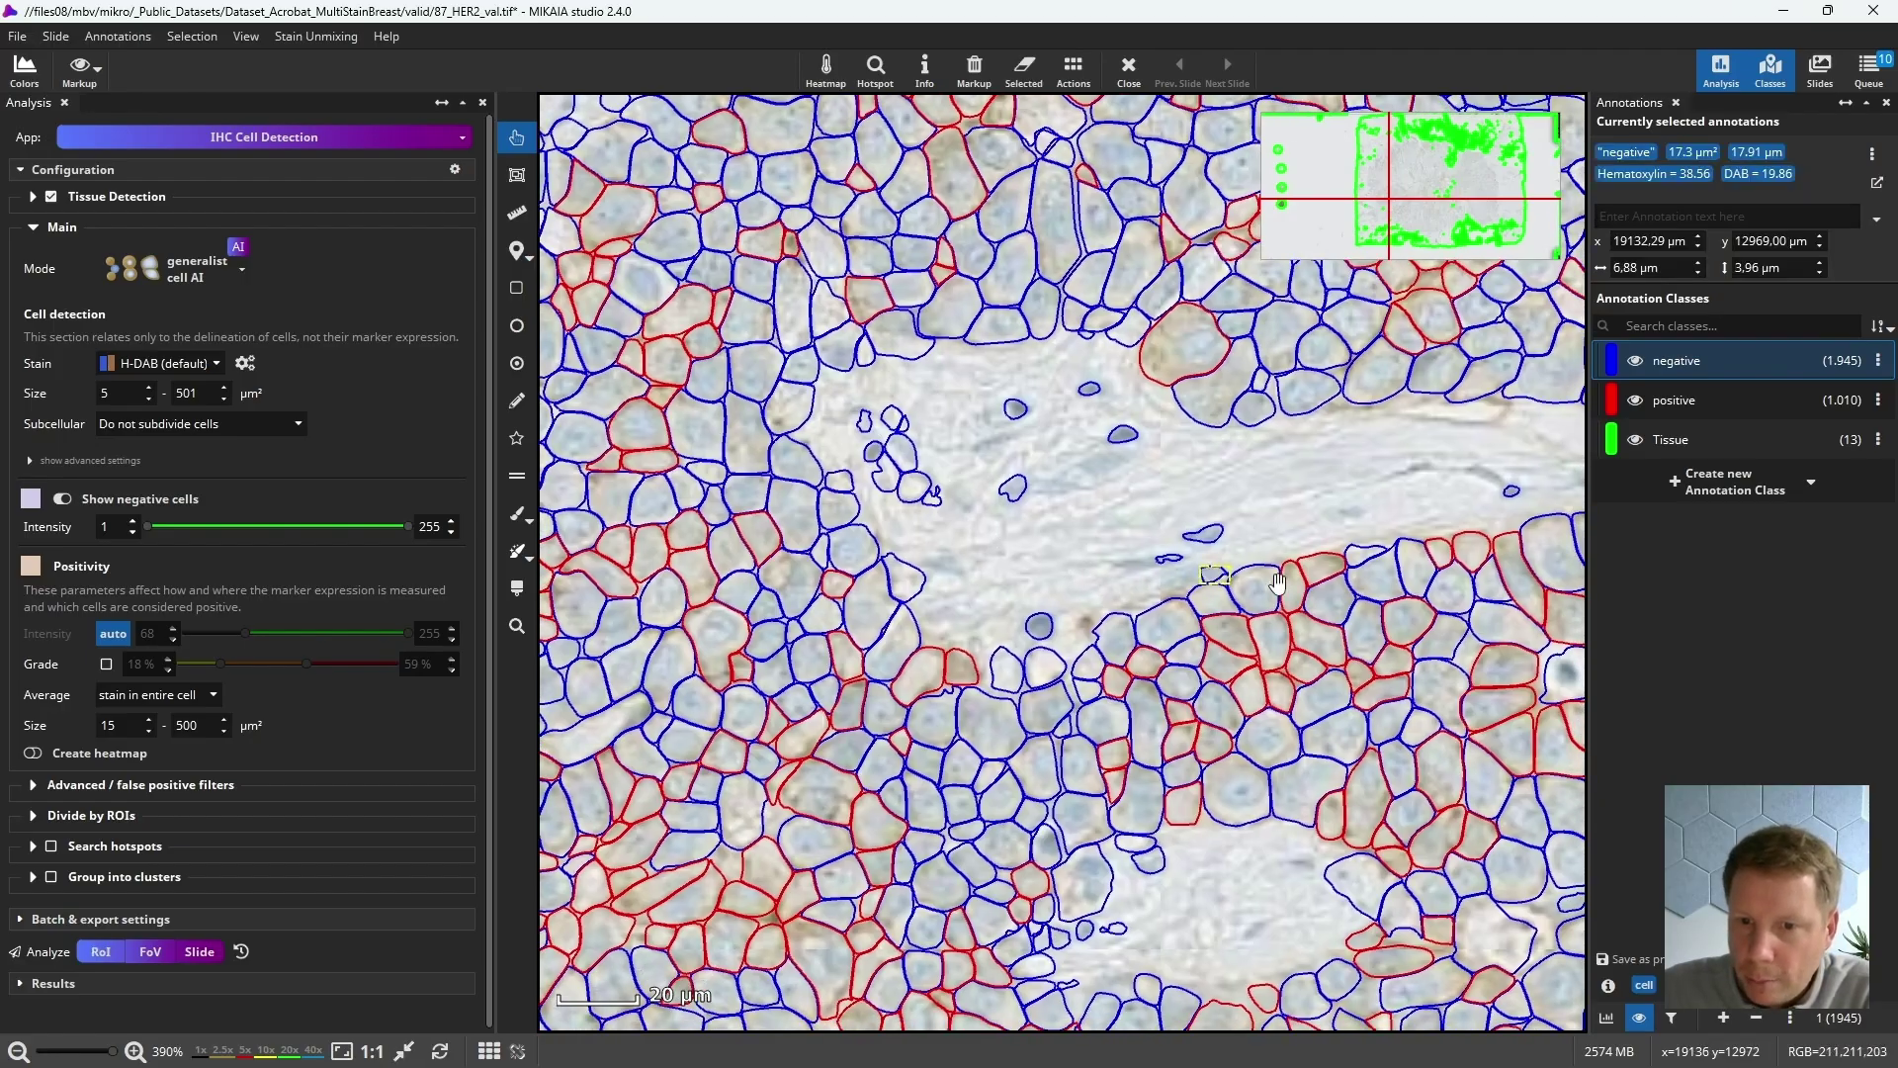
pyautogui.click(1513, 490)
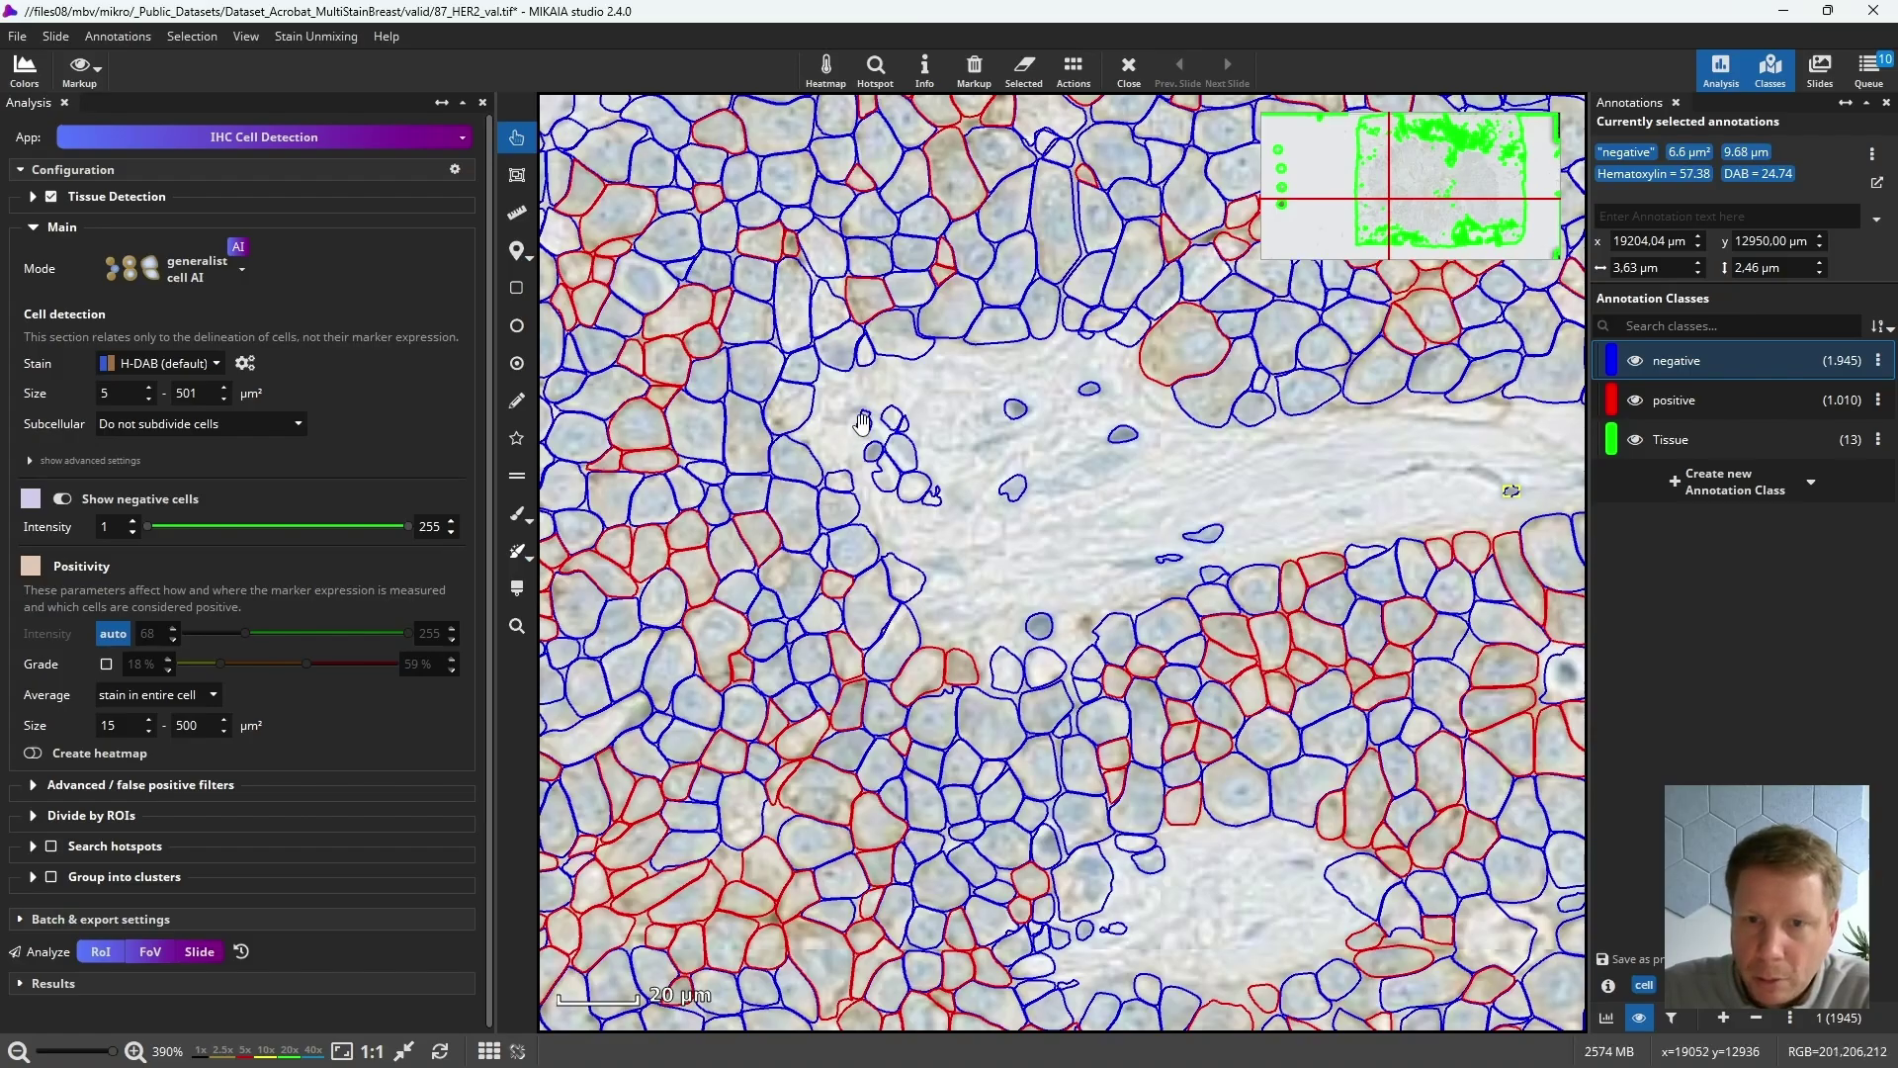
pyautogui.click(932, 494)
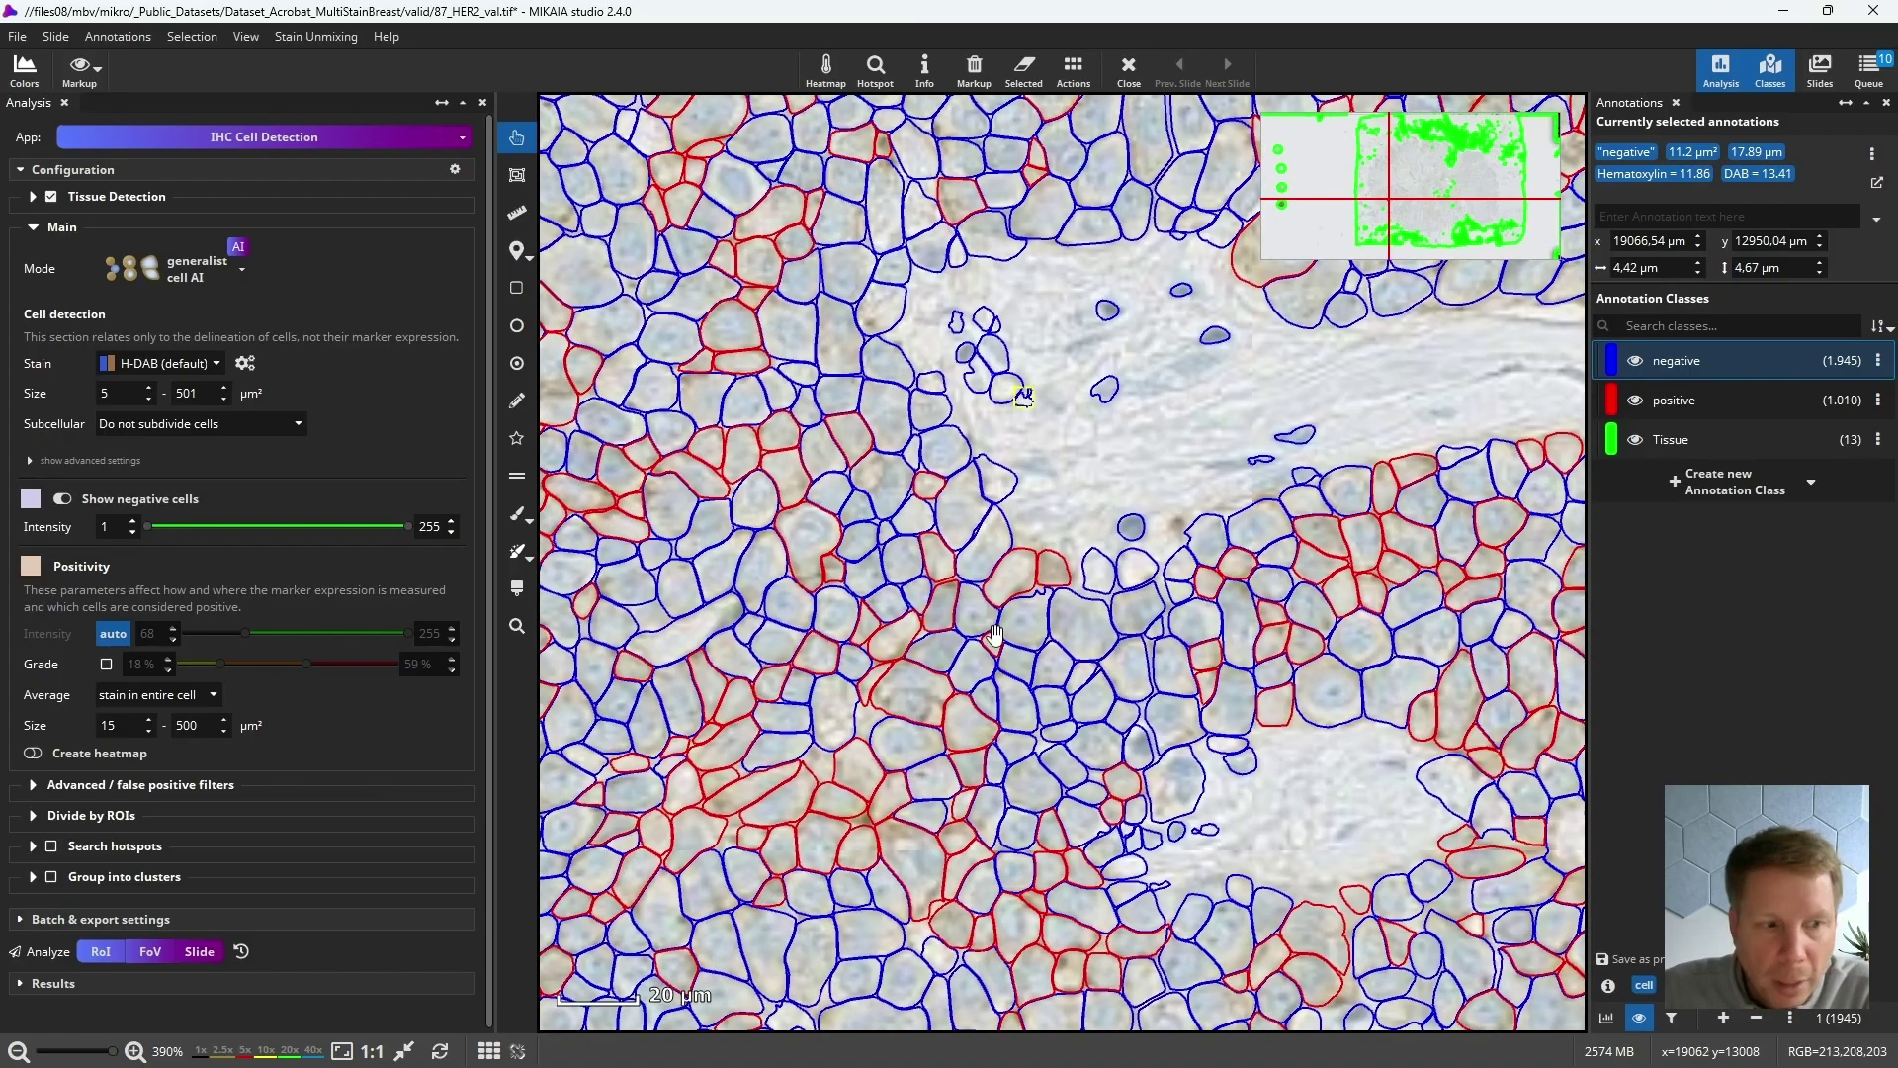
# Plot Area on the horizontal axis of the cell scatter plot and narrow its range to cells below about 27 µm².
pyautogui.scroll(-1, 475, 834)
pyautogui.click(194, 978)
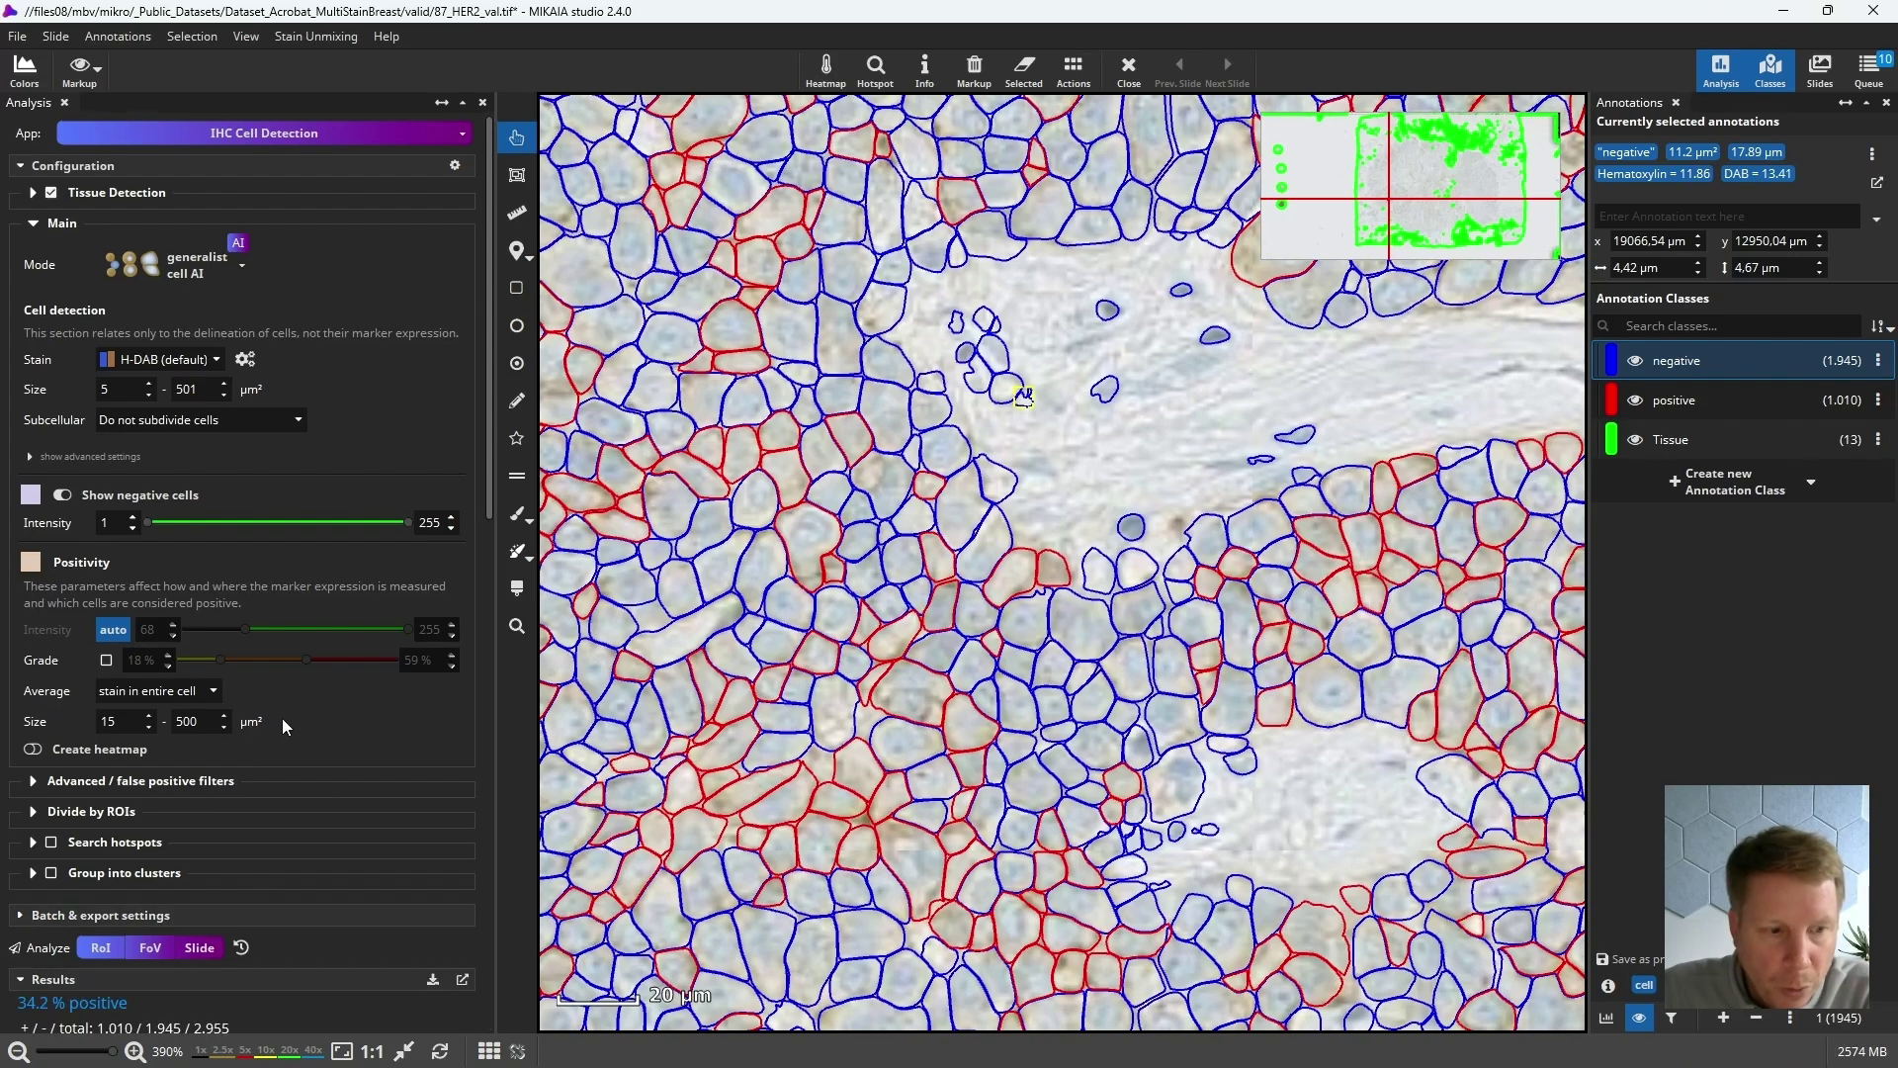
pyautogui.scroll(-10, 285, 727)
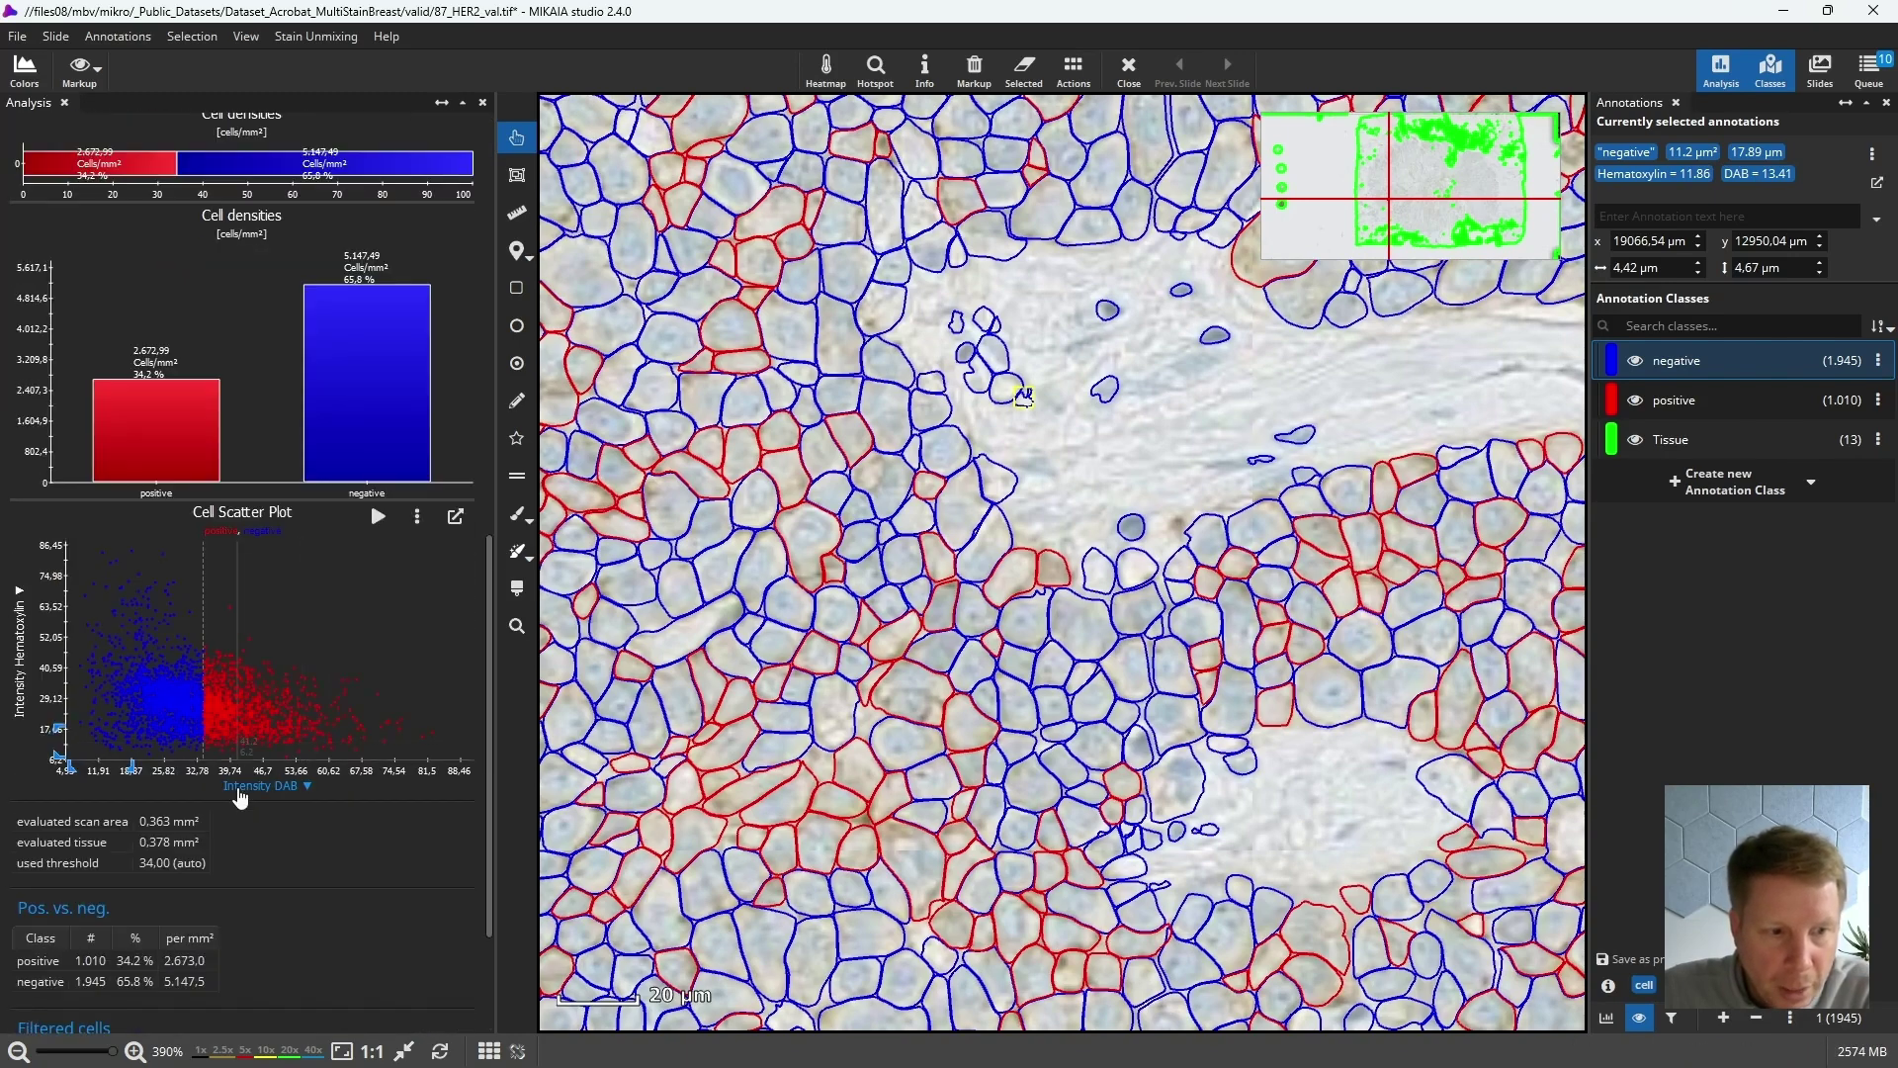
pyautogui.click(239, 791)
pyautogui.click(325, 799)
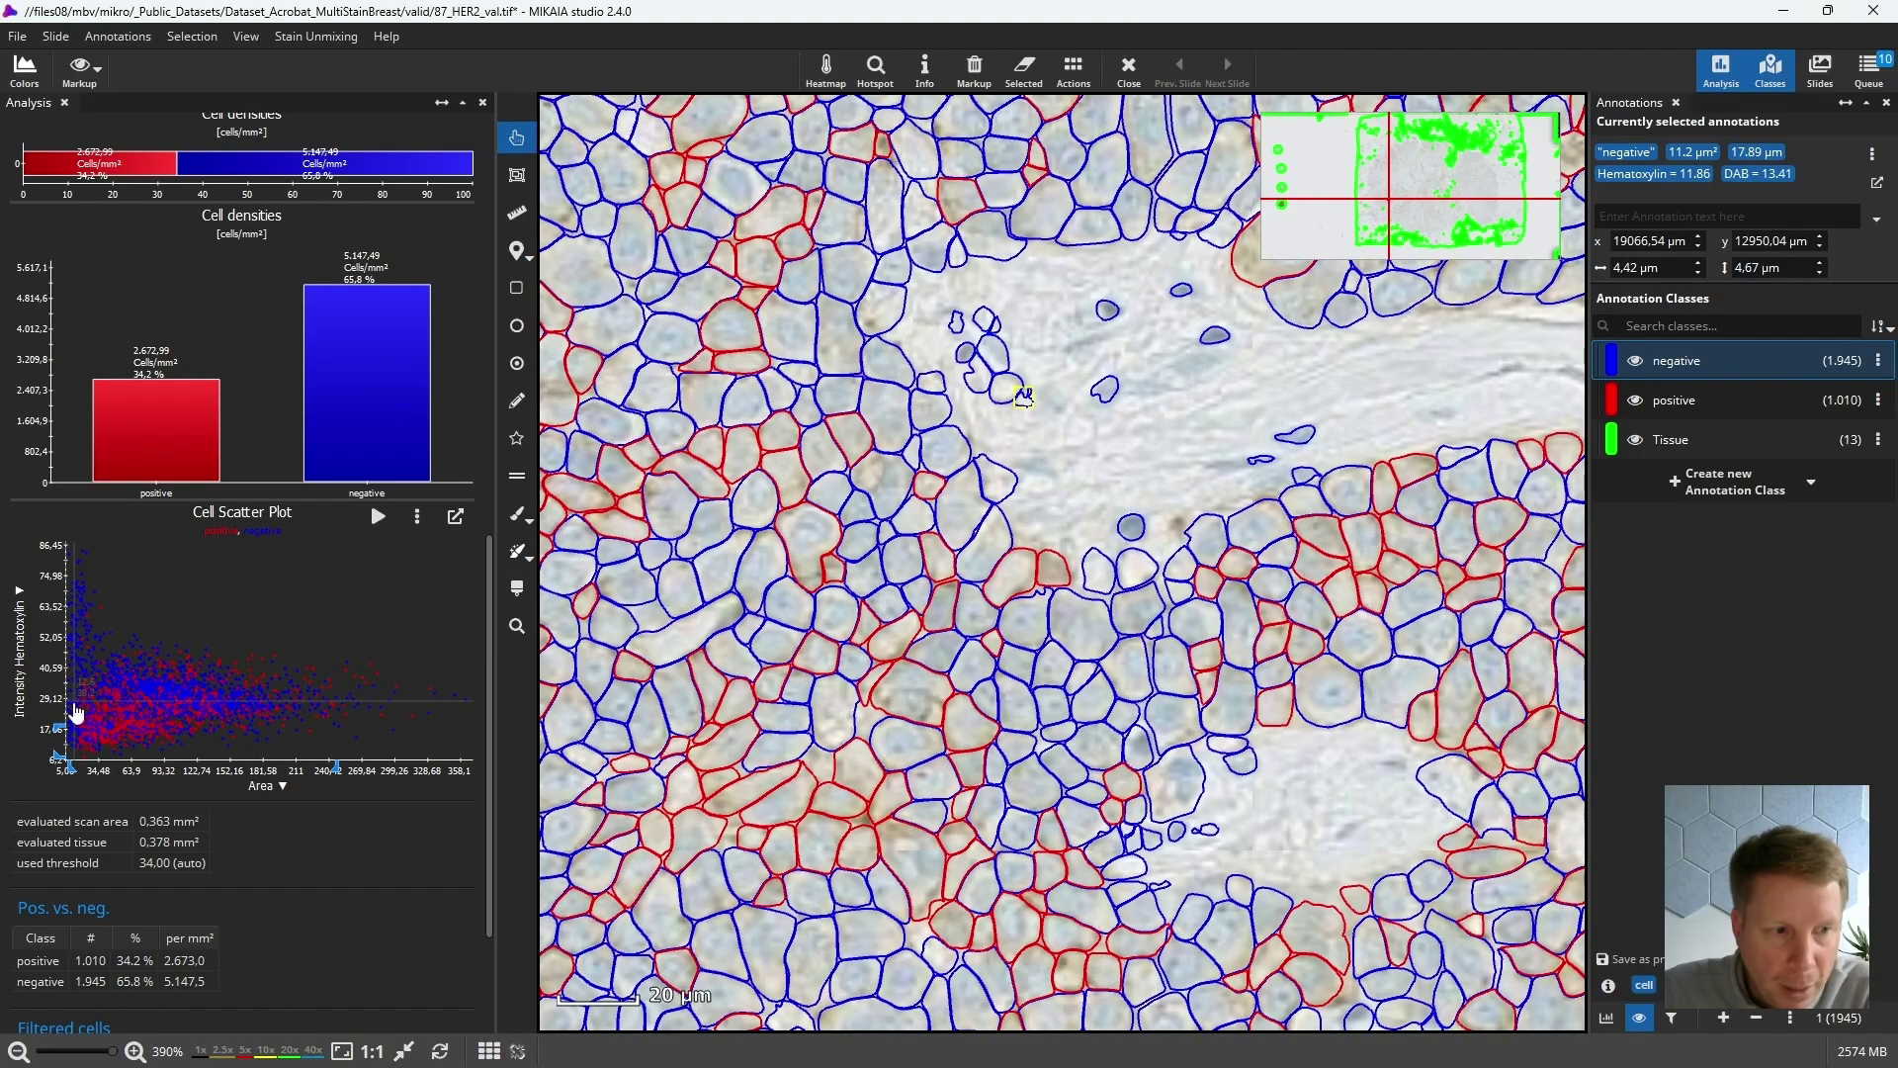
pyautogui.moveTo(336, 769); pyautogui.dragTo(85, 777)
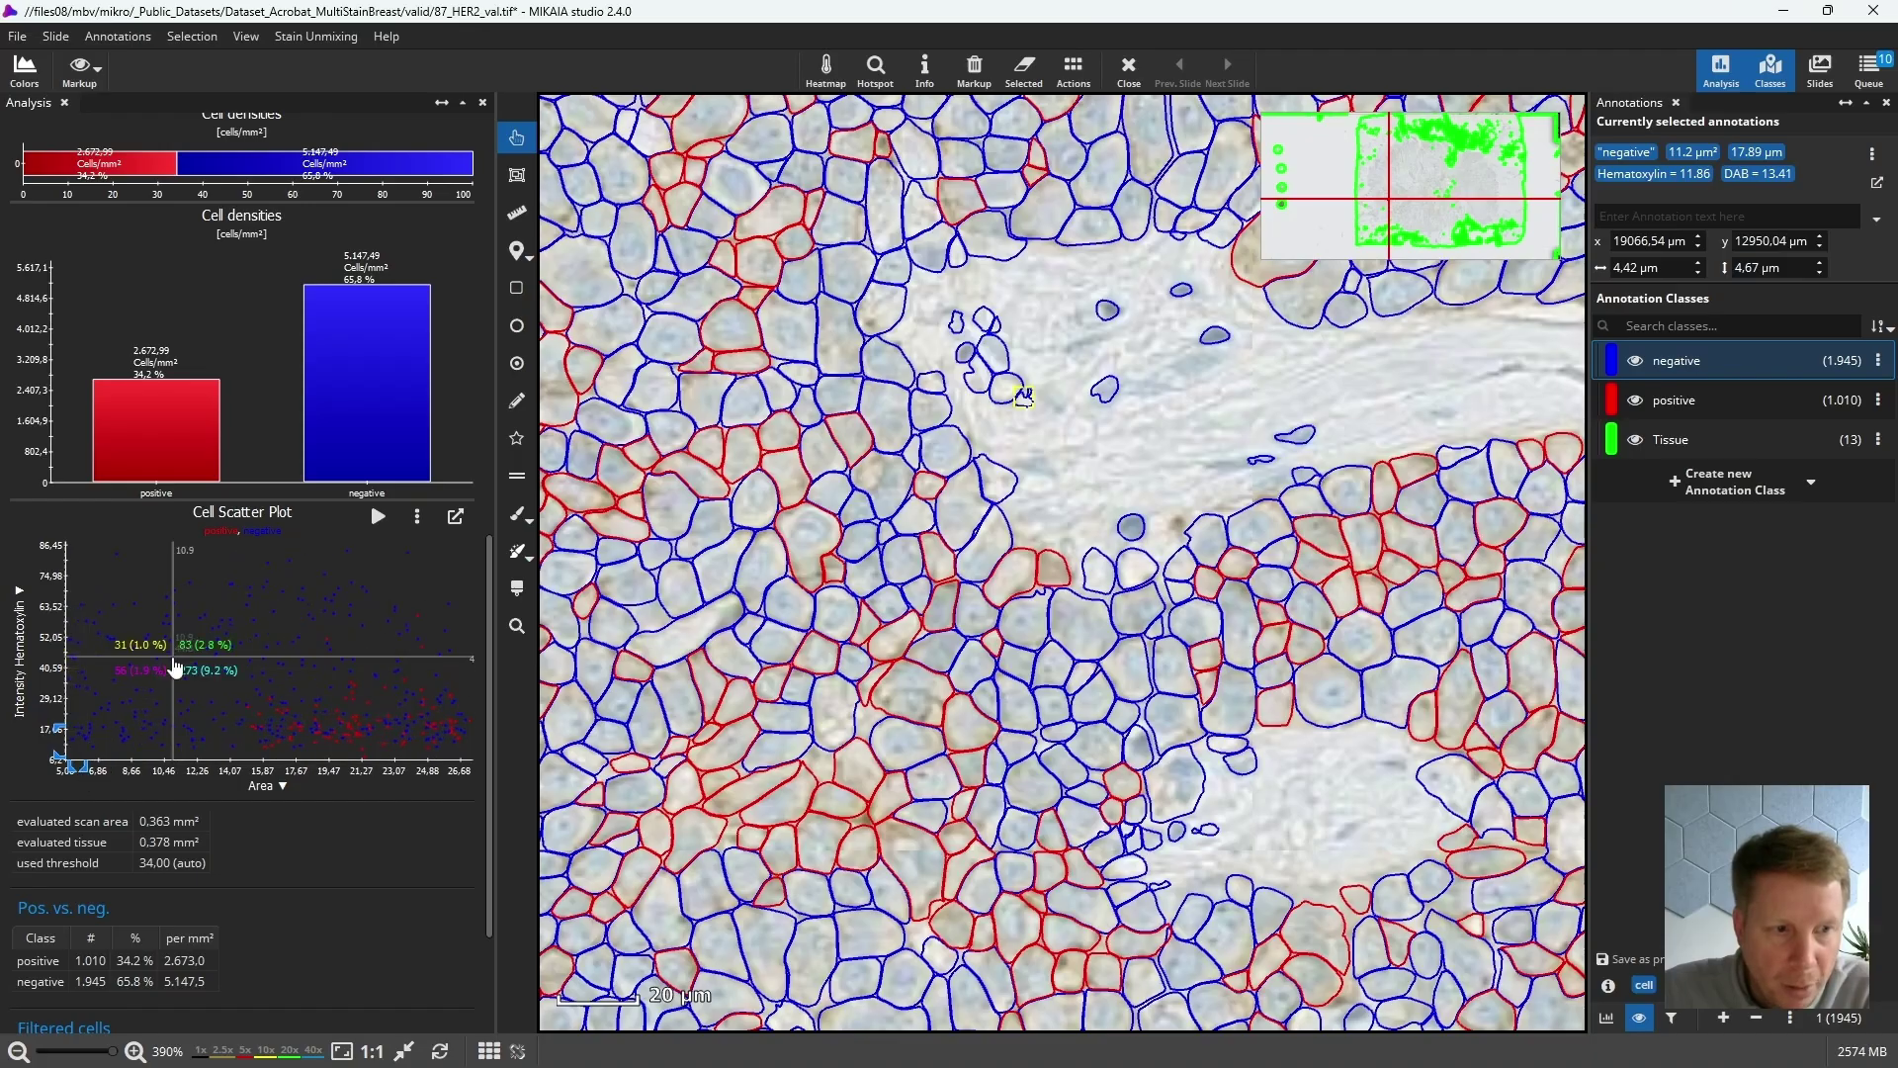
# Locate a negative cell with an area of about 10 µm² in the slide from the scatter plot.
pyautogui.click(175, 669)
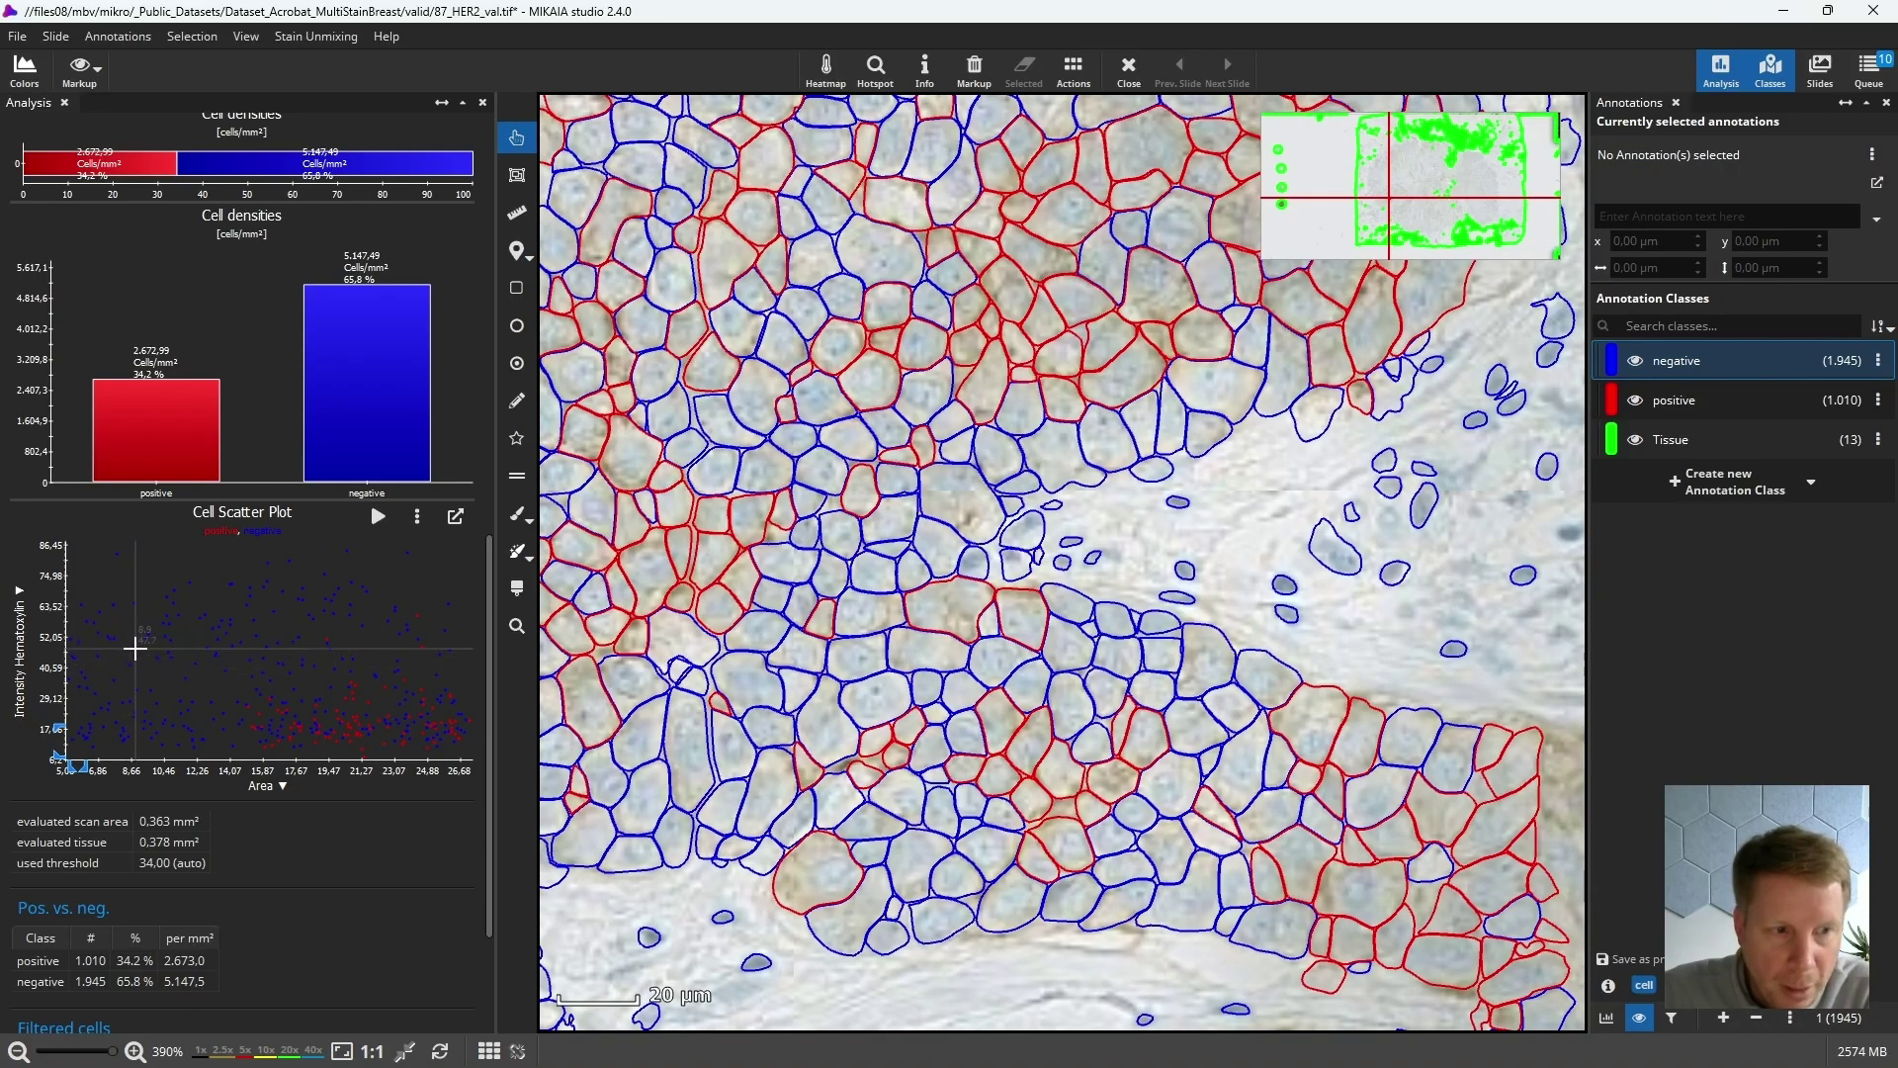
pyautogui.click(135, 648)
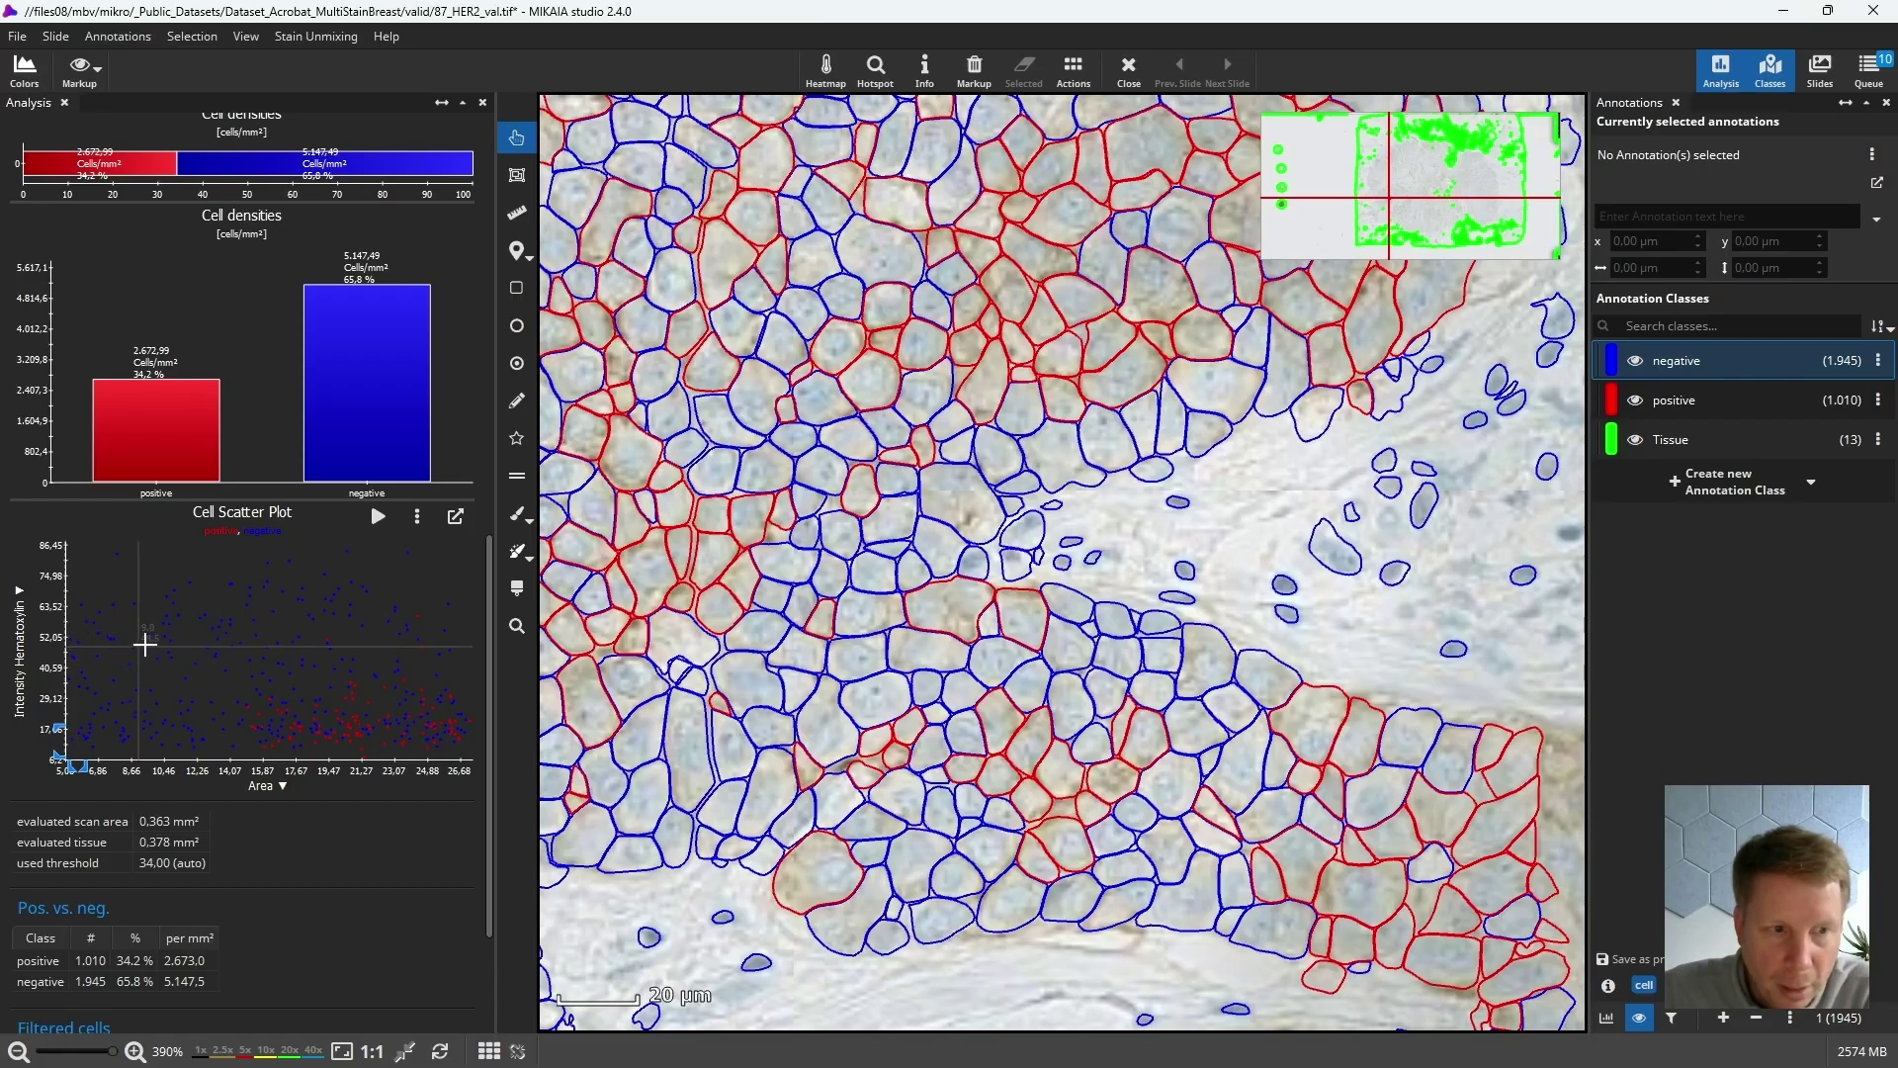
pyautogui.click(168, 648)
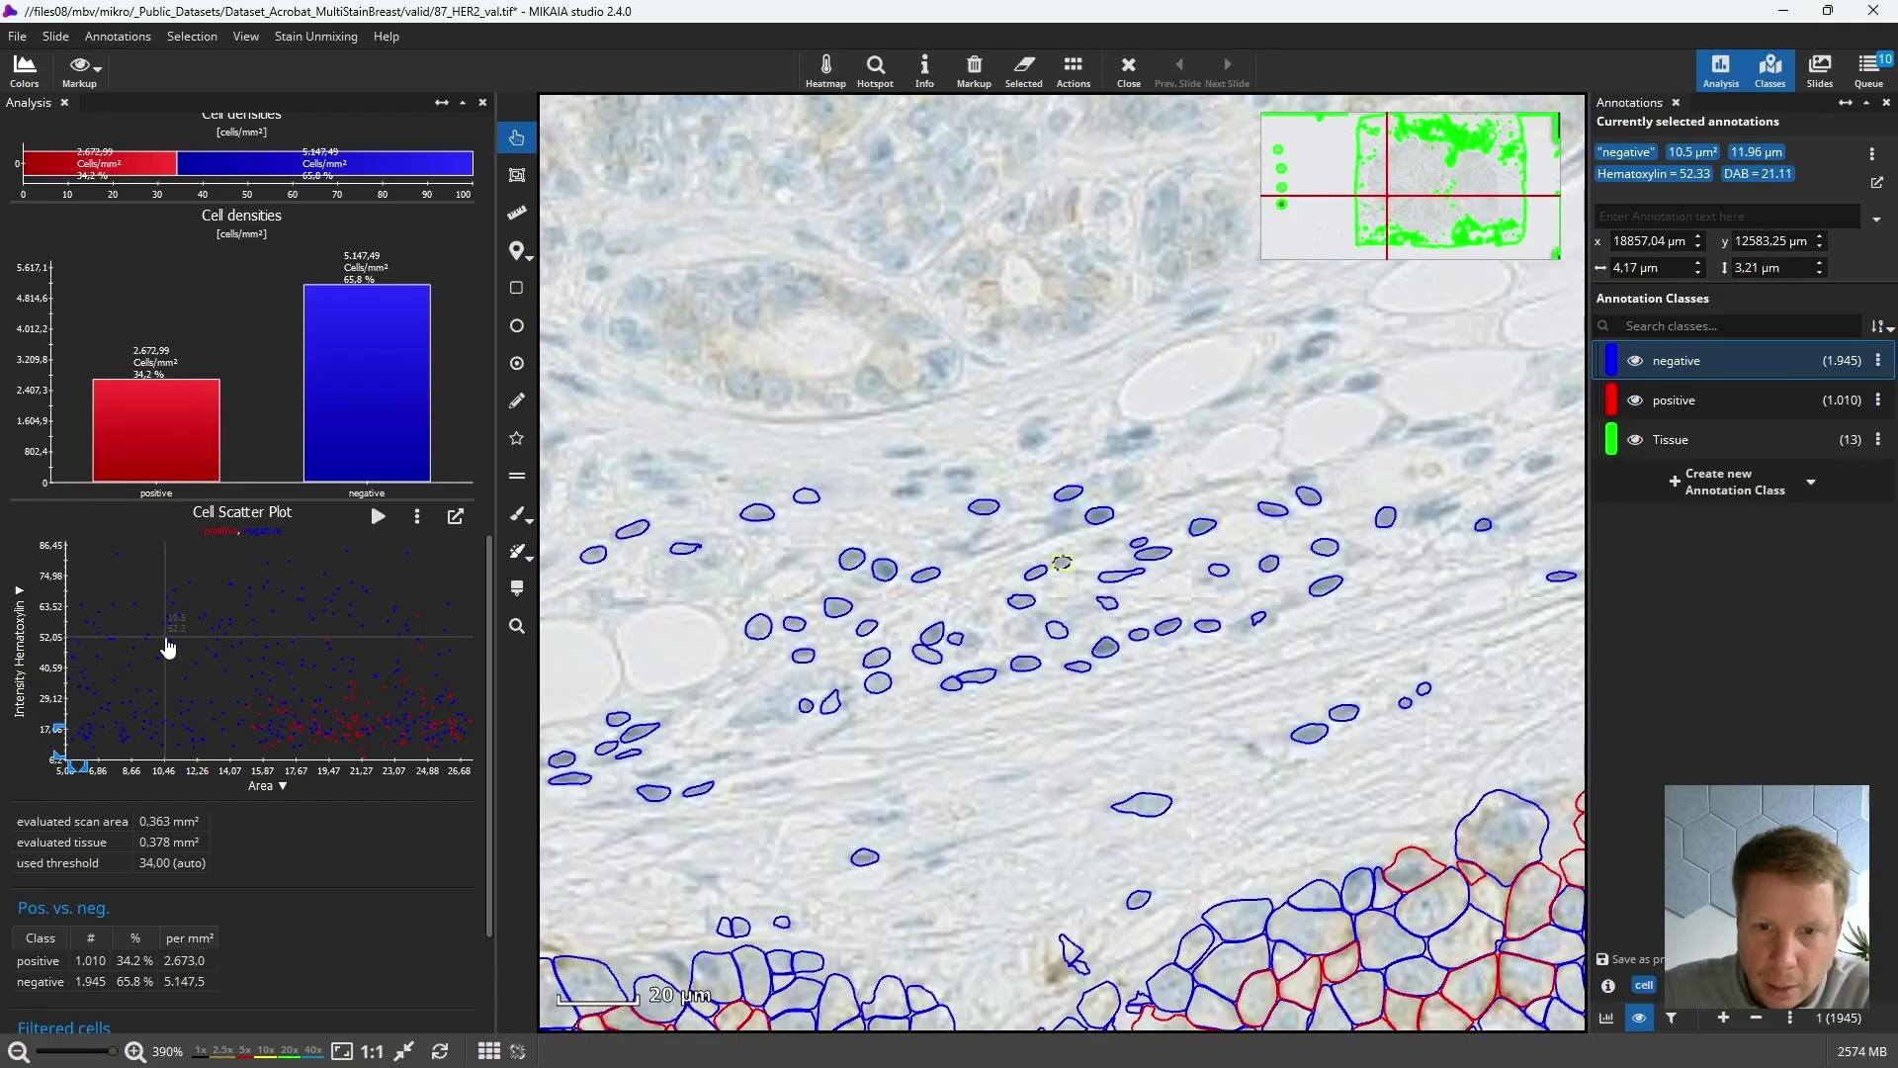
# Increase the scatter plot's point size and locate strongly hematoxylin-stained negative cells of about 8 to 9 µm² in the slide.
pyautogui.rightClick(286, 610)
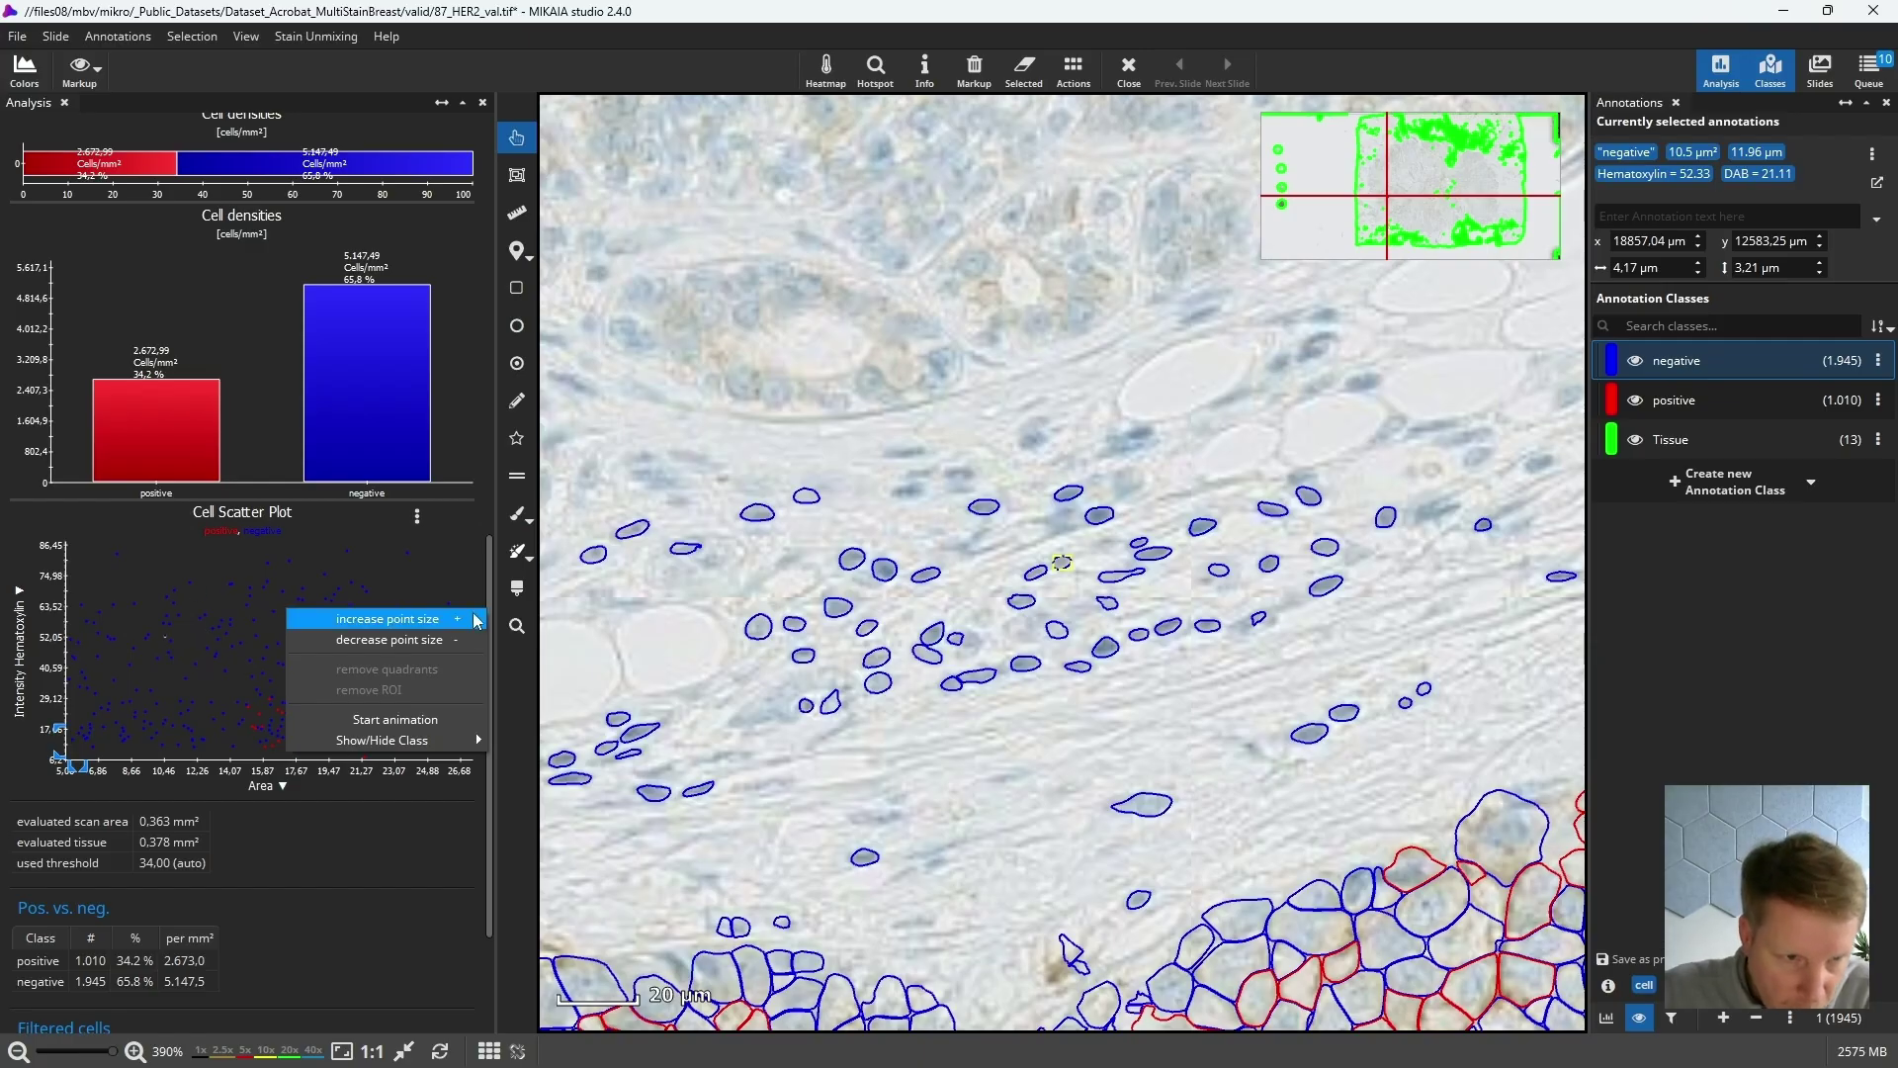
pyautogui.click(411, 621)
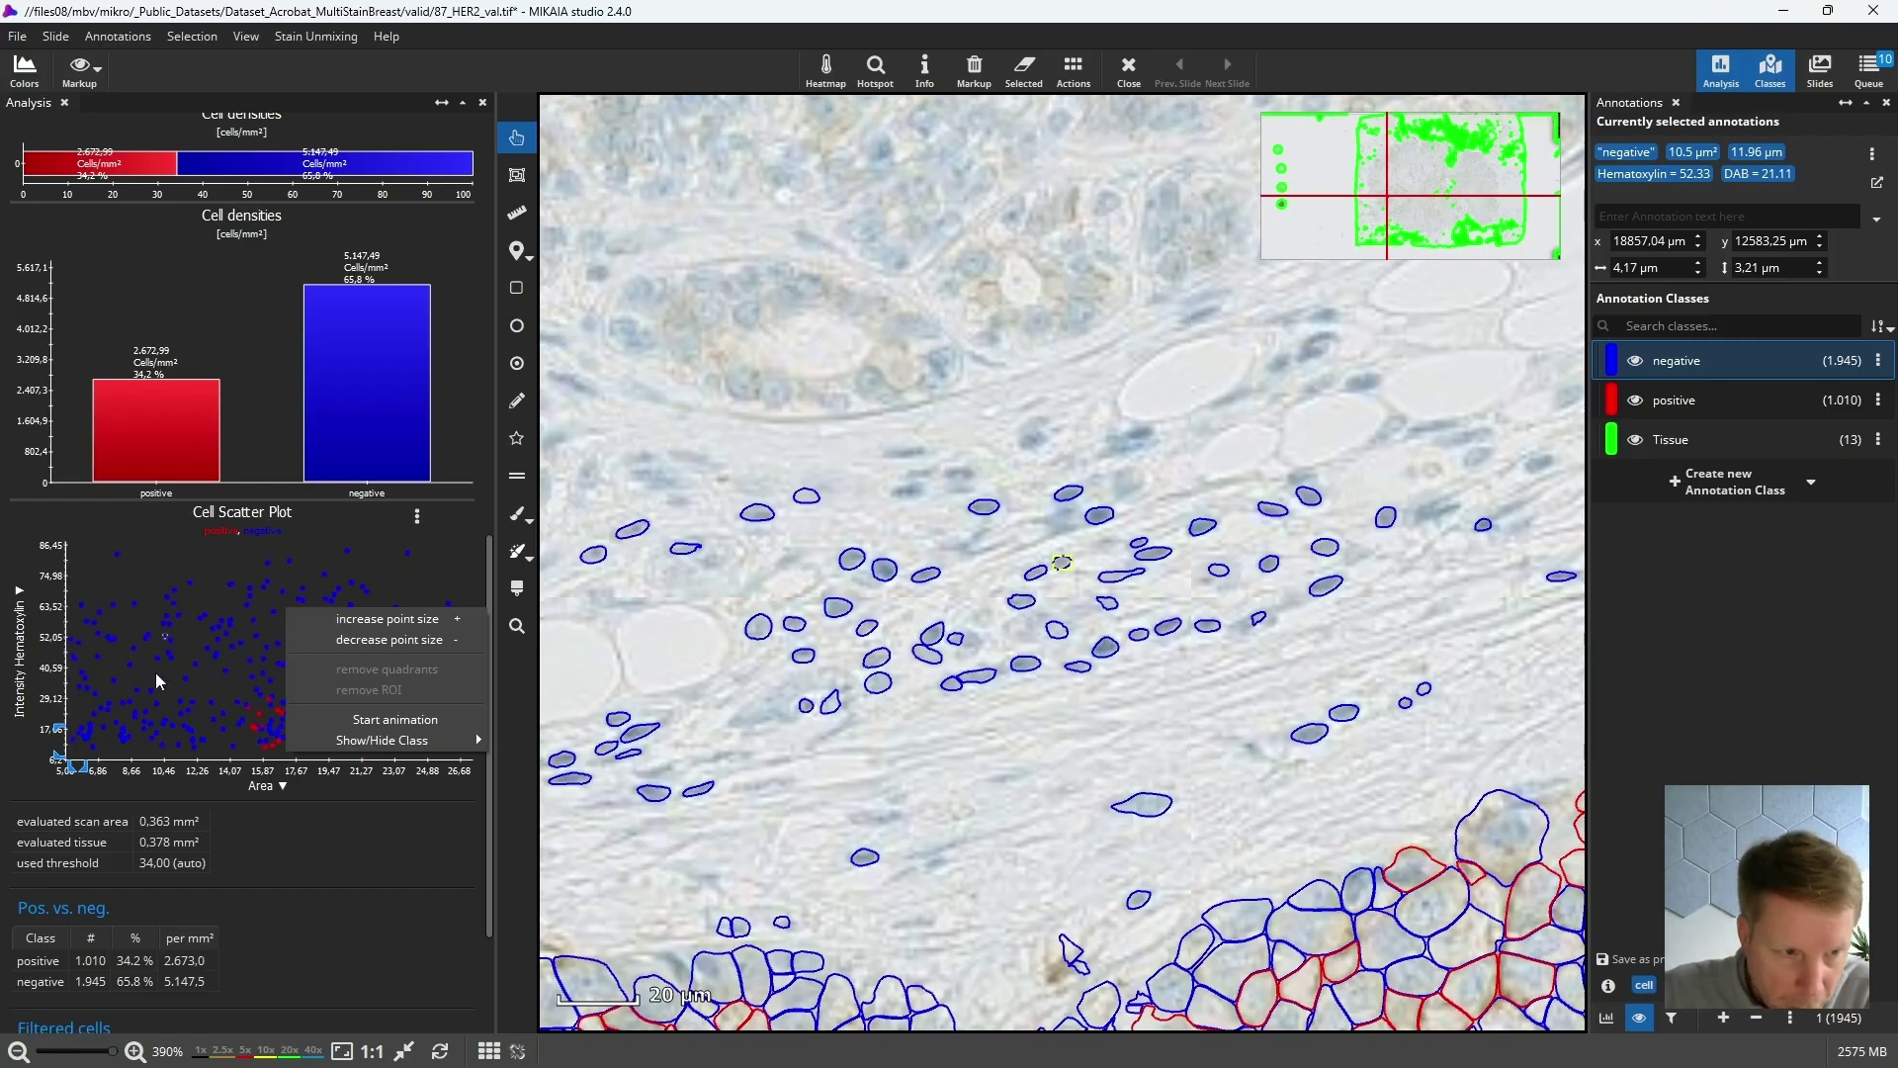
pyautogui.click(135, 603)
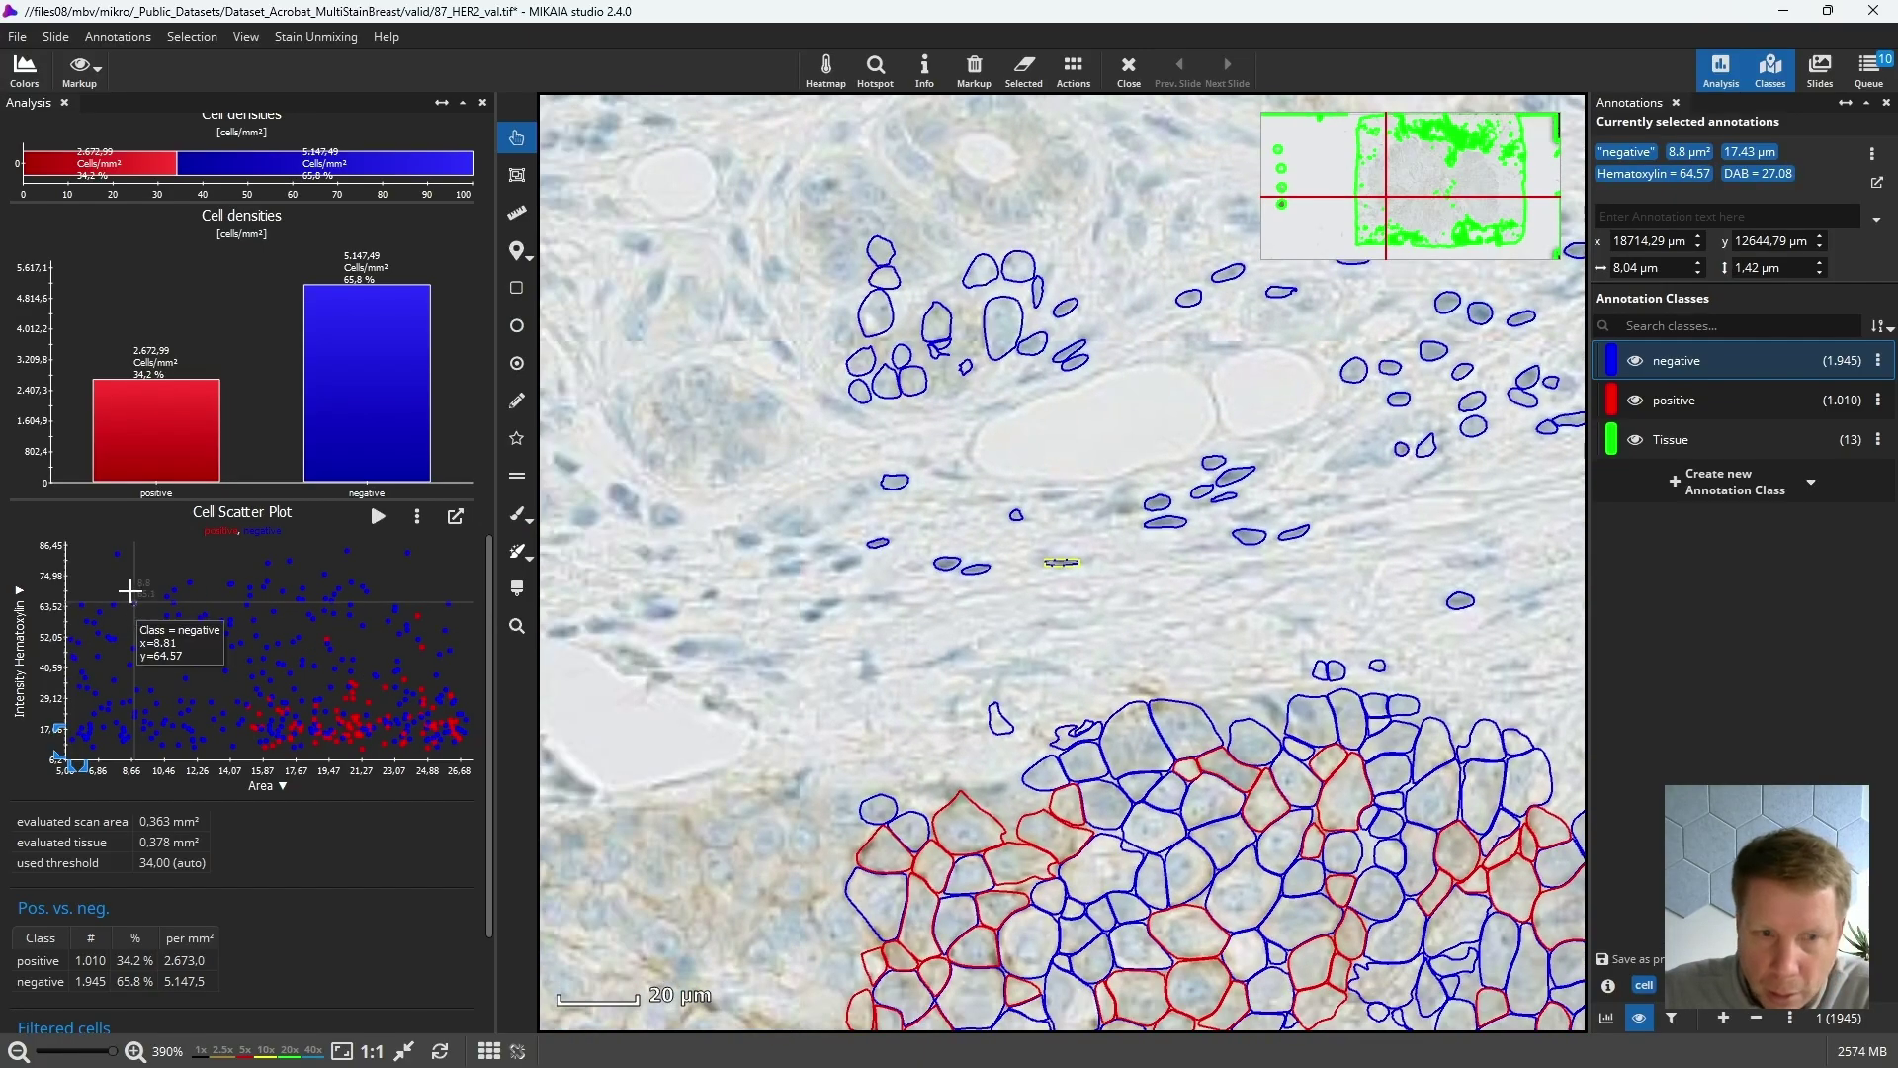
pyautogui.click(120, 559)
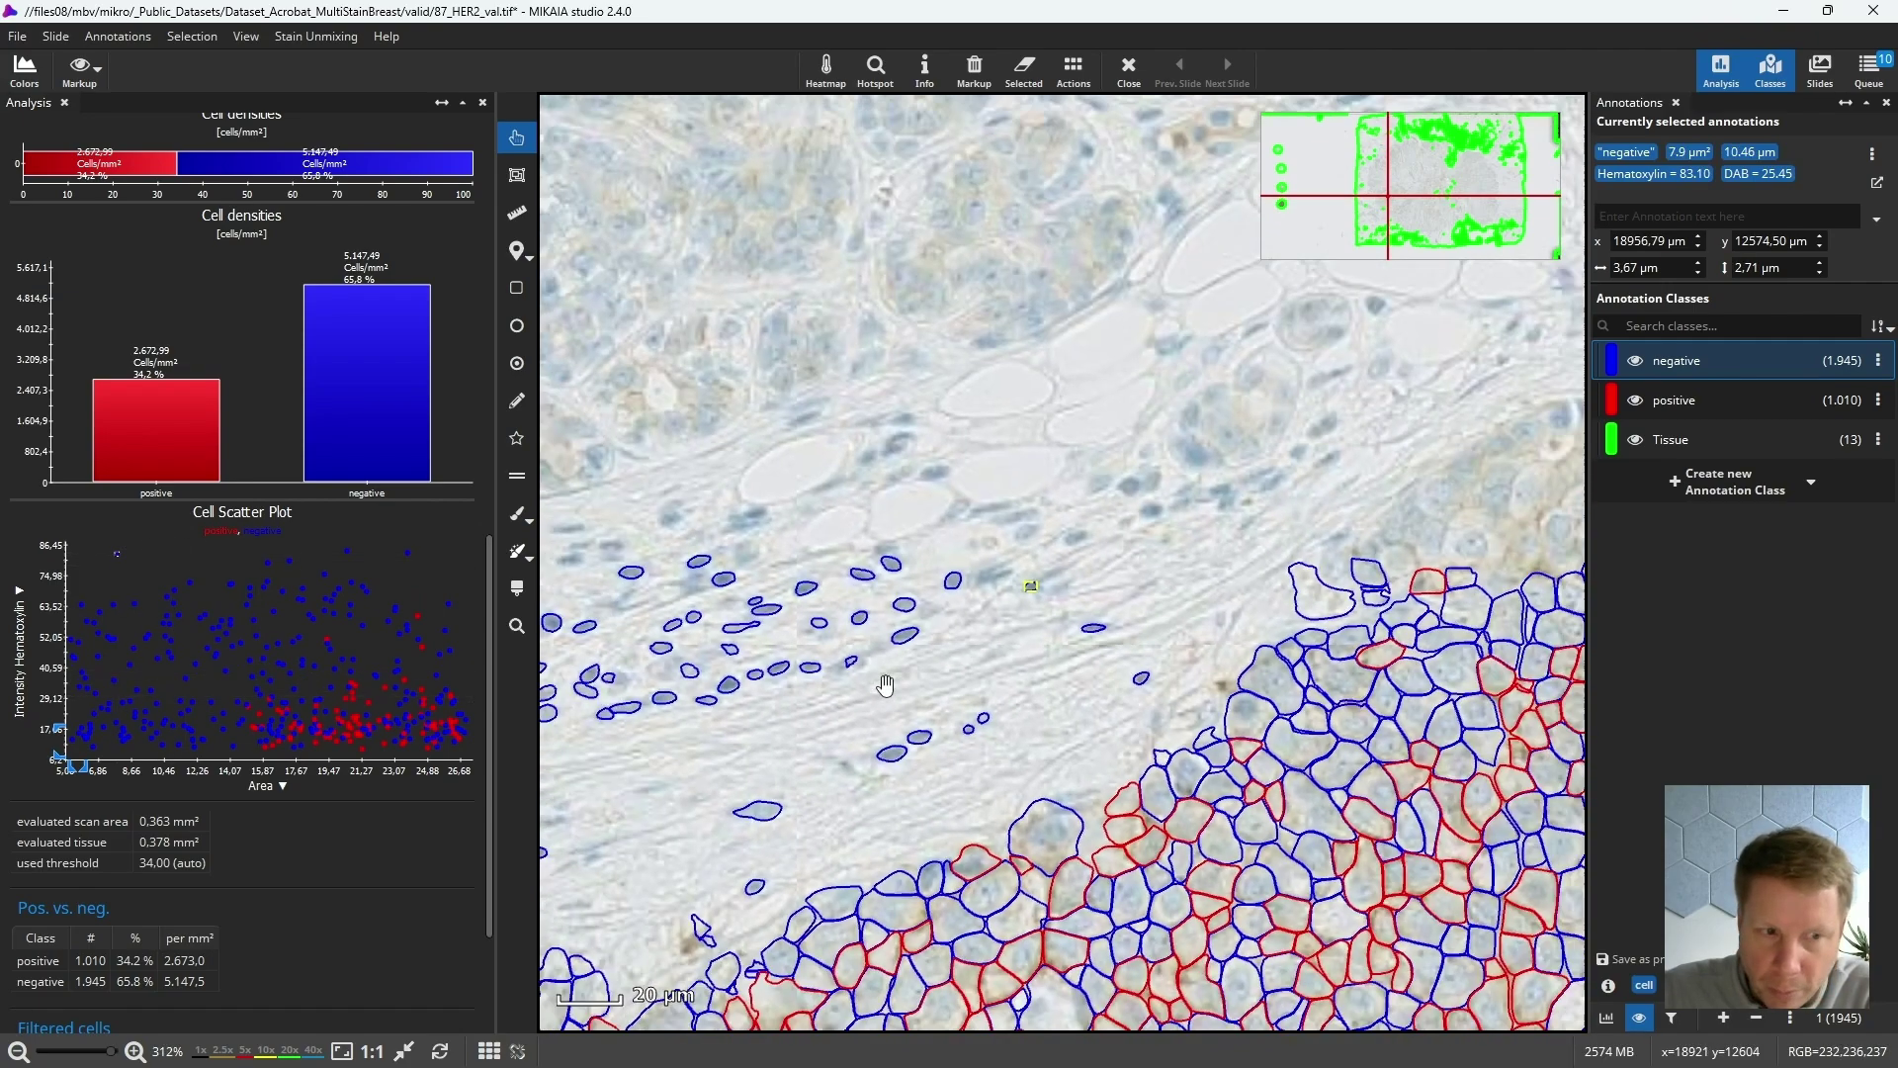
pyautogui.scroll(-2, 901, 682)
# Set the minimum size for cell detection to 15 µm² and repeat the last analysis on the same field of view.
pyautogui.scroll(10, 198, 494)
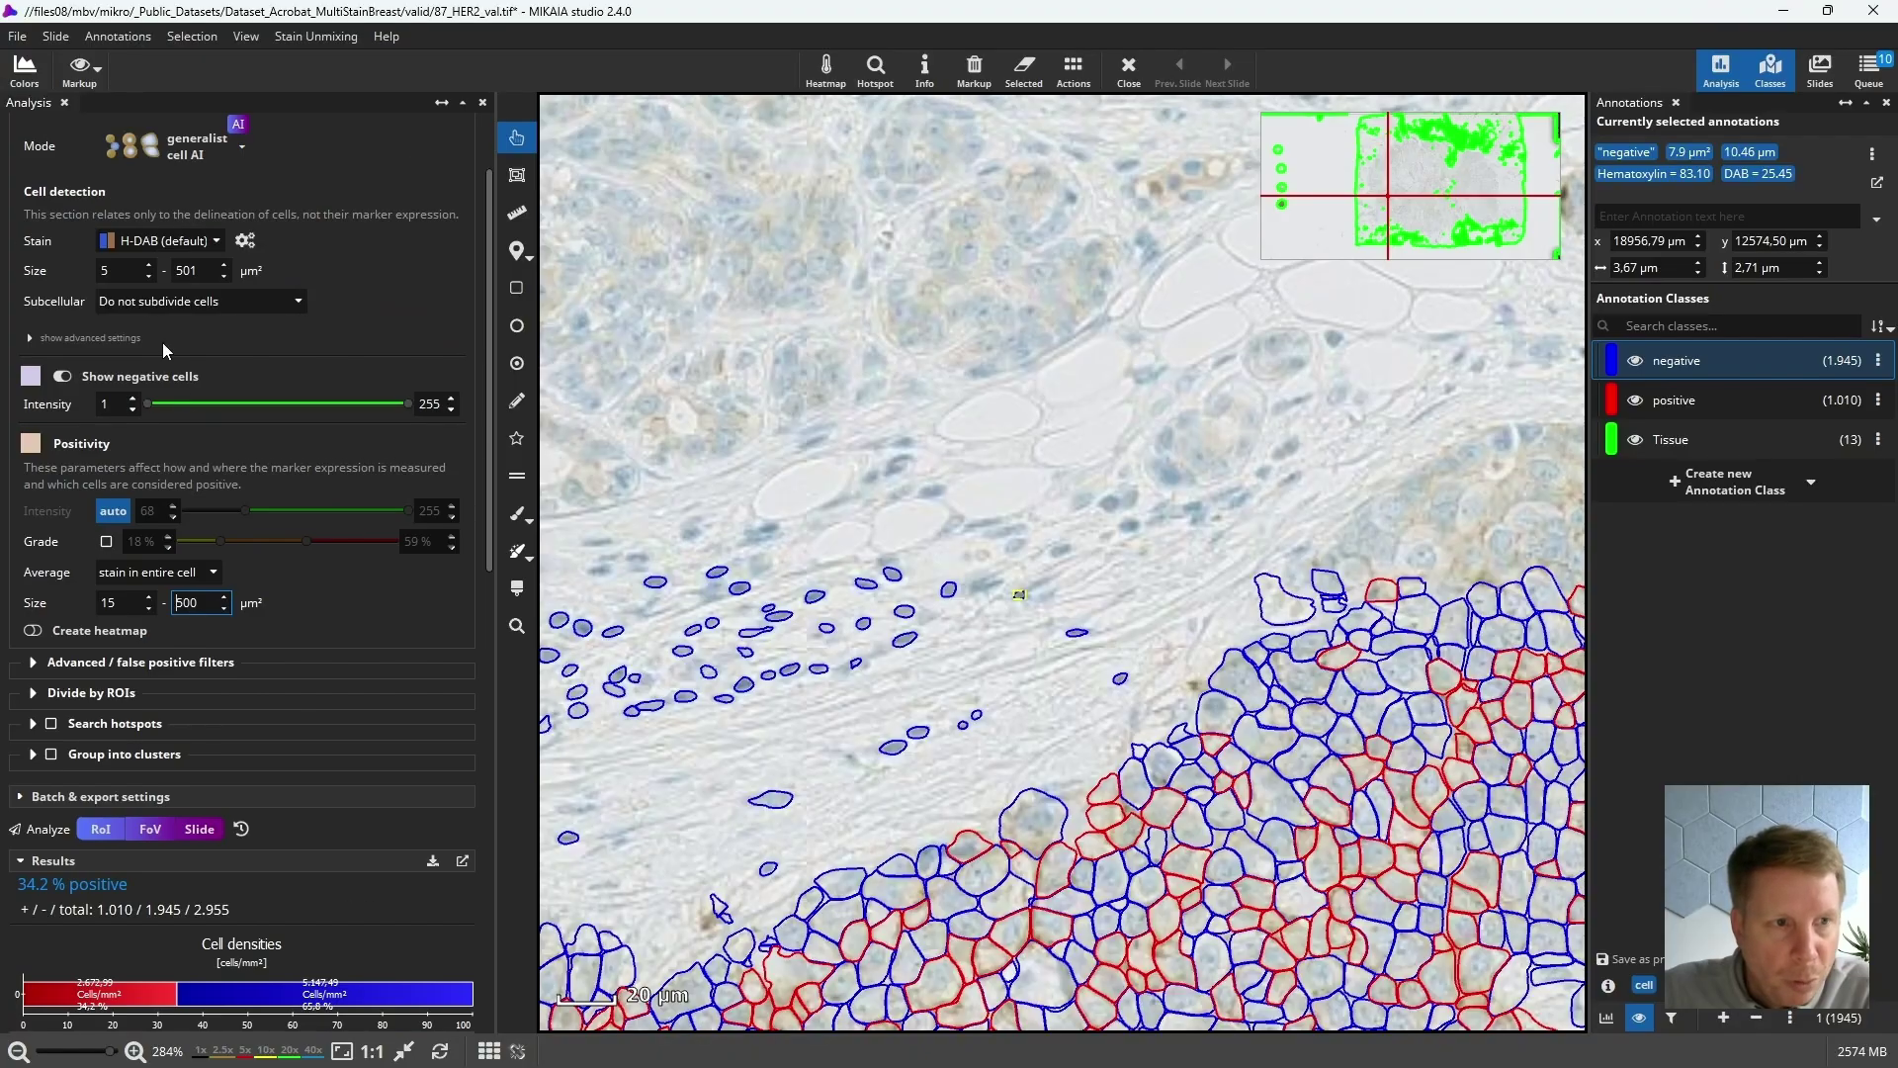
pyautogui.doubleClick(130, 270)
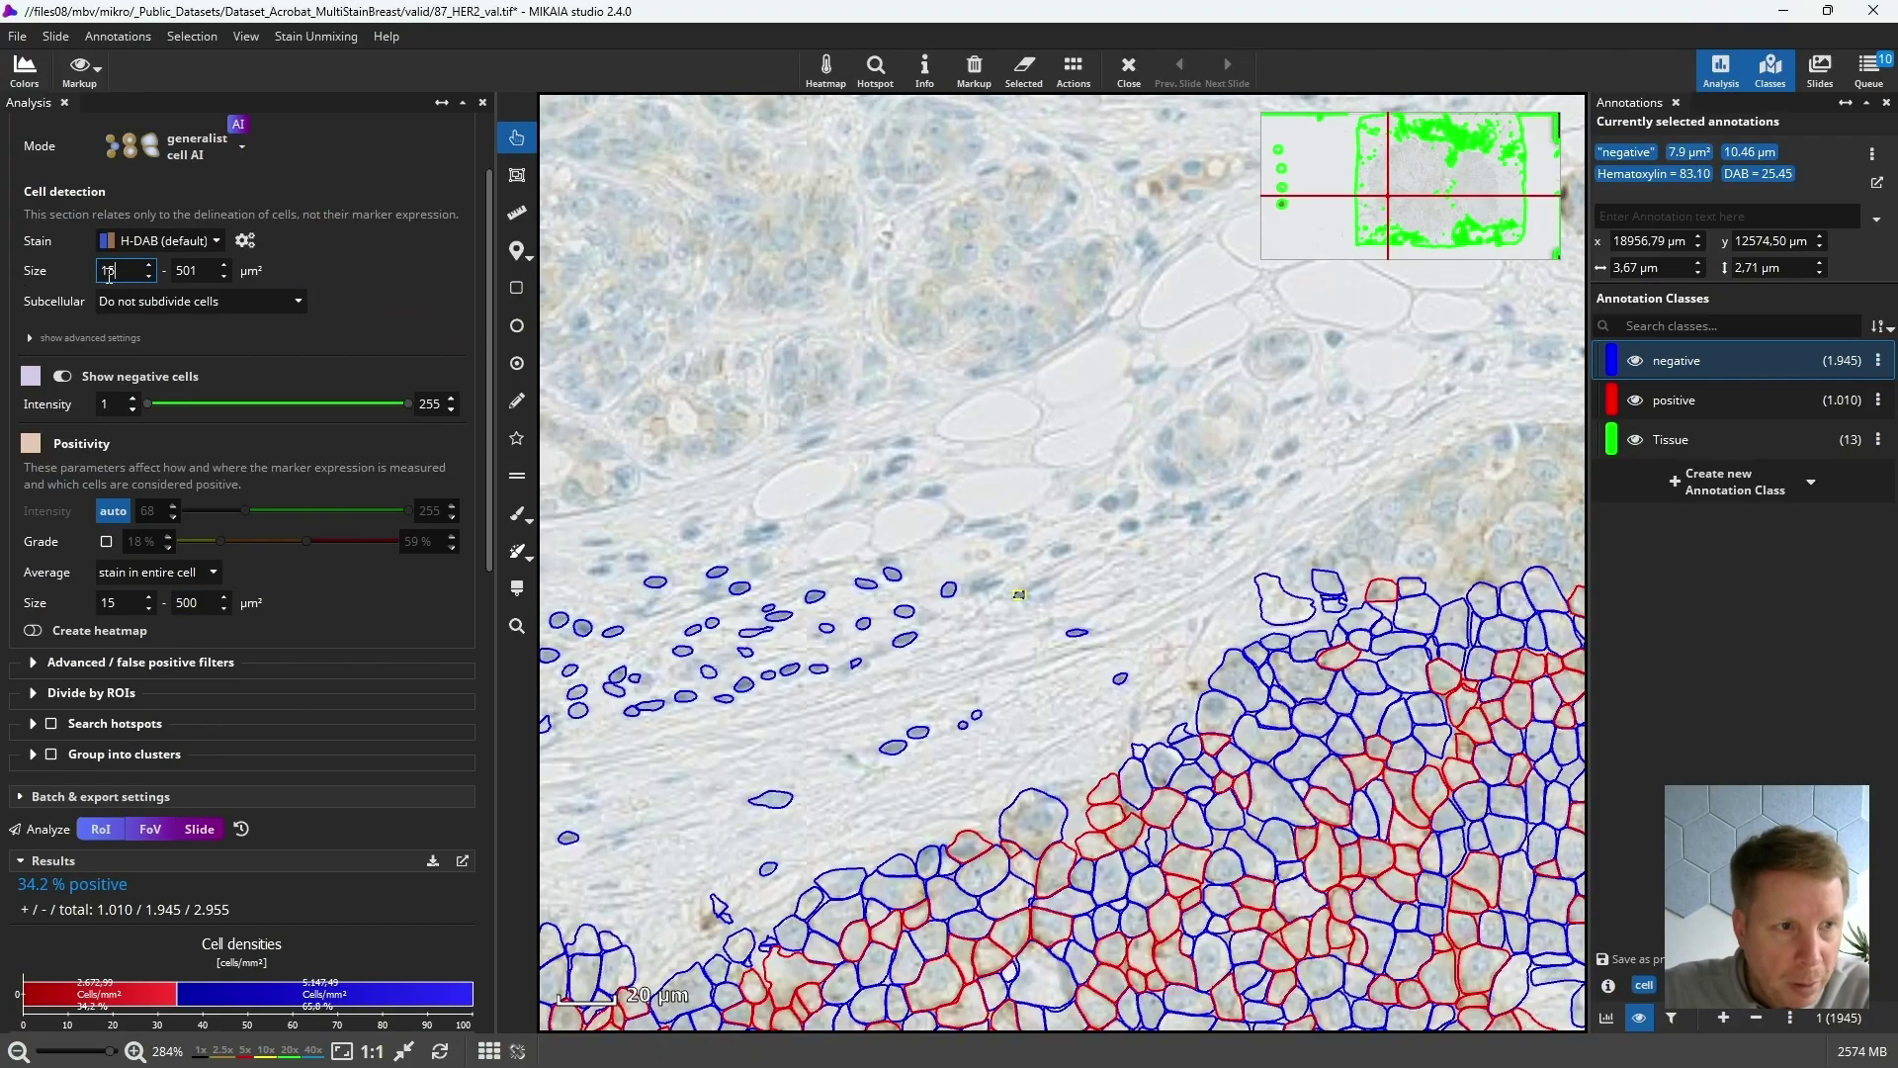
pyautogui.doubleClick(98, 602)
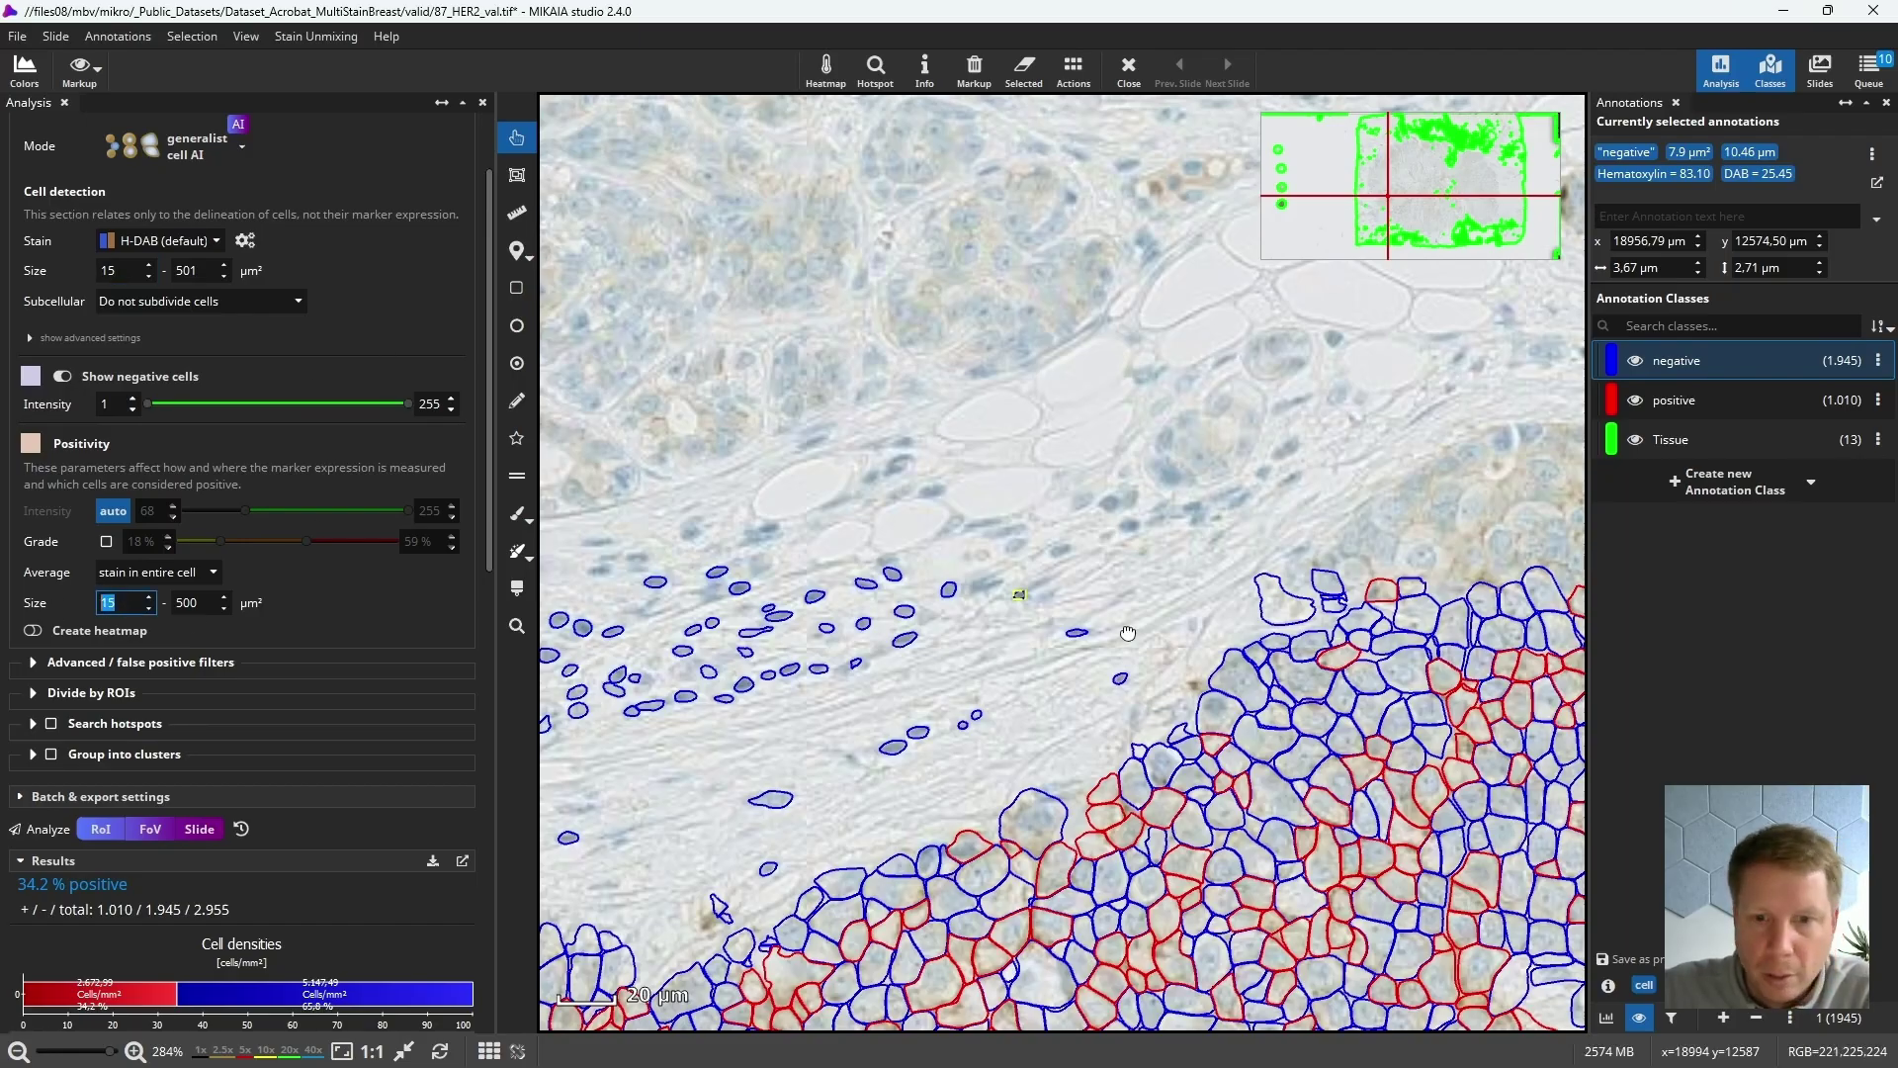
pyautogui.scroll(-5, 1162, 649)
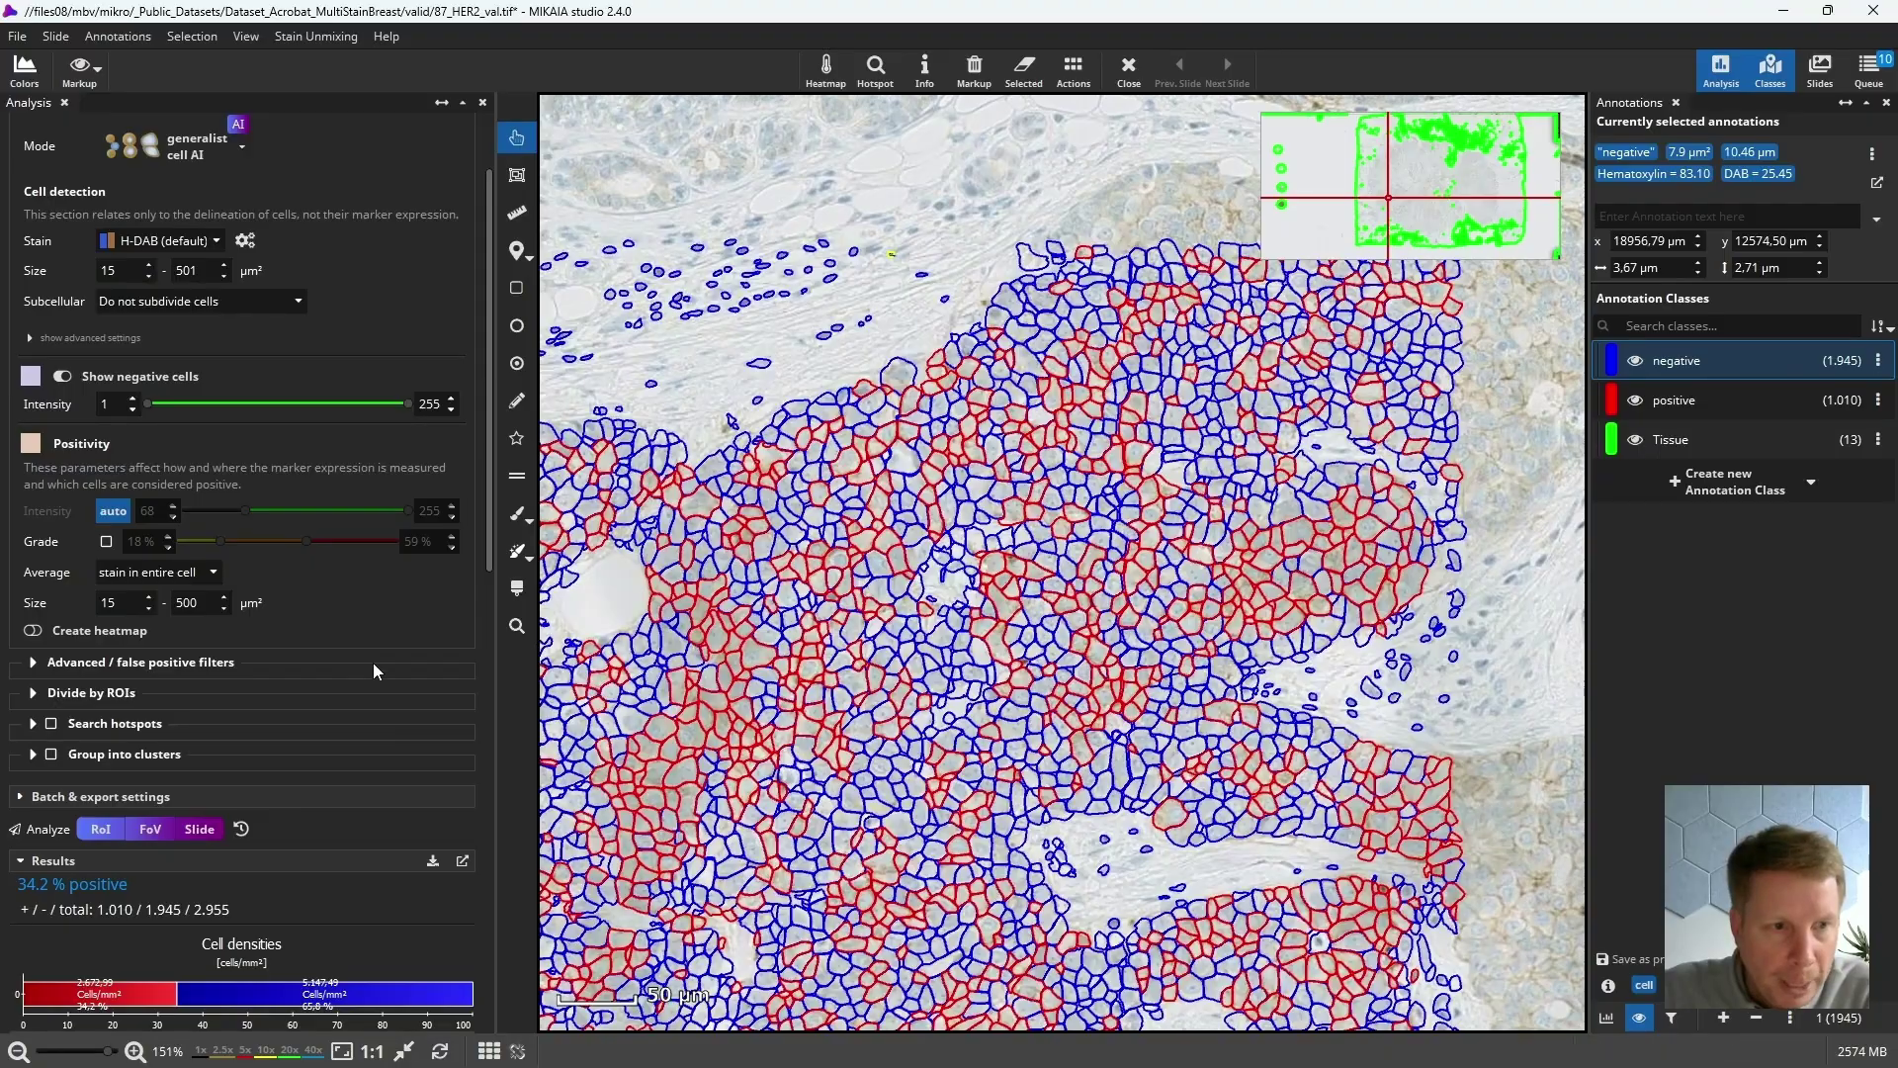
pyautogui.click(242, 829)
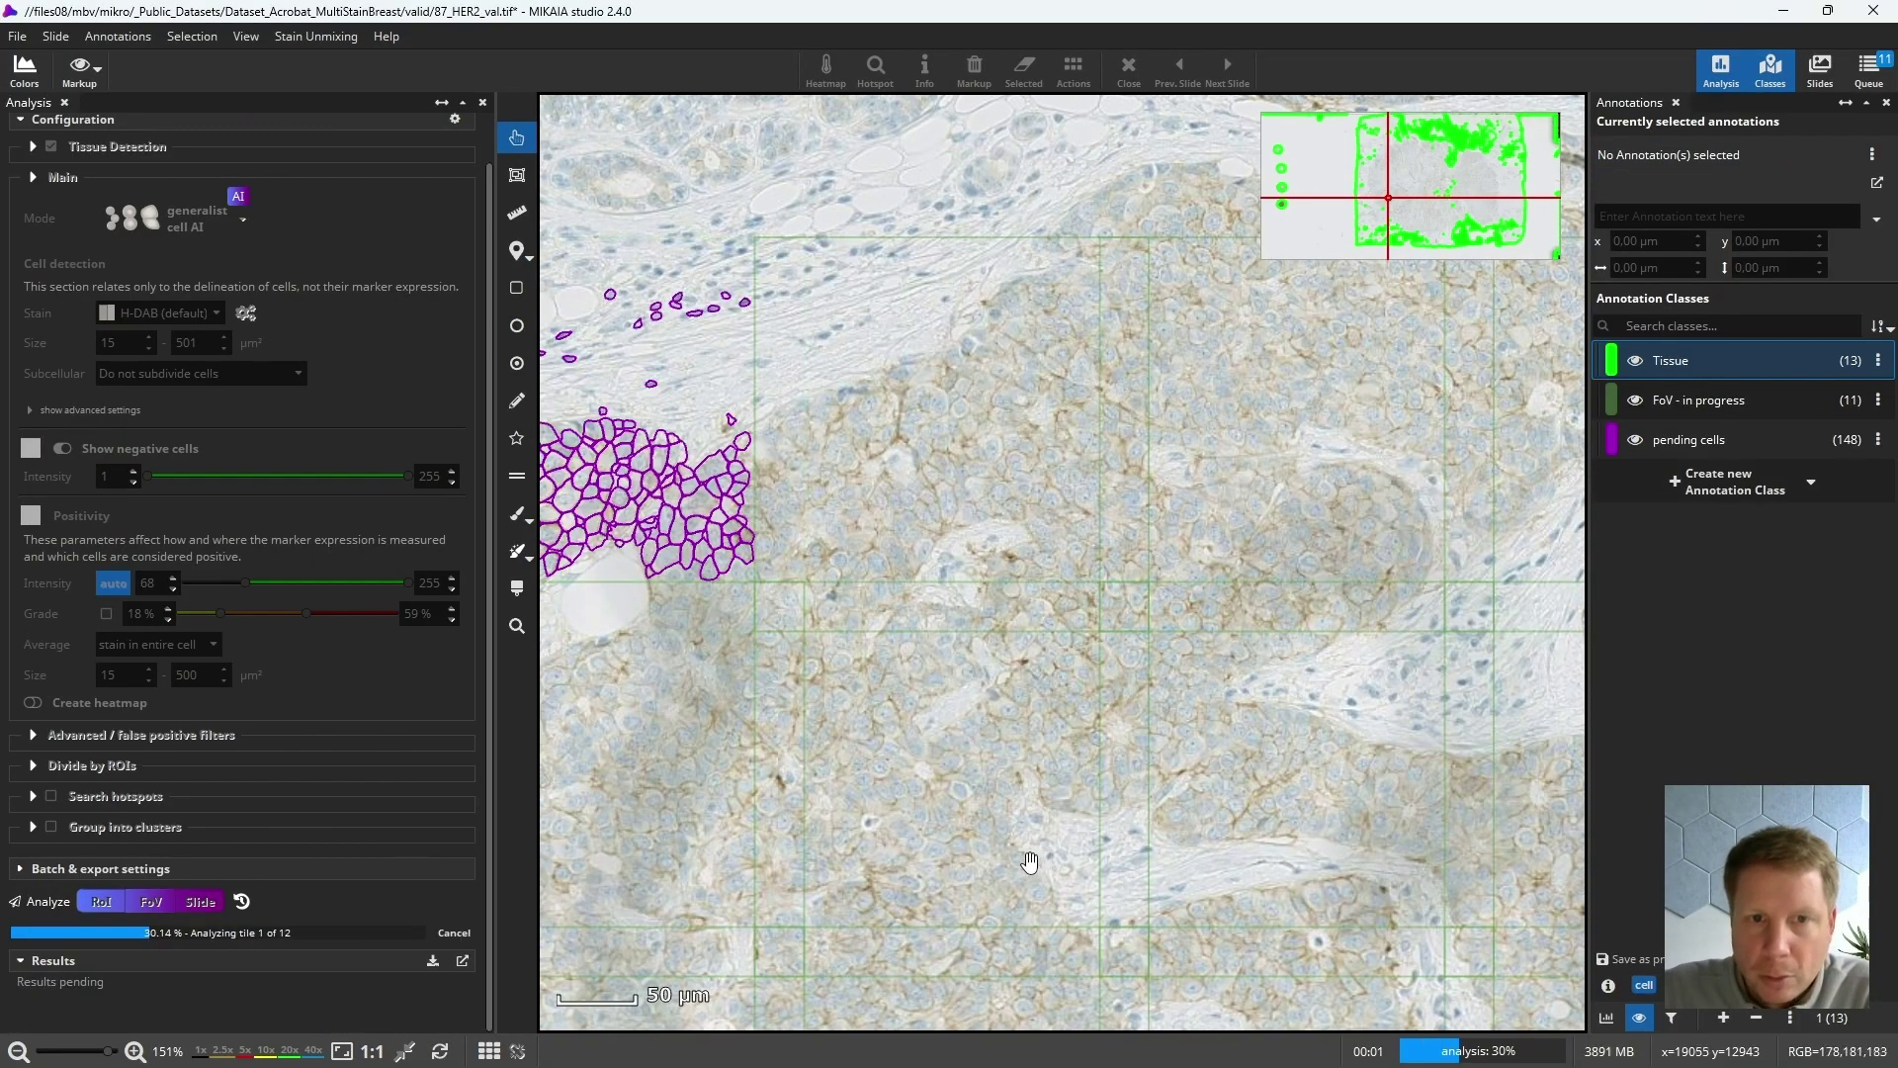
pyautogui.moveTo(1026, 848); pyautogui.dragTo(1060, 749)
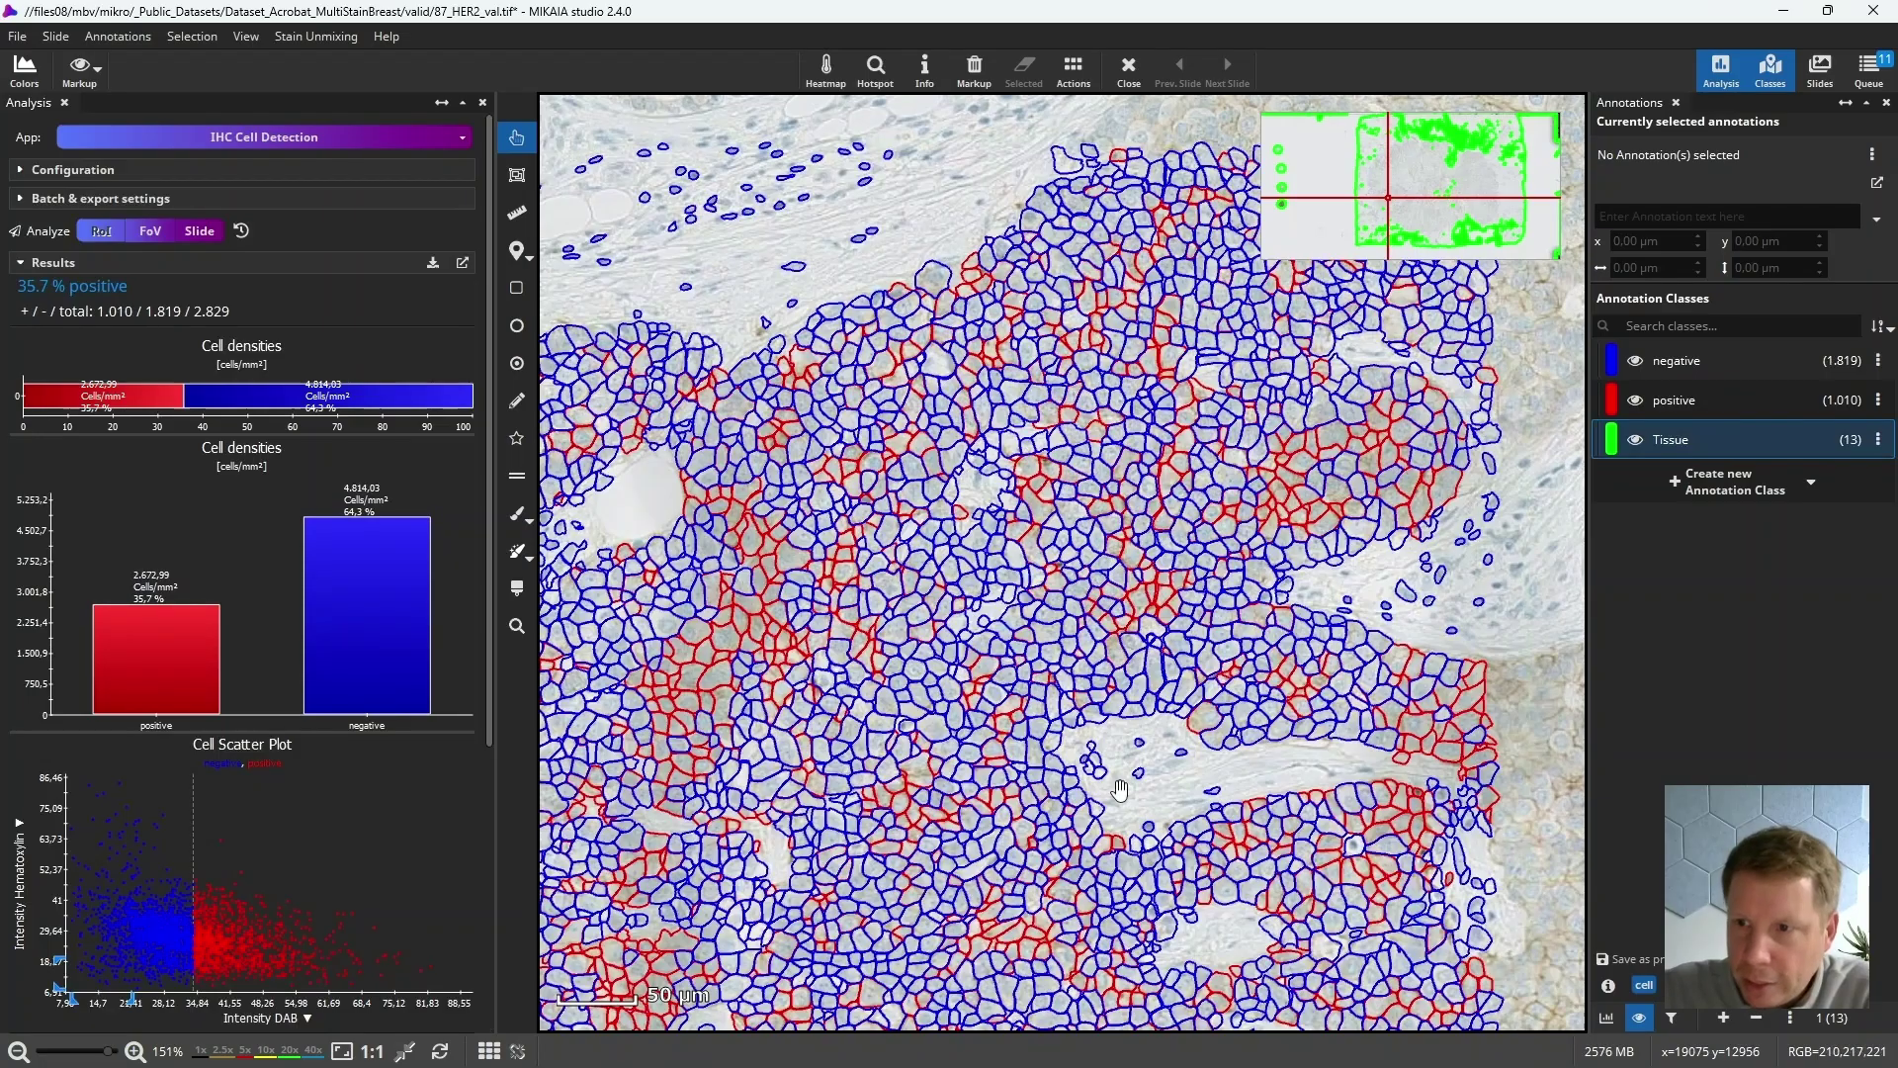
# Enable verbose annotations in the advanced false positive filters and repeat the last analysis.
pyautogui.click(217, 169)
pyautogui.scroll(-2, 459, 402)
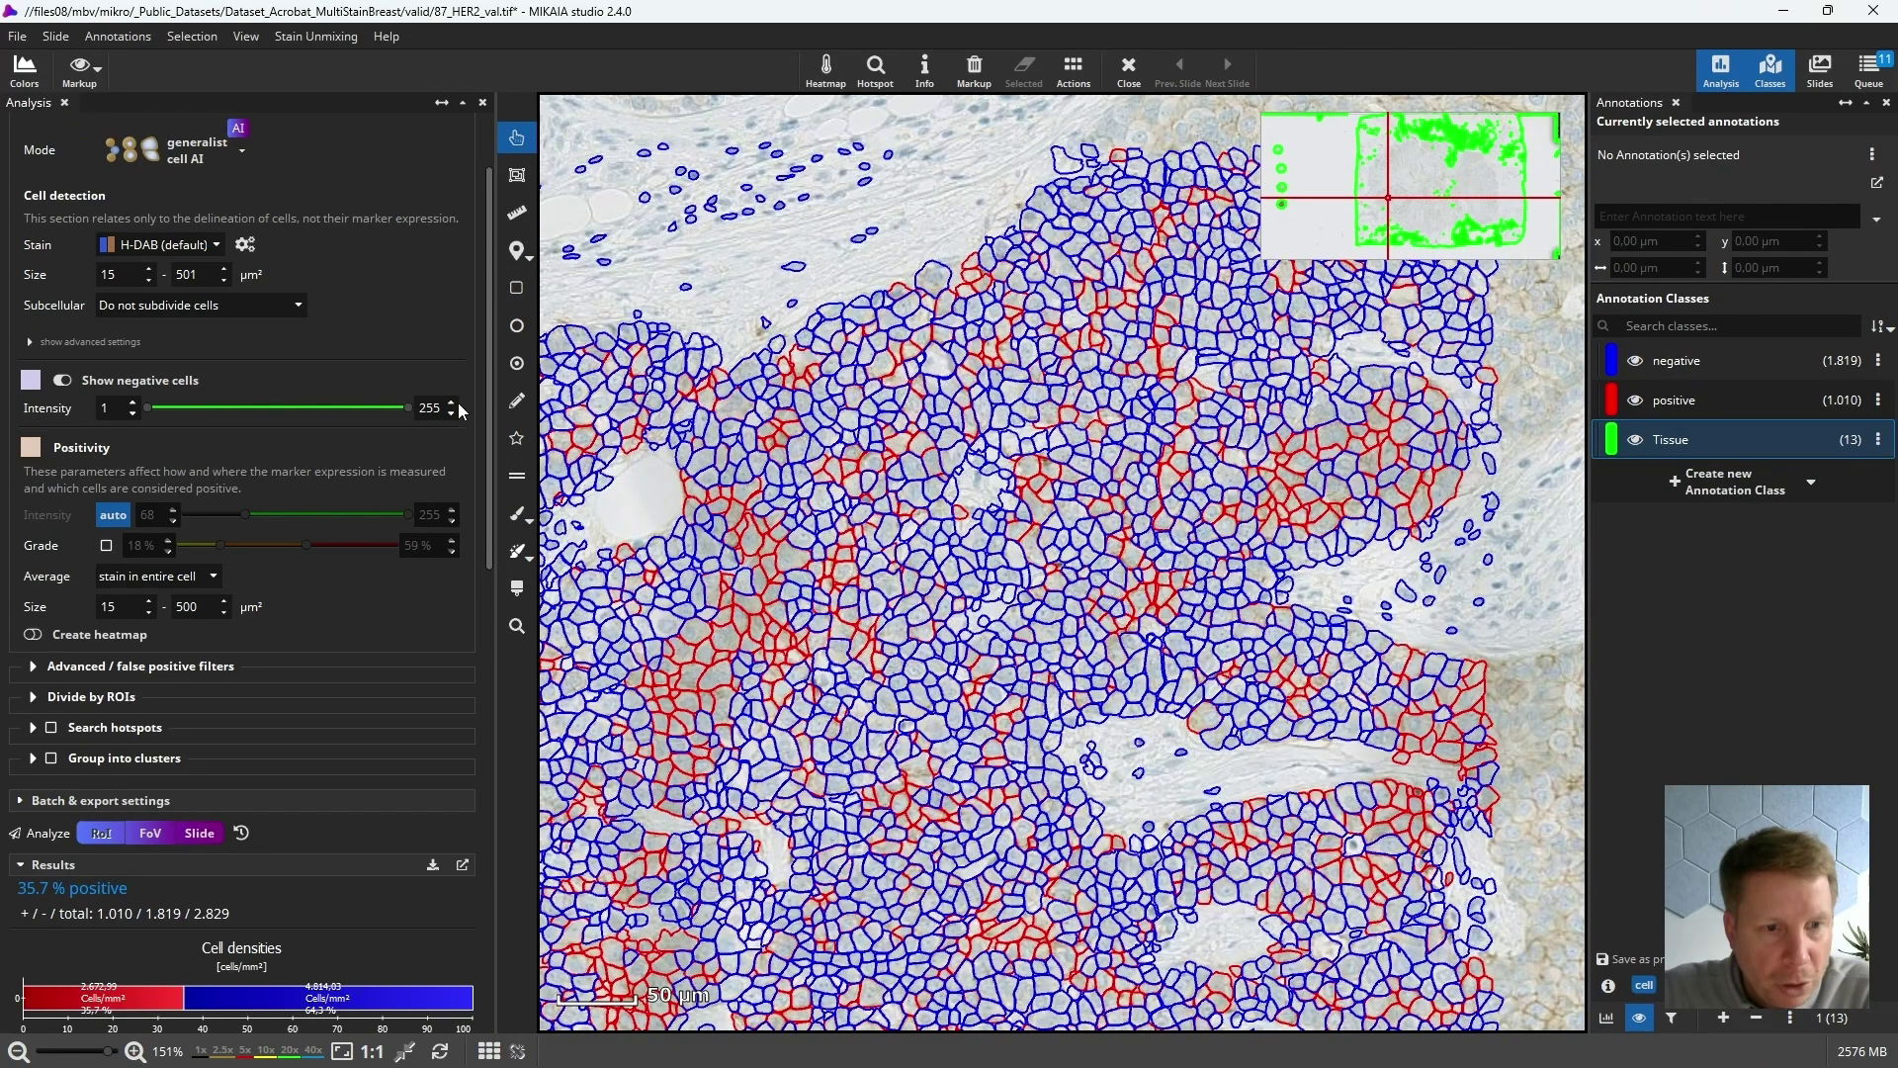
pyautogui.scroll(-3, 388, 589)
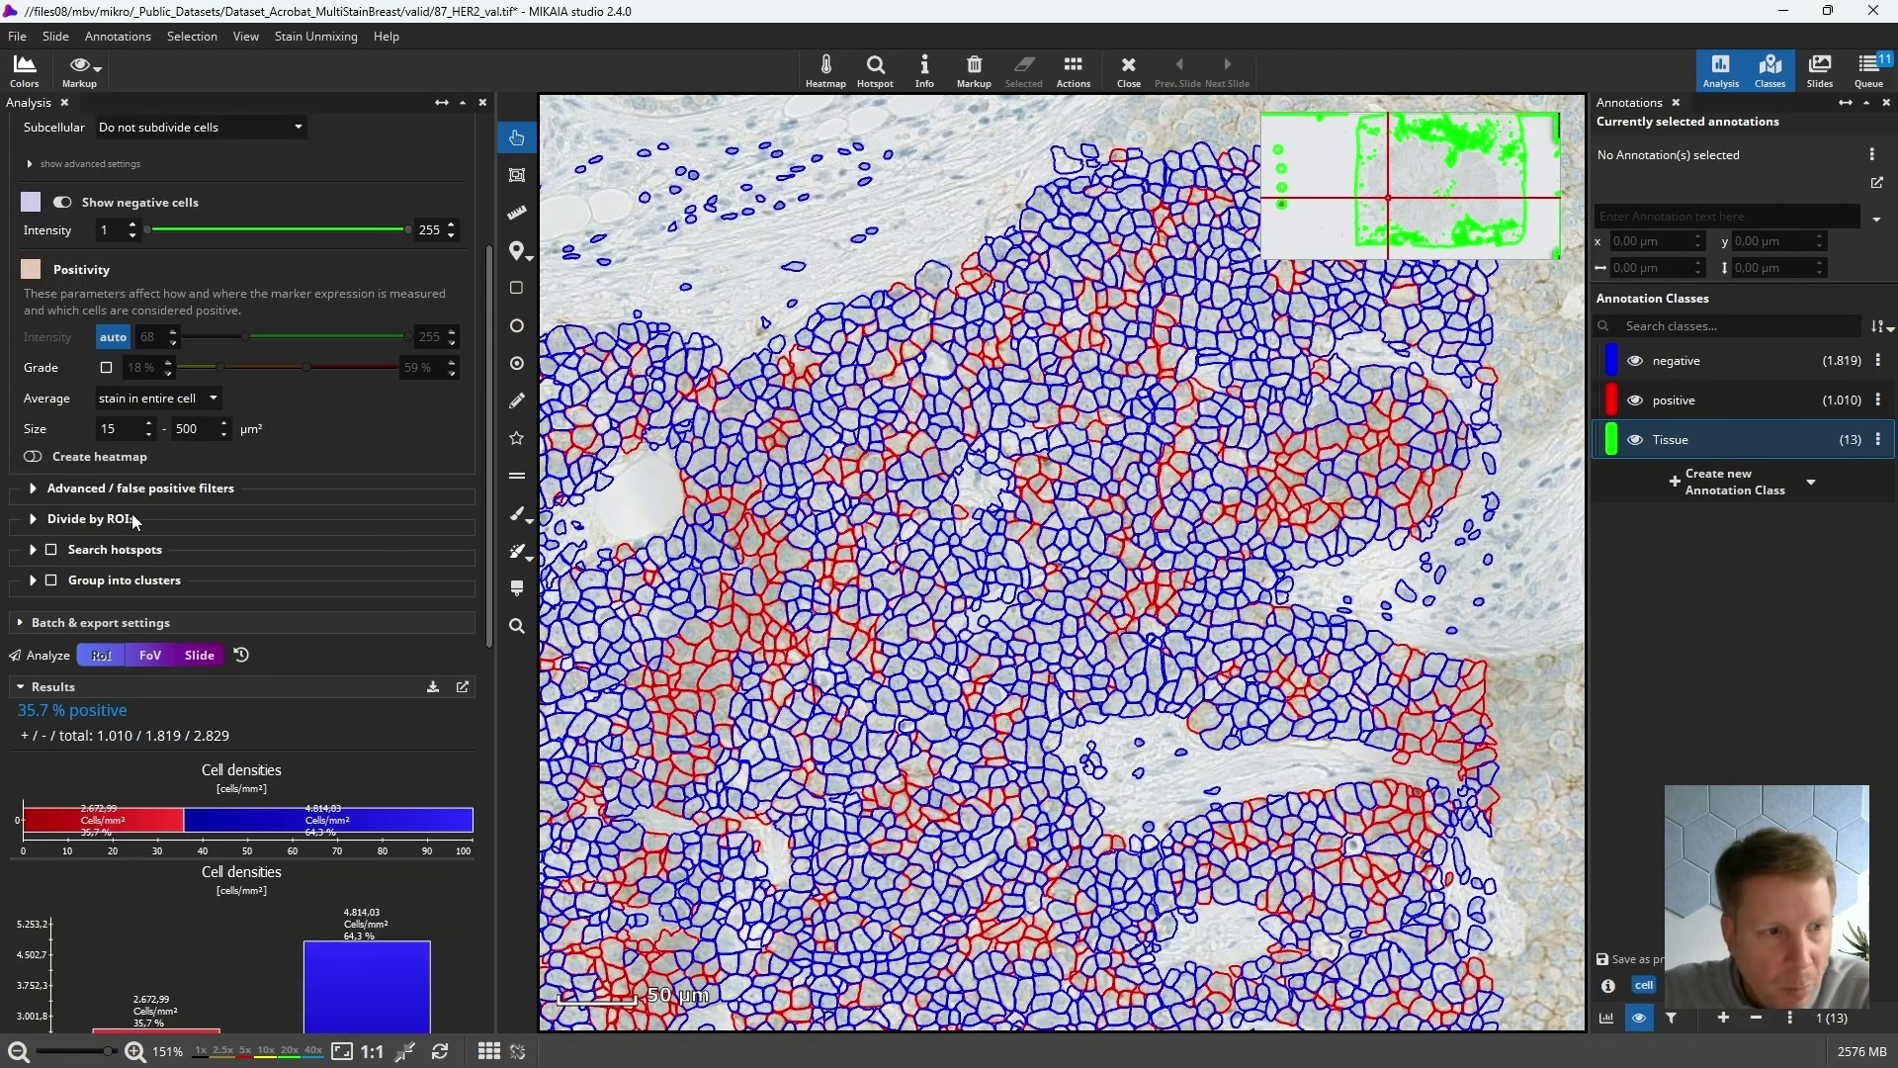
pyautogui.click(119, 492)
pyautogui.scroll(-2, 109, 479)
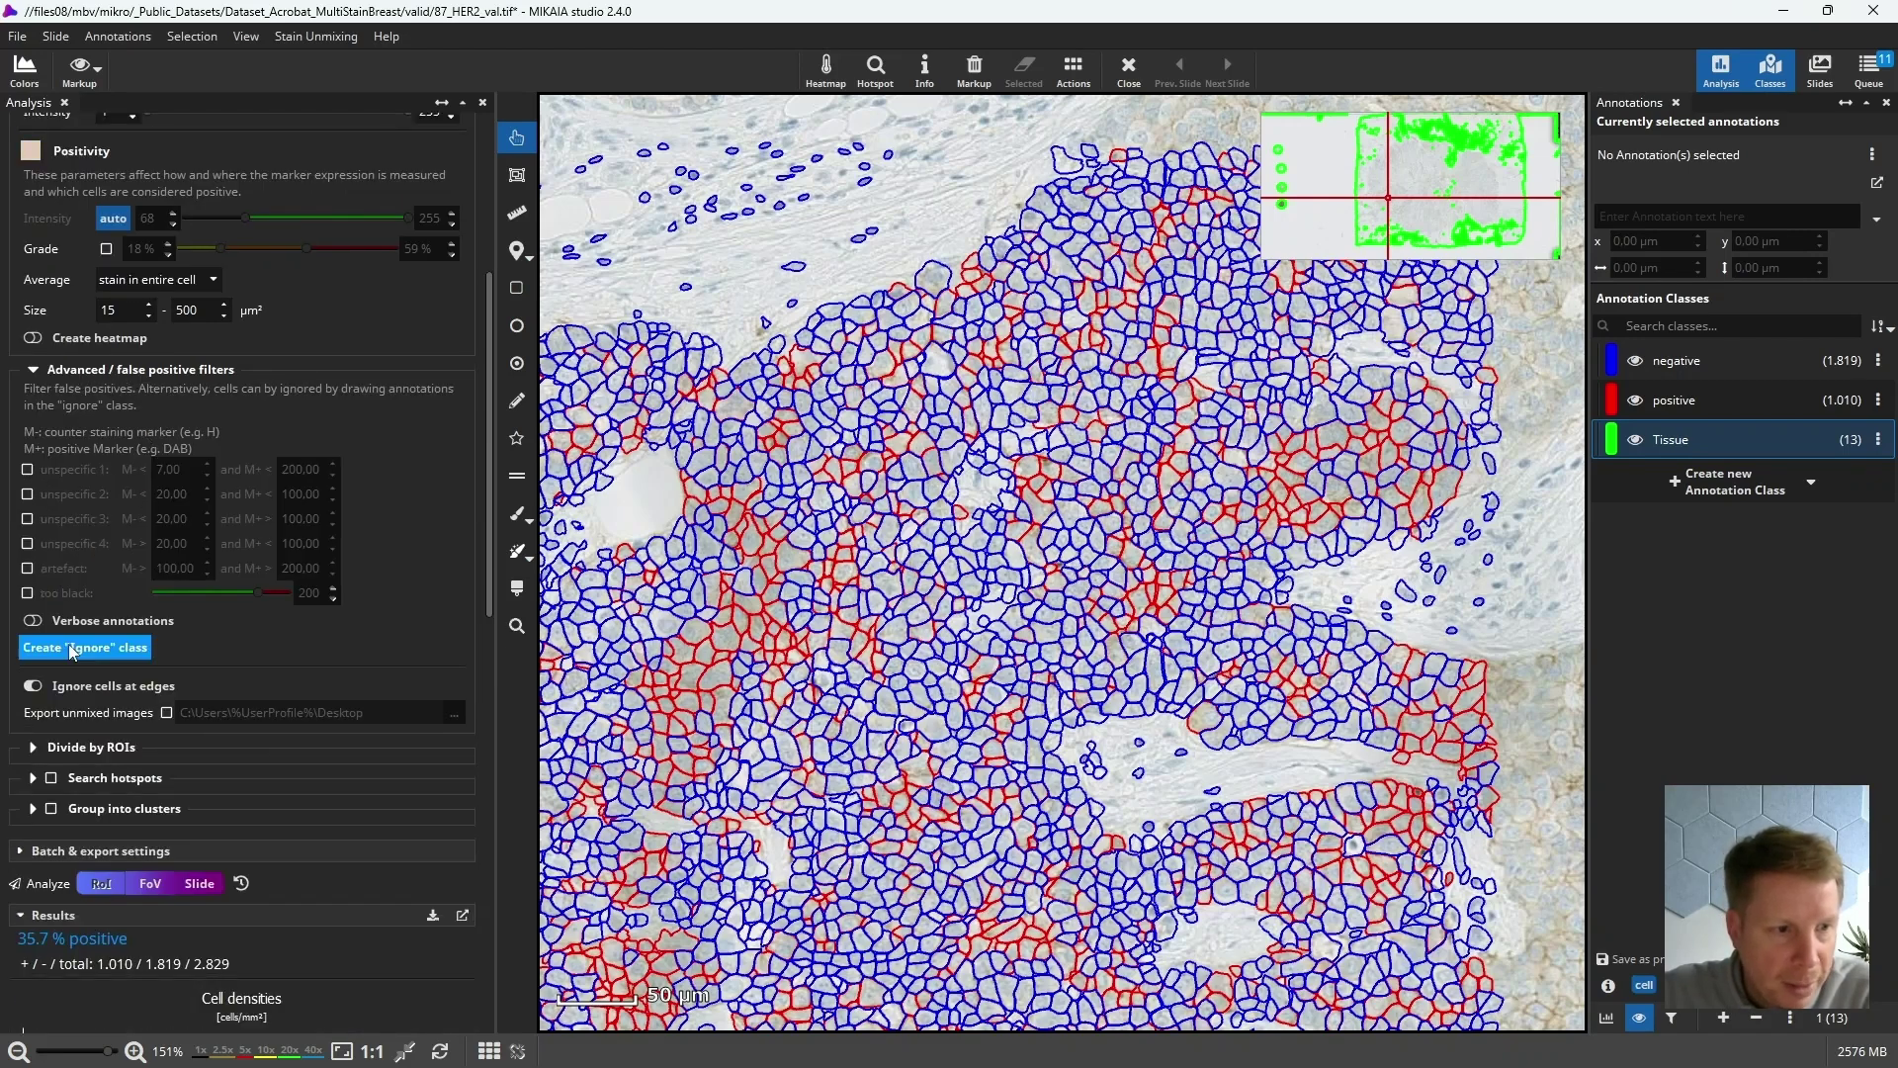
pyautogui.click(91, 623)
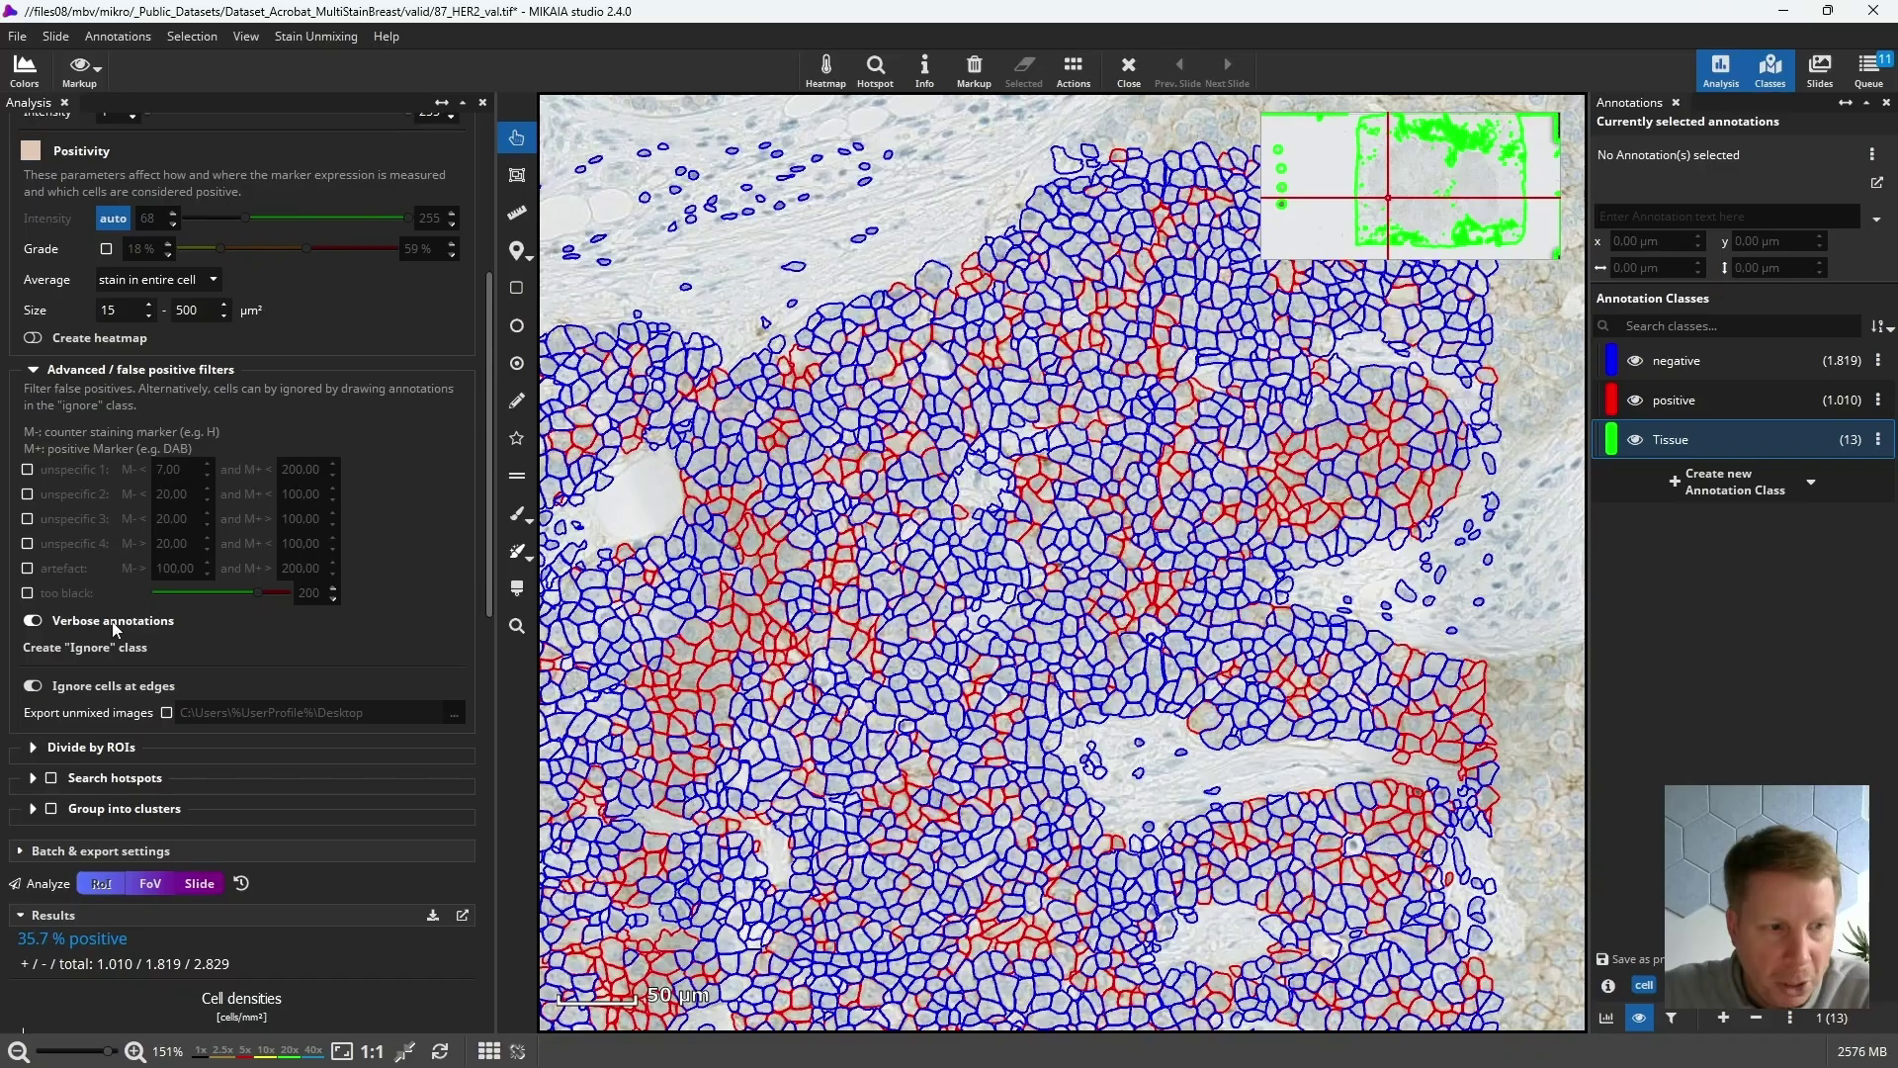
pyautogui.click(137, 373)
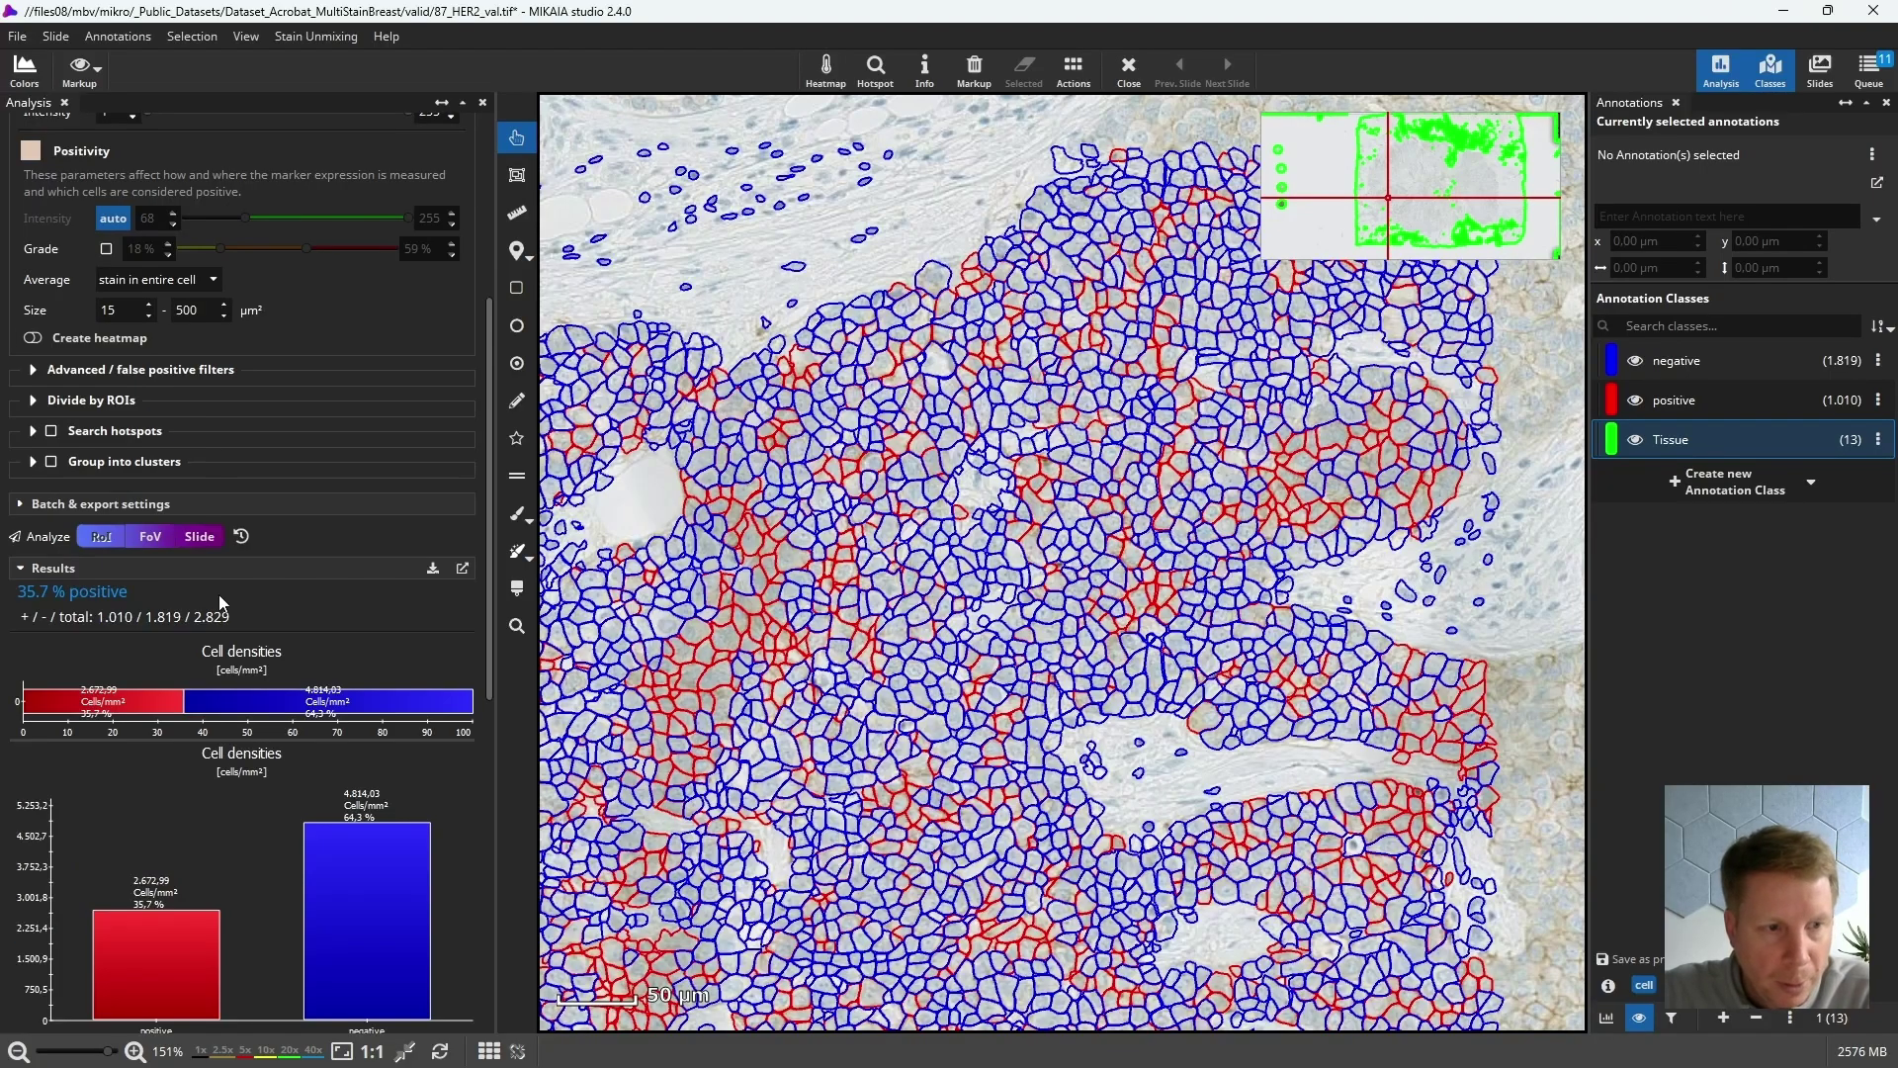
pyautogui.click(241, 538)
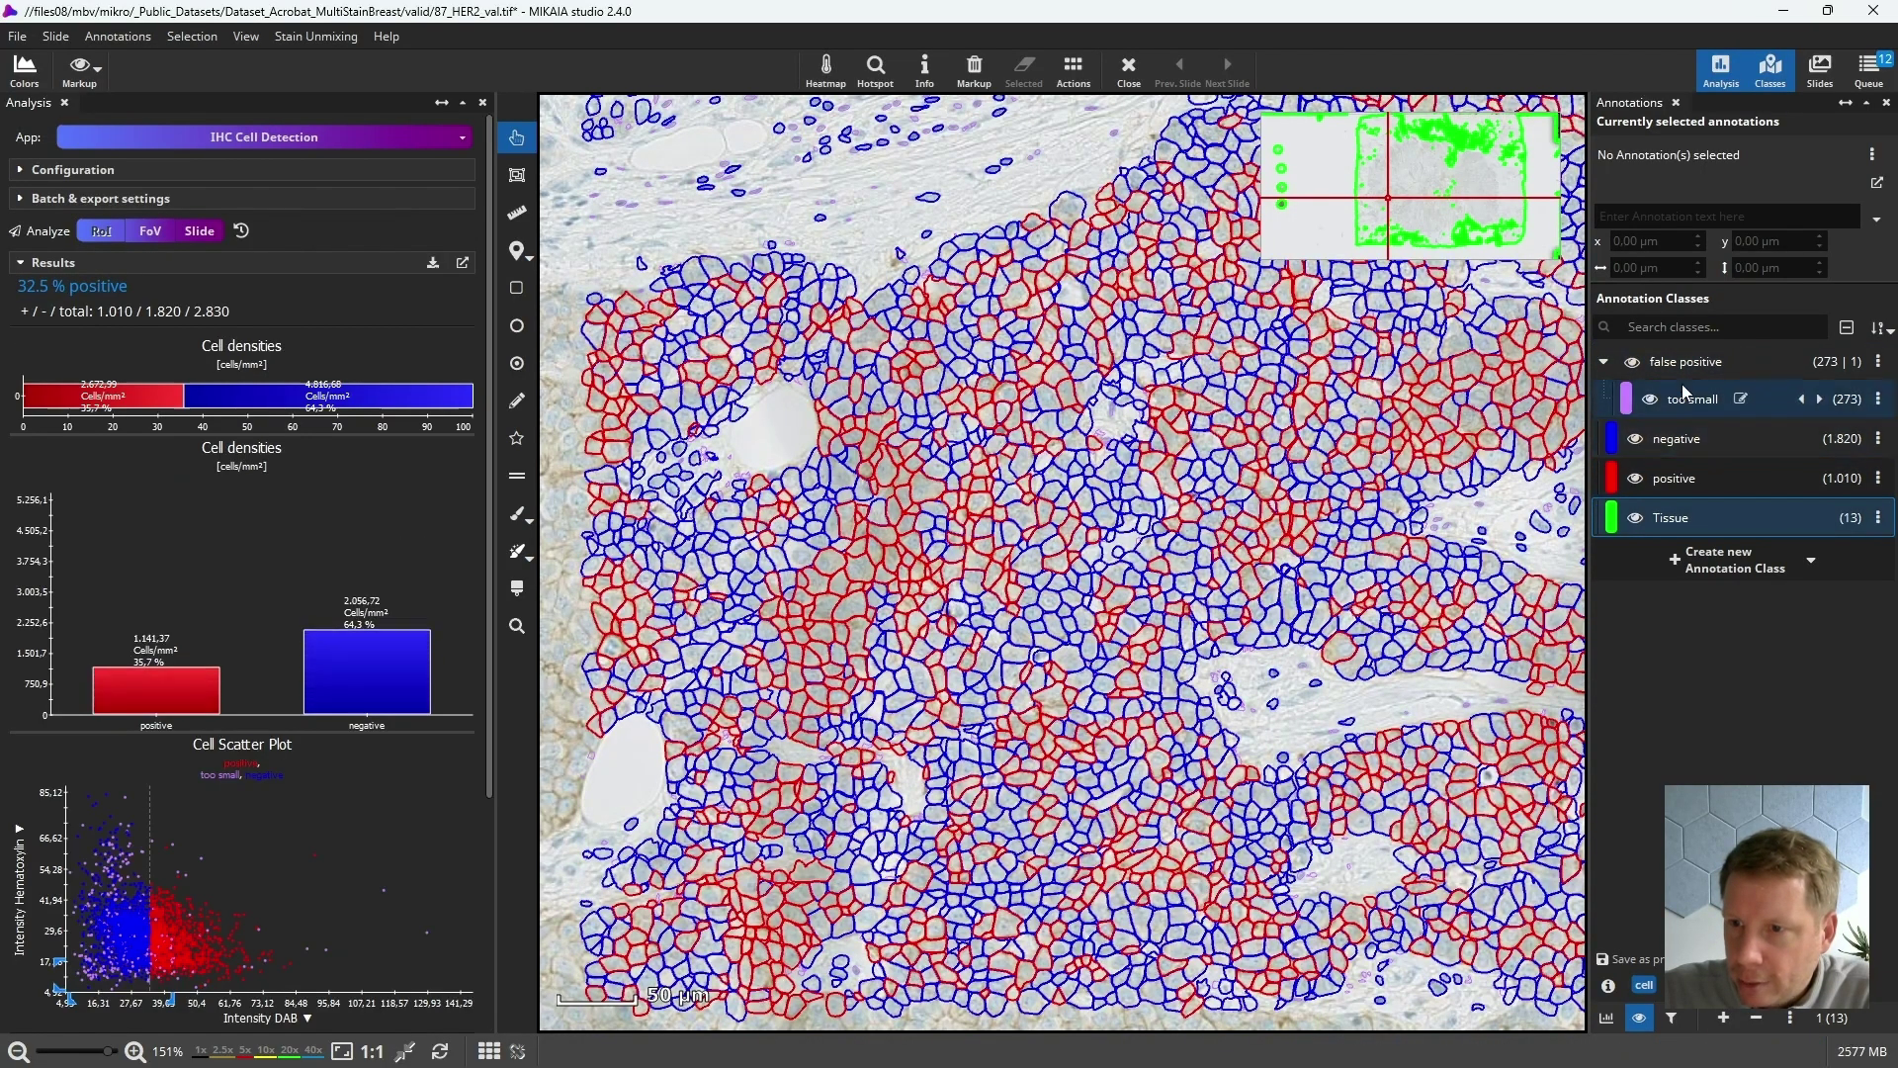
# Select the "too small" false positive class and look over its cells in the analyzed region.
pyautogui.click(1684, 405)
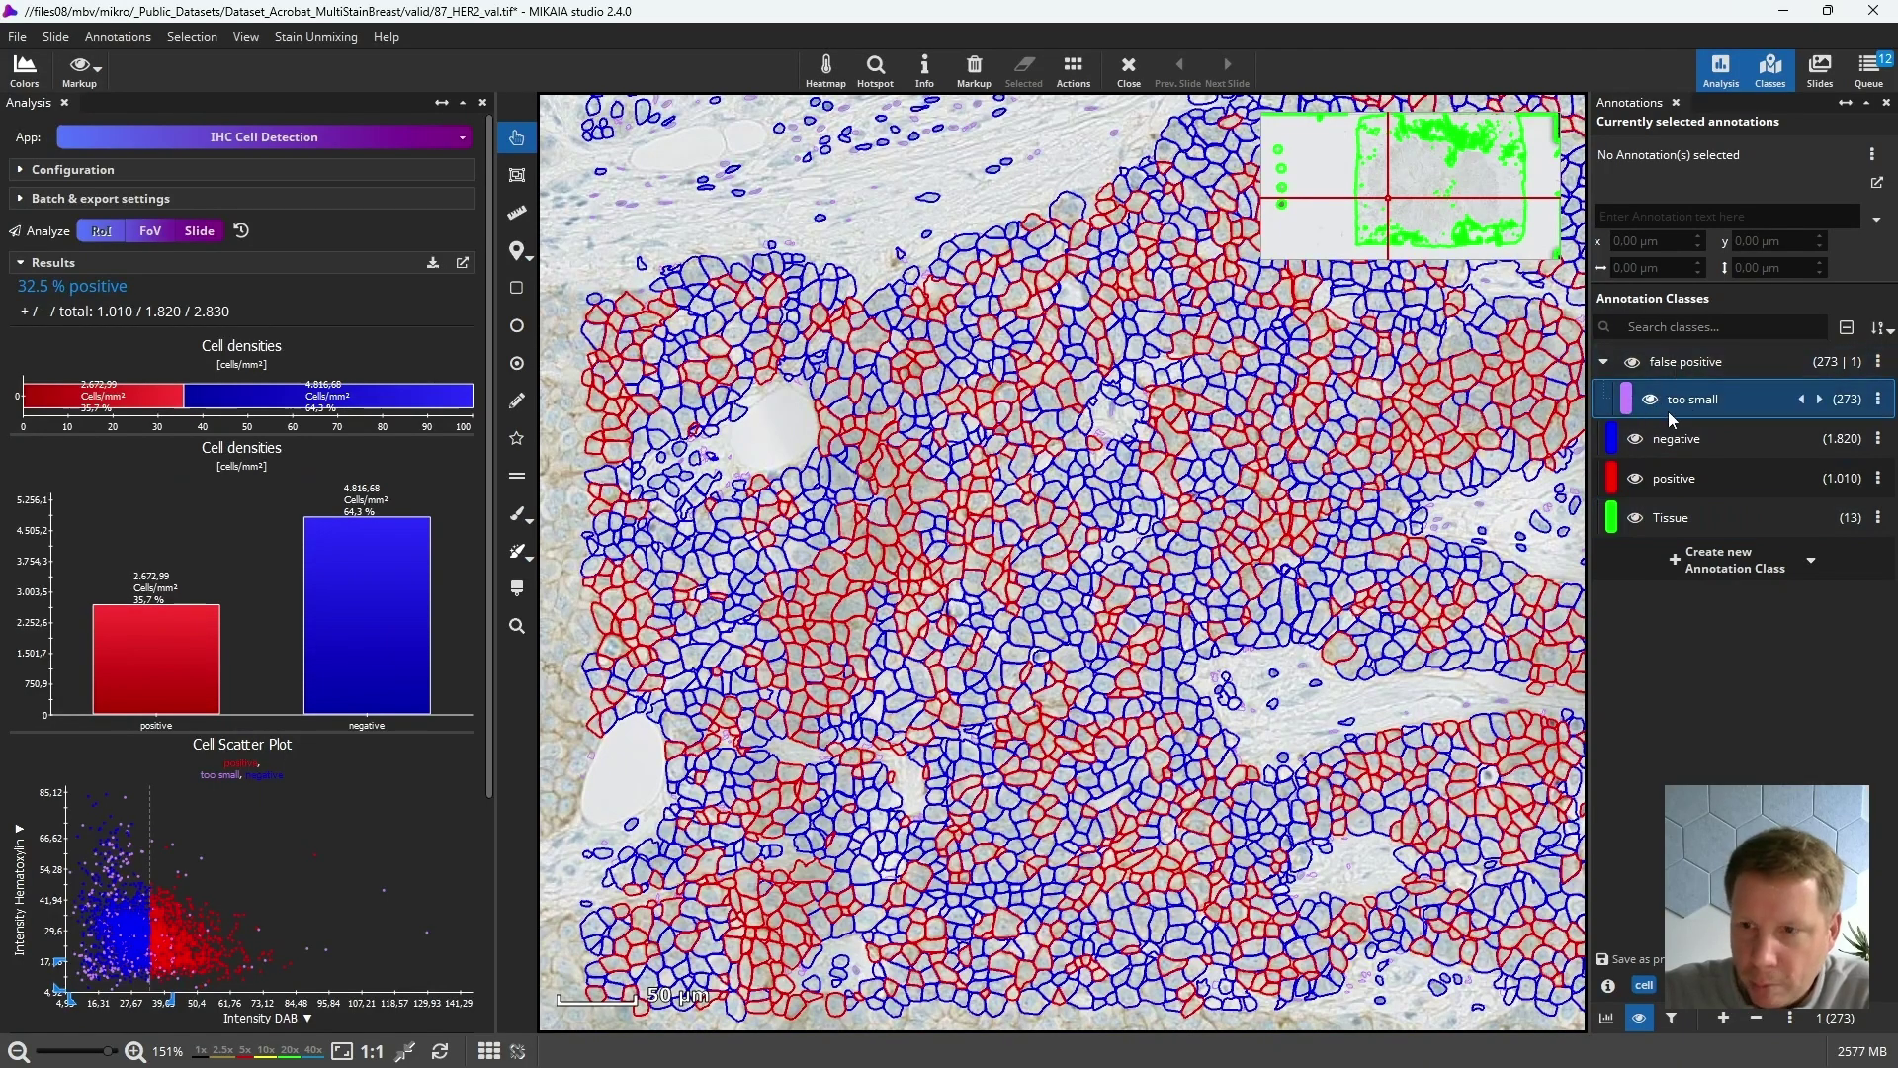
pyautogui.moveTo(1697, 406)
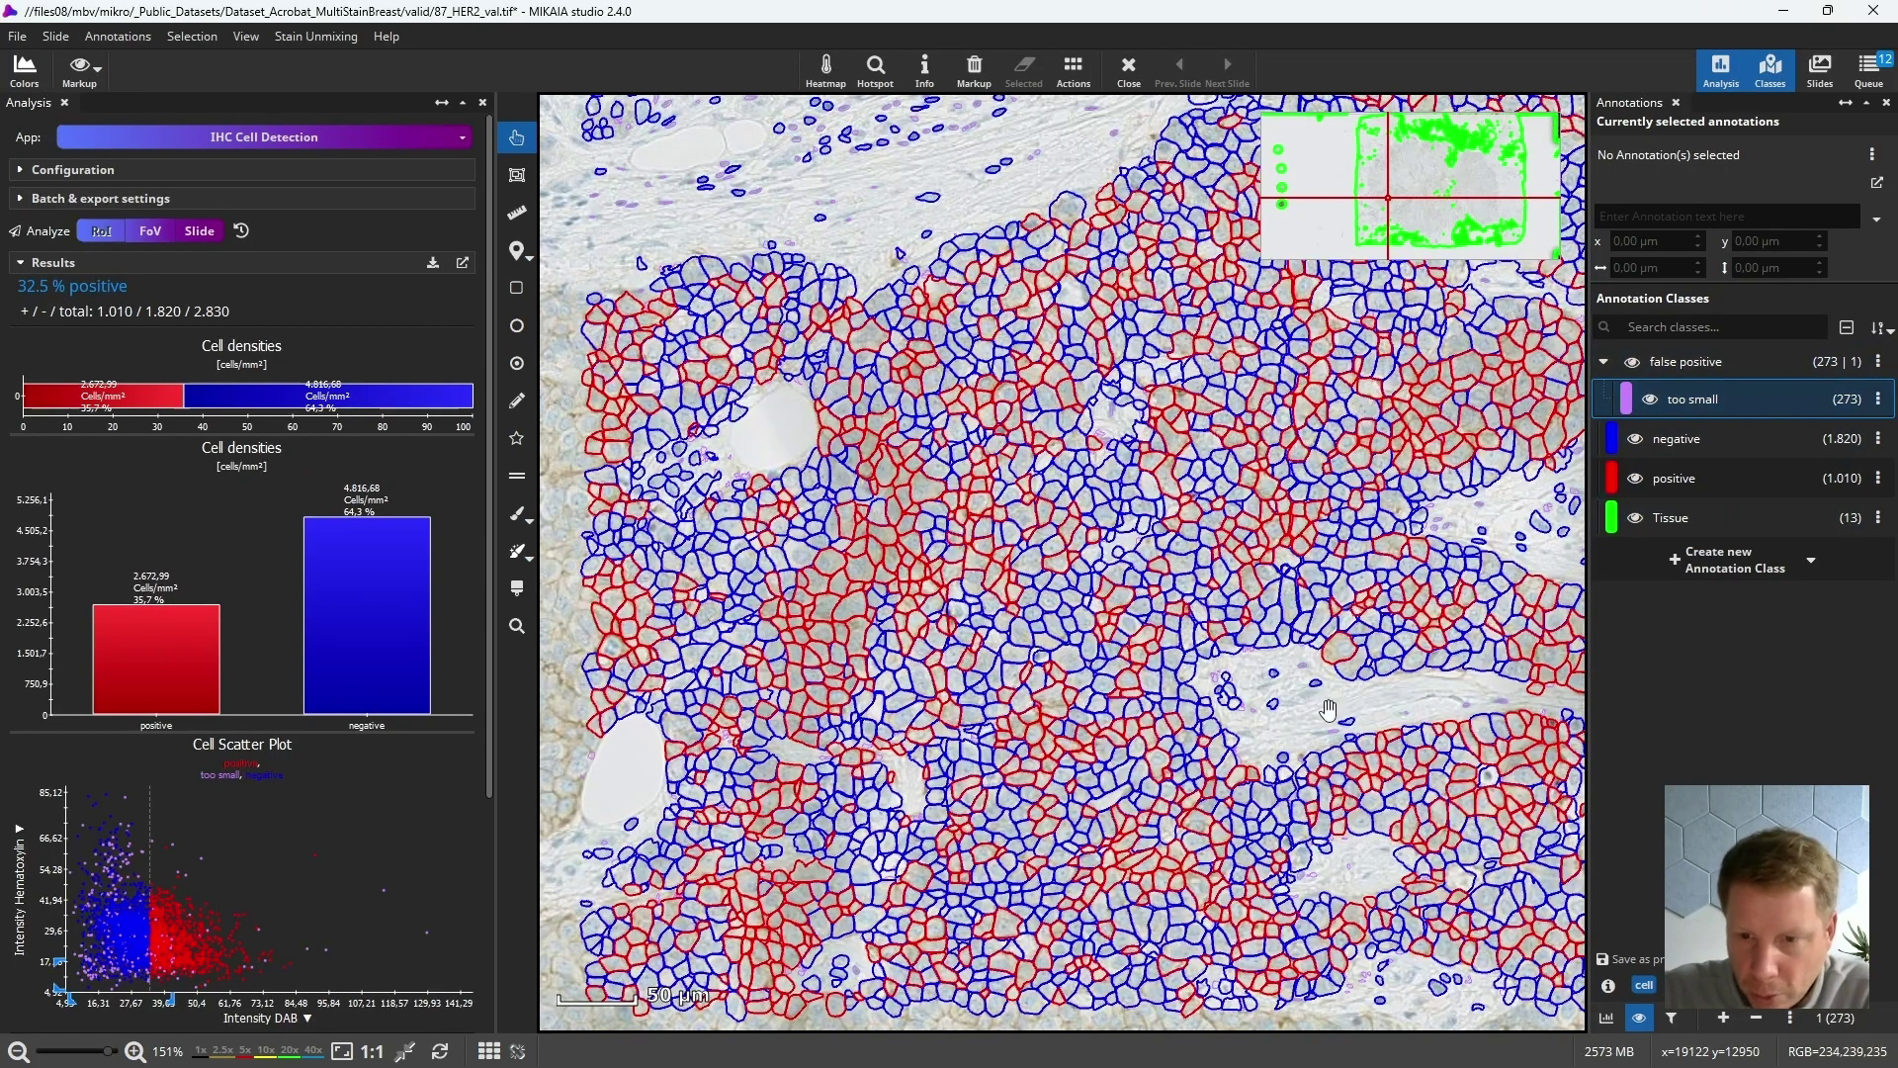
pyautogui.moveTo(1171, 598); pyautogui.dragTo(1087, 599)
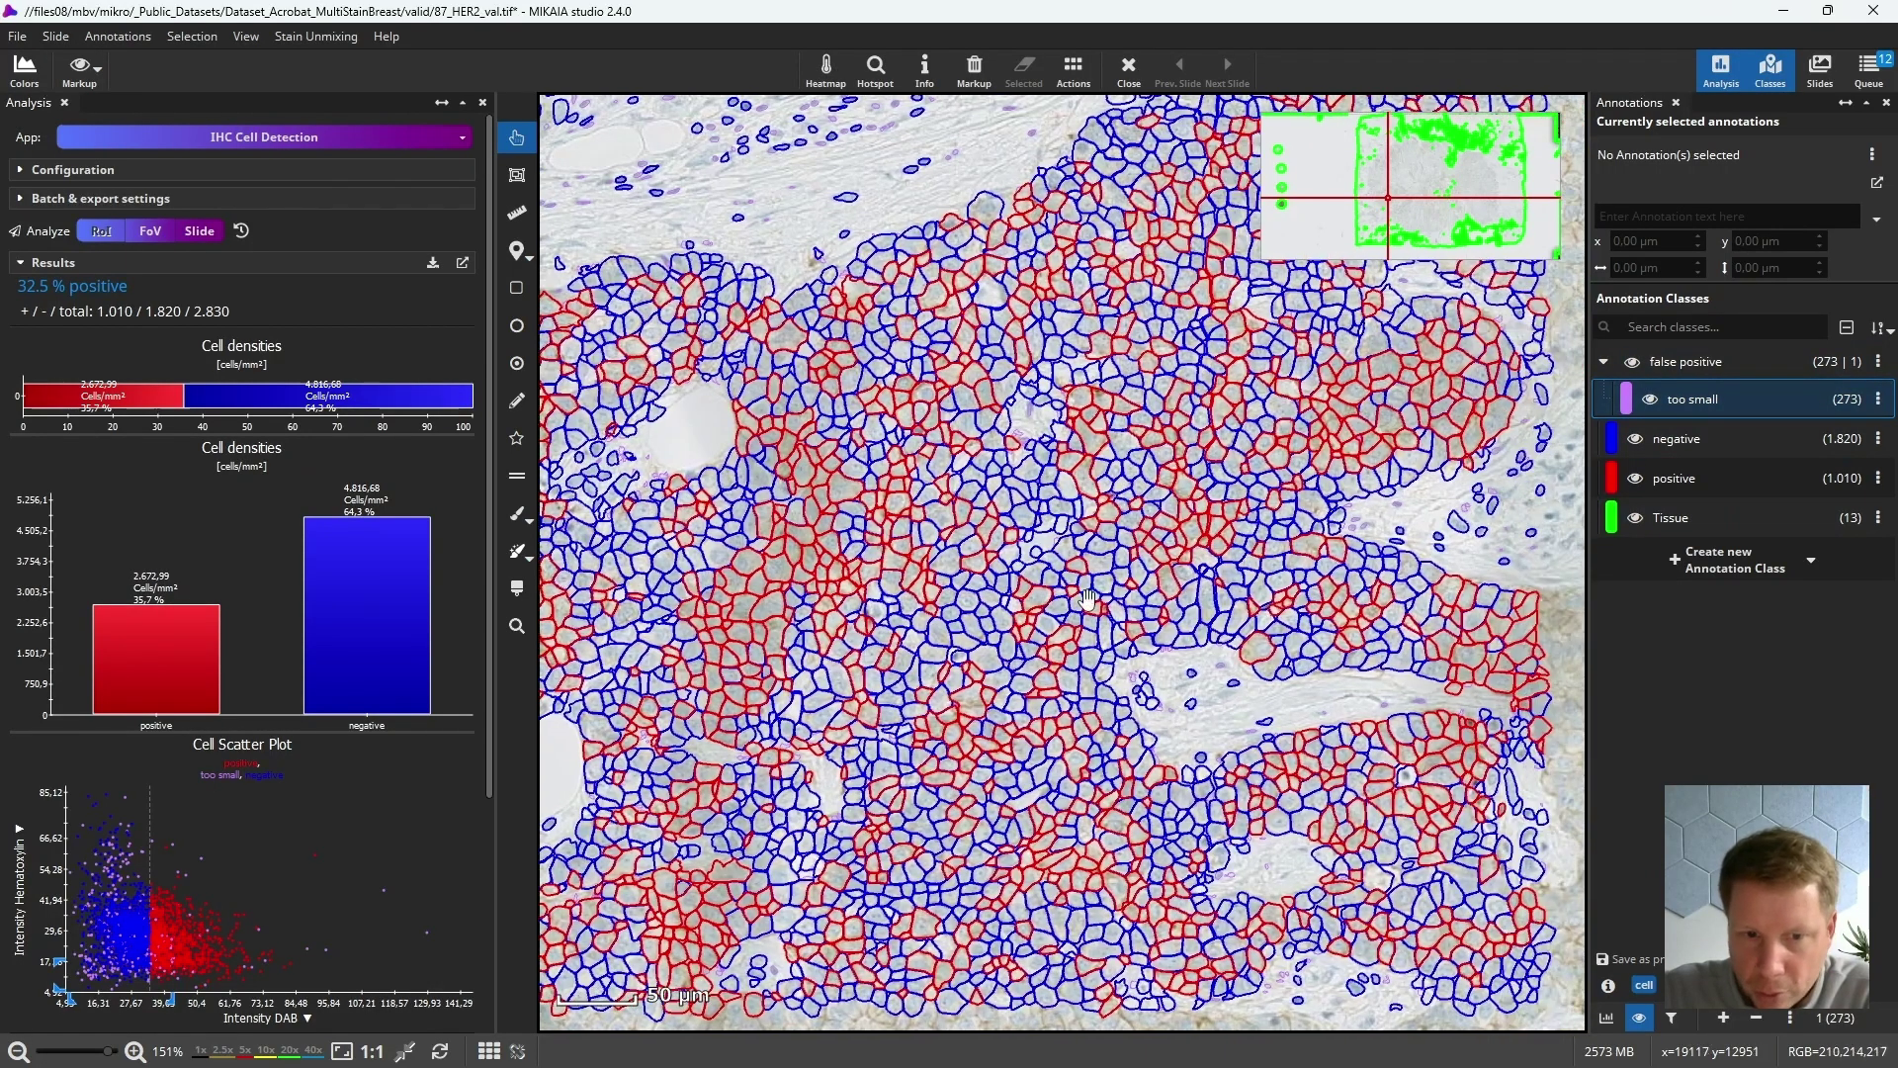
# Enable the unspecific 1 false positive filter and set its M+ limit to 7.
pyautogui.click(374, 173)
pyautogui.click(128, 786)
pyautogui.scroll(-1, 99, 791)
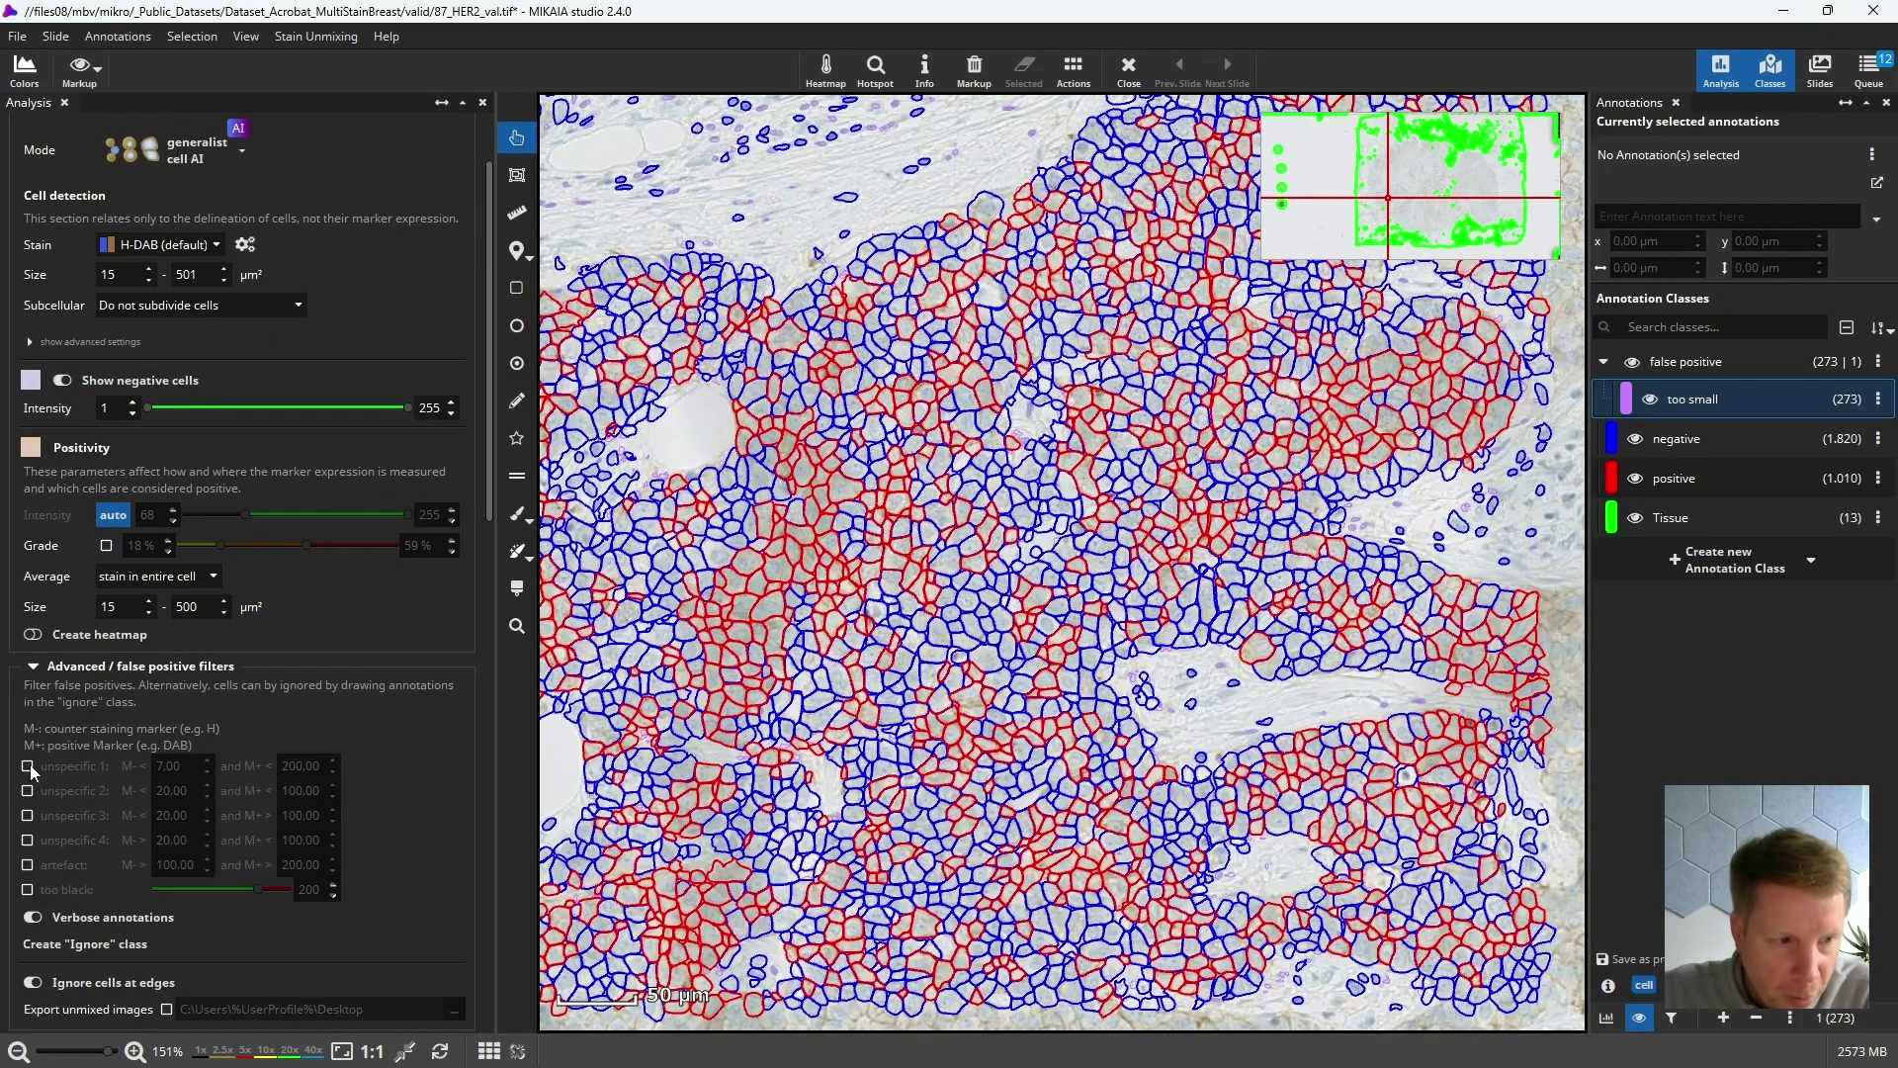
pyautogui.click(75, 770)
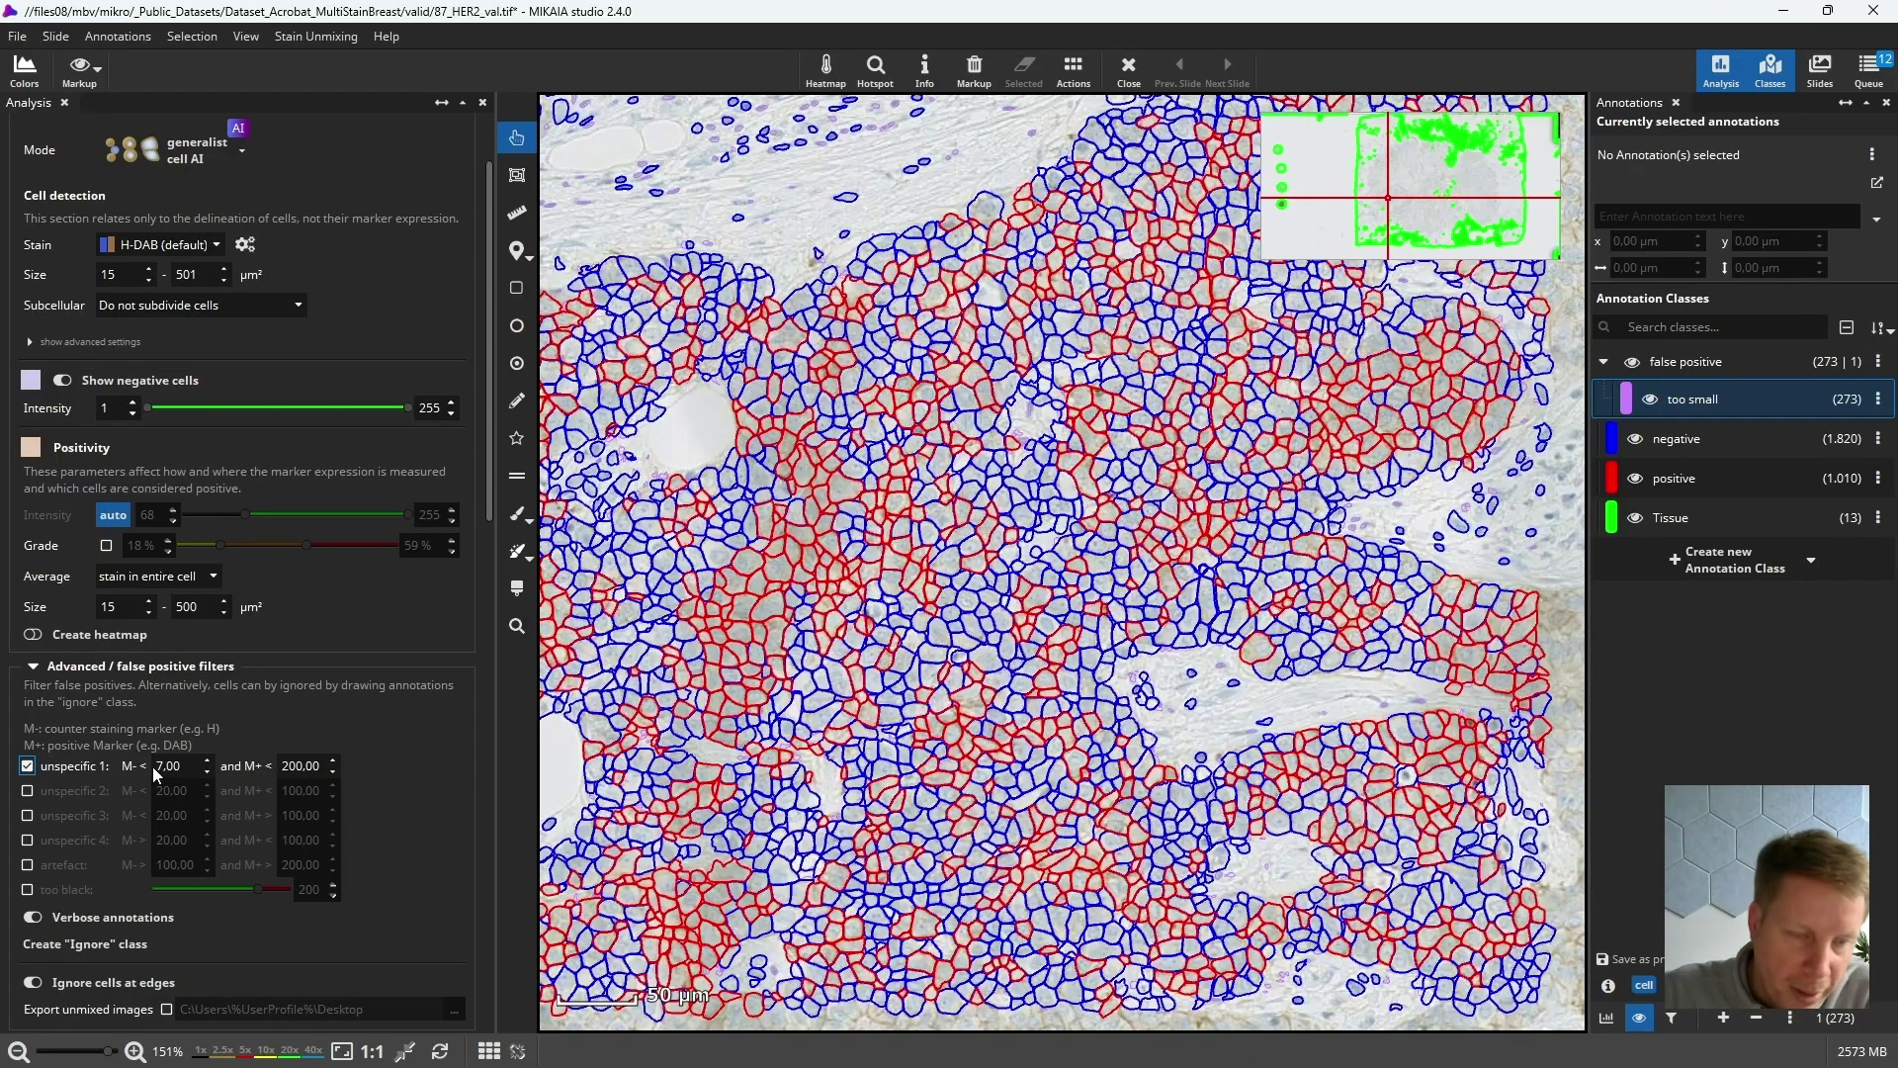
pyautogui.click(315, 766)
pyautogui.write('70')
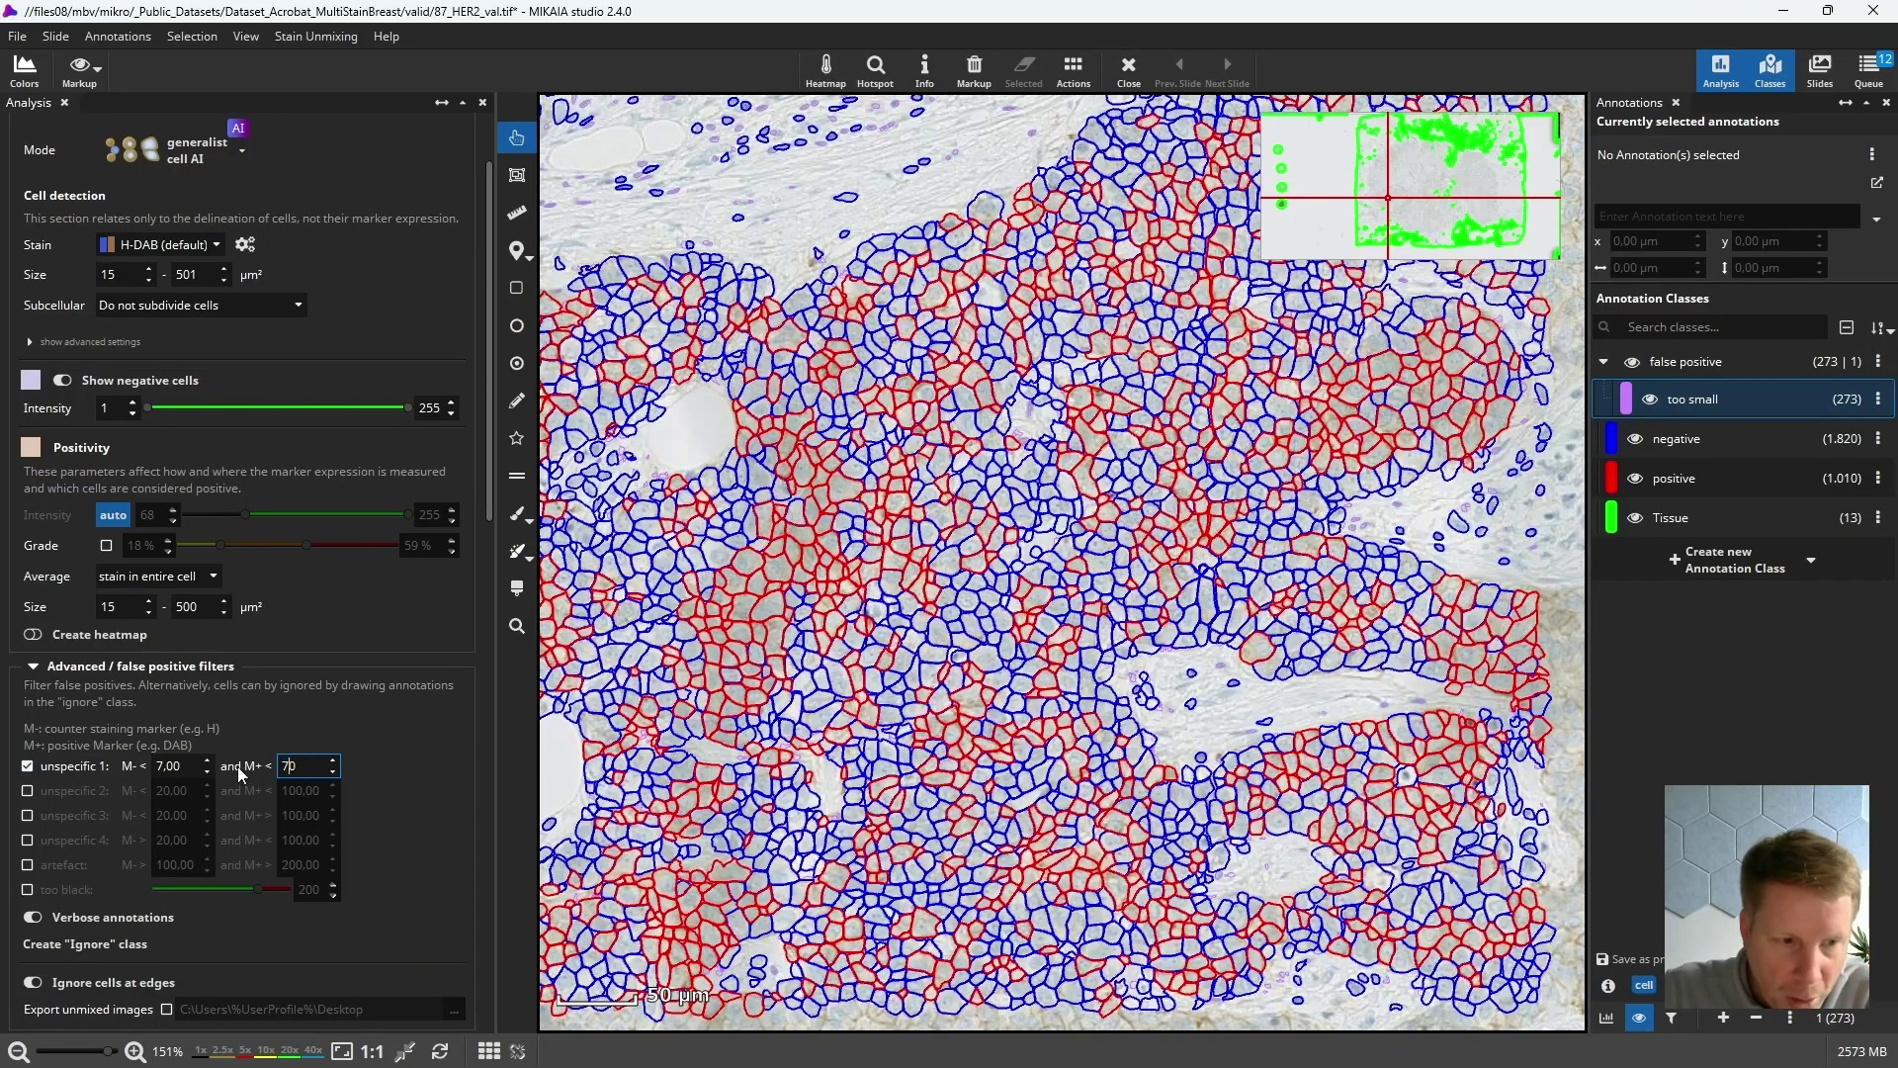
pyautogui.press('BackSpace')
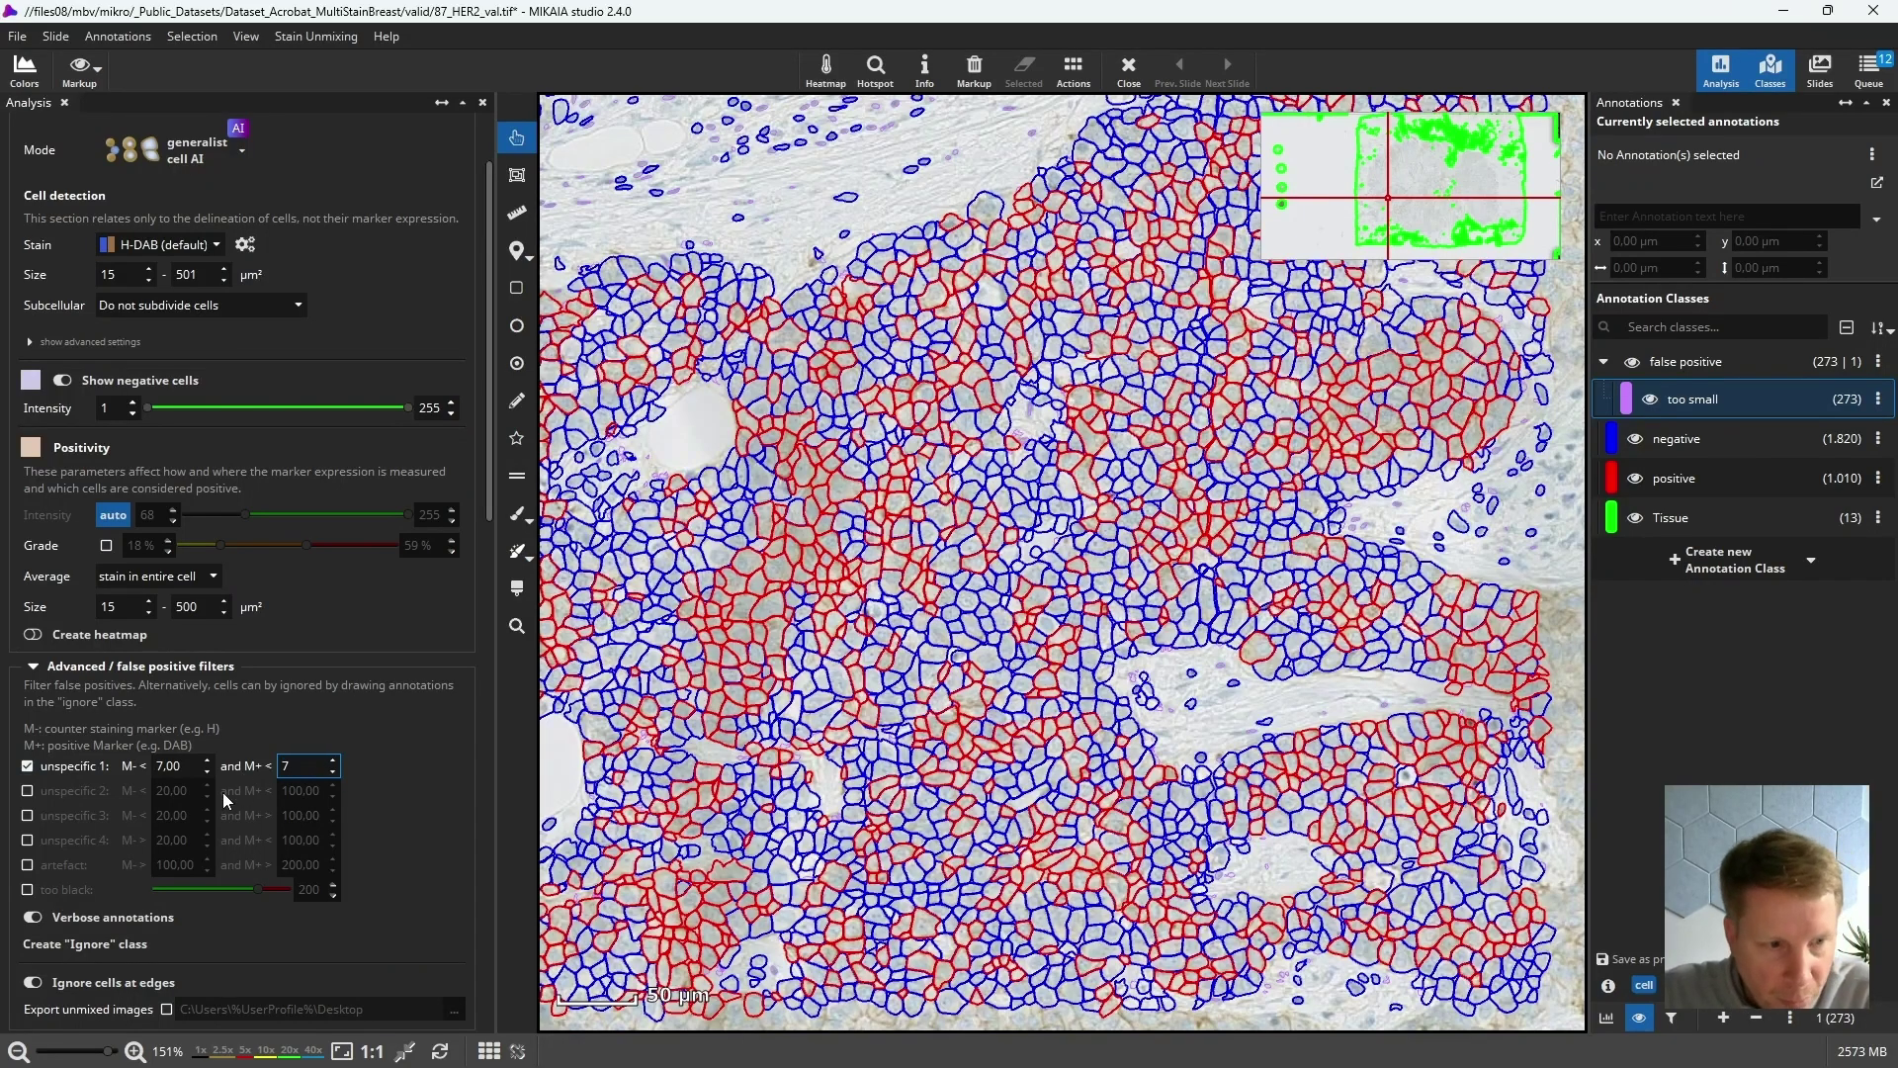
# Enable the unspecific 2 and unspecific 3 filters briefly, and switch all three unspecific filters off again.
pyautogui.click(56, 790)
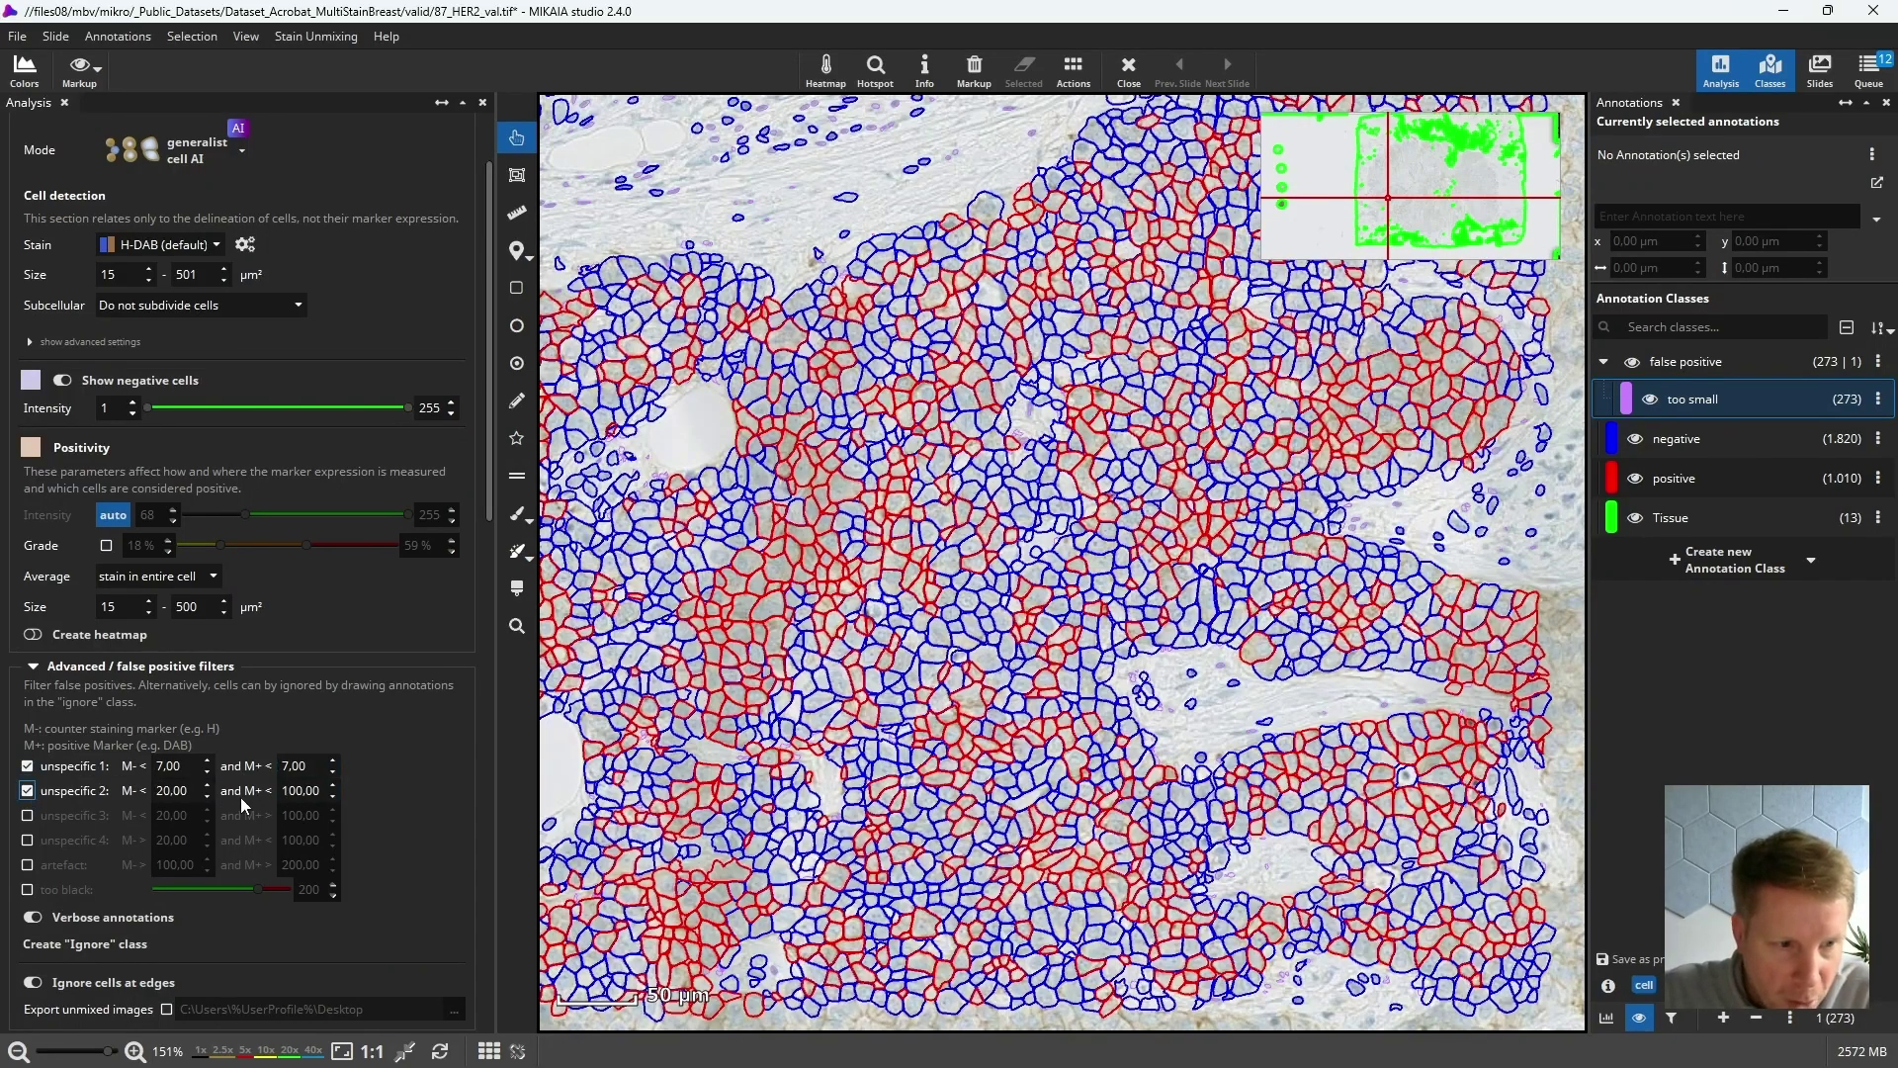
pyautogui.click(27, 814)
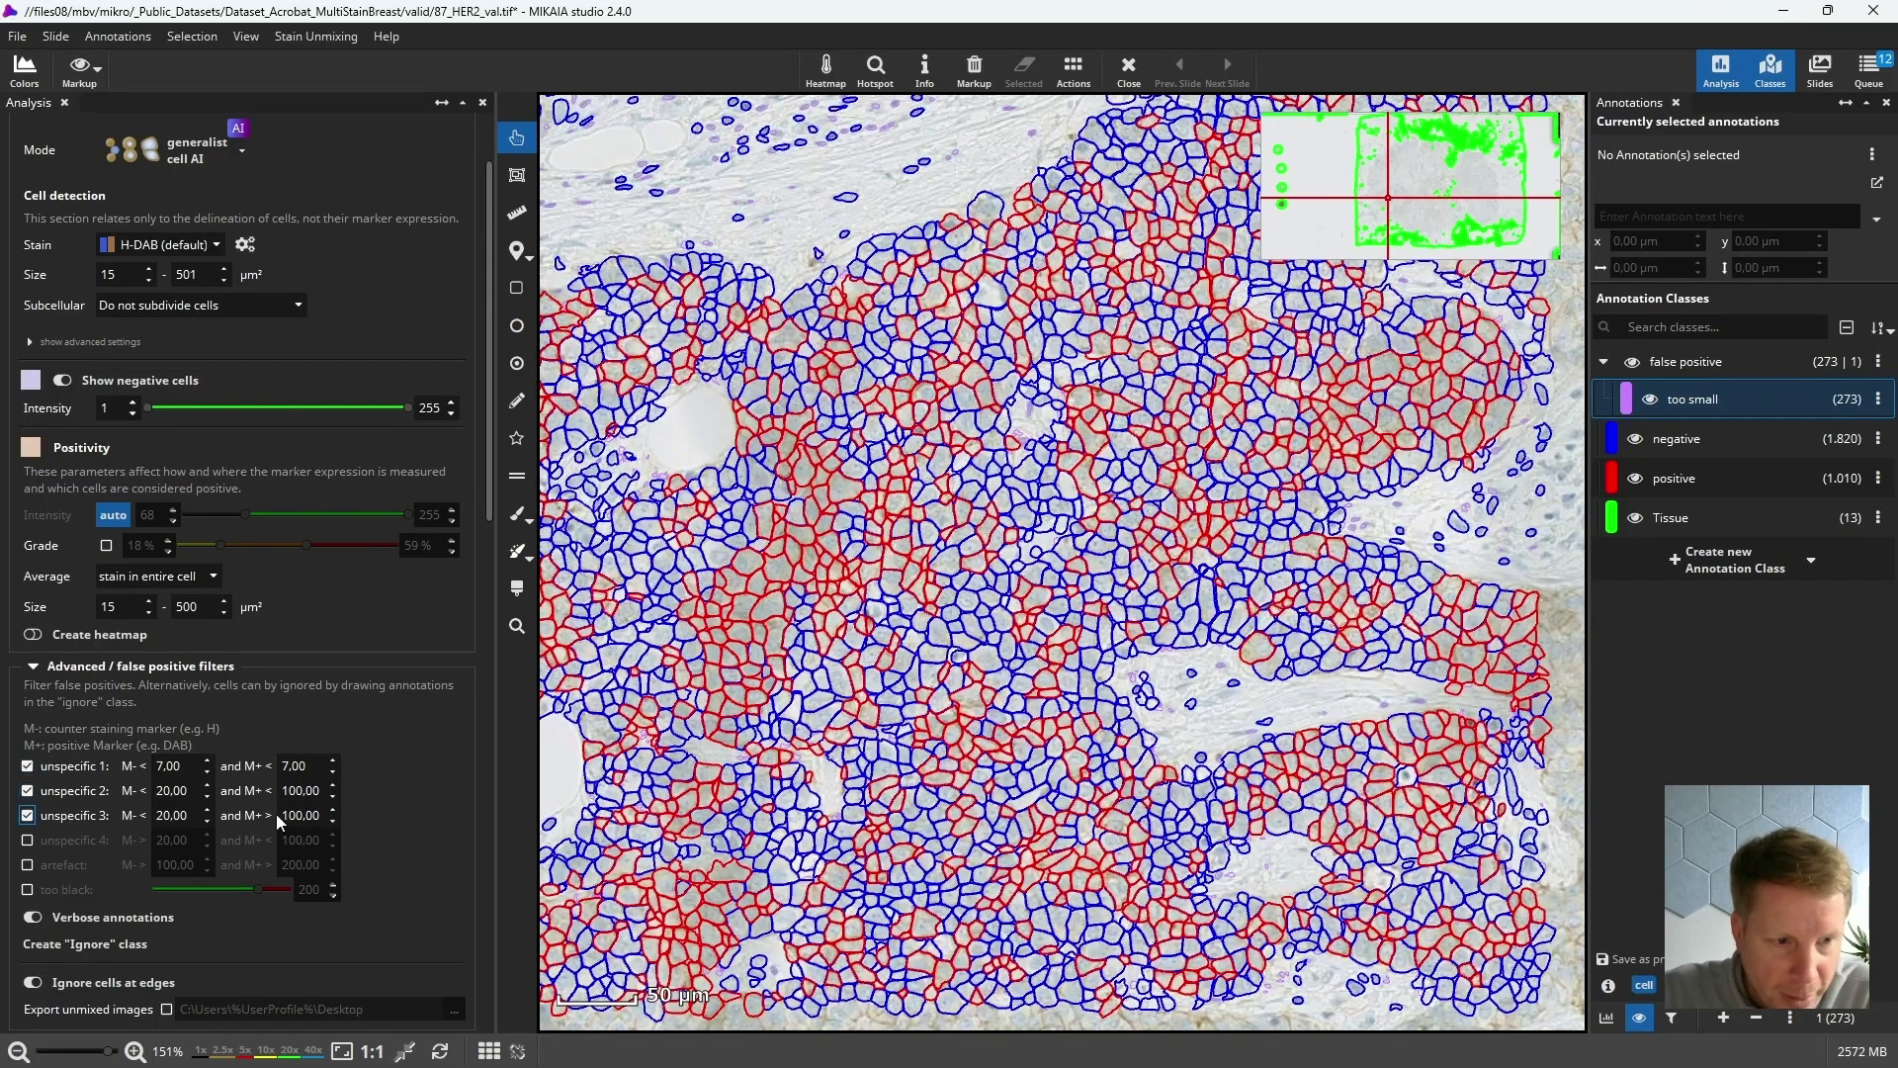
pyautogui.click(27, 816)
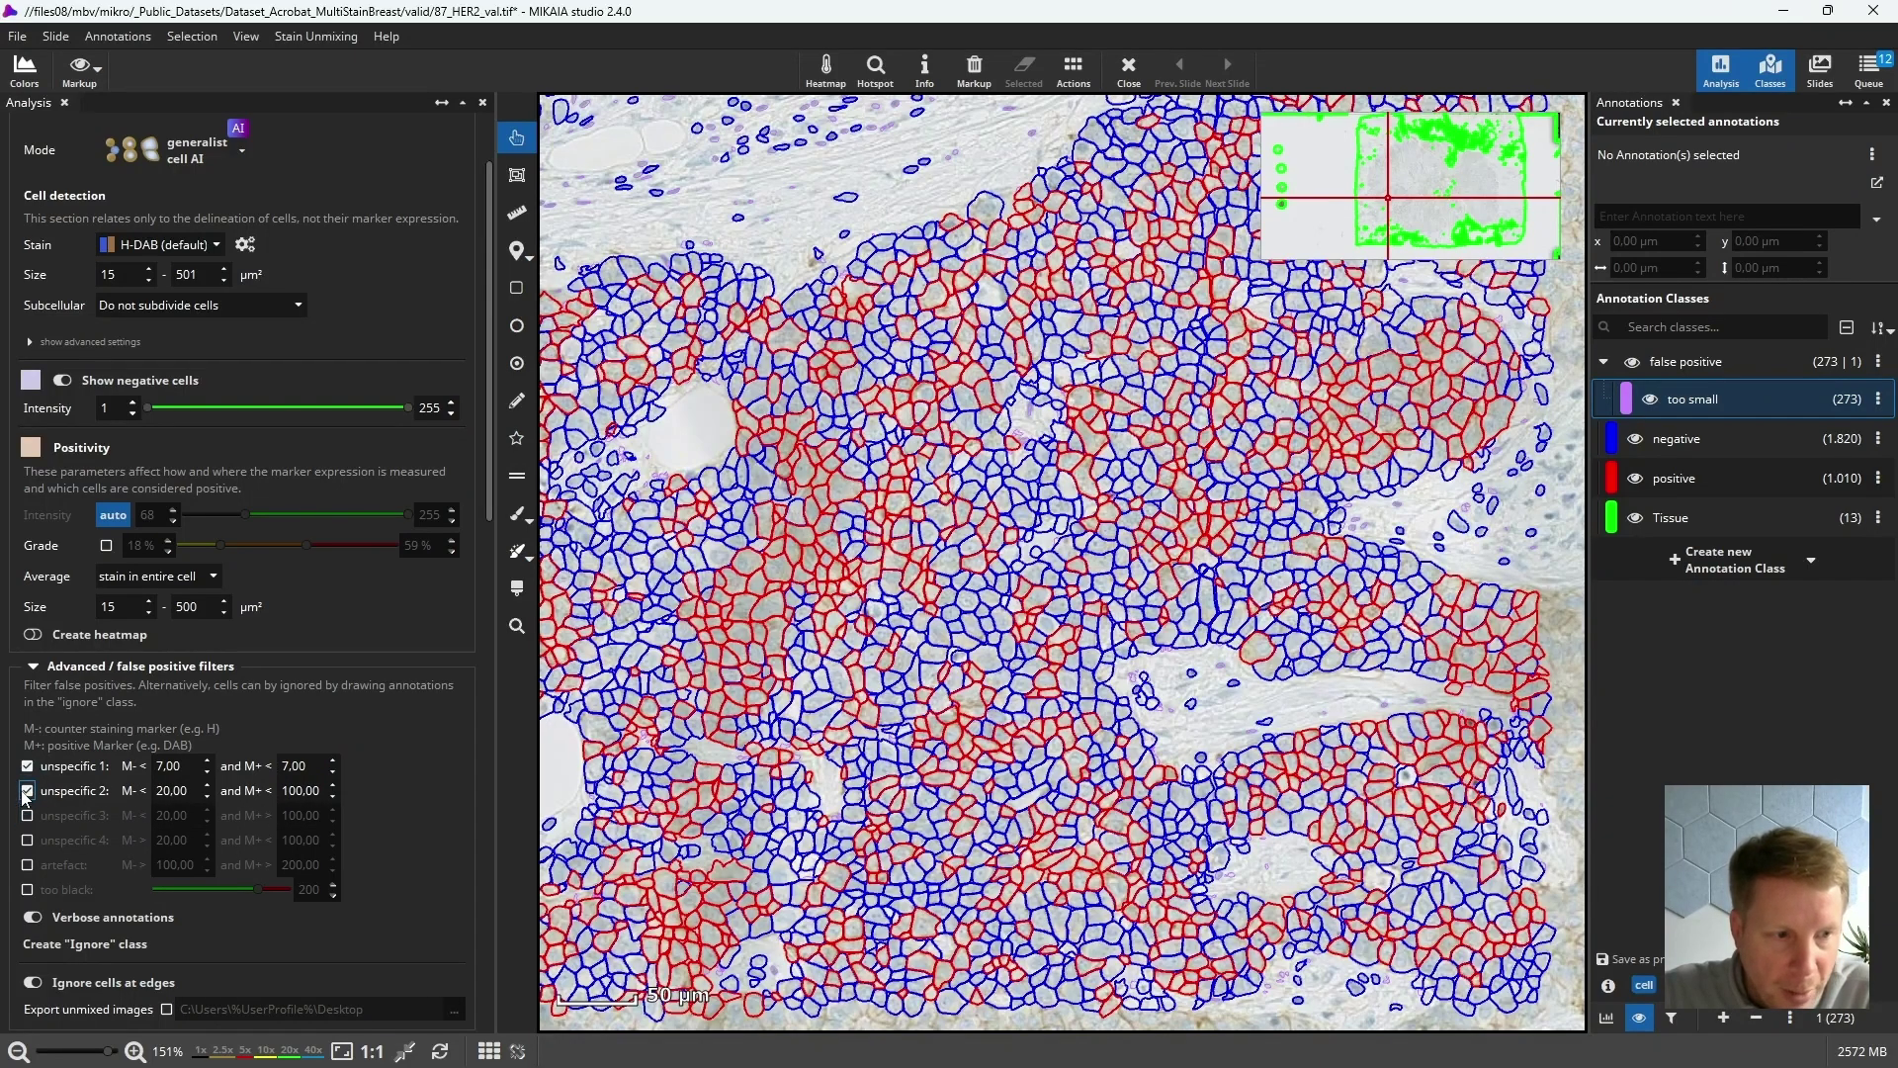
pyautogui.click(28, 790)
pyautogui.click(28, 765)
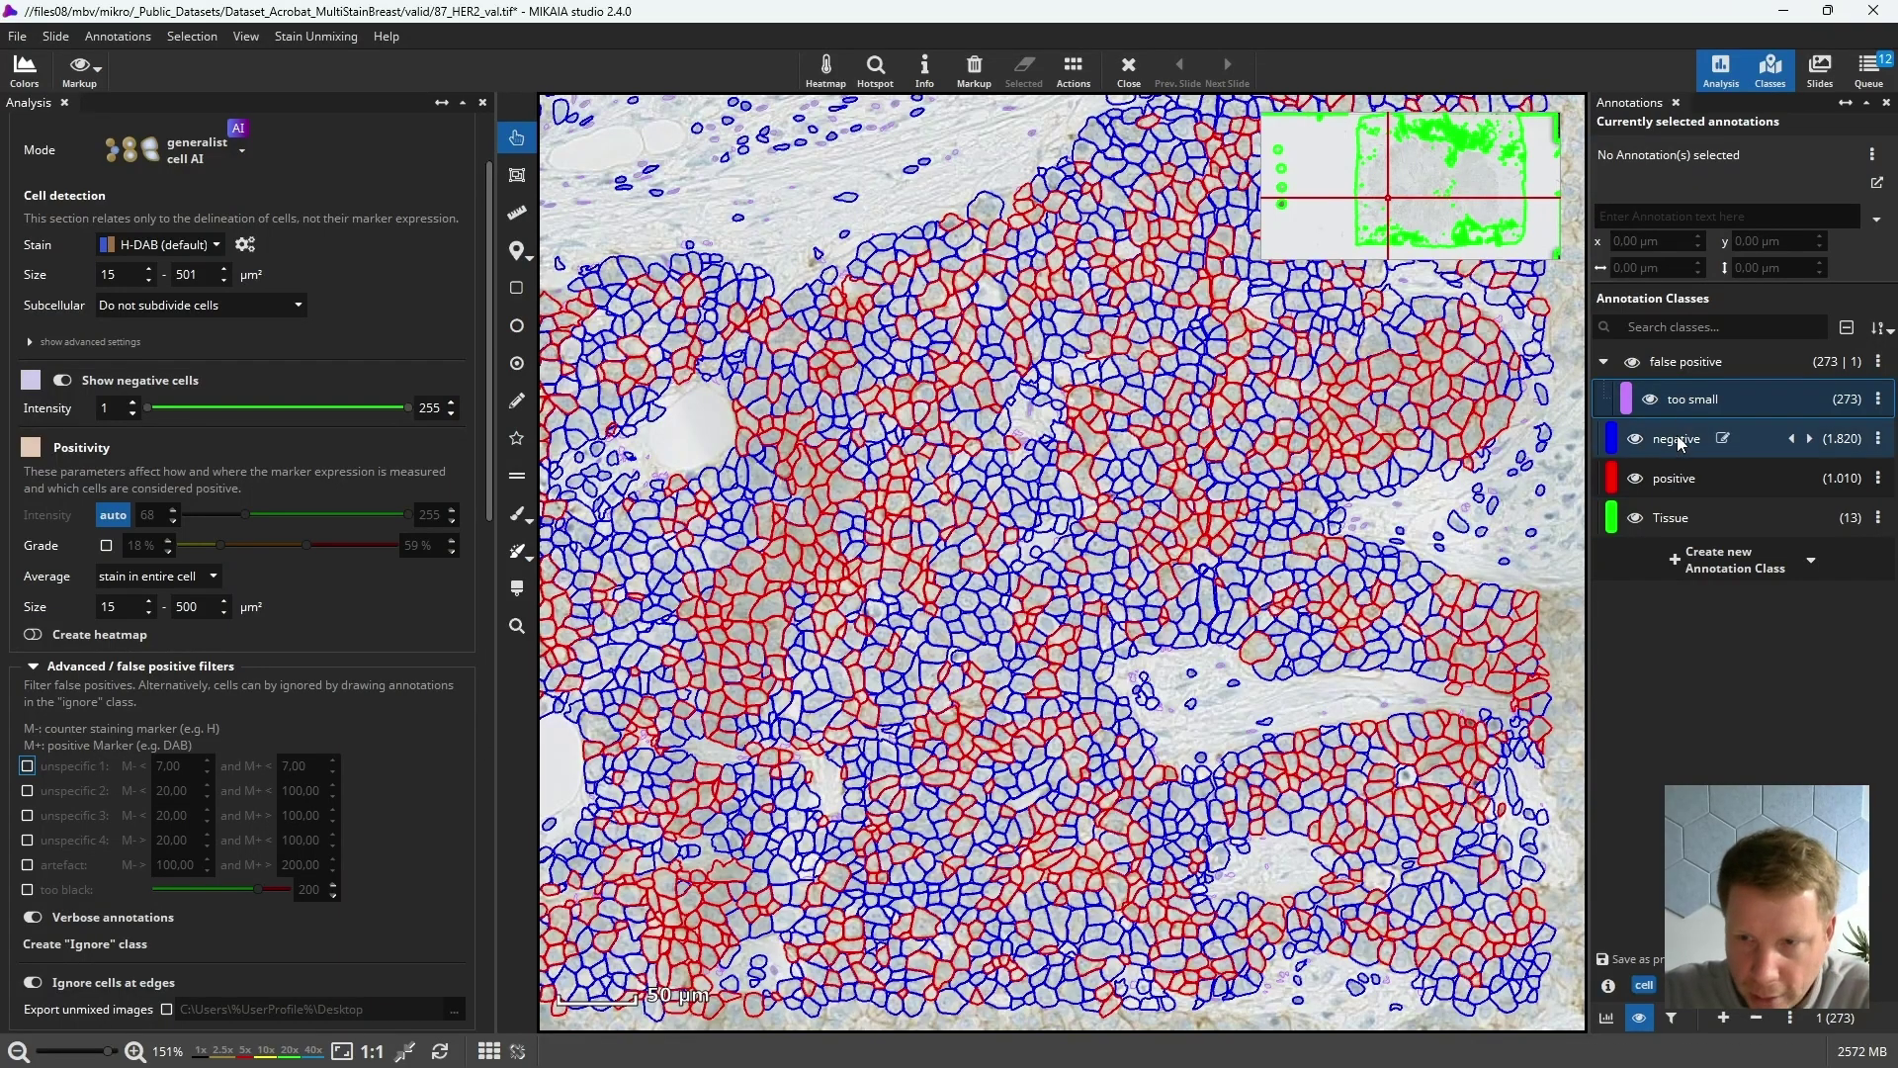
# Switch the too black filter on and off again, and collapse the advanced false positive filters.
pyautogui.click(27, 891)
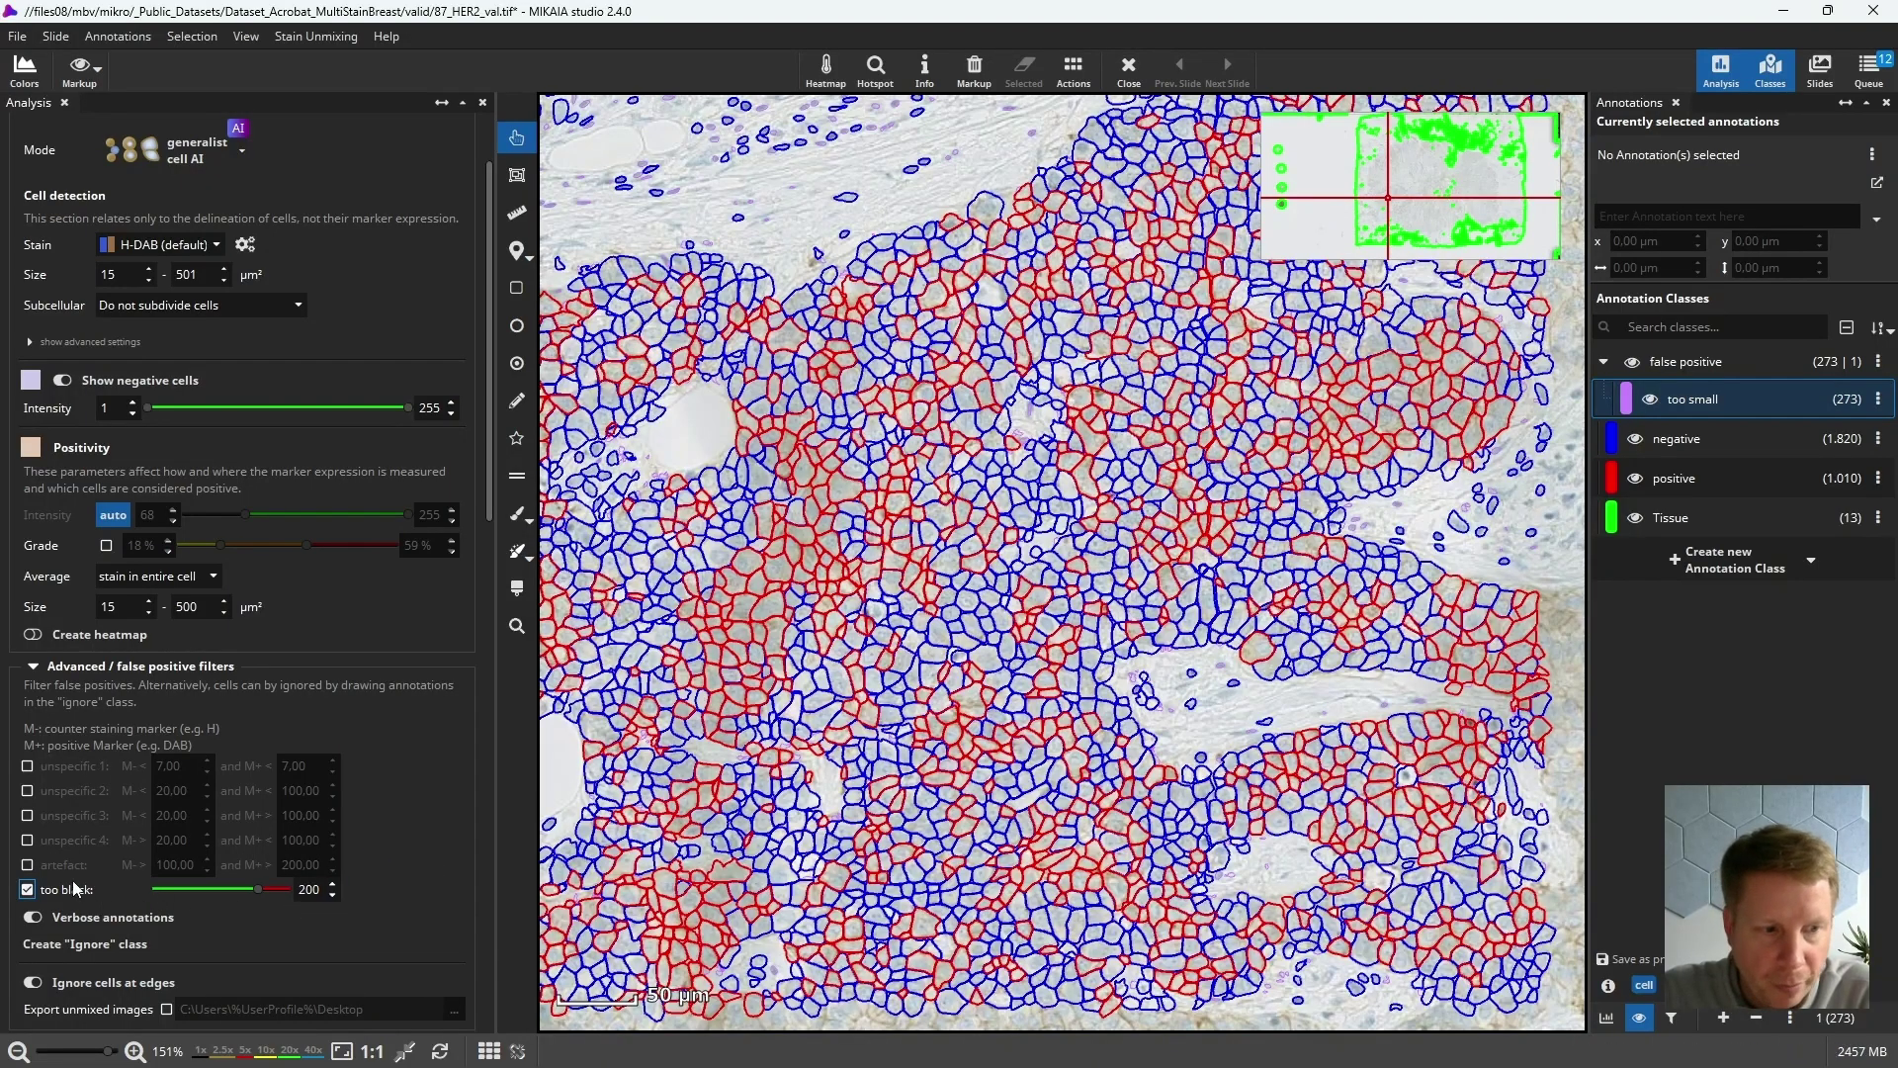
pyautogui.click(28, 890)
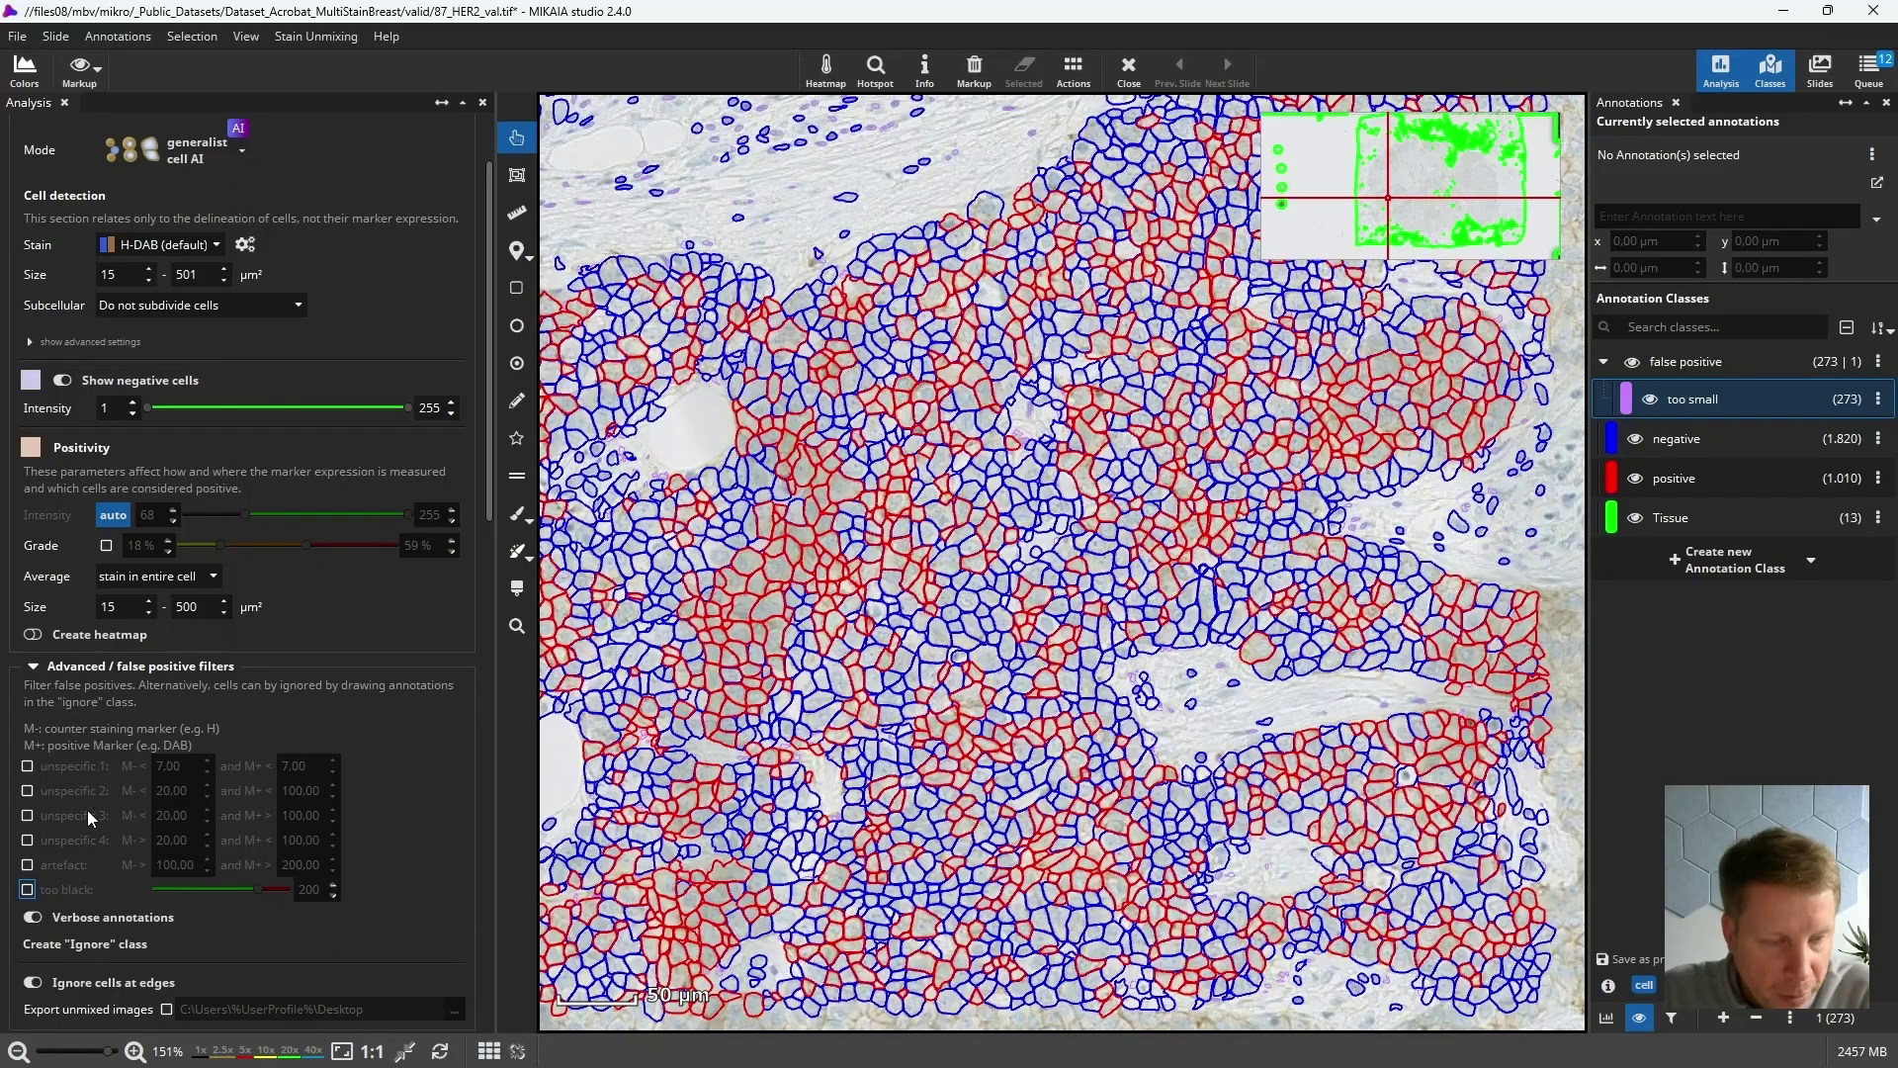
pyautogui.click(74, 667)
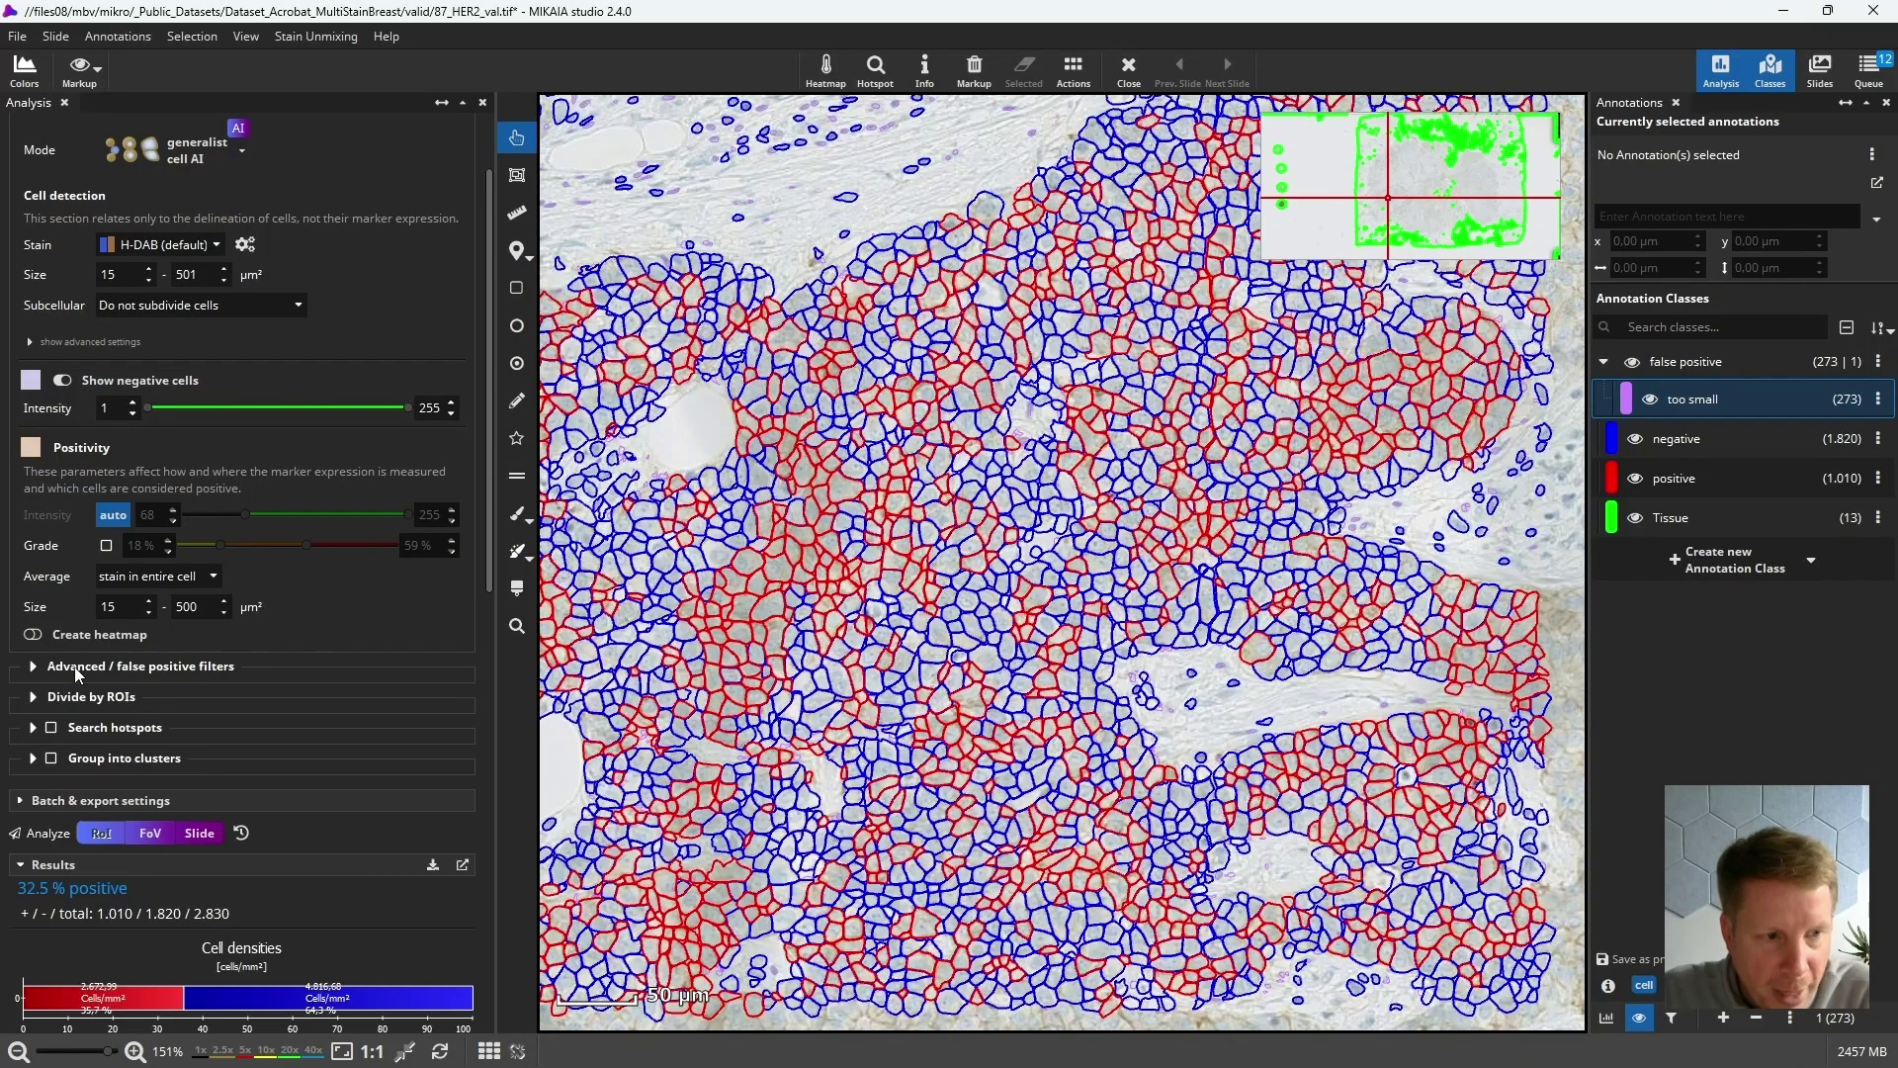
# Go through several individual cells of the "too small" class and recheck the verbose annotations option in the advanced filters.
pyautogui.moveTo(1753, 364)
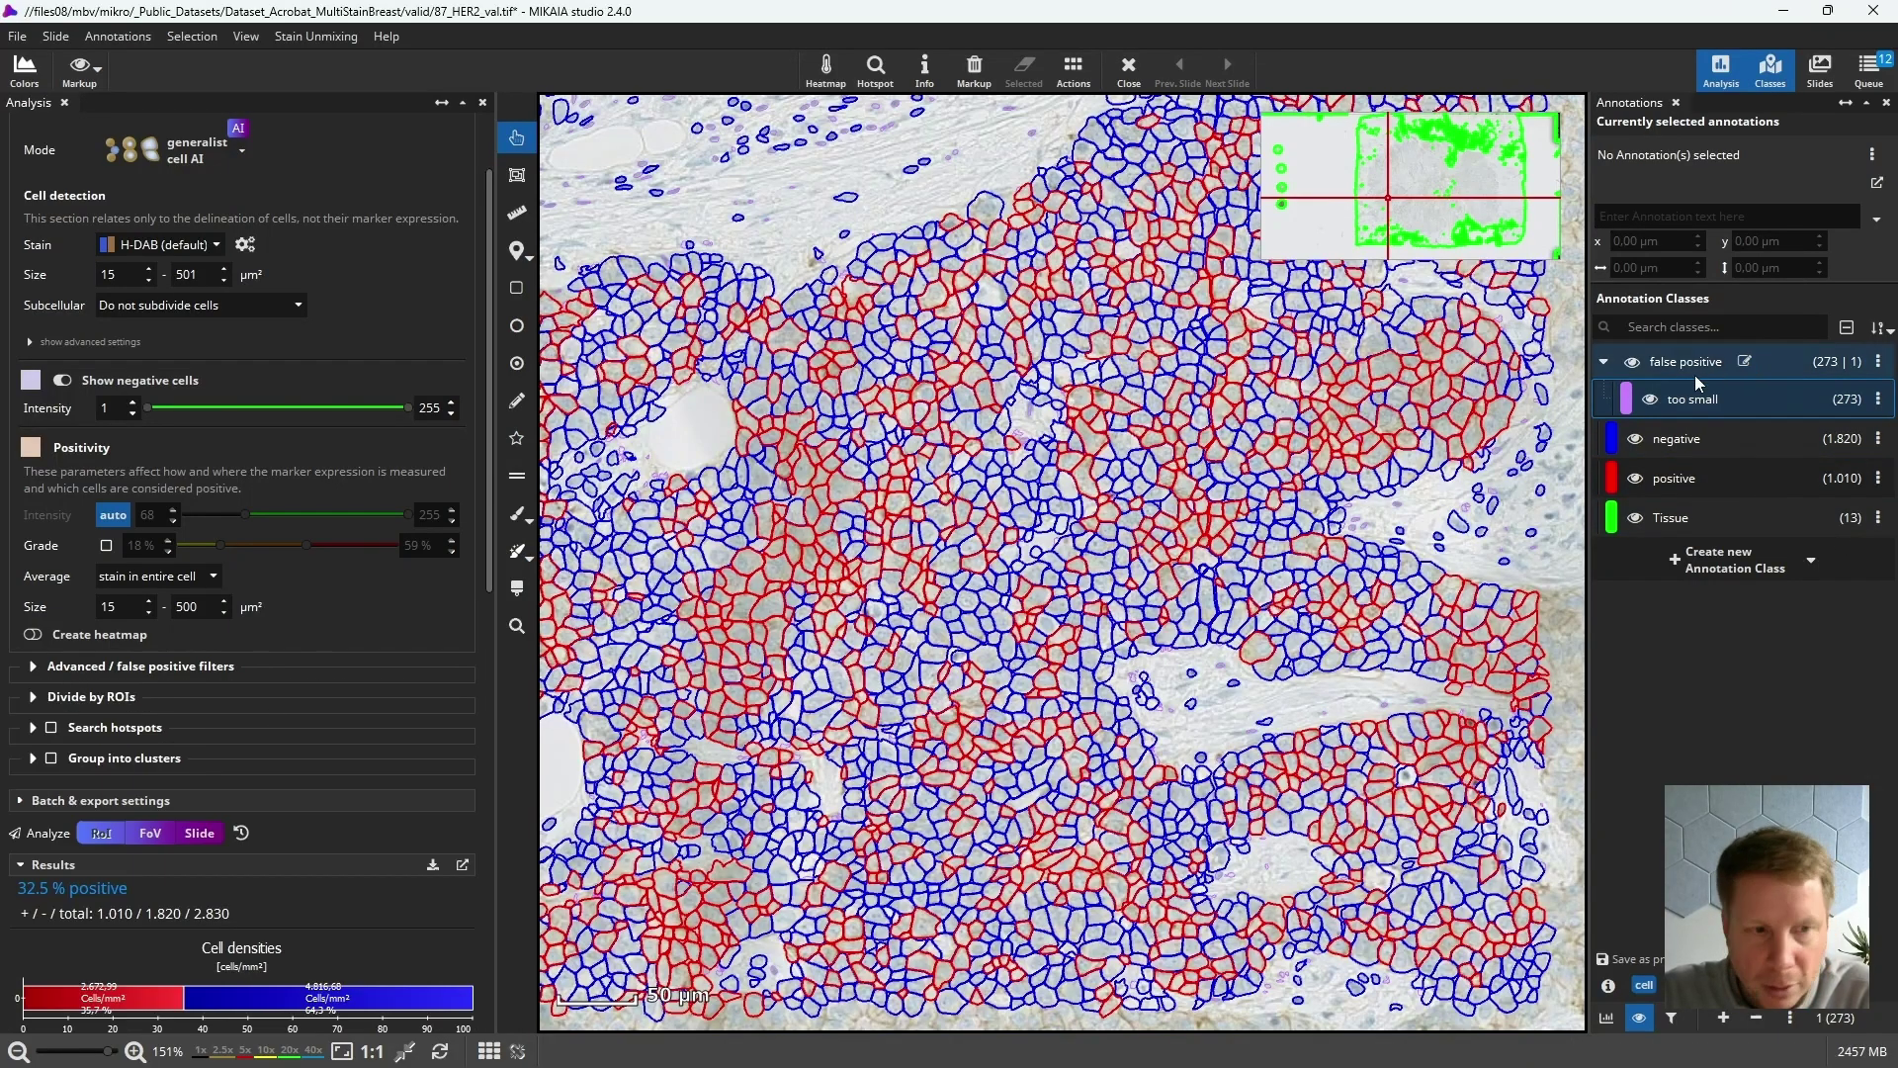
pyautogui.moveTo(1697, 396)
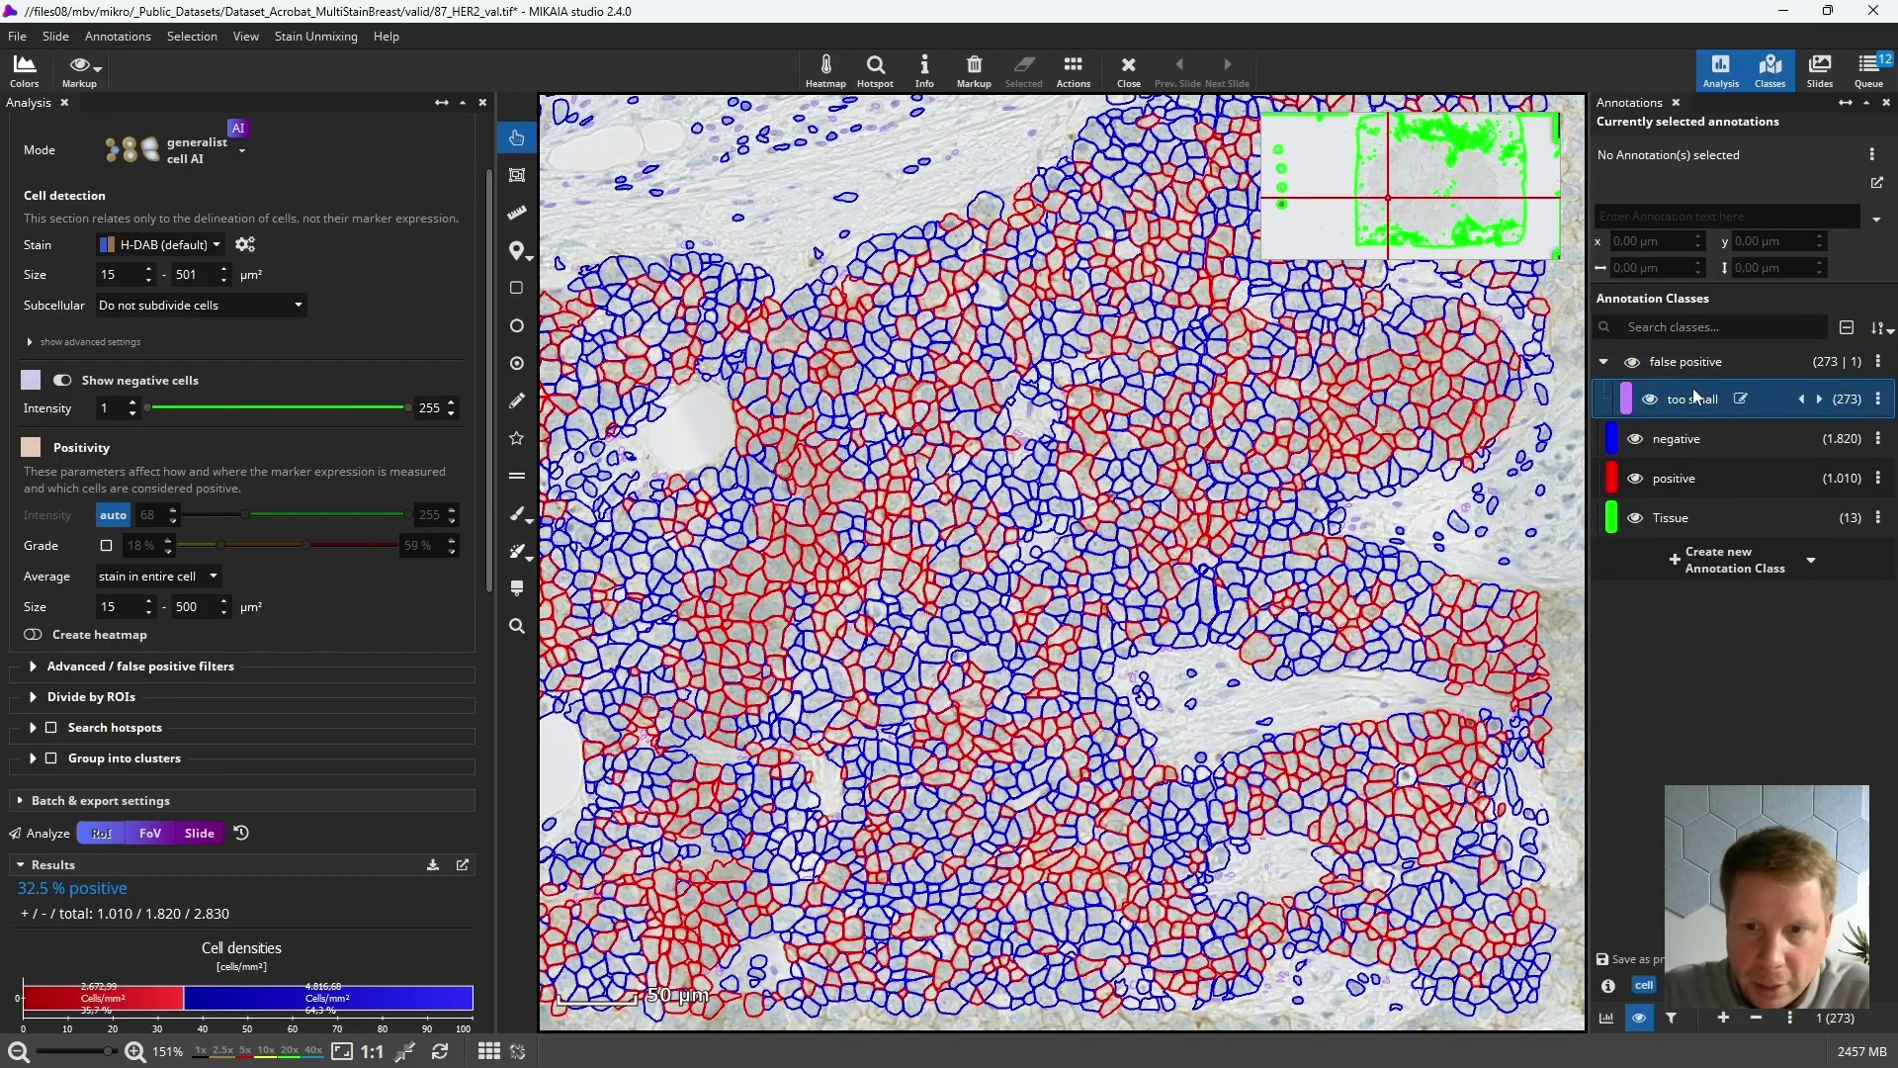
pyautogui.click(1816, 401)
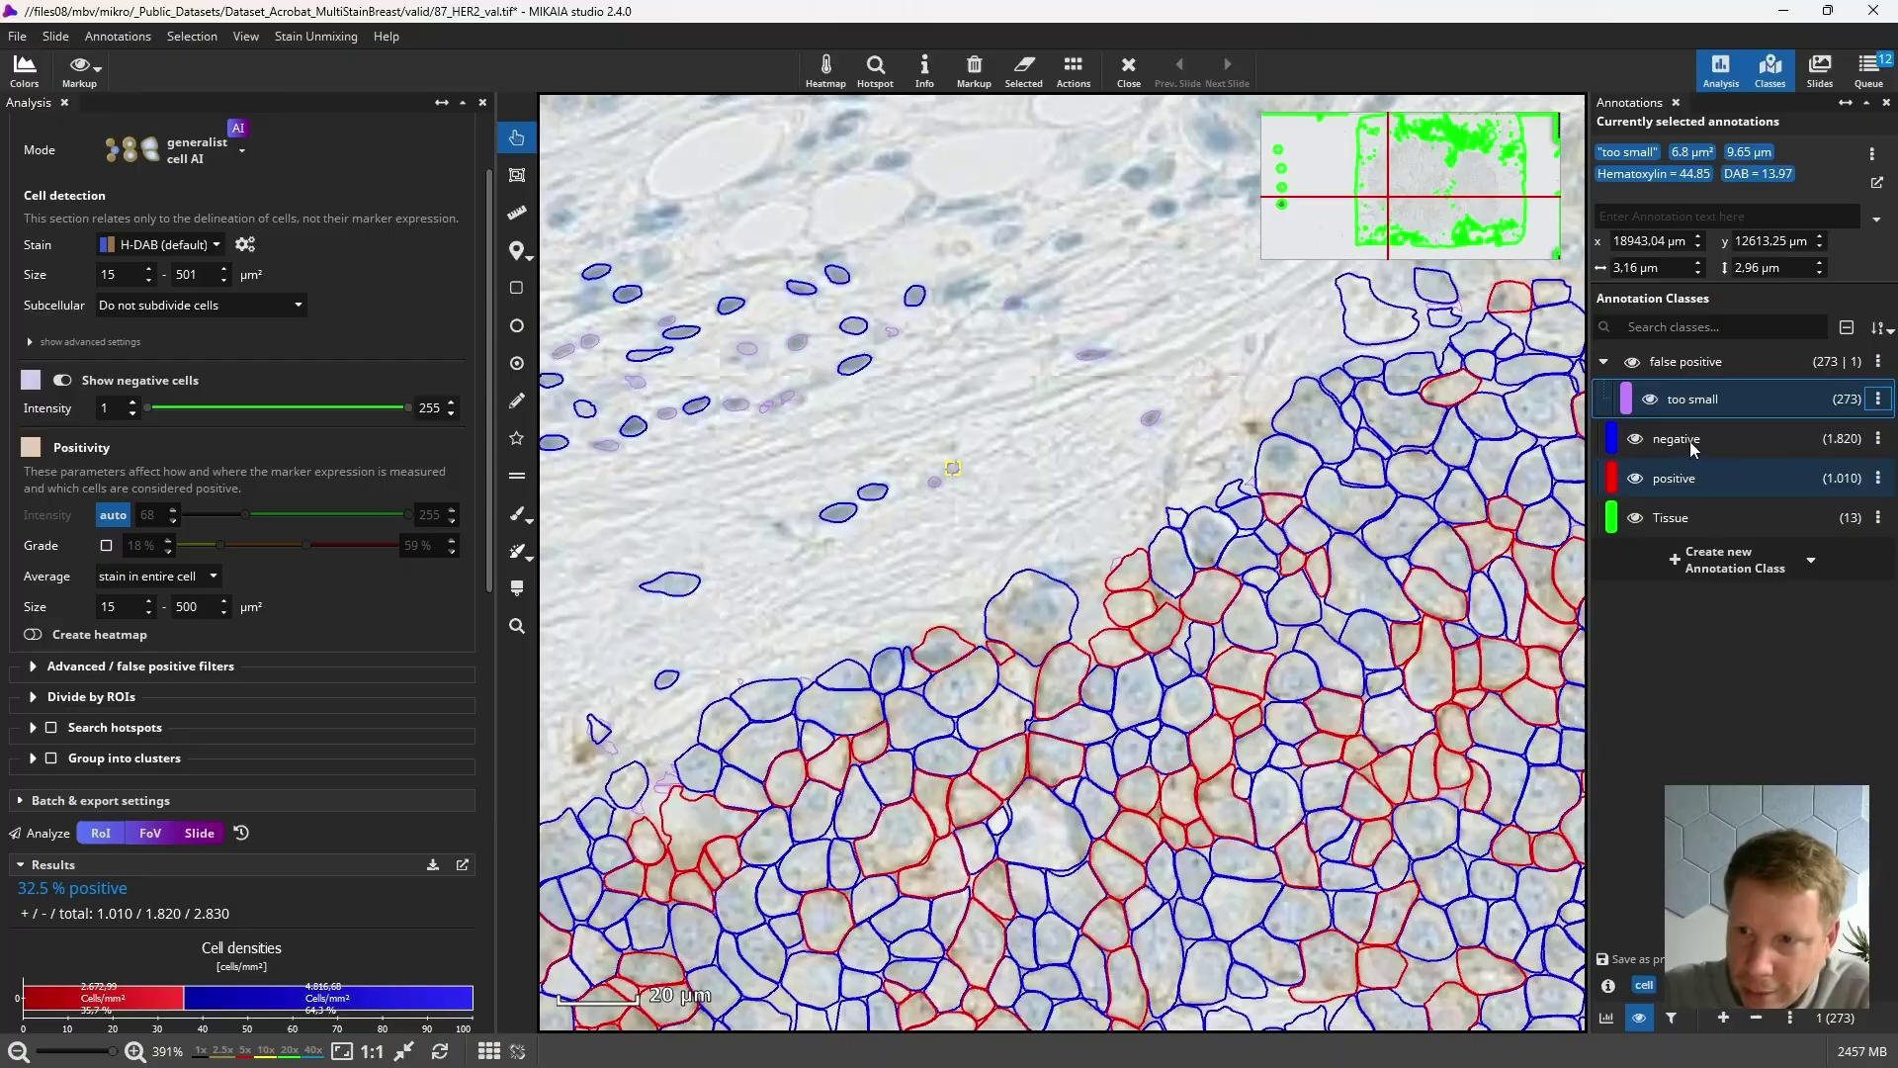
pyautogui.moveTo(1824, 442)
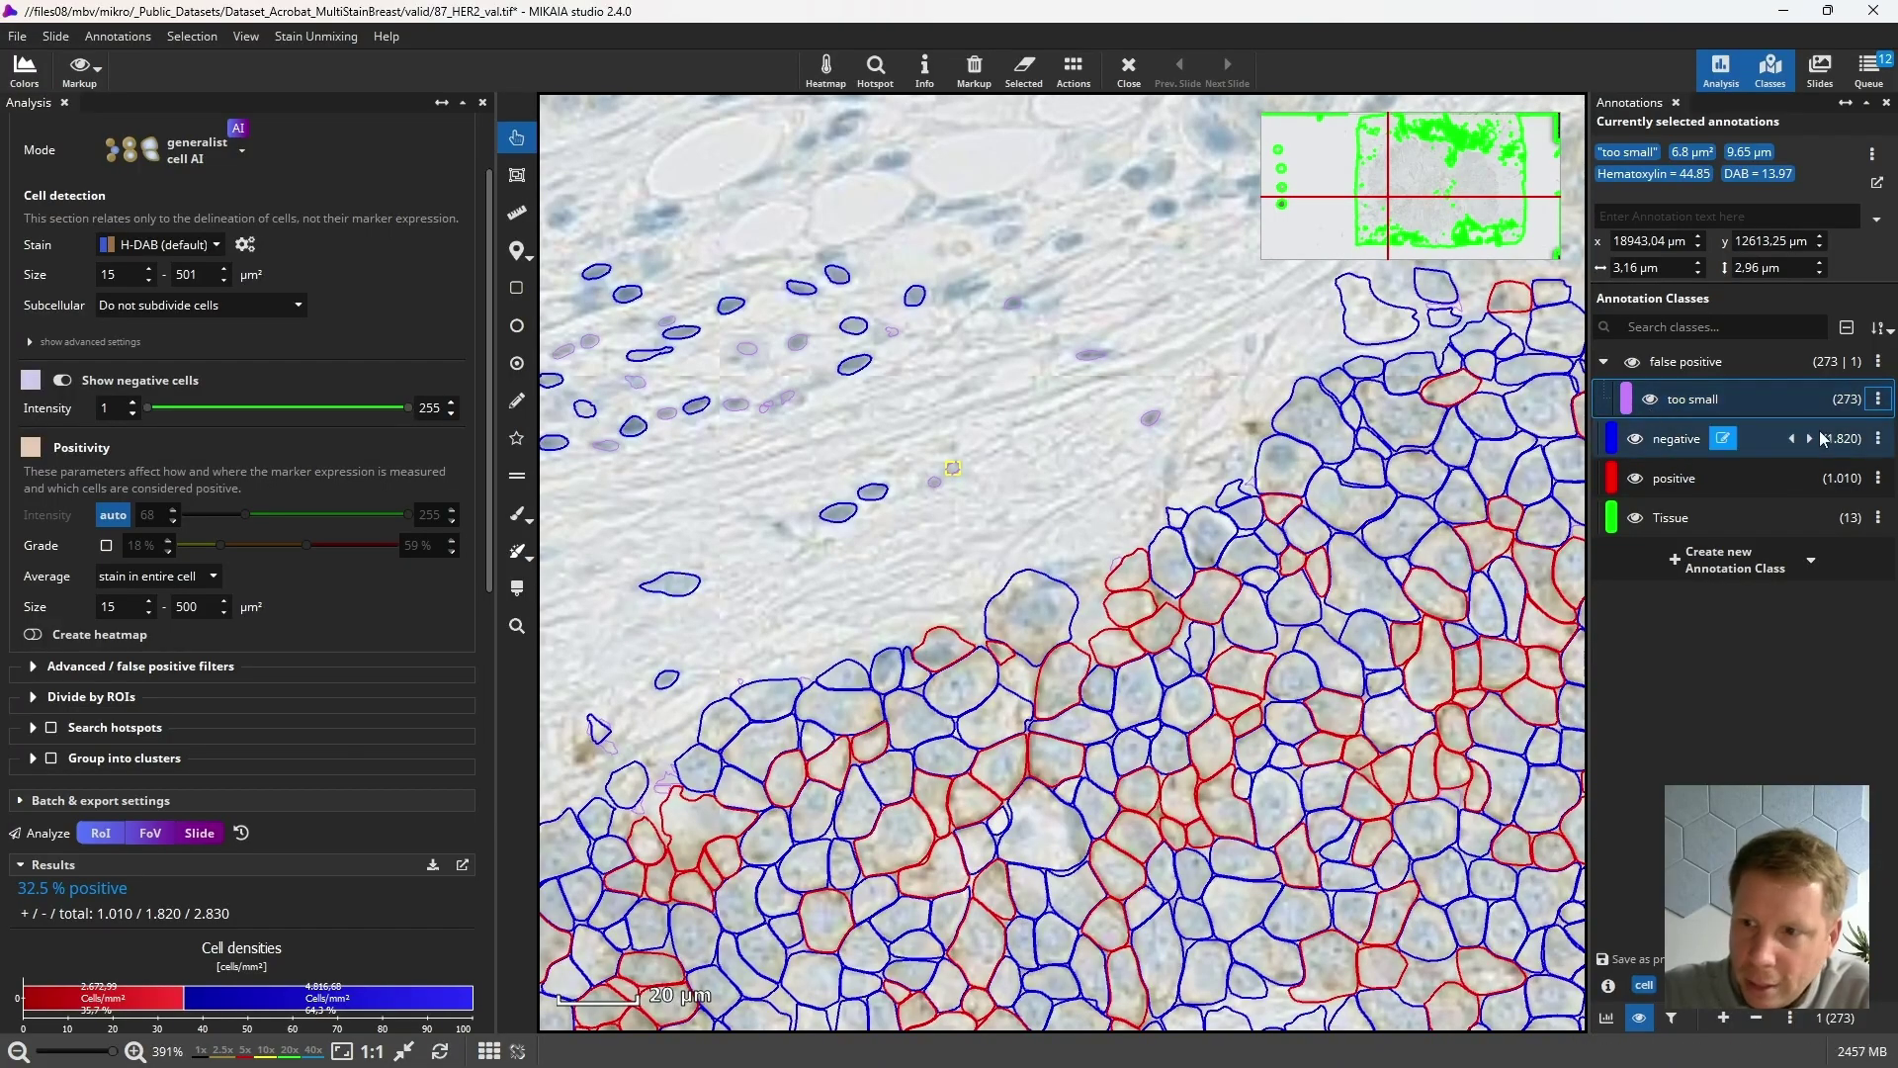
pyautogui.click(1819, 400)
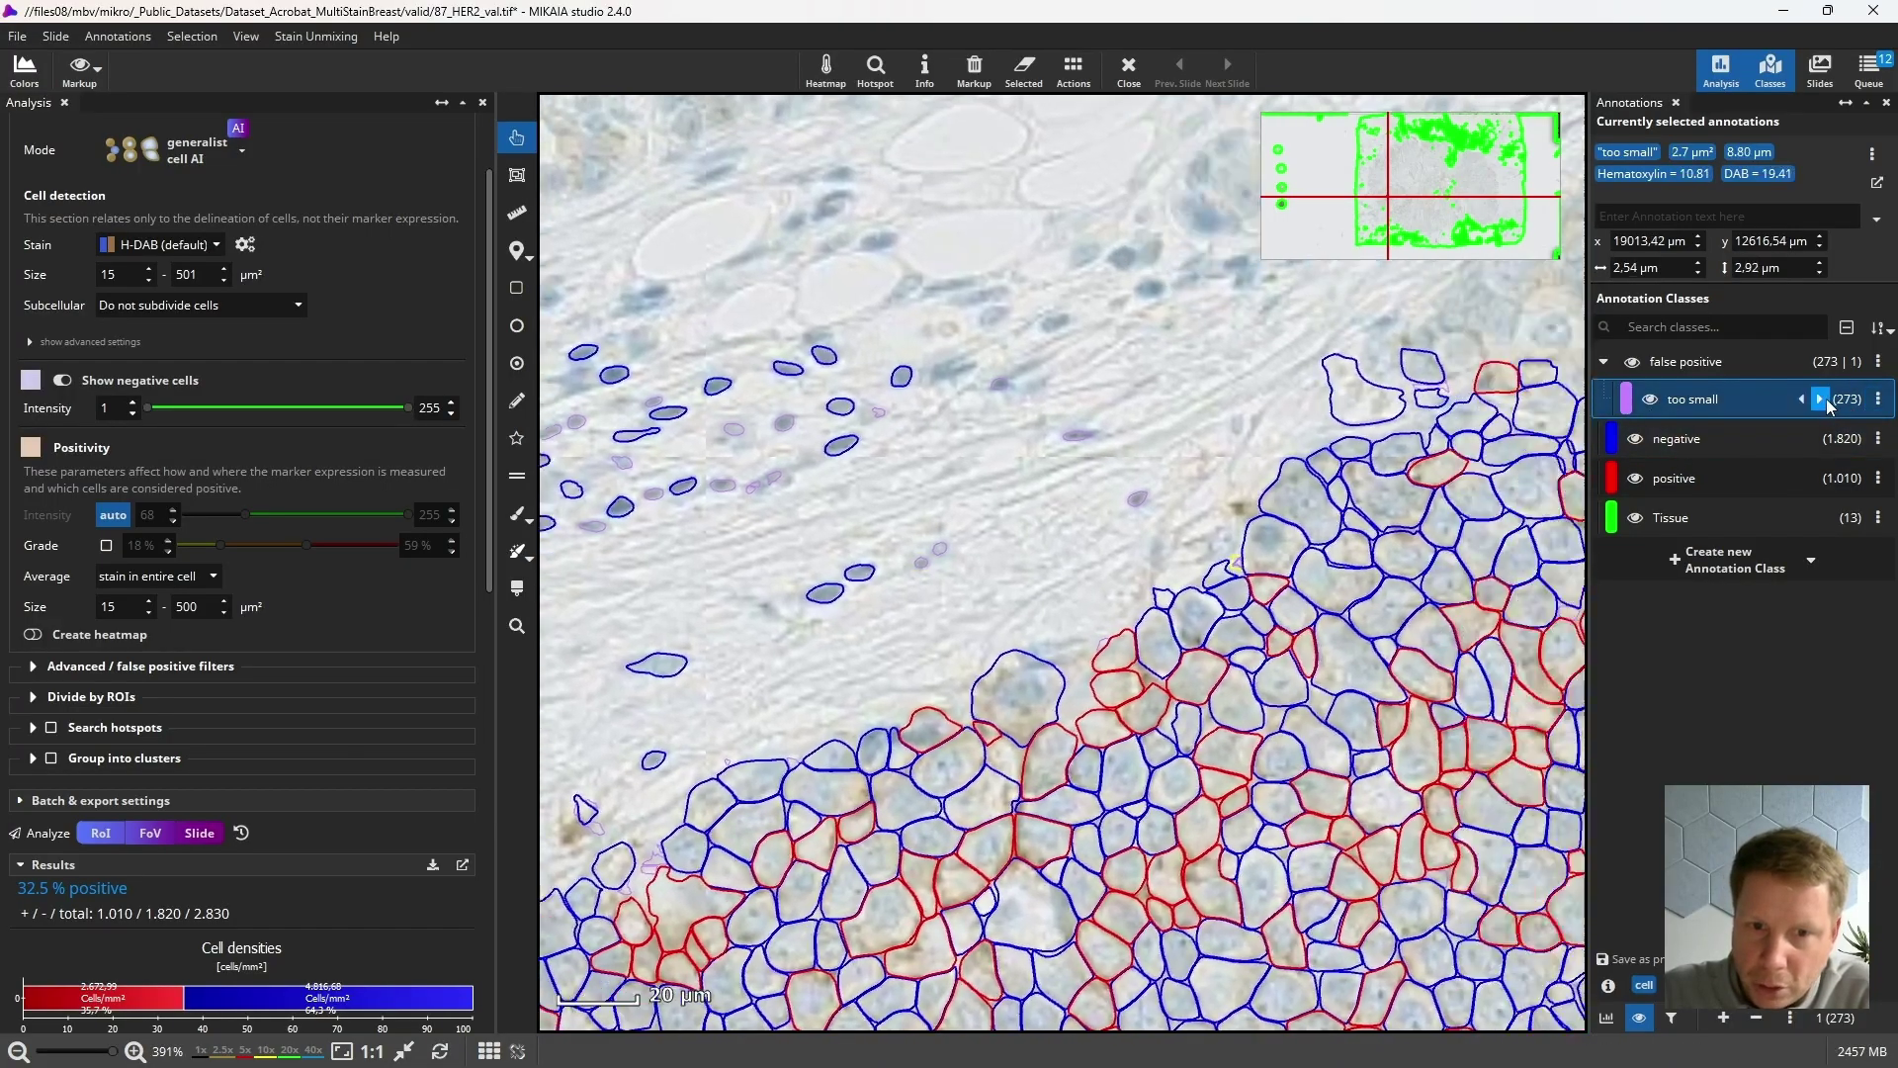
pyautogui.click(1824, 401)
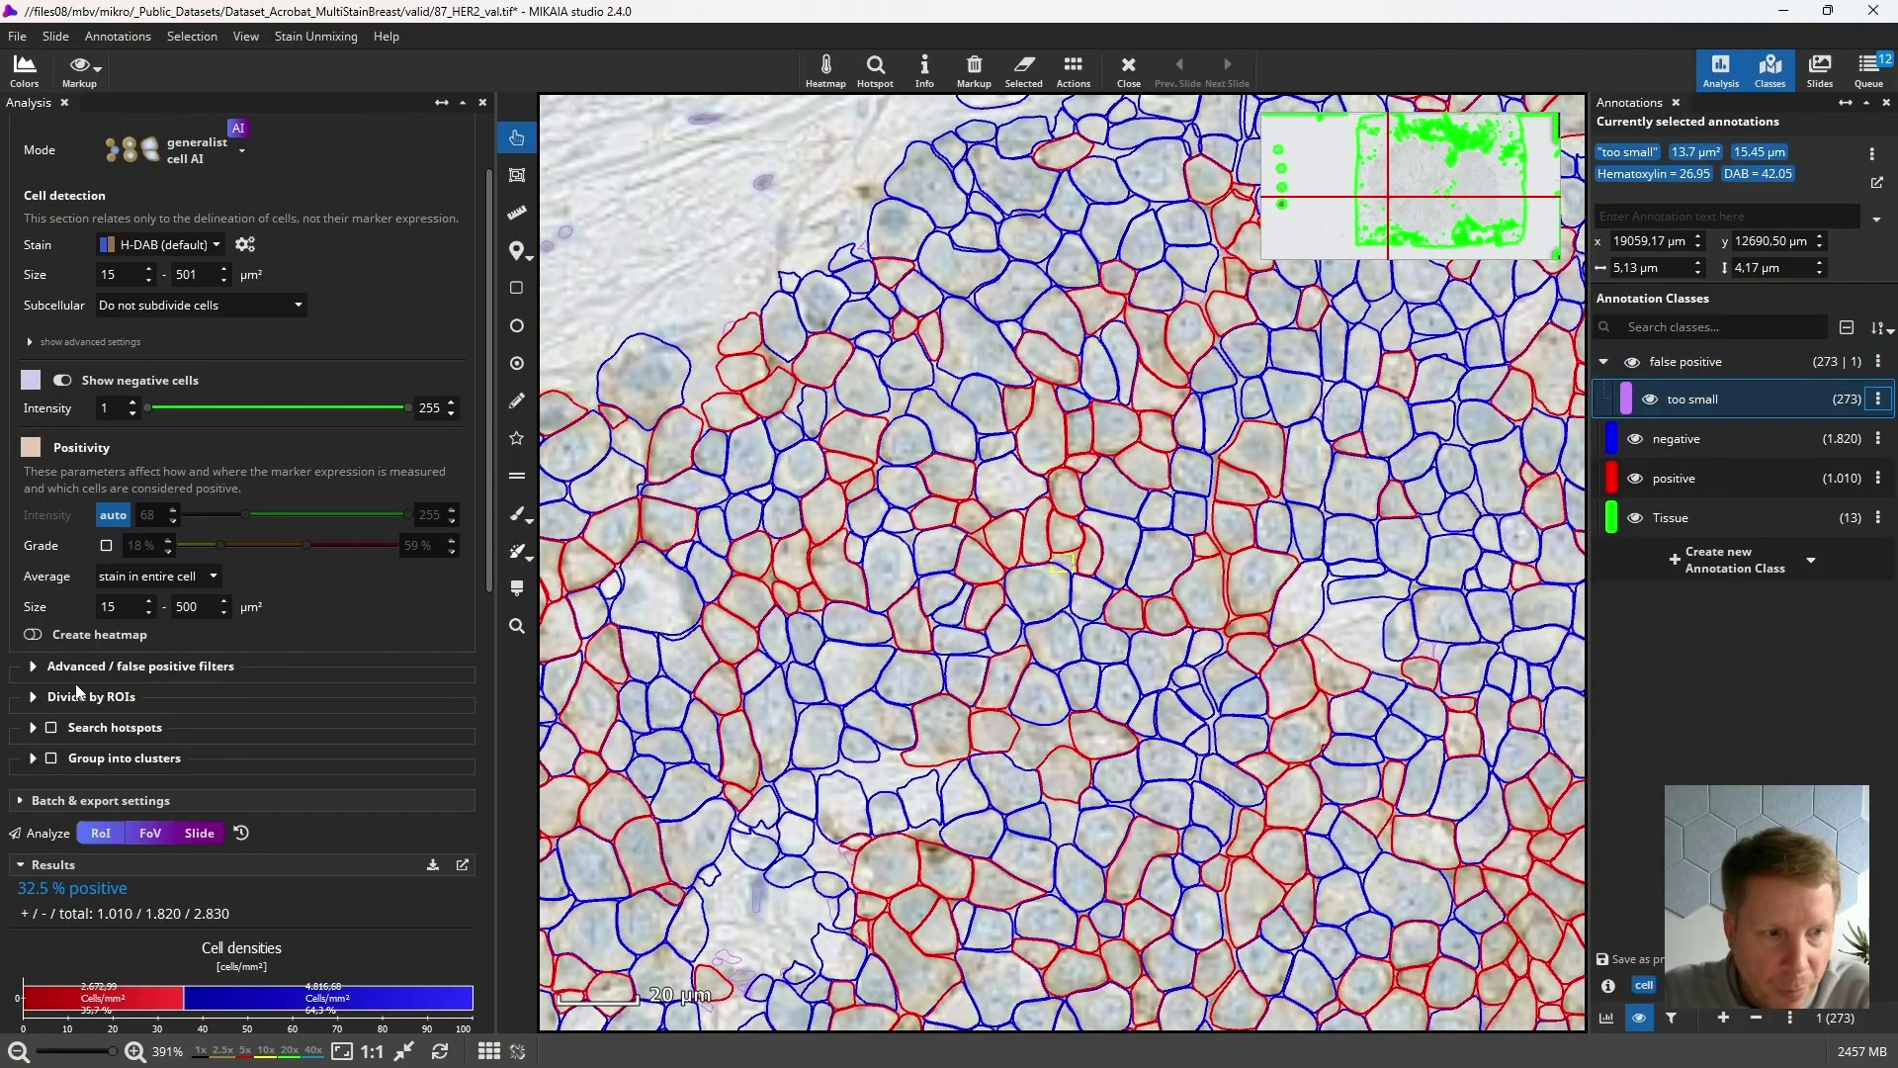
pyautogui.click(96, 667)
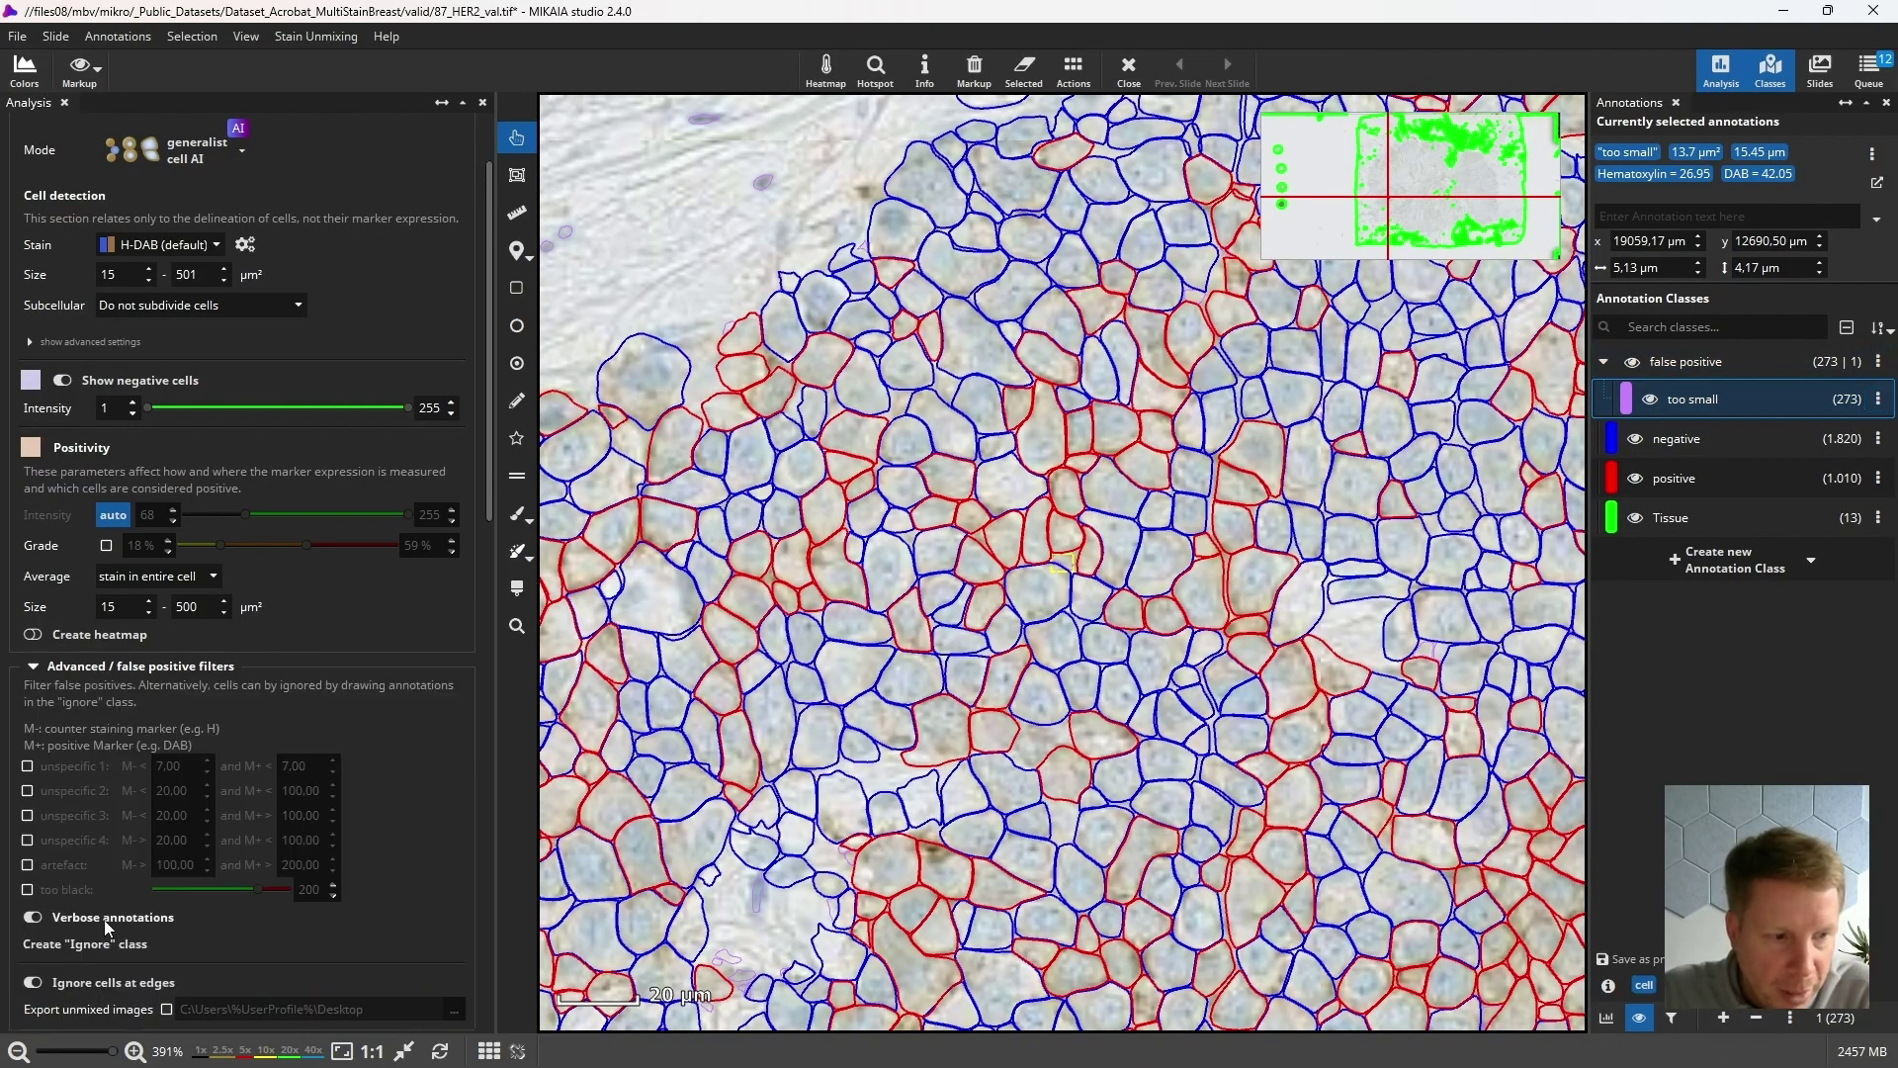
pyautogui.click(109, 670)
# Inspect the size and stain measurements of two large negative cells in the middle of the analyzed tissue.
pyautogui.scroll(-5, 1118, 633)
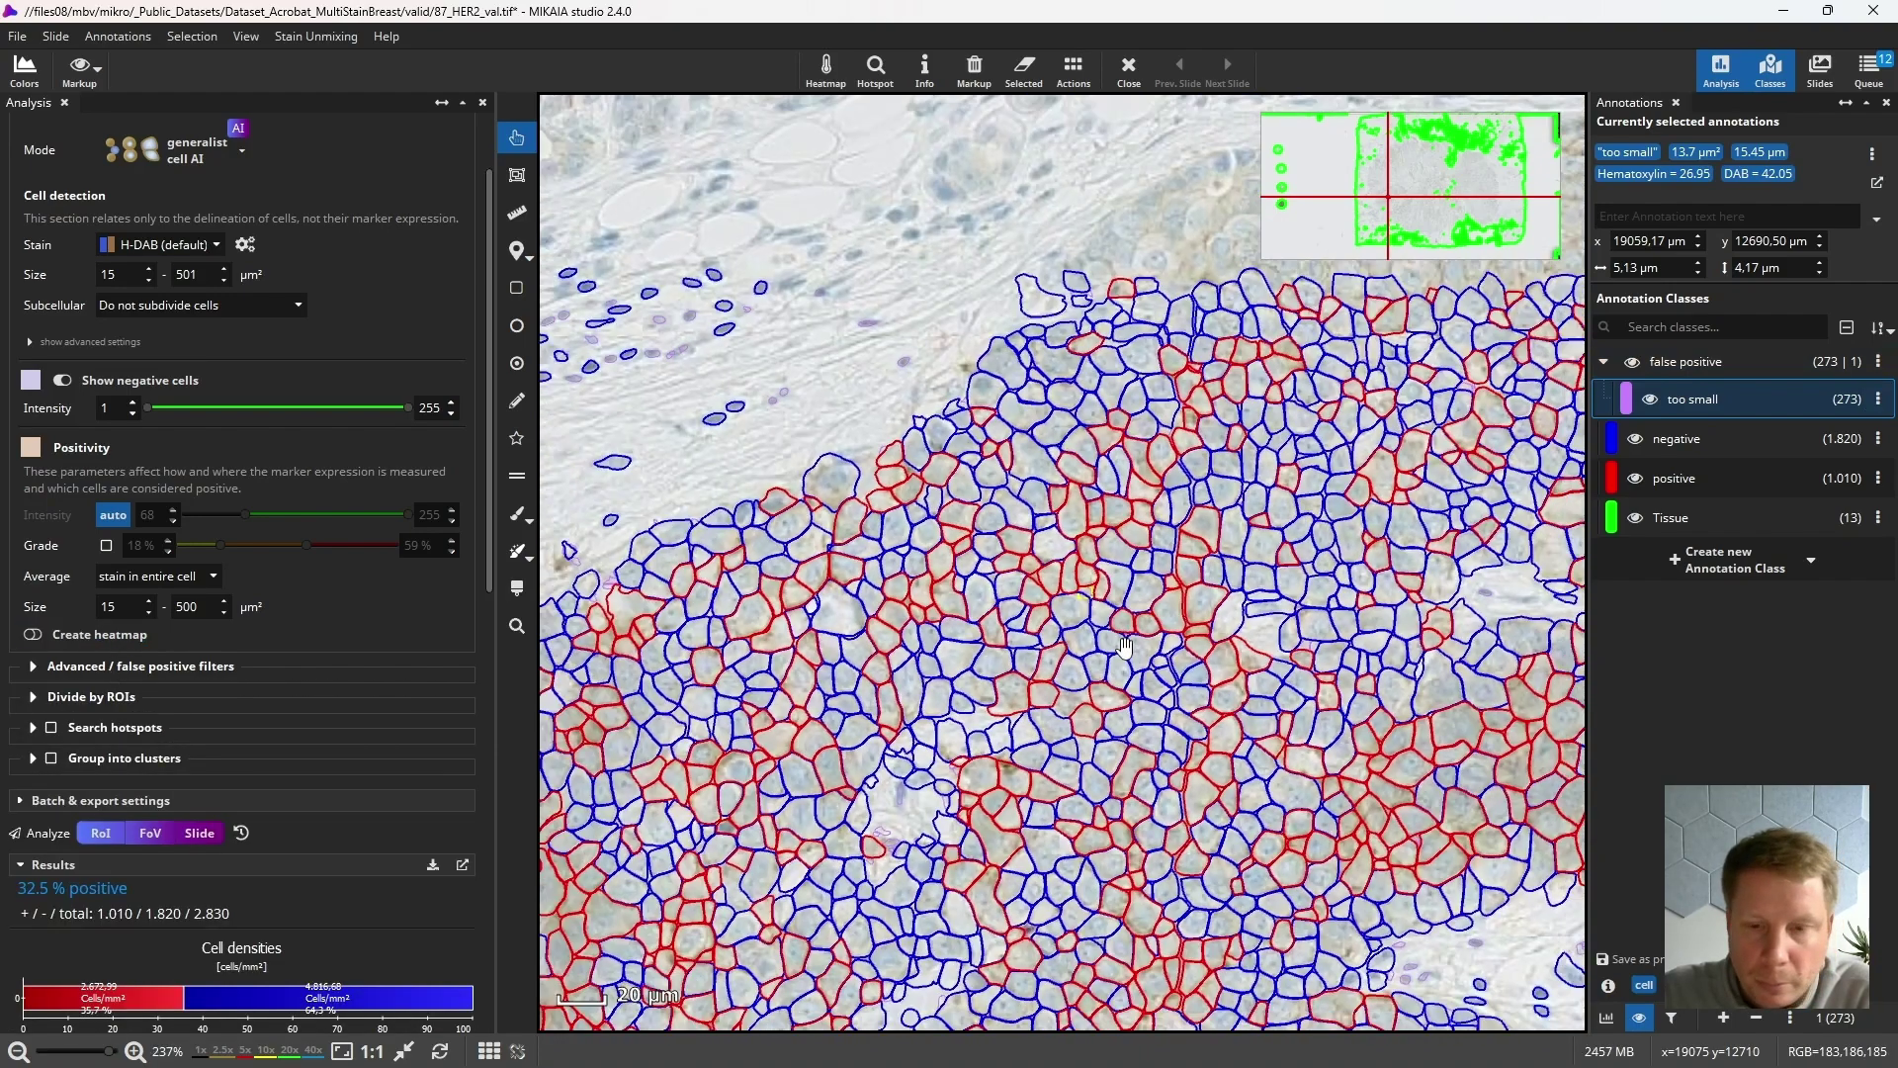
pyautogui.moveTo(986, 918); pyautogui.dragTo(1124, 670)
pyautogui.scroll(3, 971, 534)
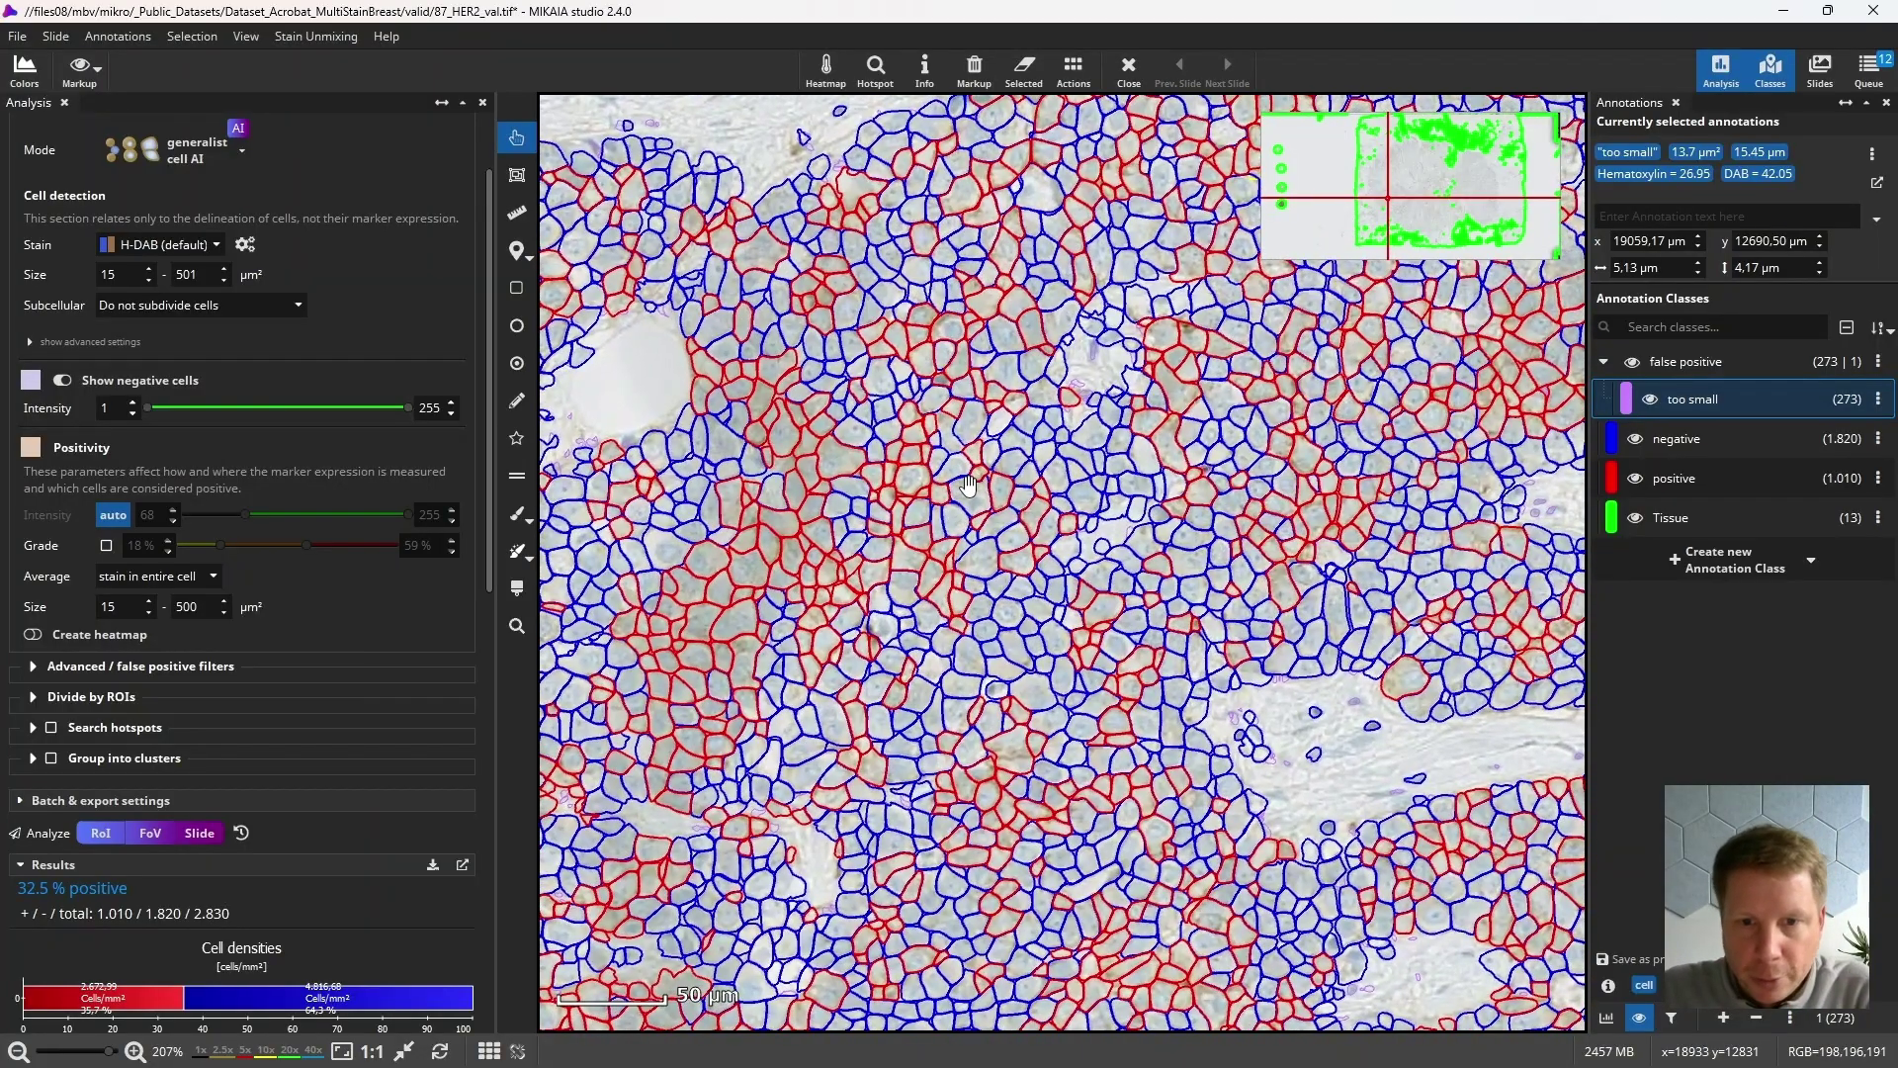
pyautogui.click(968, 491)
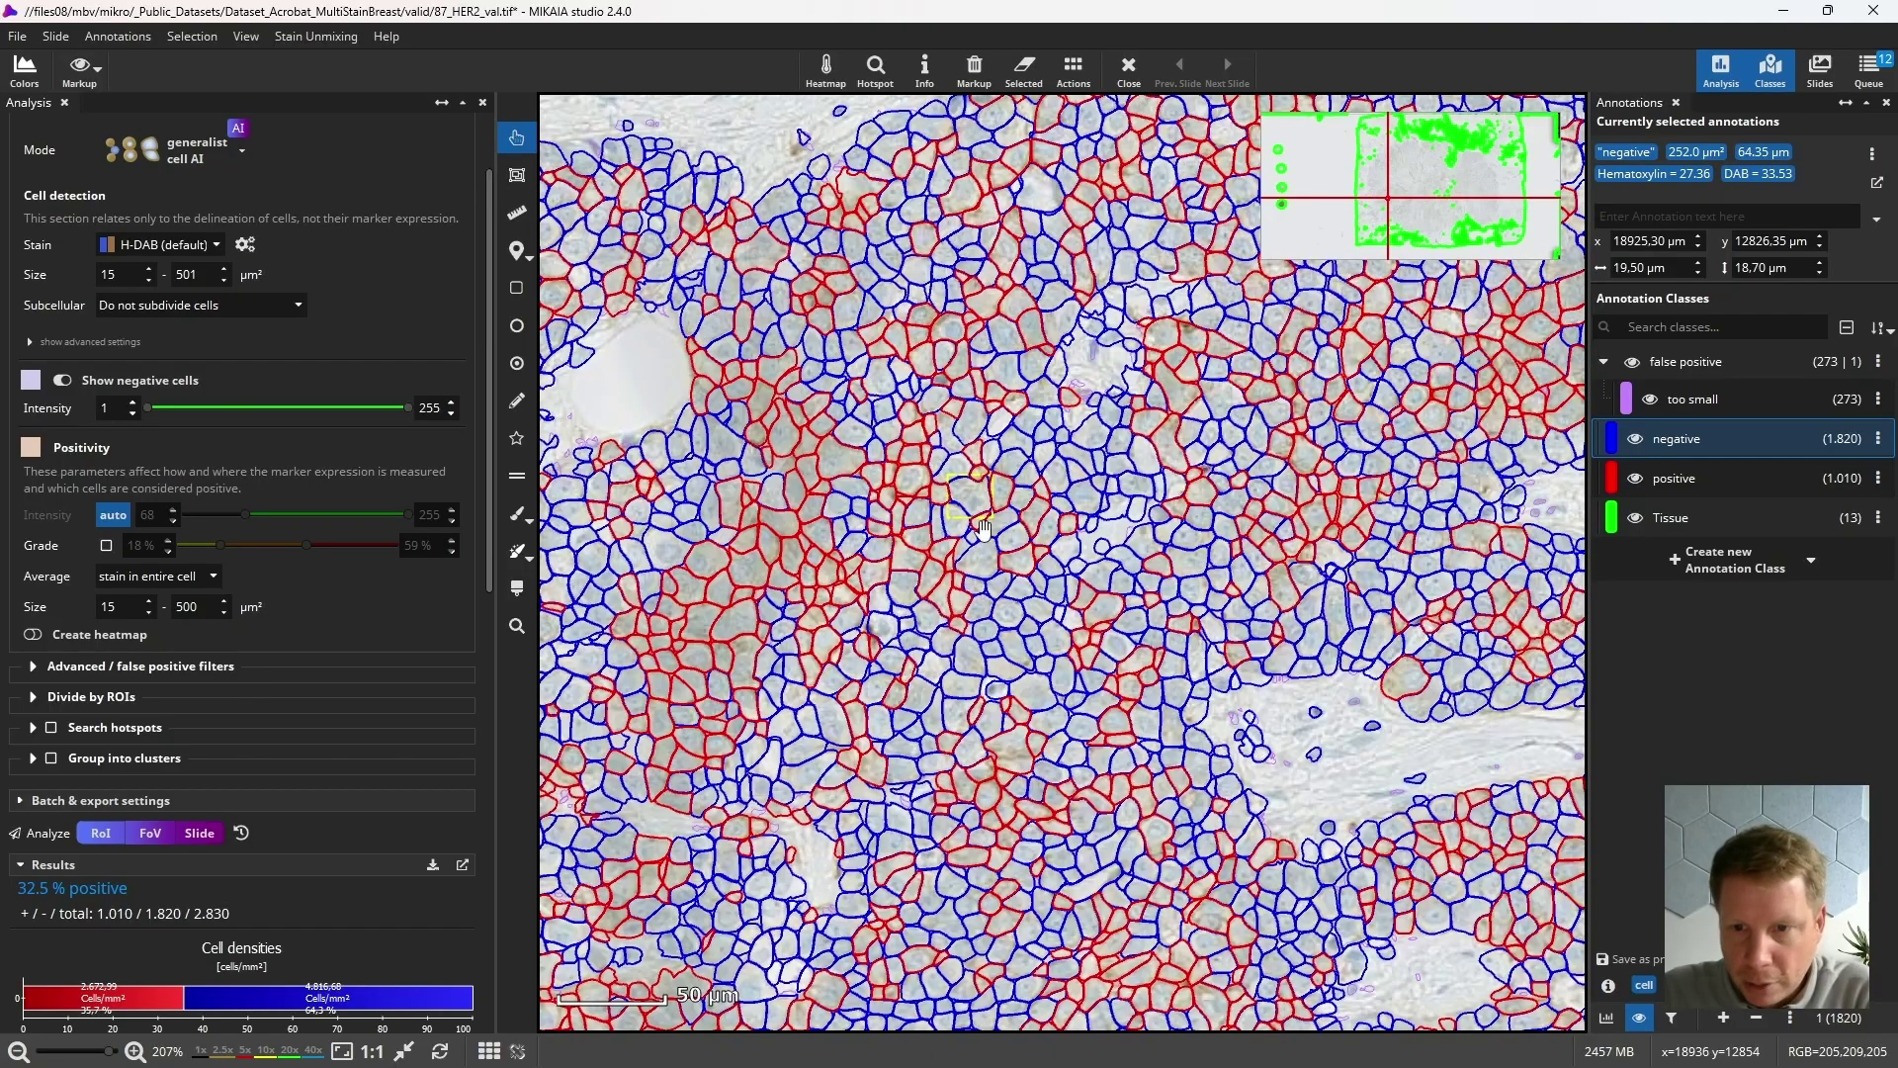
pyautogui.scroll(2, 983, 531)
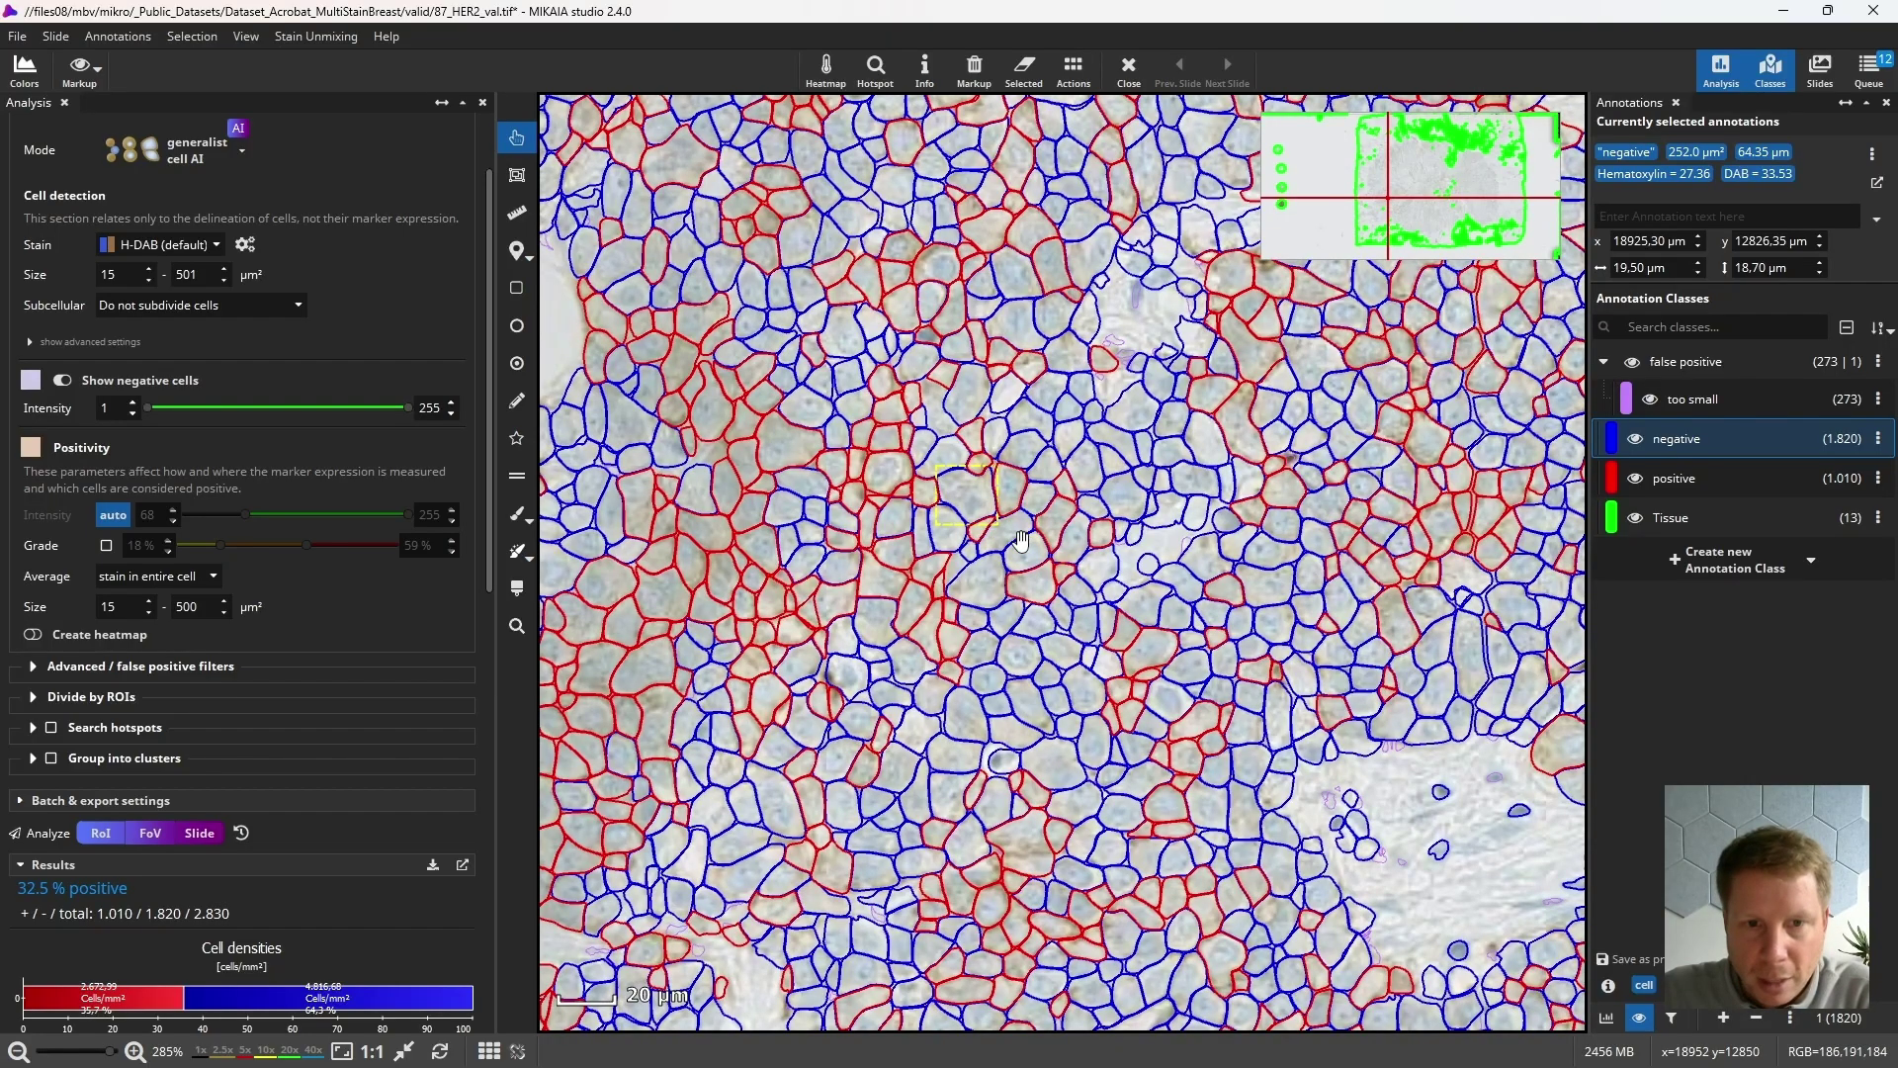
pyautogui.moveTo(957, 697); pyautogui.dragTo(950, 725)
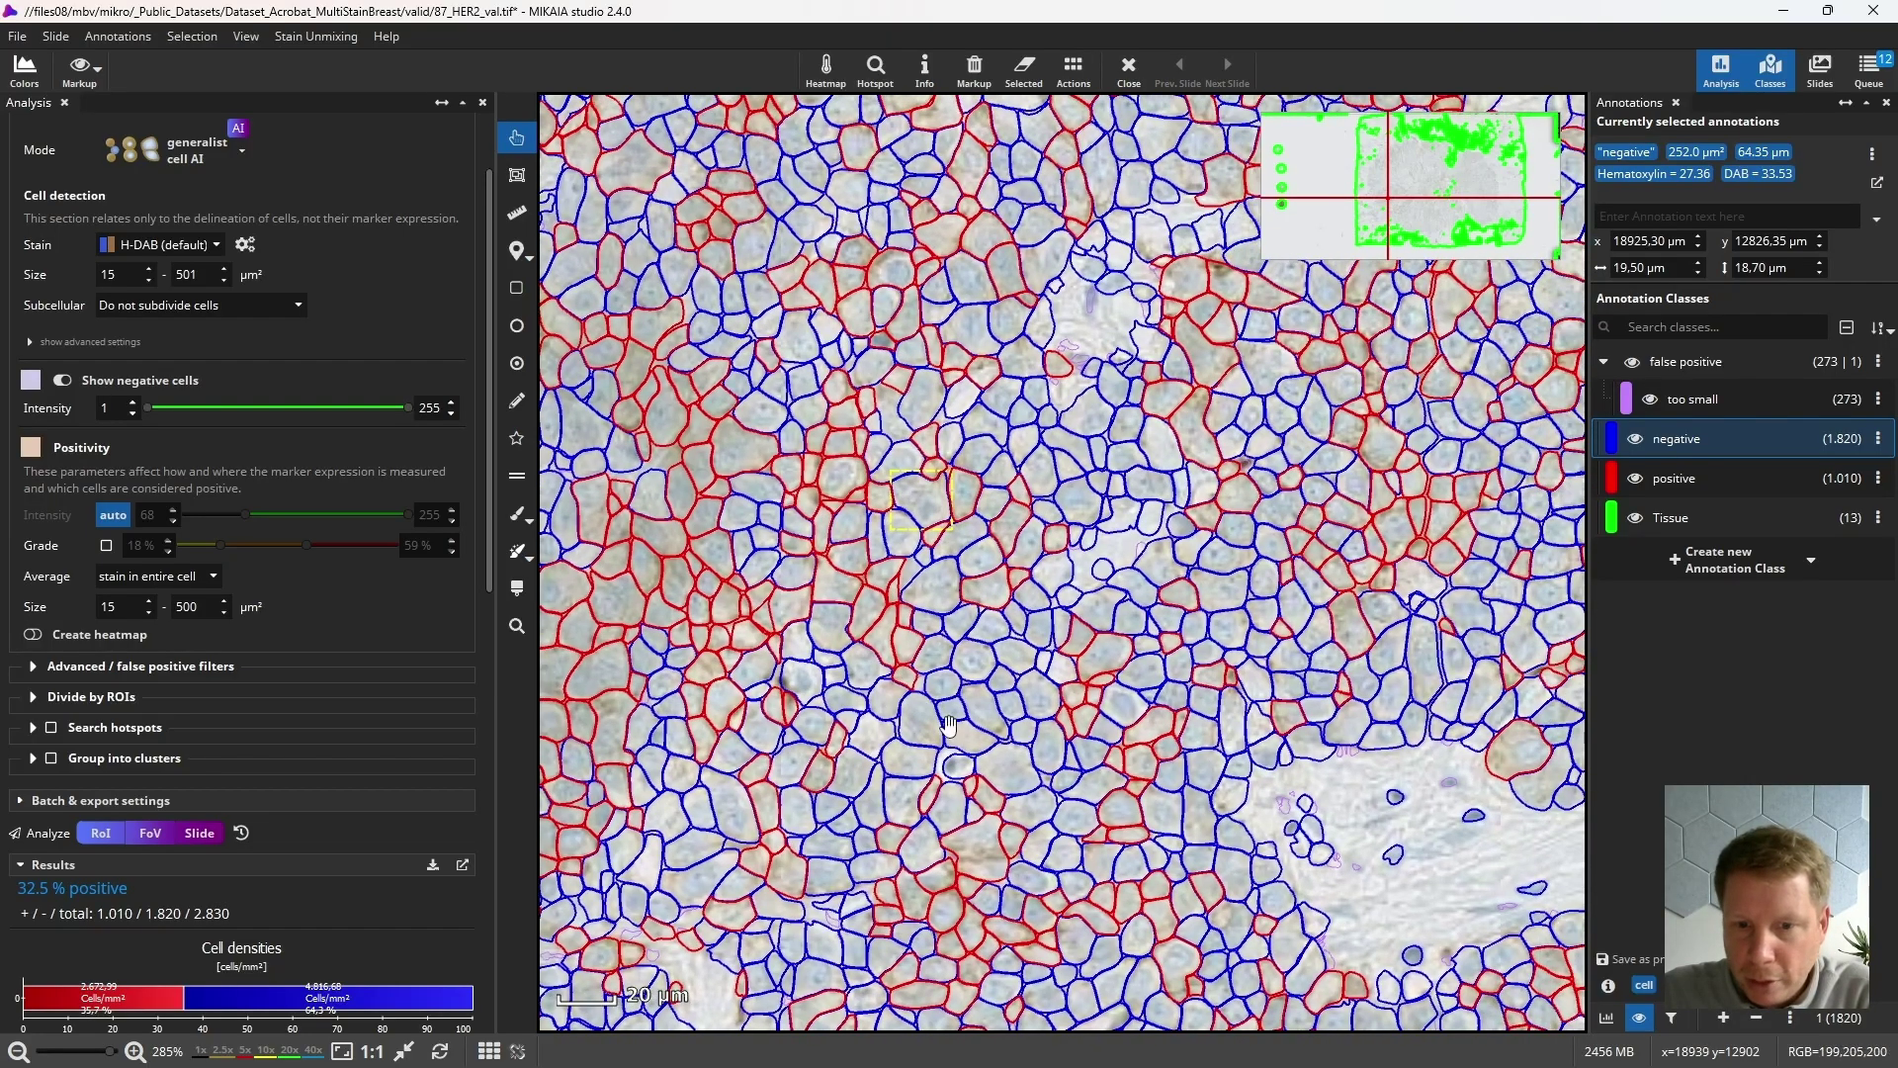
pyautogui.click(1004, 768)
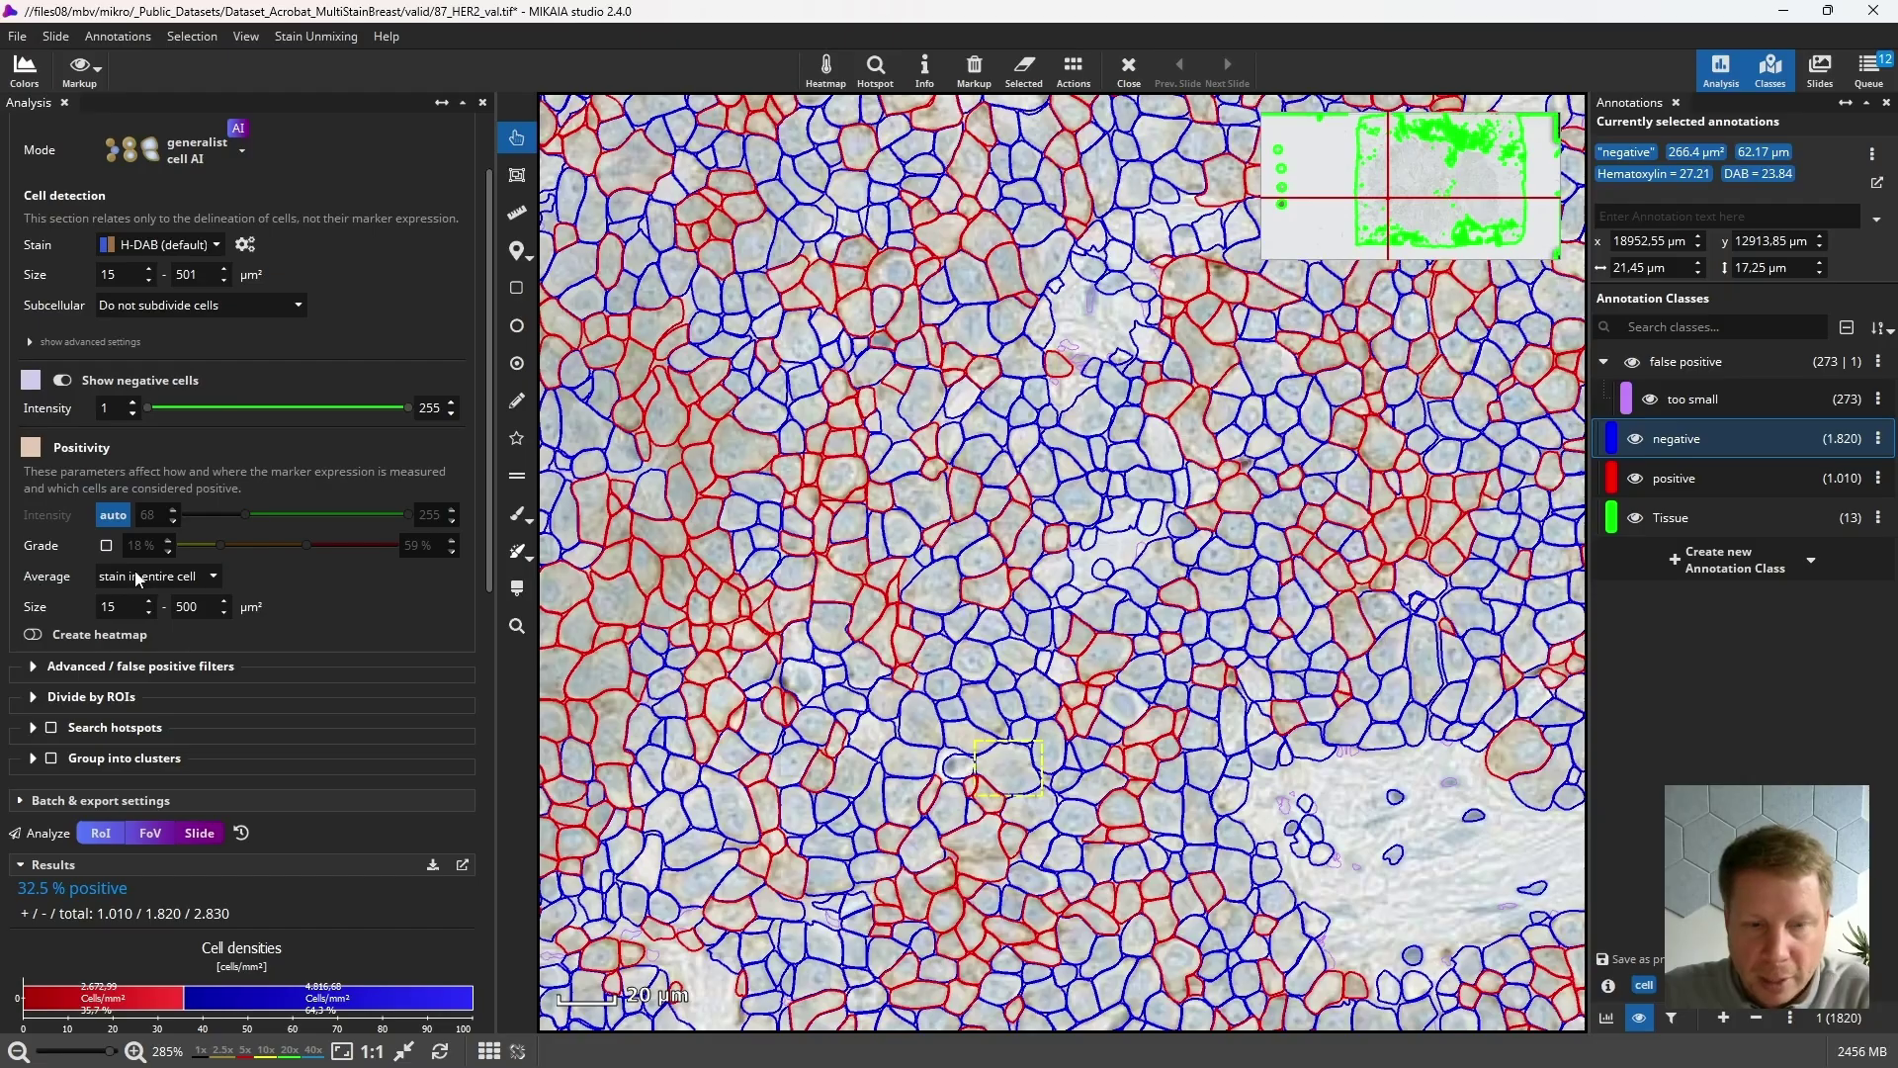
# Set the positivity average to the darkest 20% of cell, start repeating the last analysis, and cancel the run.
pyautogui.click(164, 579)
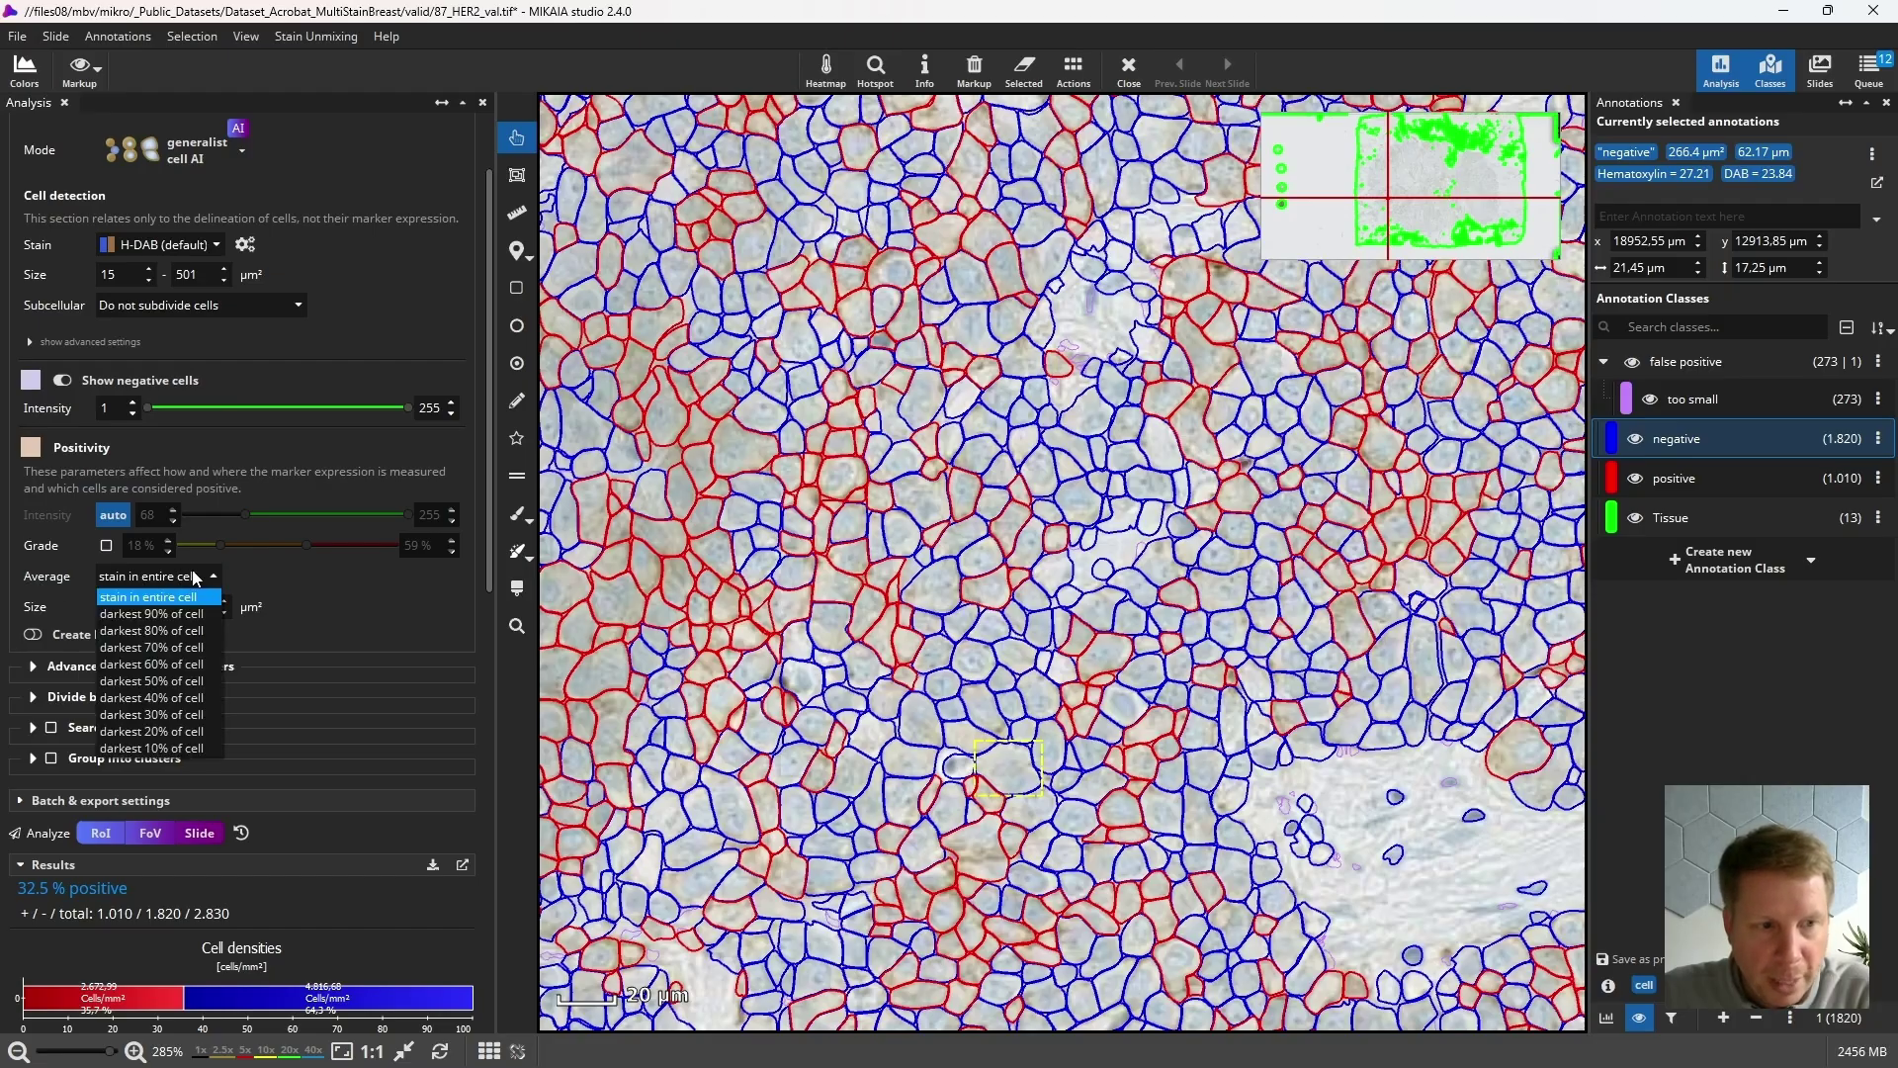
pyautogui.click(174, 731)
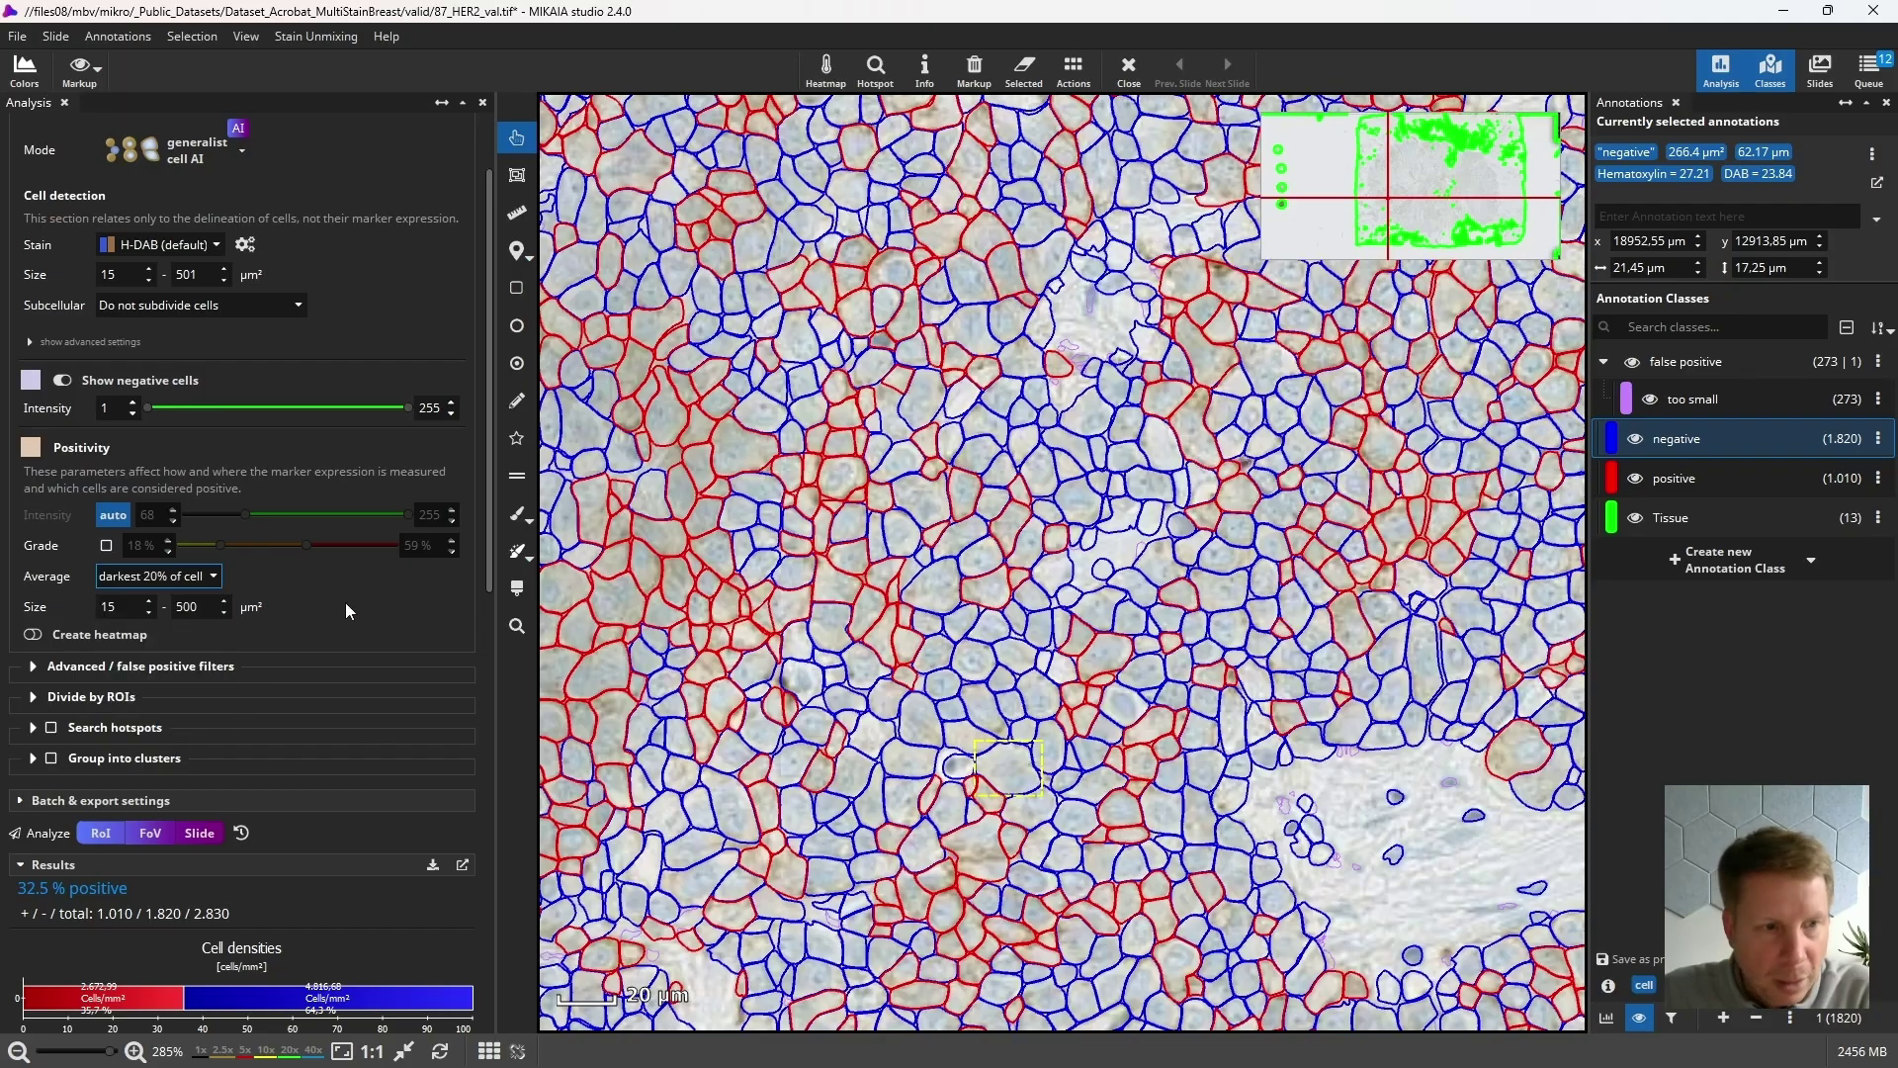
pyautogui.click(240, 833)
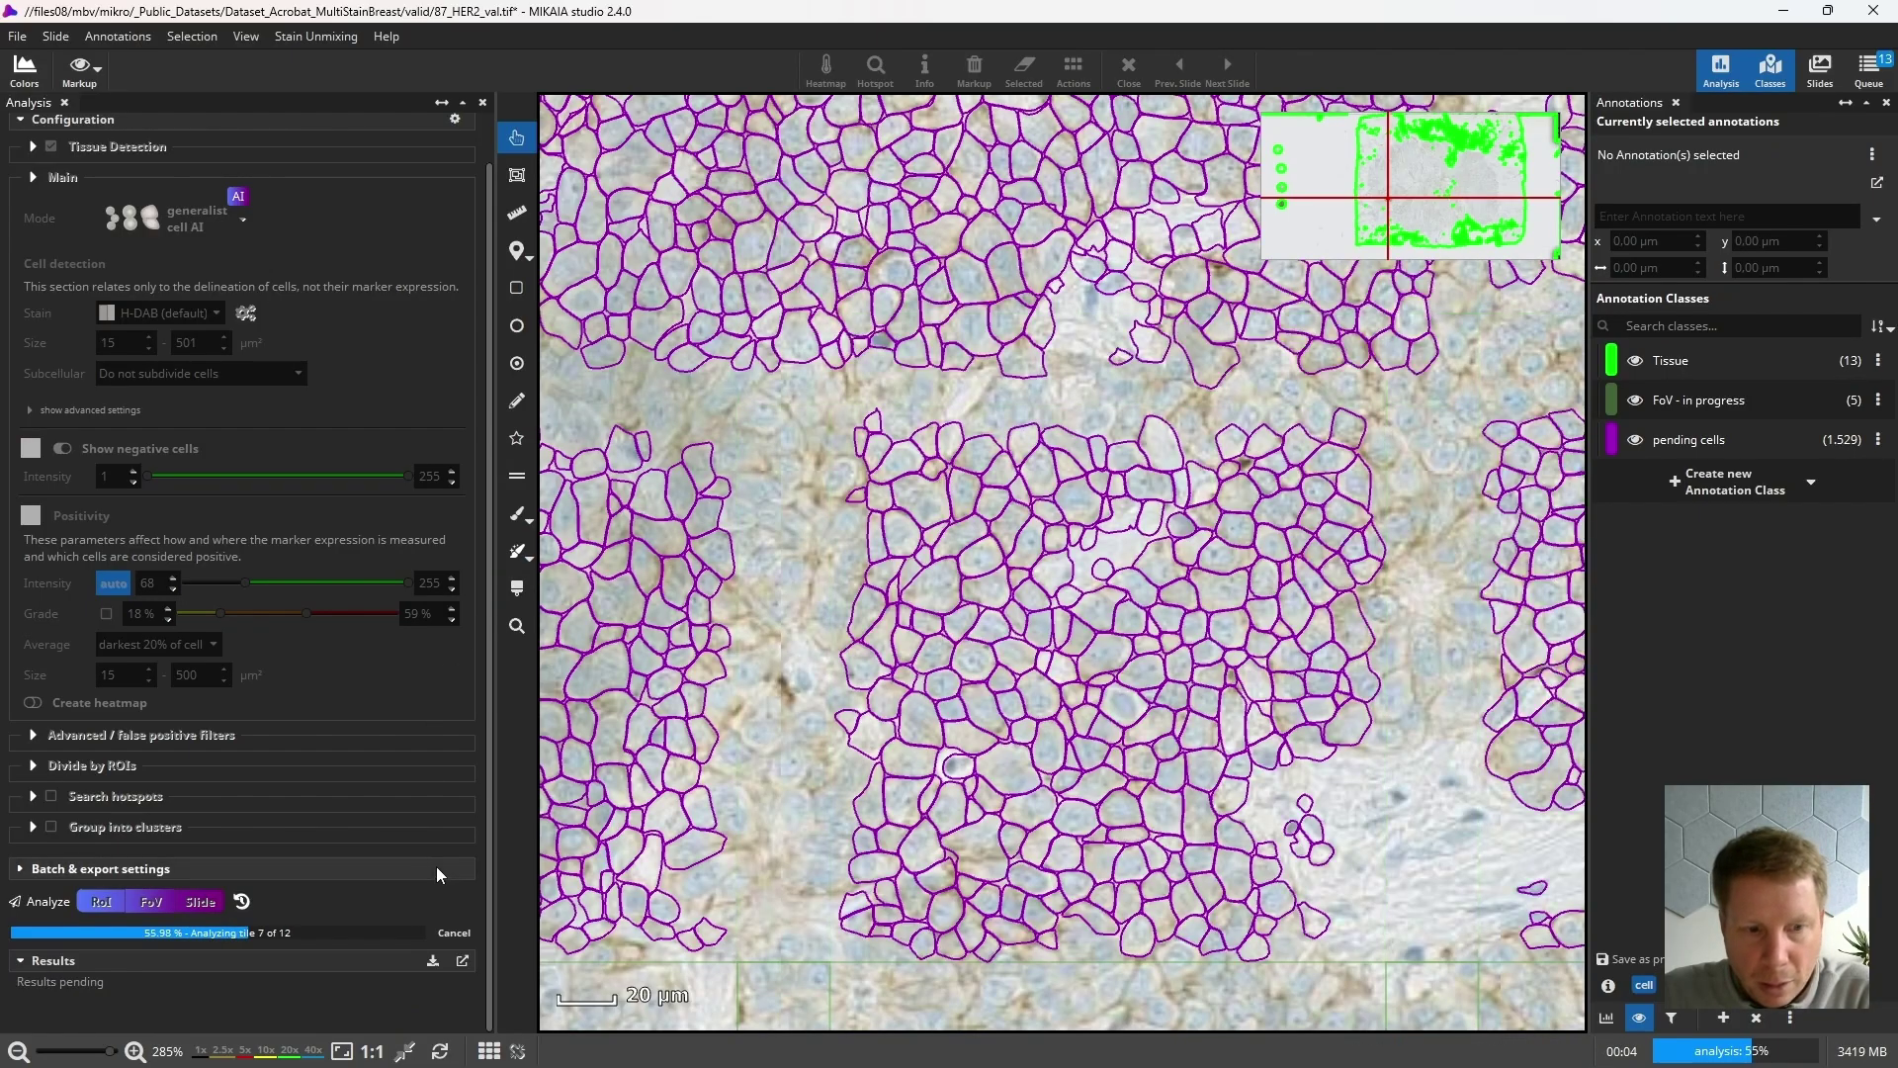
pyautogui.click(454, 932)
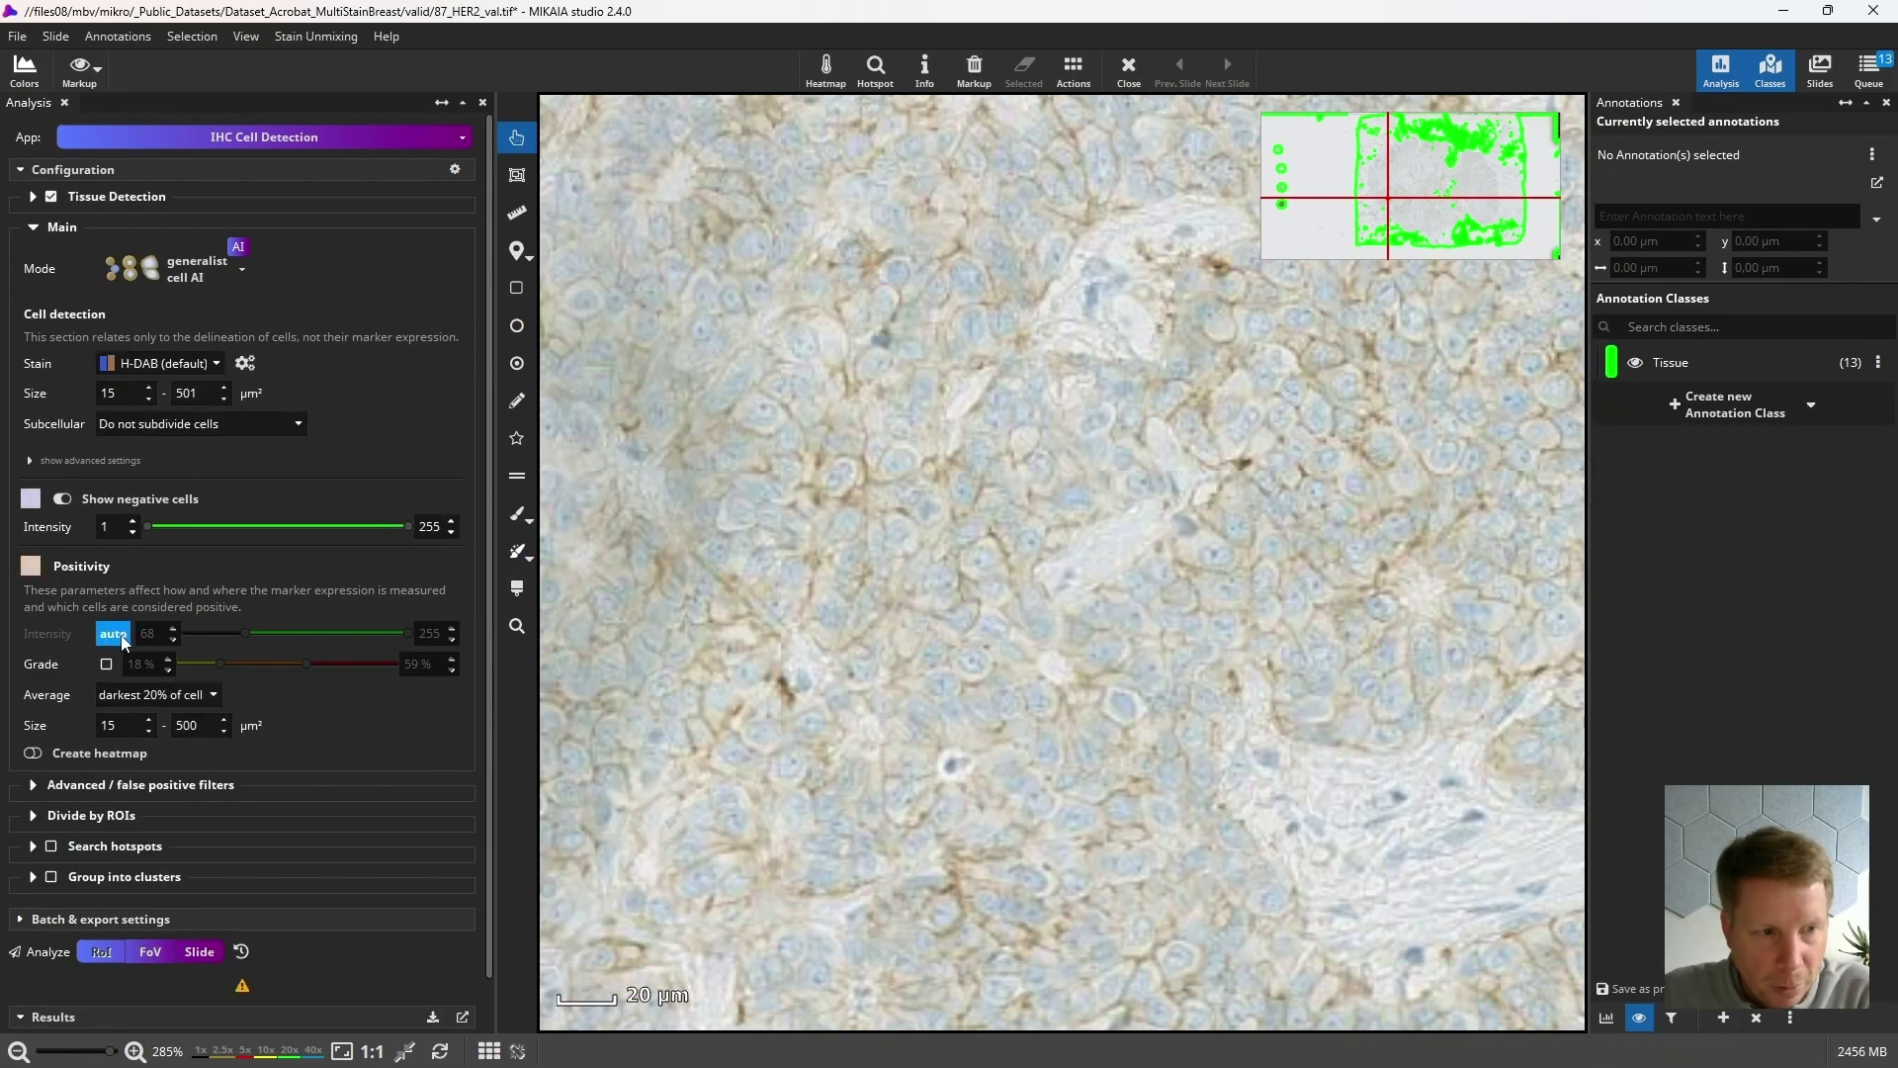
# Turn off the automatic positivity intensity threshold, set the minimum intensity to 32, and repeat the last analysis.
pyautogui.click(121, 637)
pyautogui.moveTo(245, 632); pyautogui.dragTo(214, 637)
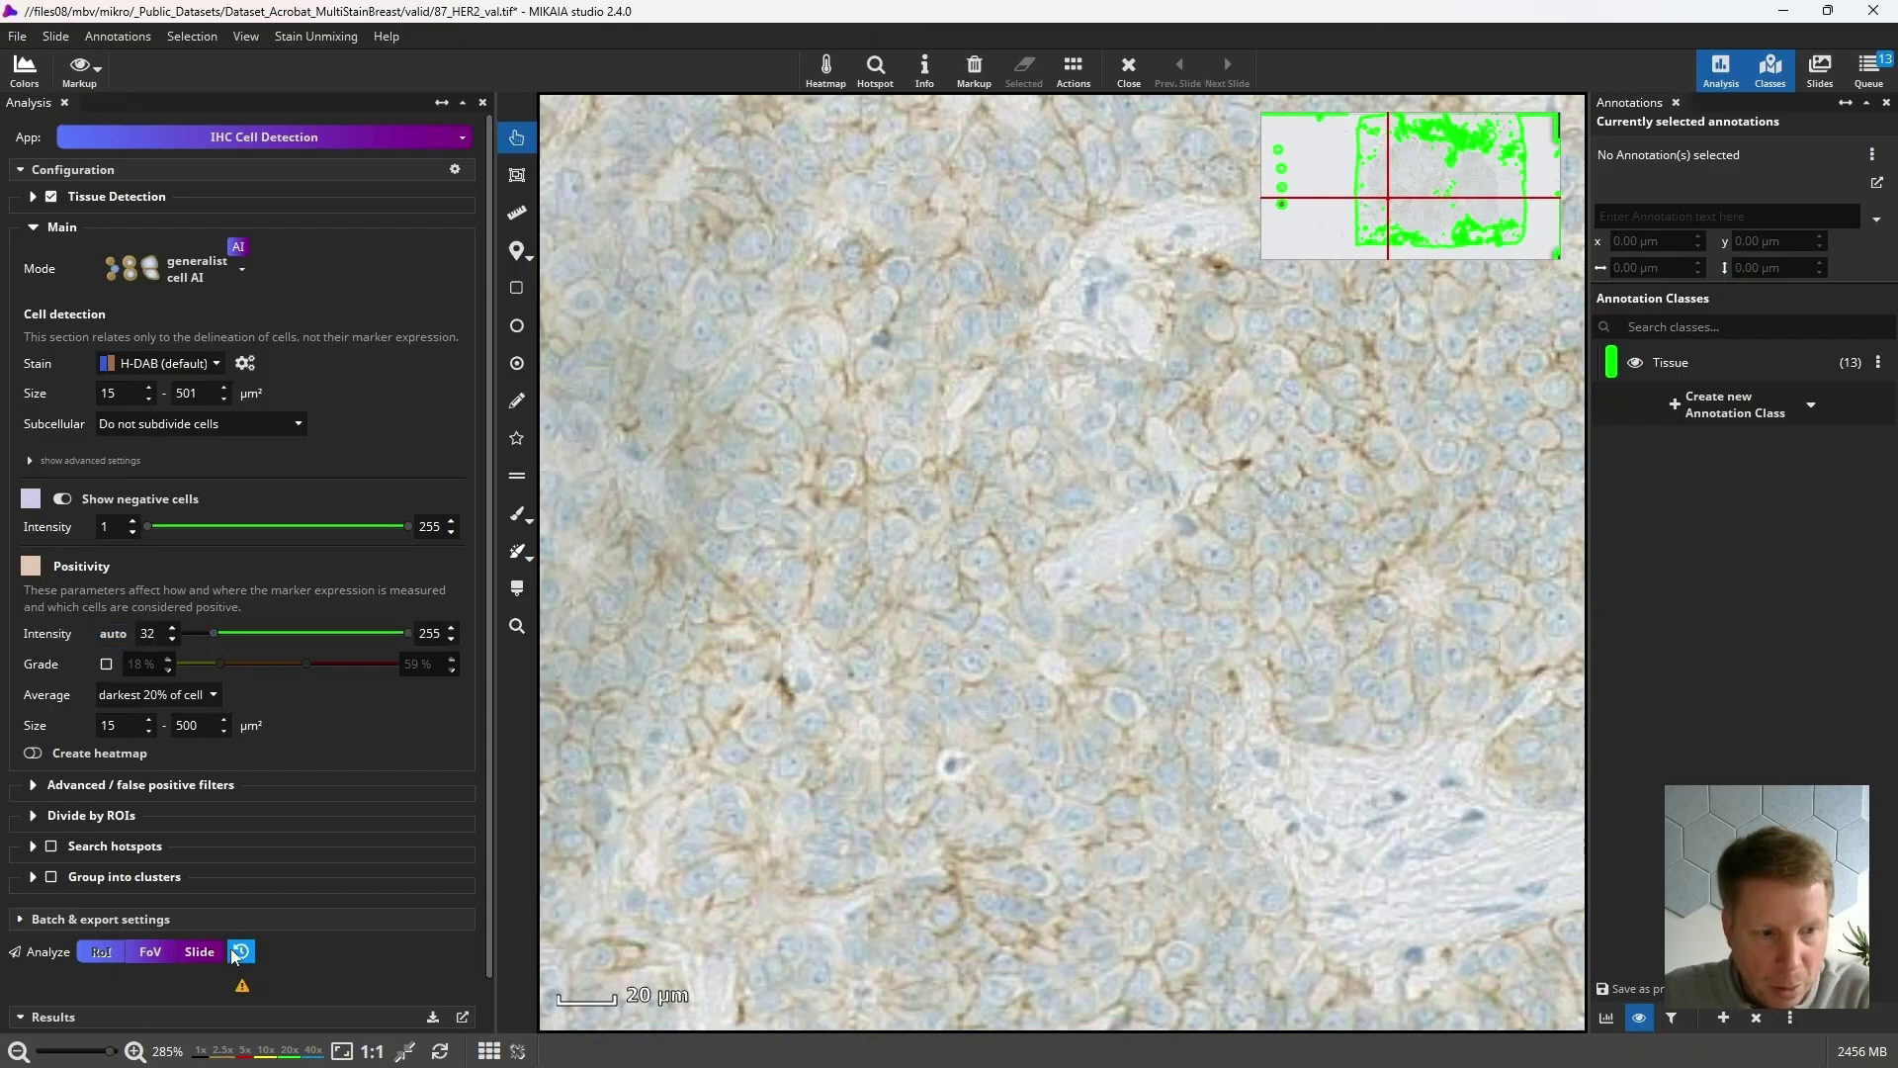
pyautogui.click(153, 952)
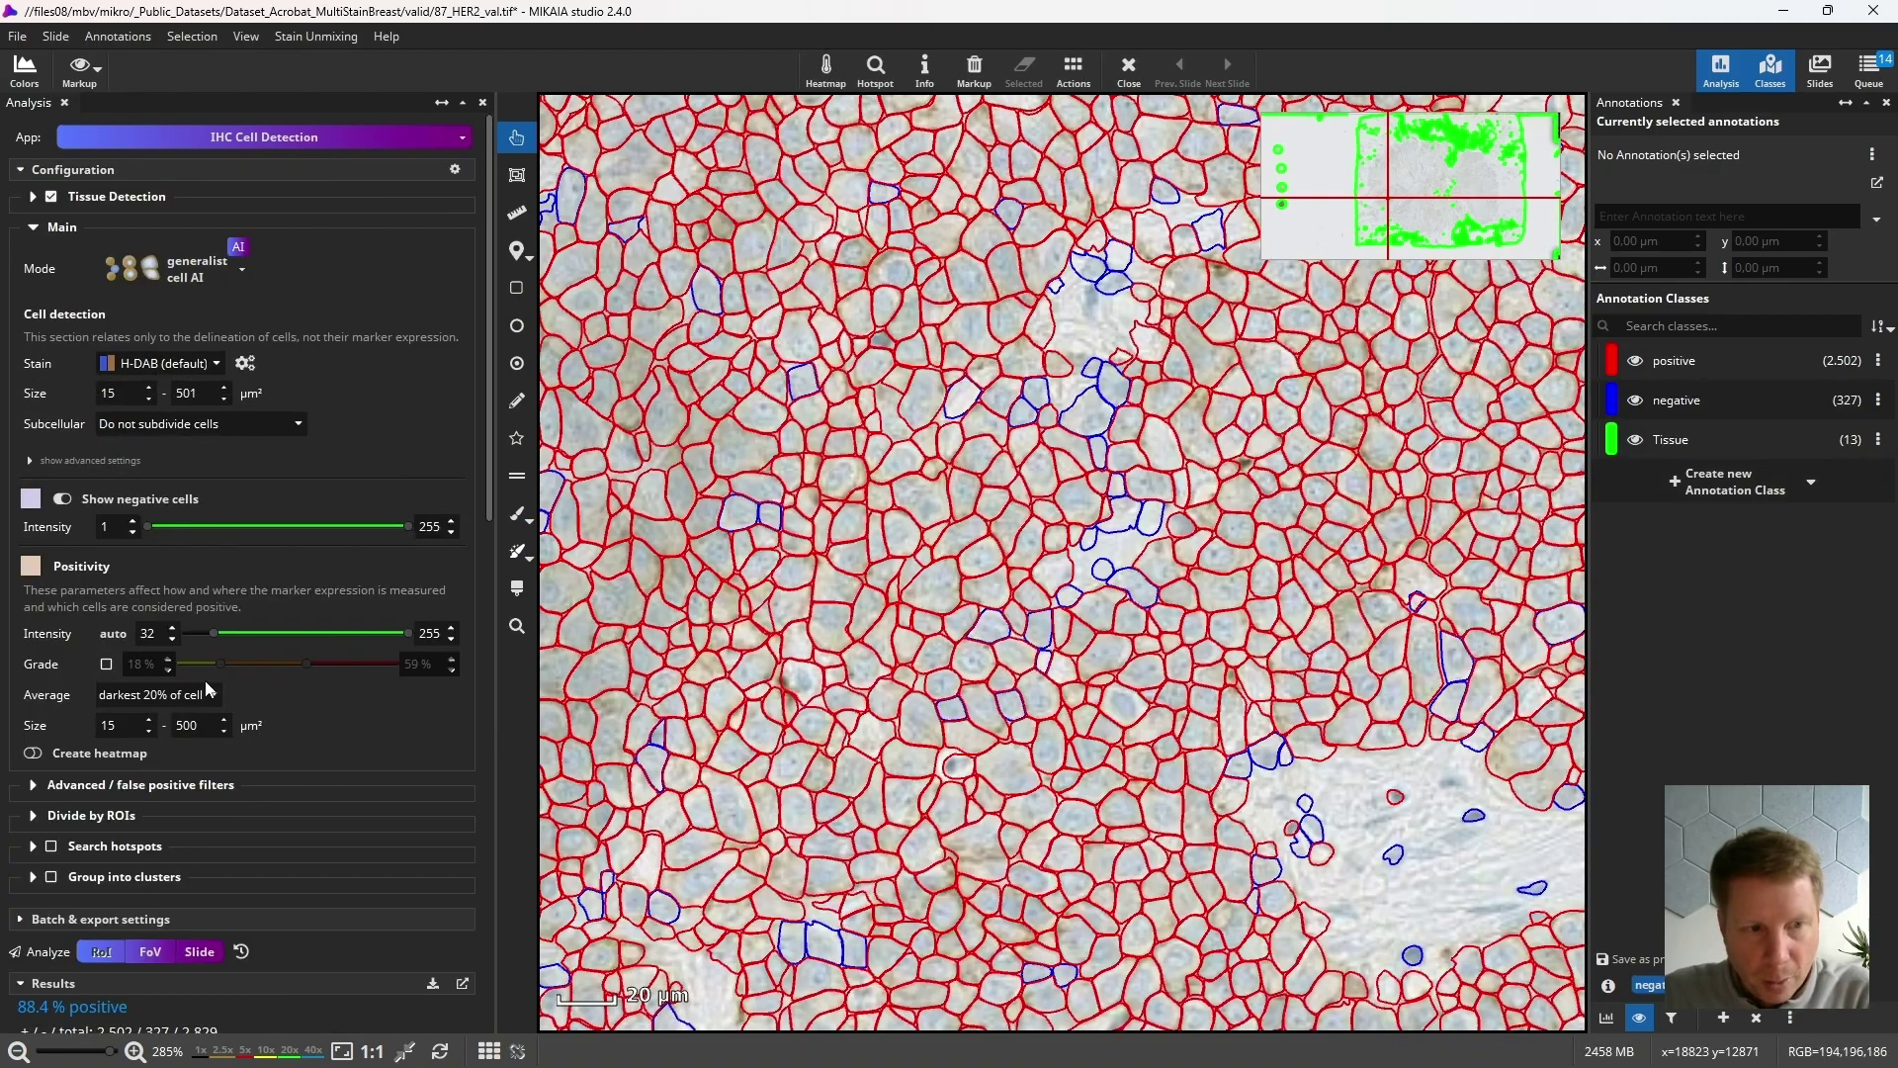
# Set the positivity average to stain in entire cell and repeat the last analysis.
pyautogui.click(174, 696)
pyautogui.click(176, 719)
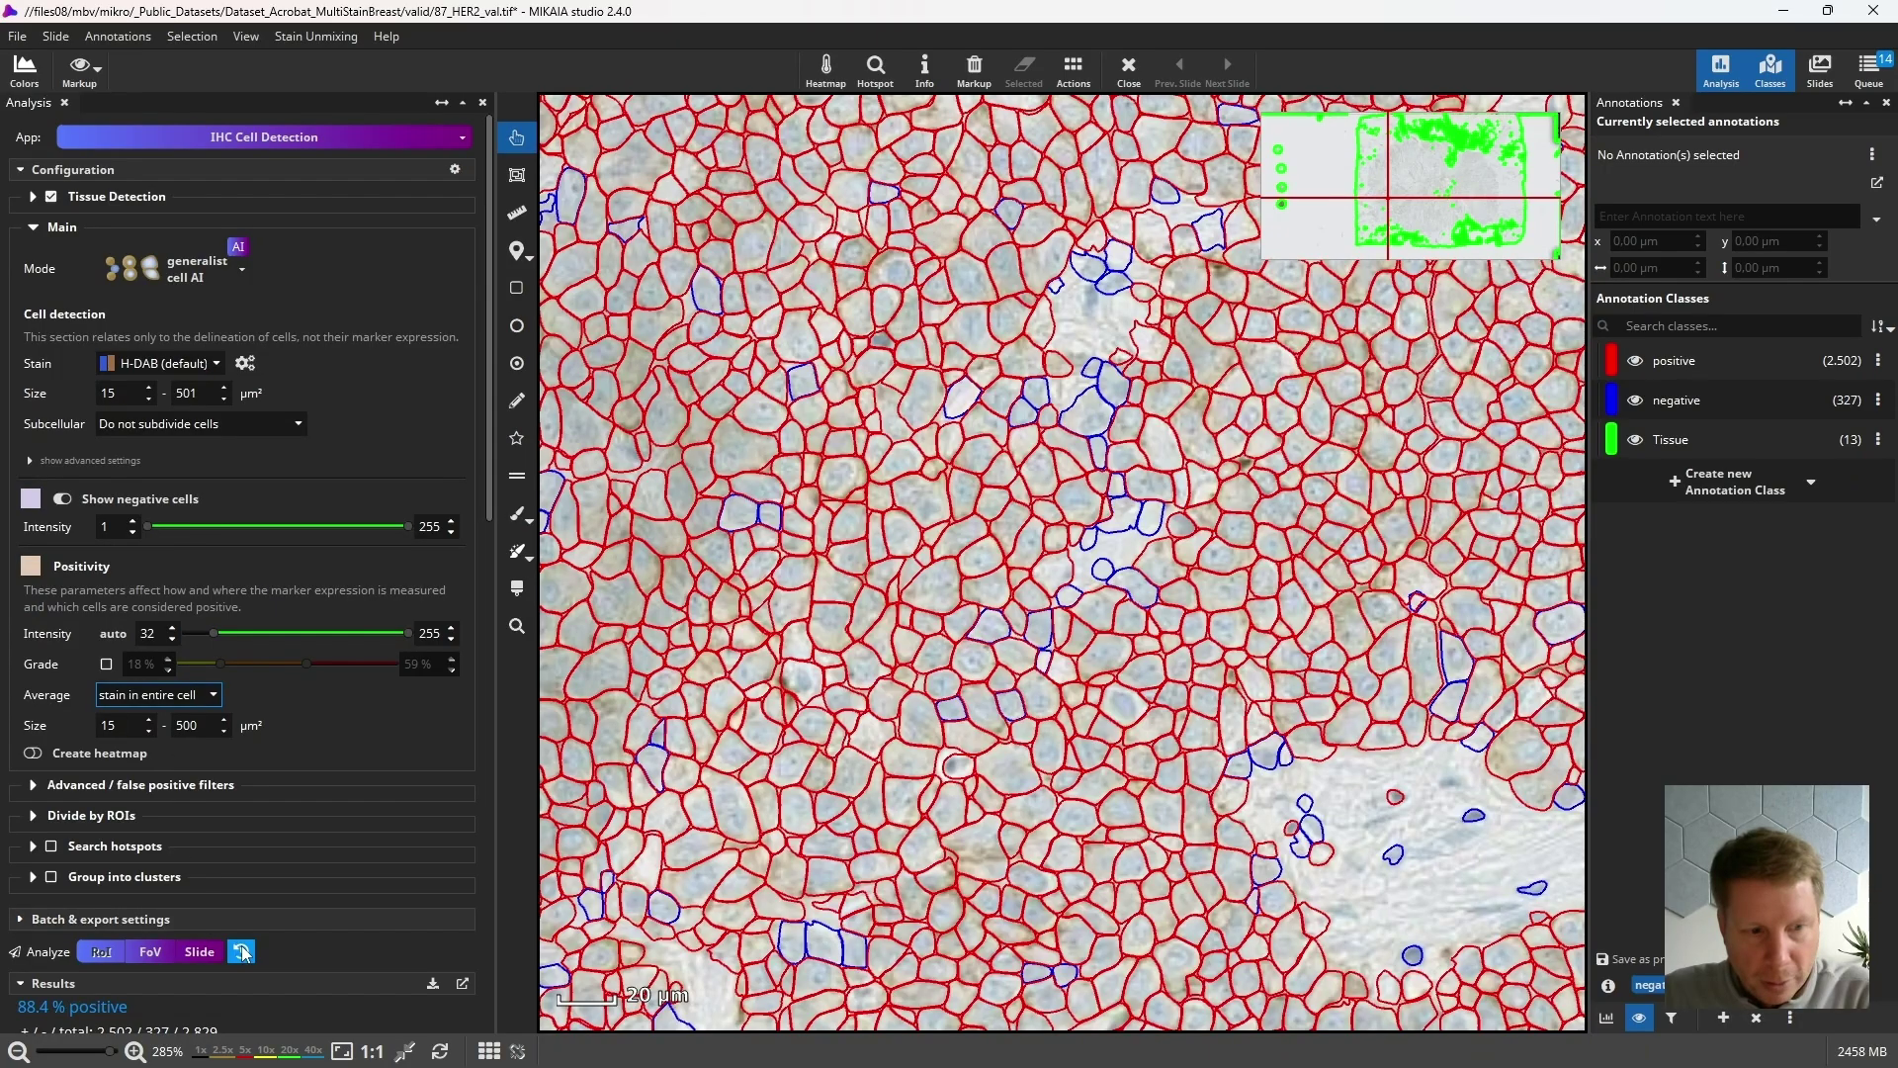
pyautogui.click(150, 951)
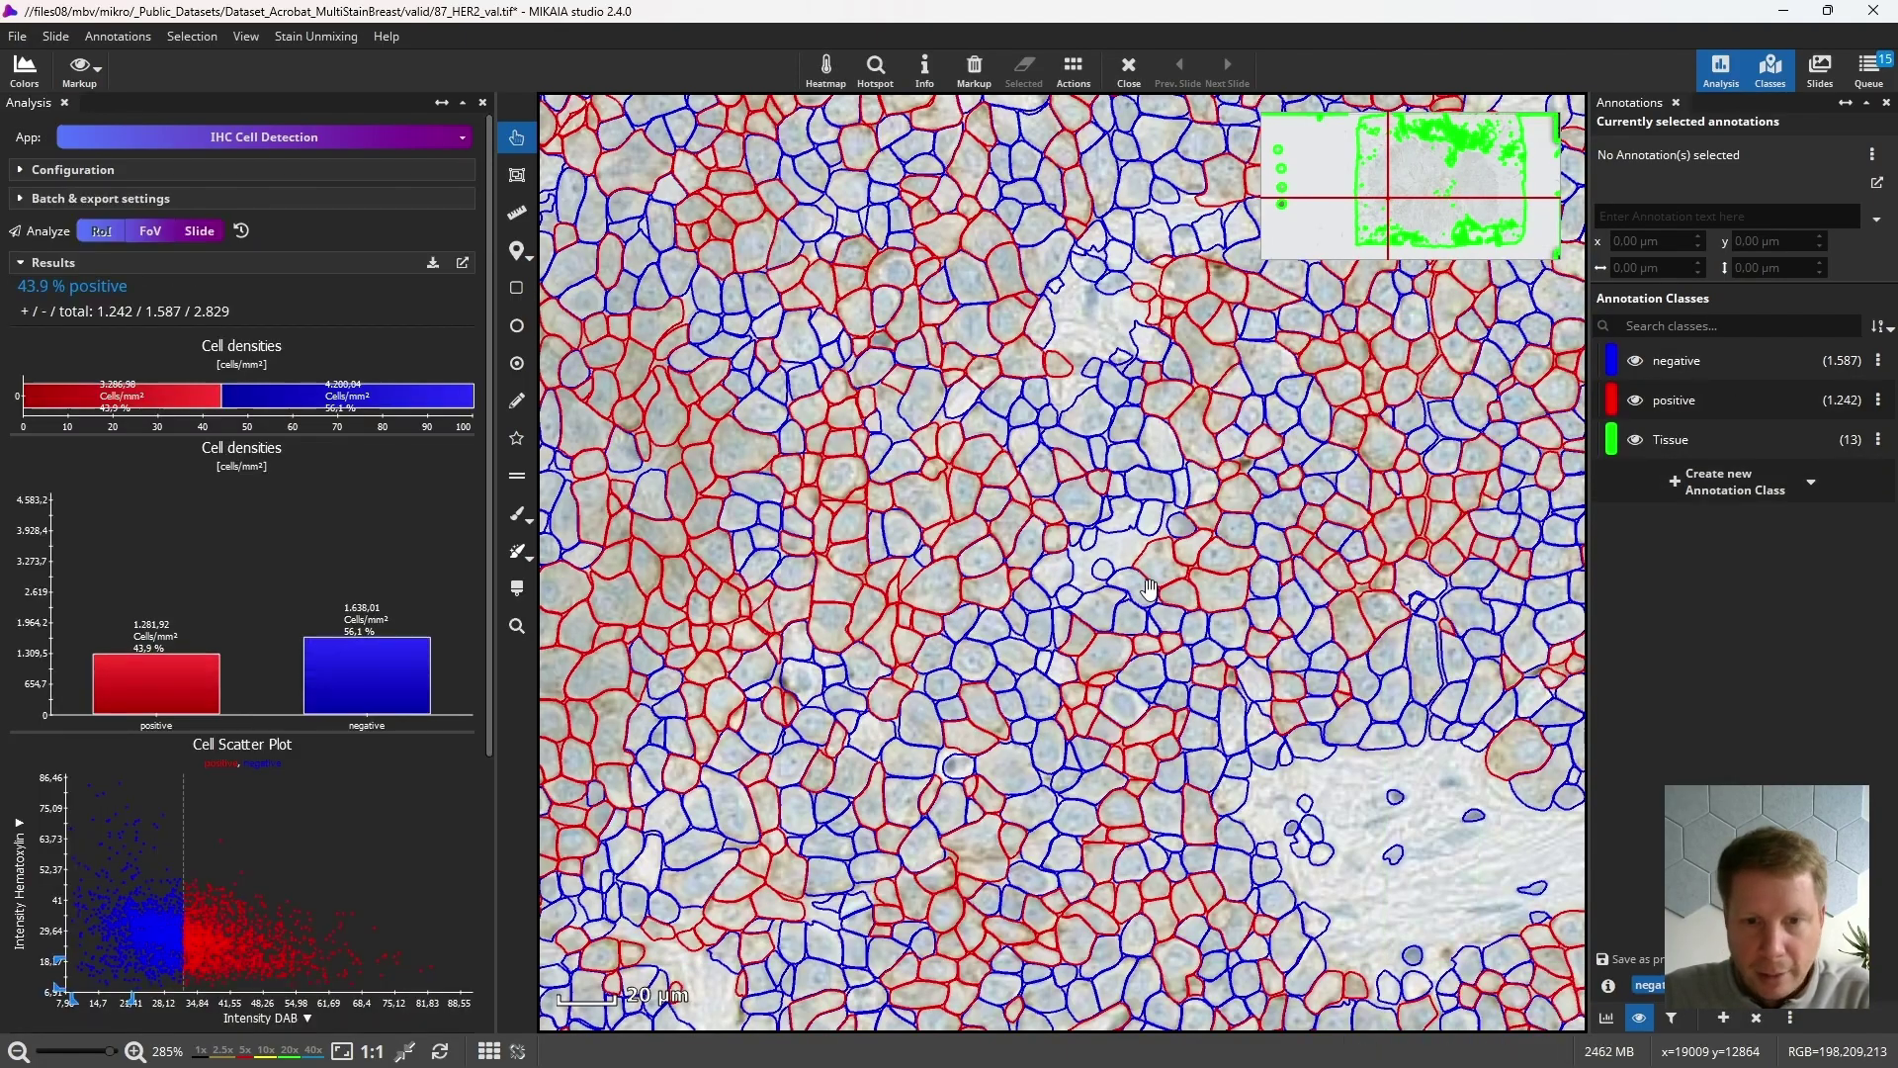
# Open the analysis configuration and view the available positivity averaging options.
pyautogui.click(95, 172)
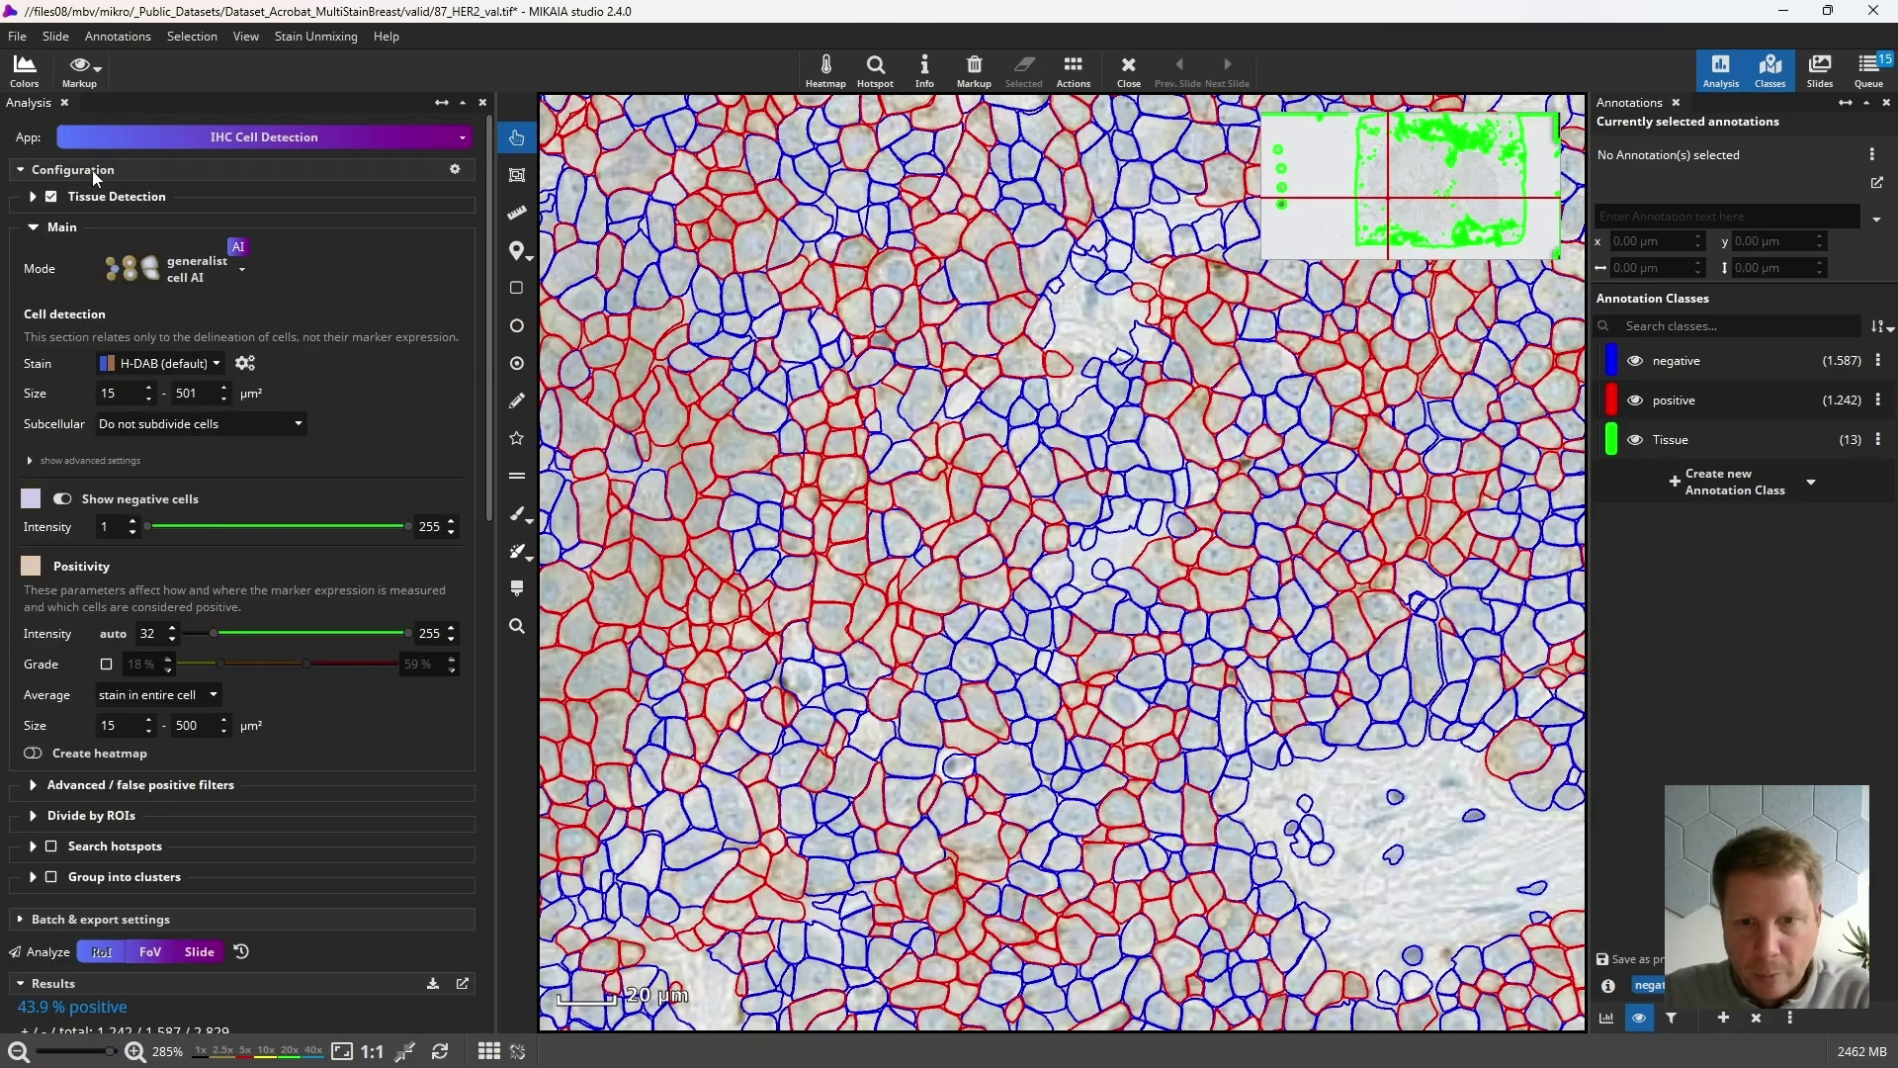
pyautogui.click(206, 700)
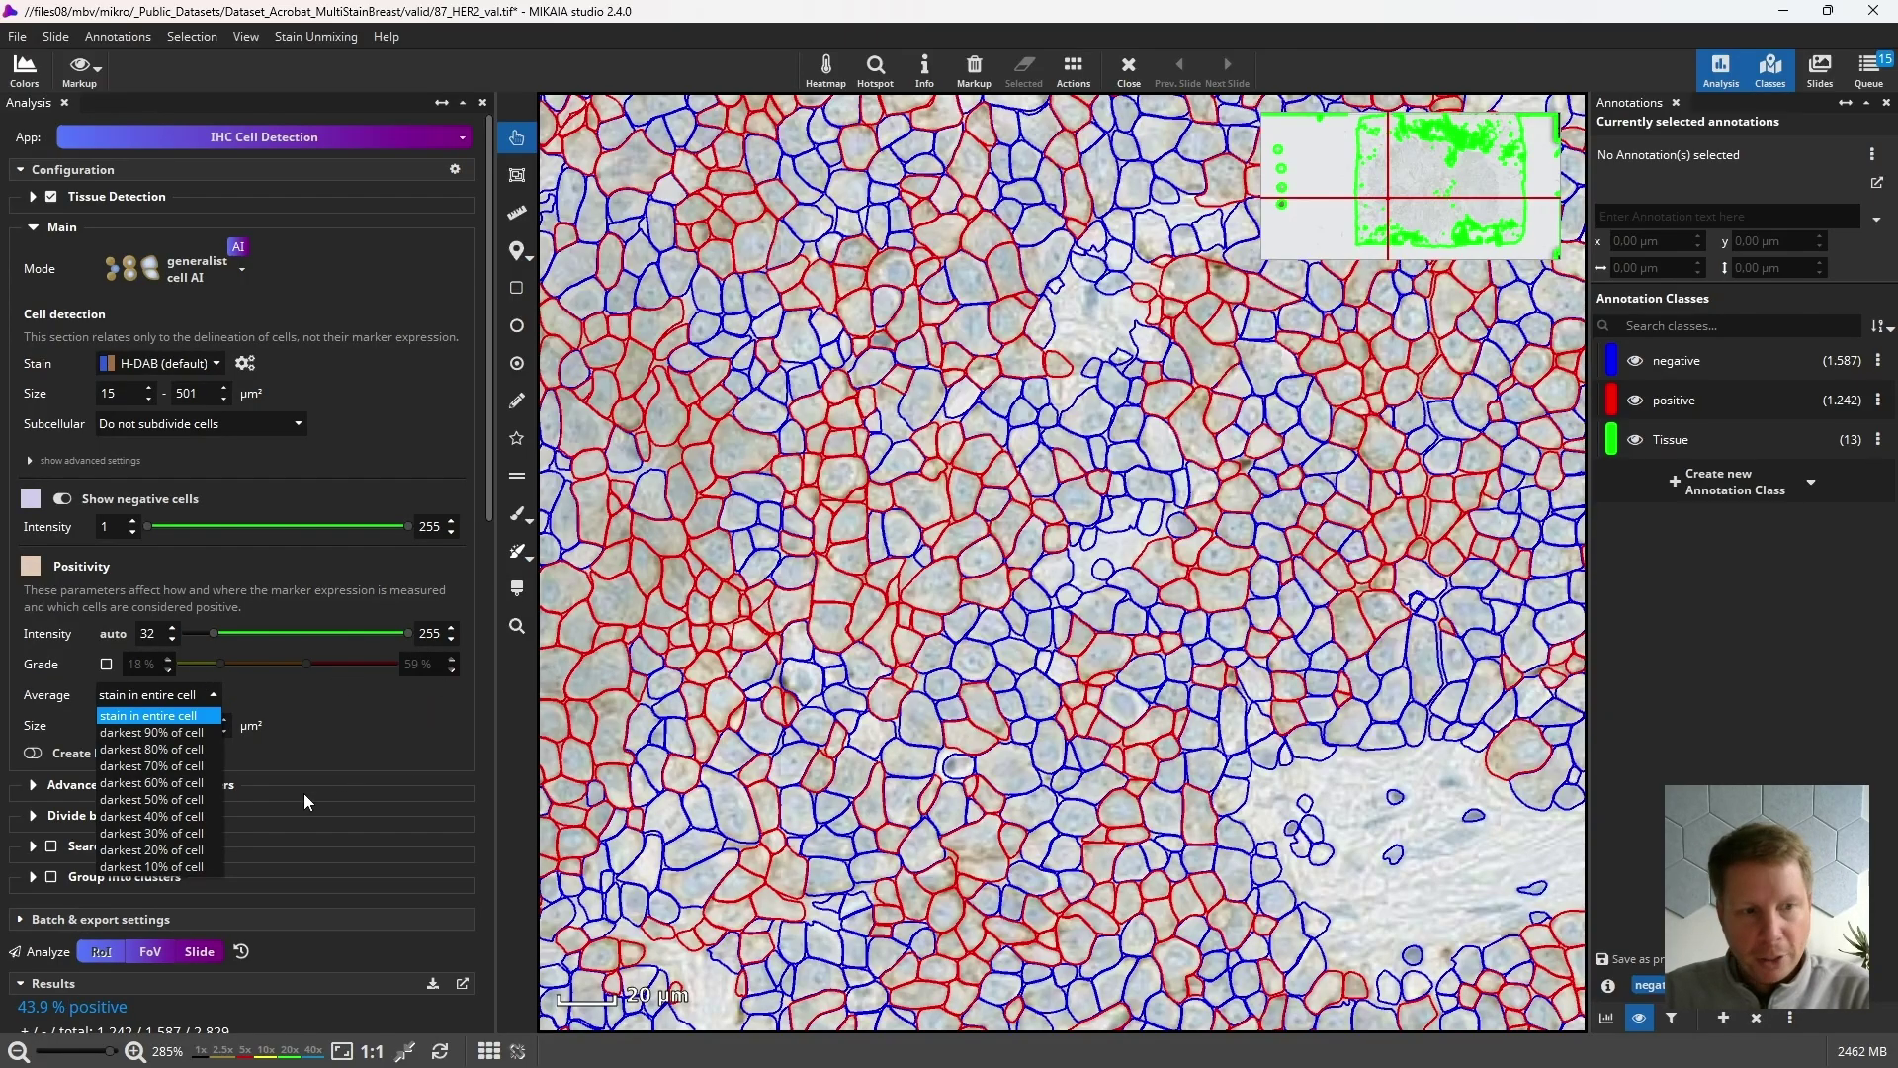
pyautogui.click(365, 730)
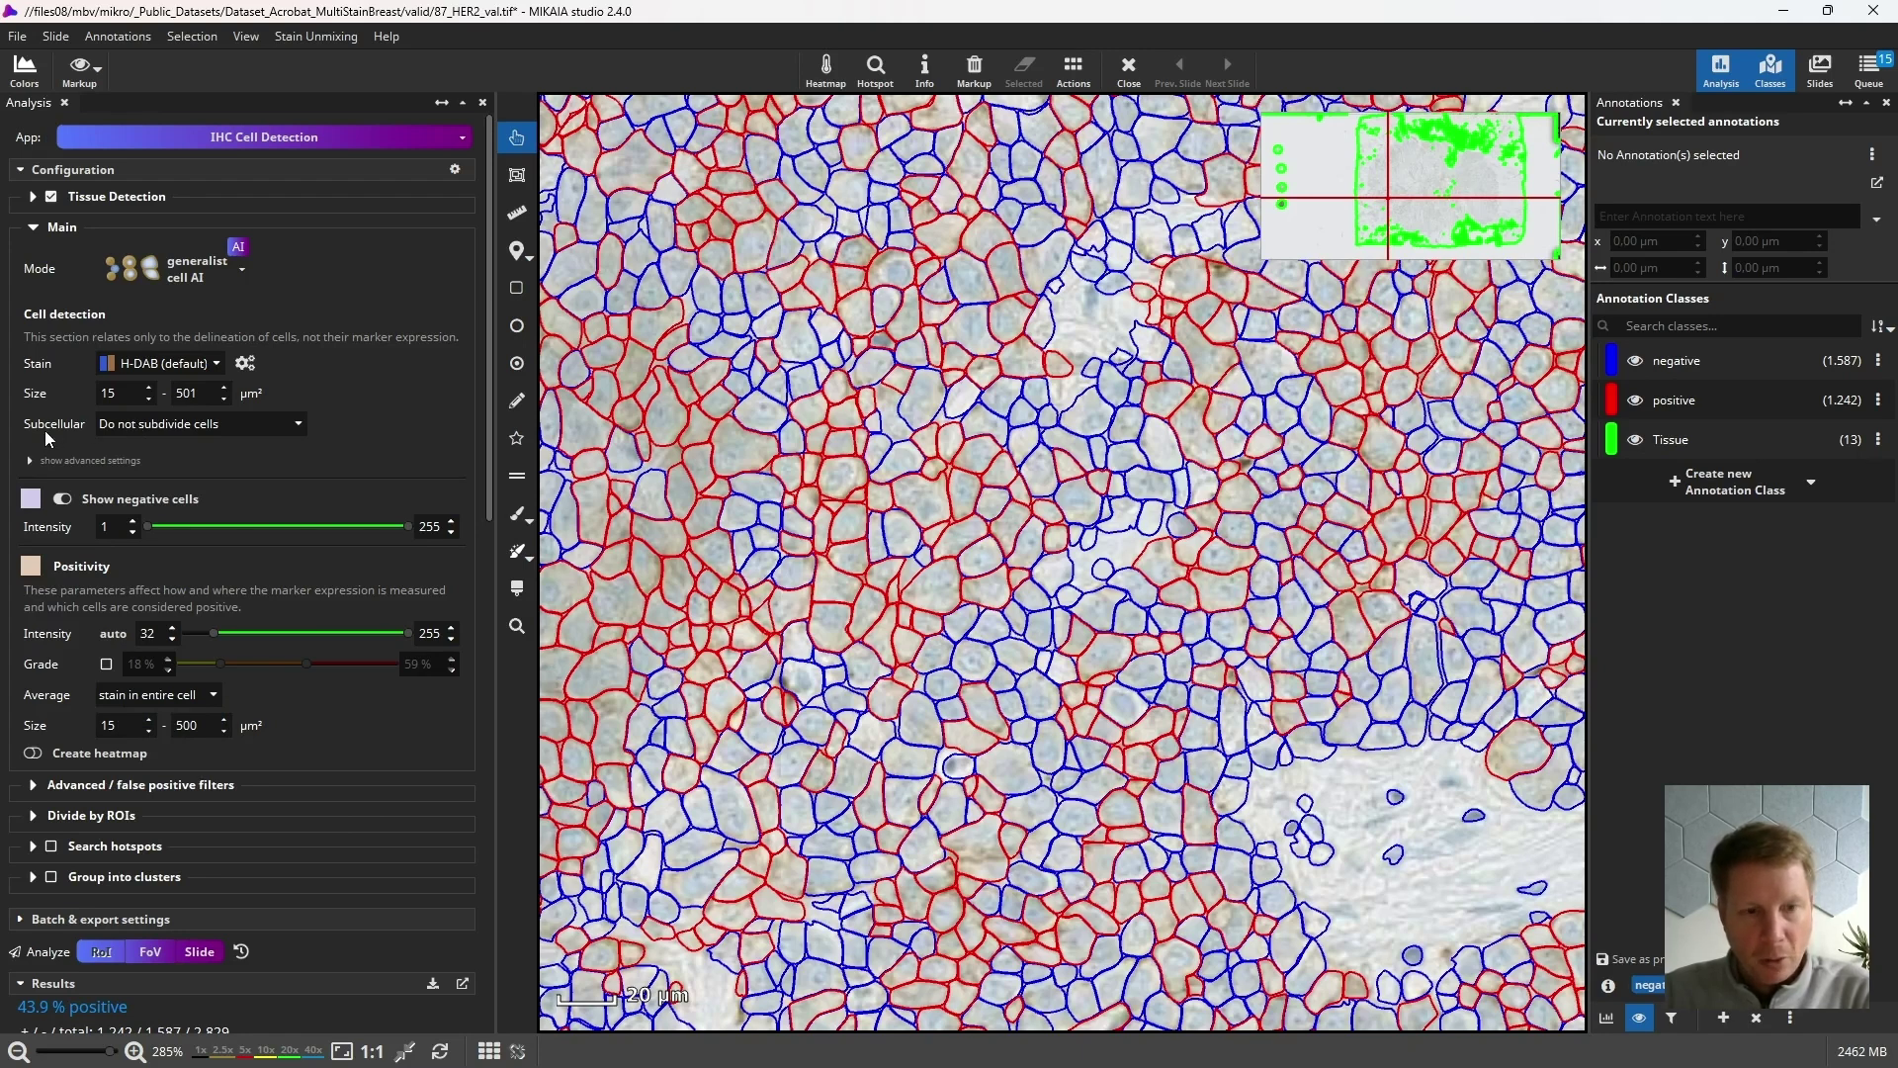
# Set the subcellular mode to Estimate nucleus by shrinking, with a 2 µm shrink and 1 µm membrane expansion.
pyautogui.click(133, 427)
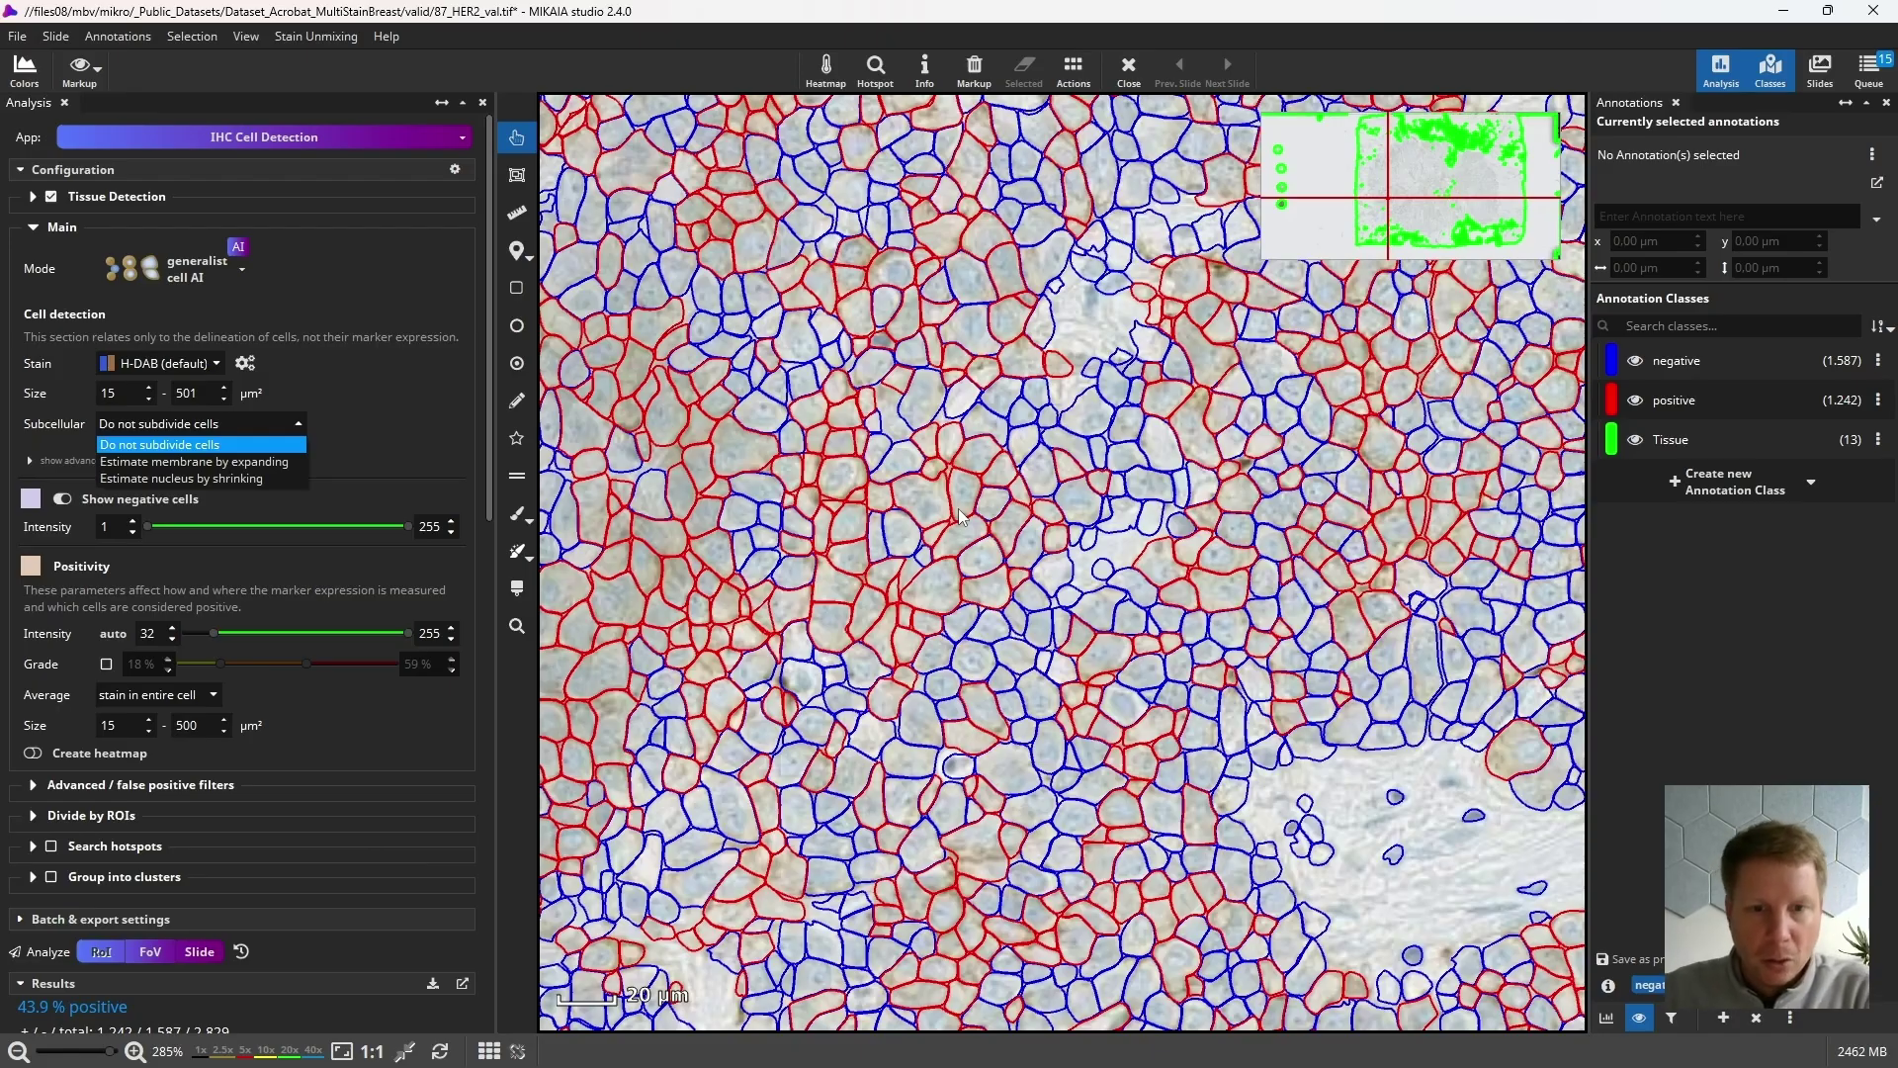
pyautogui.click(255, 479)
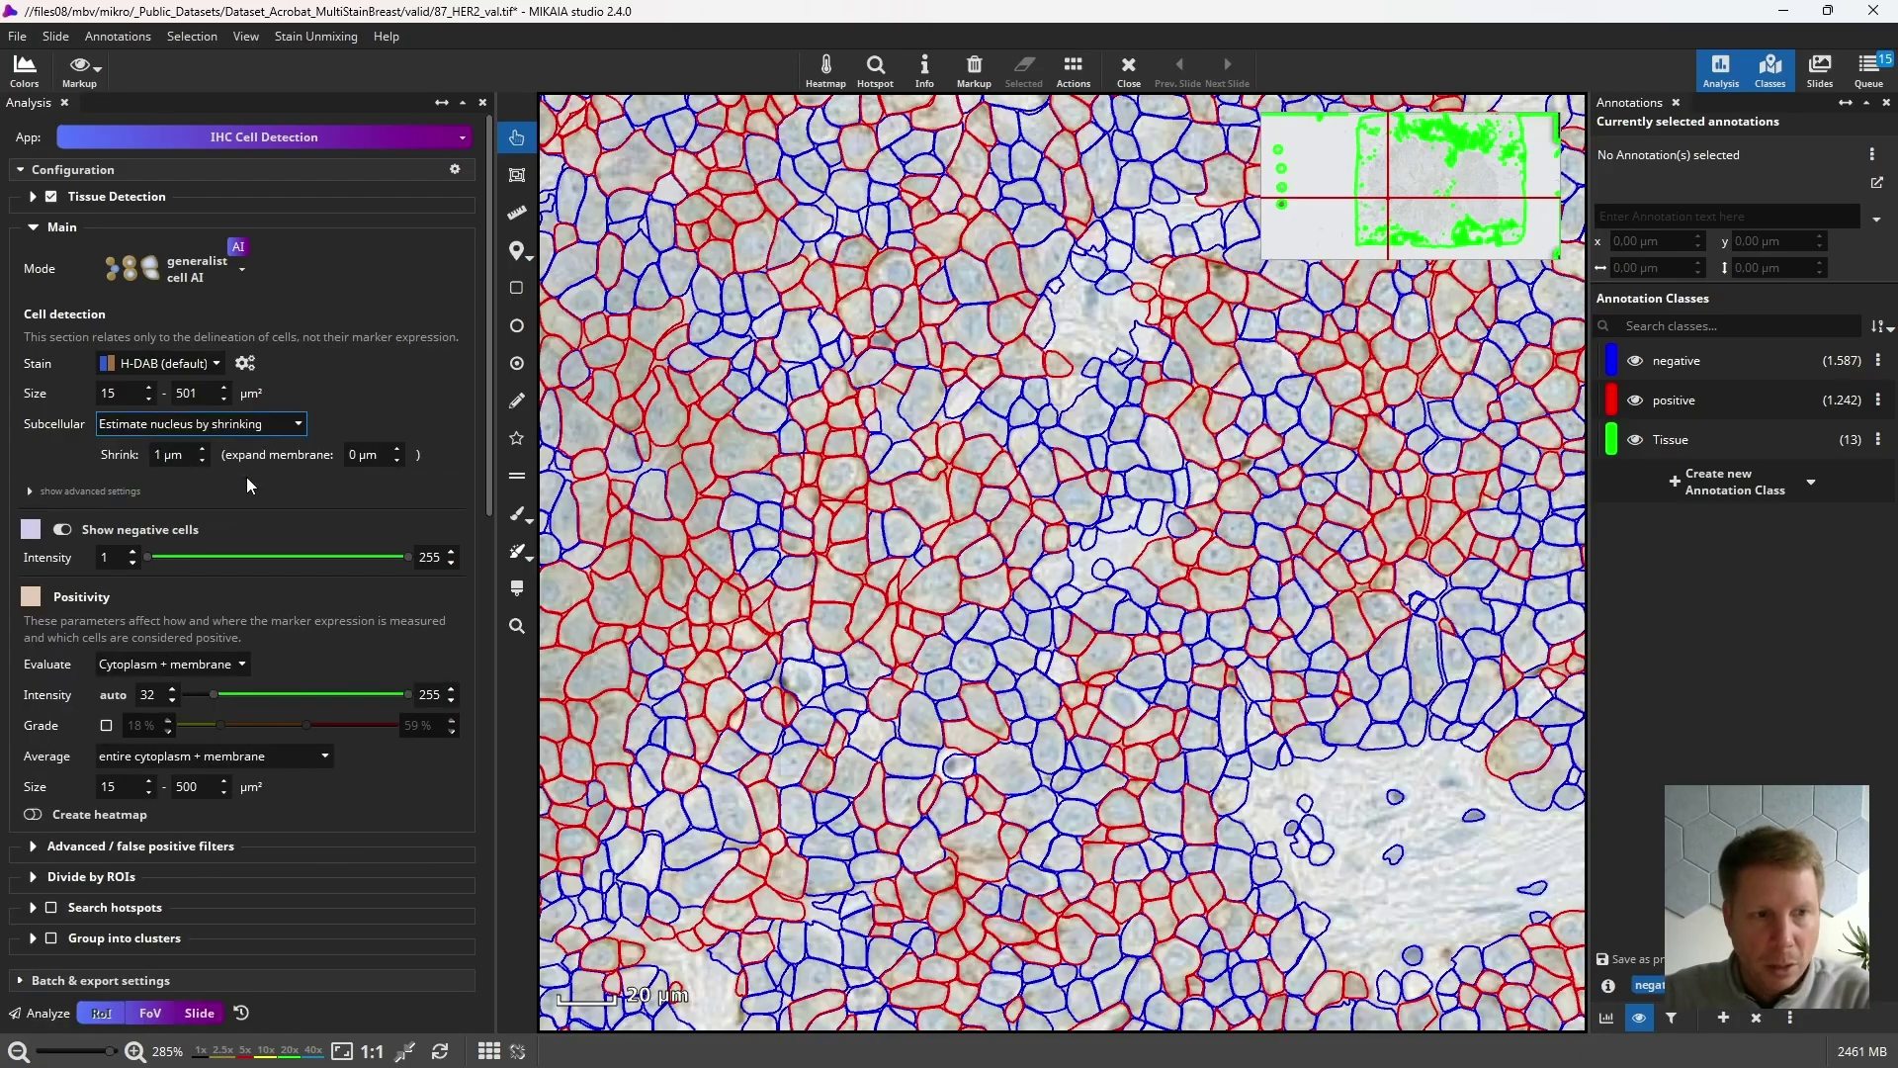
pyautogui.press('Tab')
pyautogui.write('2')
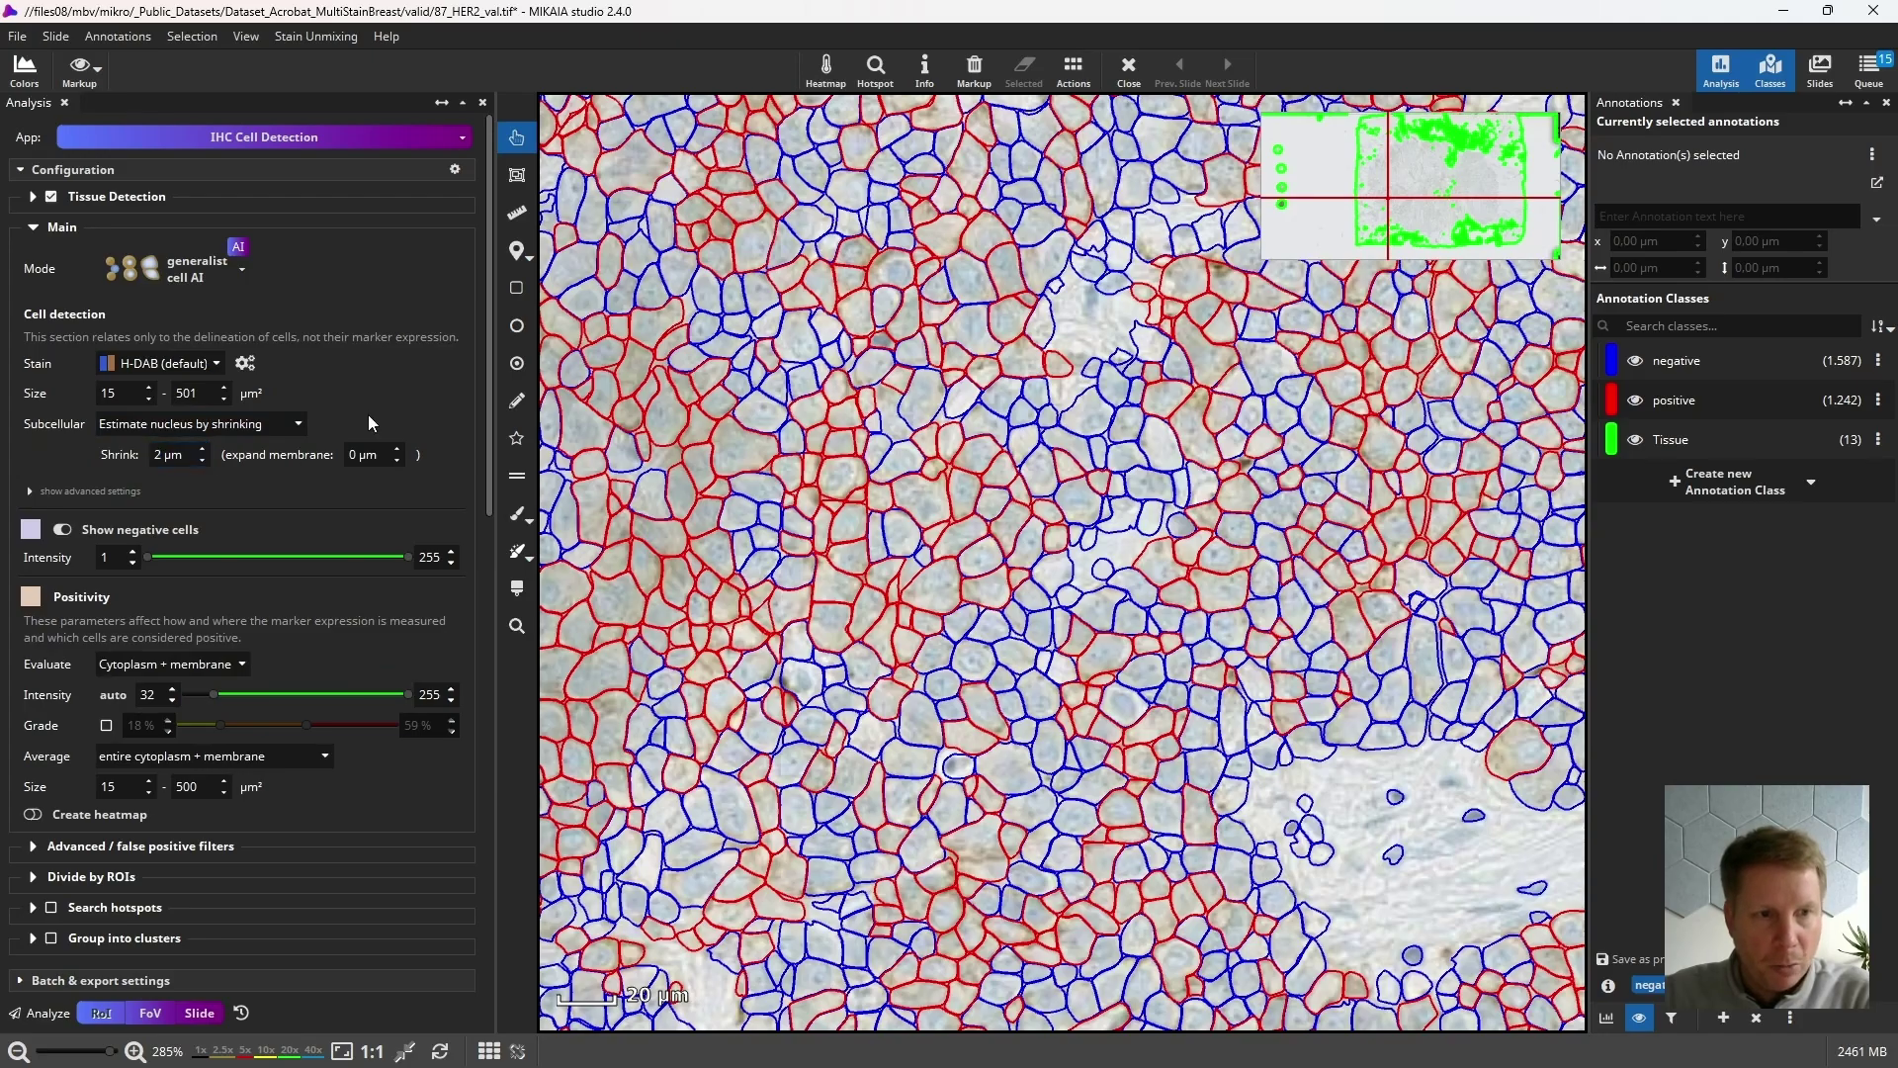
pyautogui.click(397, 449)
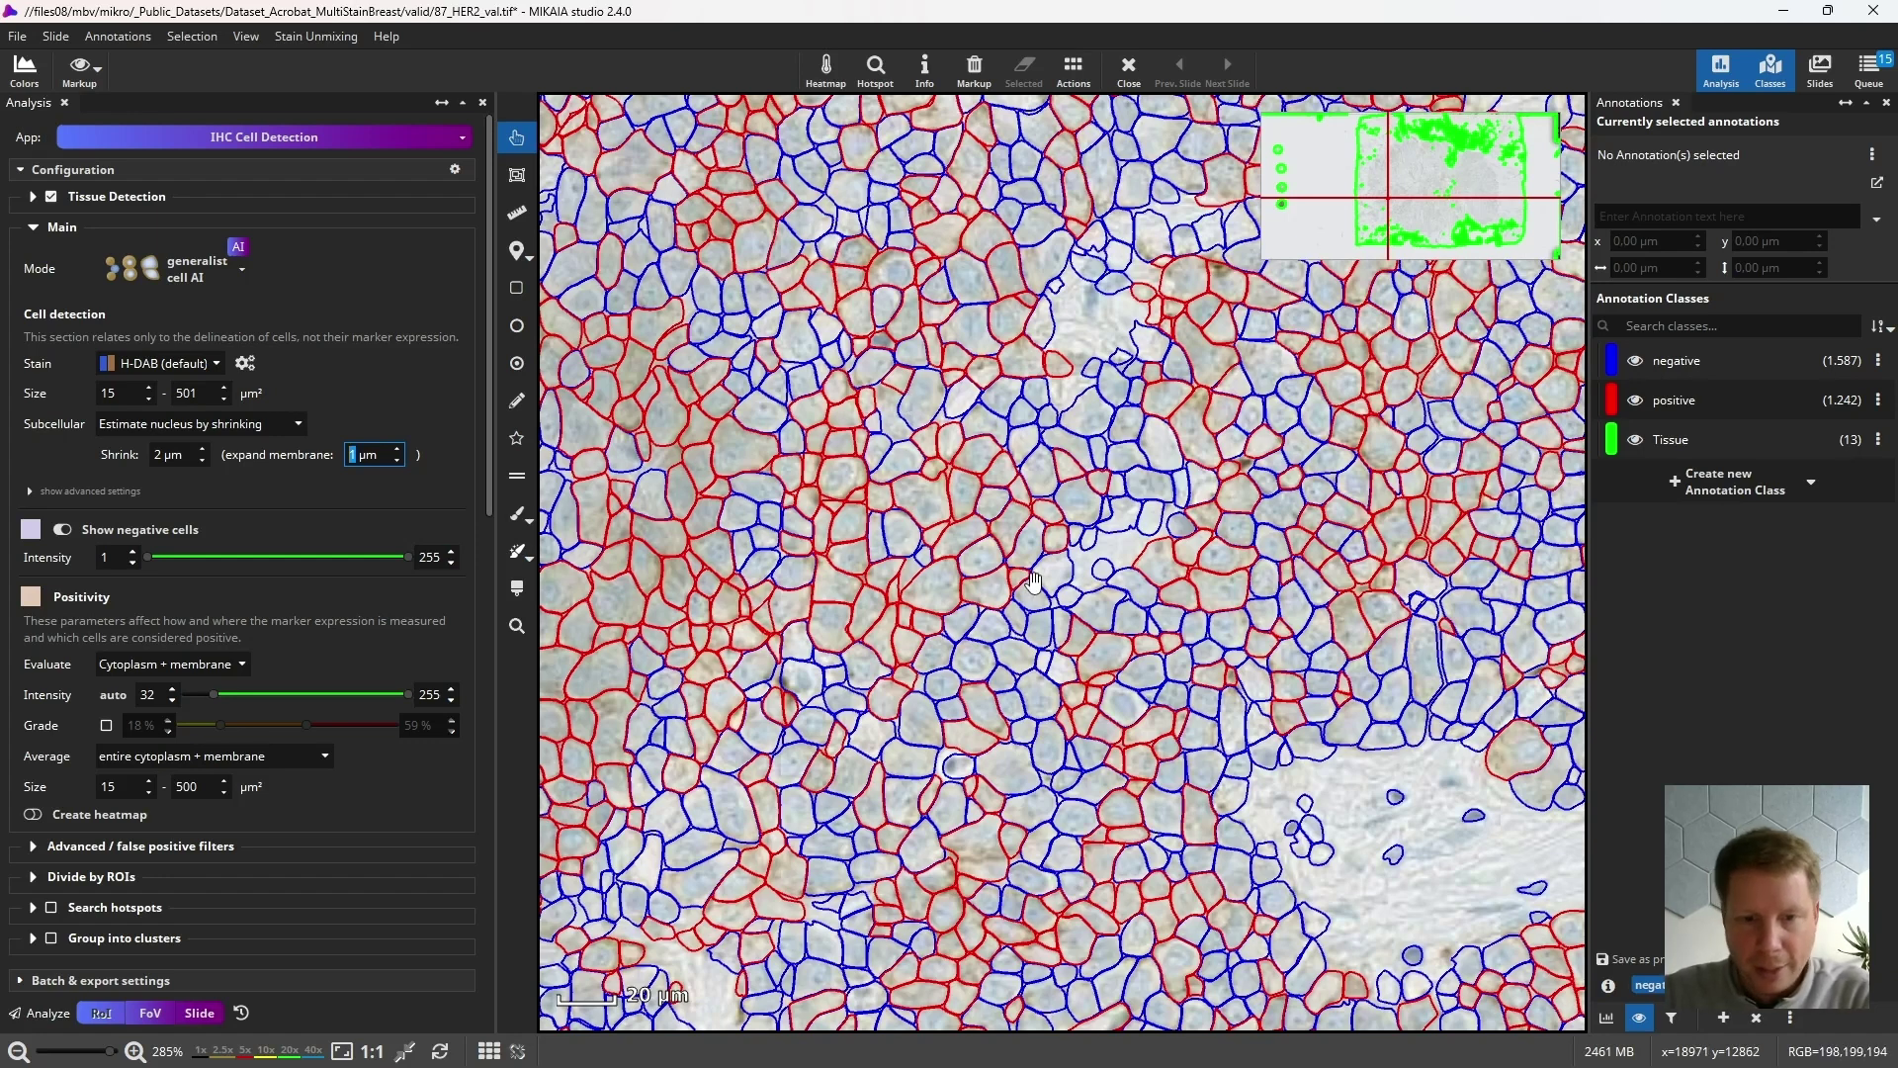
pyautogui.click(440, 496)
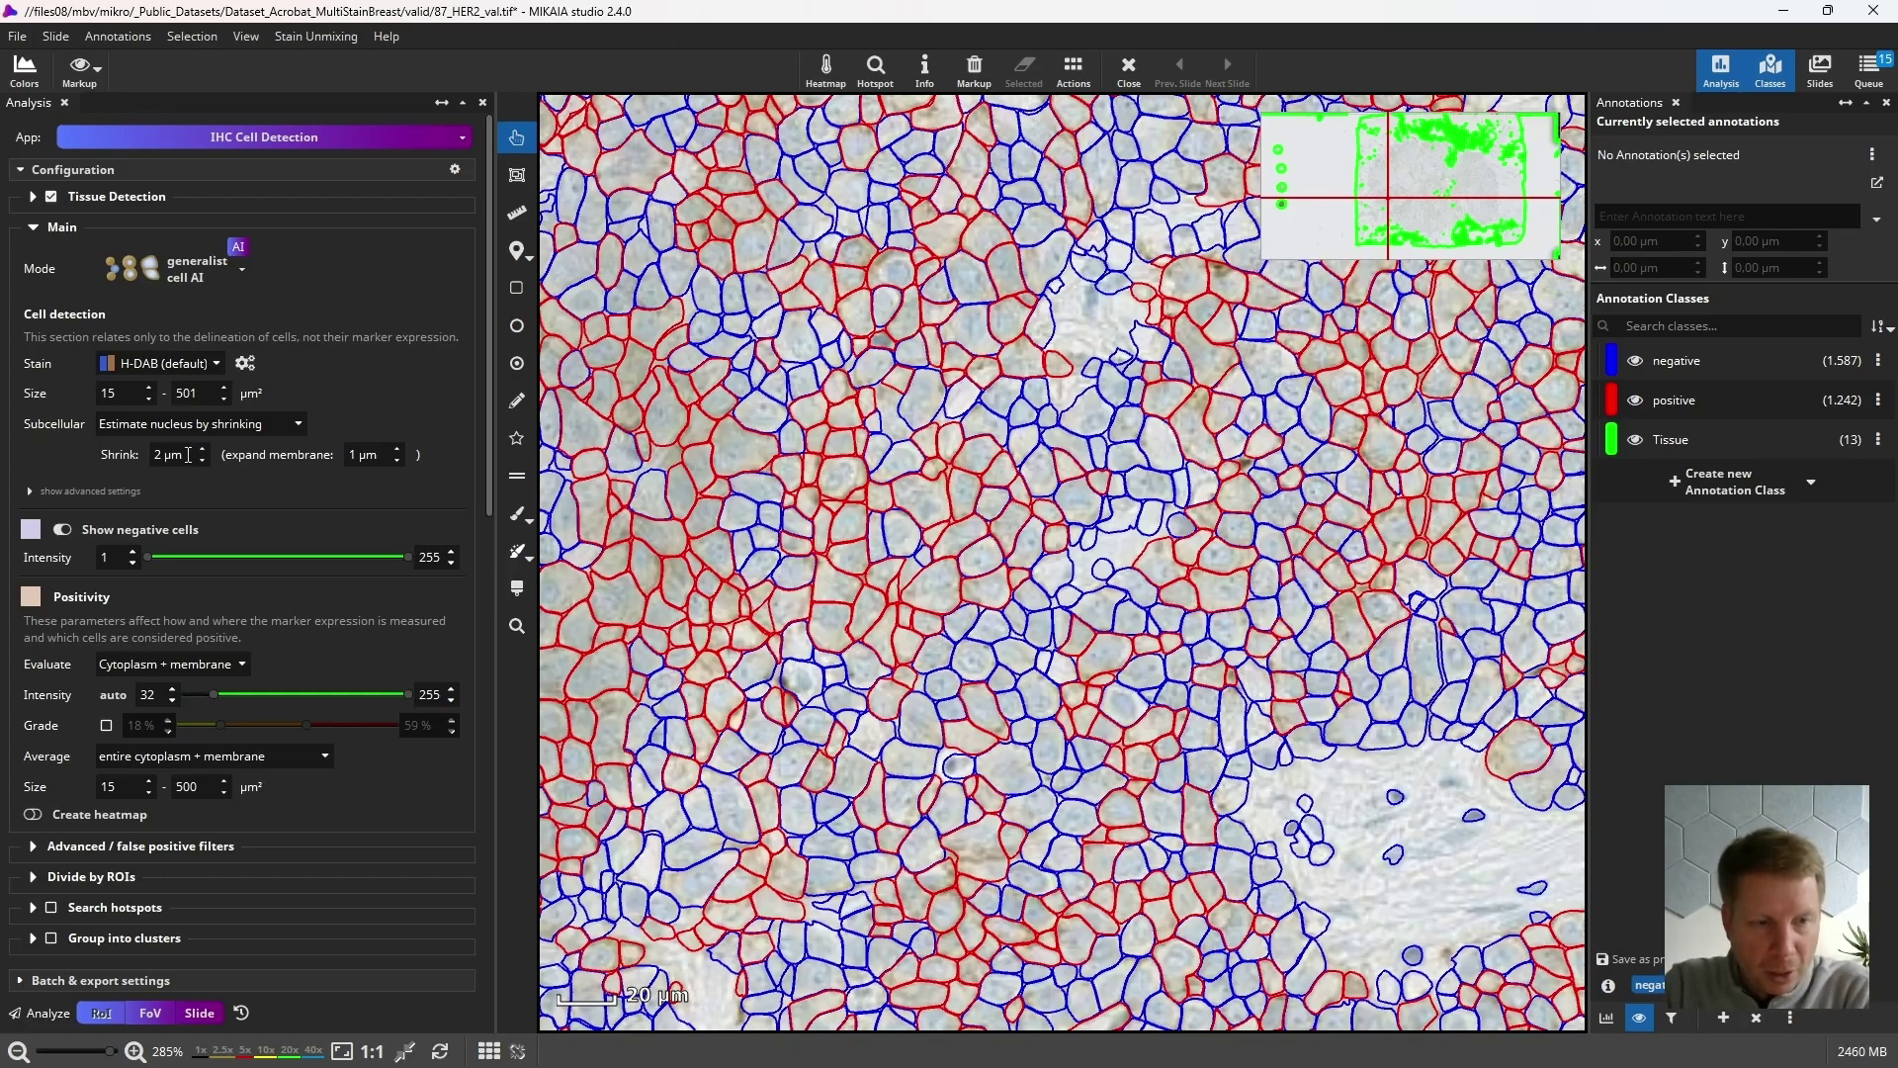
# Evaluate positivity on Cytoplasm + membrane and repeat the last analysis.
pyautogui.scroll(-1, 479, 498)
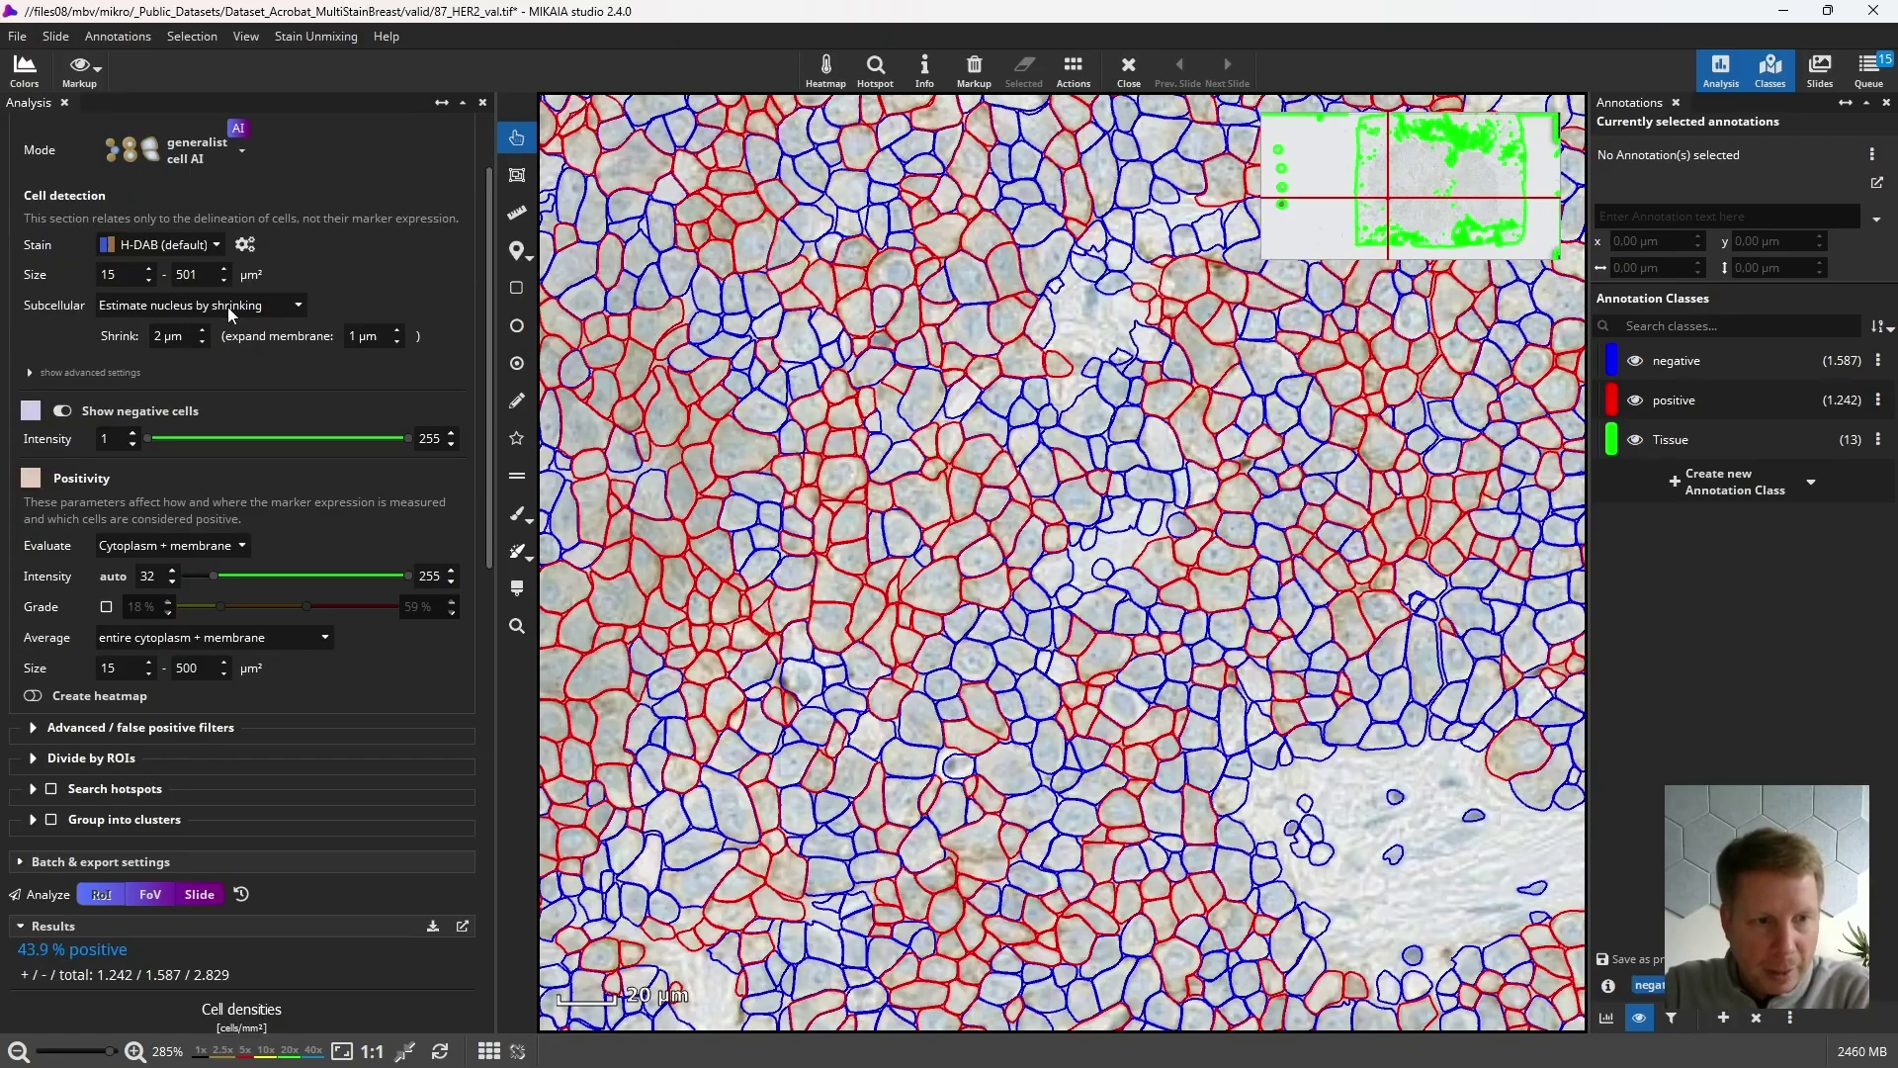
pyautogui.click(160, 547)
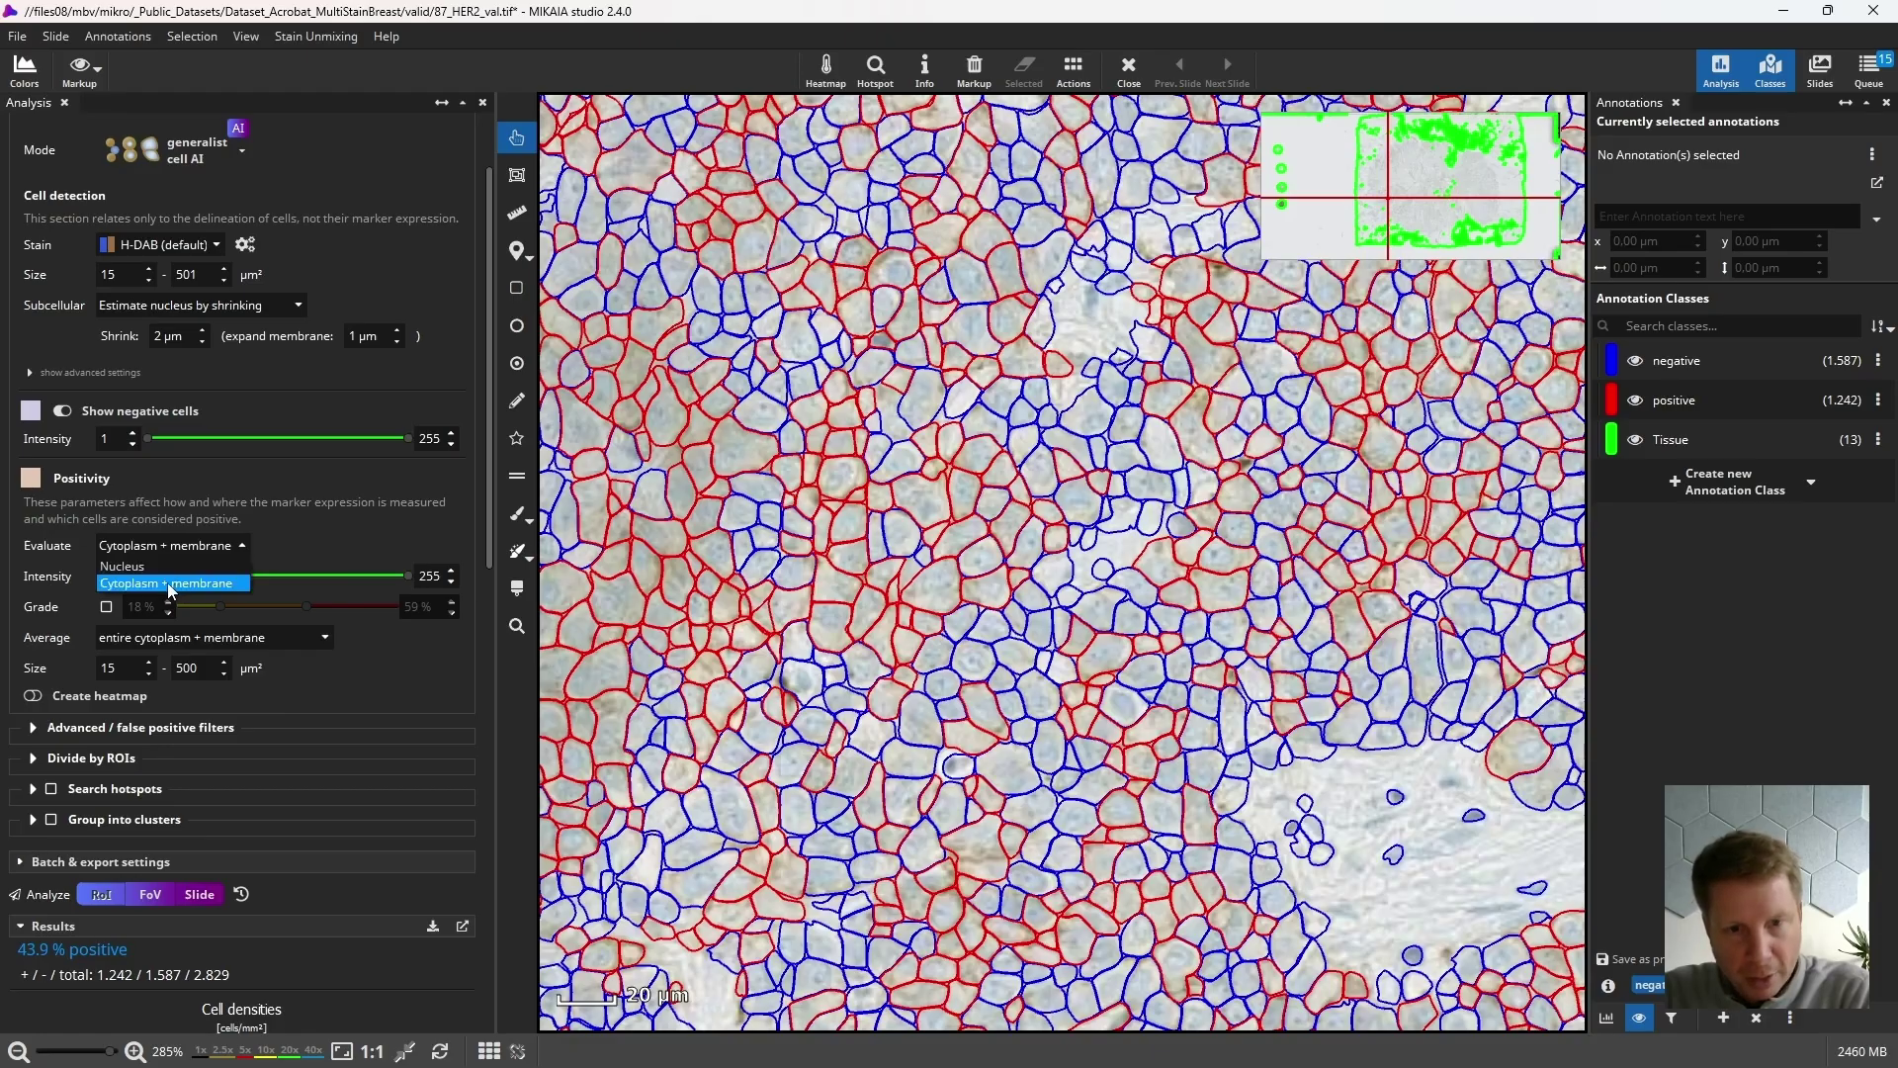
pyautogui.click(170, 586)
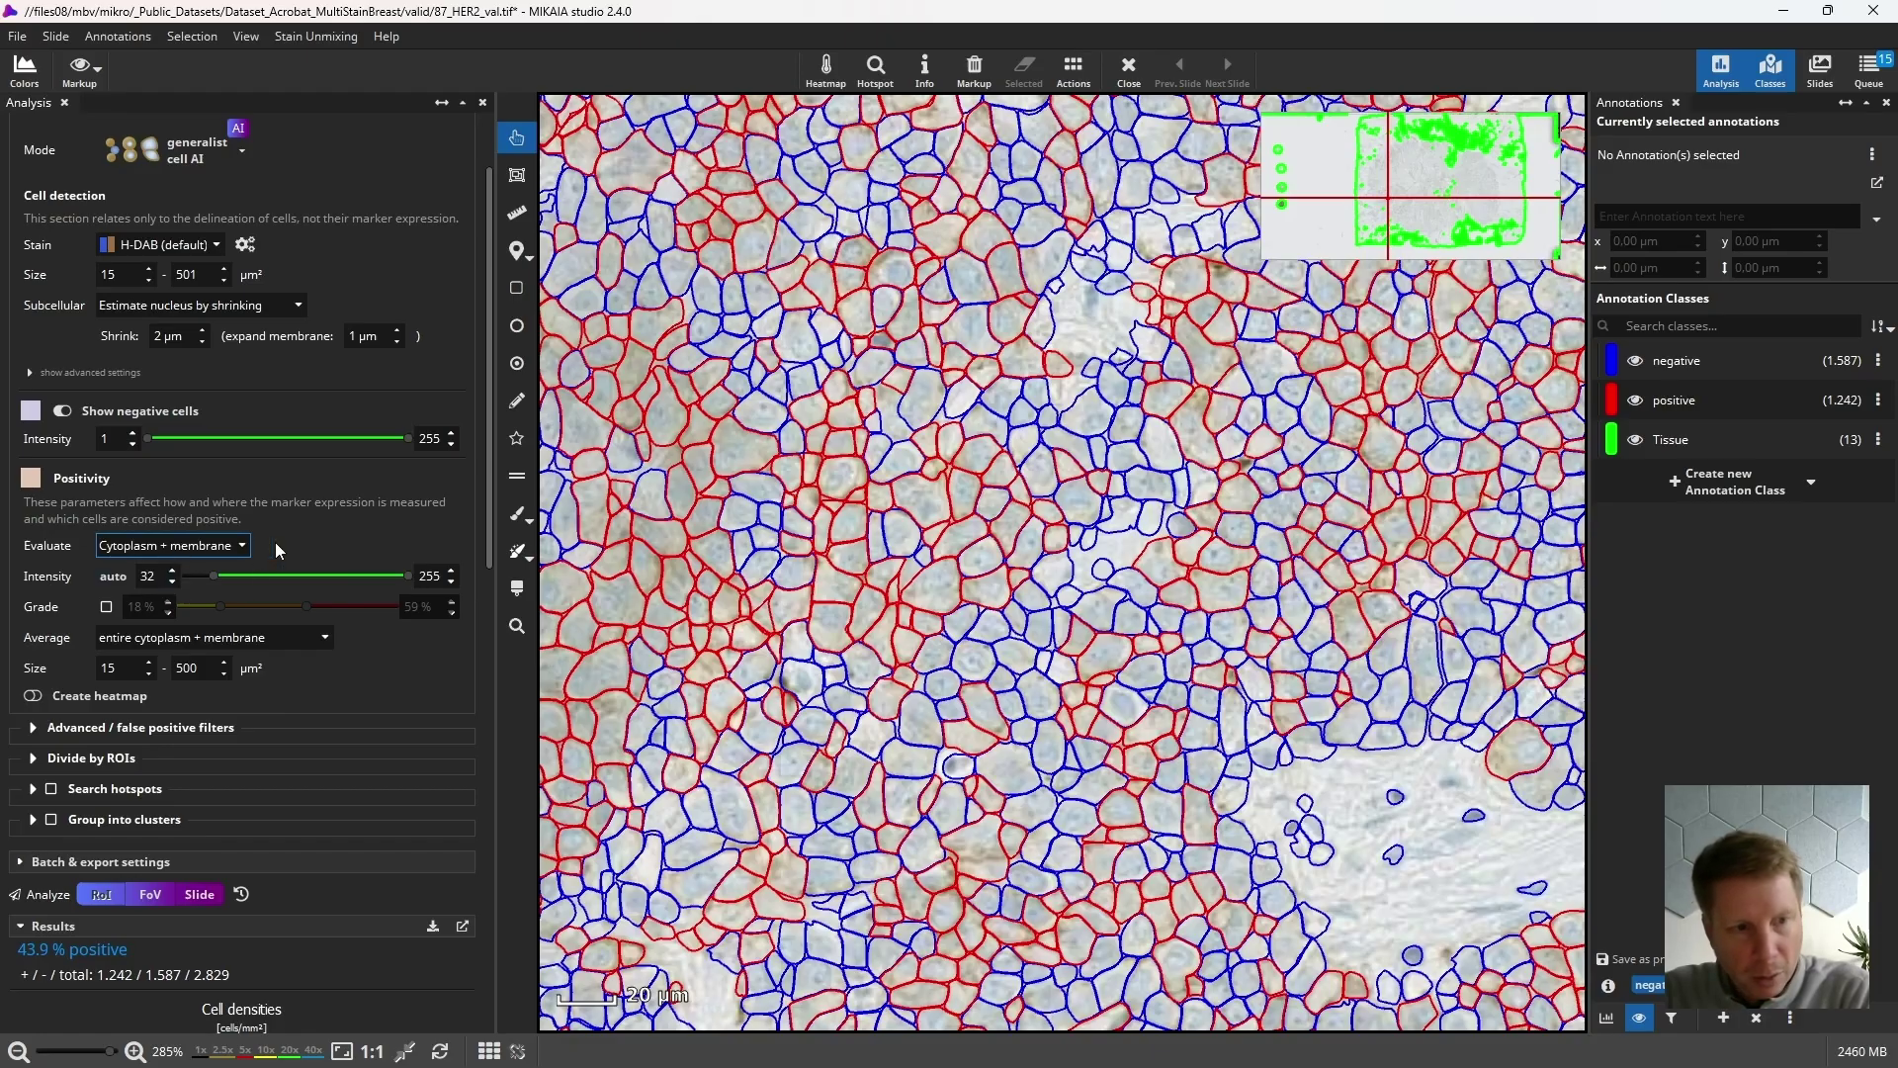
pyautogui.click(242, 895)
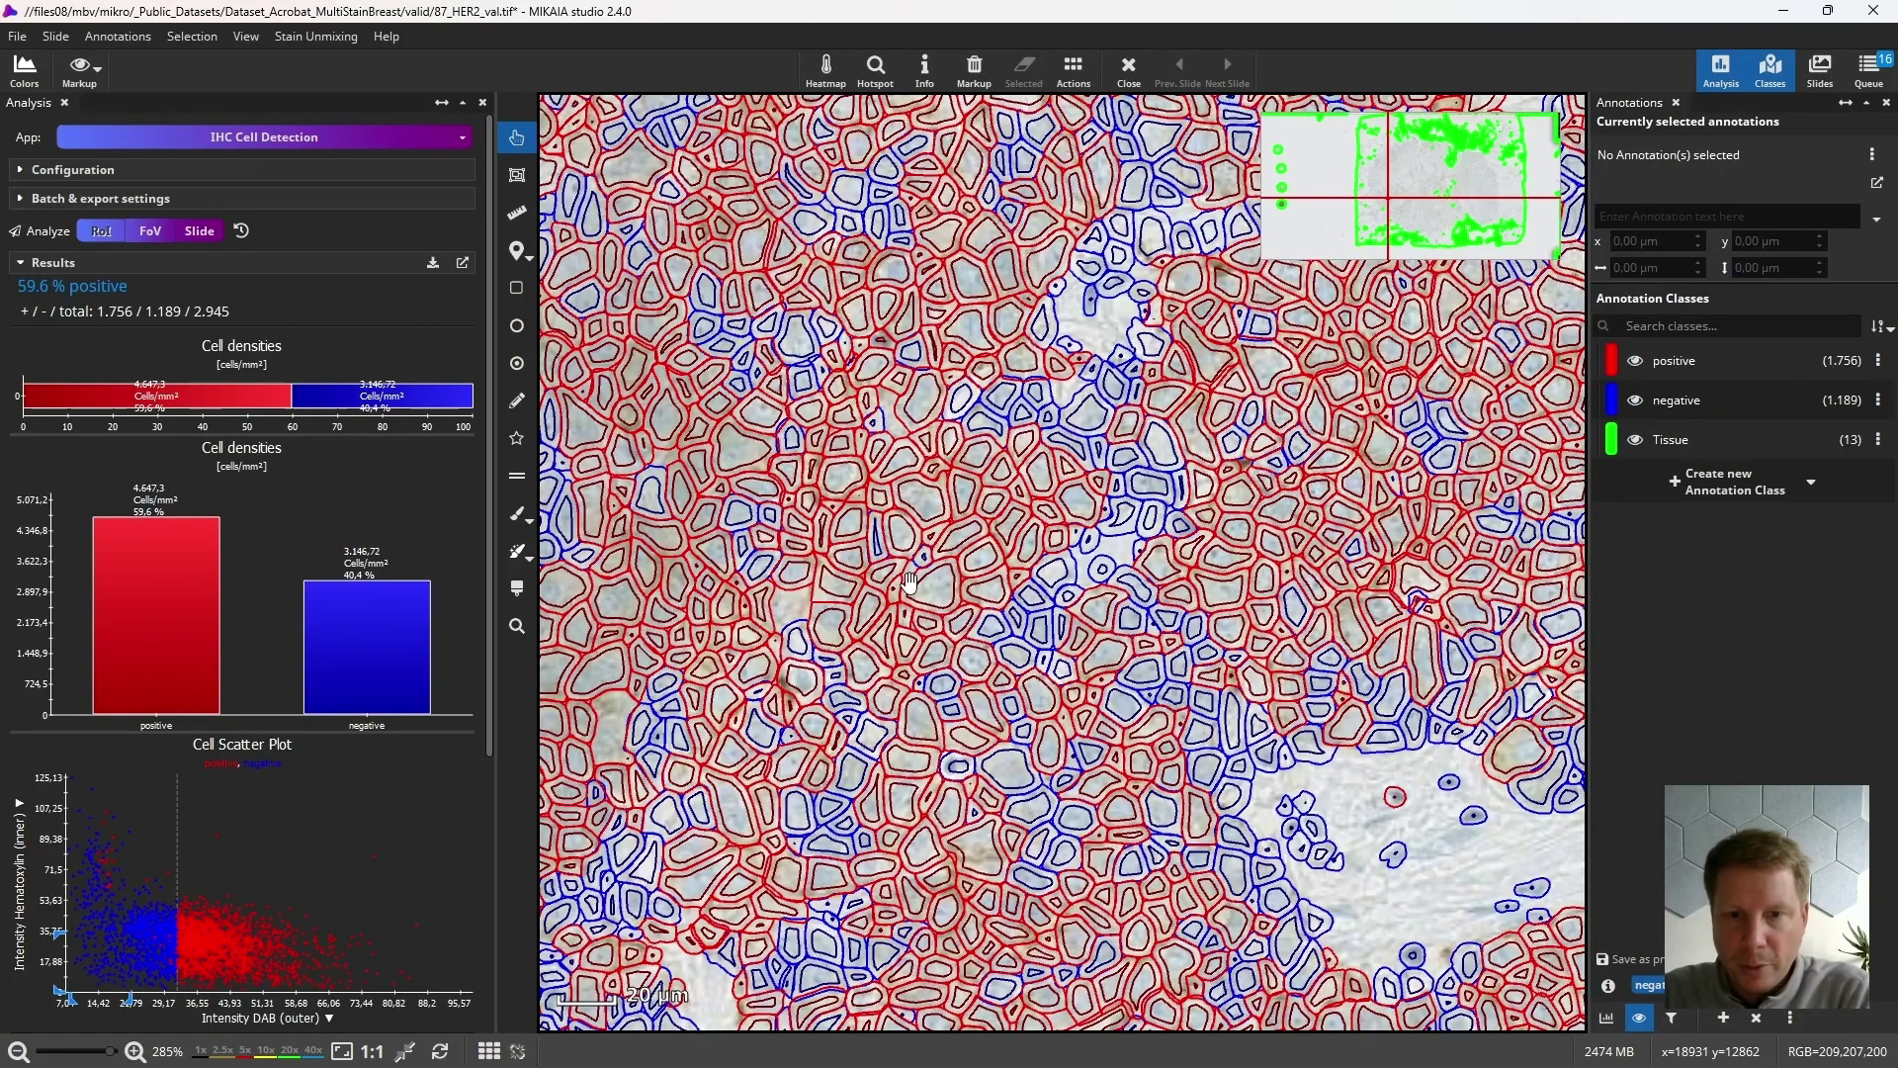
# Inspect a large positive cell's full attributes, comparing its DAB cytoplasm and nucleus intensities with the DAB intensity threshold.
pyautogui.click(919, 515)
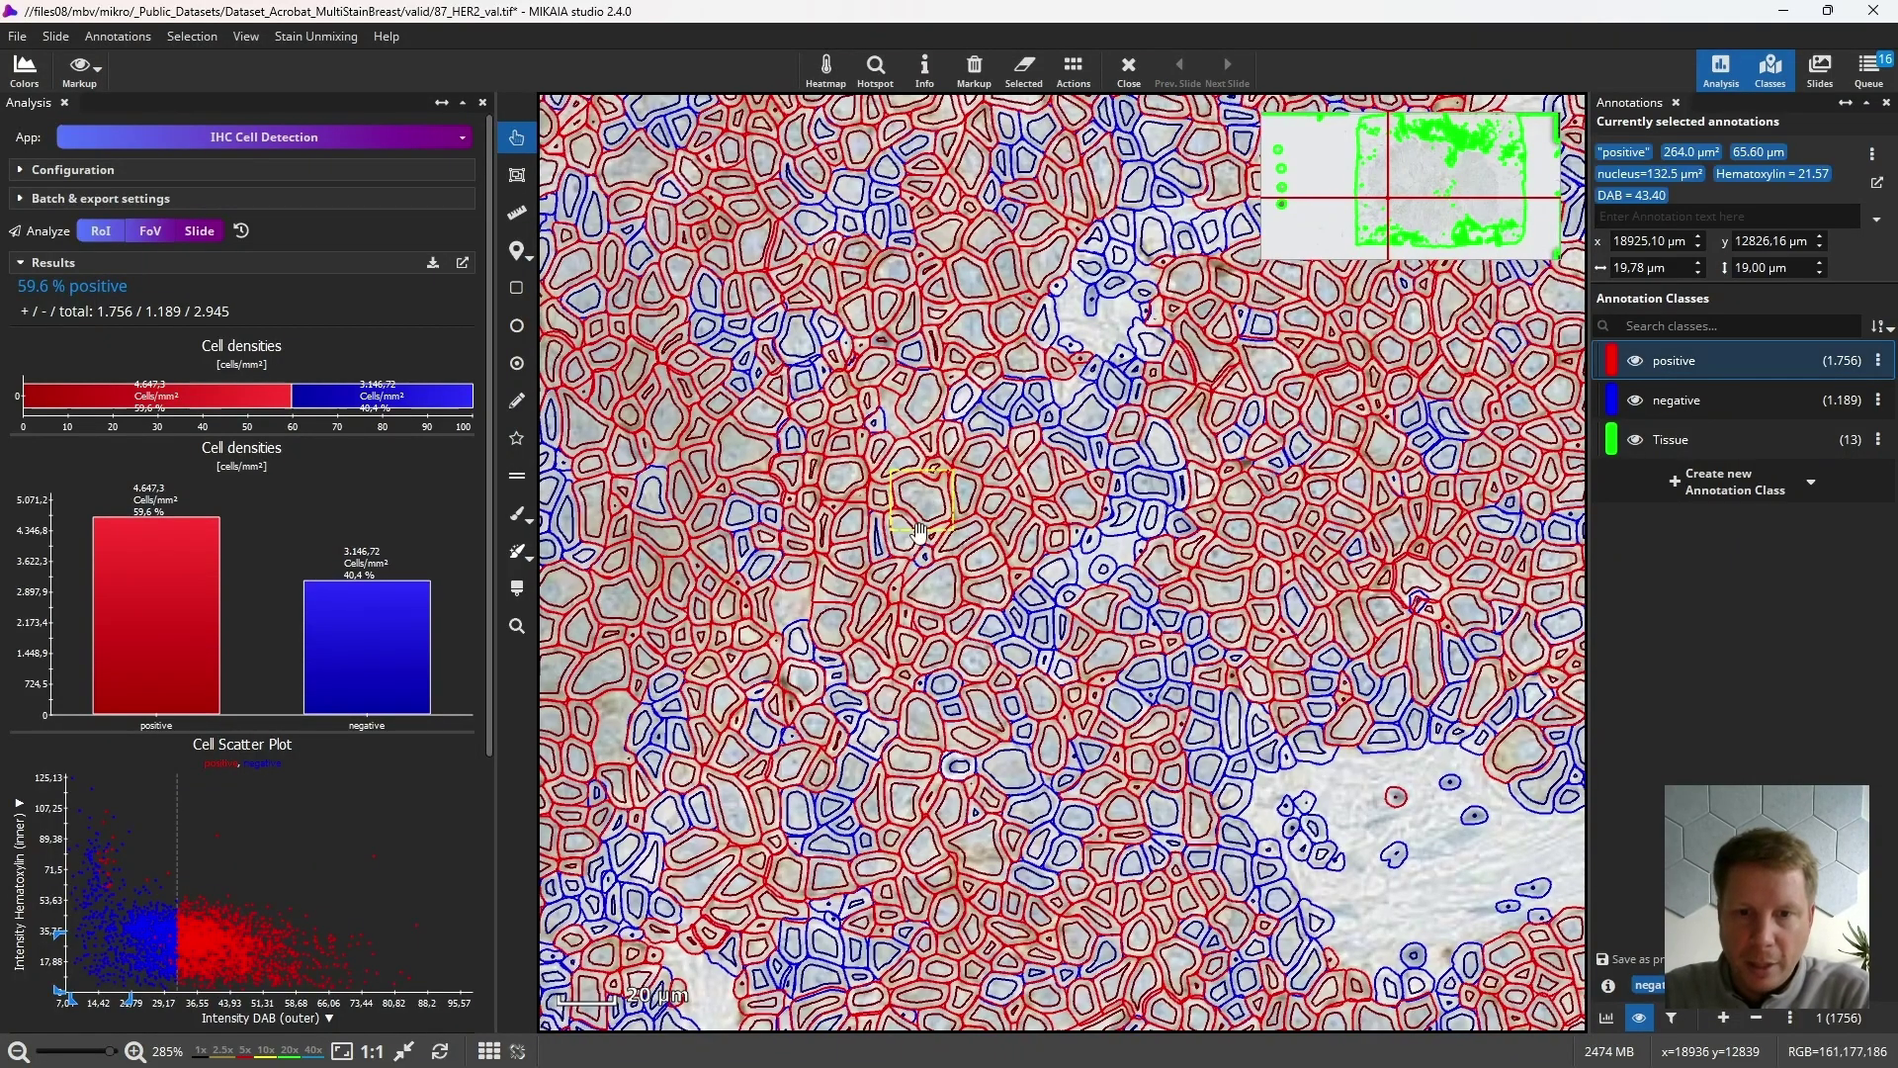
pyautogui.click(1878, 184)
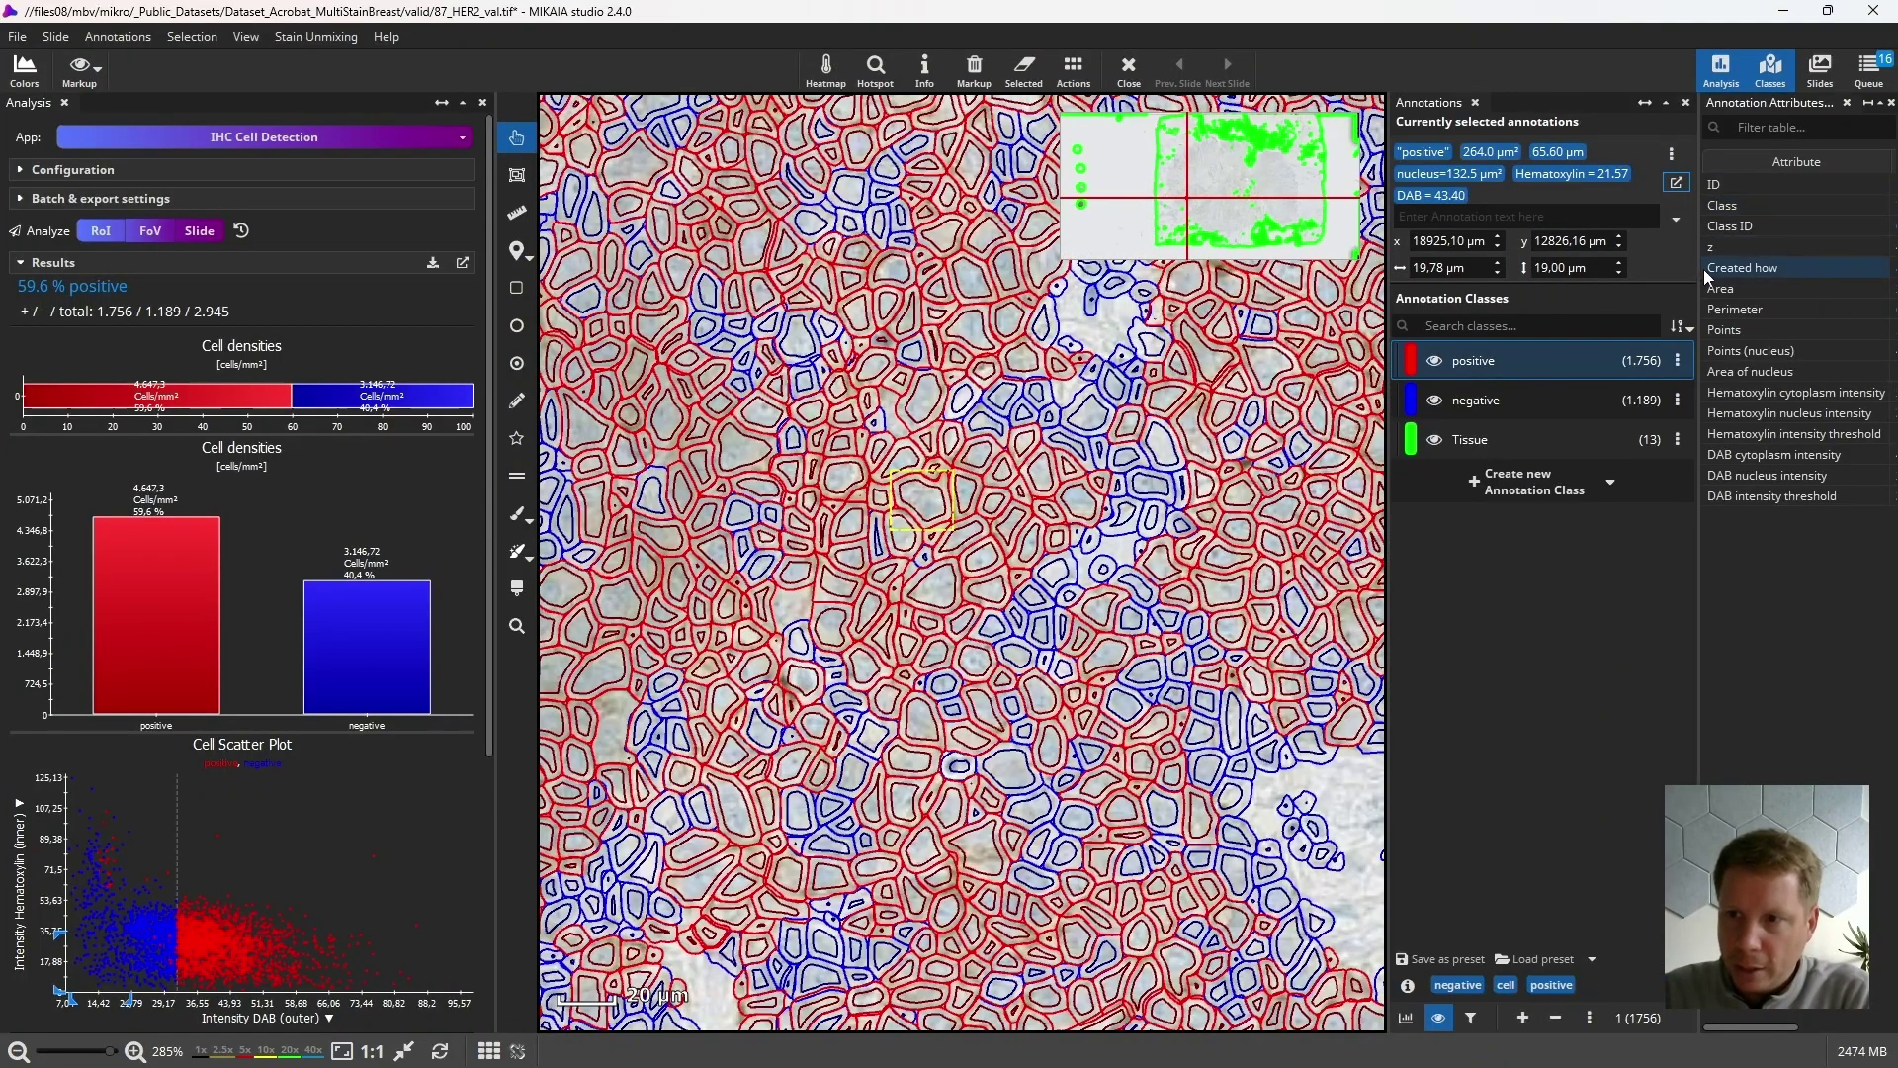
pyautogui.moveTo(1698, 267); pyautogui.dragTo(1580, 267)
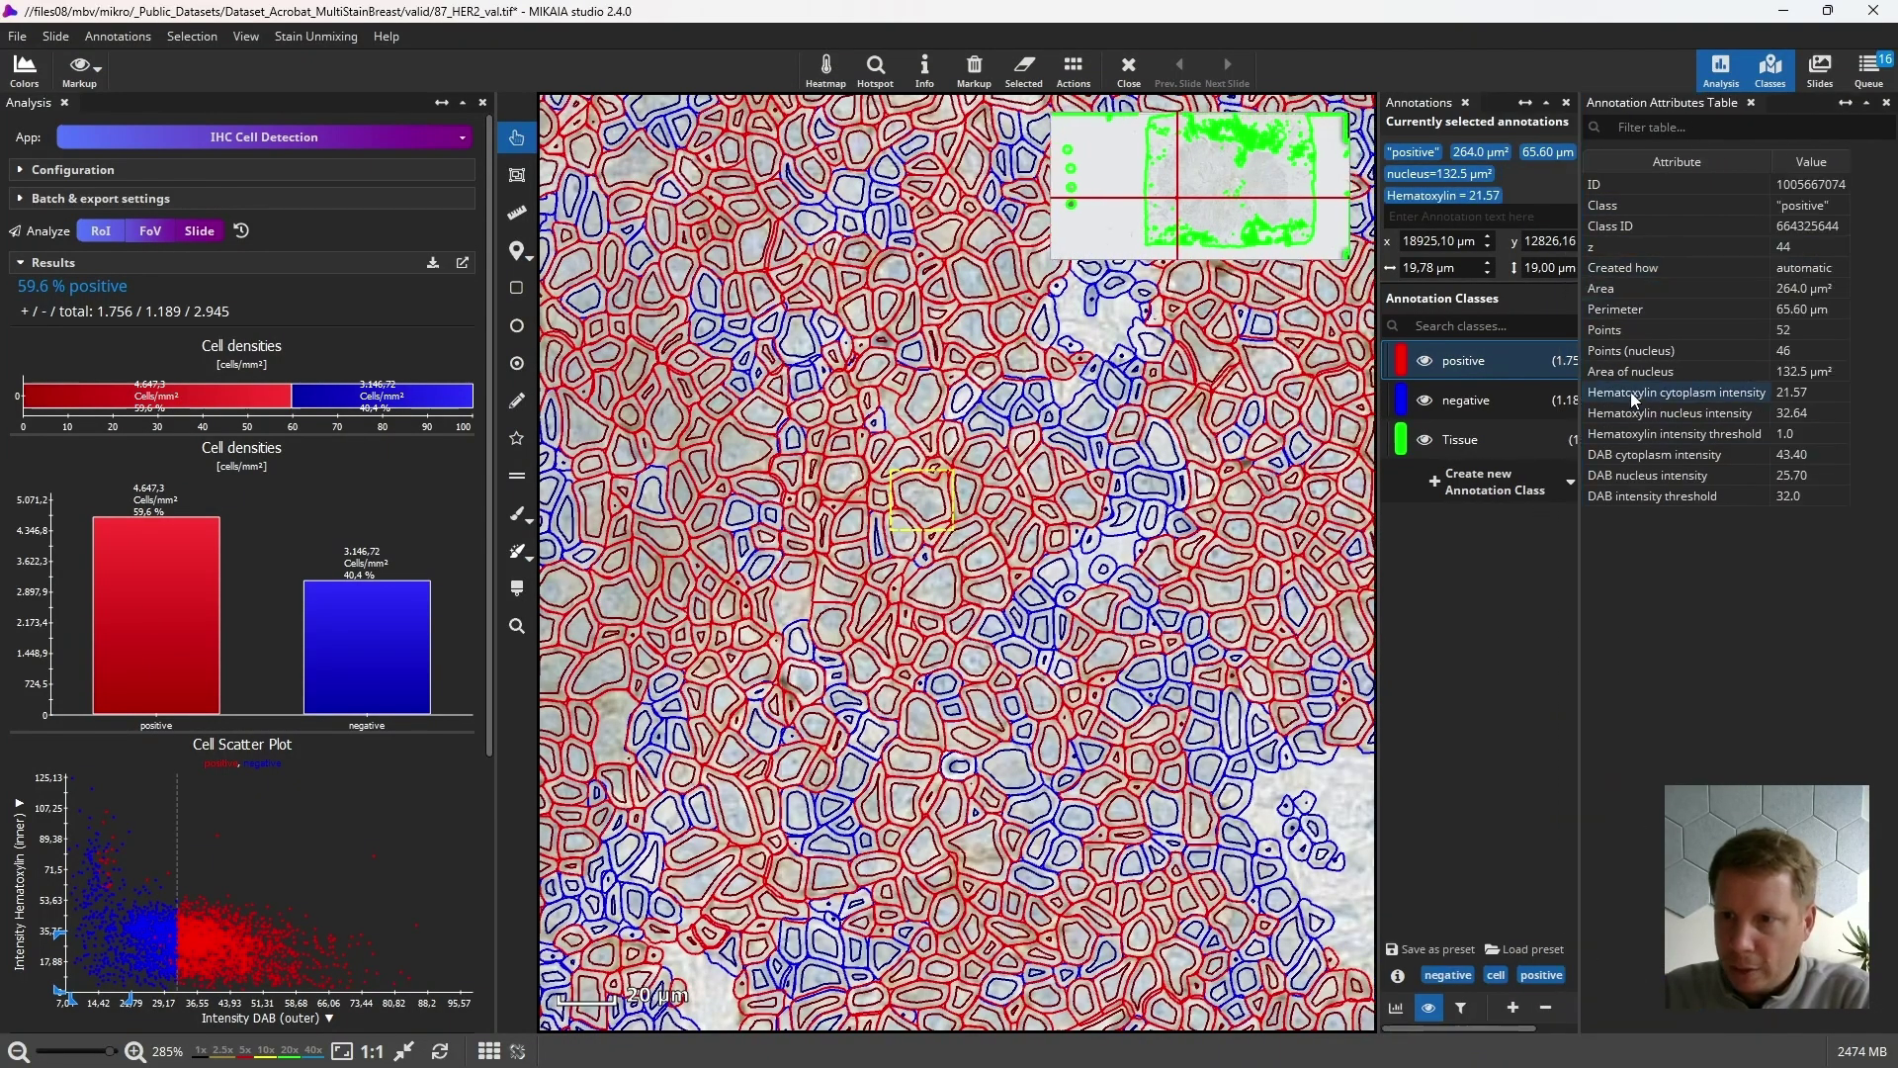
pyautogui.click(1630, 457)
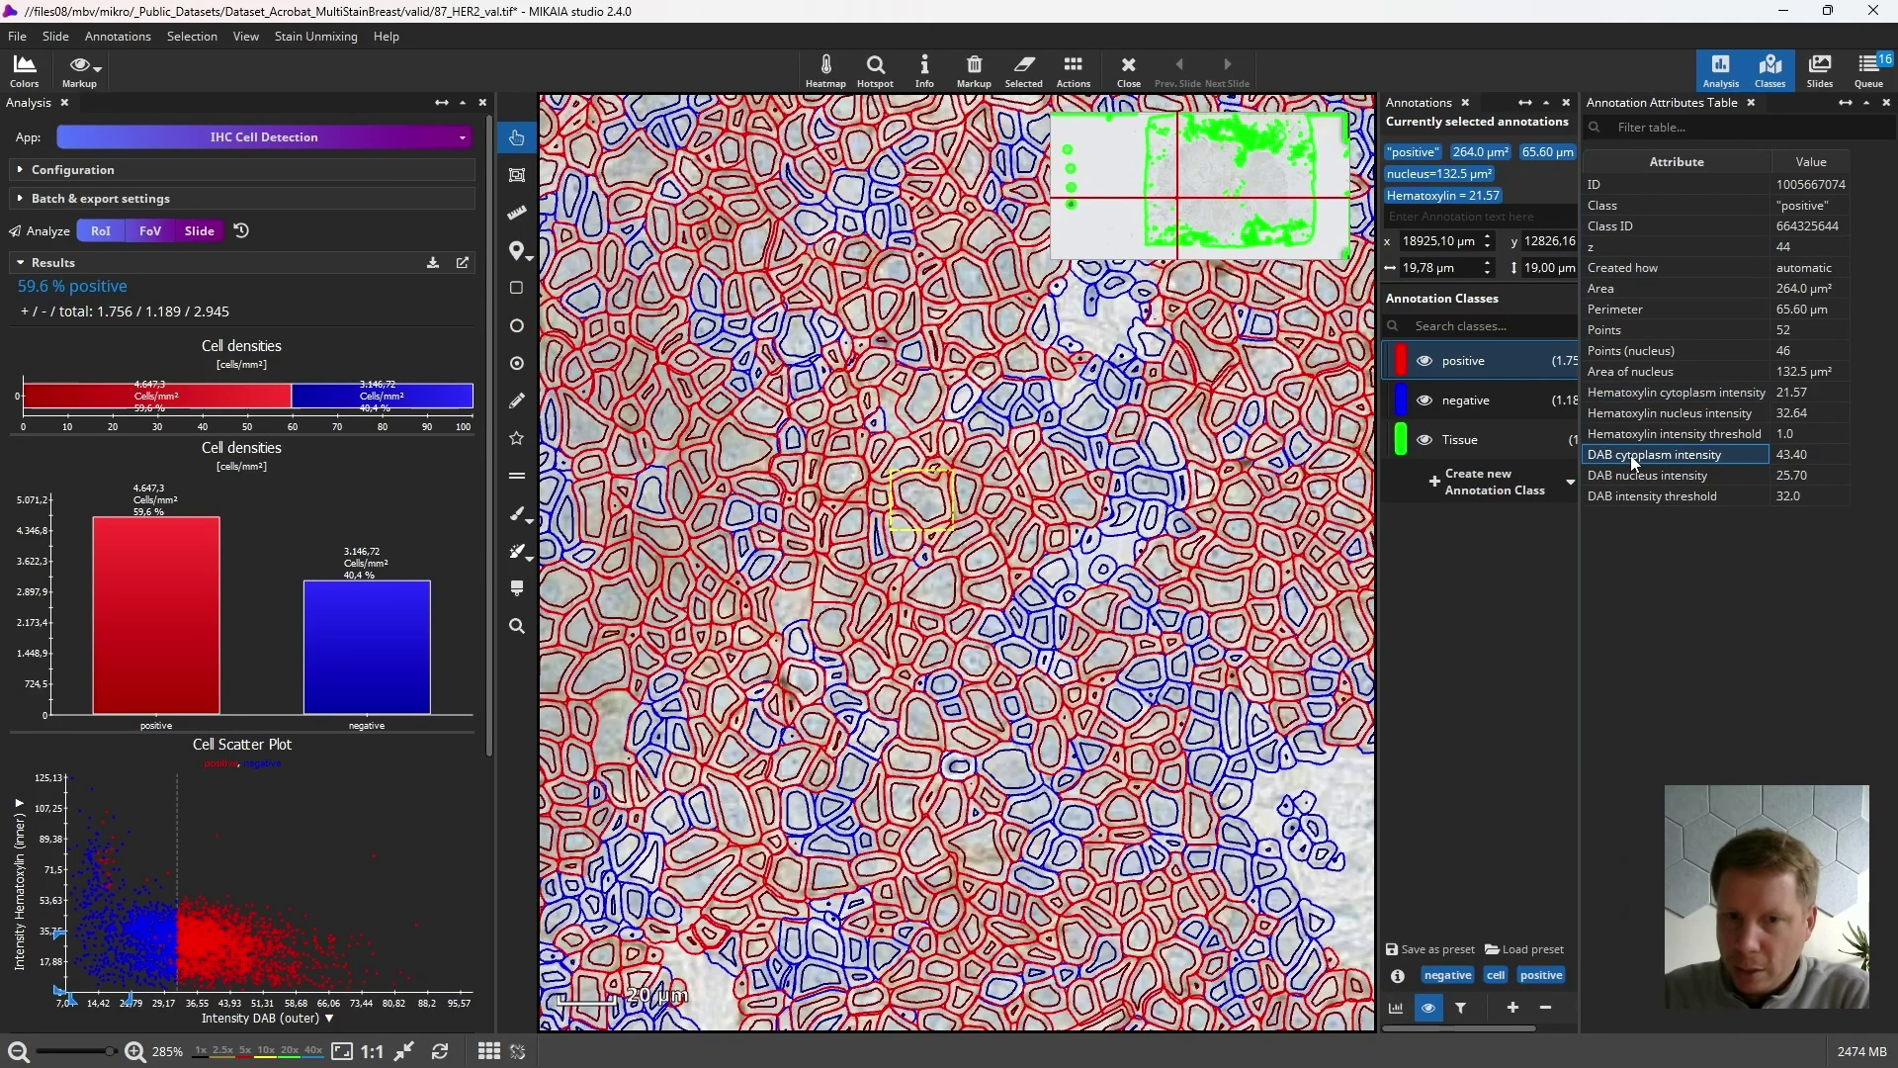
pyautogui.click(1737, 468)
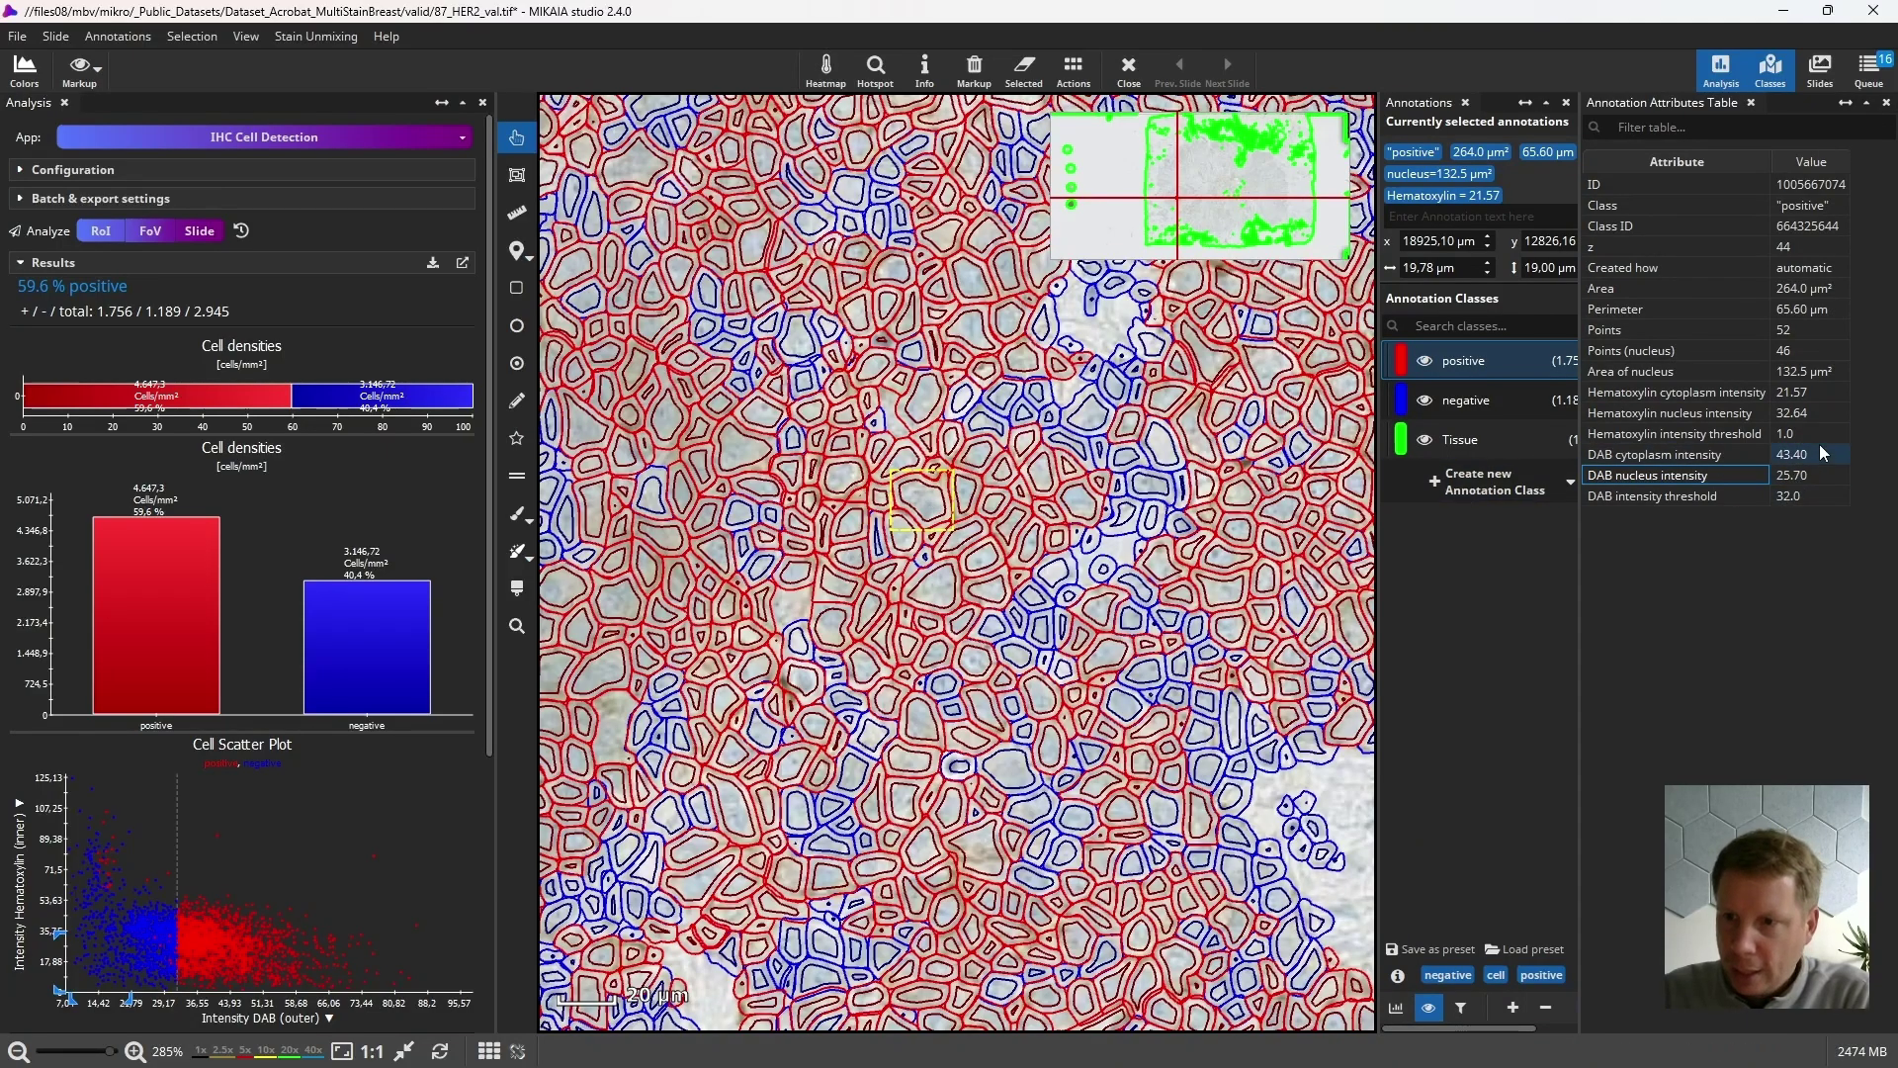
pyautogui.click(1808, 500)
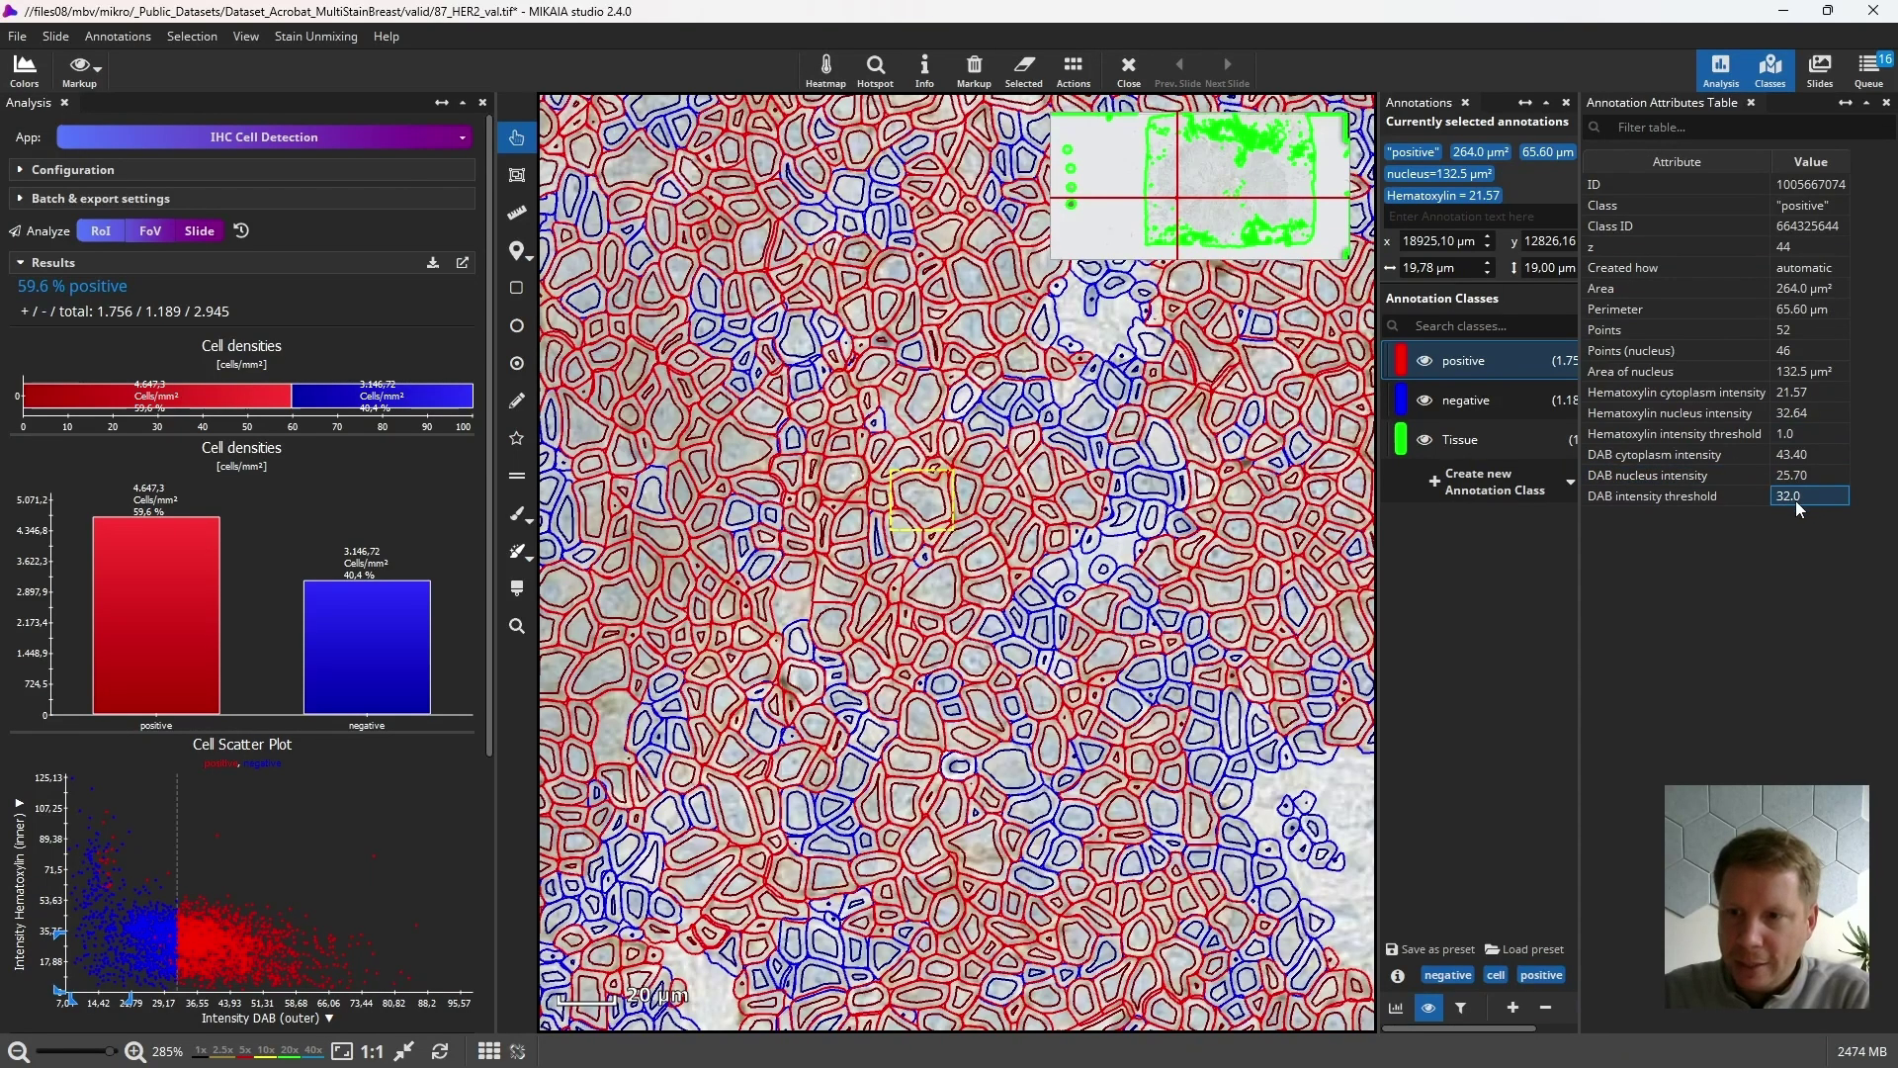
pyautogui.click(1786, 499)
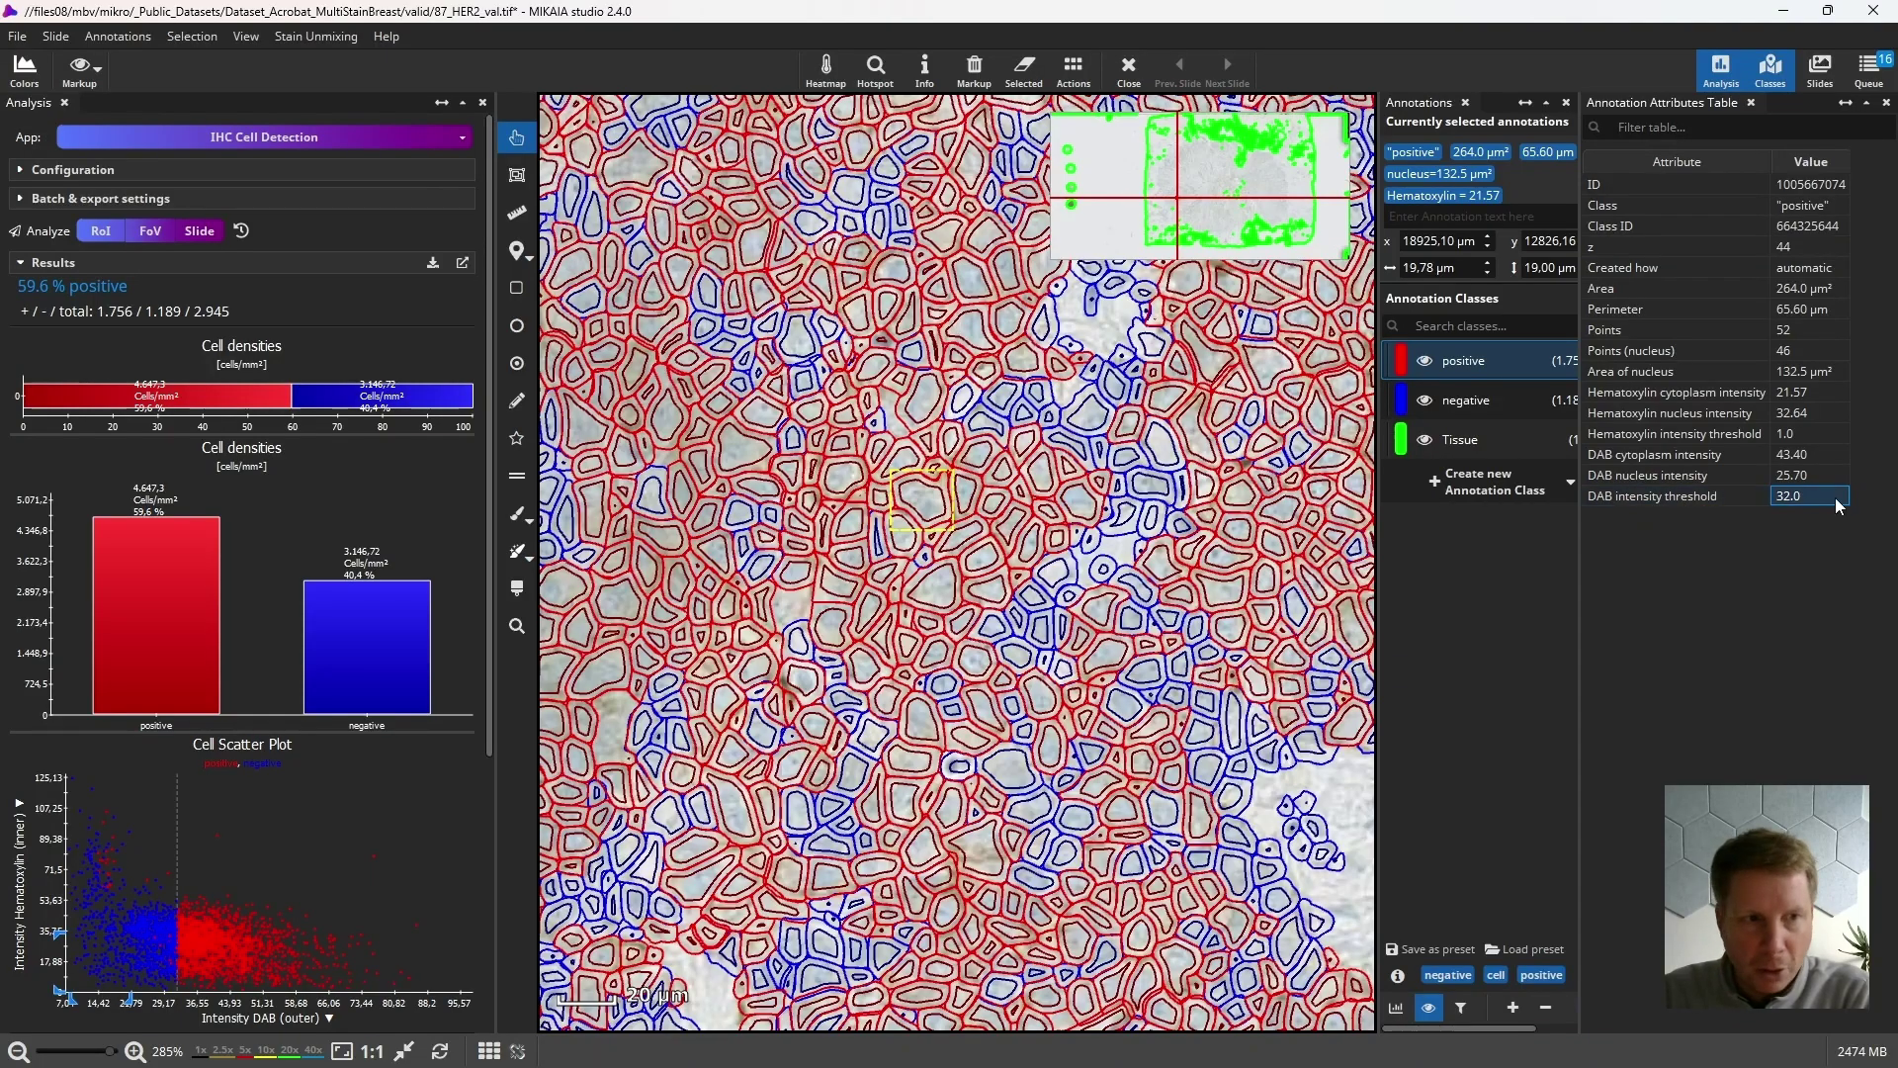
pyautogui.click(1802, 458)
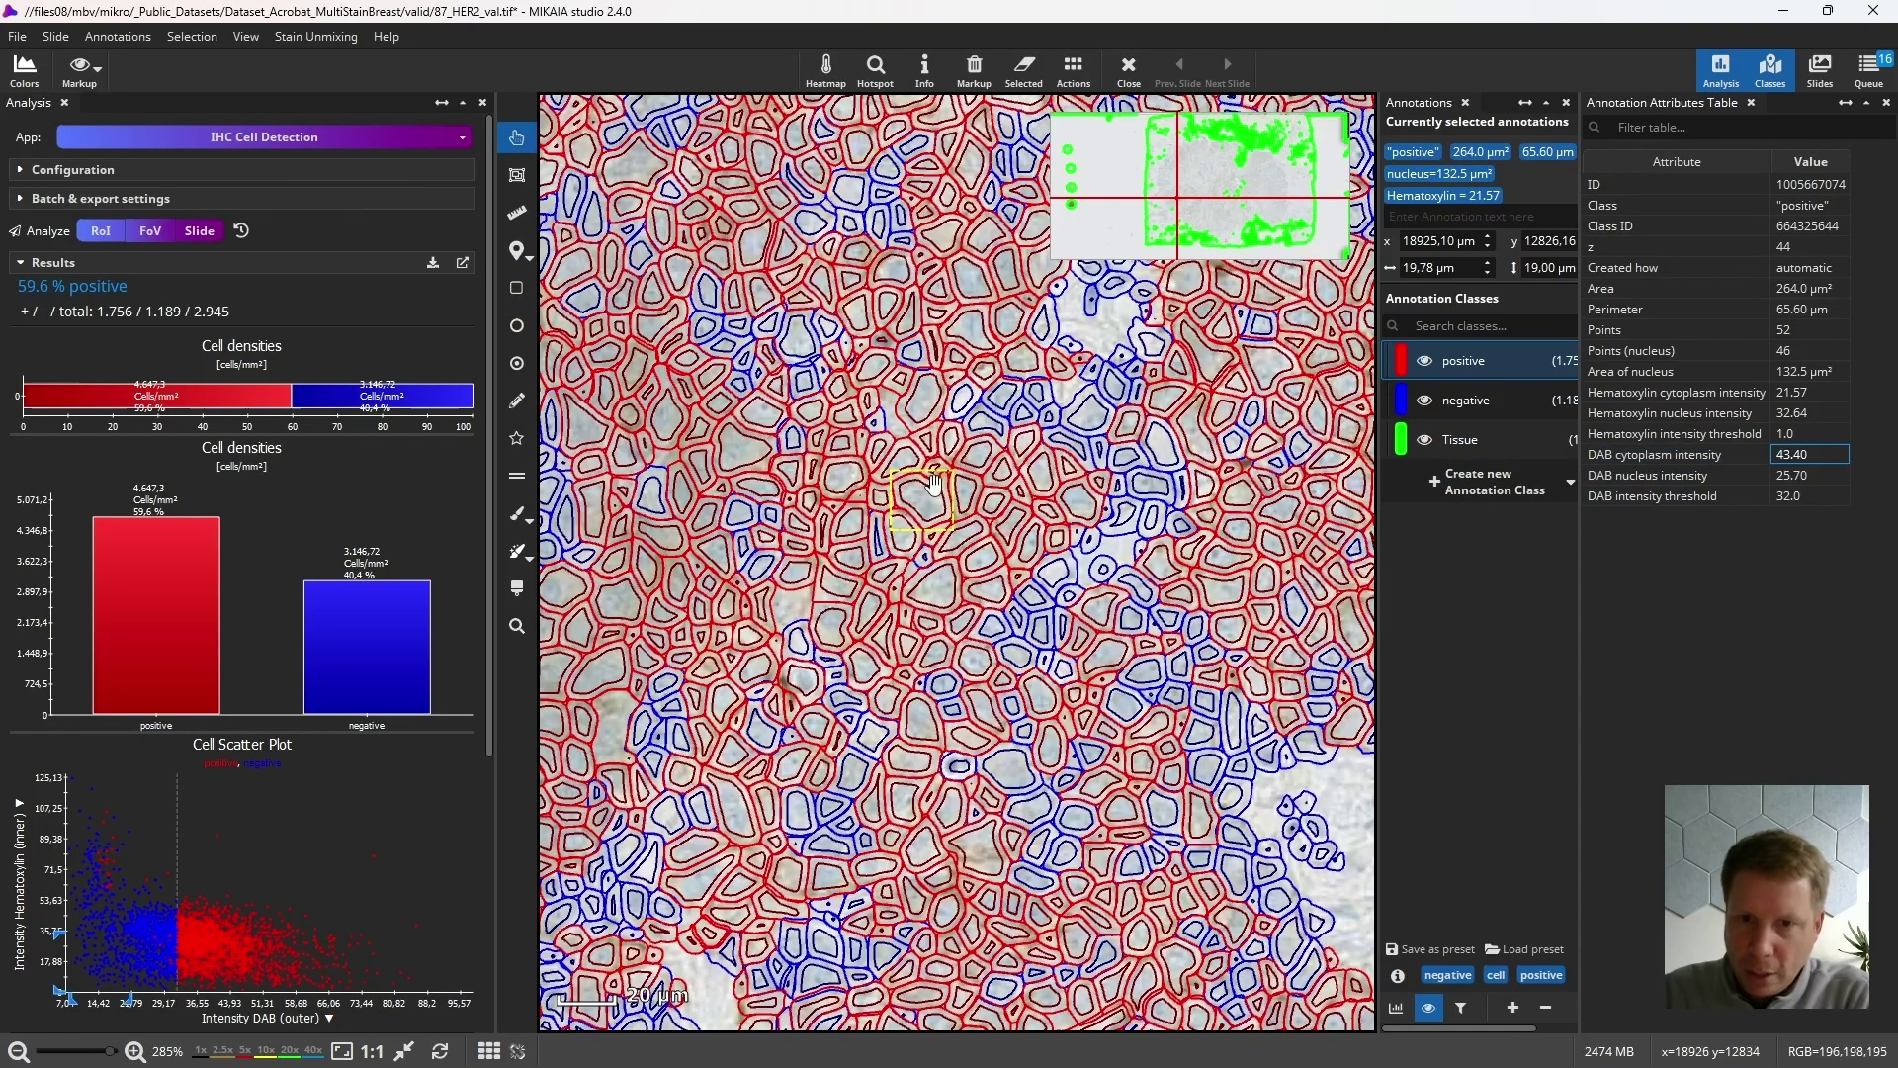
# Compare the DAB cytoplasm and nucleus intensities of a nearby negative cell with those of the positive cell.
pyautogui.scroll(2, 1005, 452)
pyautogui.click(1122, 399)
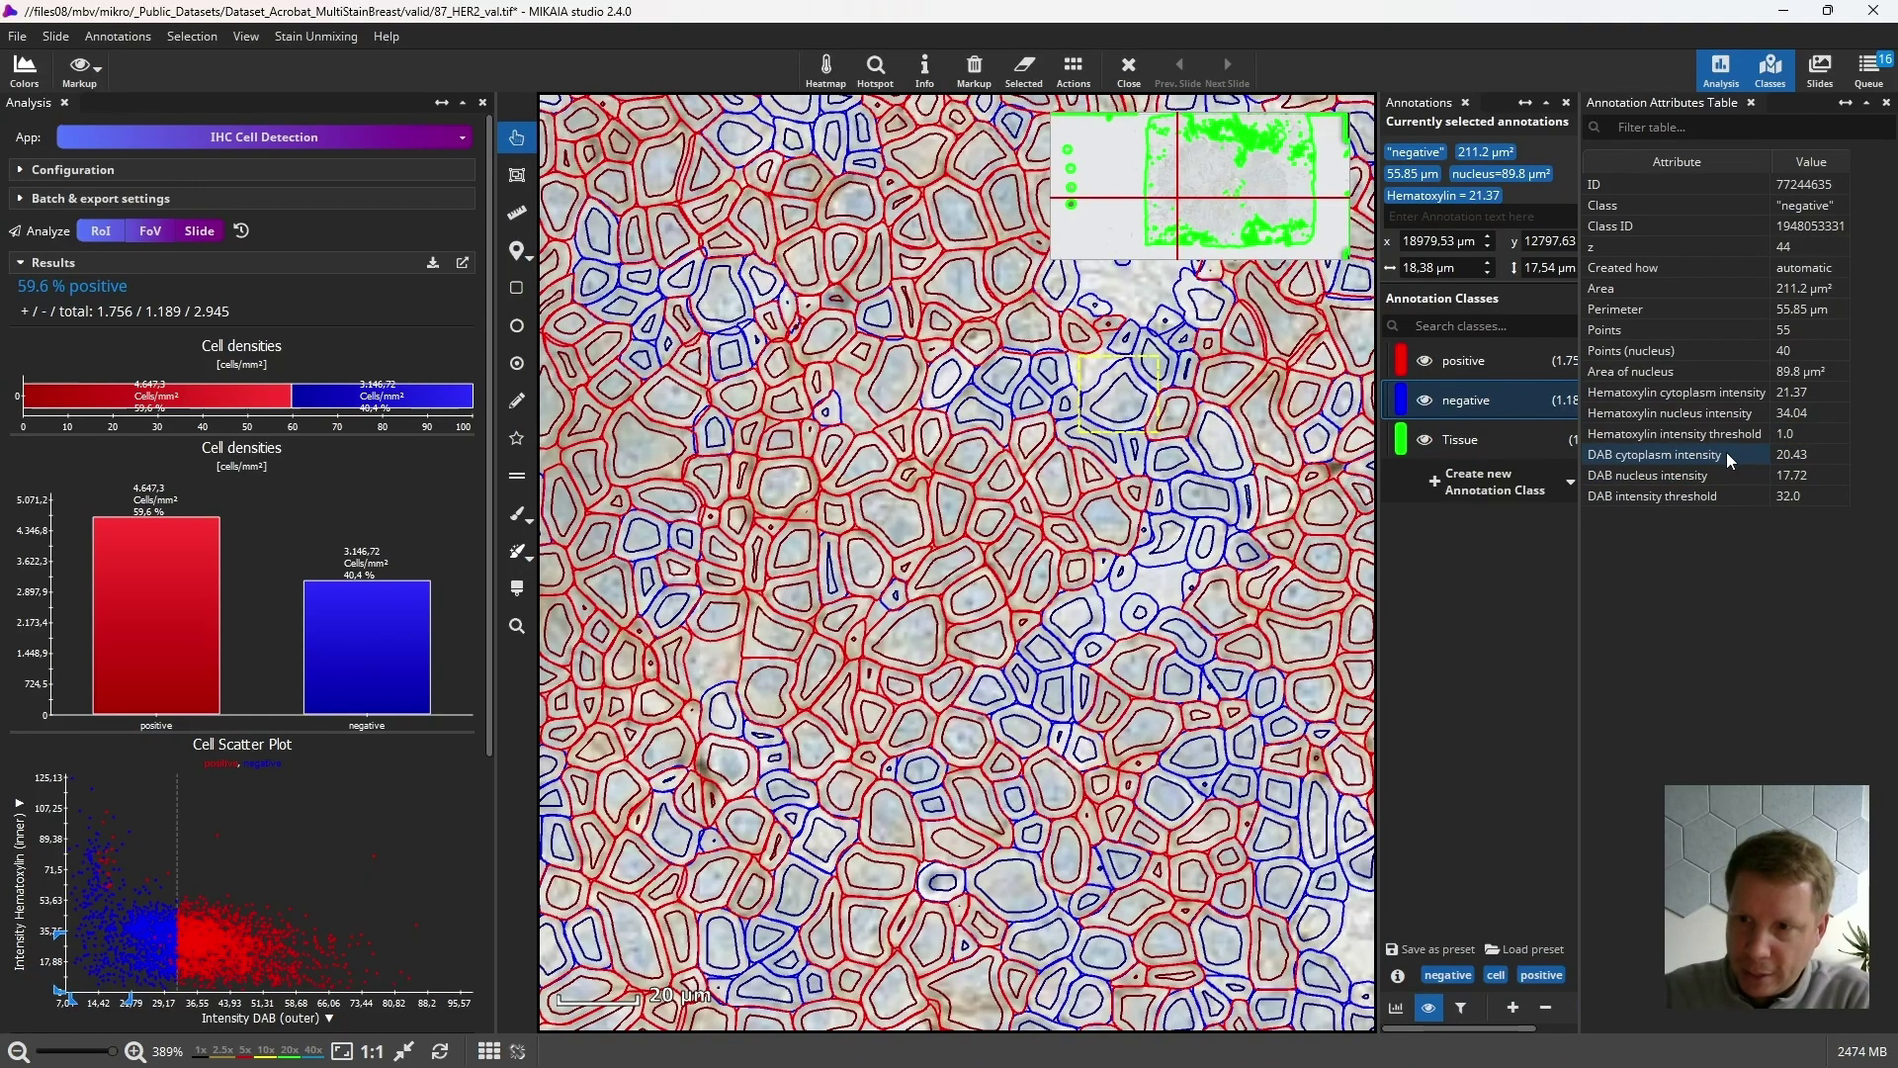
pyautogui.click(1646, 475)
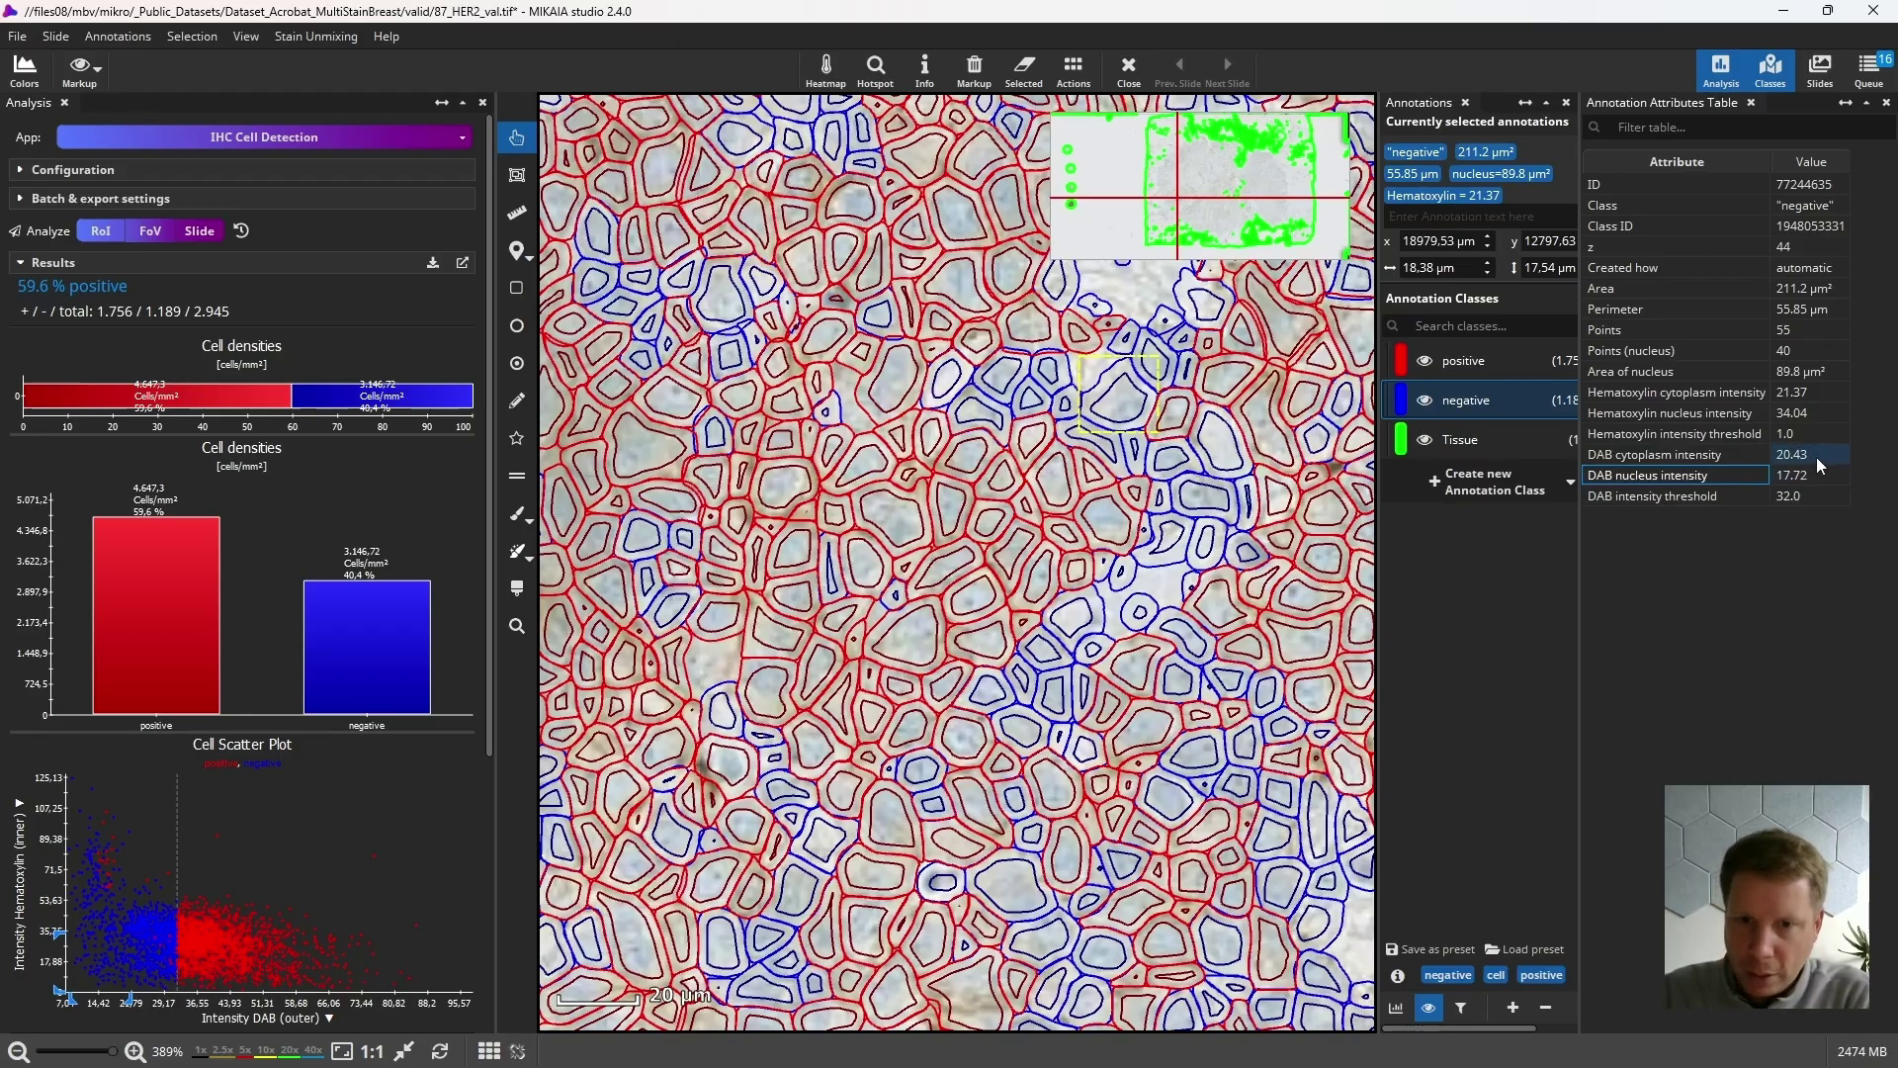
pyautogui.click(890, 515)
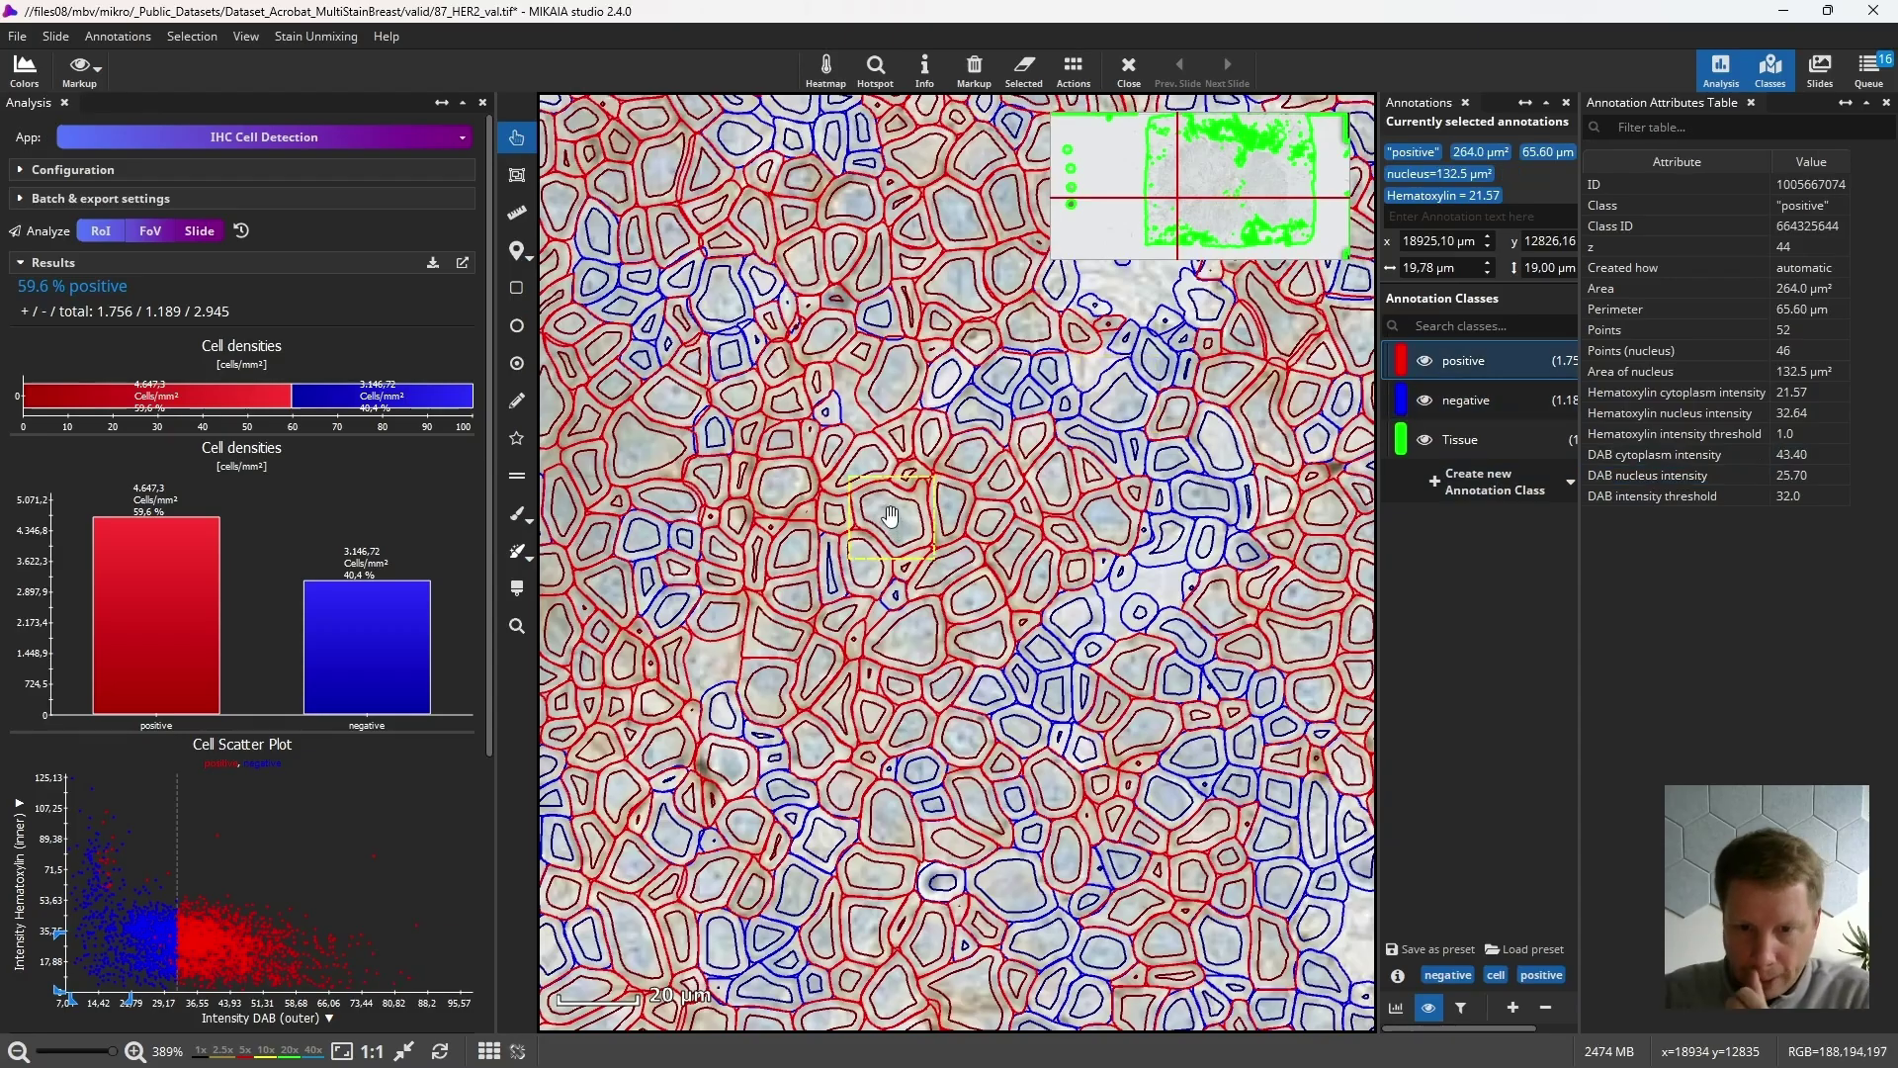
# Reopen the analysis configuration and examine the nucleus and membrane outlines across the surrounding tissue.
pyautogui.click(259, 172)
pyautogui.scroll(-3, 924, 468)
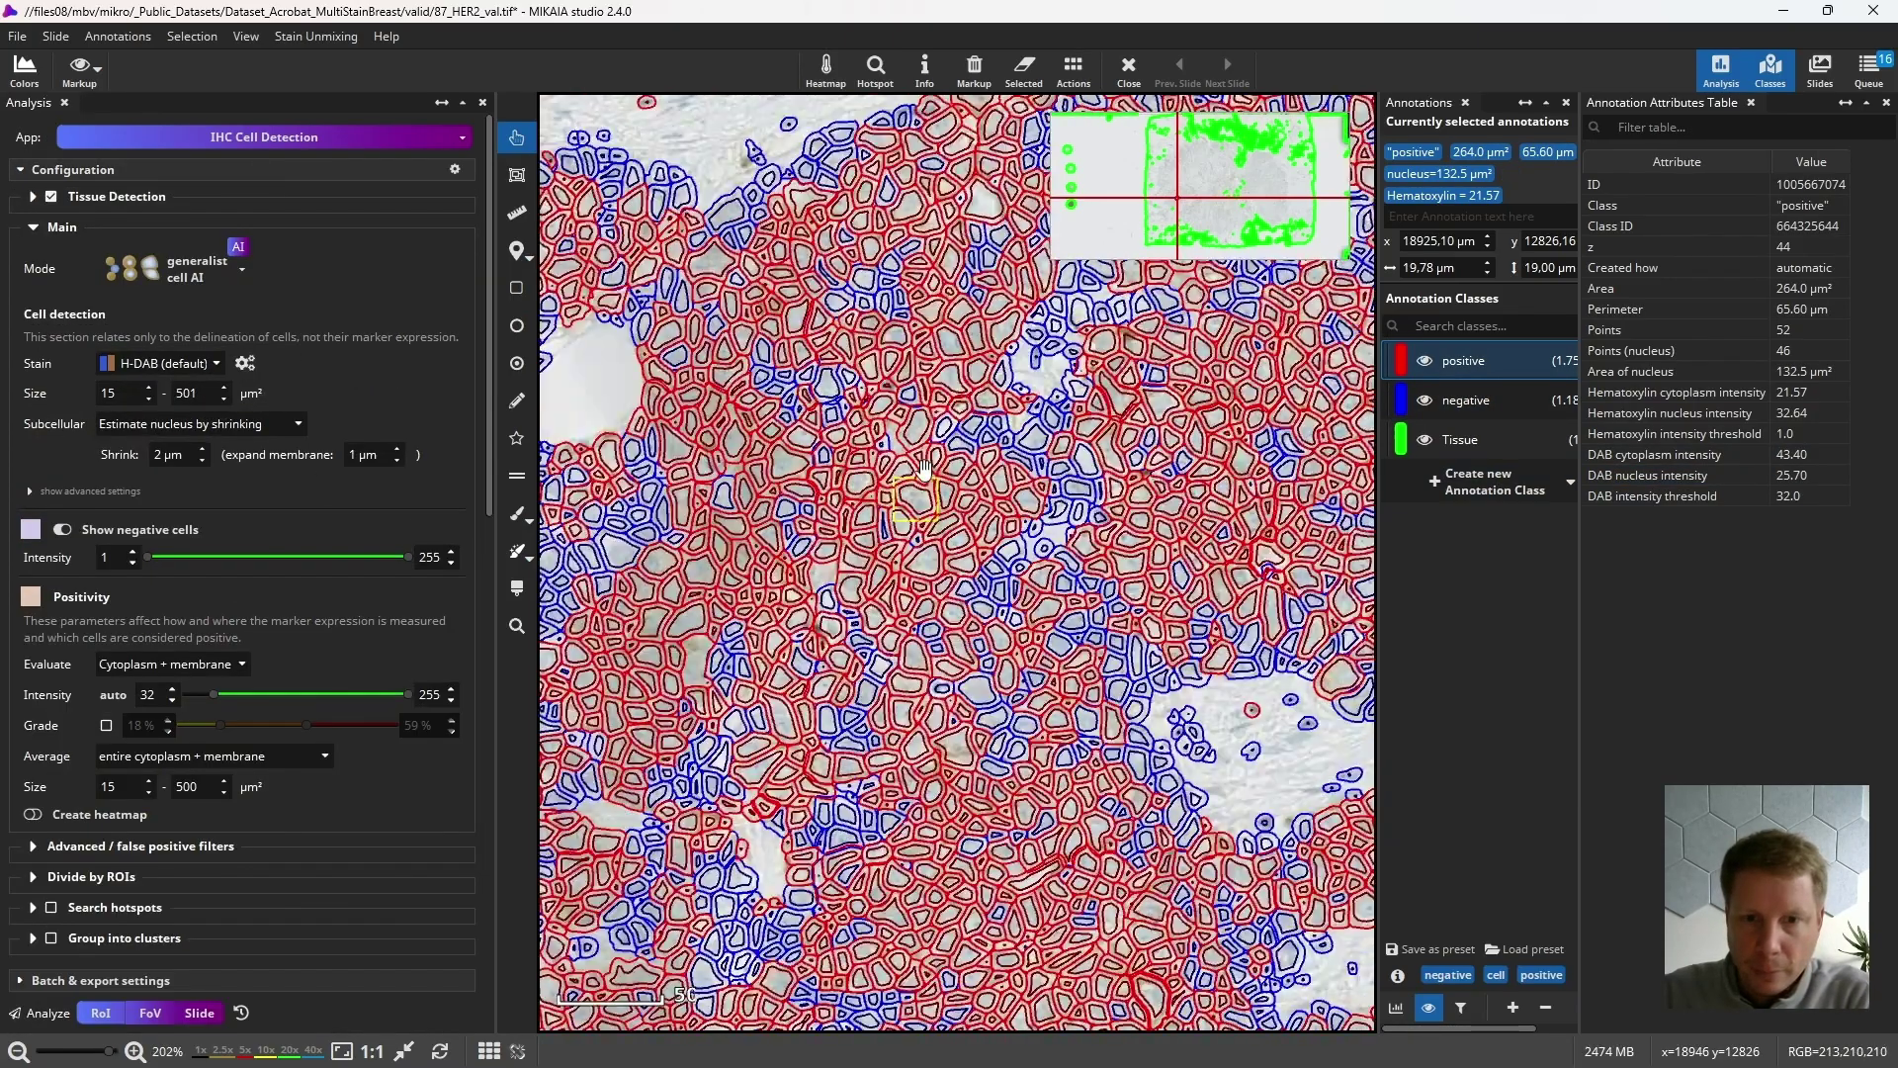
pyautogui.scroll(2, 925, 467)
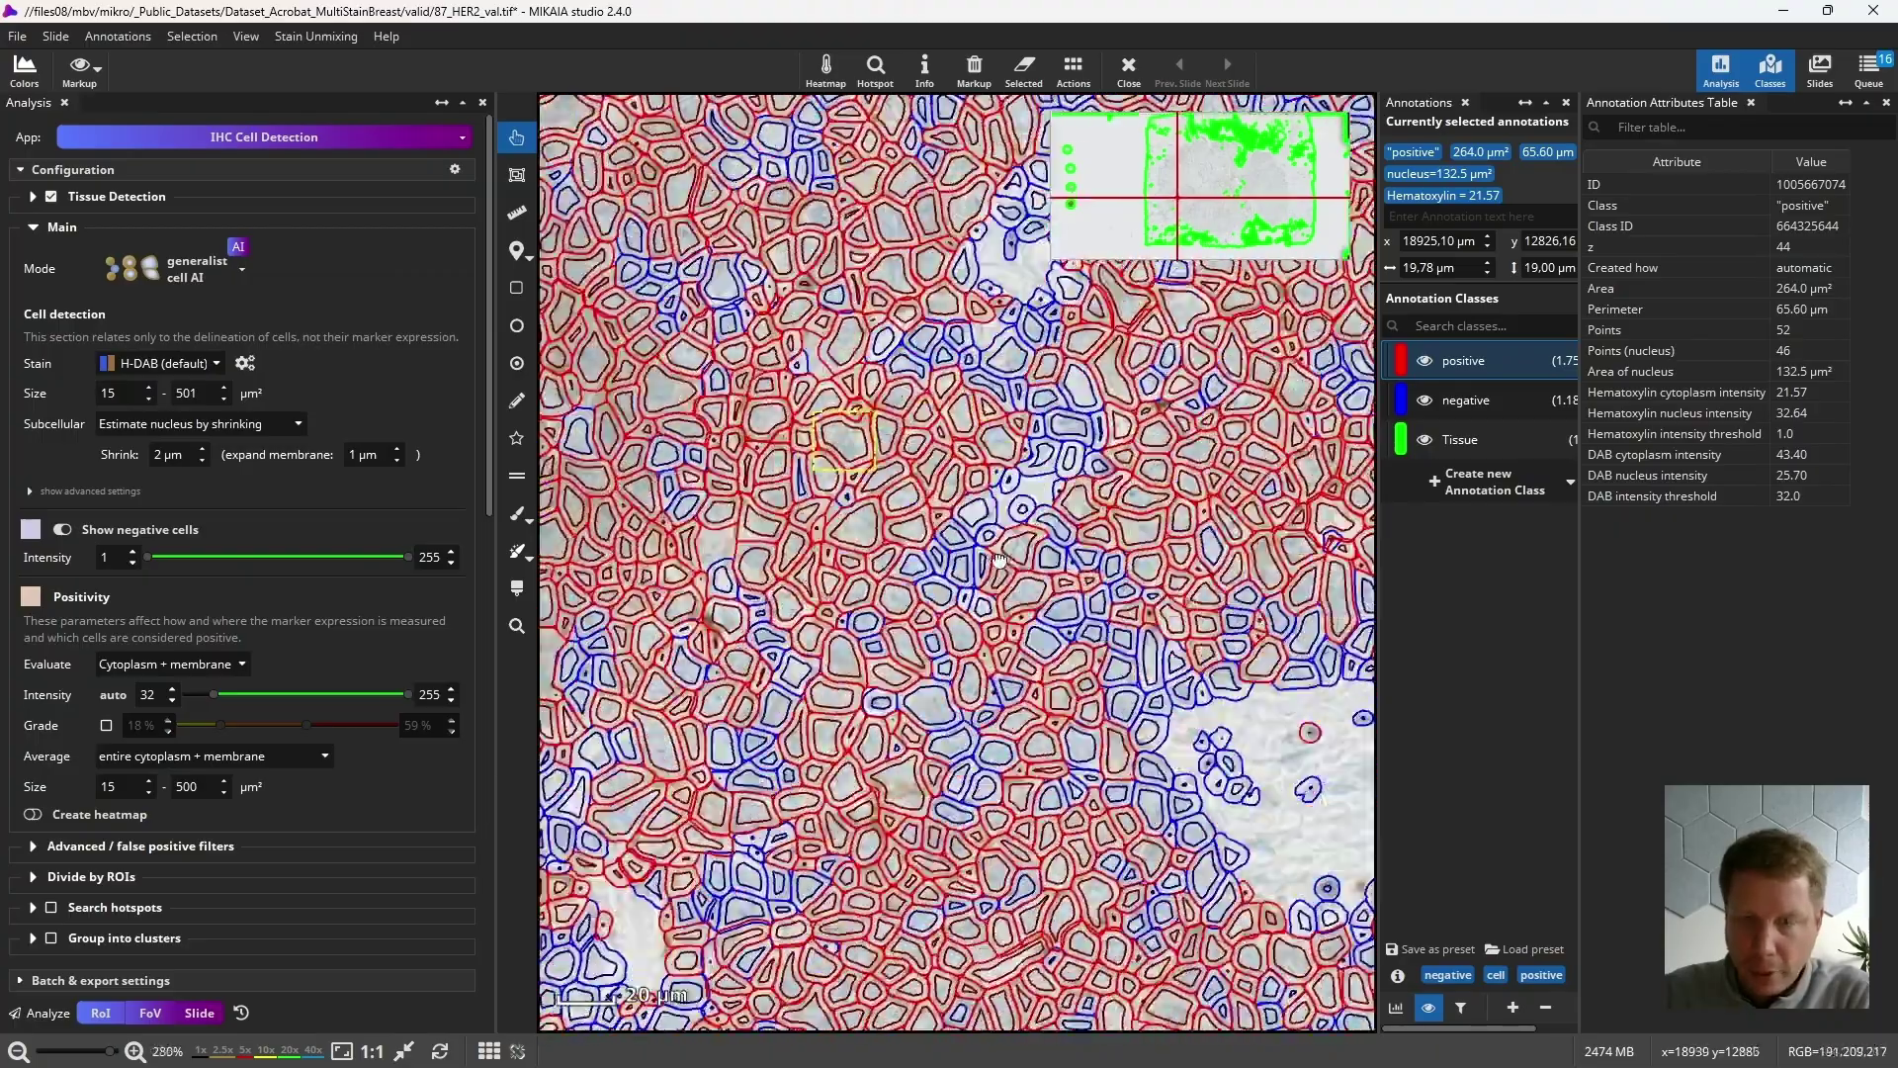
pyautogui.scroll(-2, 999, 561)
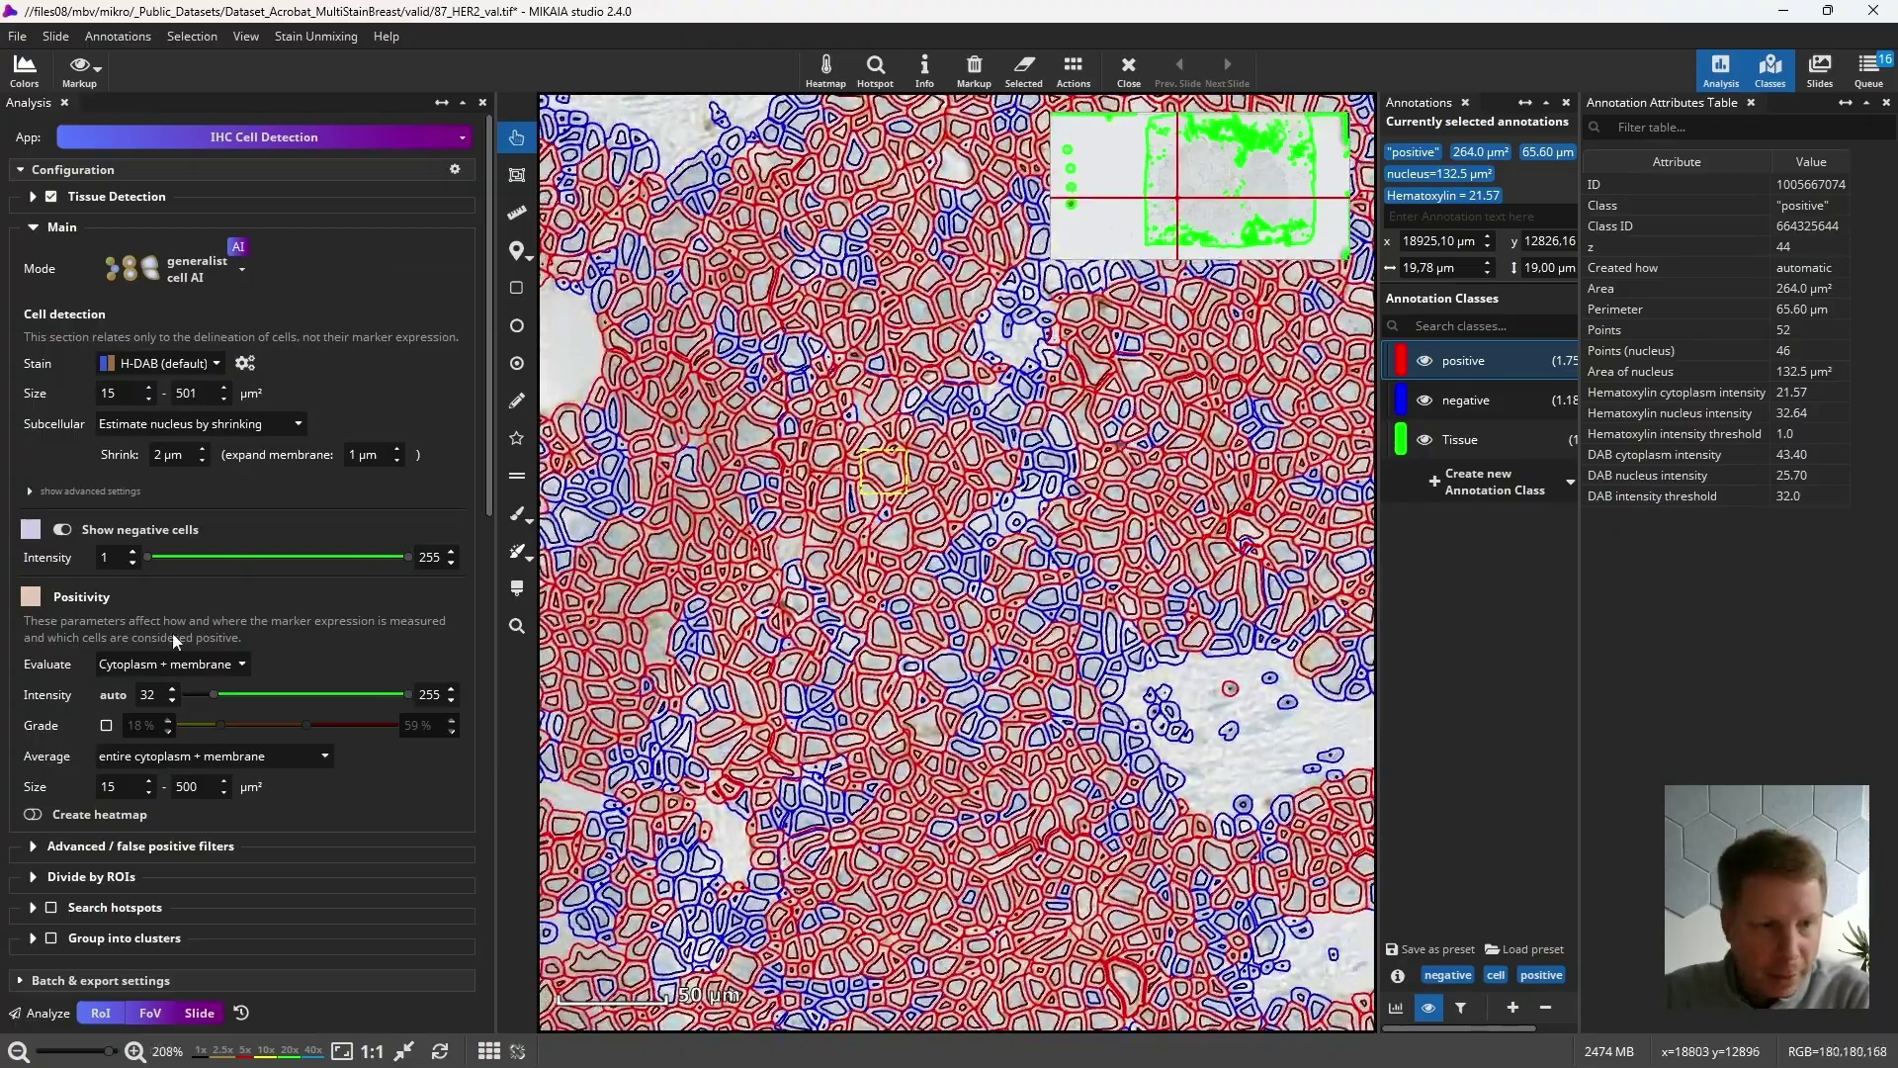
pyautogui.scroll(-1, 385, 577)
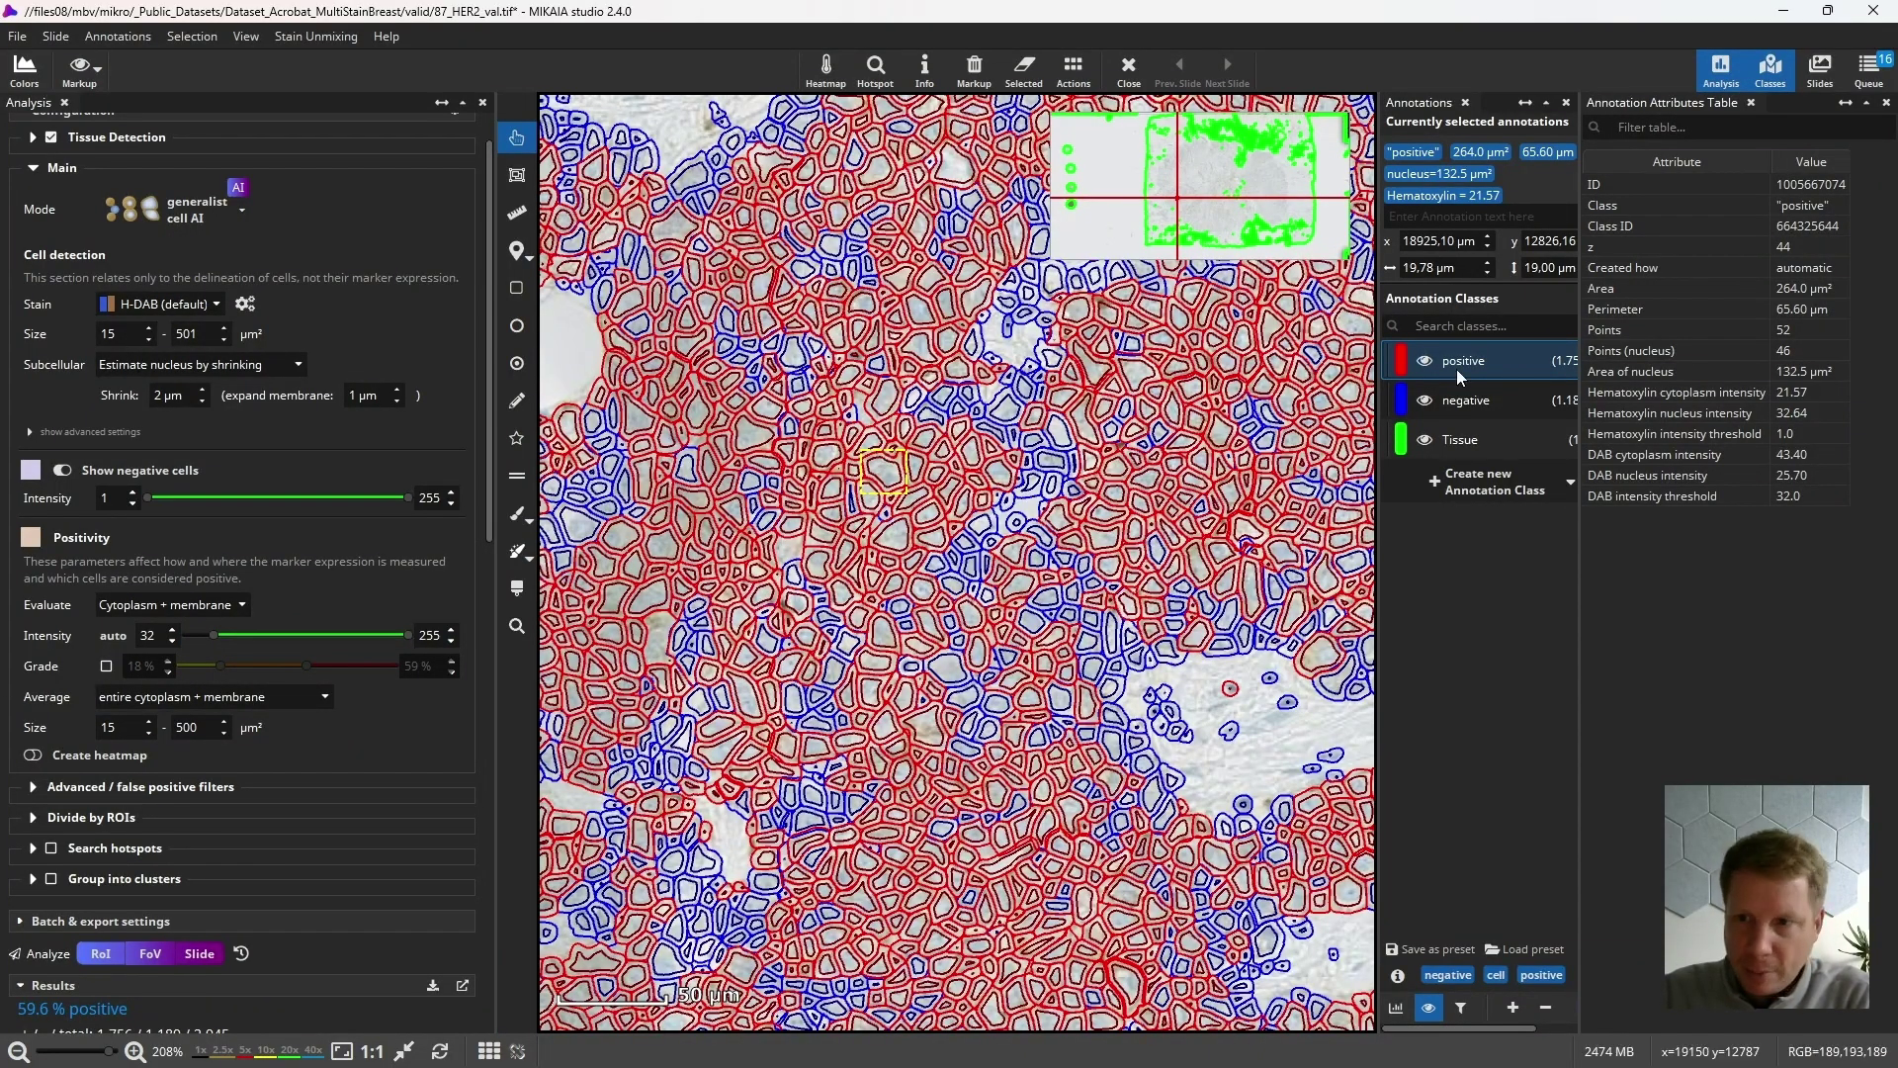
# Close the annotation attributes table and widen the annotations panel to show the full class list.
pyautogui.click(1887, 101)
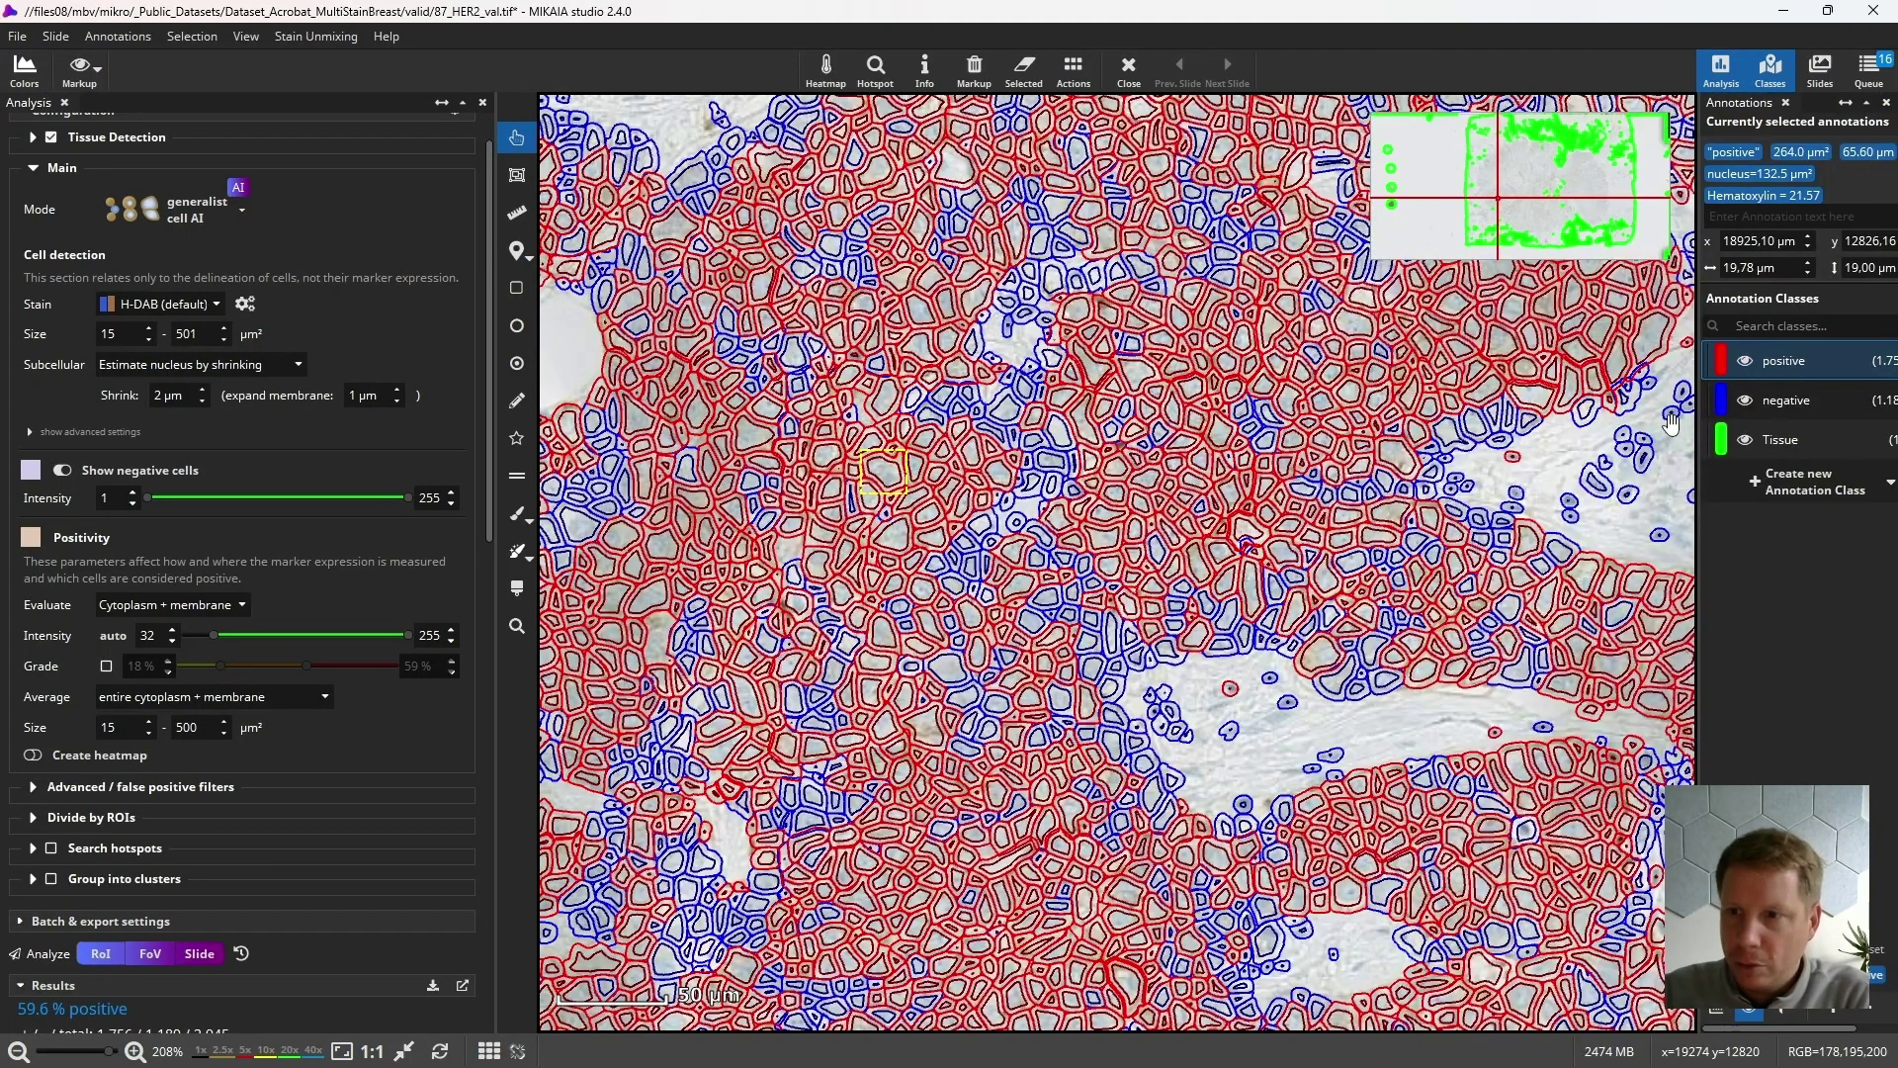
pyautogui.moveTo(1675, 403); pyautogui.dragTo(1480, 403)
pyautogui.click(1577, 407)
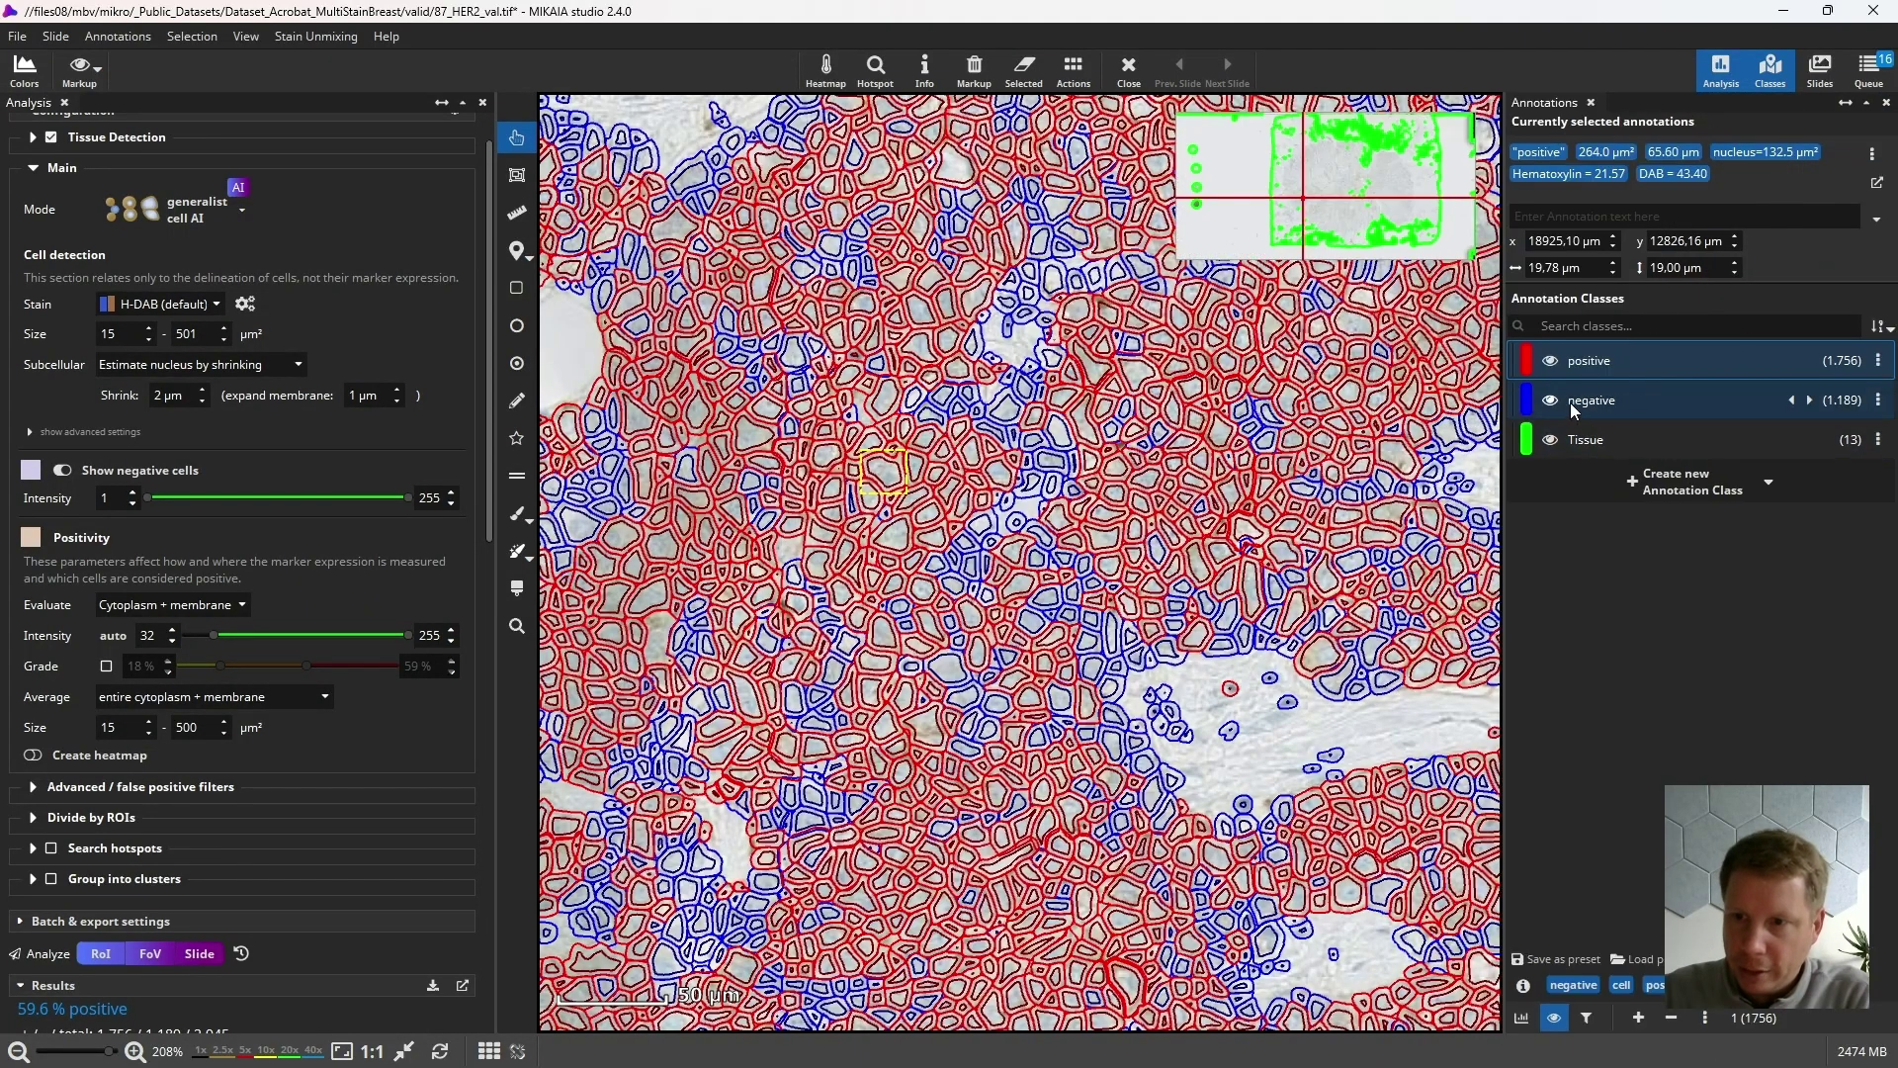
pyautogui.click(1592, 374)
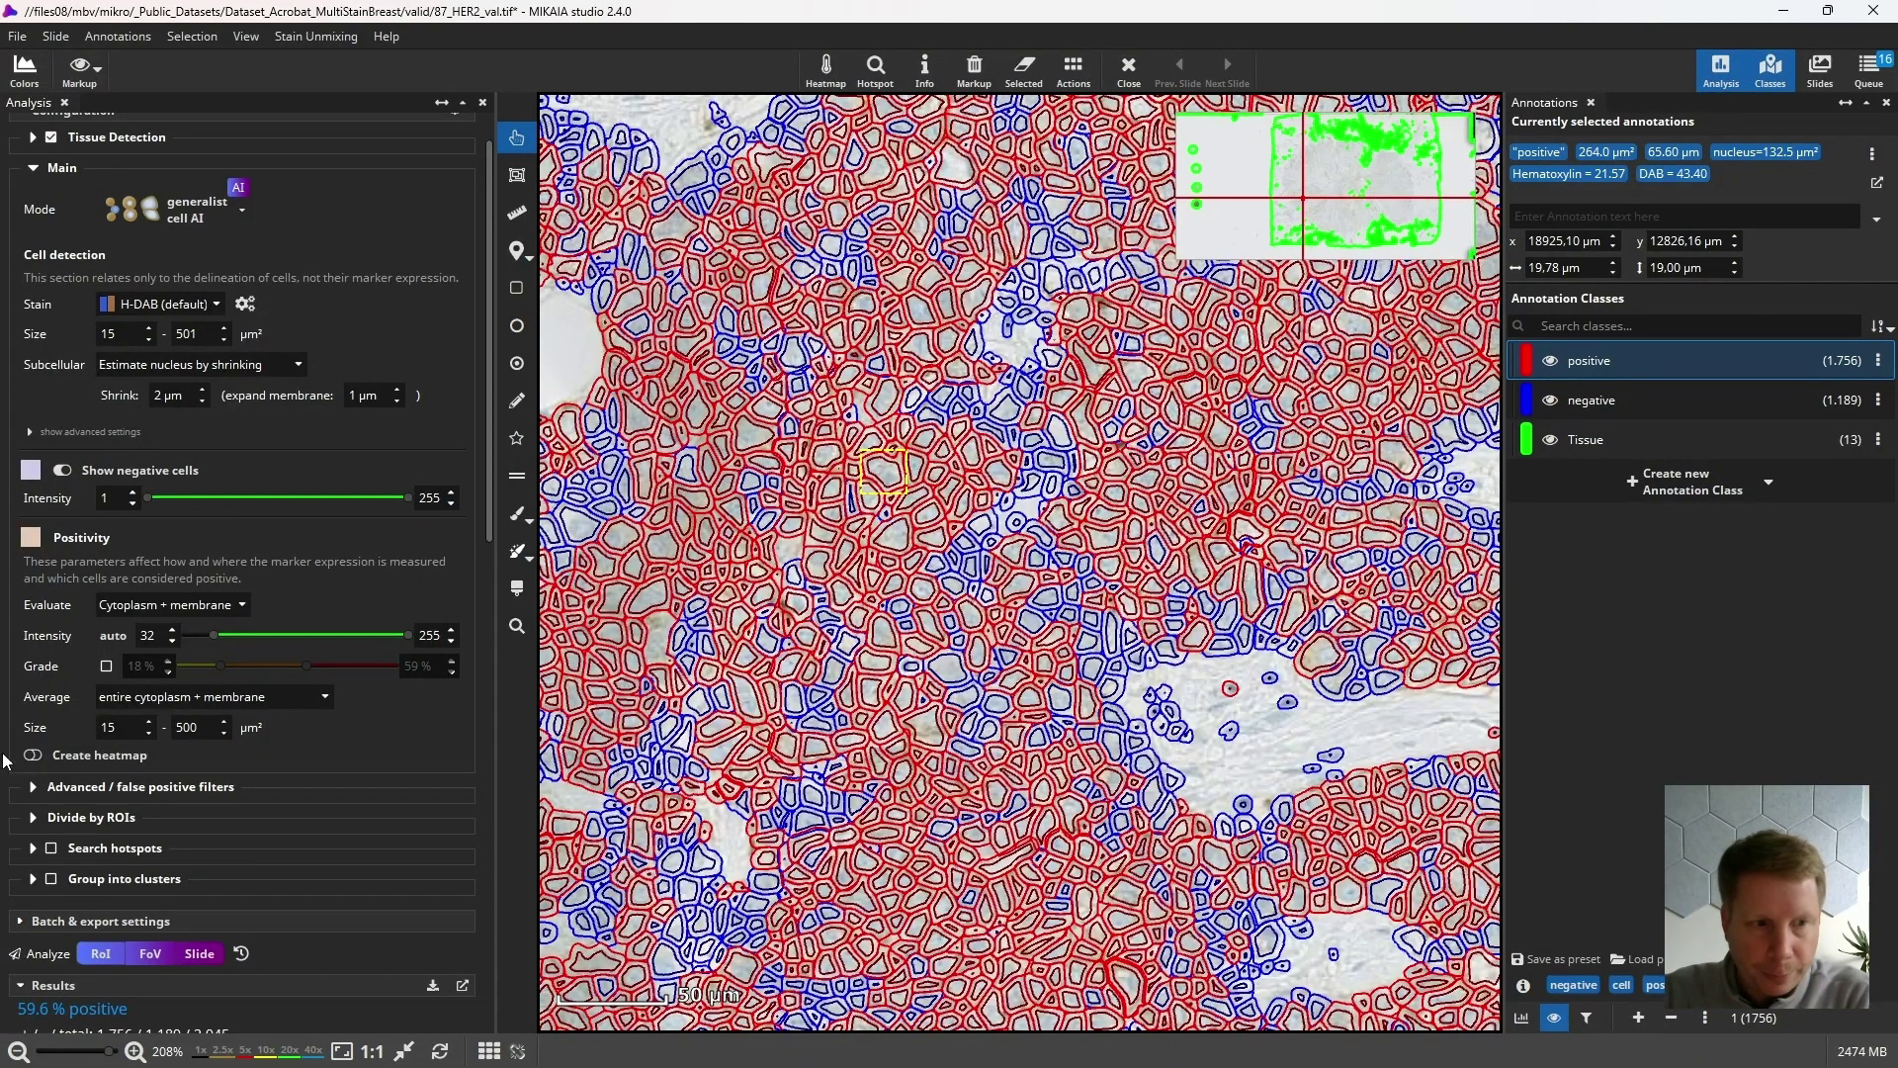
# Enable positivity grading with grade limits of 0% and 43%, and set the minimum positive intensity to 27.
pyautogui.click(108, 667)
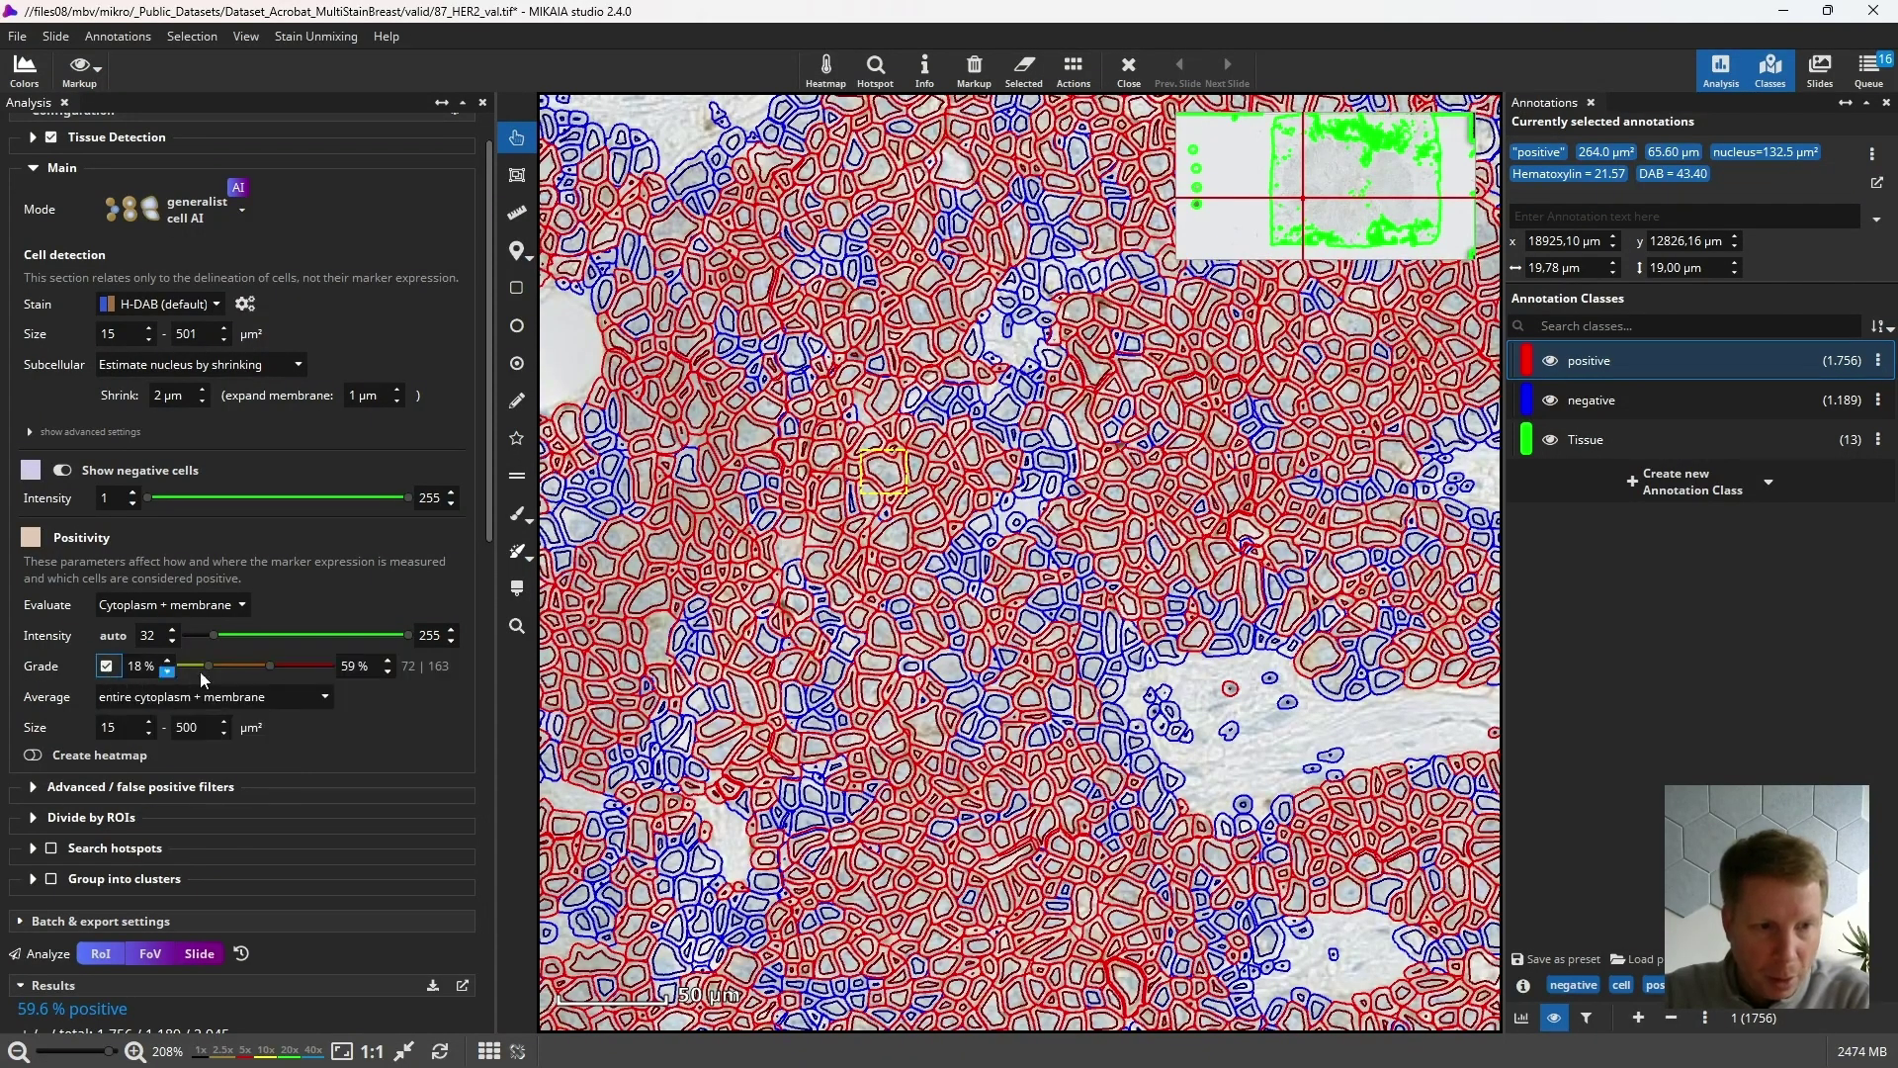
pyautogui.moveTo(212, 669); pyautogui.dragTo(245, 667)
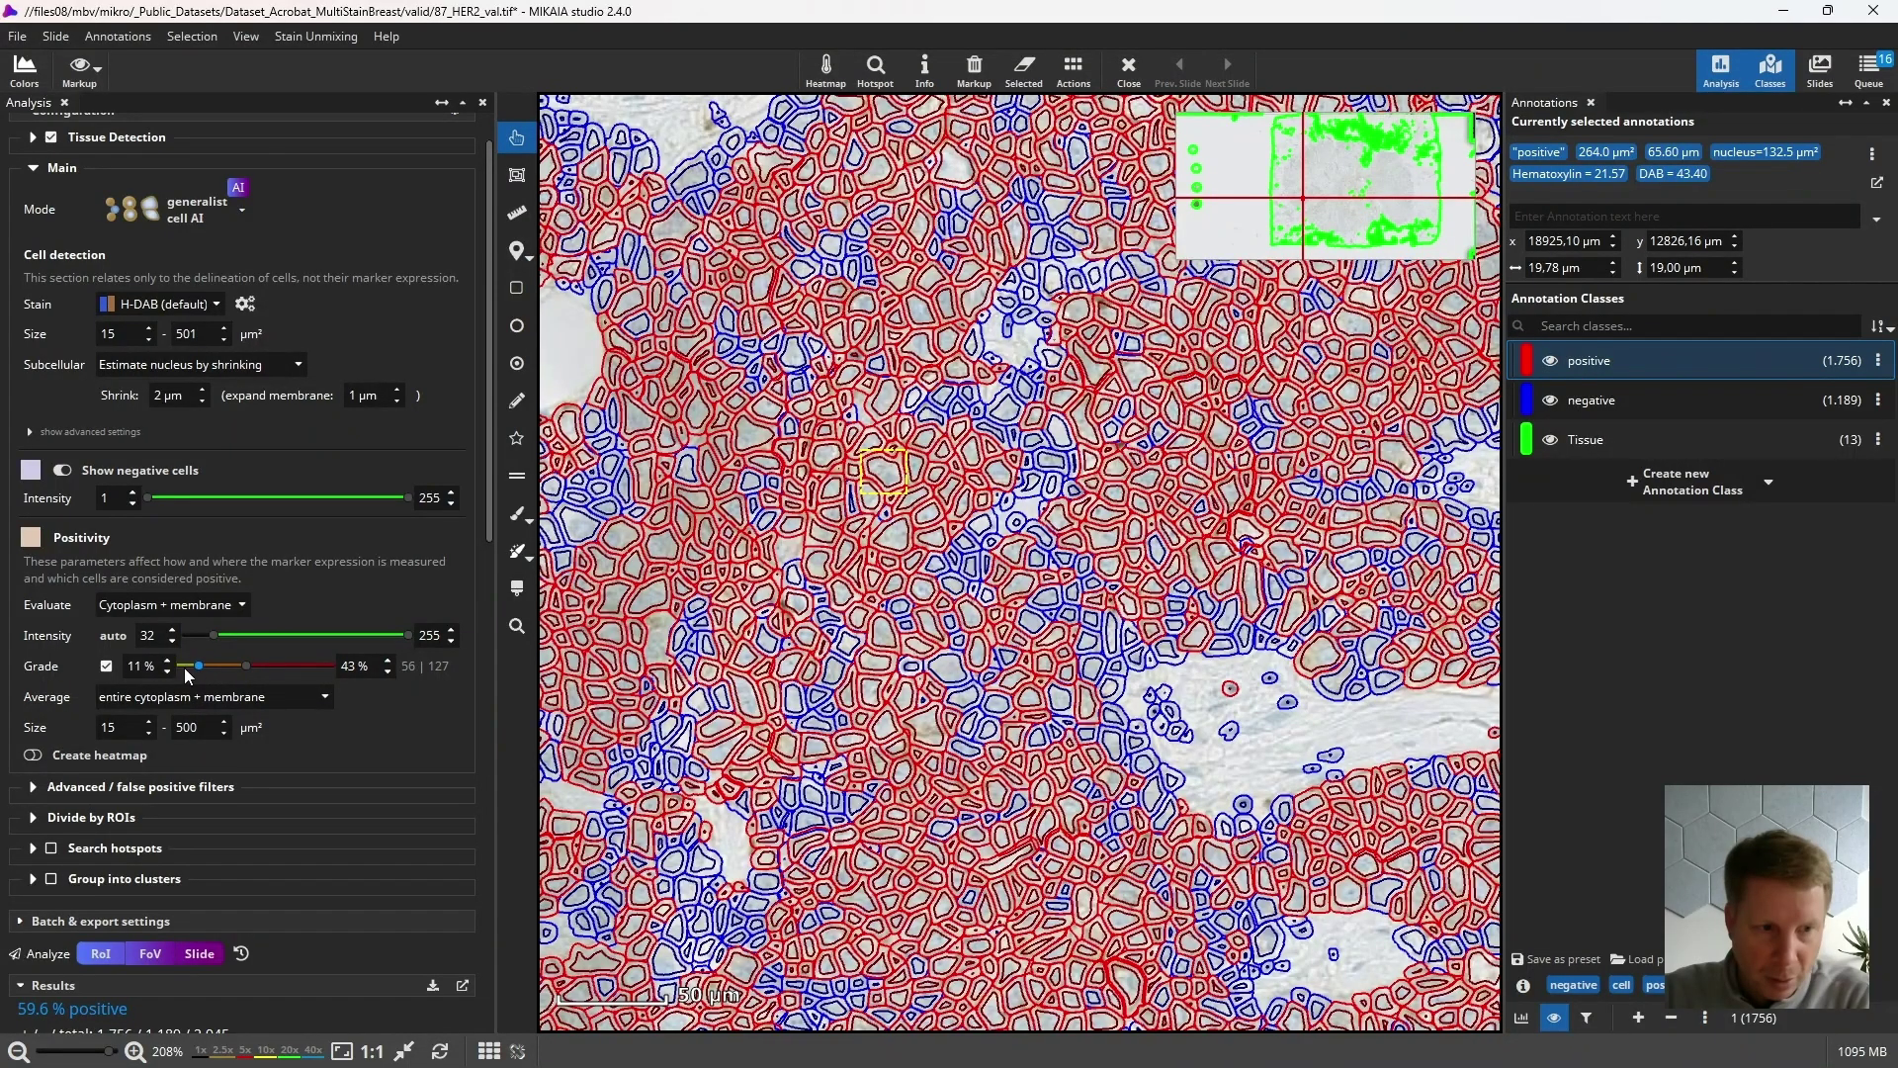
pyautogui.moveTo(206, 665); pyautogui.dragTo(181, 665)
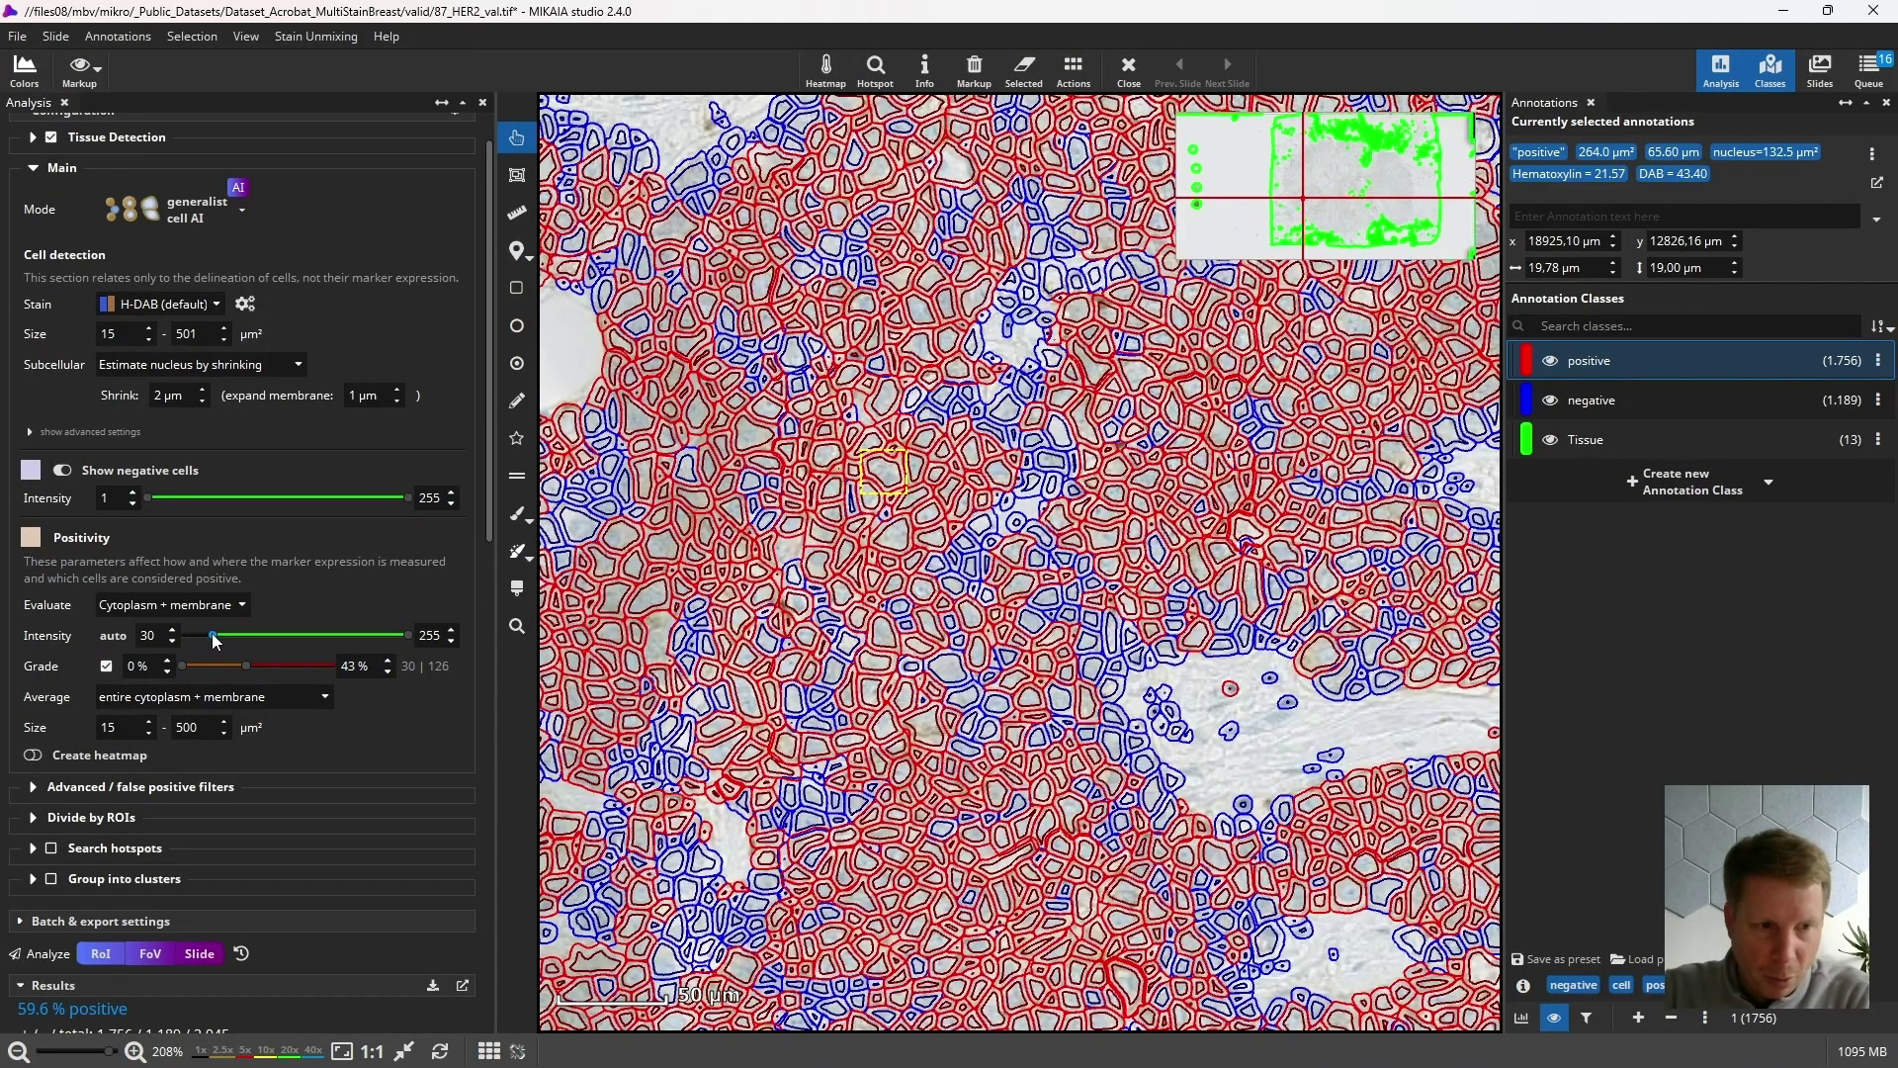
pyautogui.moveTo(213, 637); pyautogui.dragTo(216, 637)
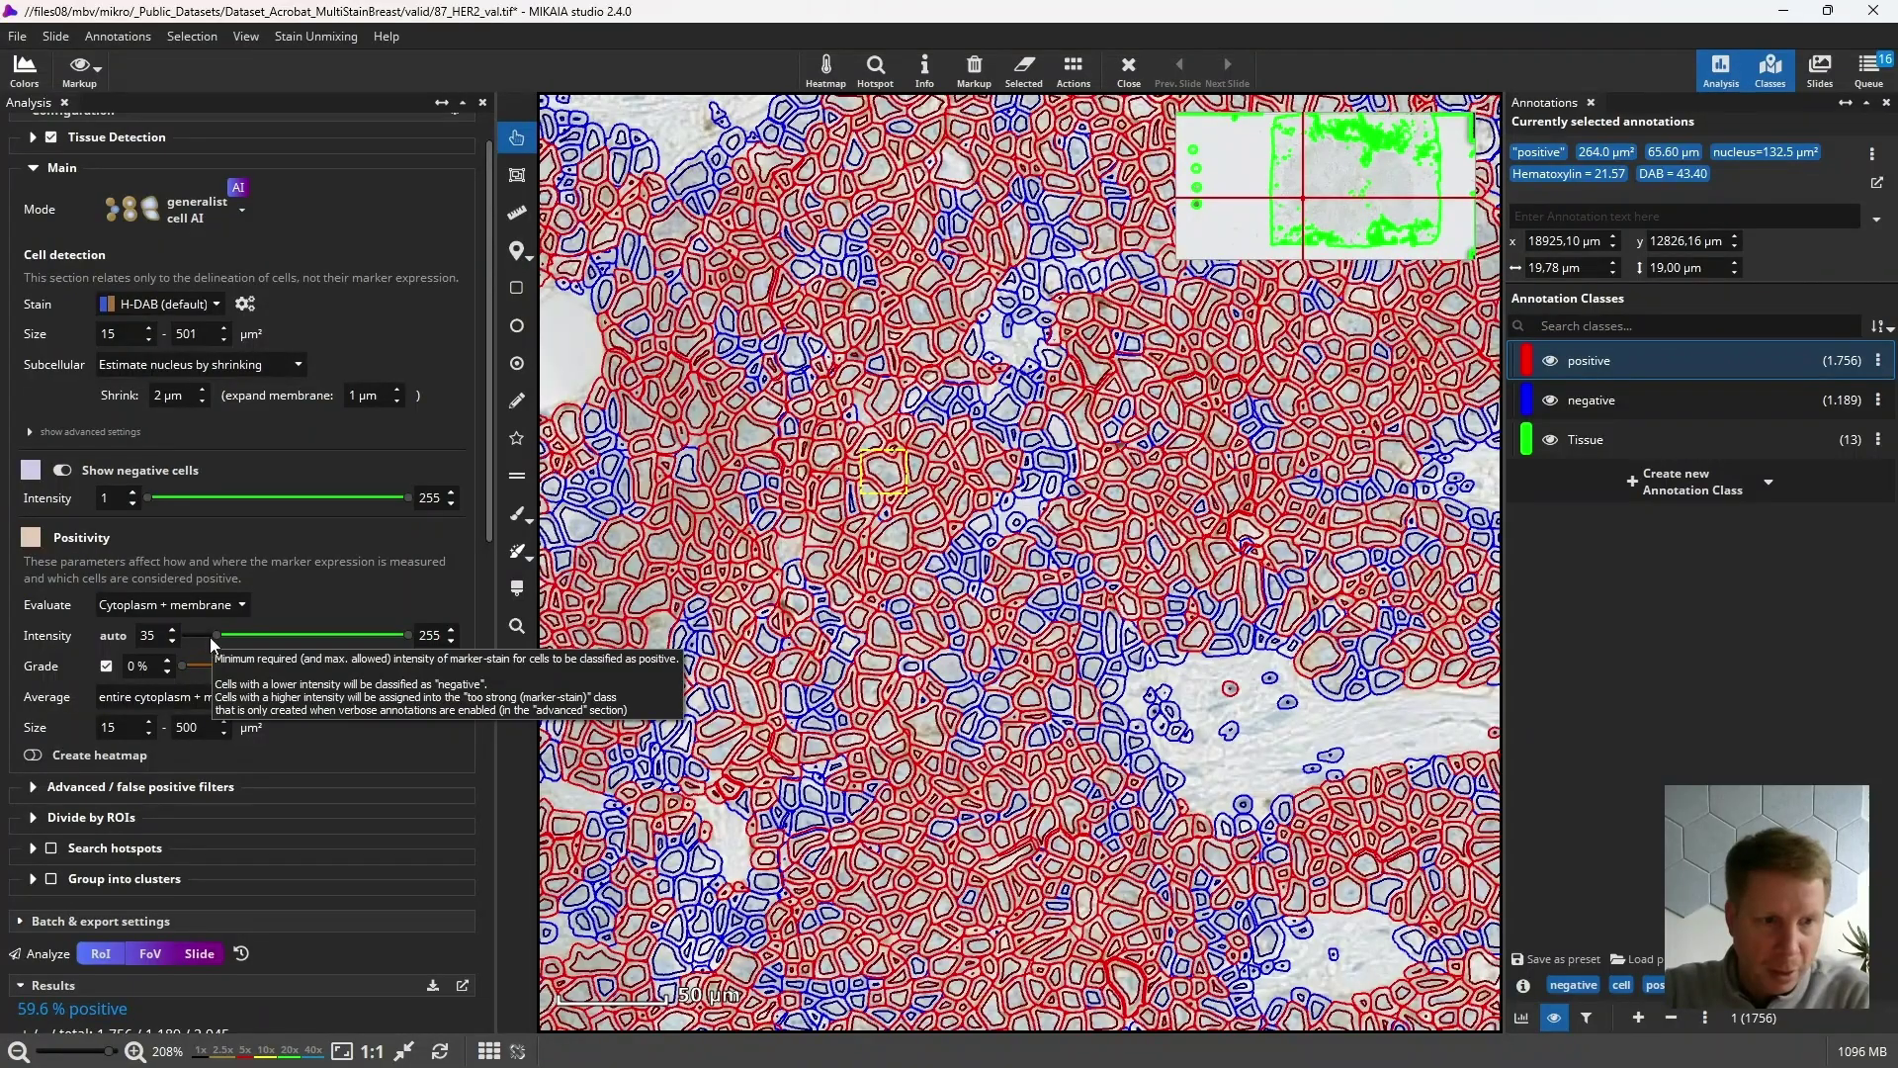
pyautogui.scroll(10, 215, 635)
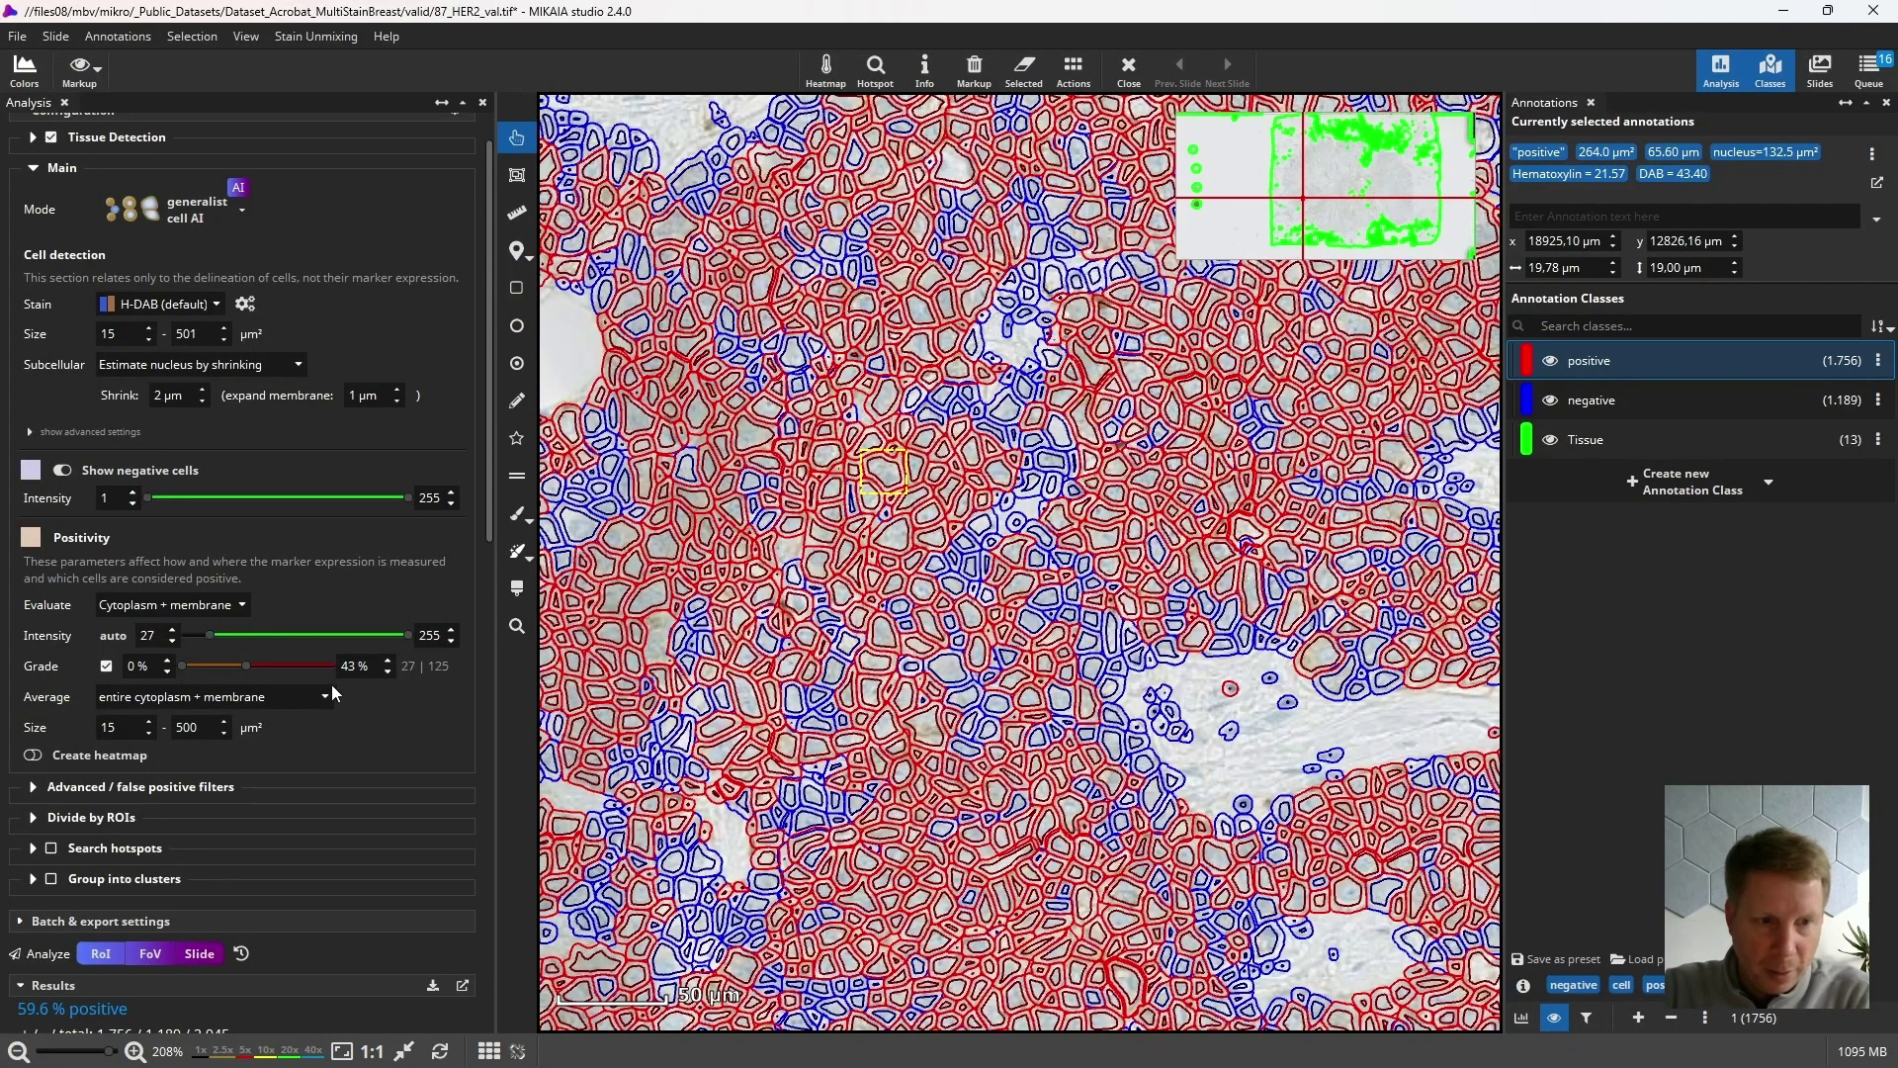
# Set the positivity grade limits to 22% and 64% and rerun the cell analysis on the same region.
pyautogui.moveTo(184, 664); pyautogui.dragTo(215, 665)
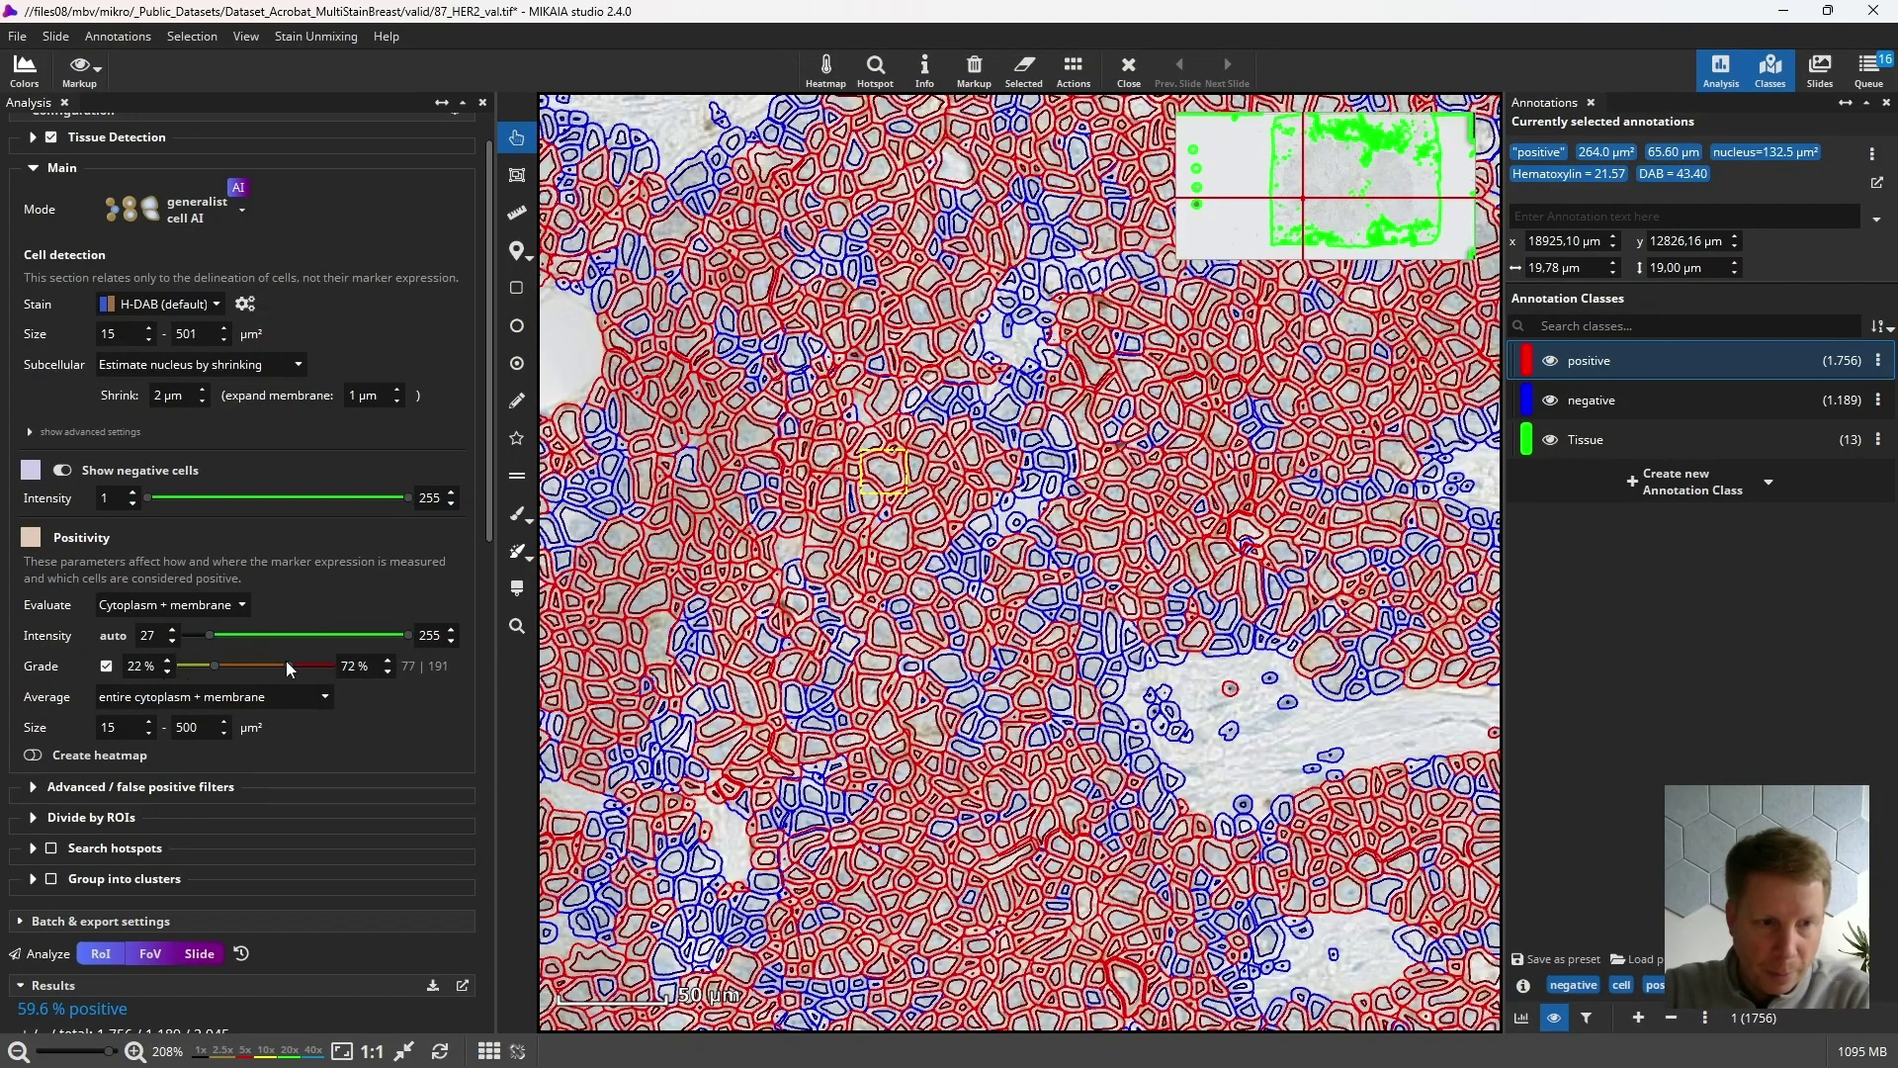
pyautogui.moveTo(287, 664); pyautogui.dragTo(275, 667)
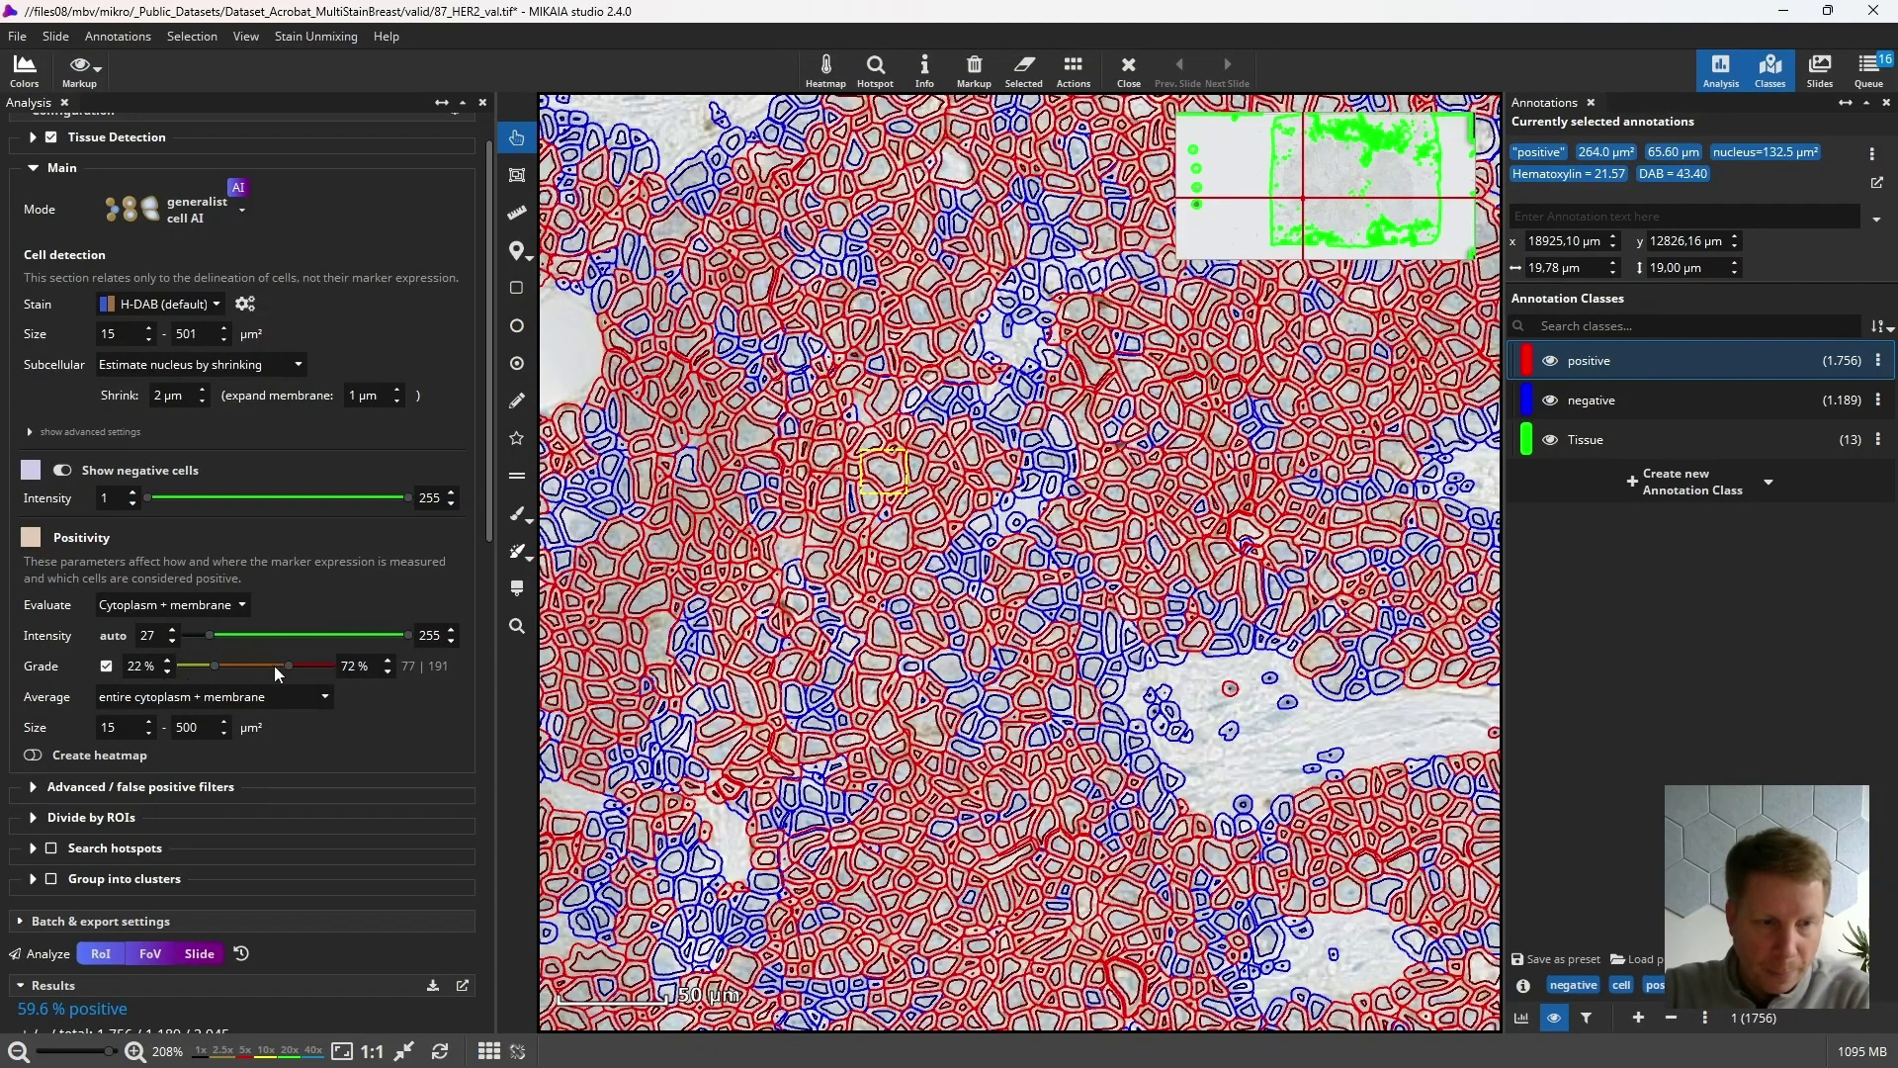
pyautogui.click(240, 953)
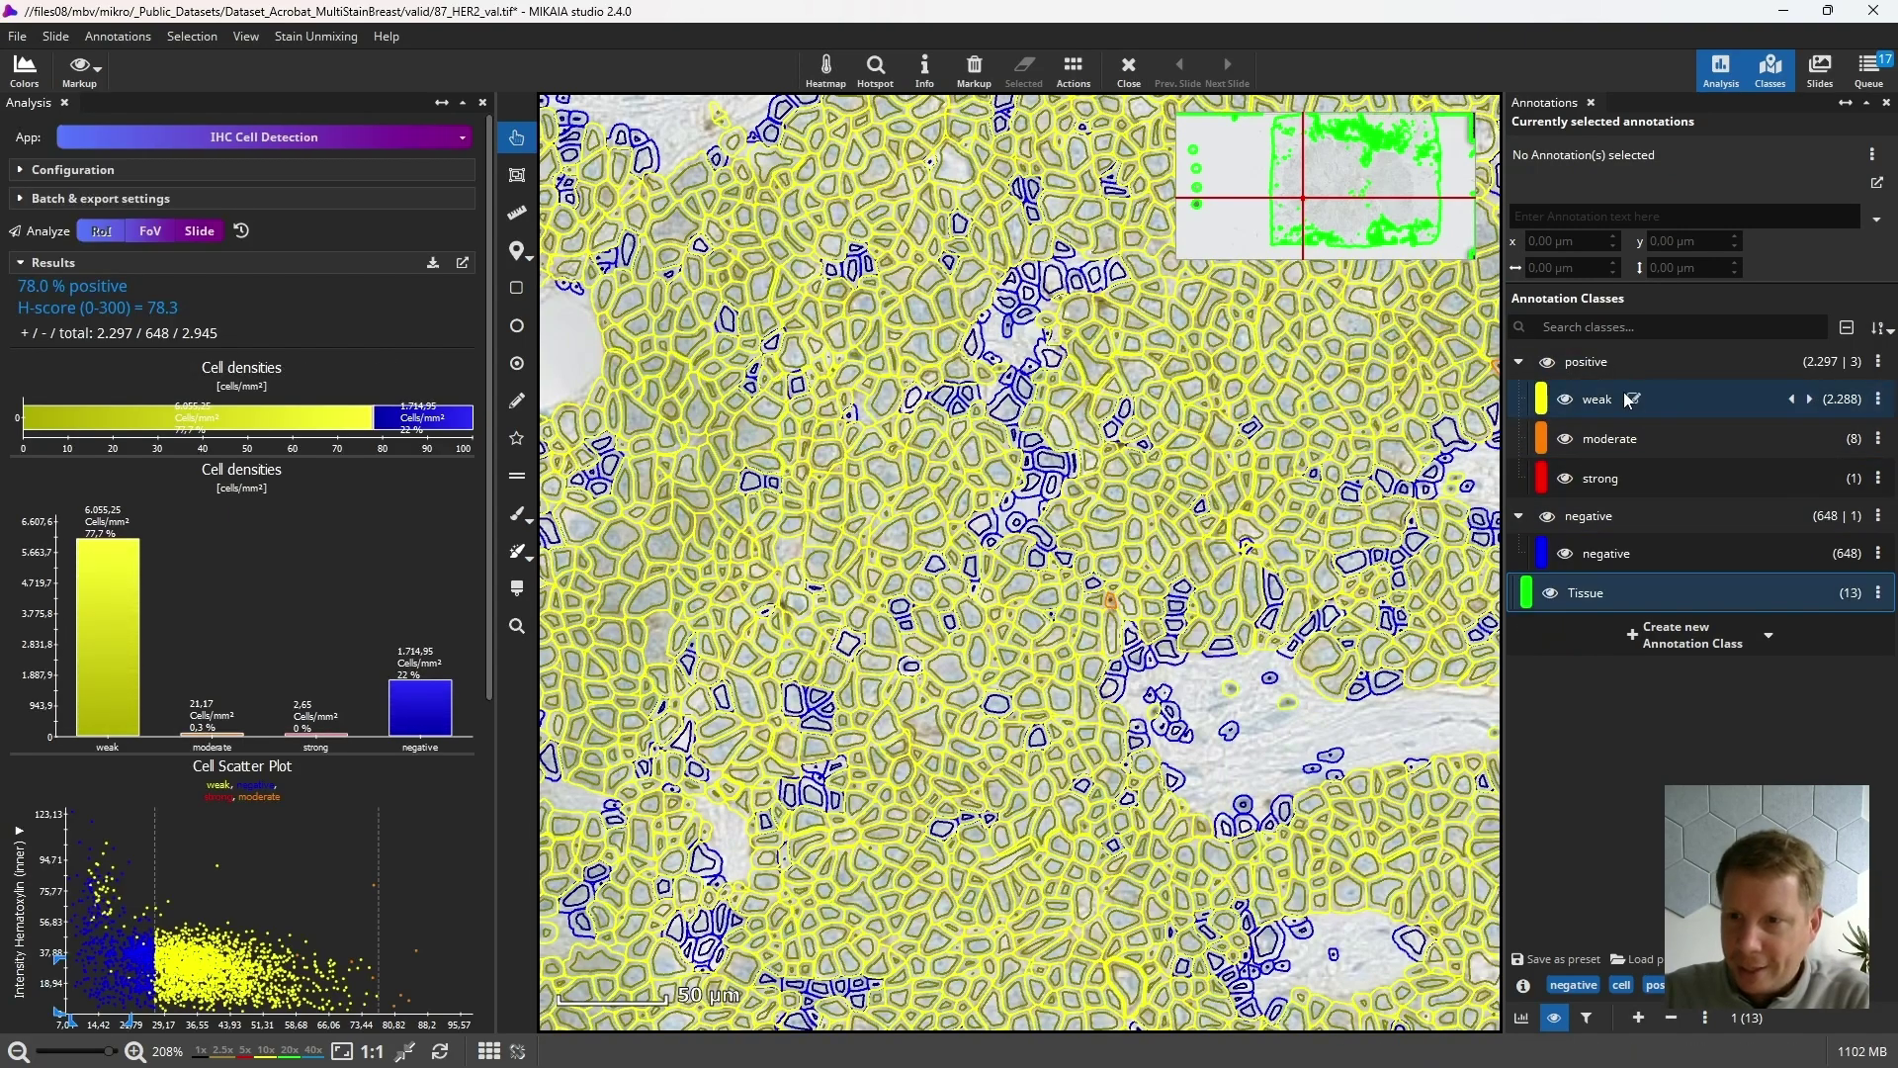
# Reopen the analysis configuration, lower the grade limits to 5% and 24%, and rerun the analysis on the same region.
pyautogui.click(430, 172)
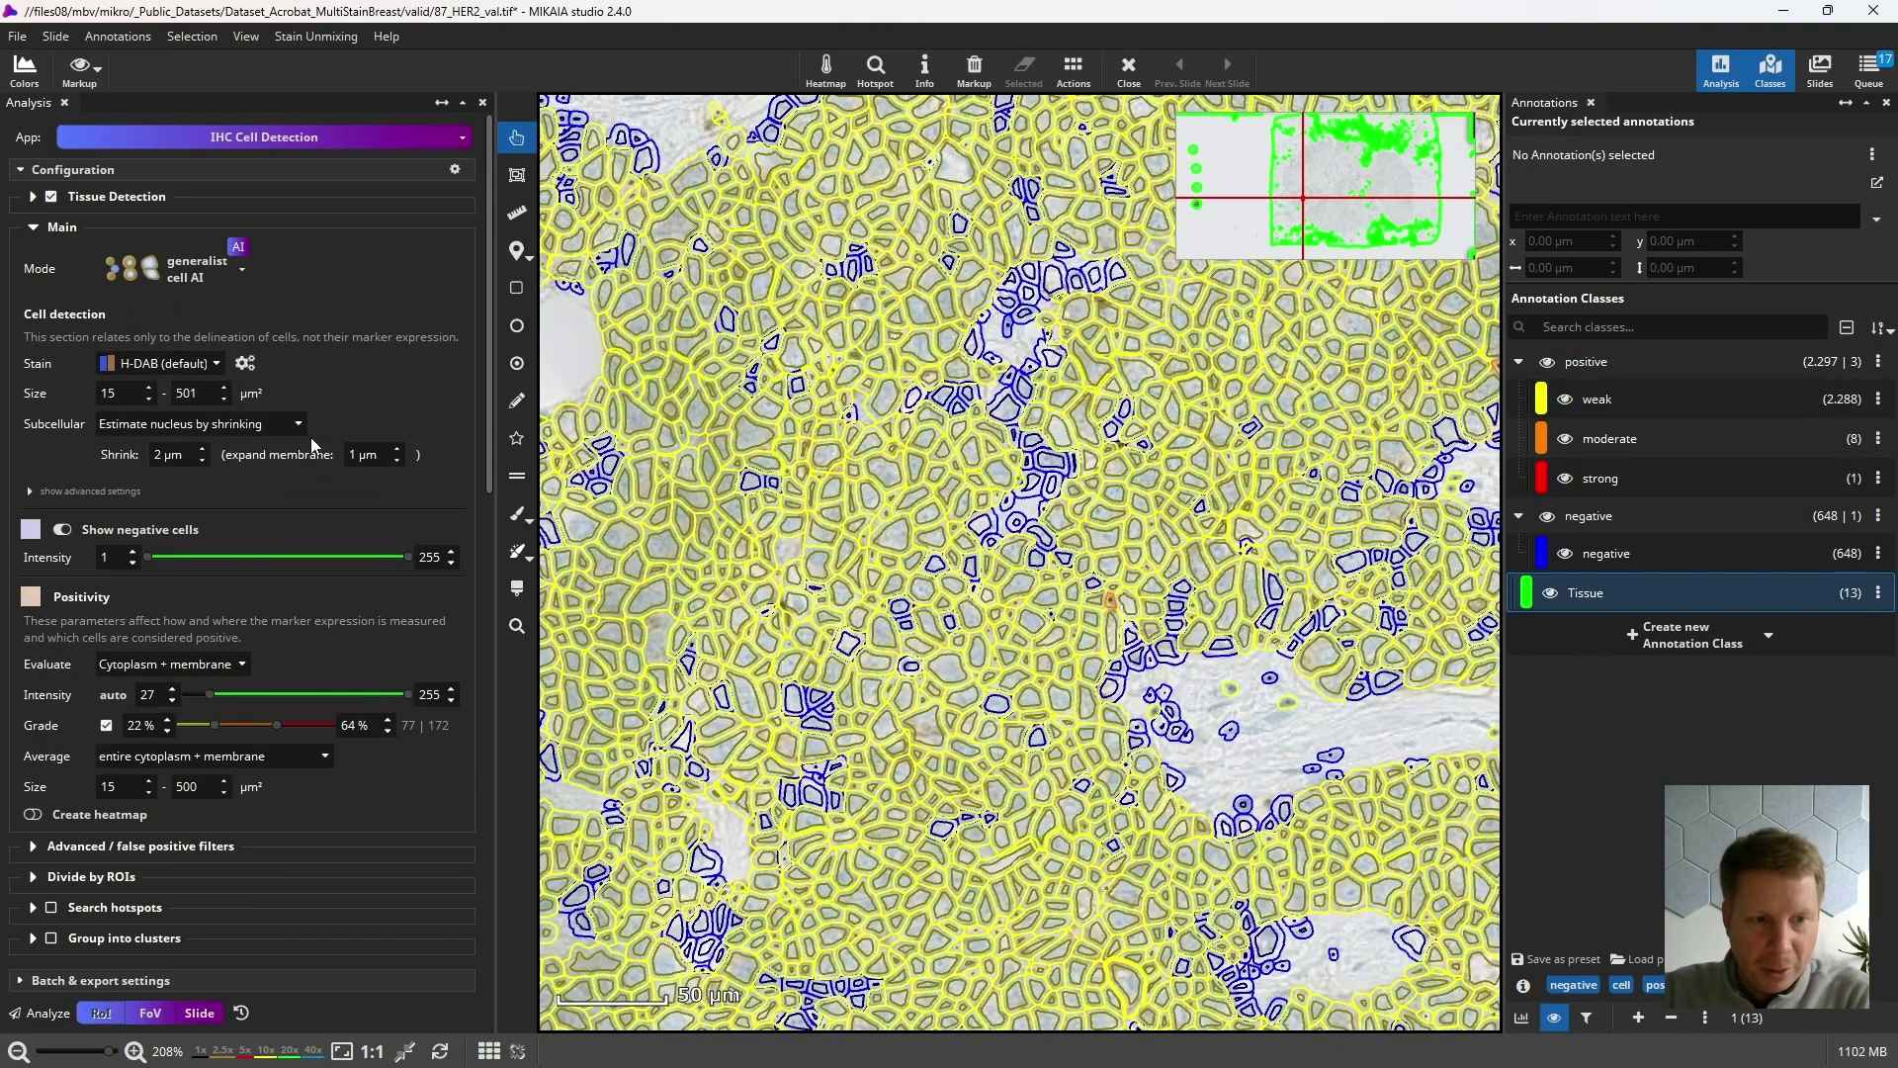
pyautogui.moveTo(210, 727)
pyautogui.mouseDown()
pyautogui.moveTo(192, 732)
pyautogui.moveTo(249, 727)
pyautogui.moveTo(218, 727)
pyautogui.mouseUp()
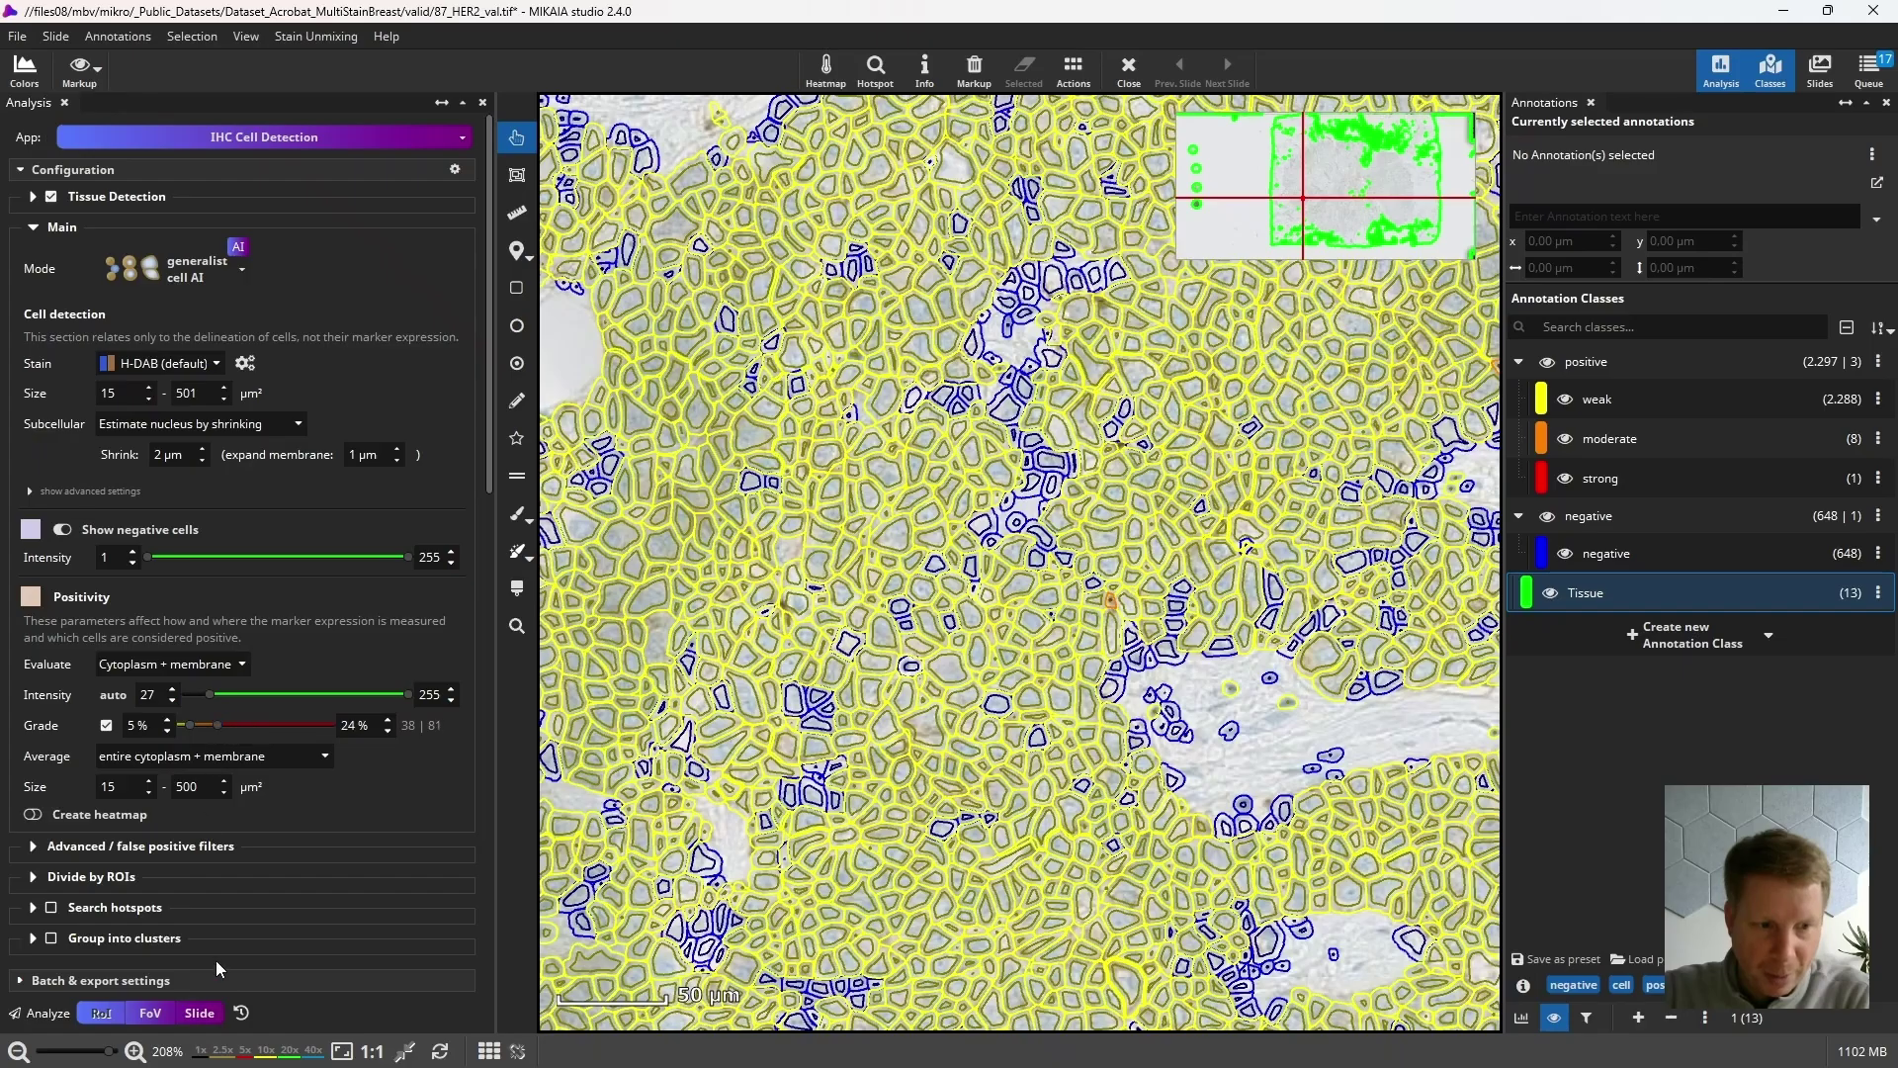
pyautogui.click(241, 1014)
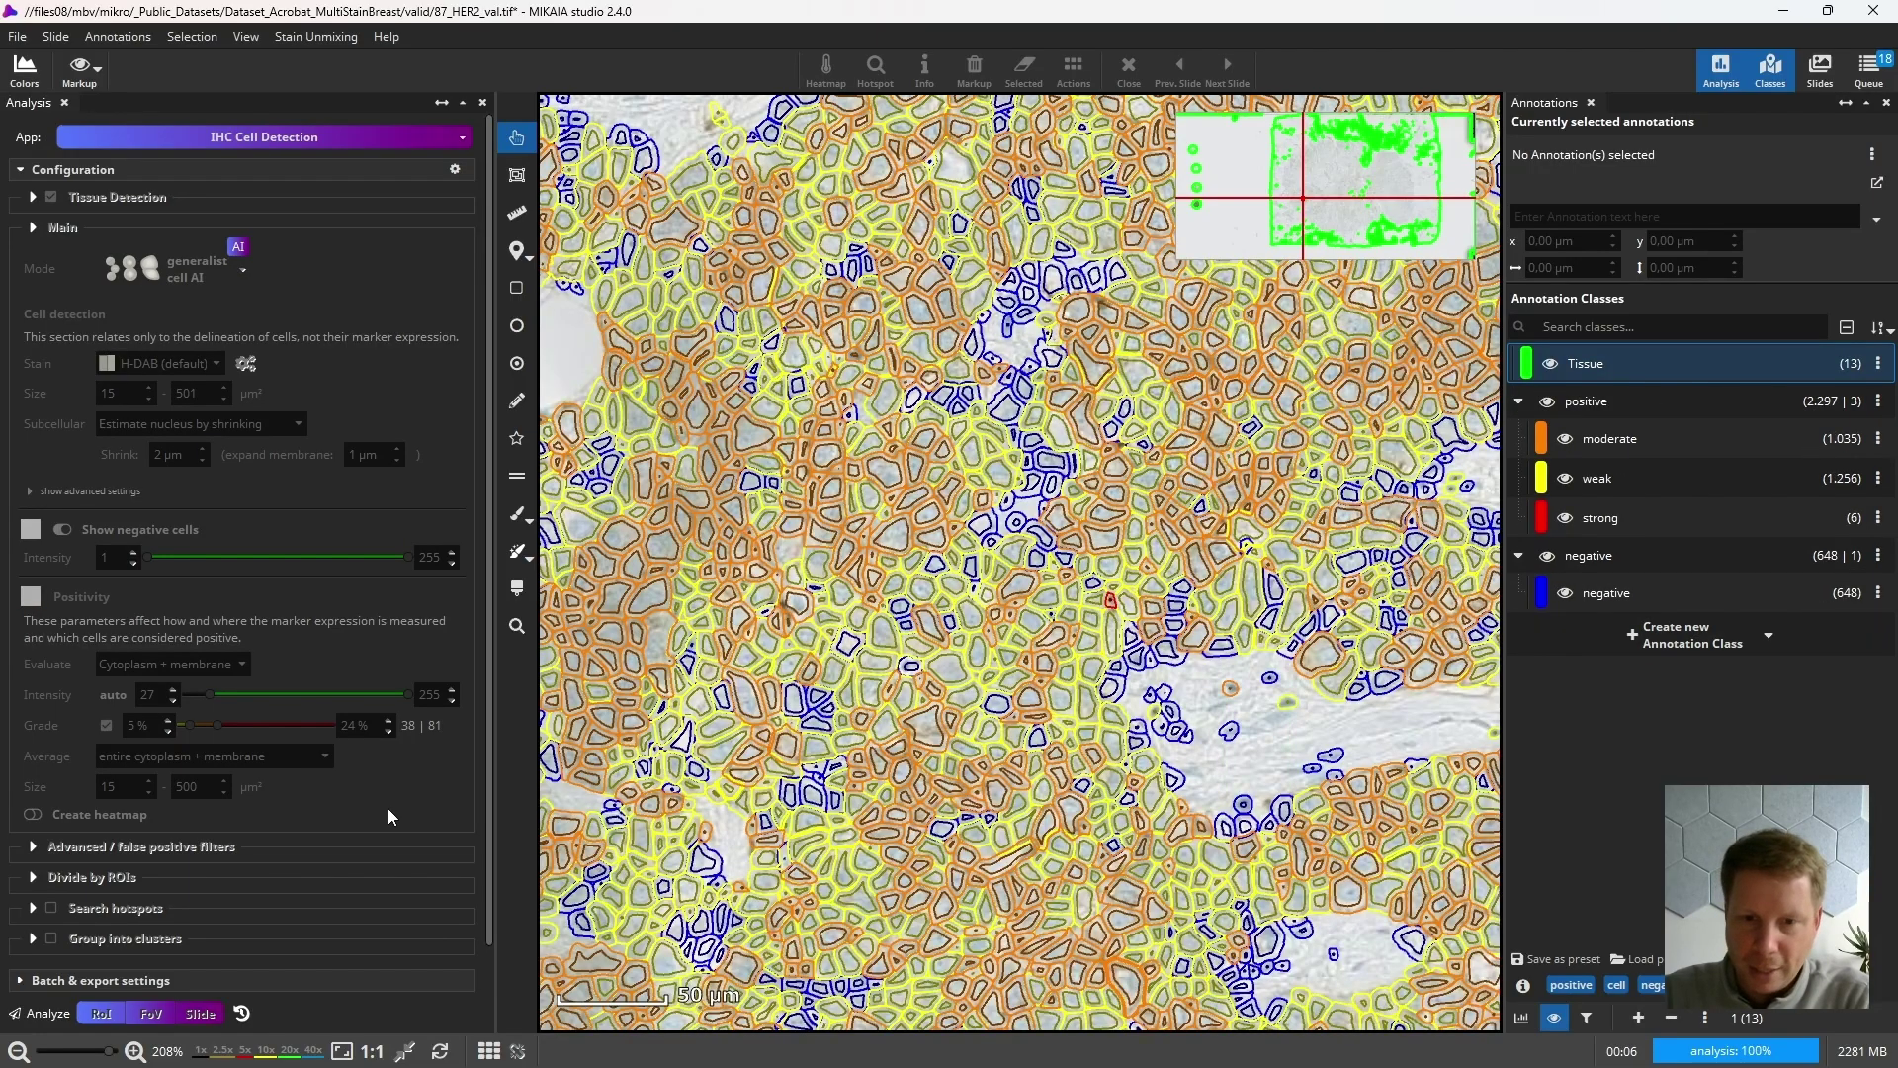
# Hide all cell annotations to inspect the raw stain, and show the positive and negative classes again for comparison.
pyautogui.click(1618, 986)
pyautogui.scroll(-6, 997, 601)
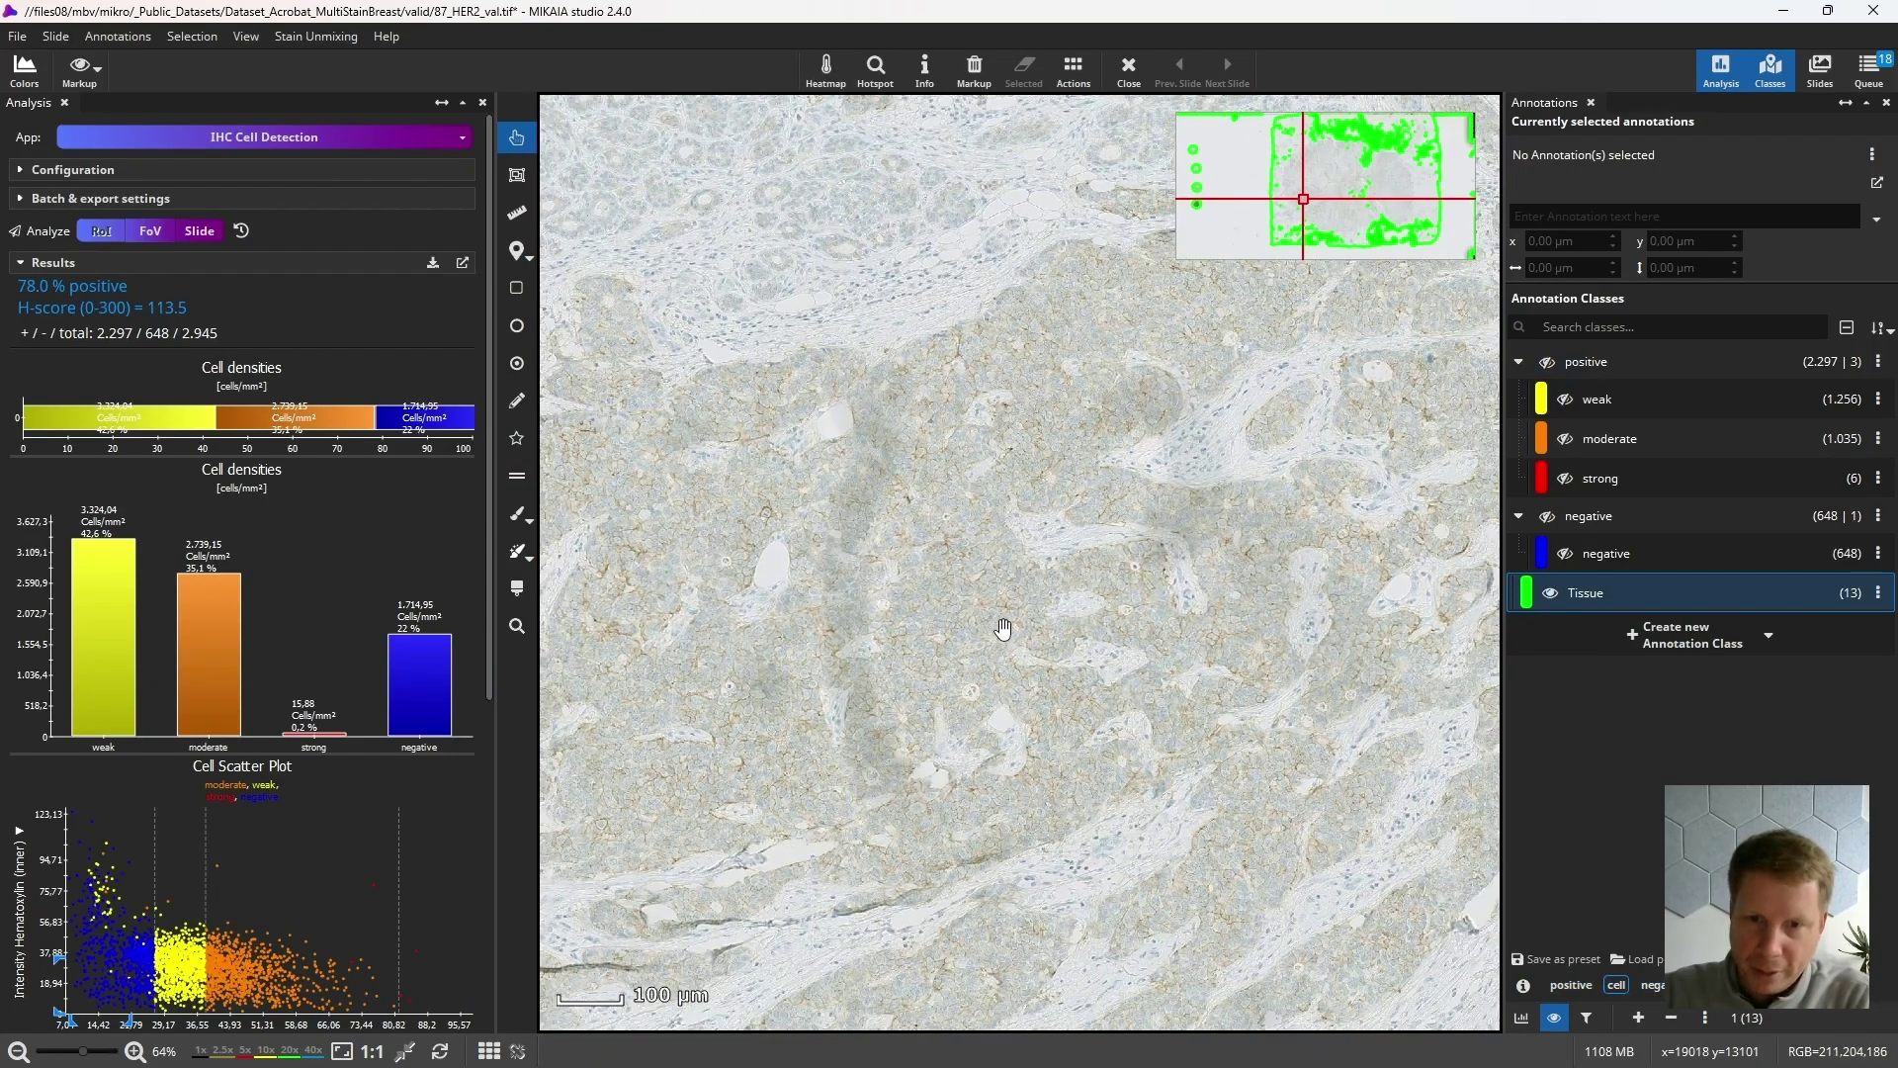
pyautogui.scroll(6, 997, 601)
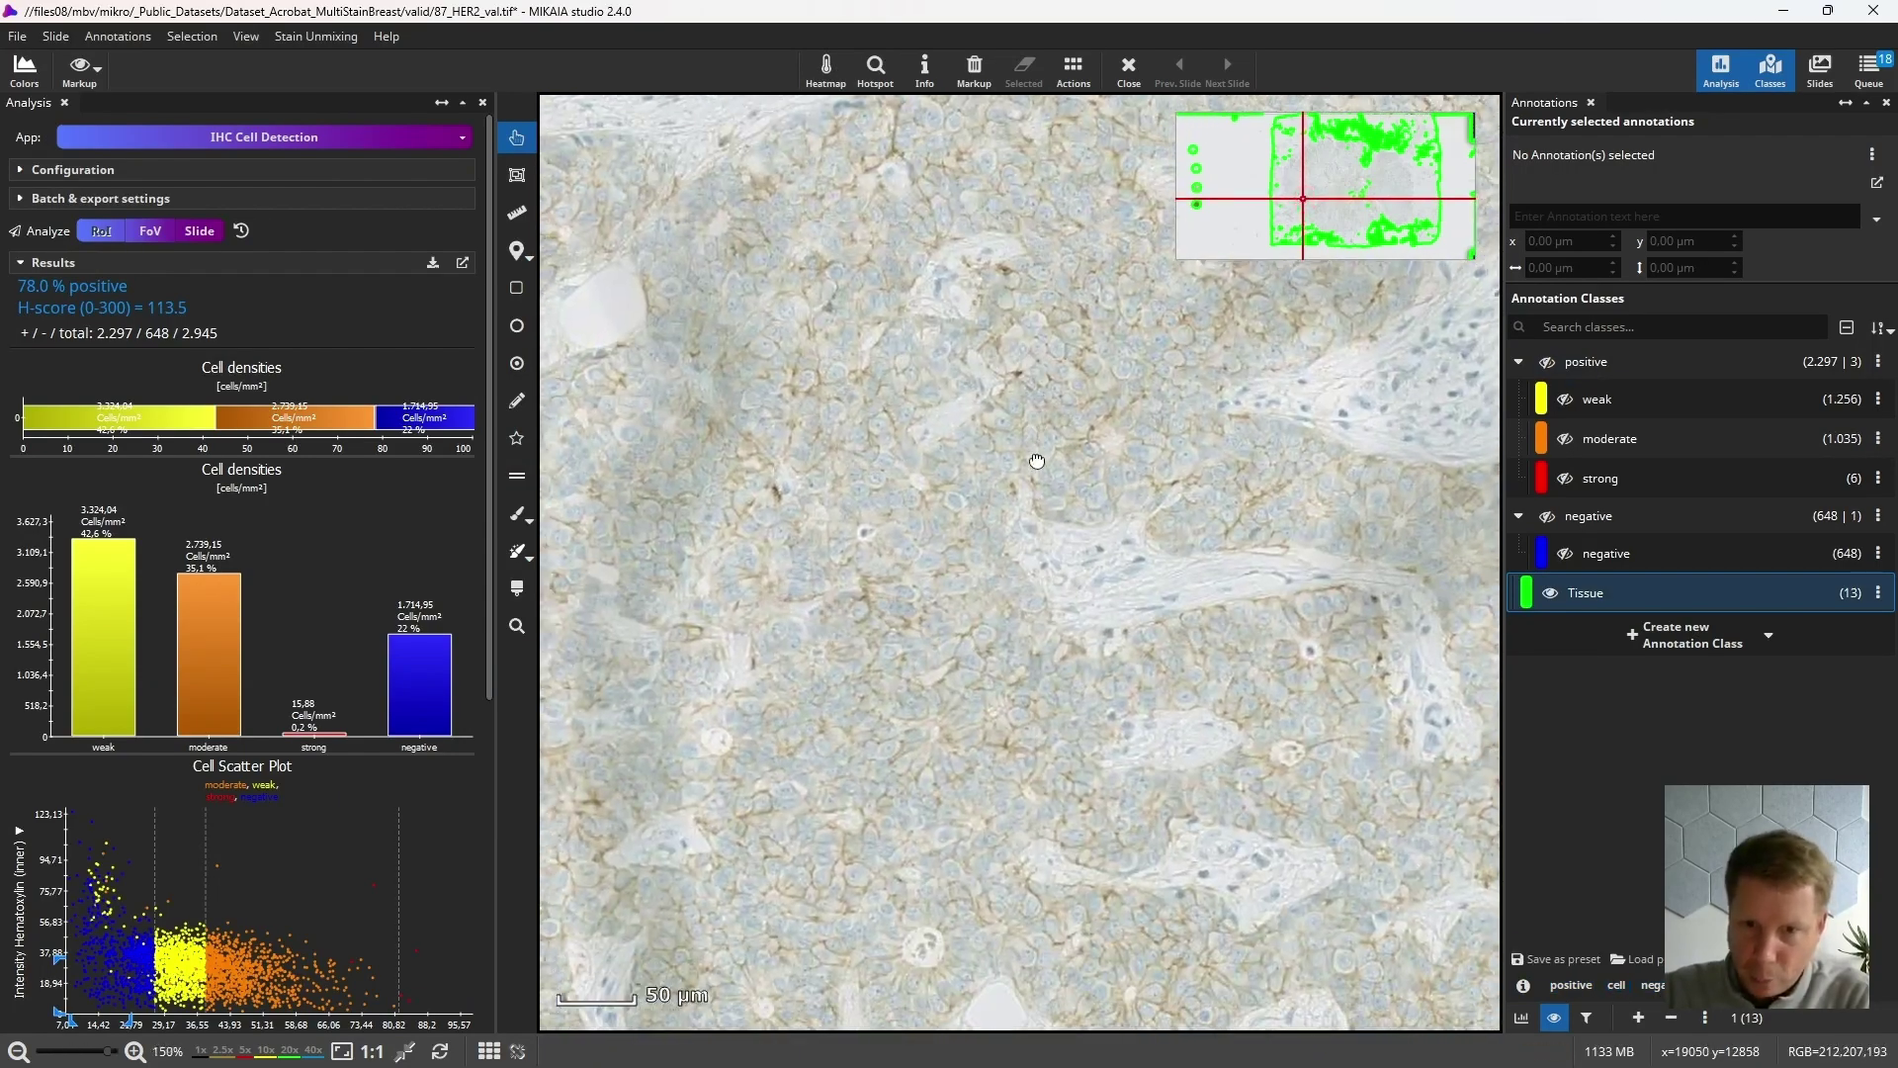
pyautogui.scroll(-2, 1042, 504)
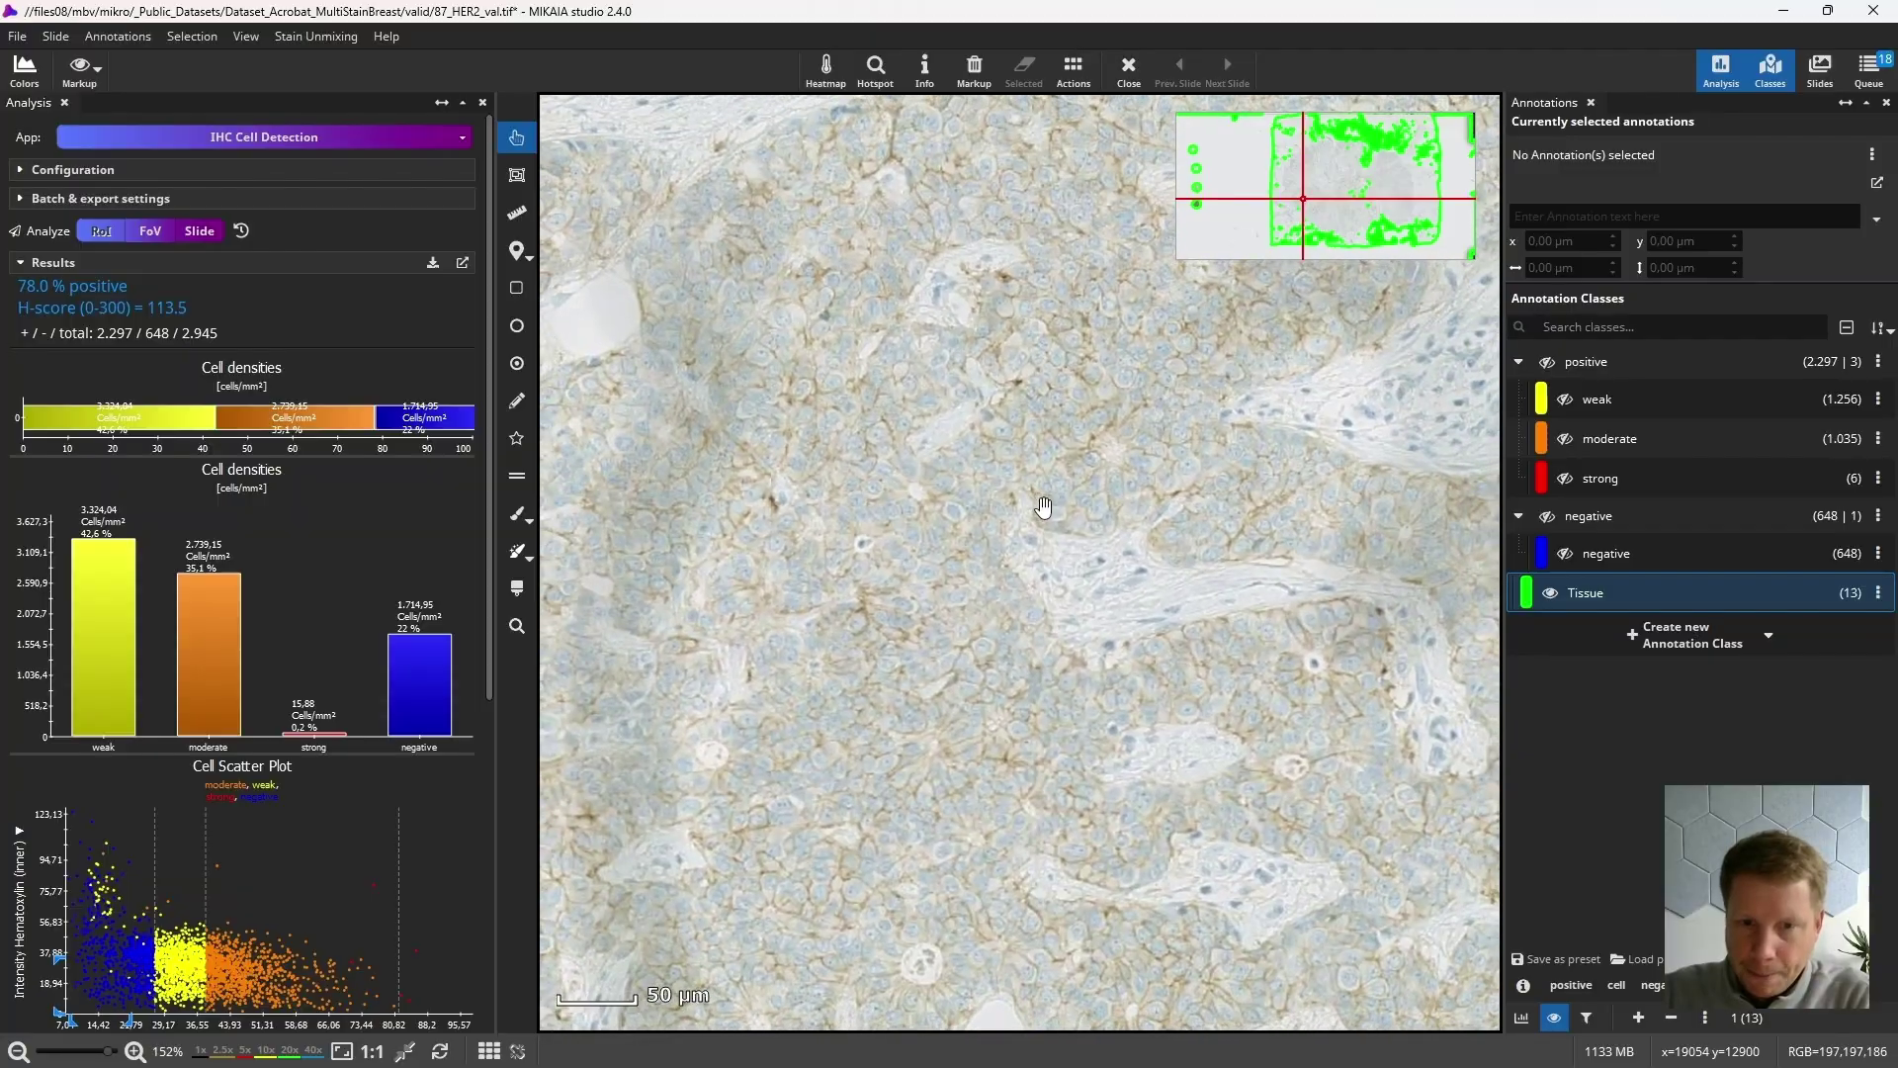
pyautogui.click(1547, 362)
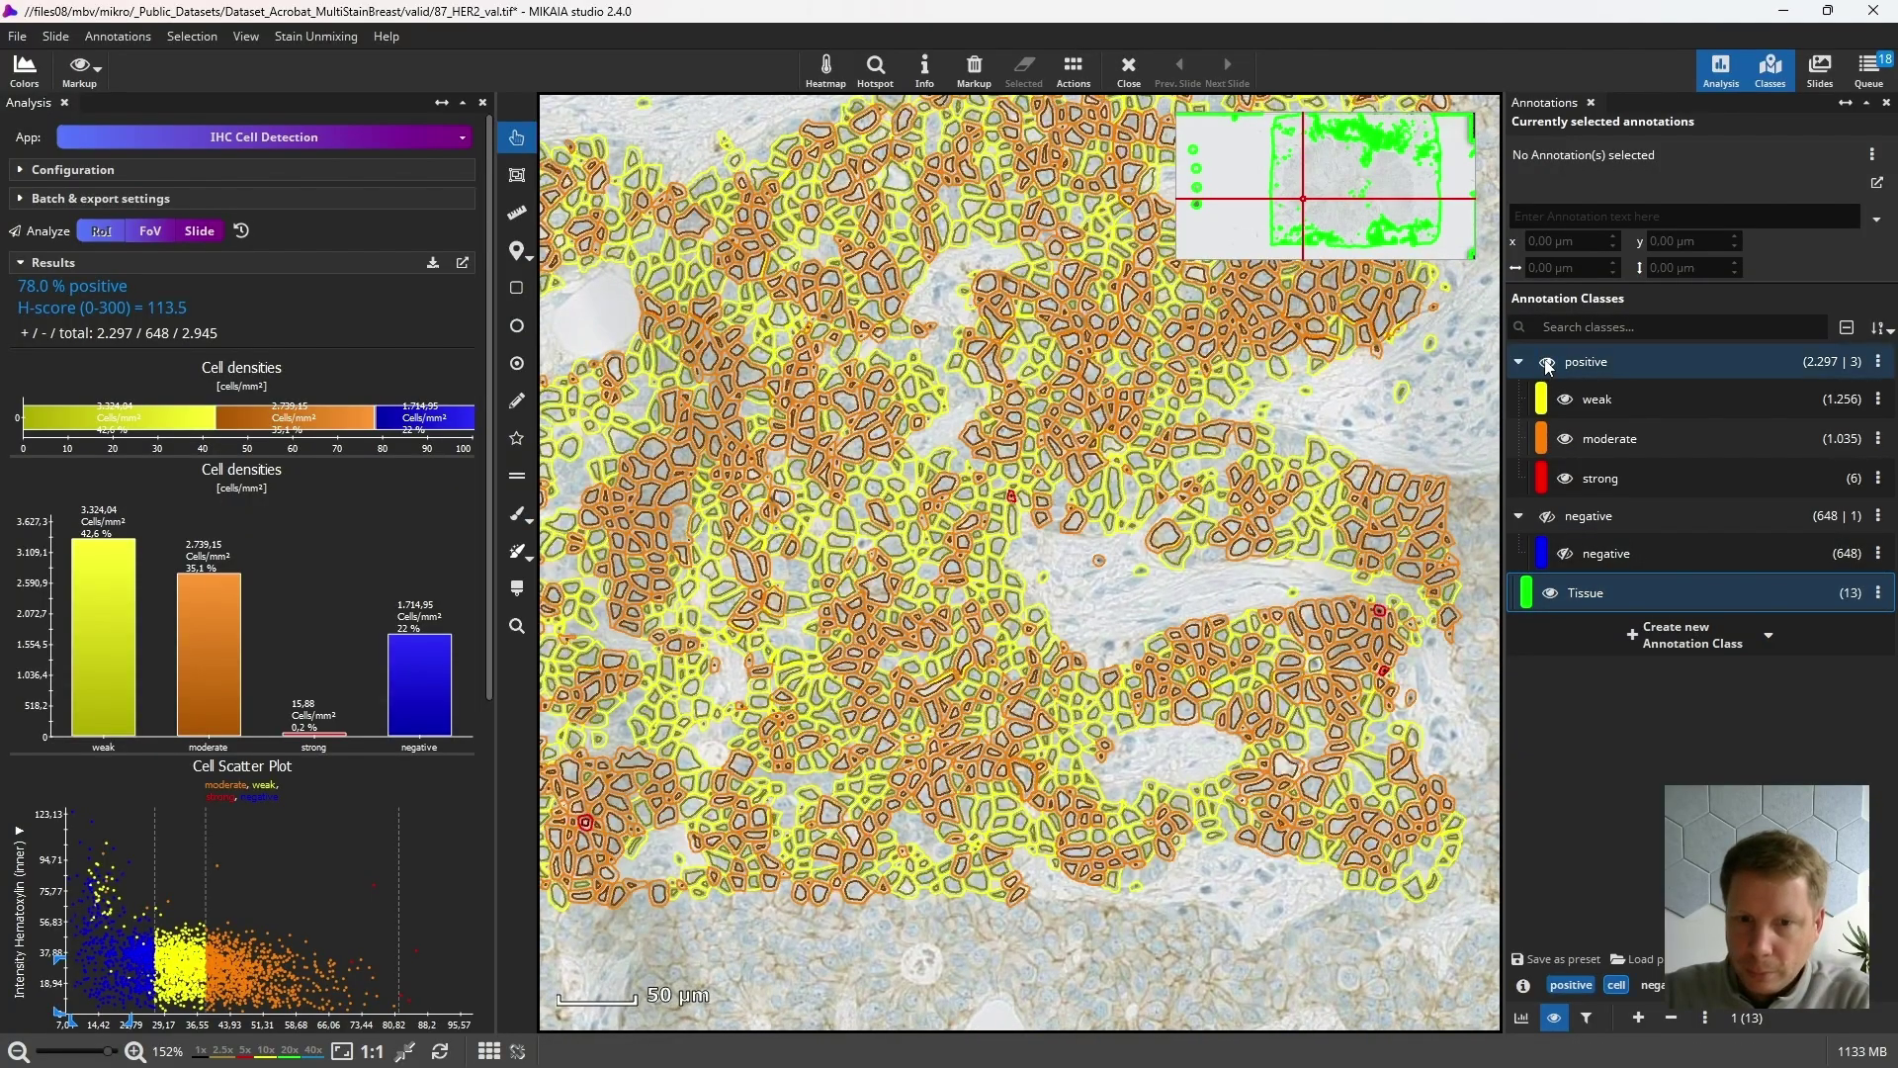
pyautogui.click(1547, 516)
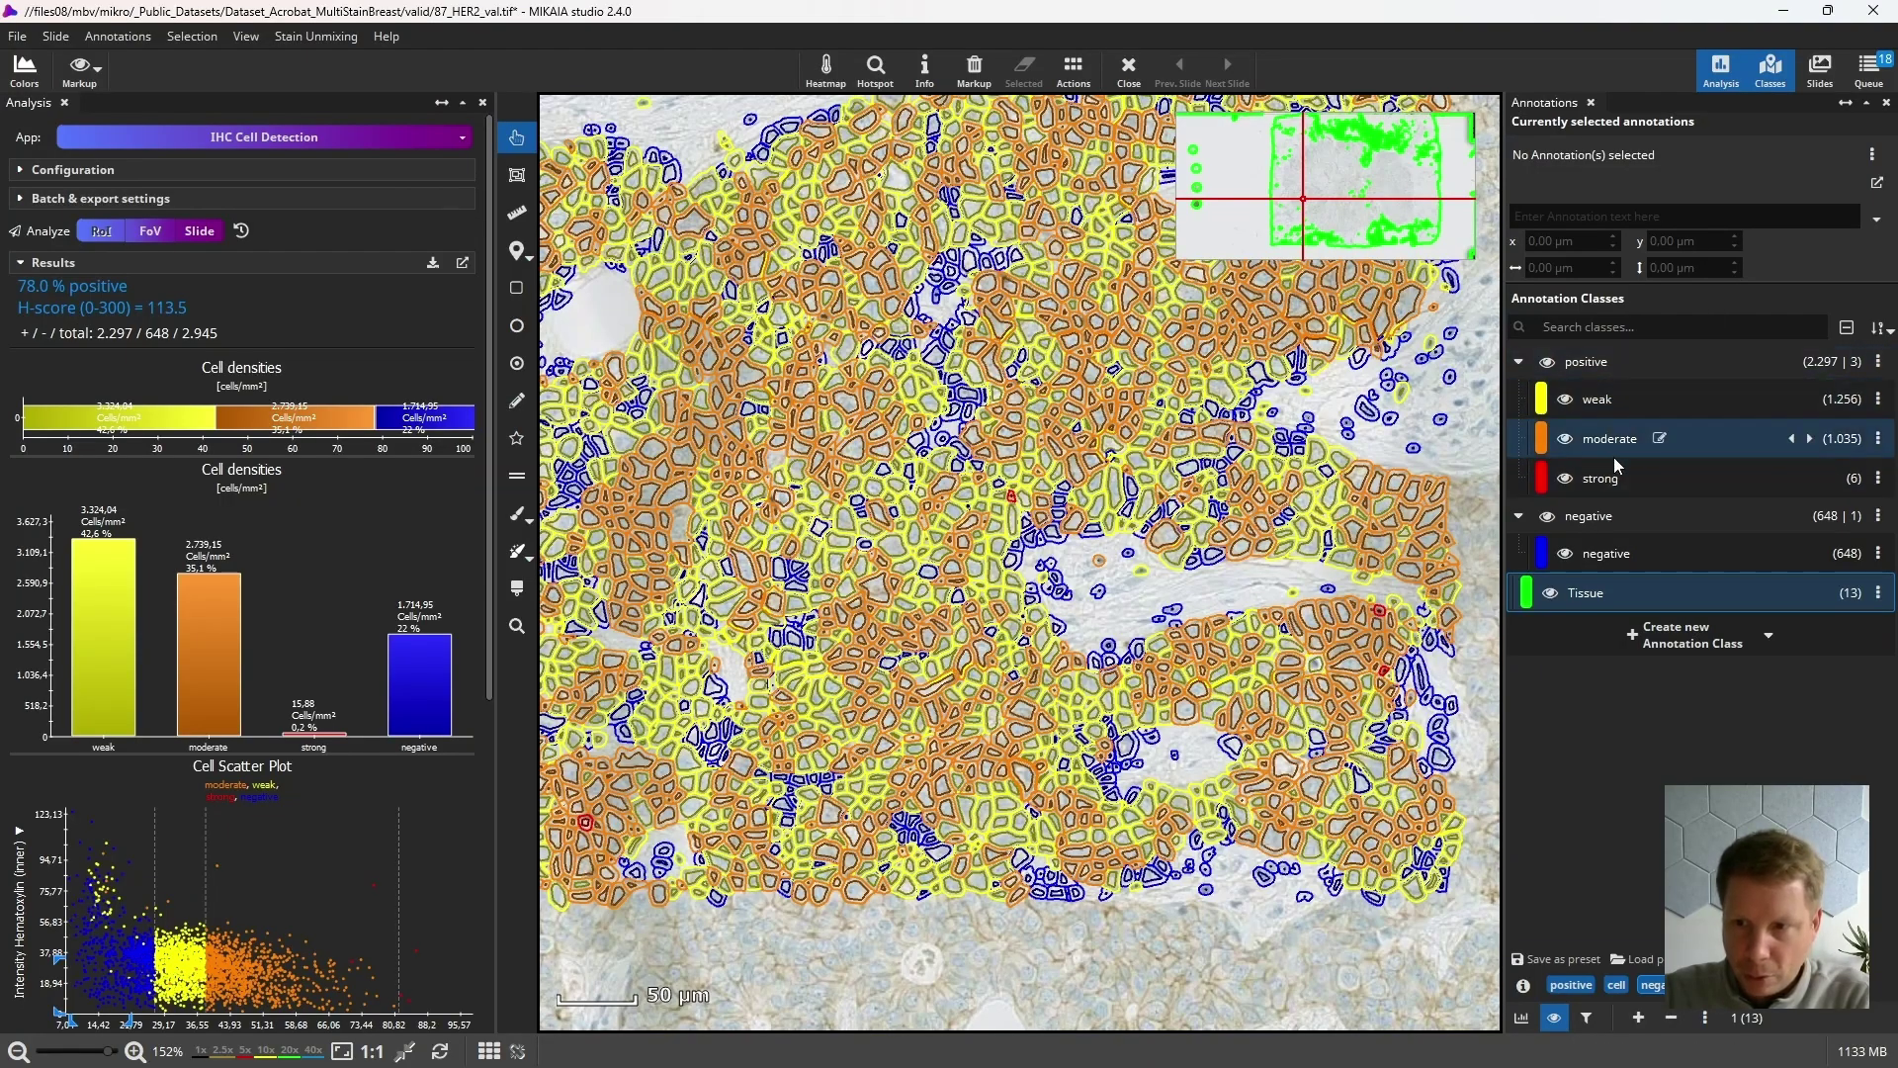
# Examine the graded cells across the tissue together with the density charts, scatter plot and grade thresholds in the results.
pyautogui.moveTo(1133, 599); pyautogui.dragTo(1174, 644)
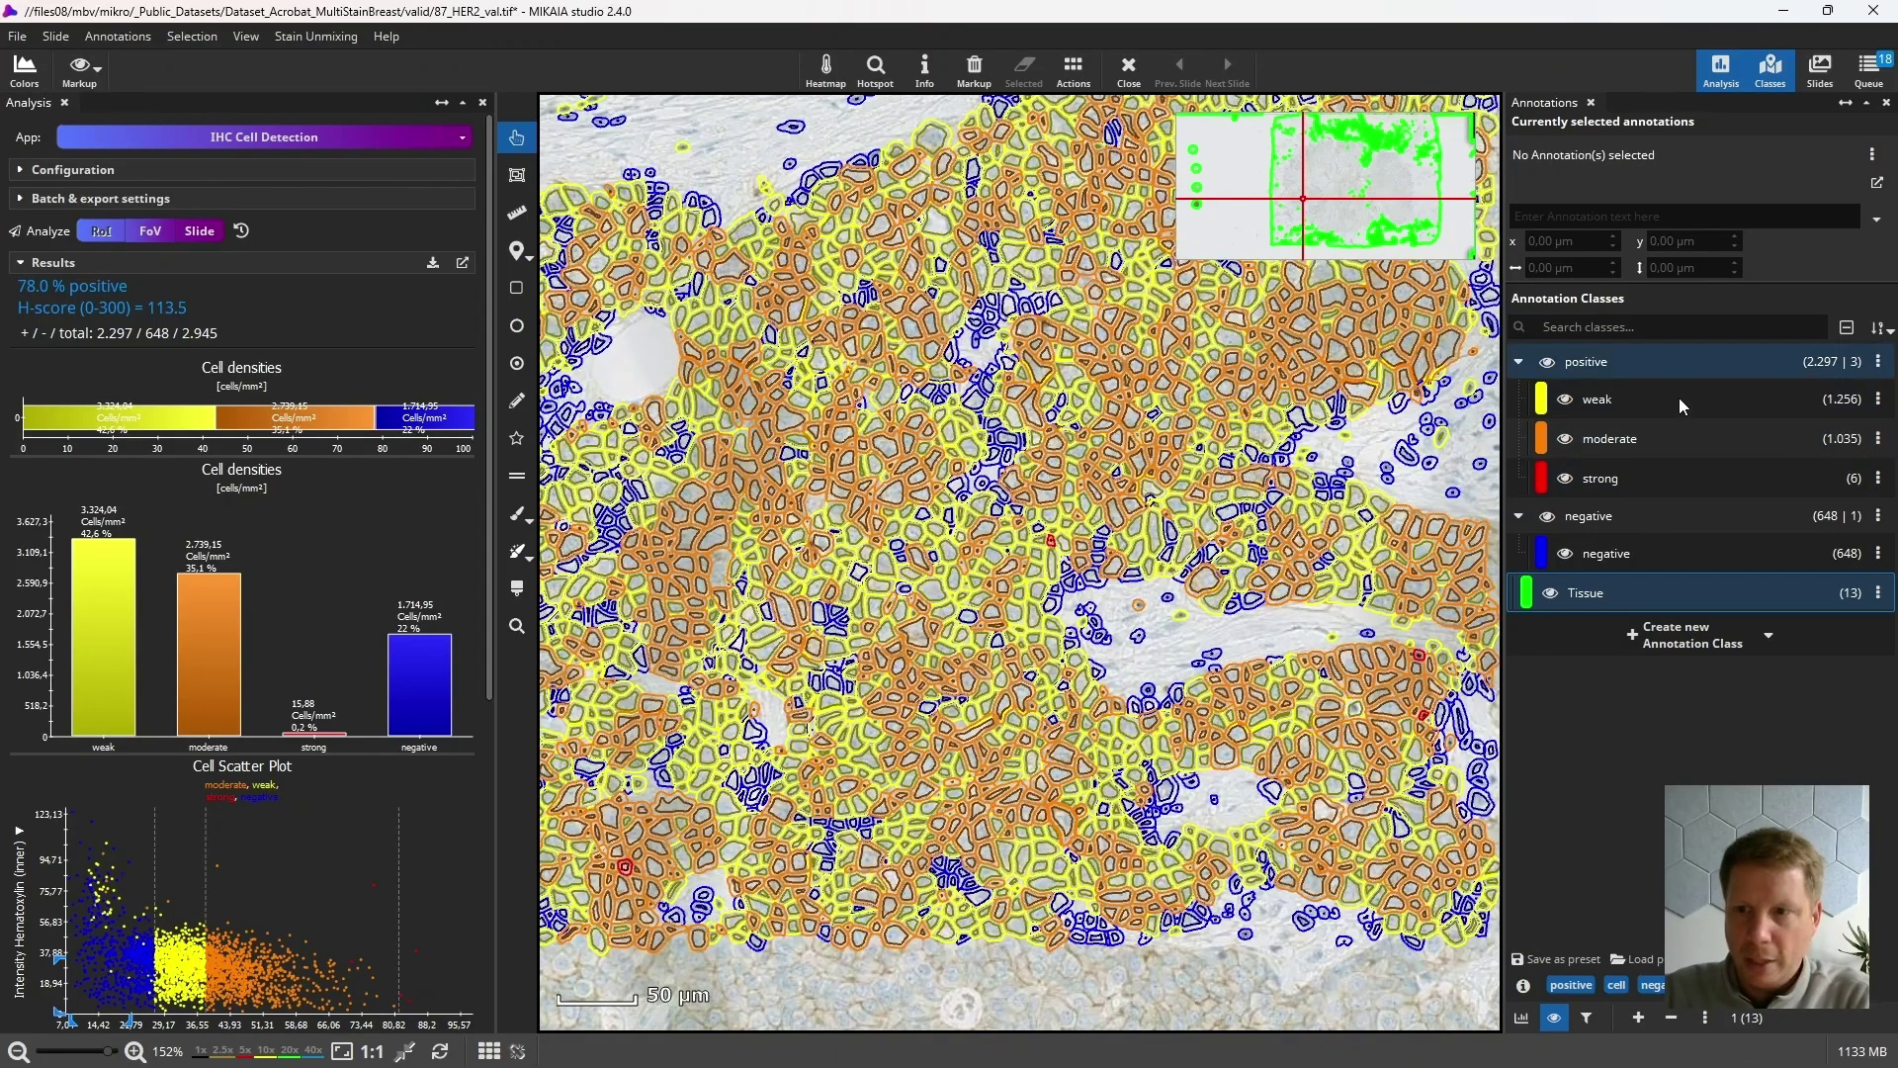
pyautogui.moveTo(807, 510); pyautogui.dragTo(861, 537)
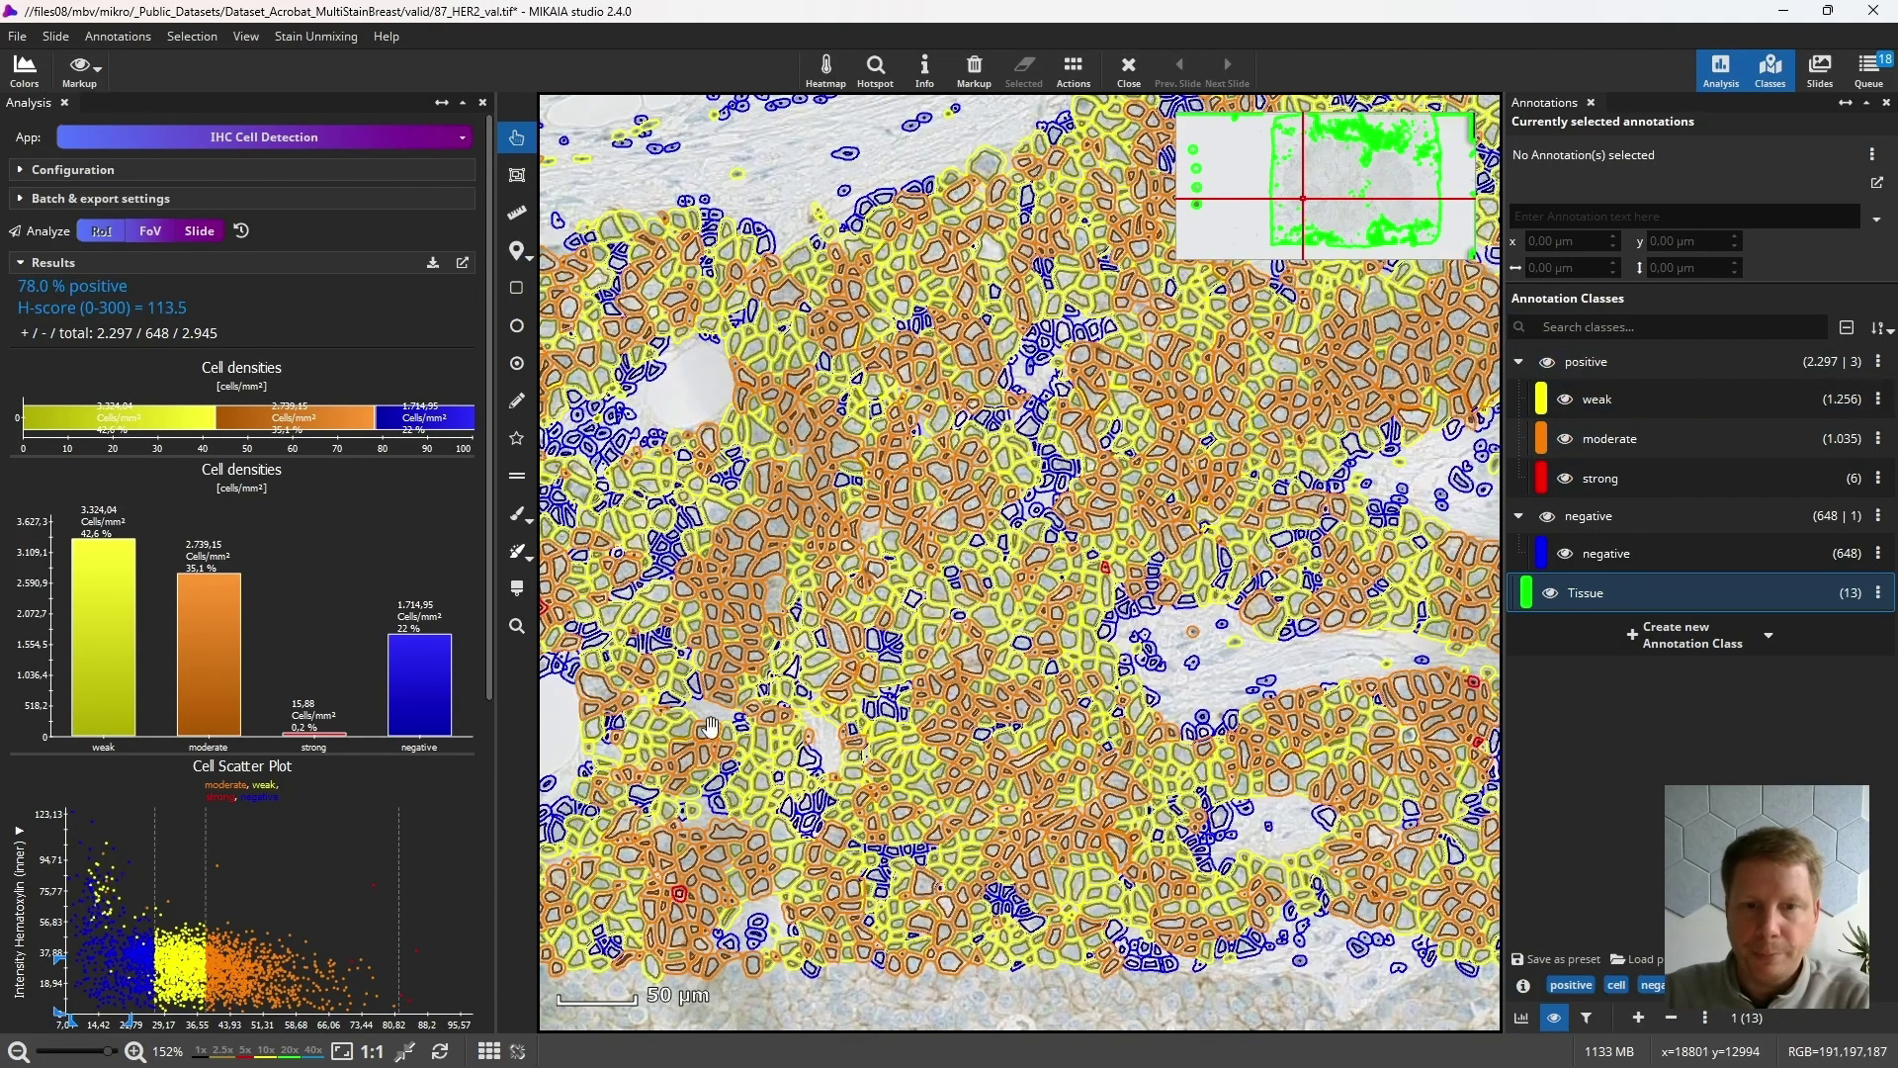
pyautogui.scroll(-3, 348, 609)
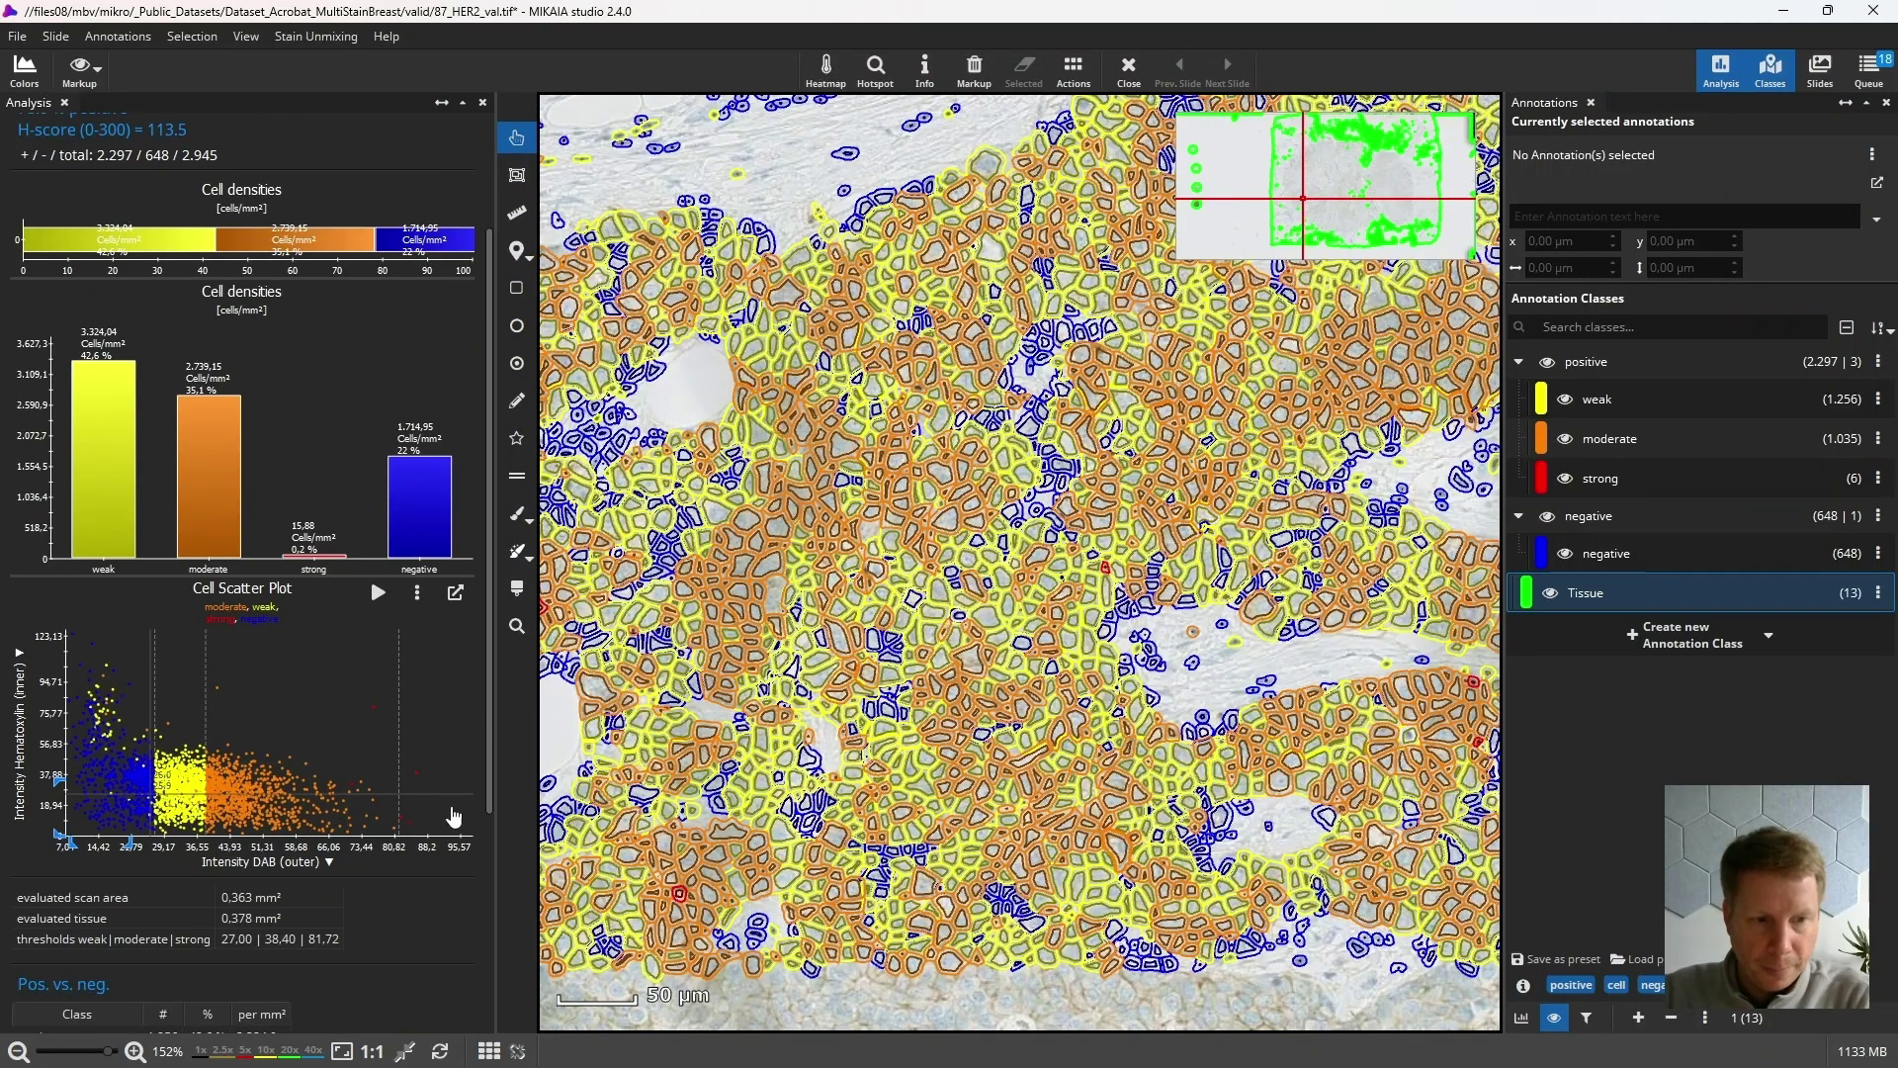
pyautogui.scroll(5, 377, 820)
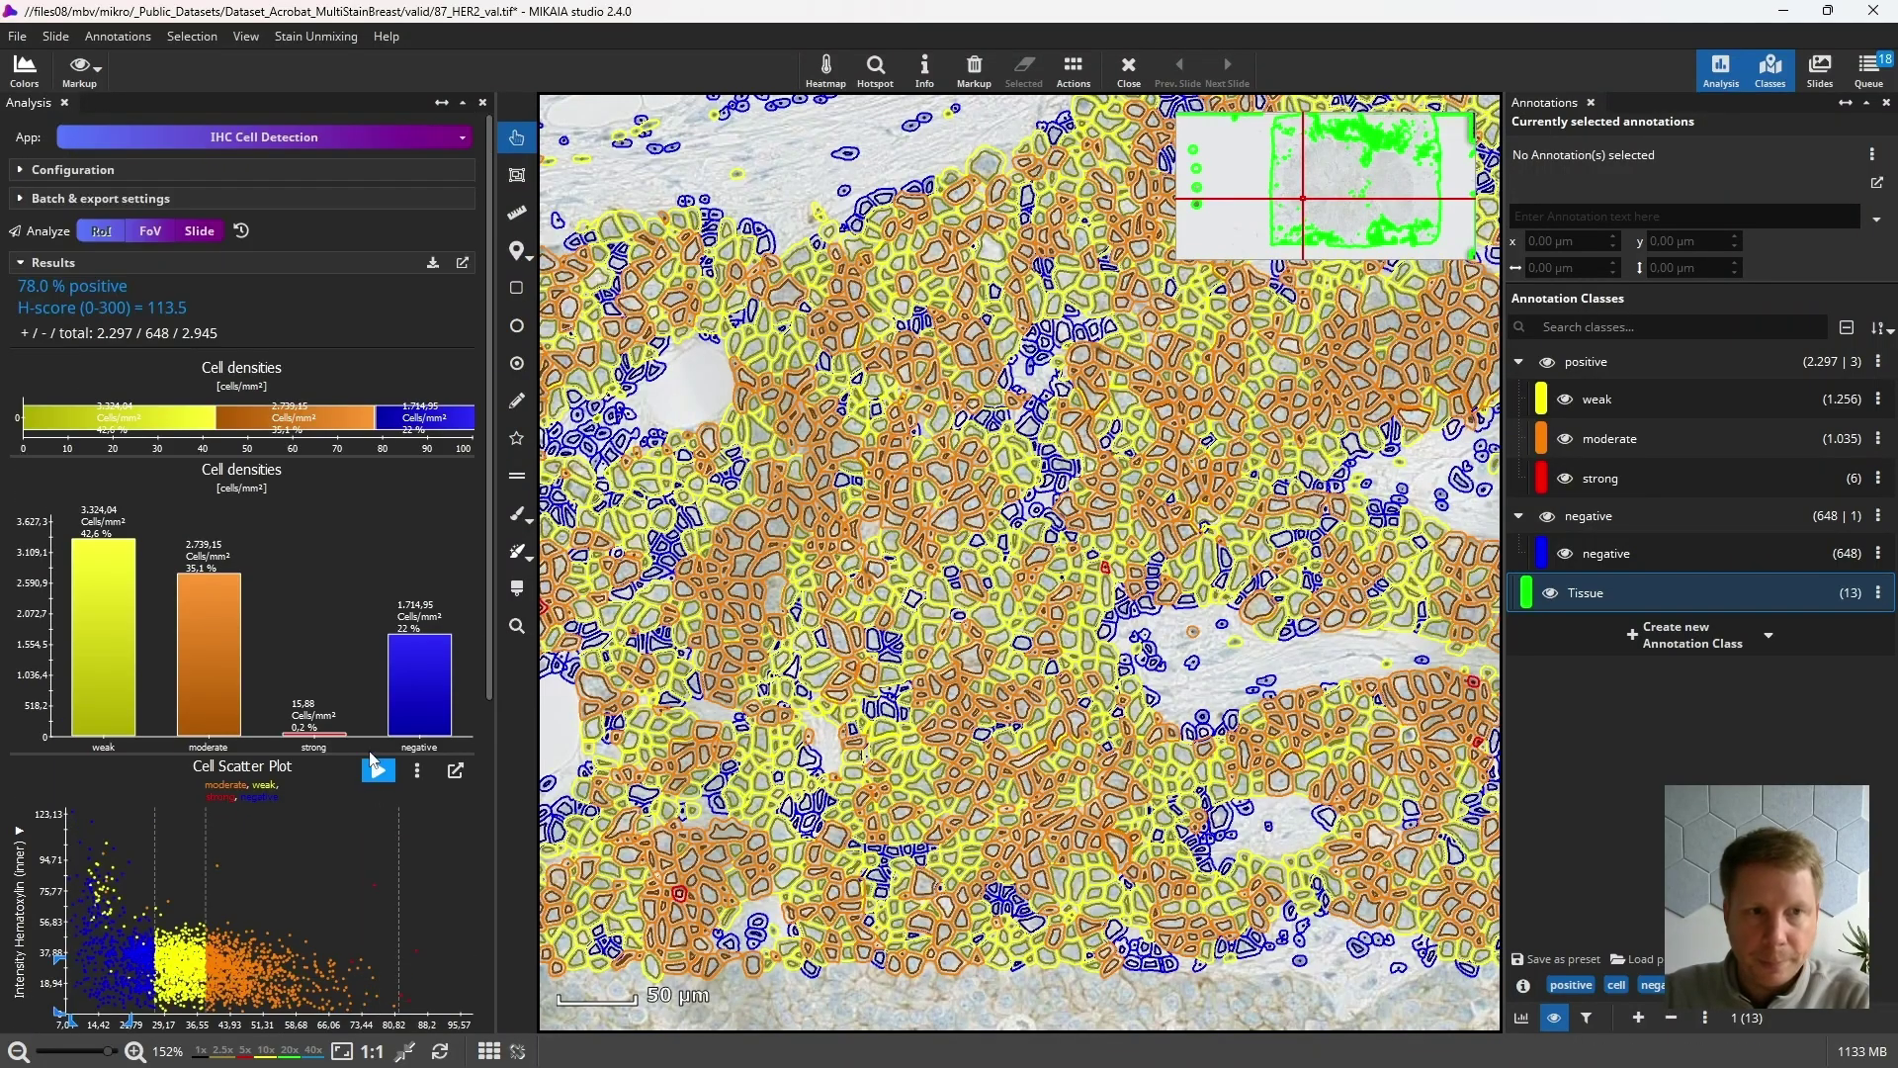
# Reopen the configuration and review the Advanced / false positive filters options, collapsing the section again.
pyautogui.click(341, 172)
pyautogui.scroll(-2, 346, 257)
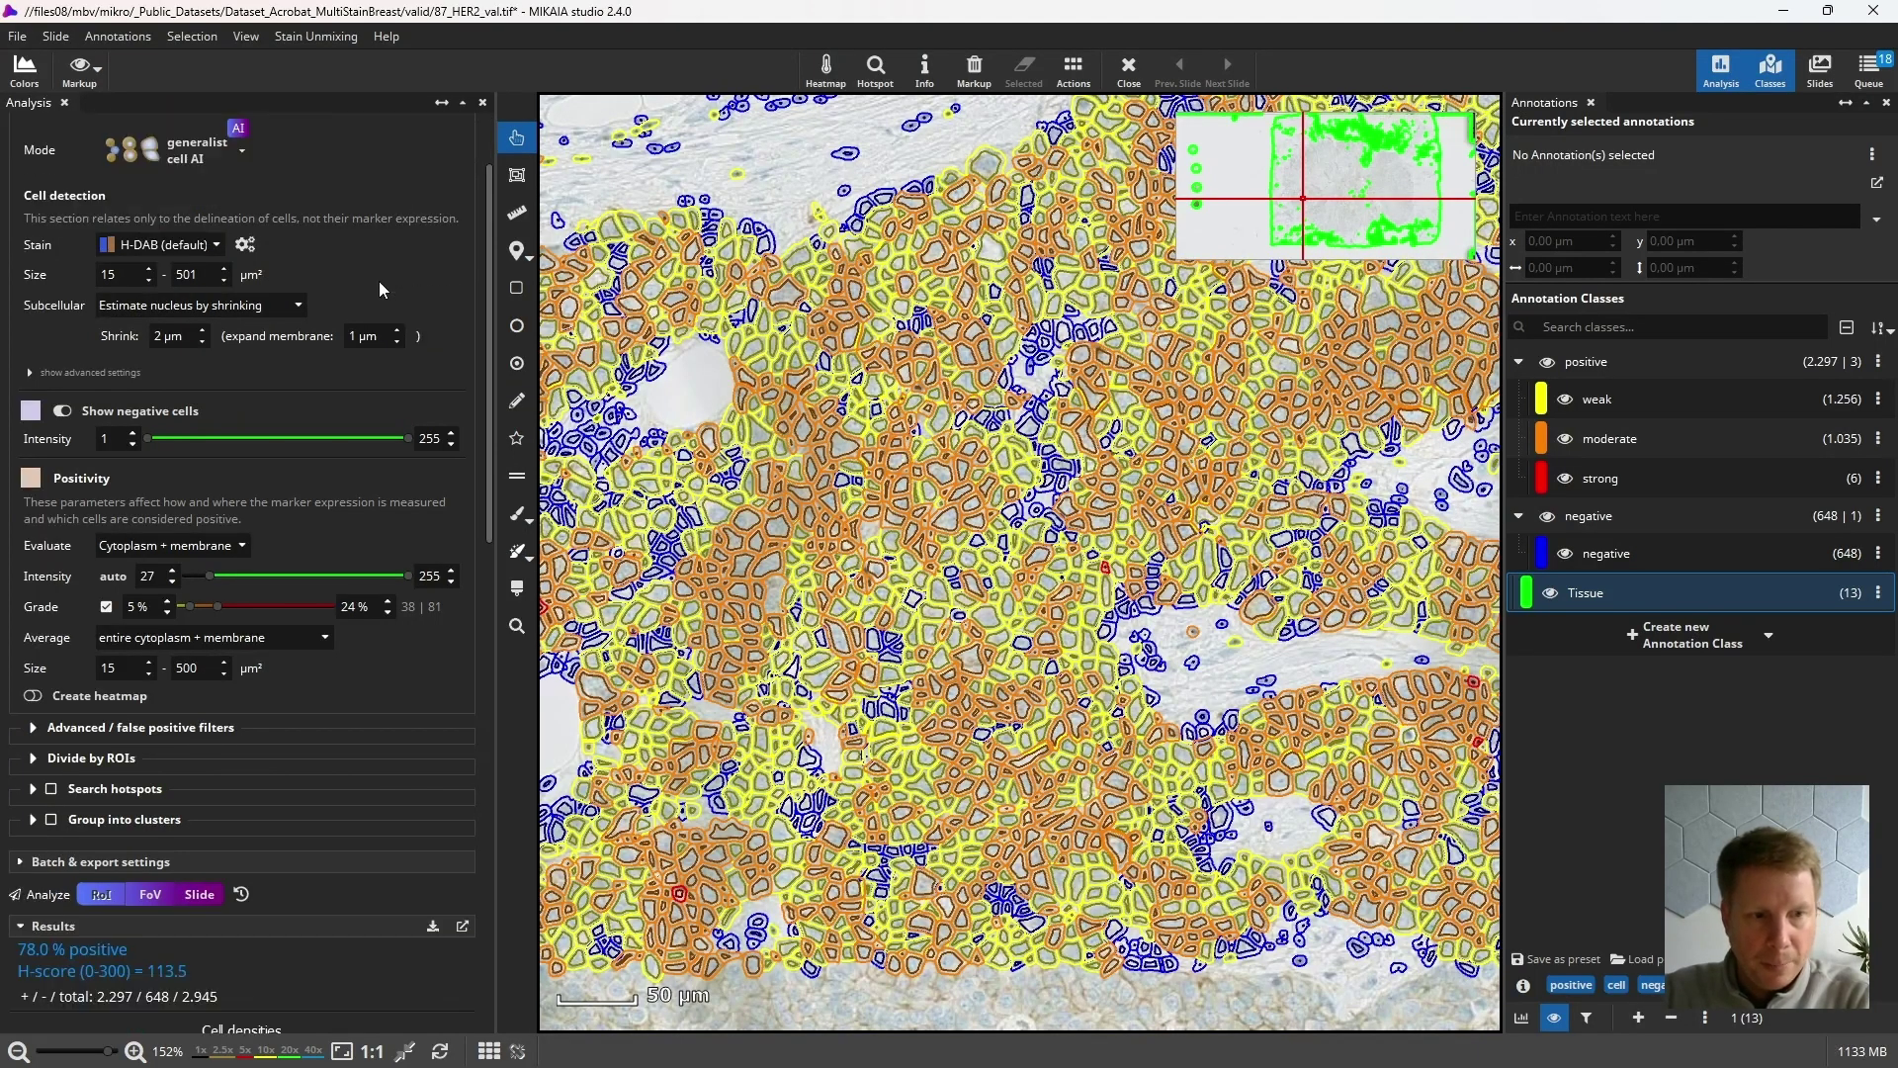
pyautogui.scroll(-2, 379, 290)
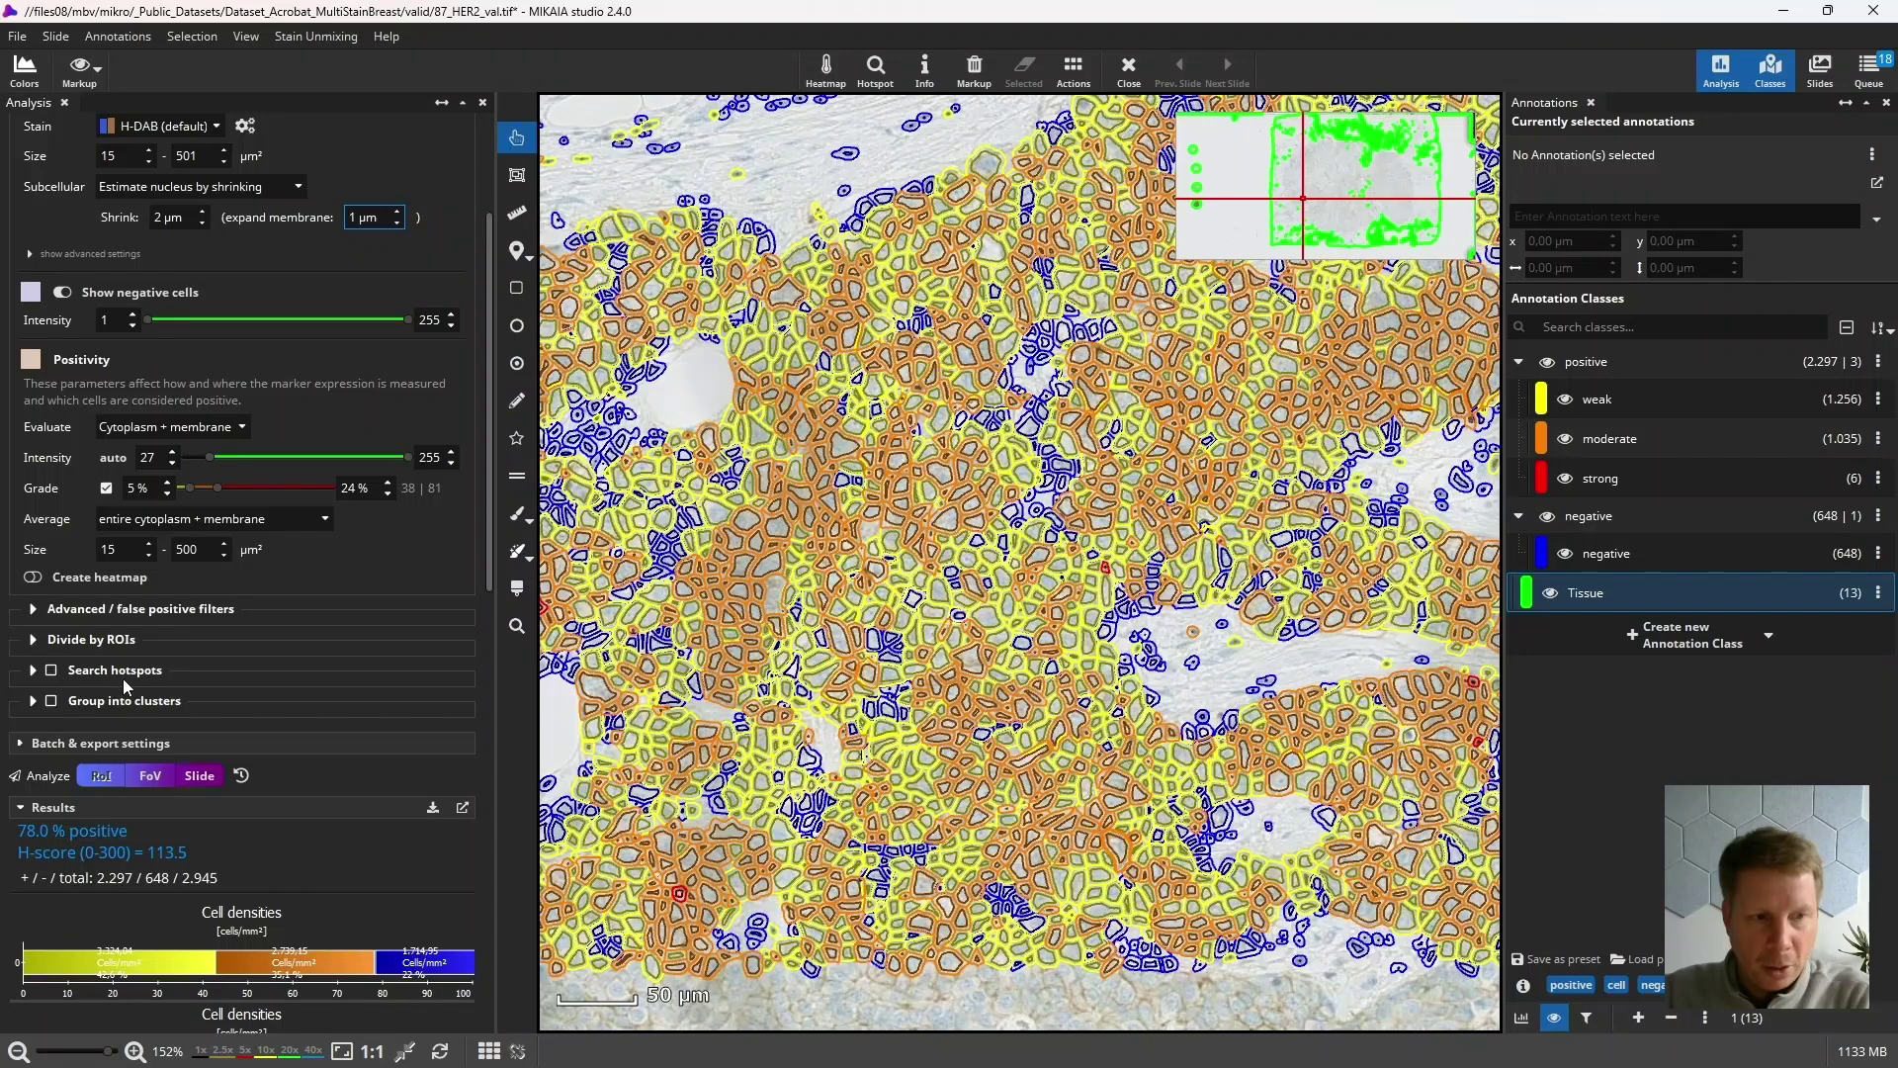
pyautogui.click(142, 611)
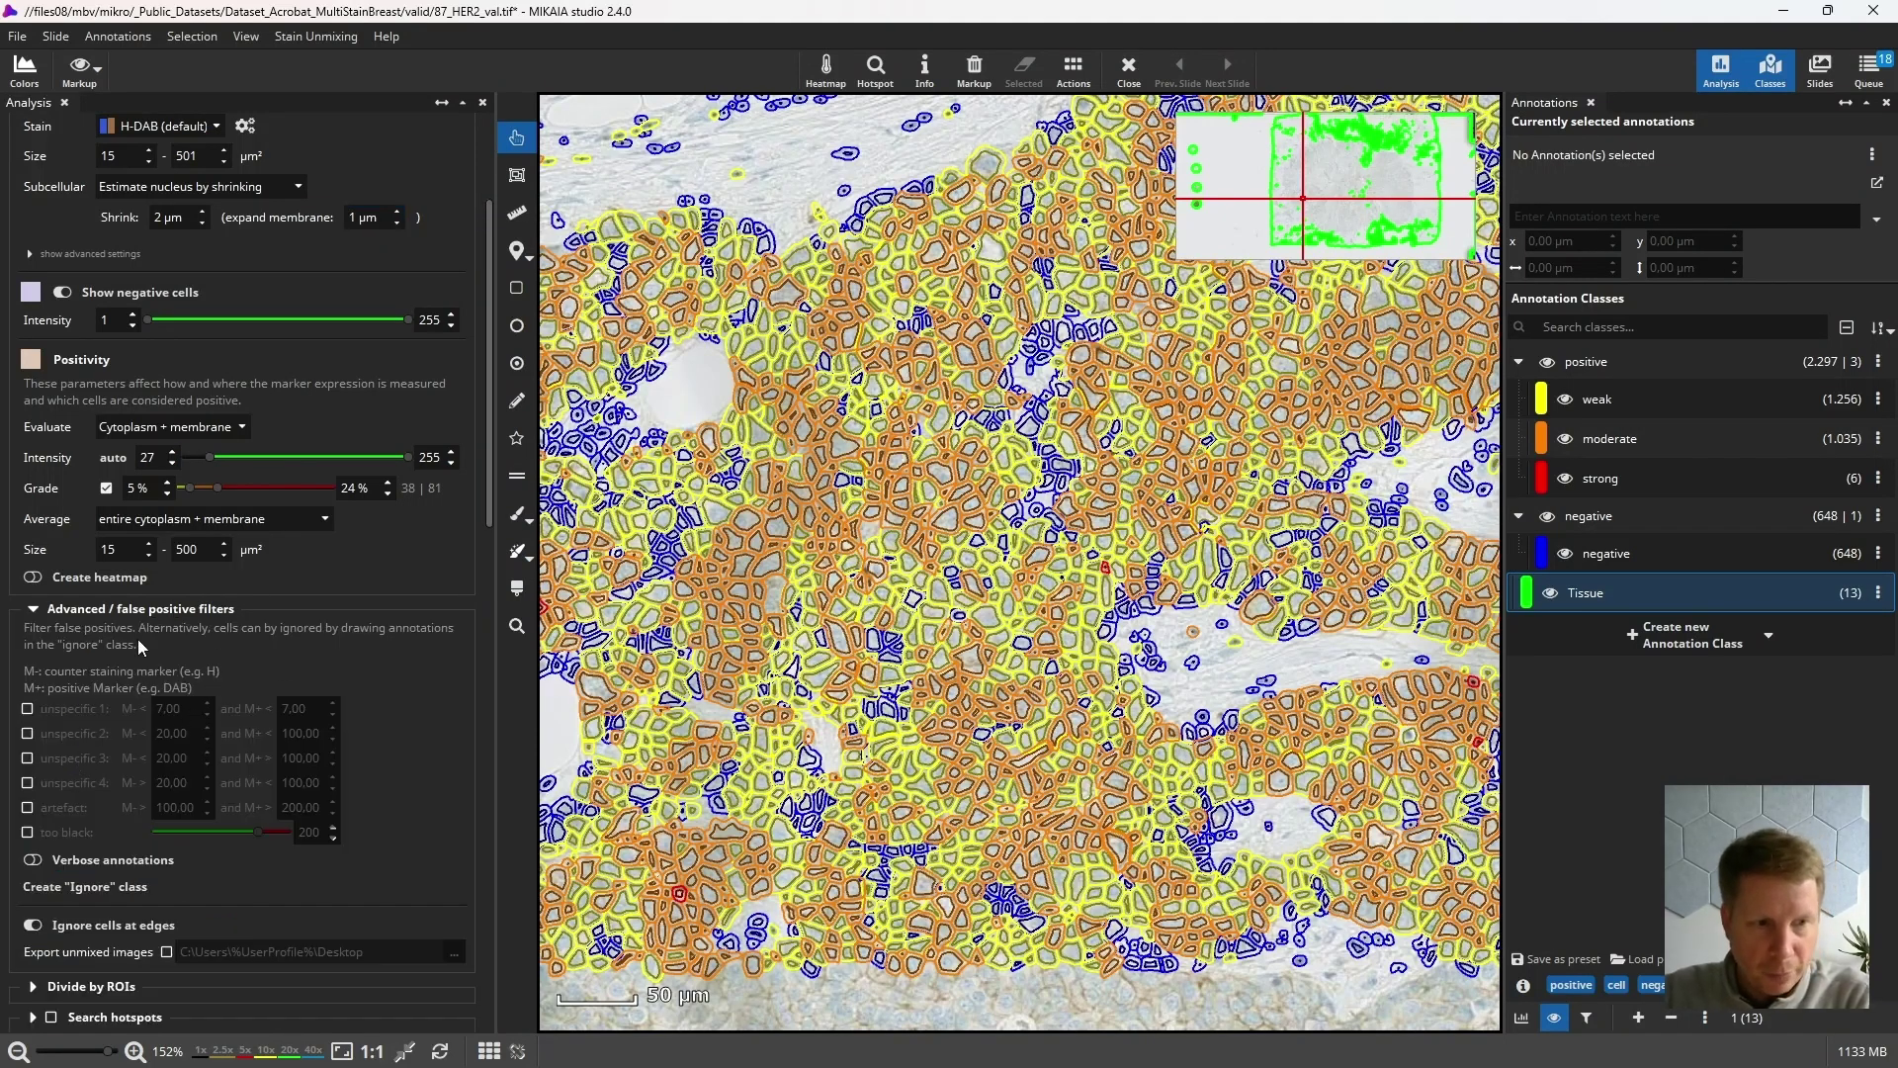
pyautogui.click(163, 612)
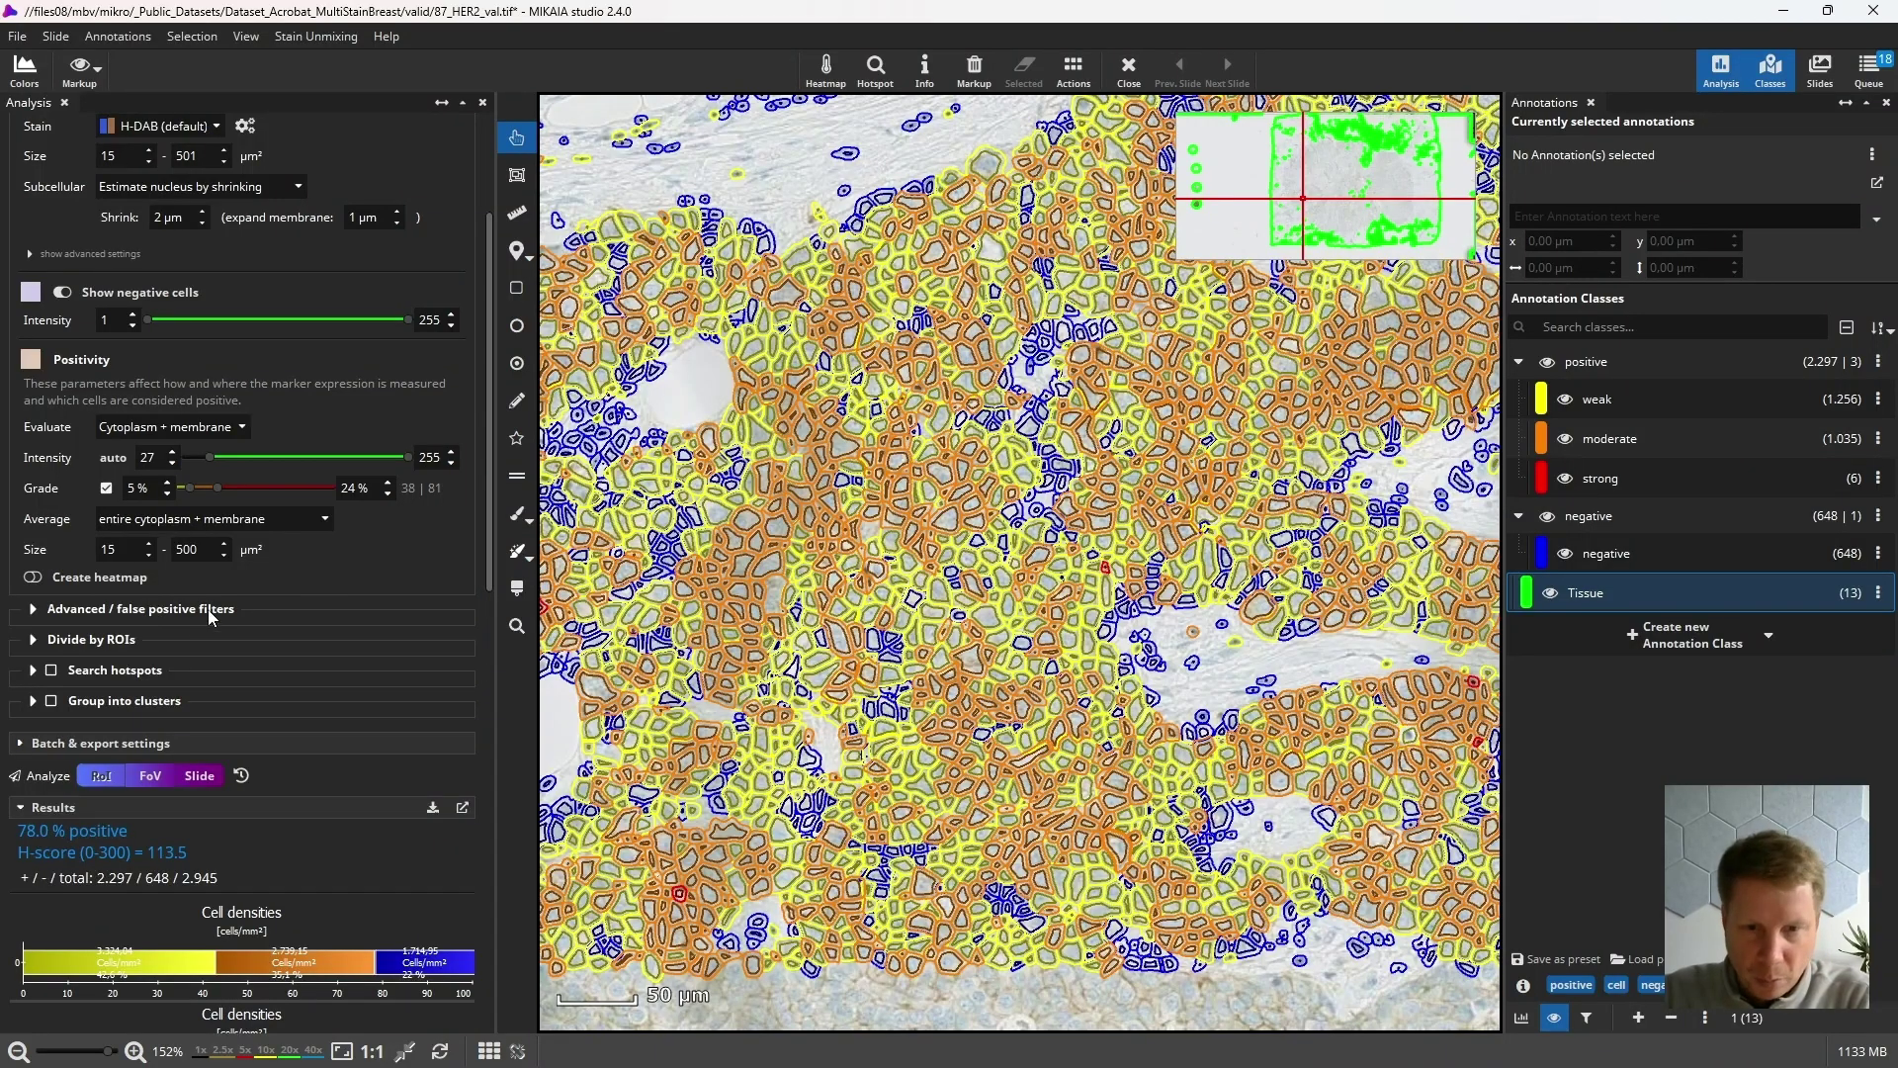
# Review the explanation of Divide by ROIs and inspect the tumor and stroma areas it could separate.
pyautogui.moveTo(106, 646)
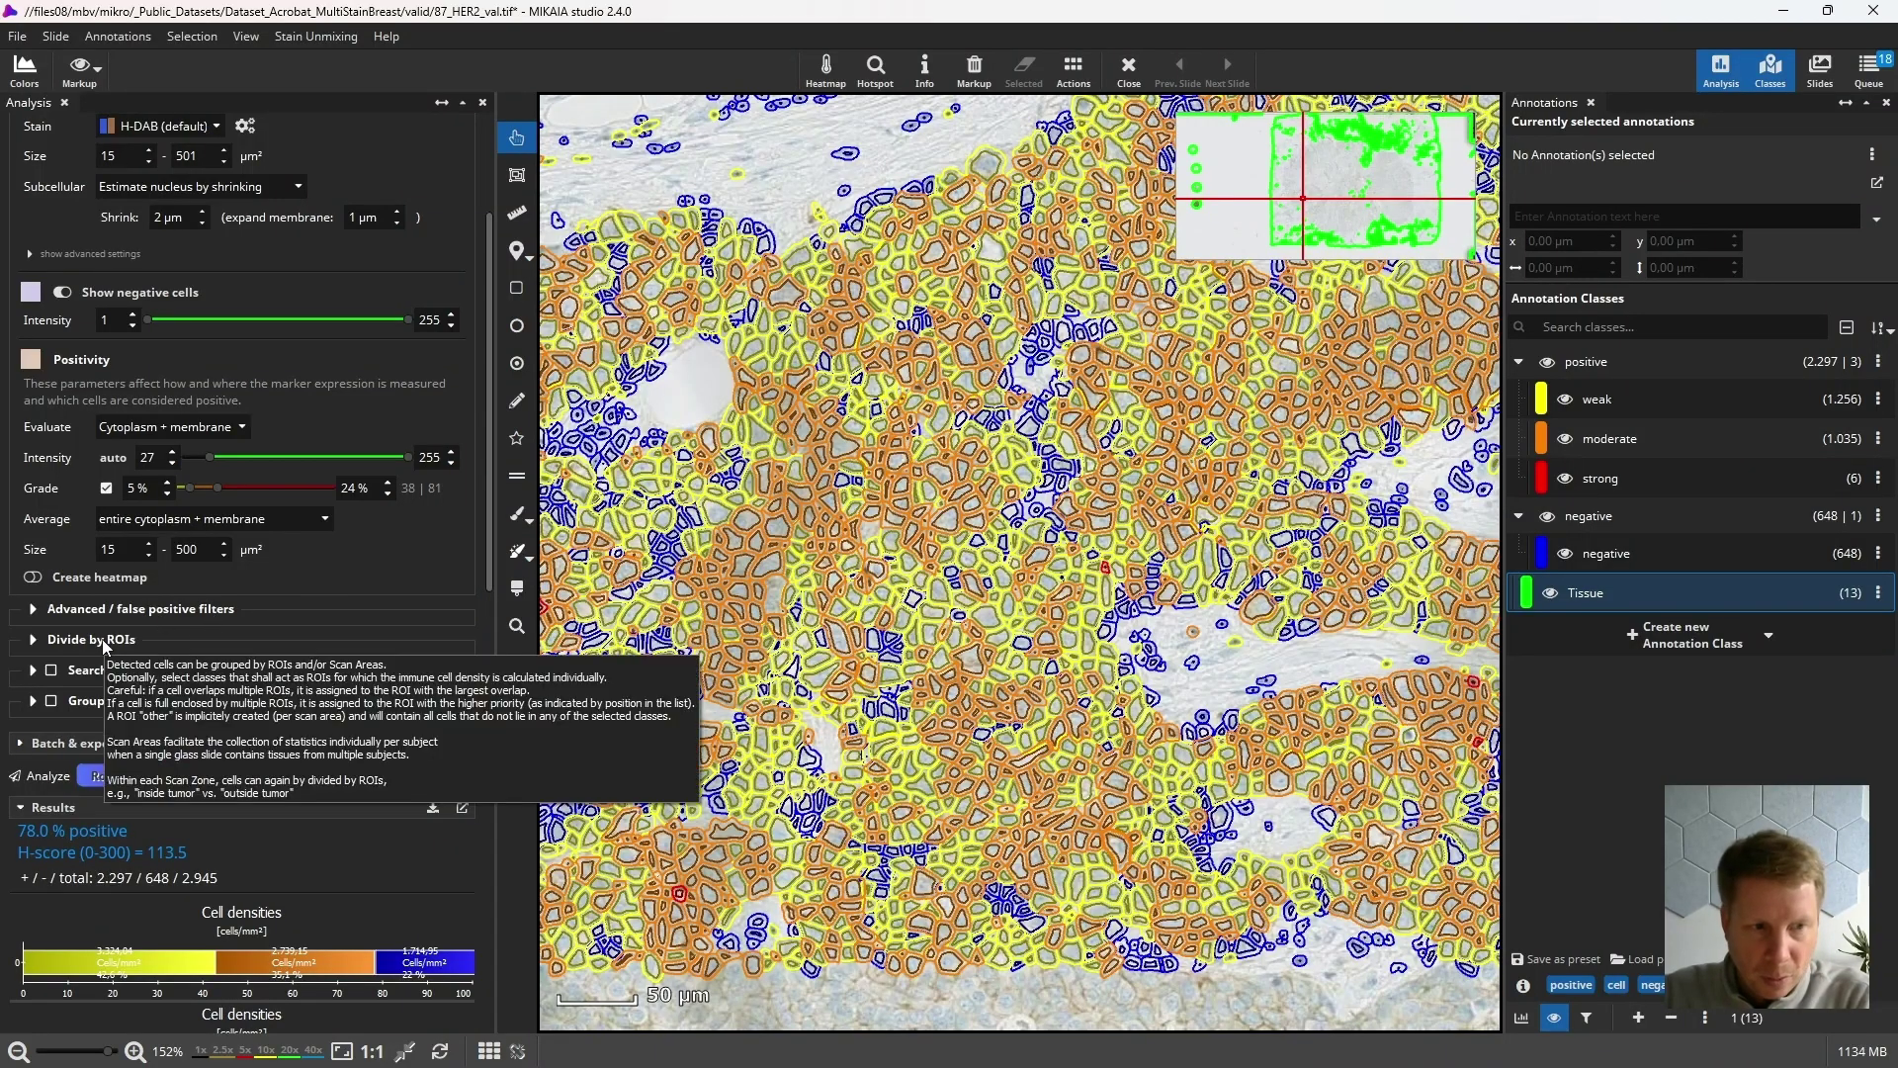
pyautogui.click(106, 643)
pyautogui.click(106, 643)
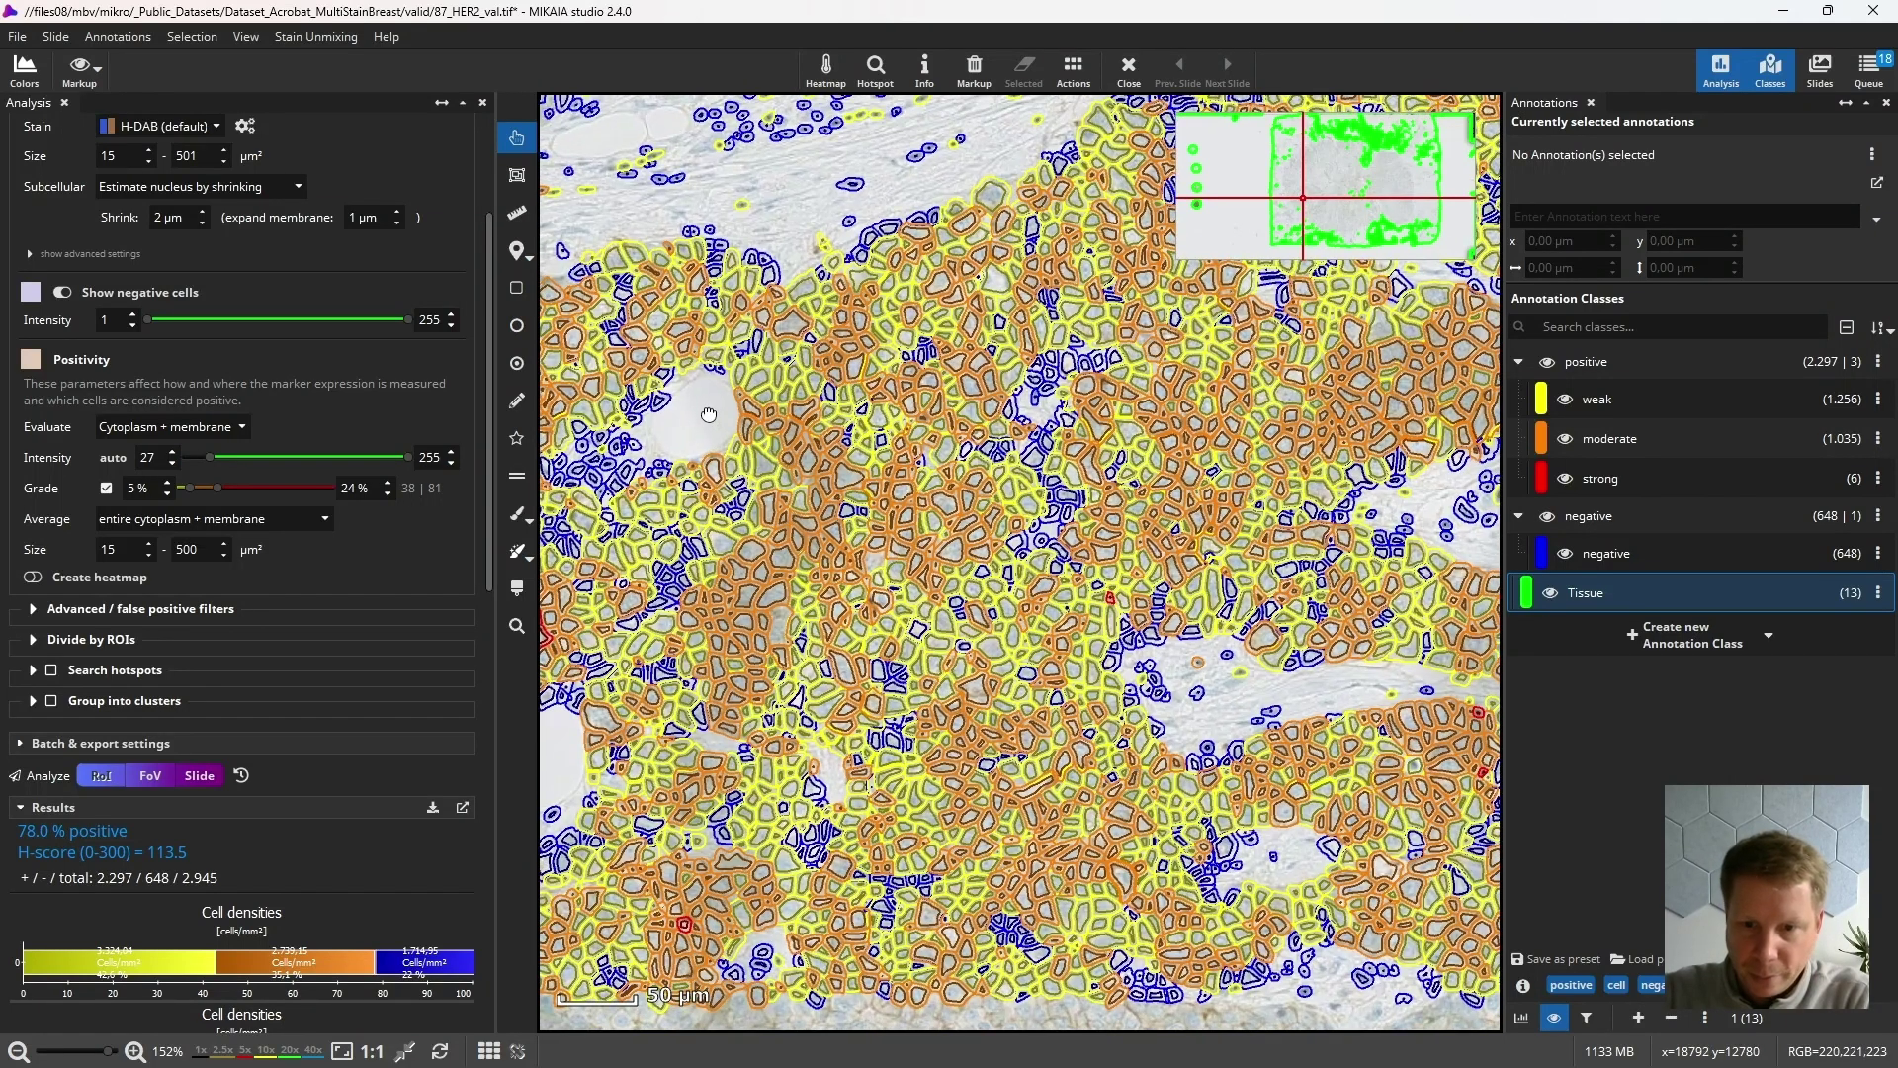
pyautogui.moveTo(709, 416); pyautogui.dragTo(715, 445)
pyautogui.moveTo(1236, 680); pyautogui.dragTo(1268, 676)
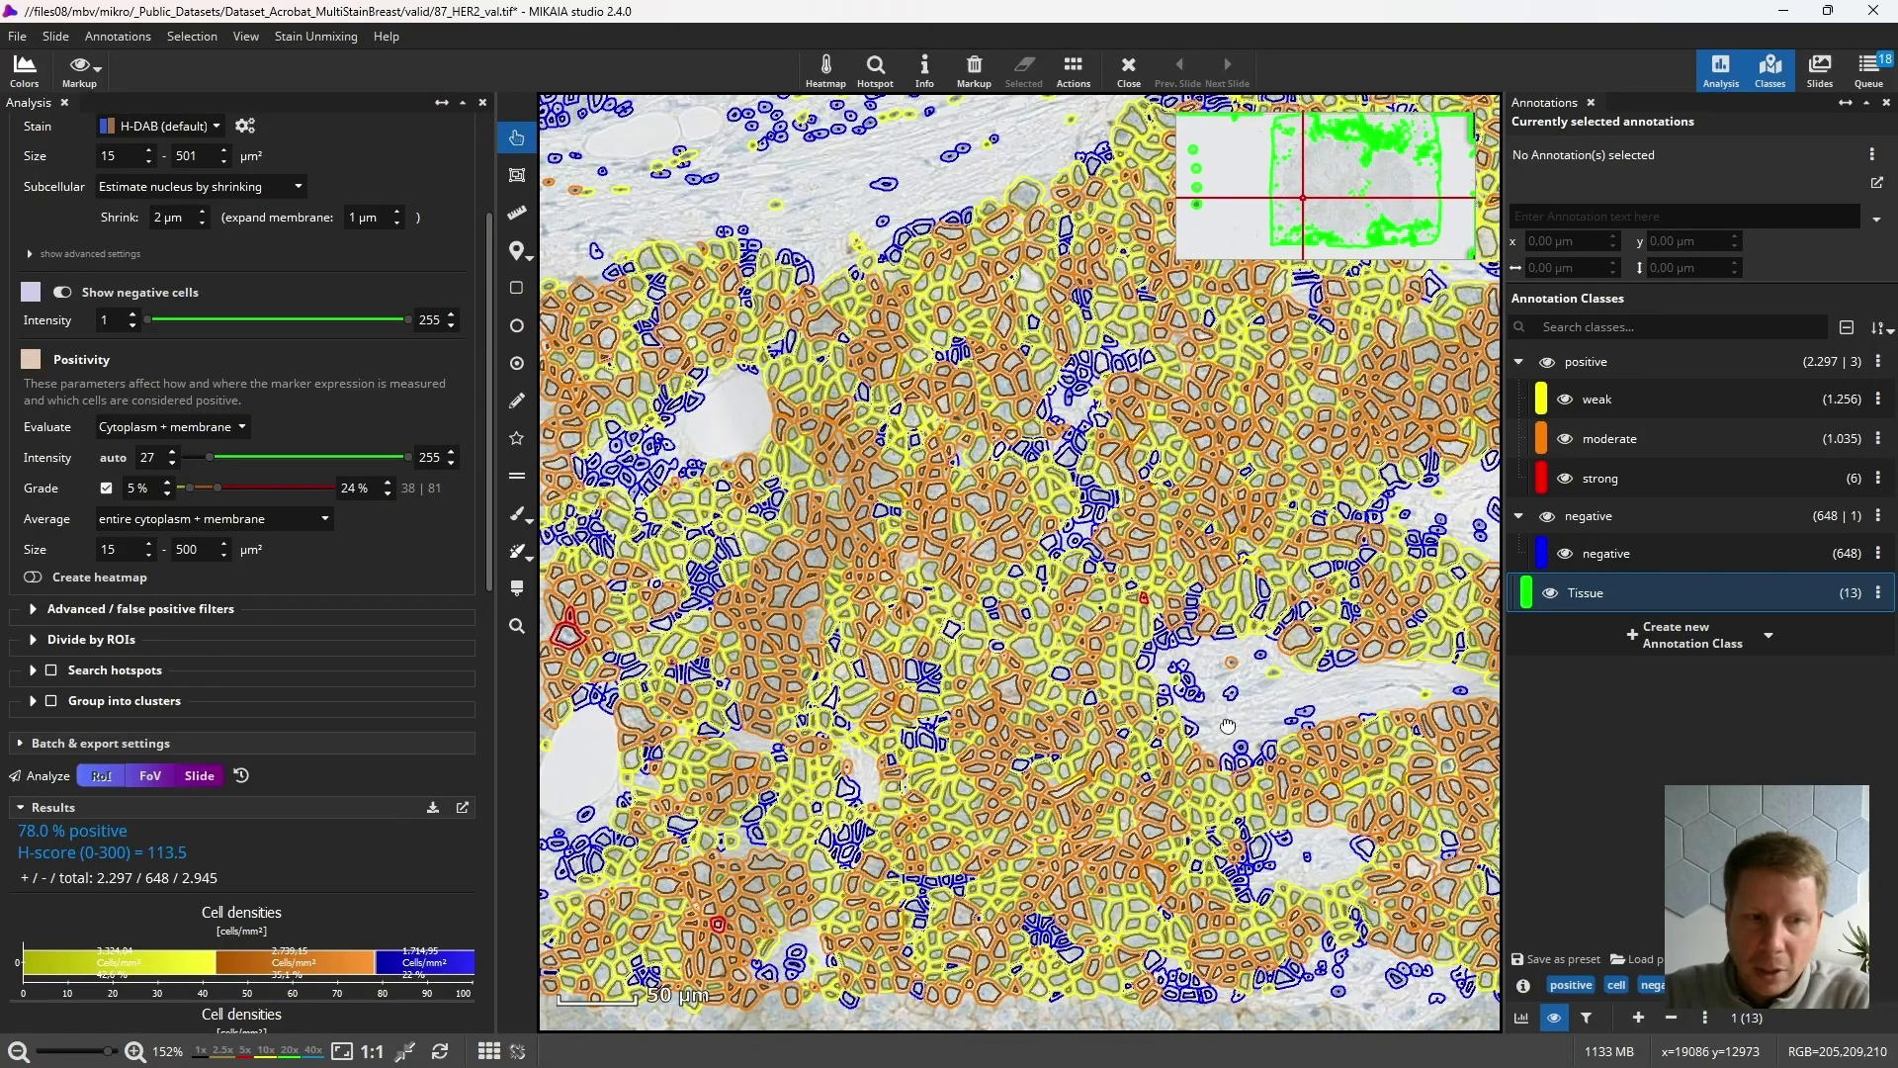
pyautogui.moveTo(1226, 732); pyautogui.dragTo(1228, 711)
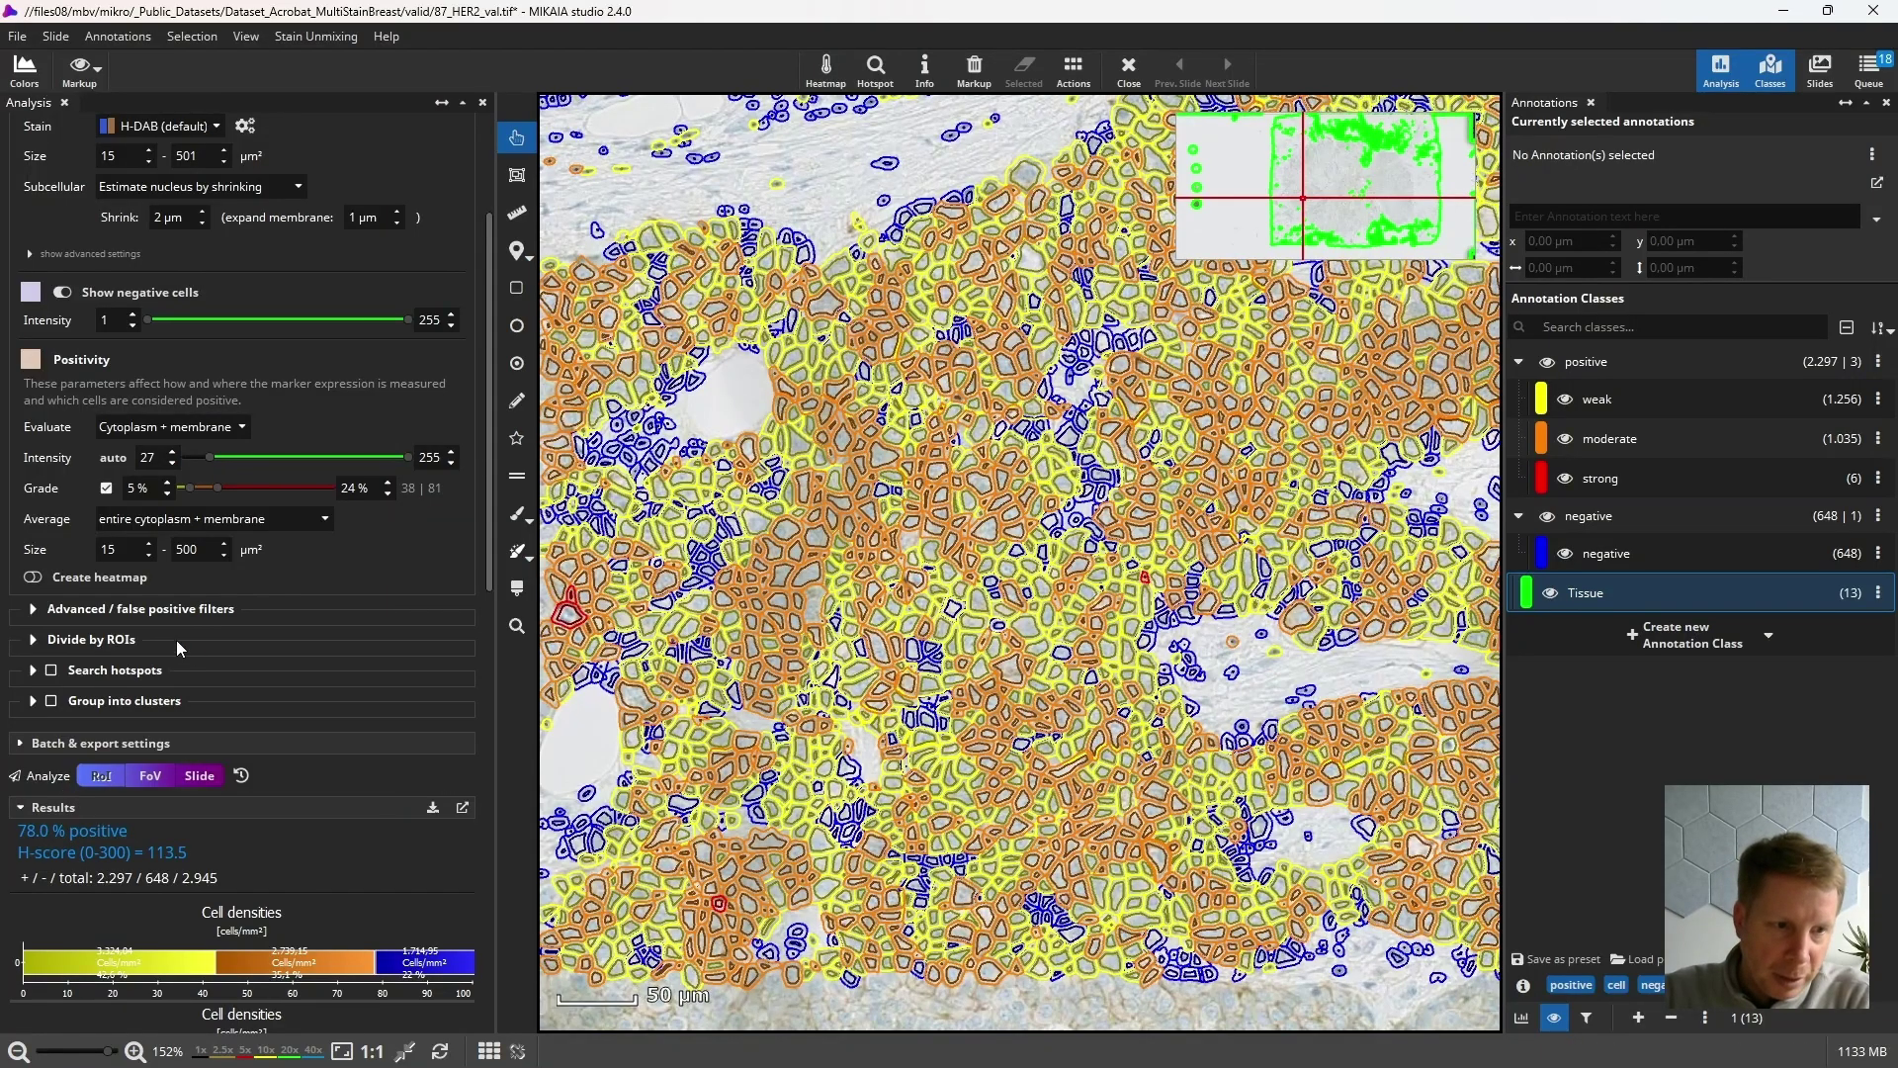
pyautogui.moveTo(54, 650)
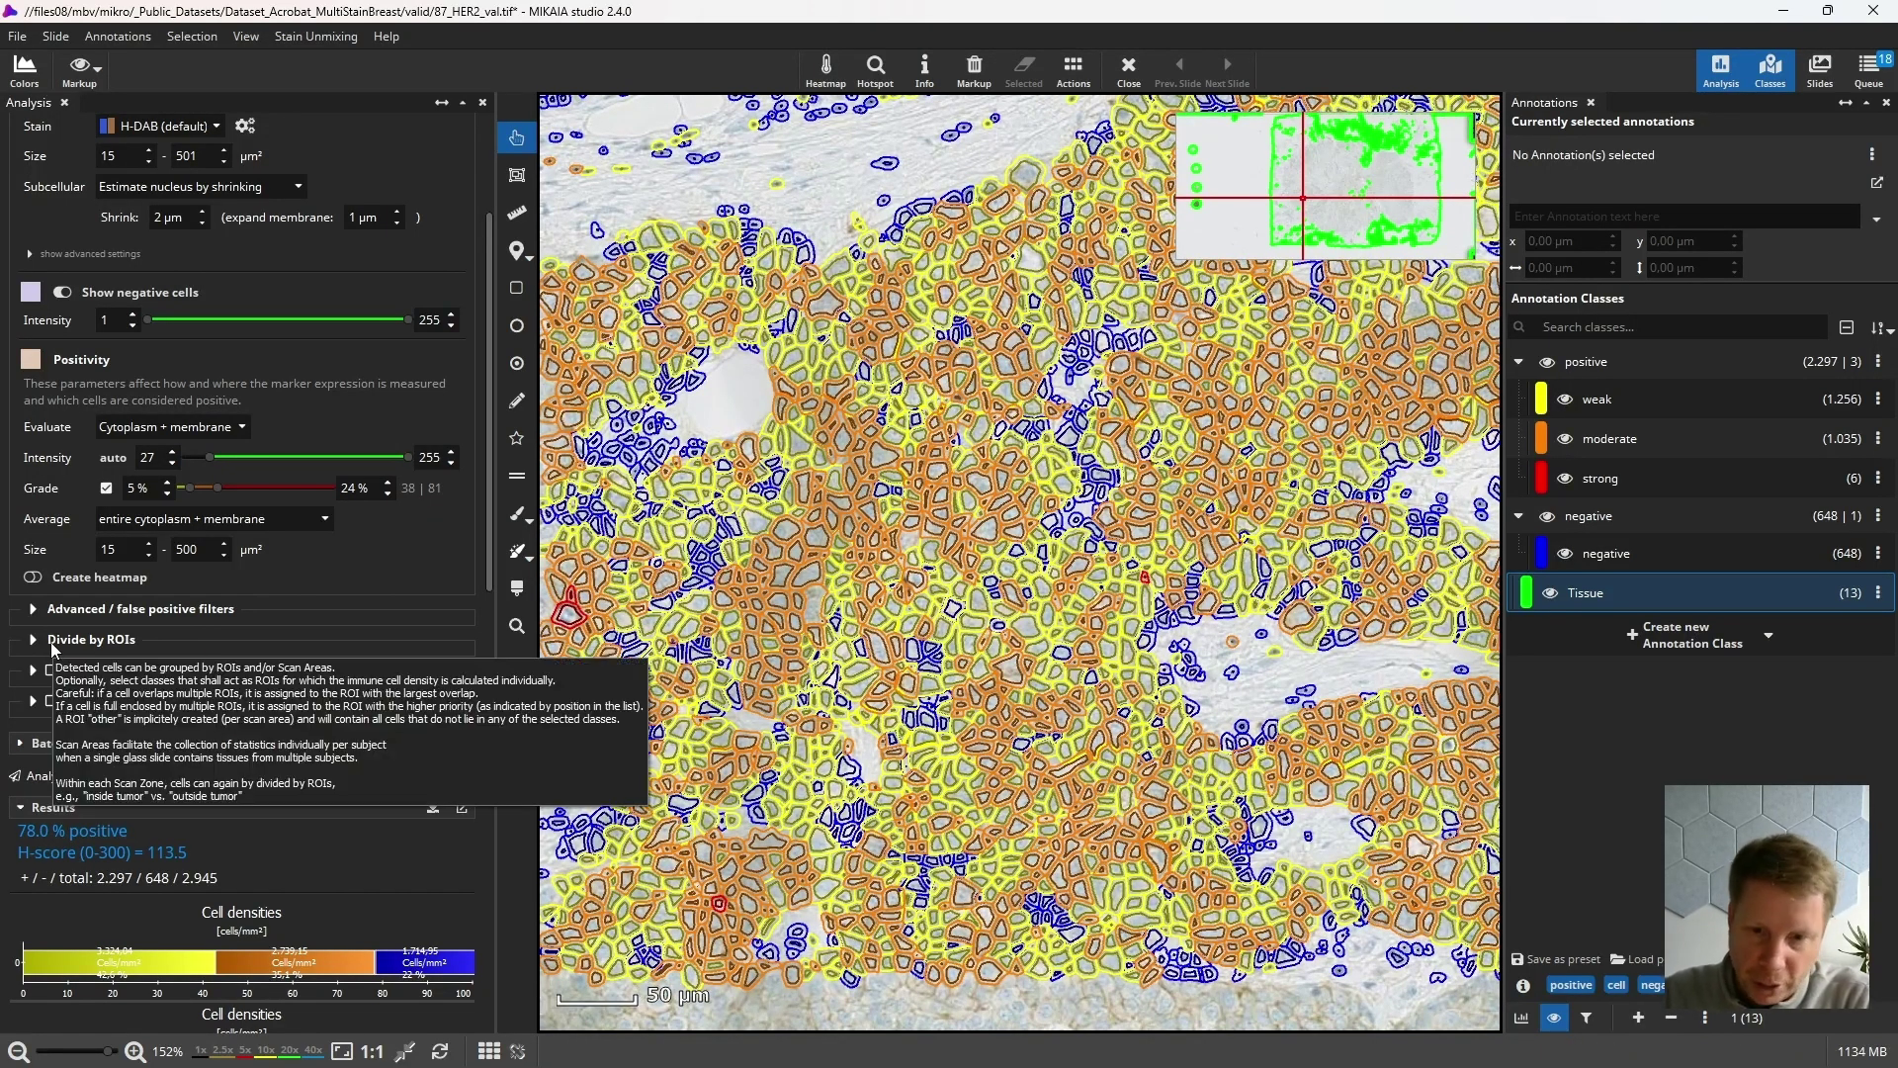
# Enable the hotspot search with a hotspot diameter of 500 µm.
pyautogui.scroll(-2, 305, 586)
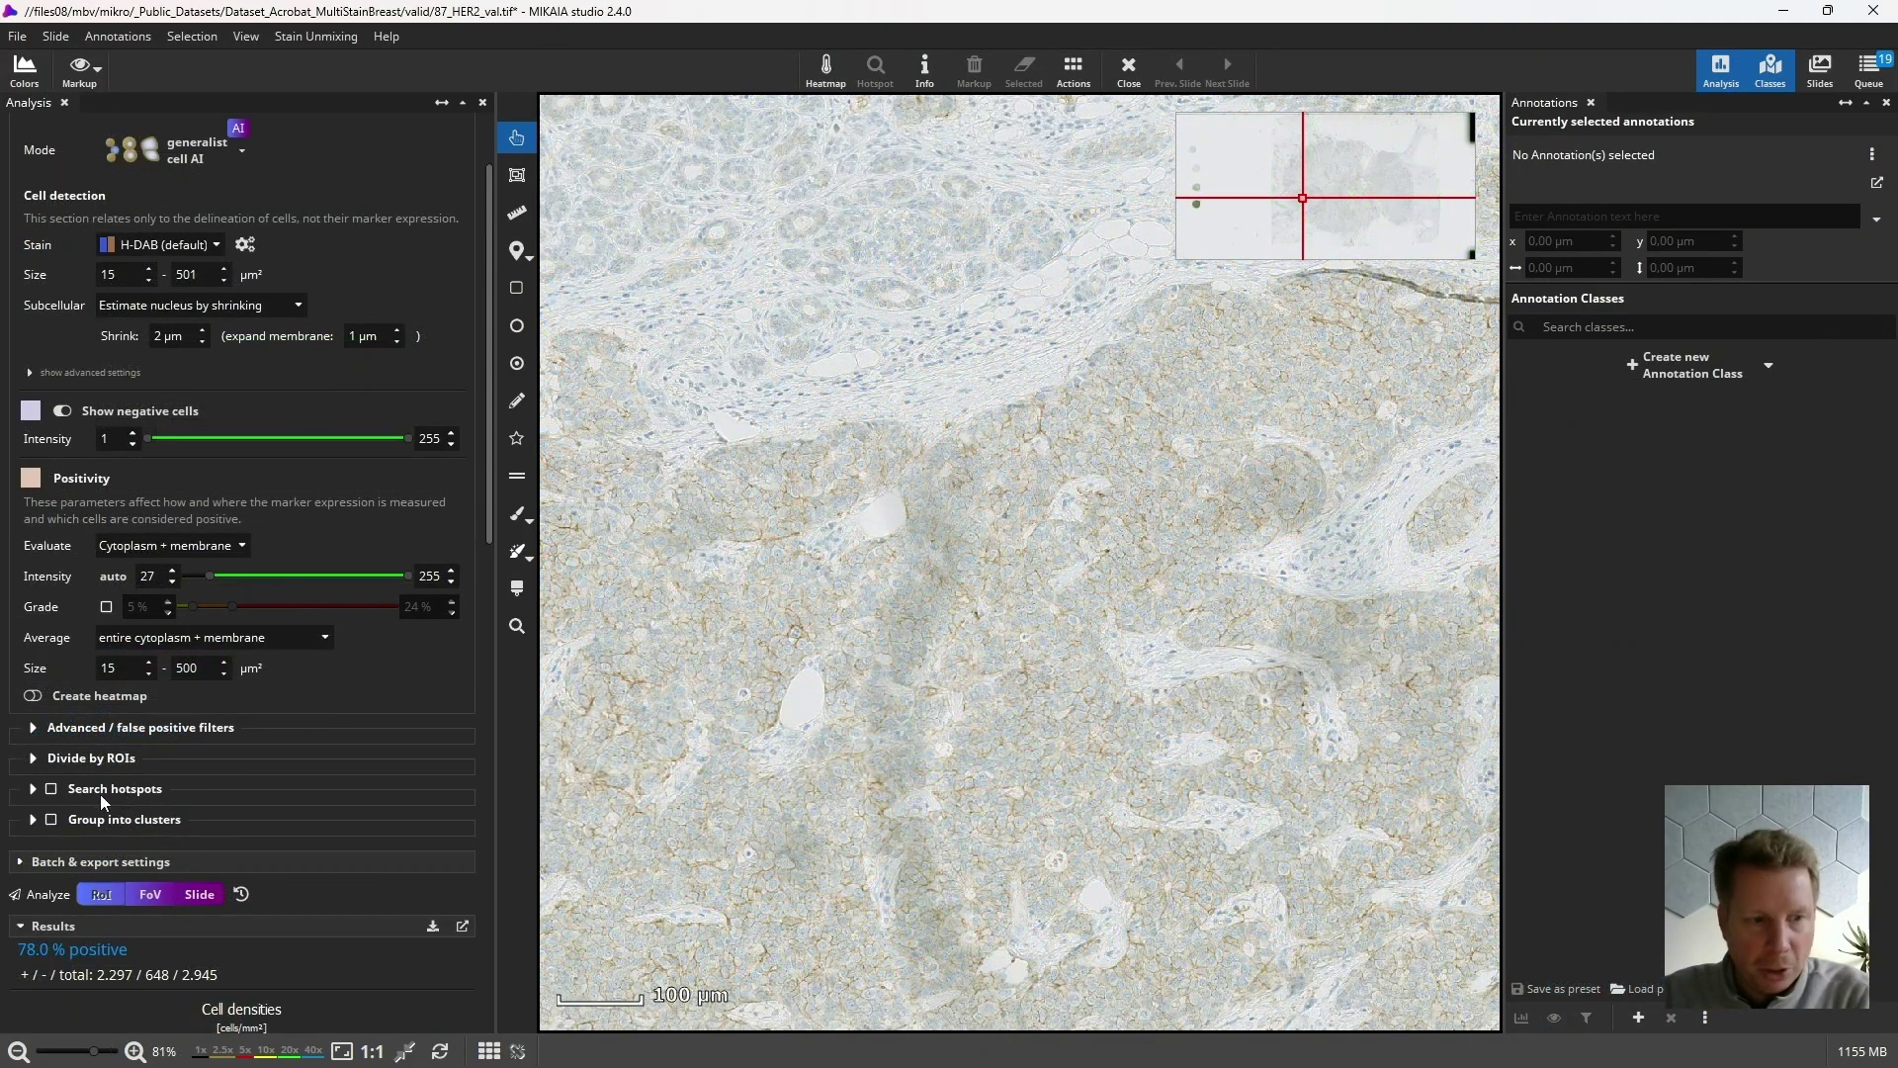
pyautogui.click(32, 789)
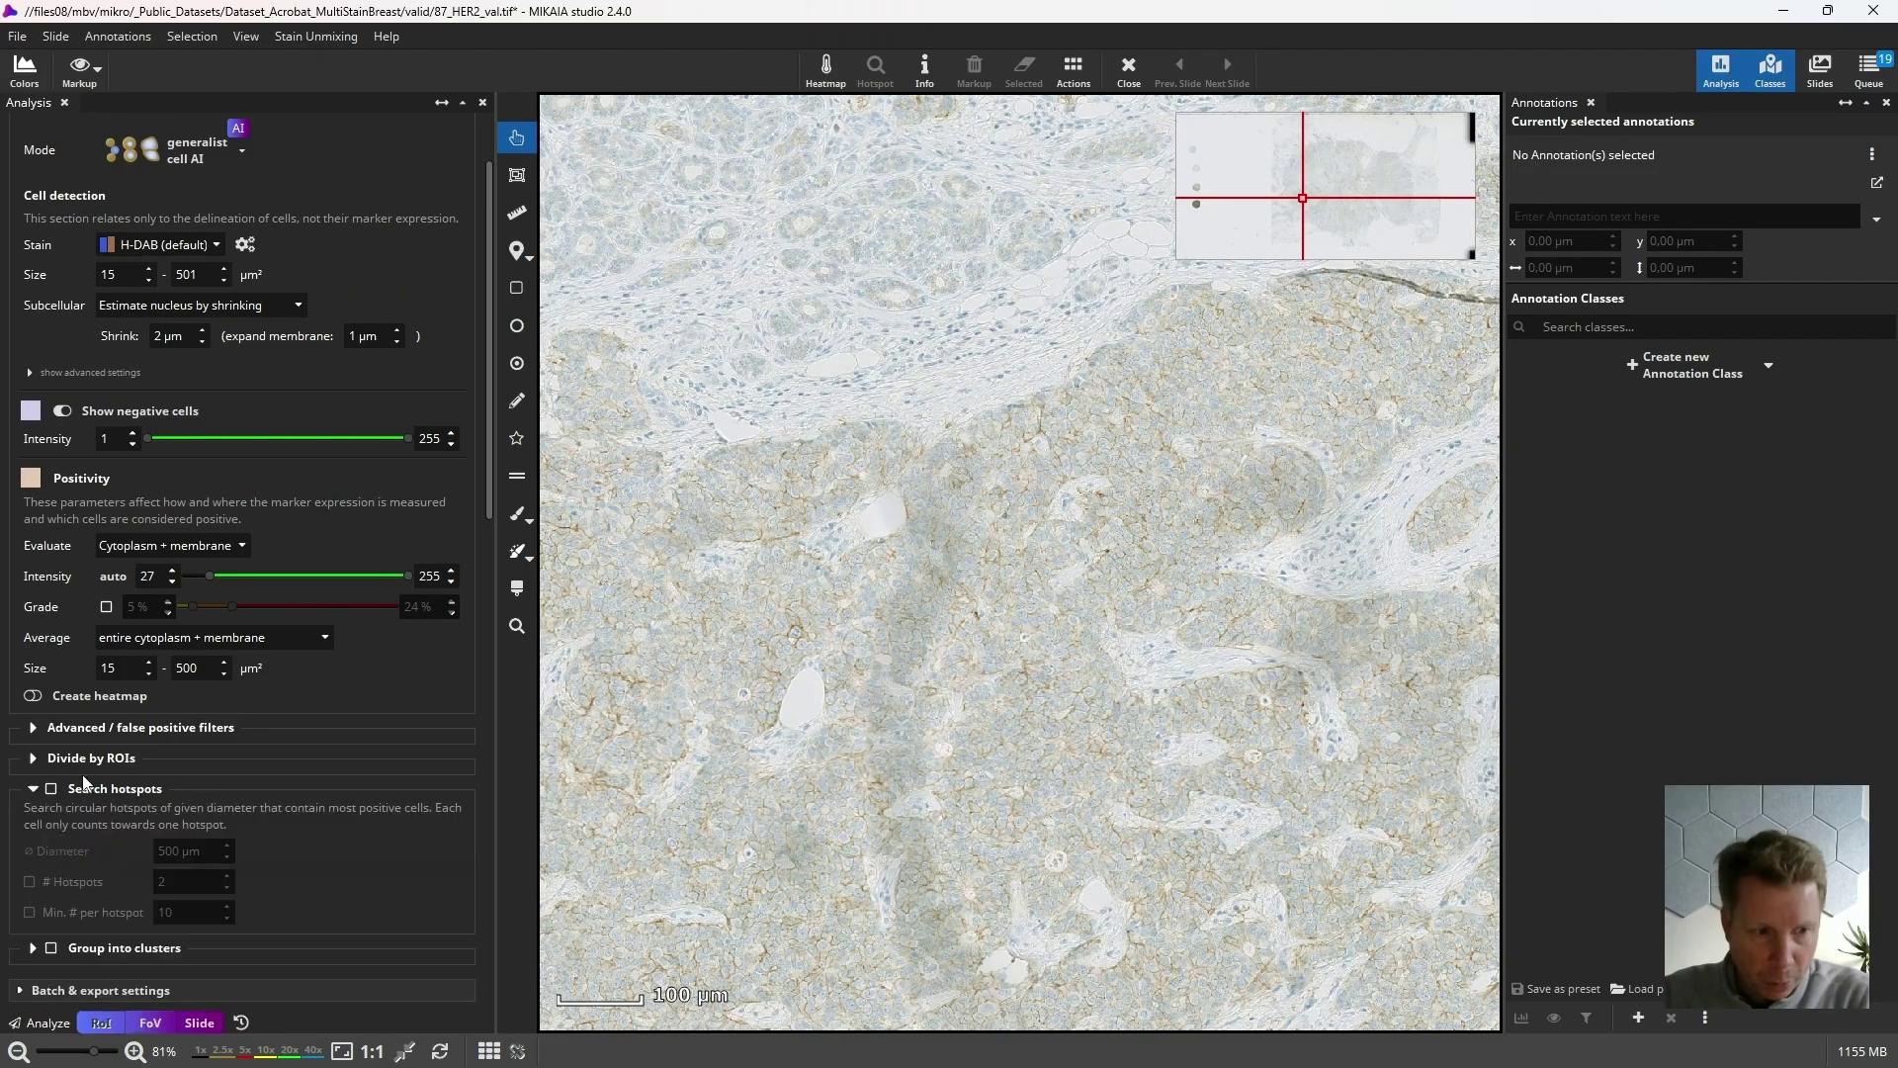
pyautogui.scroll(-1, 221, 761)
pyautogui.click(51, 729)
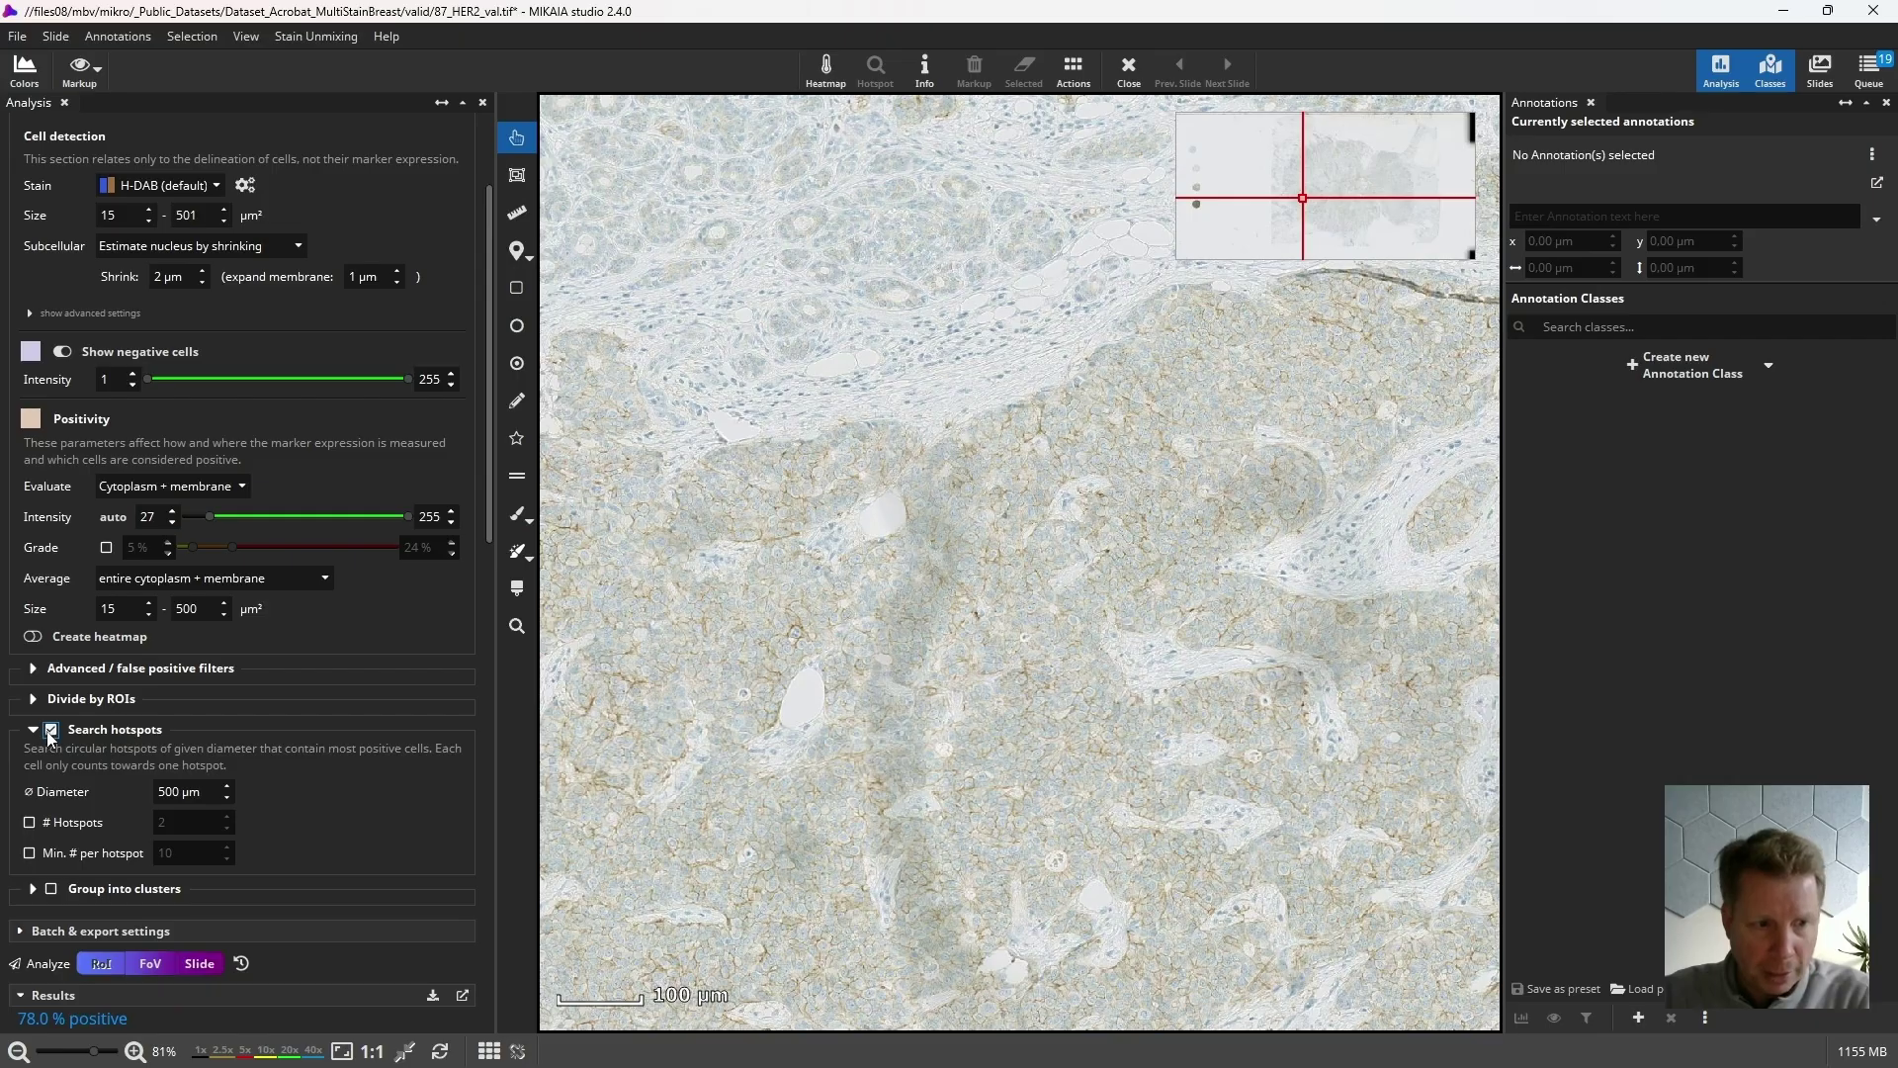
pyautogui.scroll(-2, 340, 739)
pyautogui.click(228, 679)
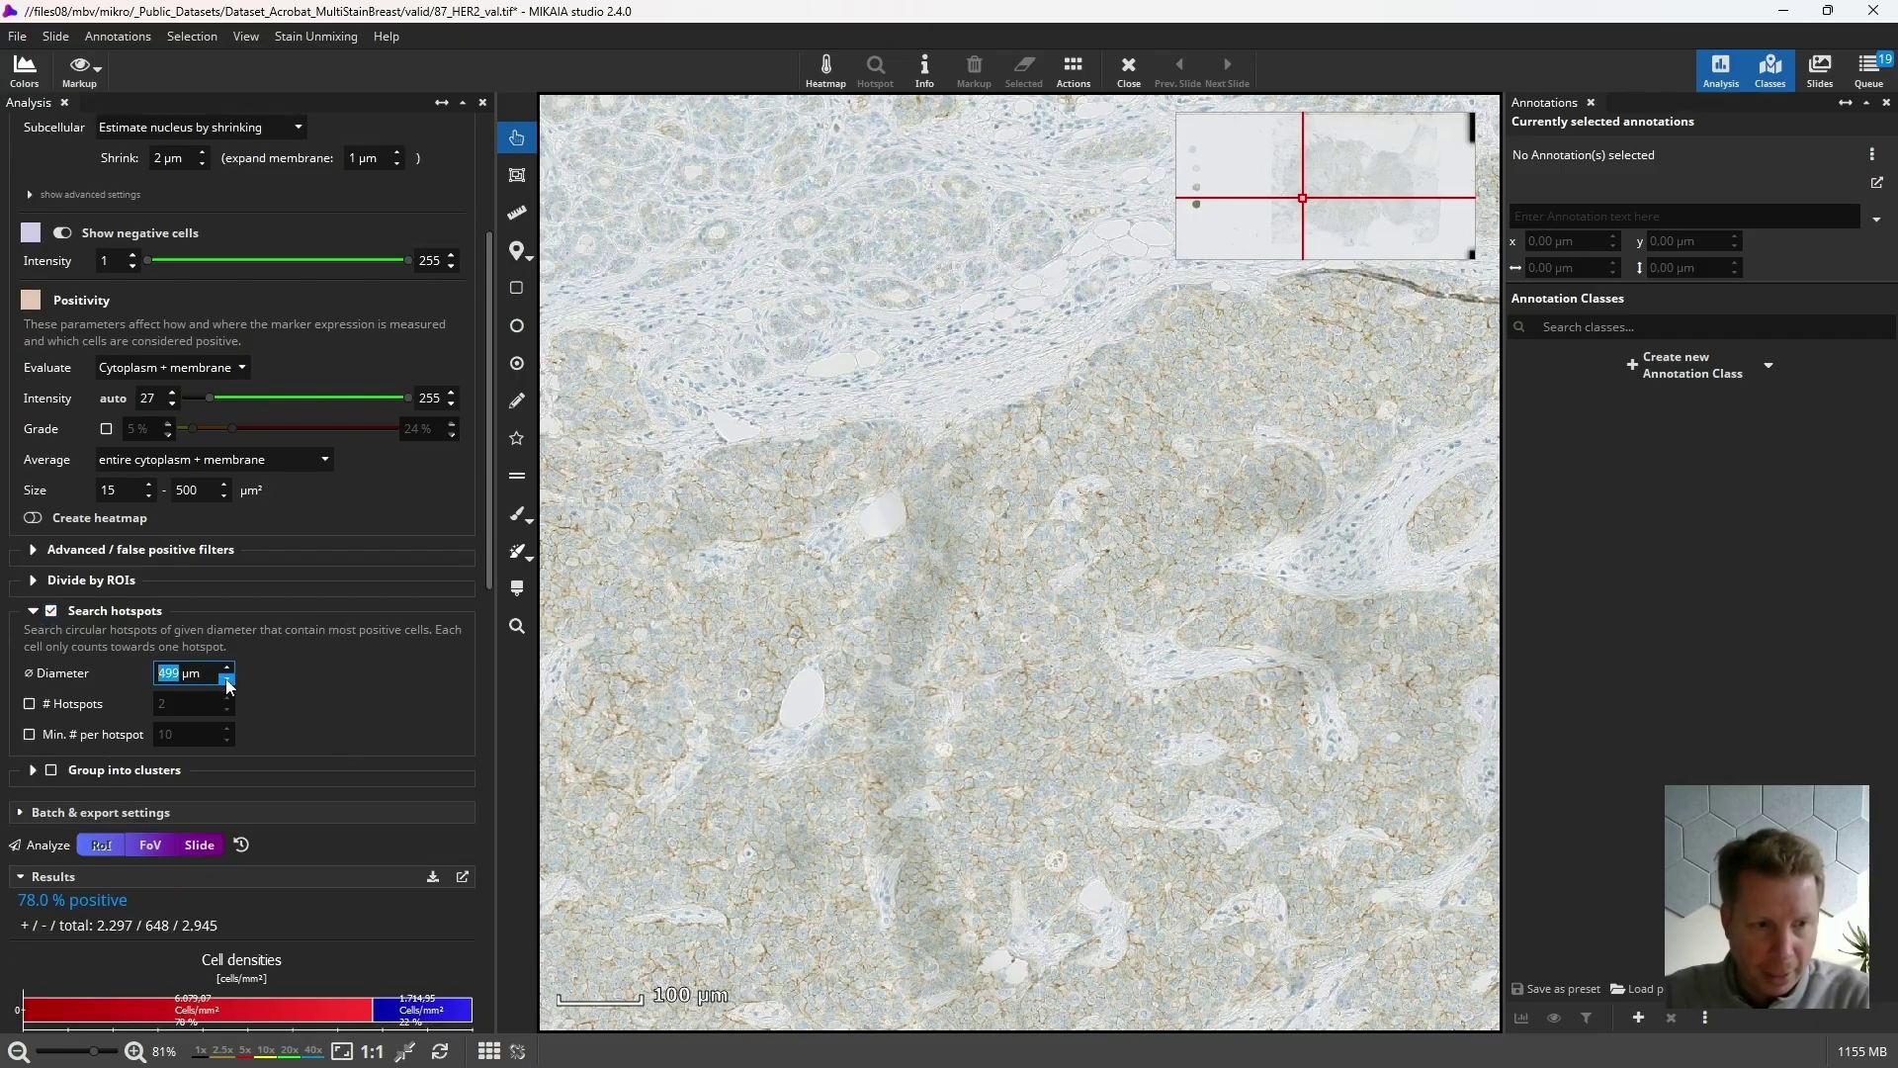
pyautogui.click(227, 669)
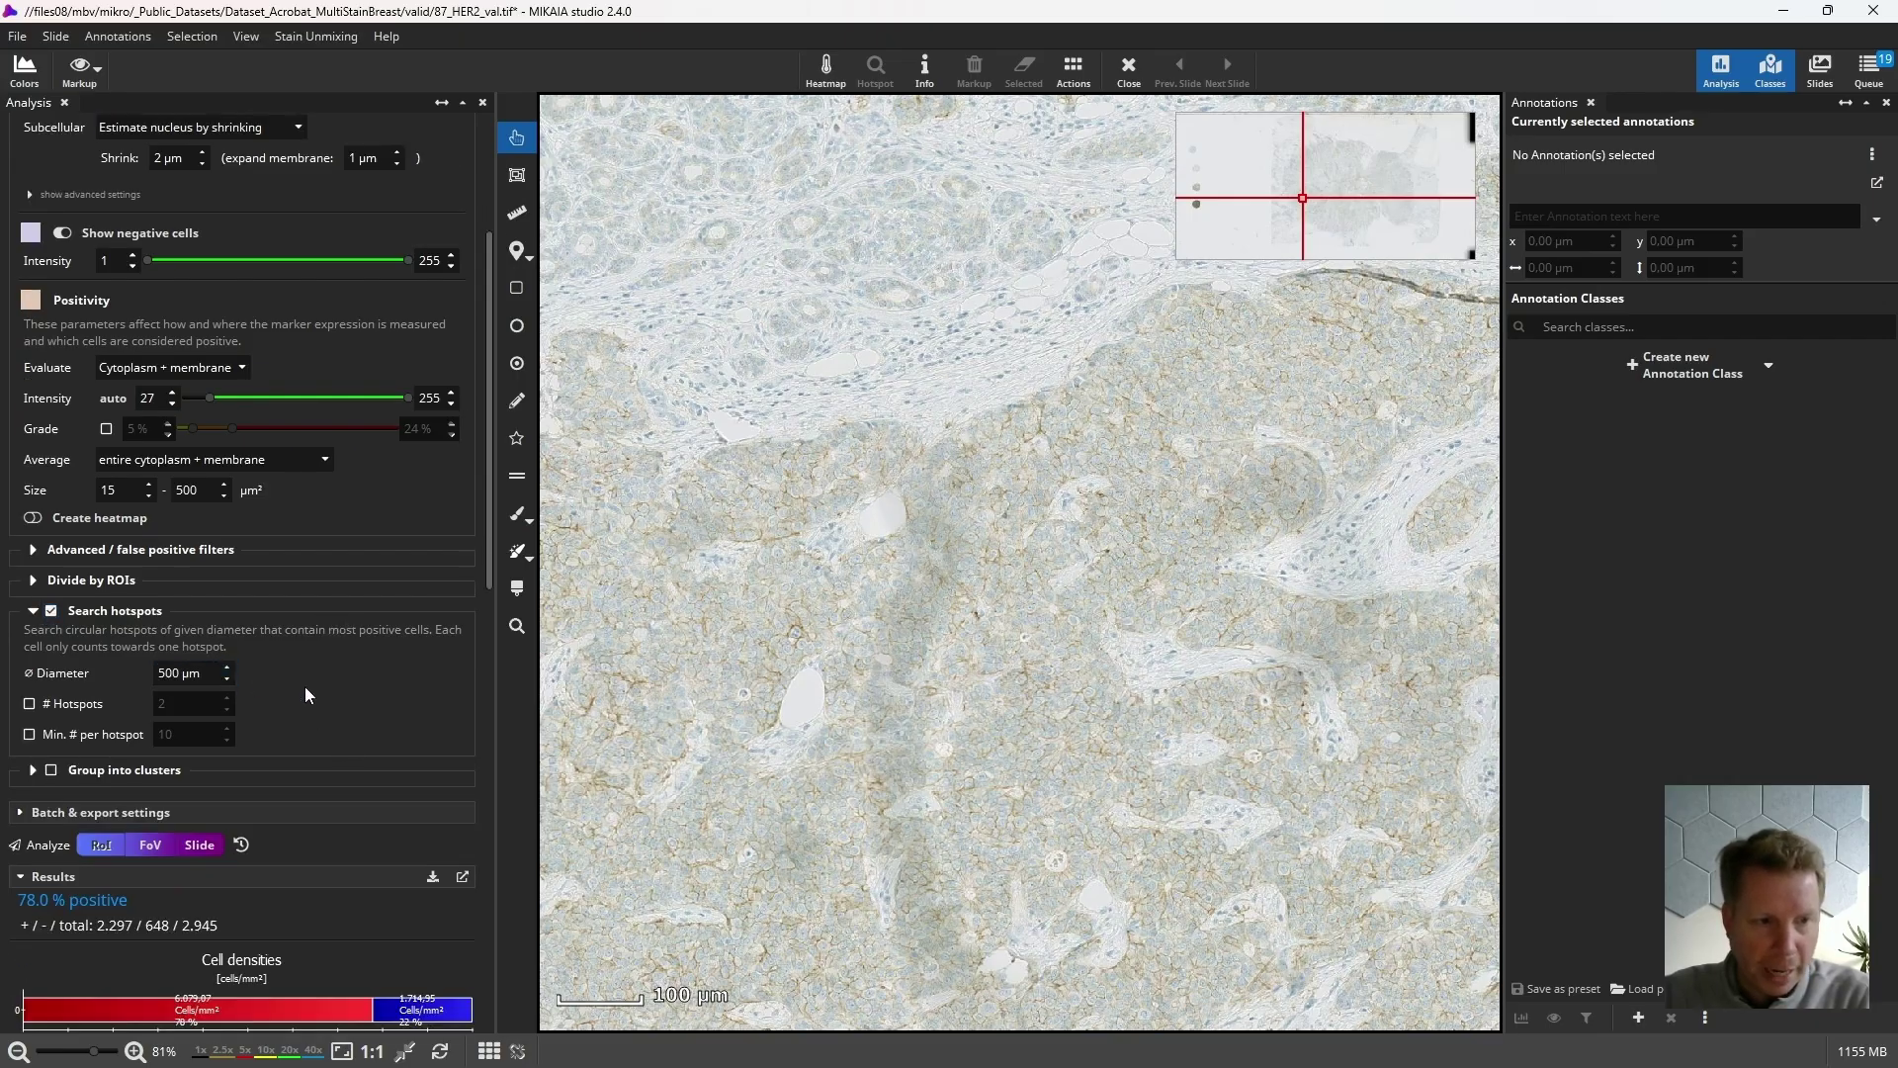
# Limit the hotspot search to a maximum of 1 hotspot.
pyautogui.moveTo(1080, 541); pyautogui.dragTo(1005, 537)
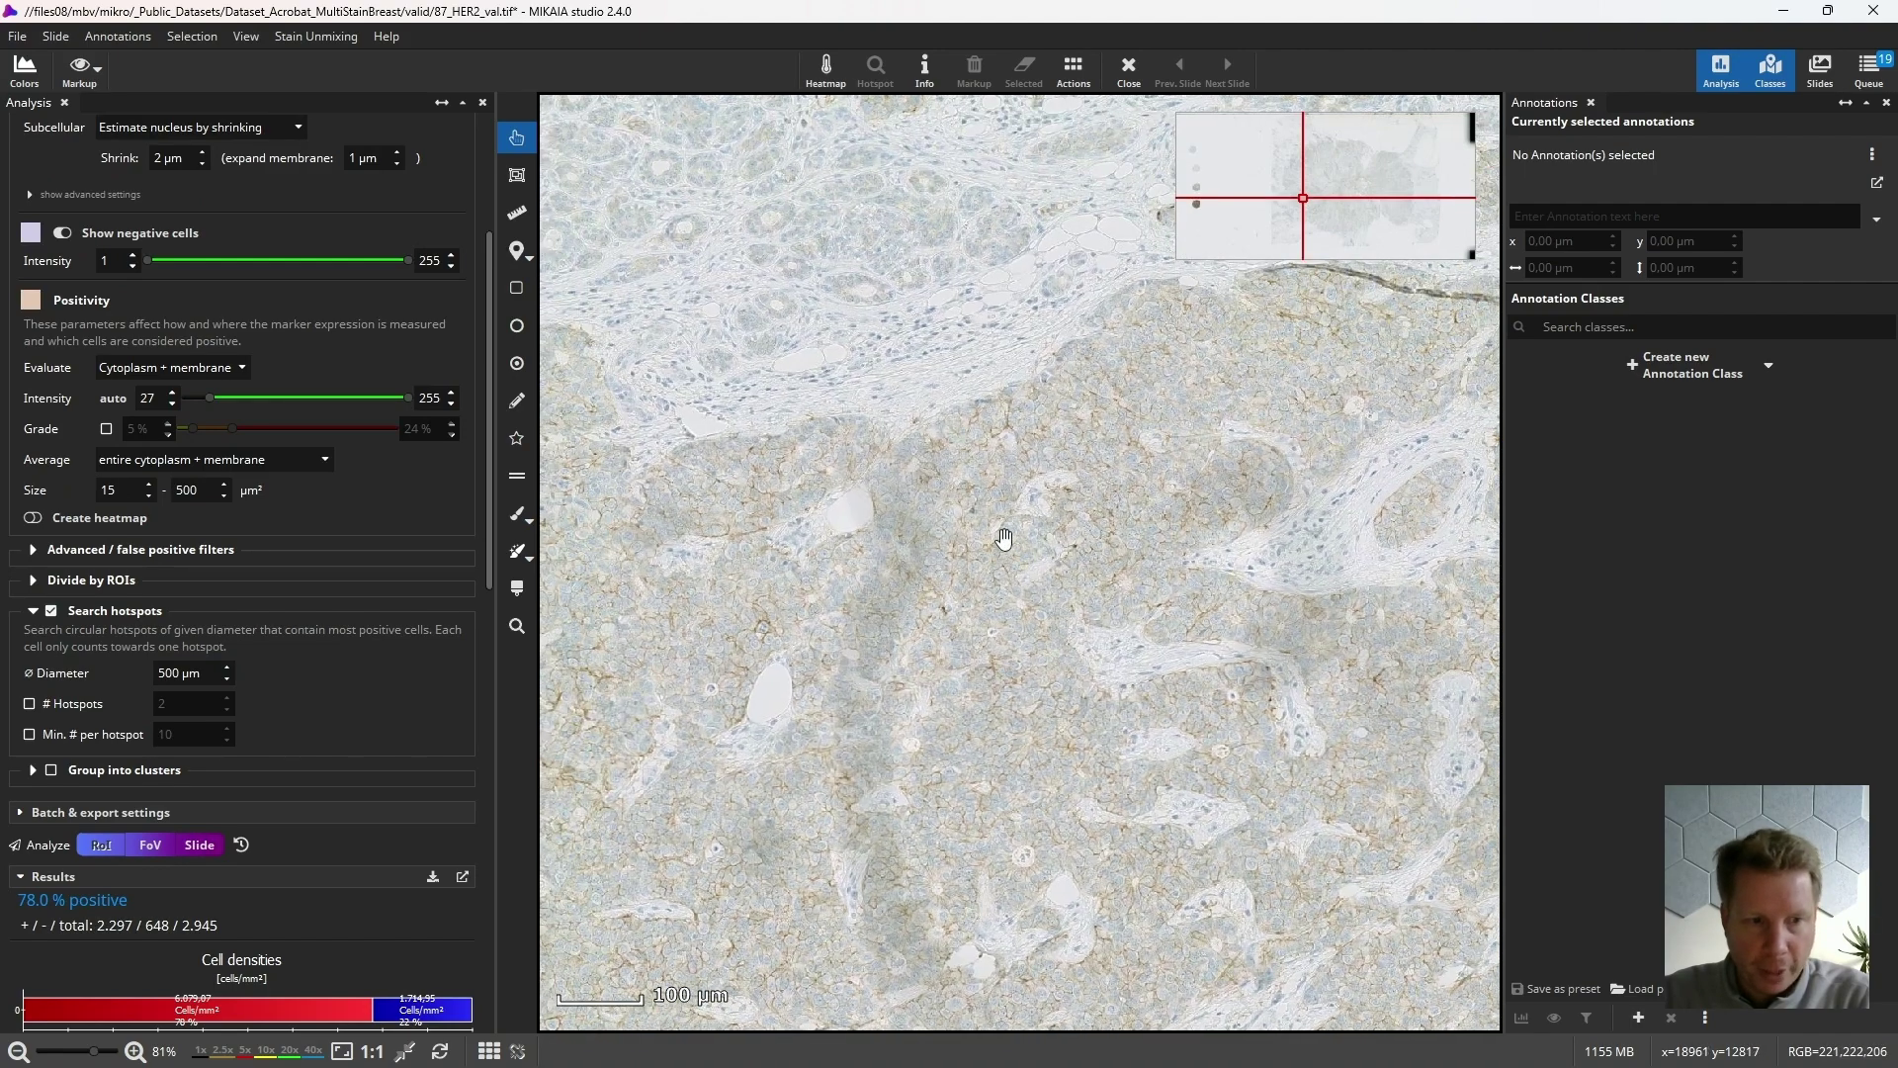
pyautogui.click(74, 705)
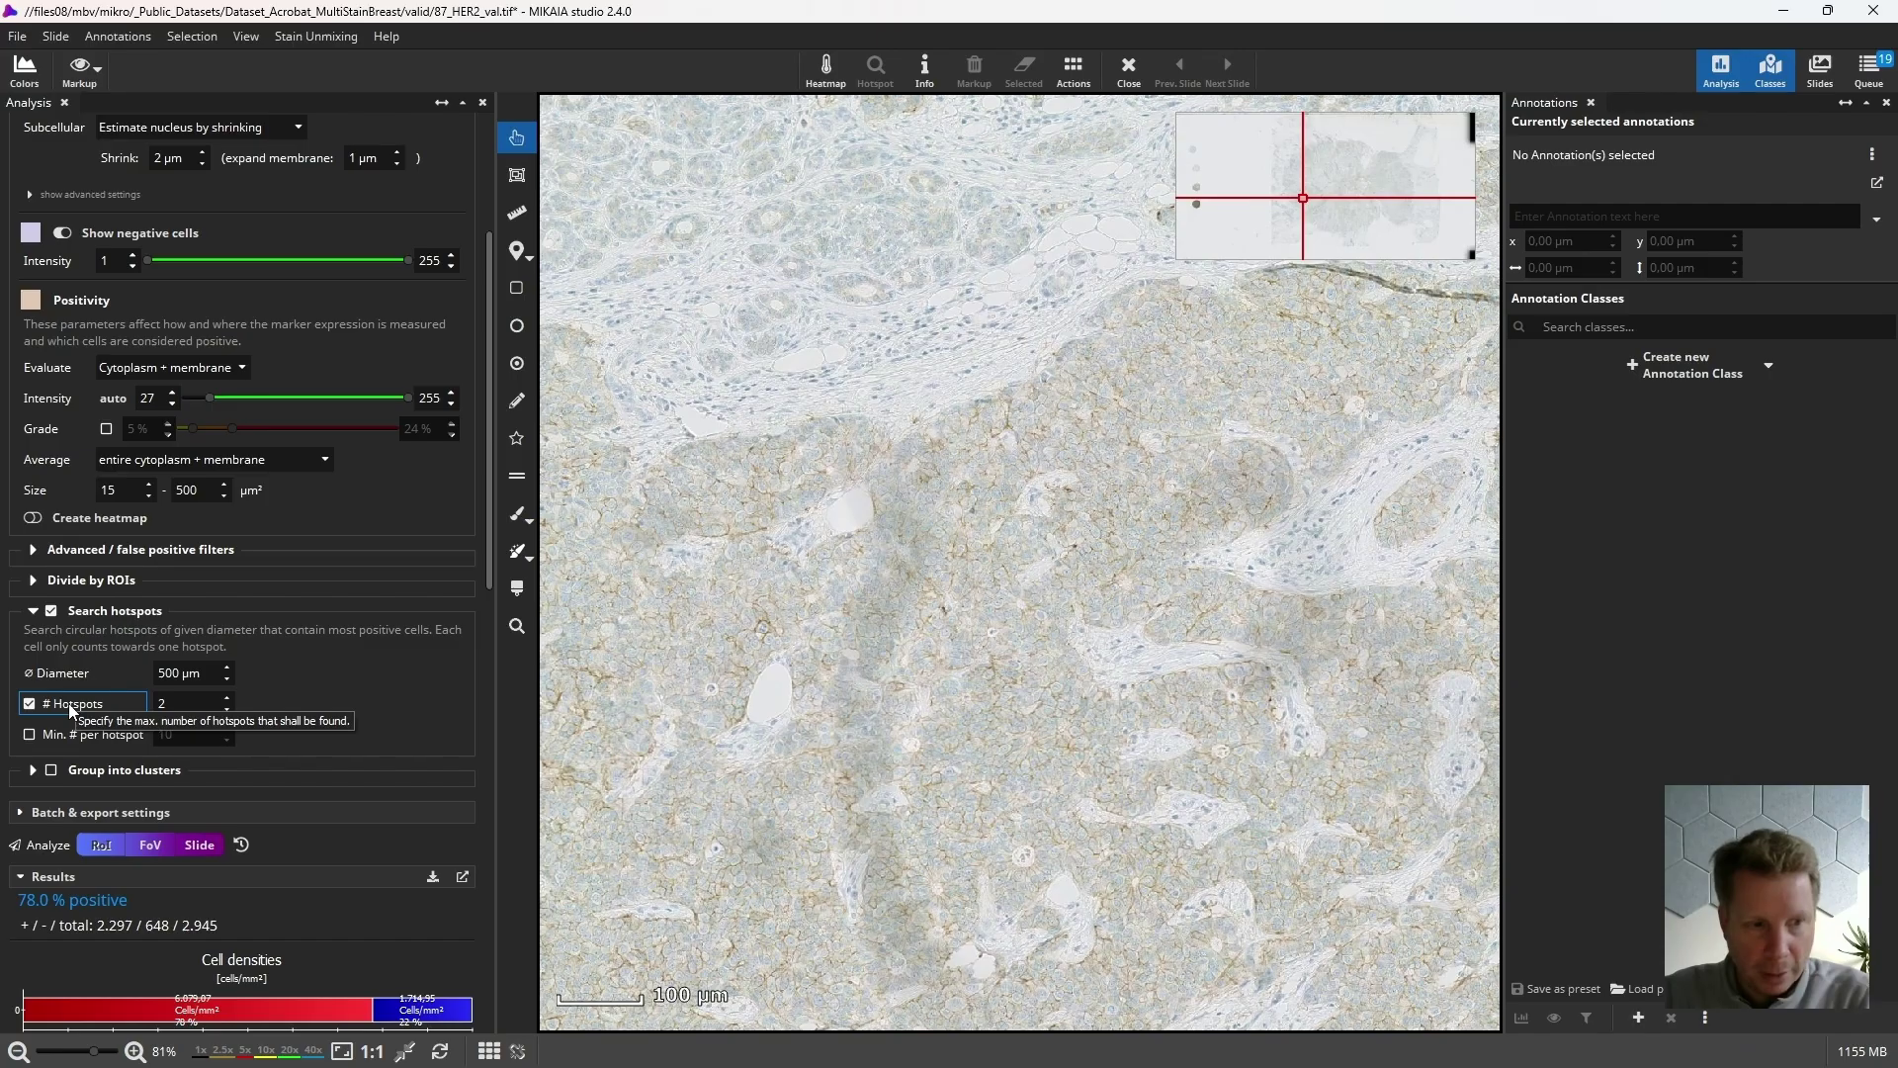
pyautogui.click(226, 698)
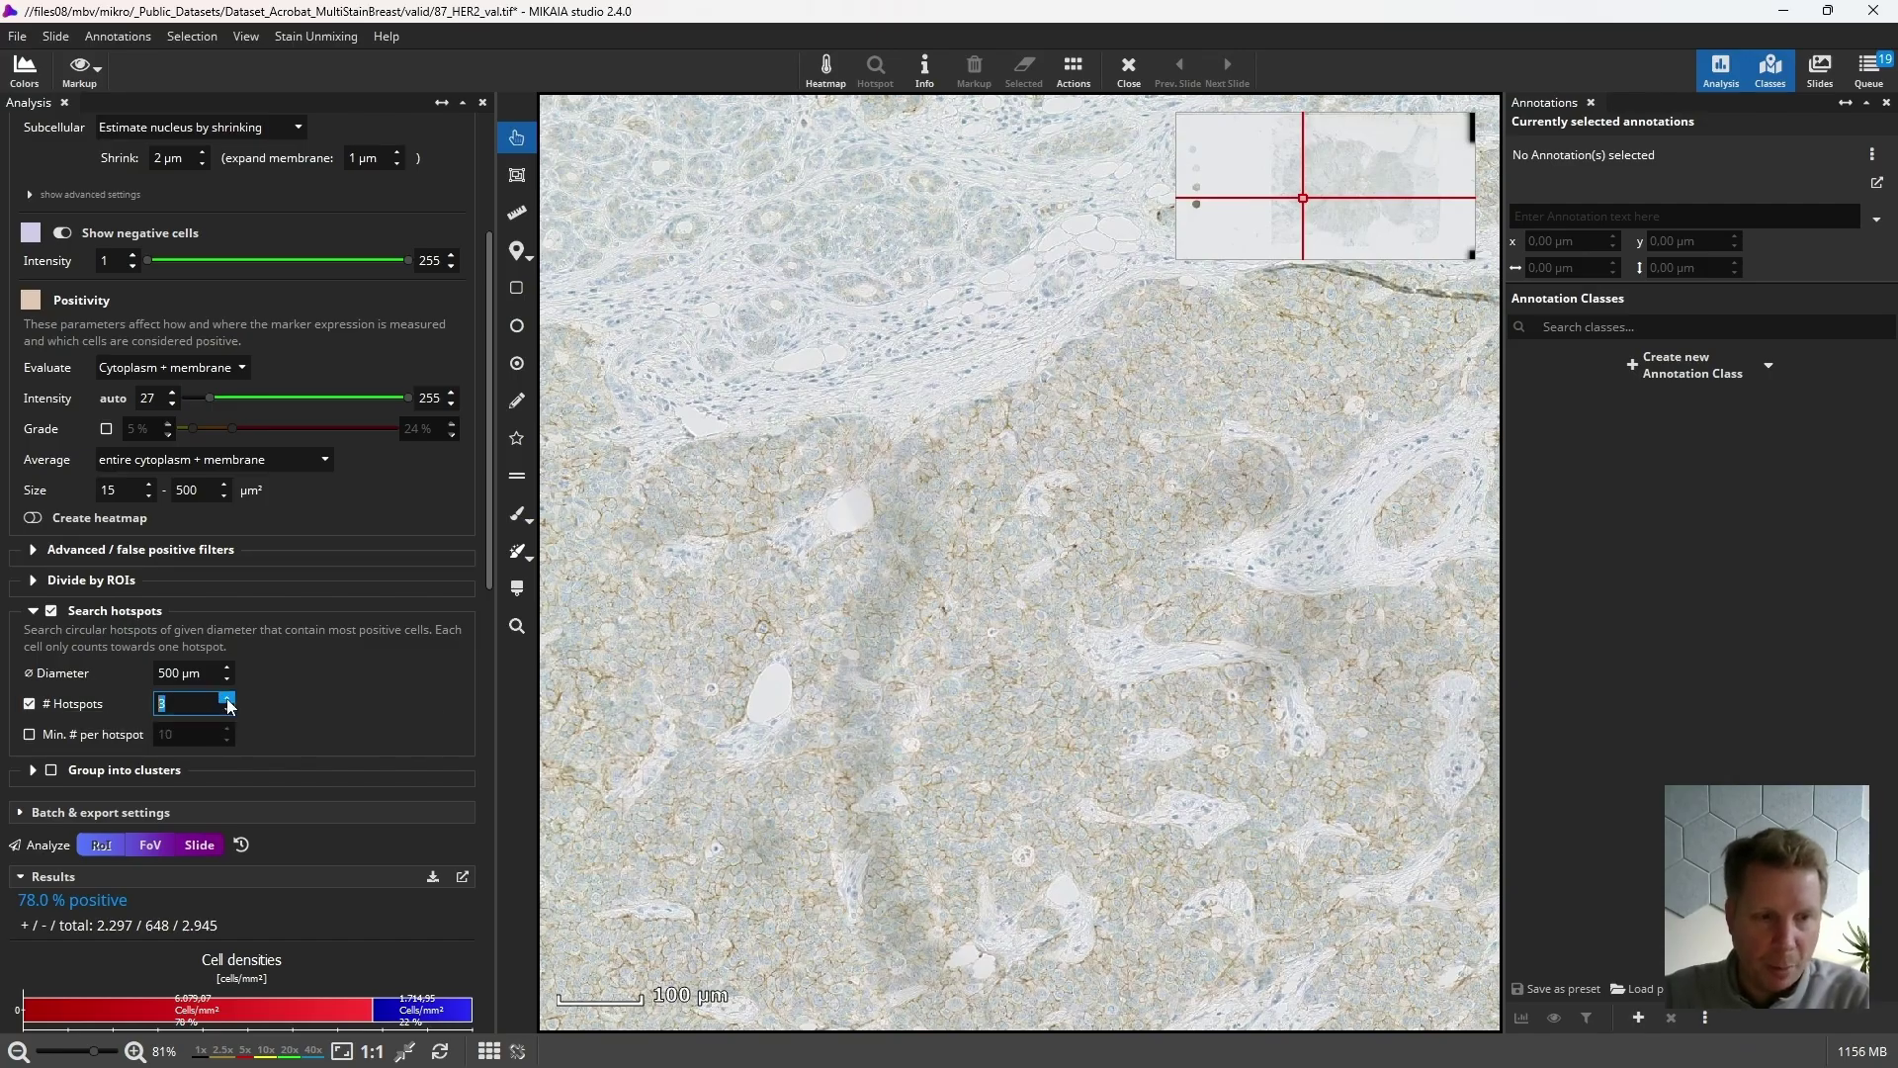
pyautogui.click(229, 710)
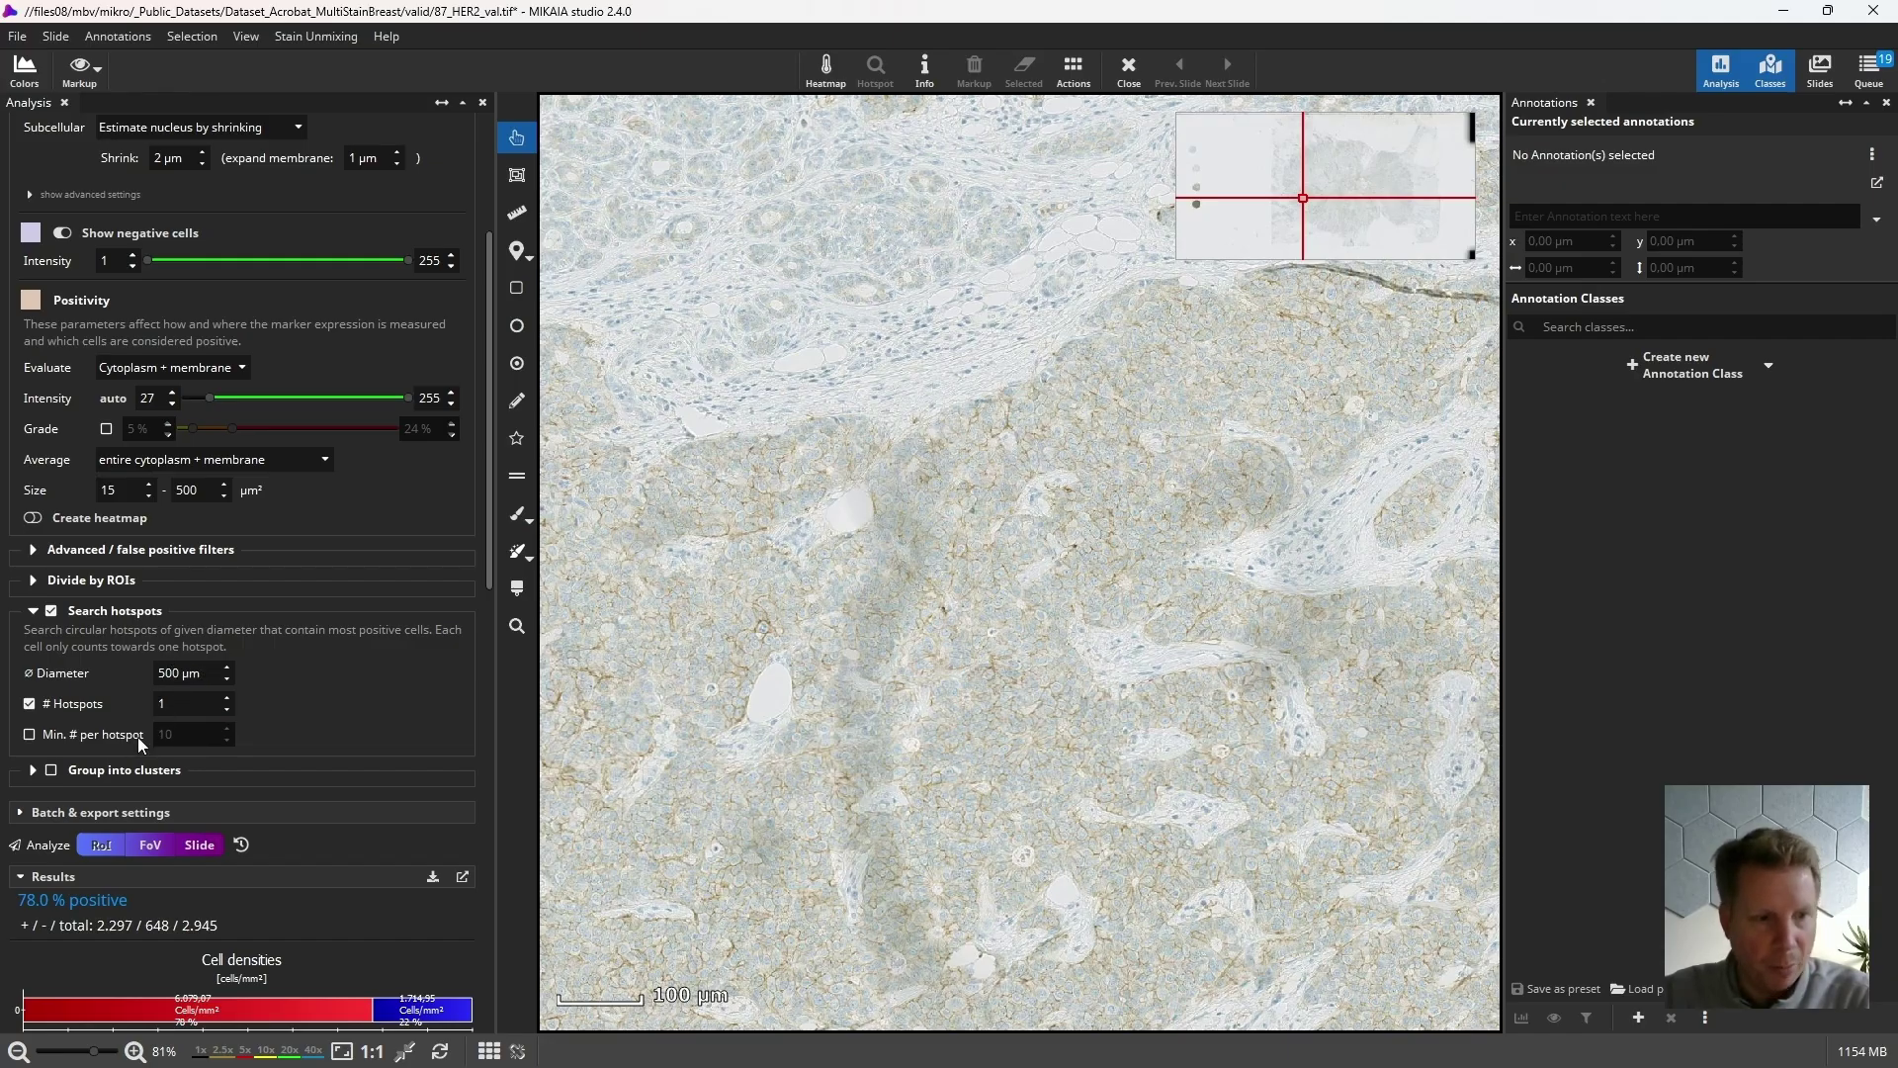
# Switch the hotspot limit to a minimum of 10 cells per hotspot instead of a maximum hotspot count.
pyautogui.moveTo(1104, 787); pyautogui.dragTo(1030, 627)
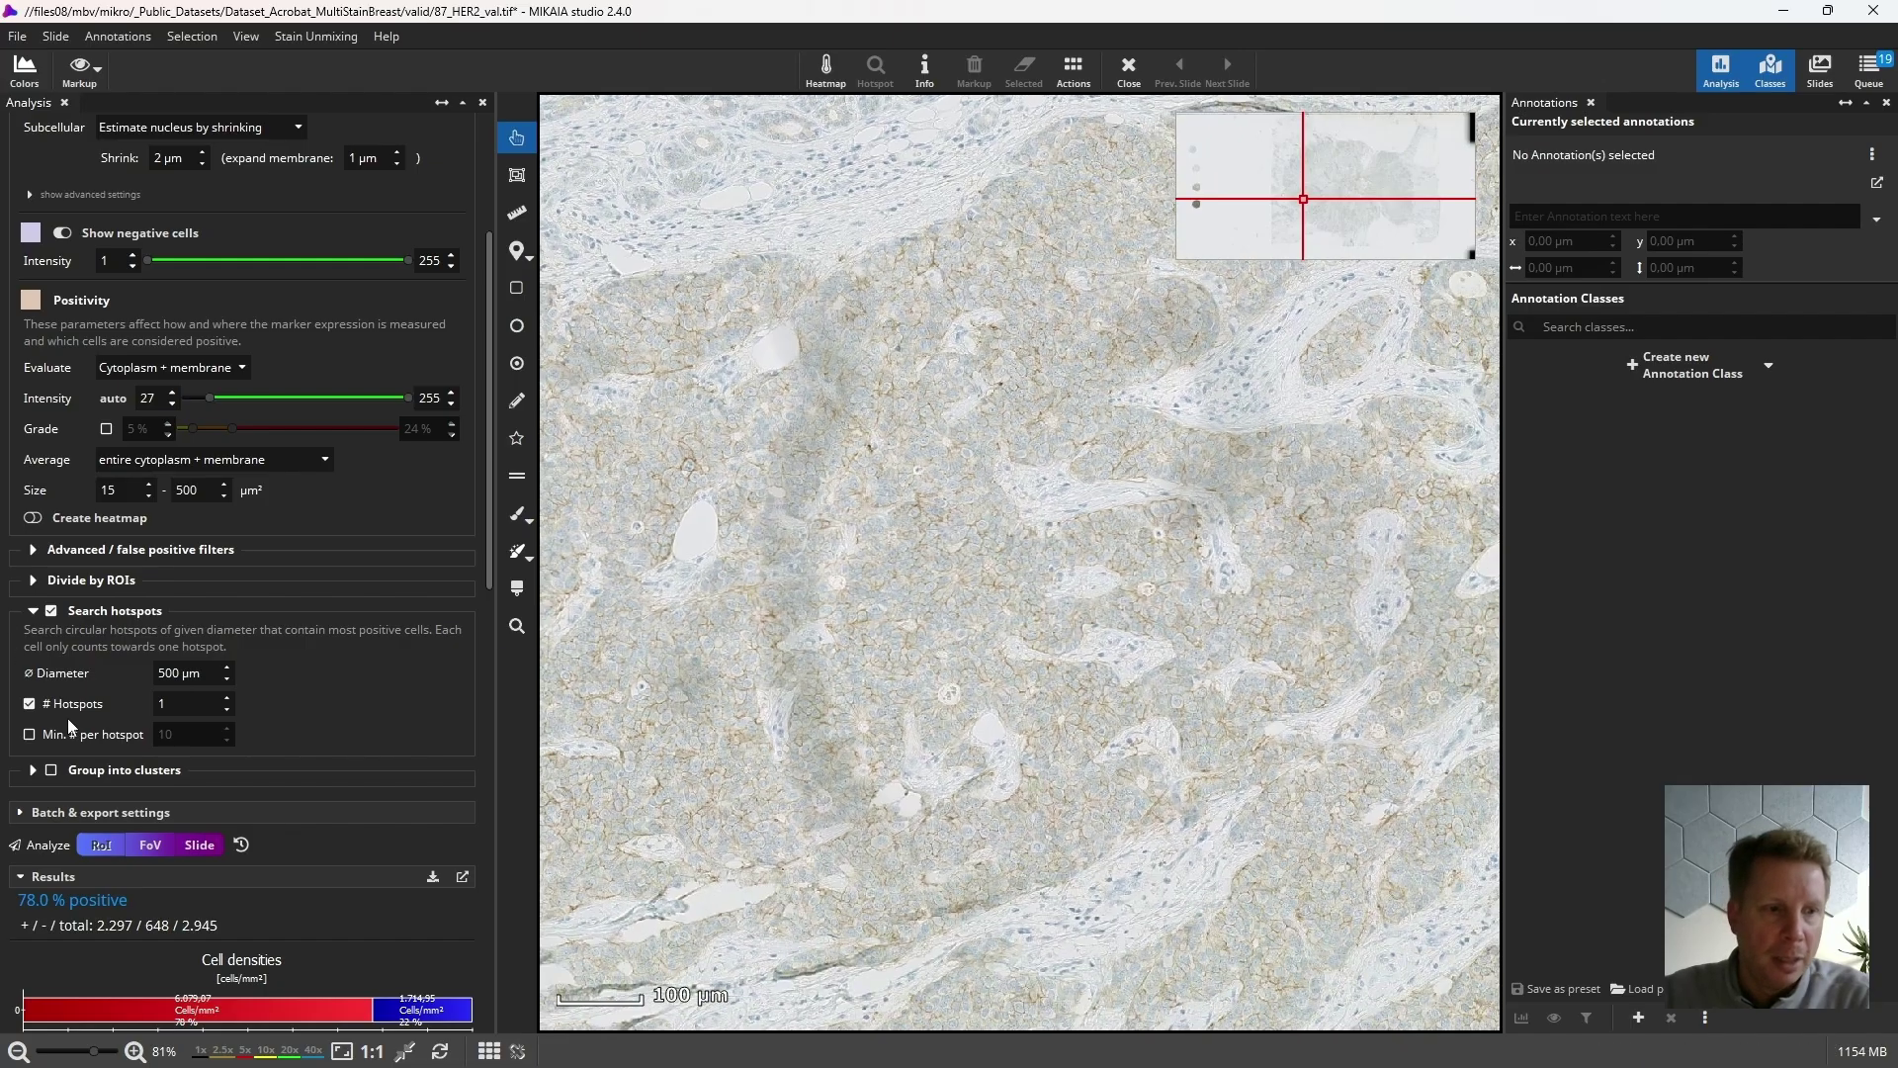
pyautogui.click(29, 734)
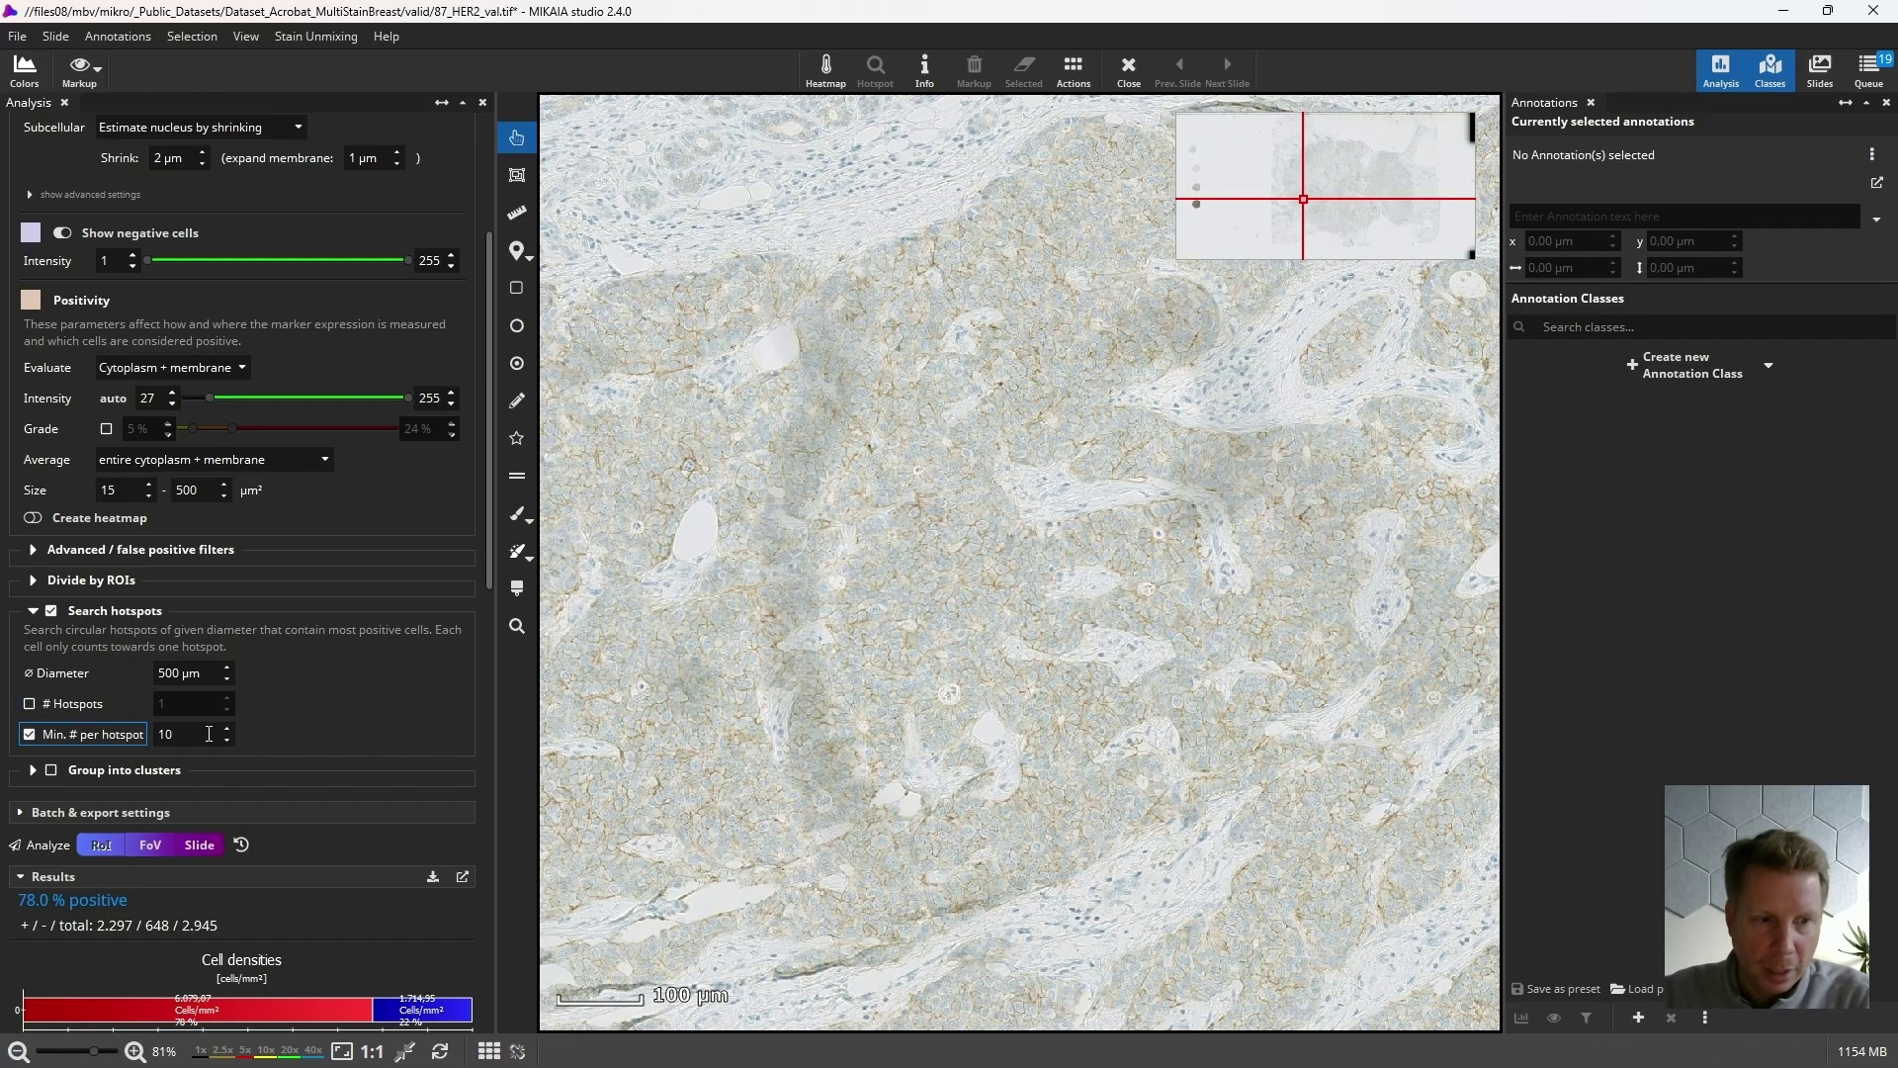
# Limit the hotspot search to 2 hotspots with a minimum of 20 cells per hotspot.
pyautogui.press('Tab')
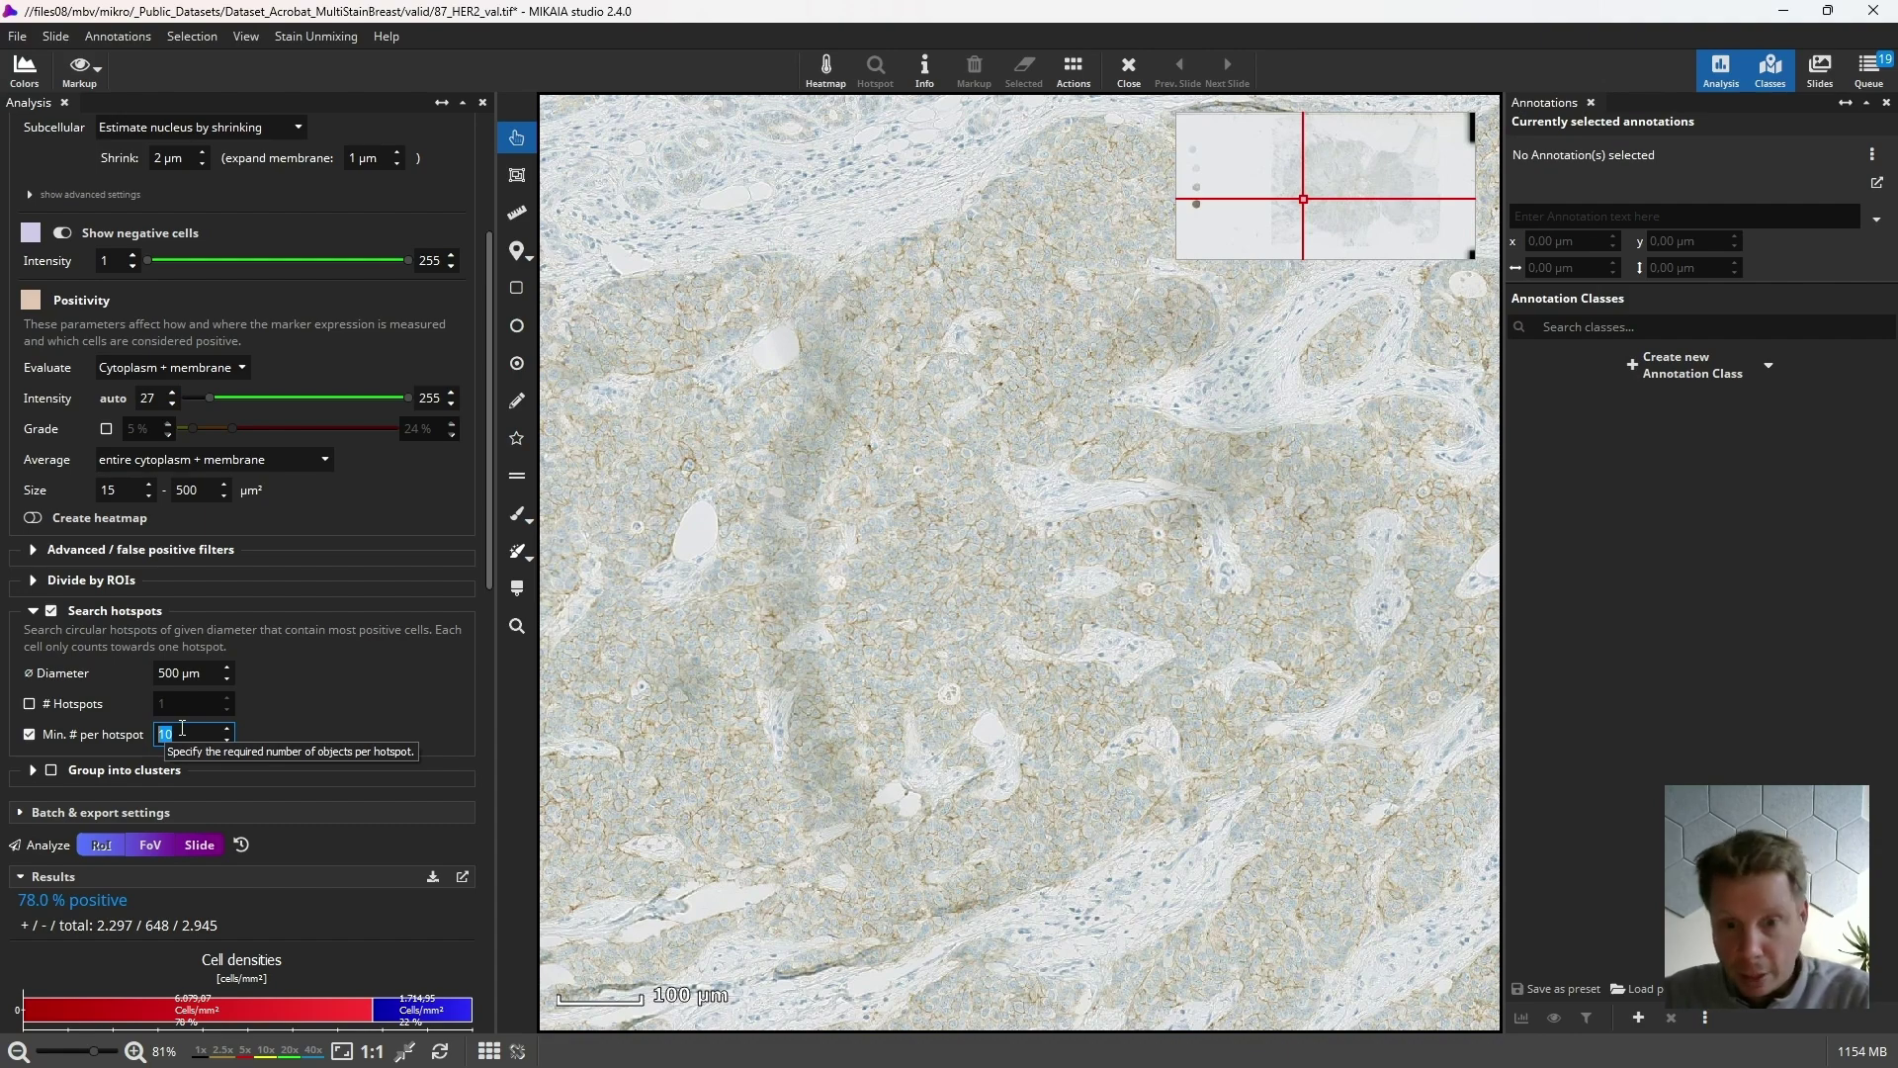
pyautogui.click(55, 706)
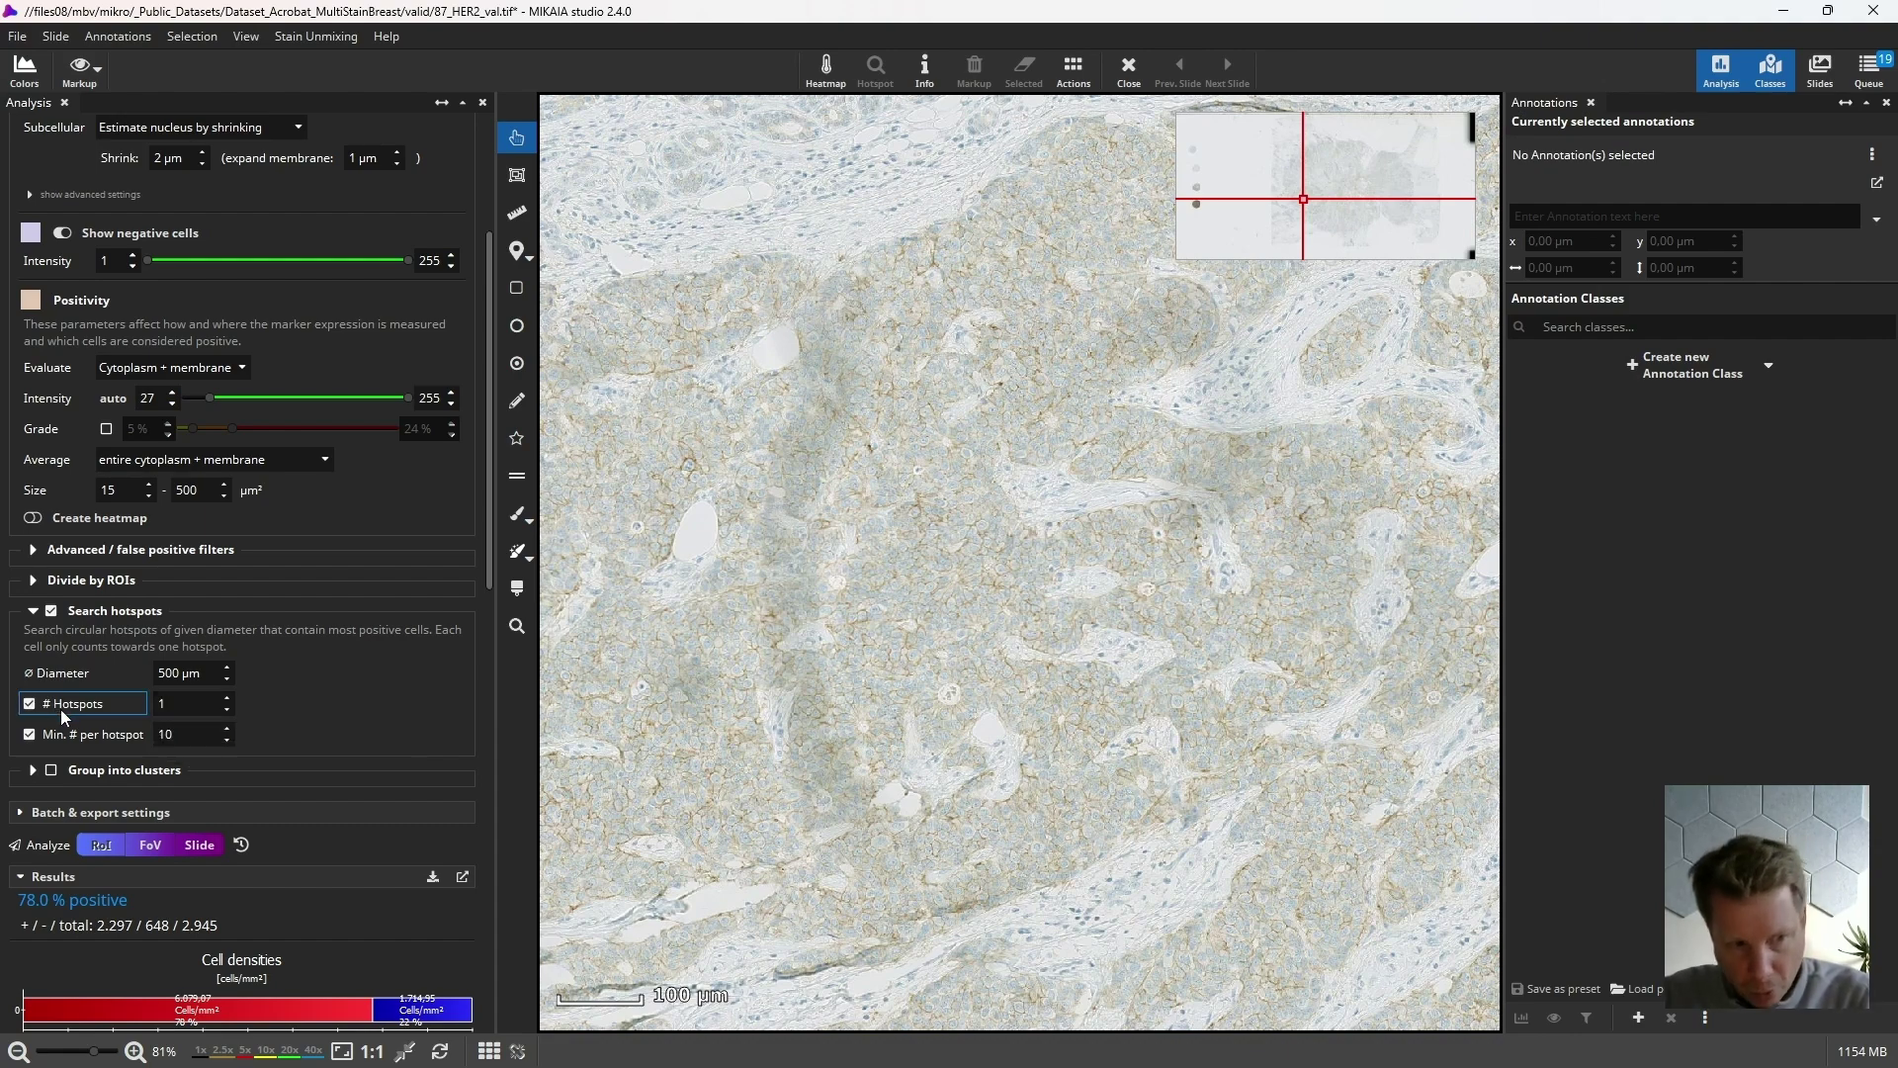
pyautogui.click(226, 698)
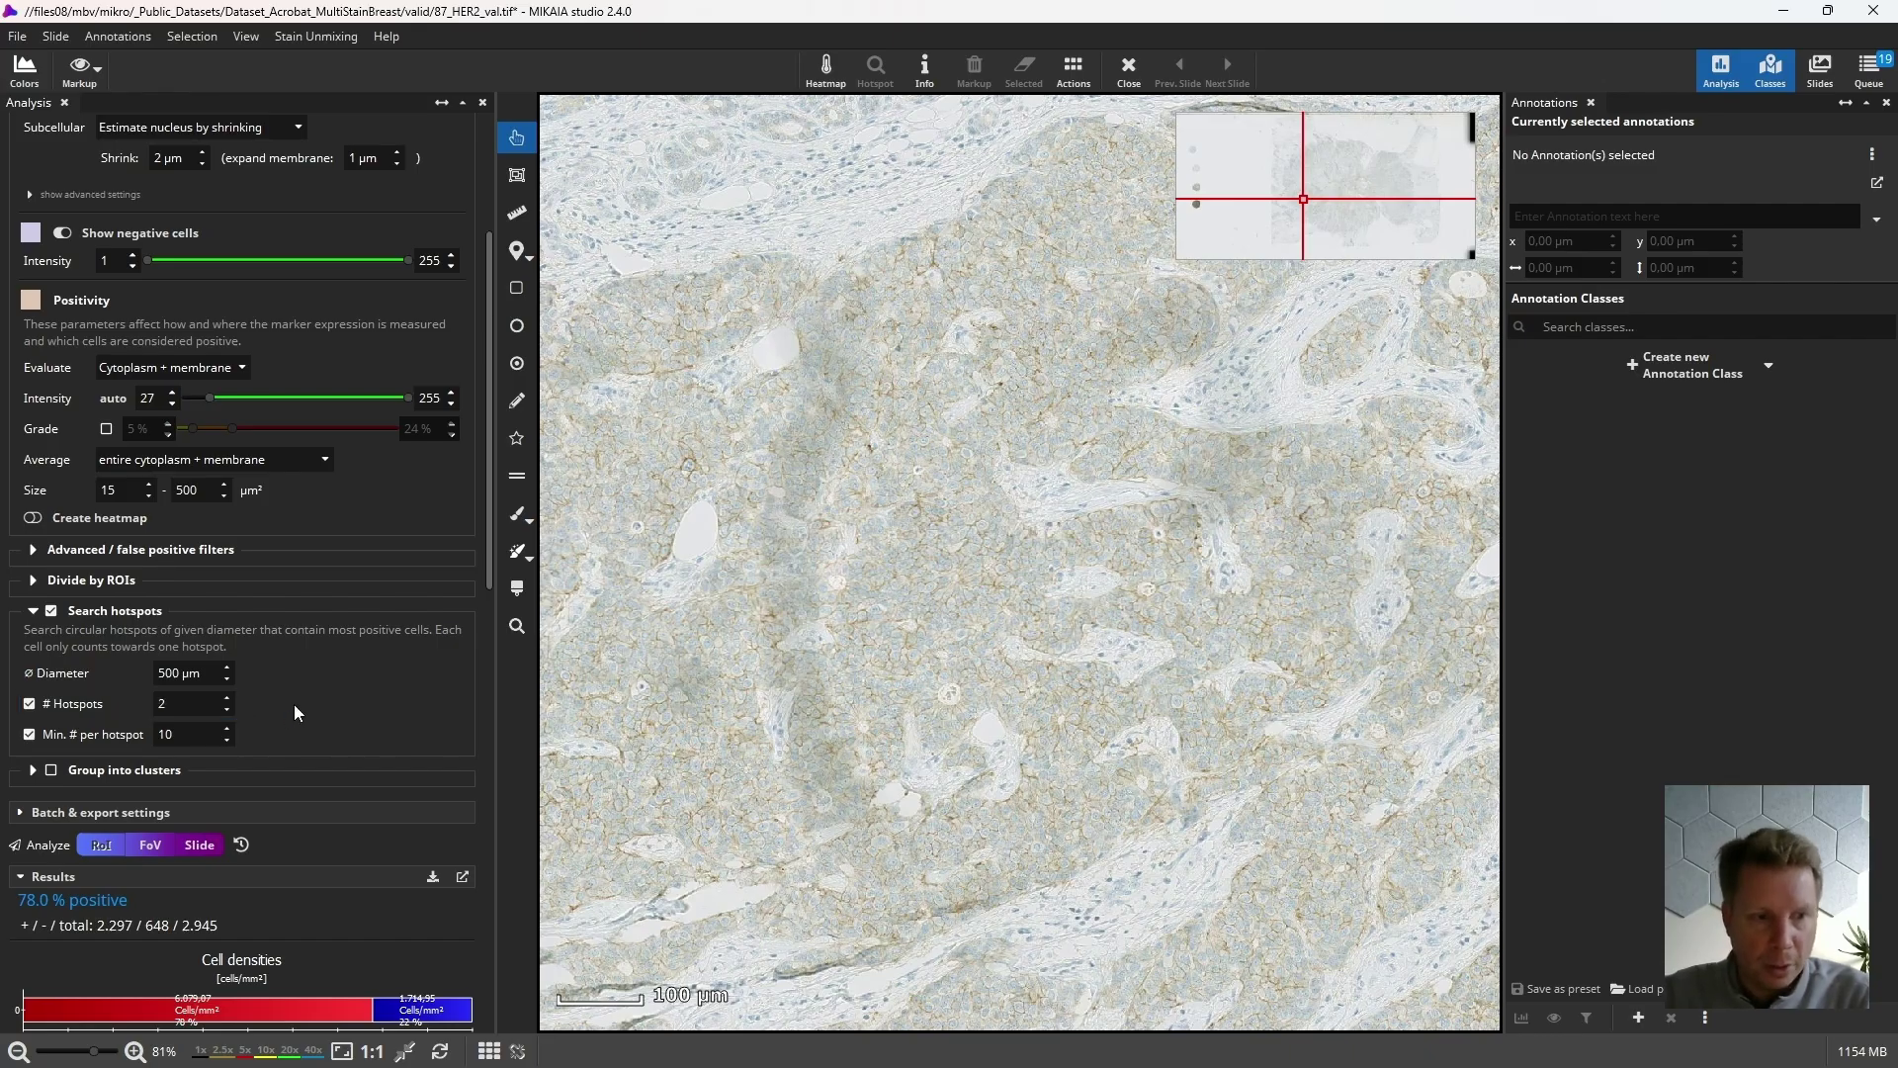
pyautogui.press('Tab')
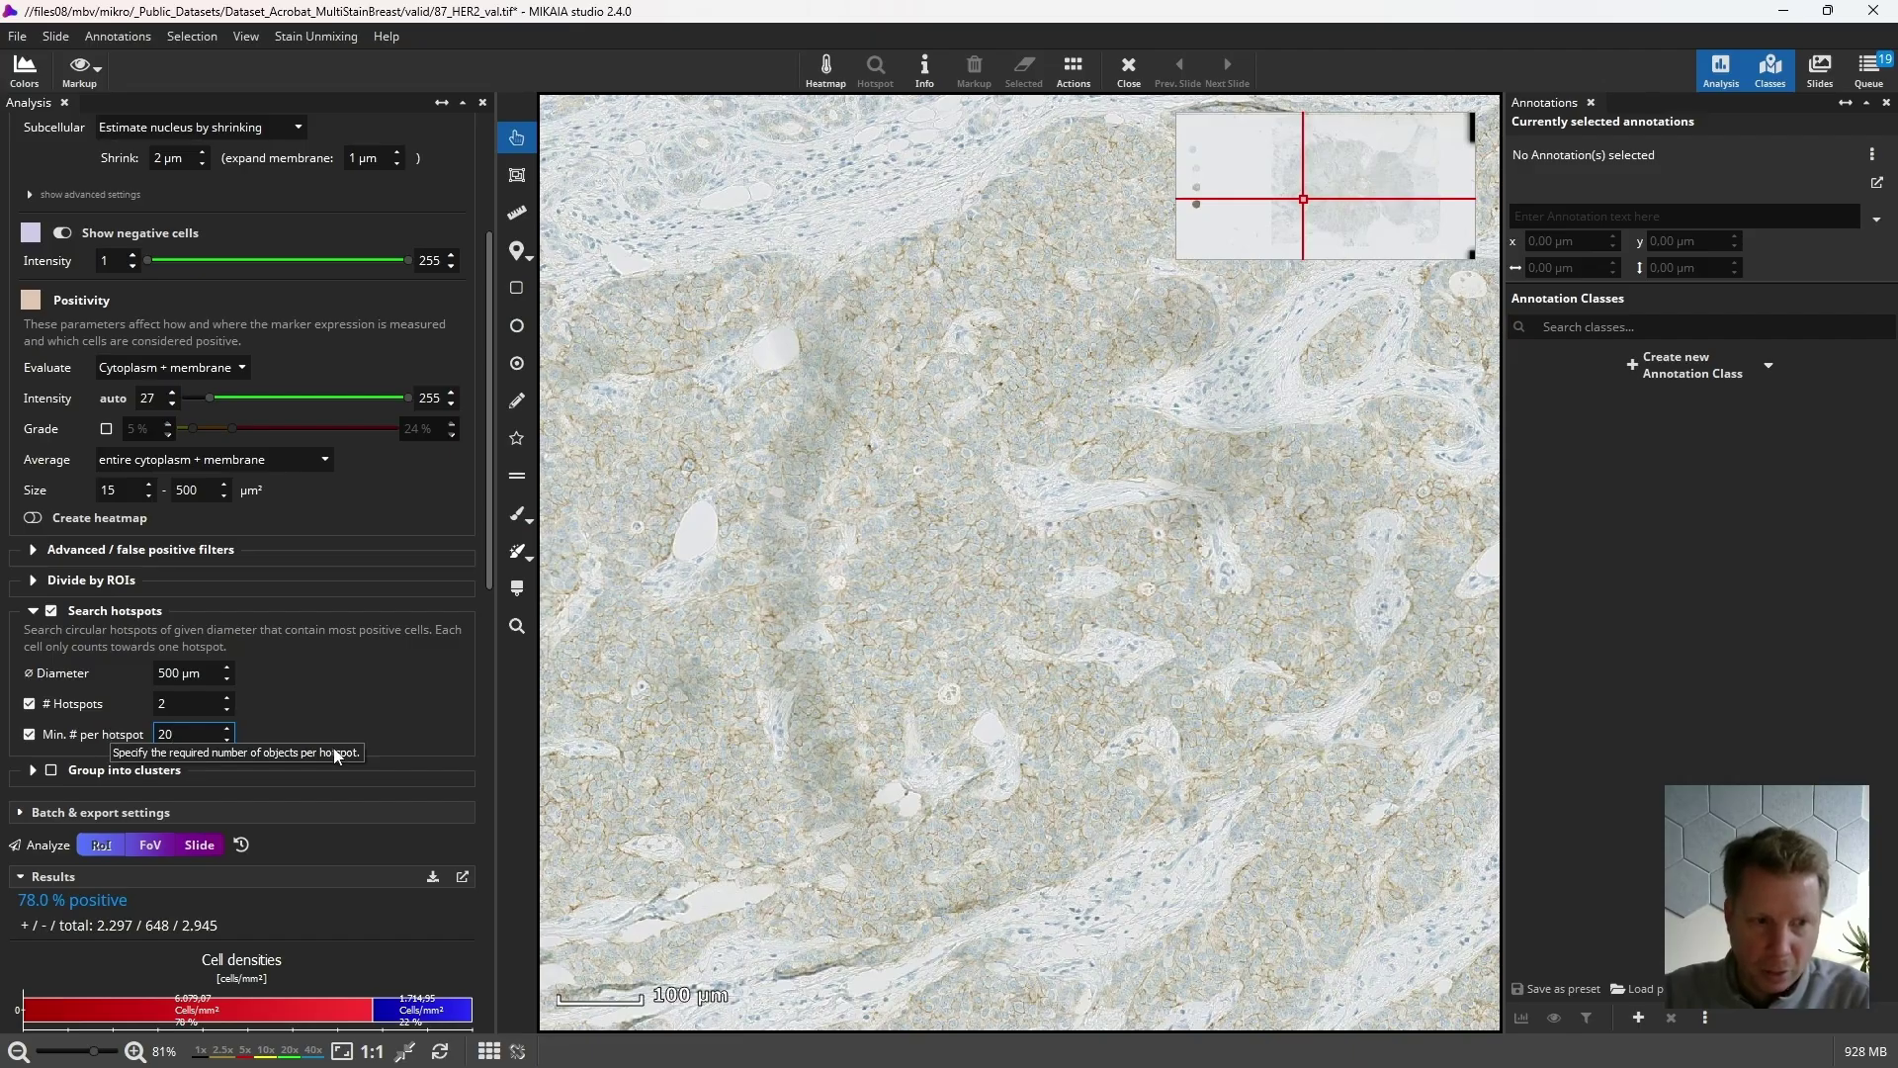
# Analyze the current field of view with the hotspot search enabled and inspect the hotspot circles on the tissue.
pyautogui.moveTo(999, 652); pyautogui.dragTo(1098, 615)
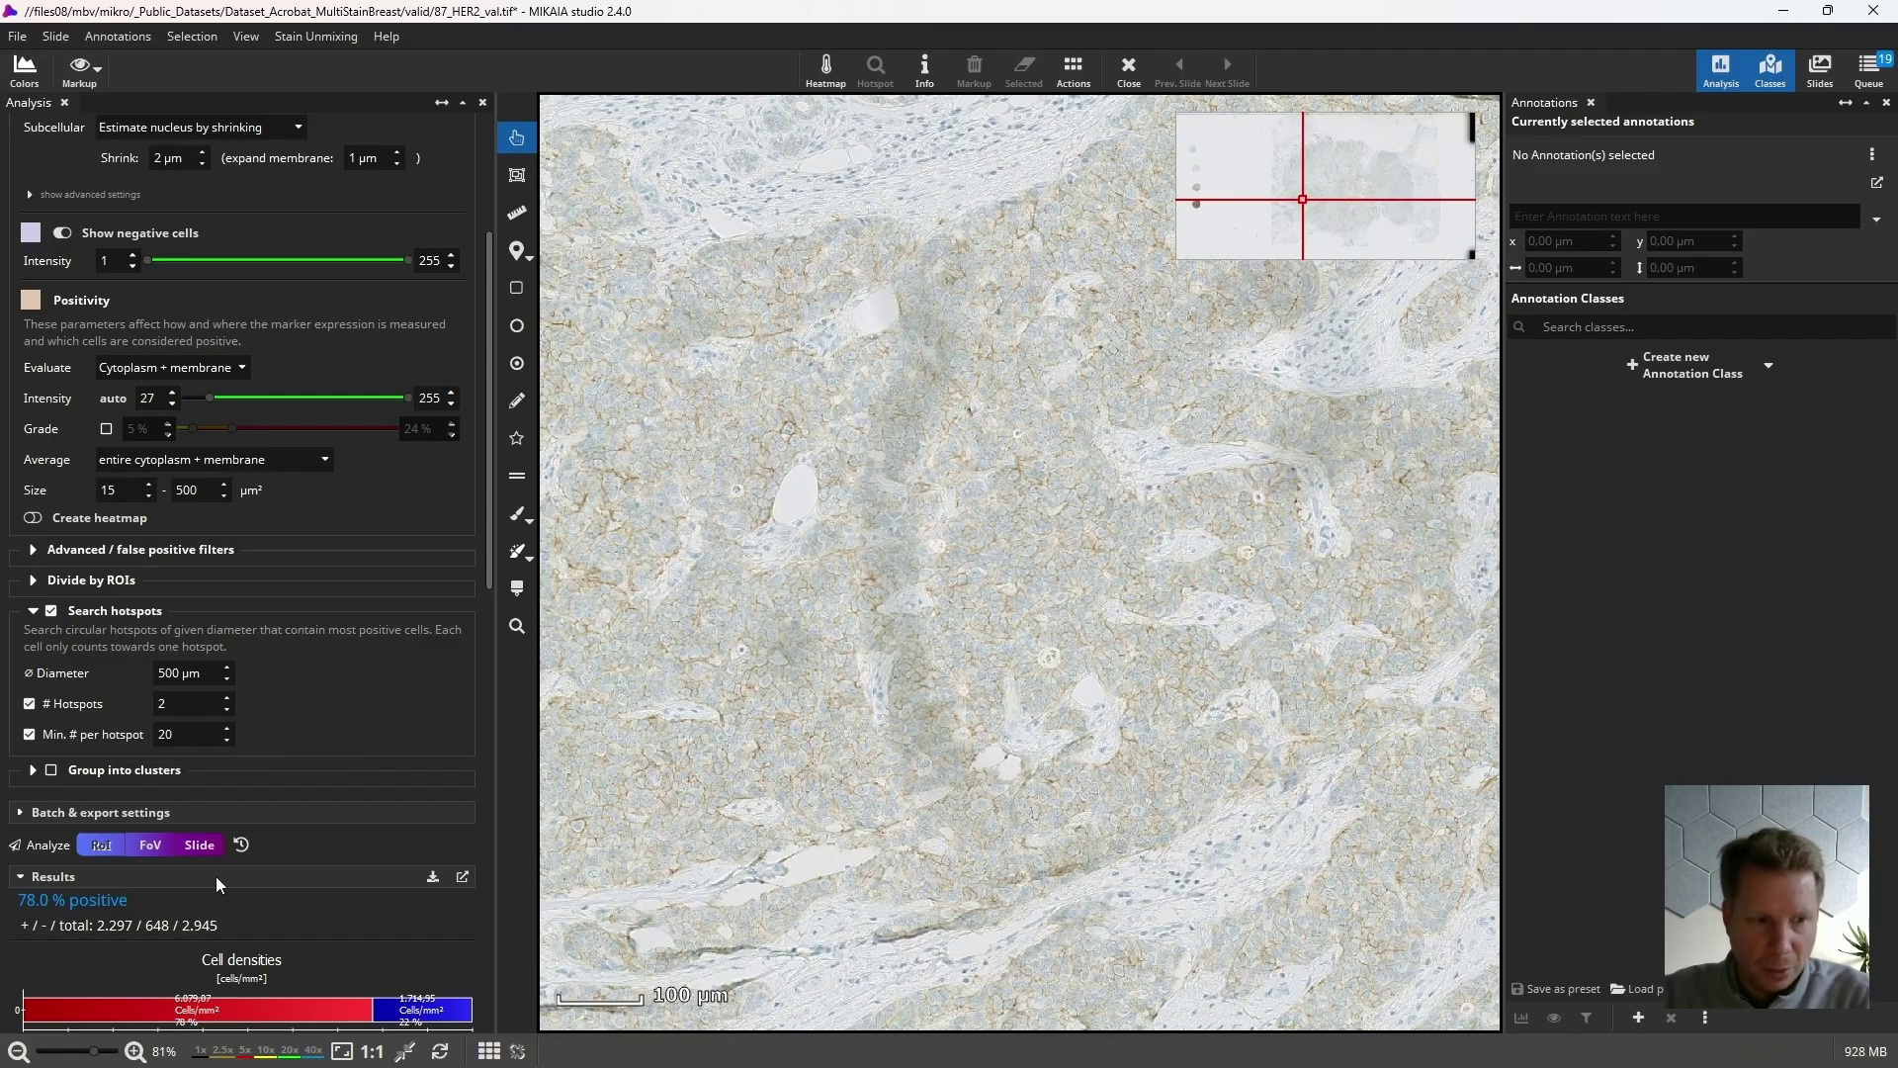
pyautogui.click(150, 846)
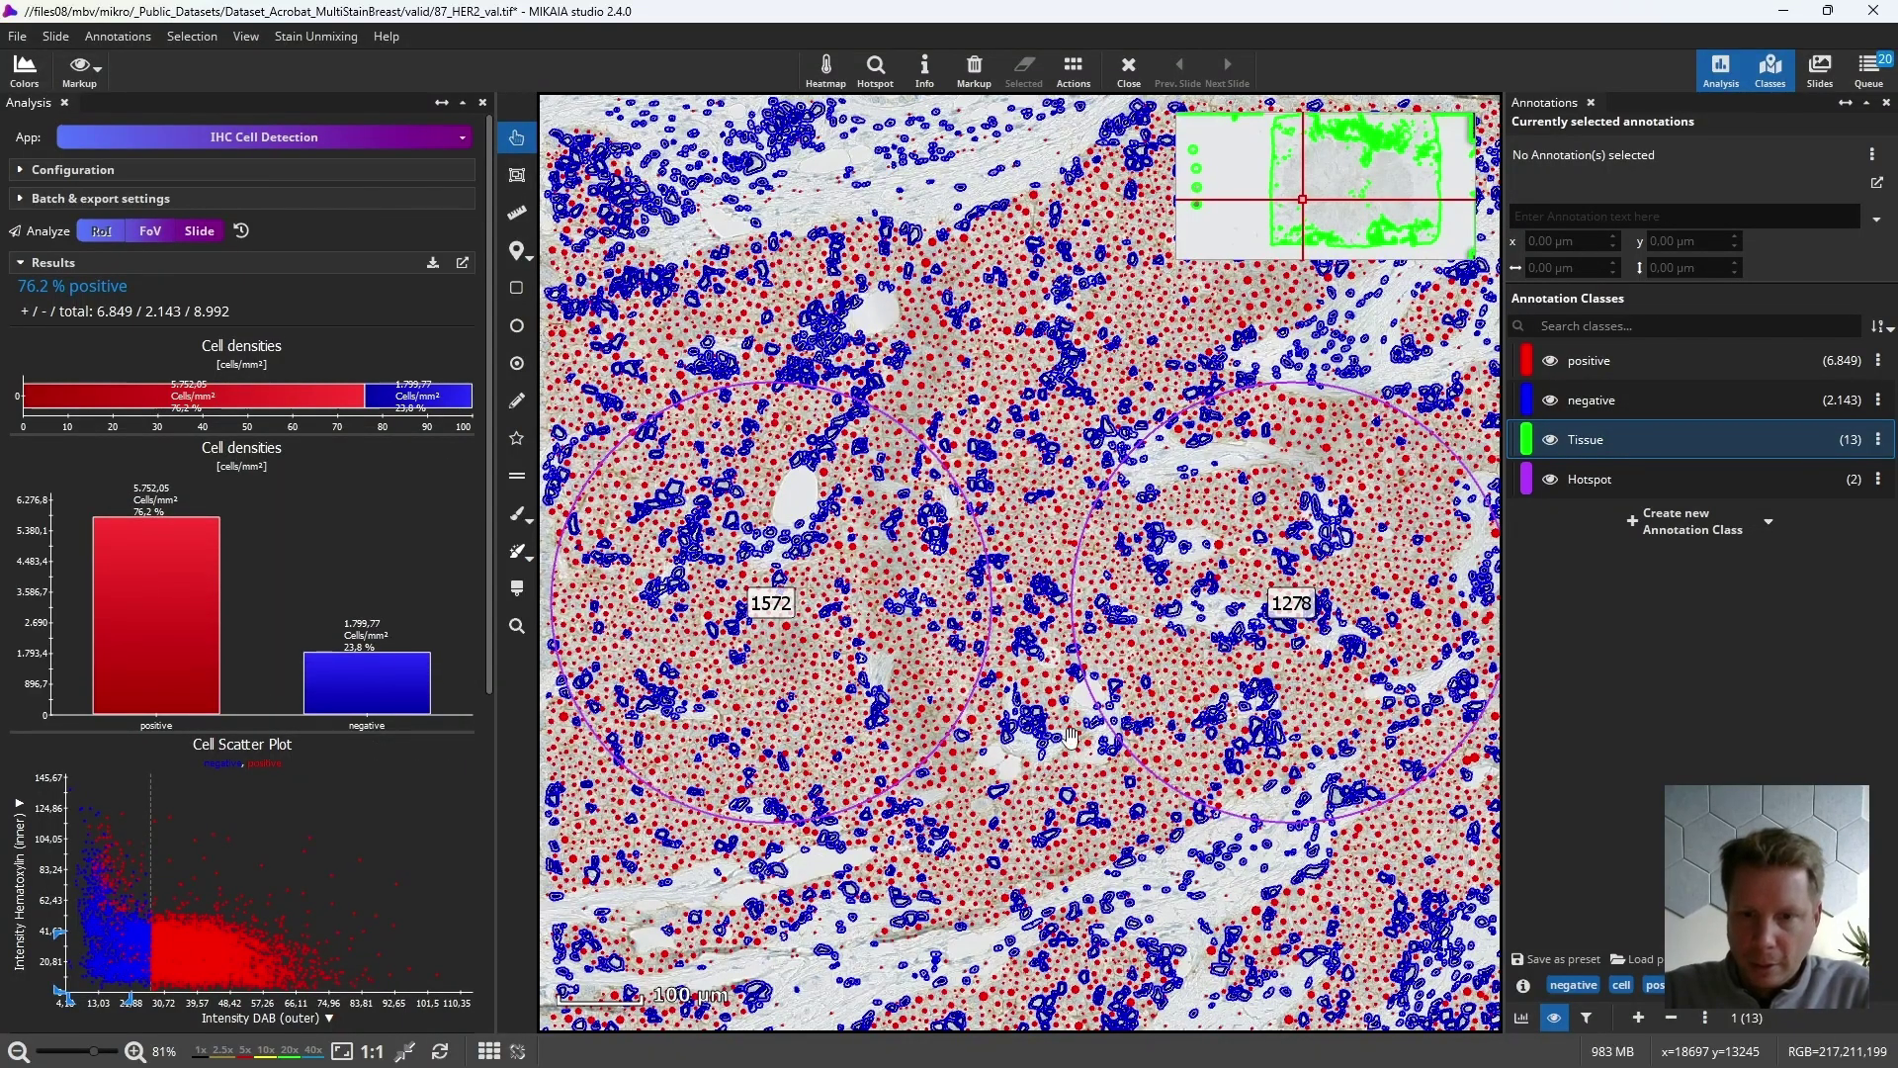
pyautogui.scroll(-5, 1071, 736)
pyautogui.scroll(3, 1017, 633)
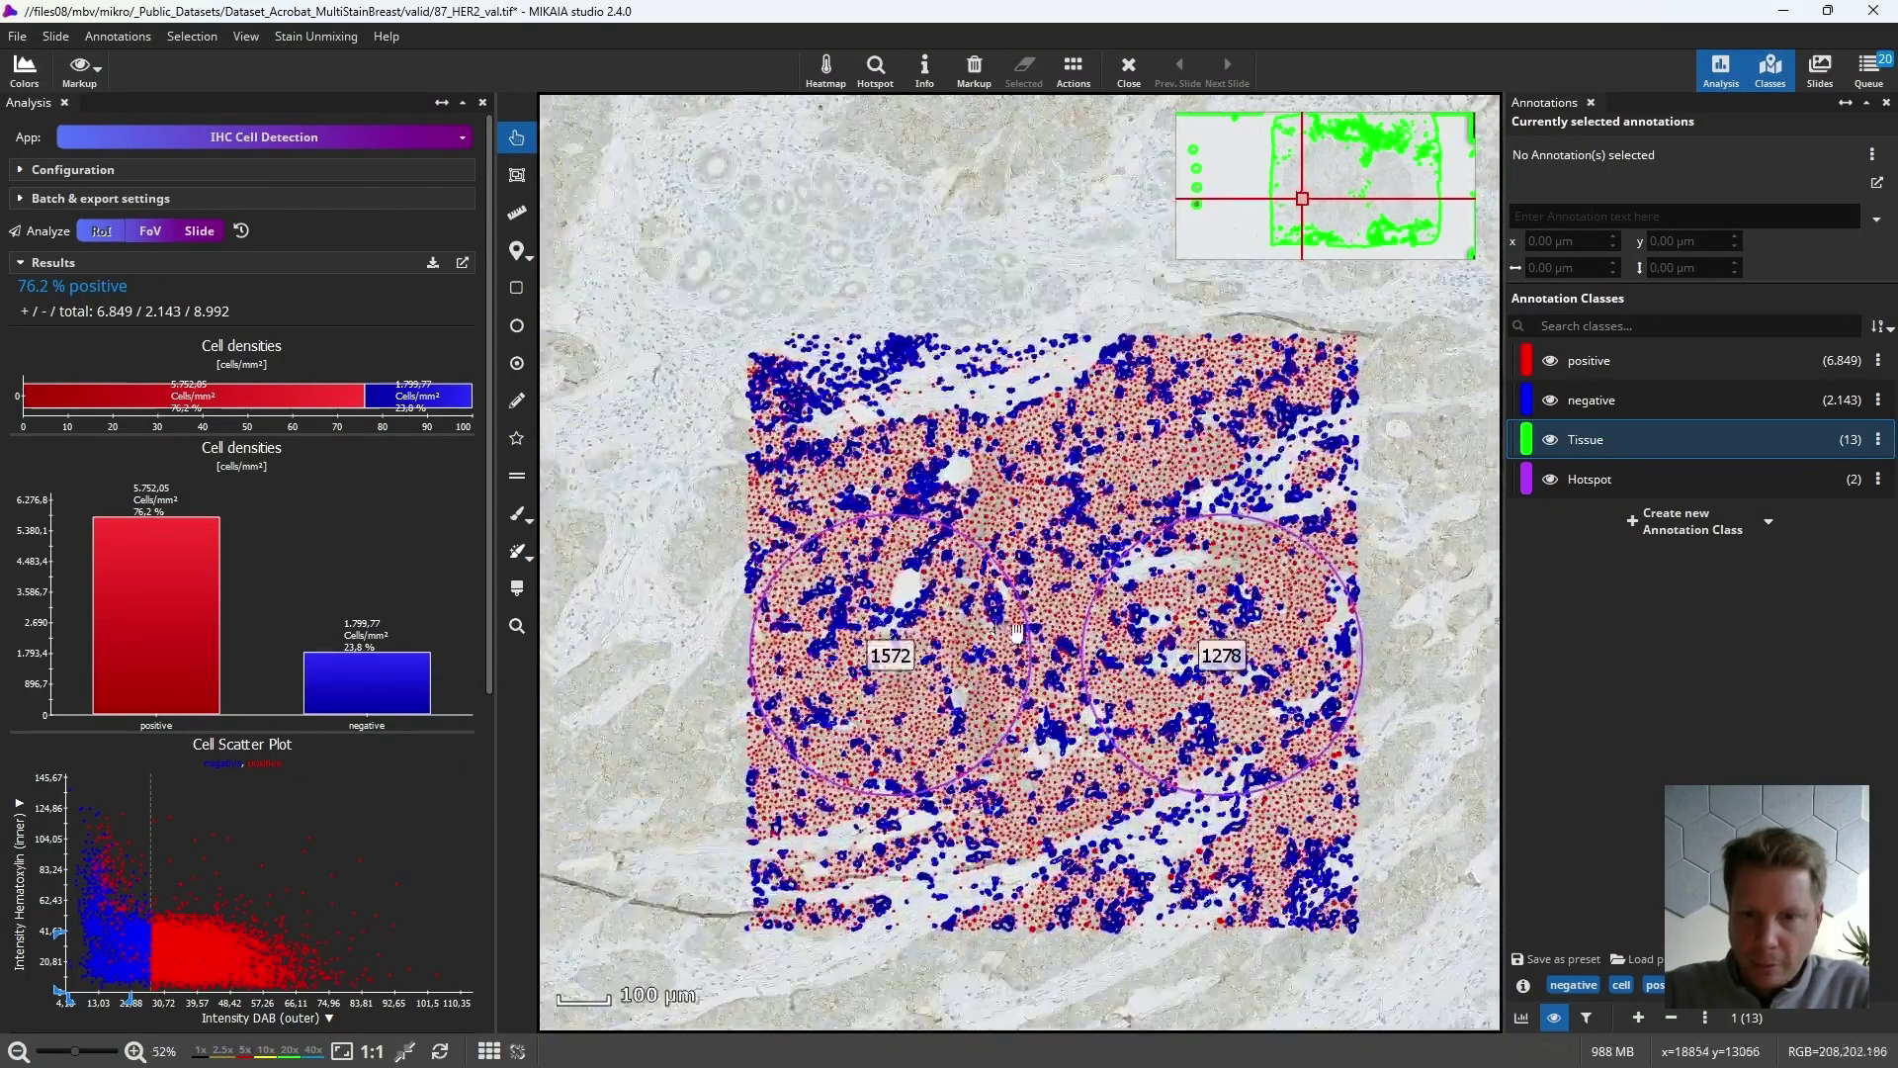
pyautogui.scroll(1, 1017, 632)
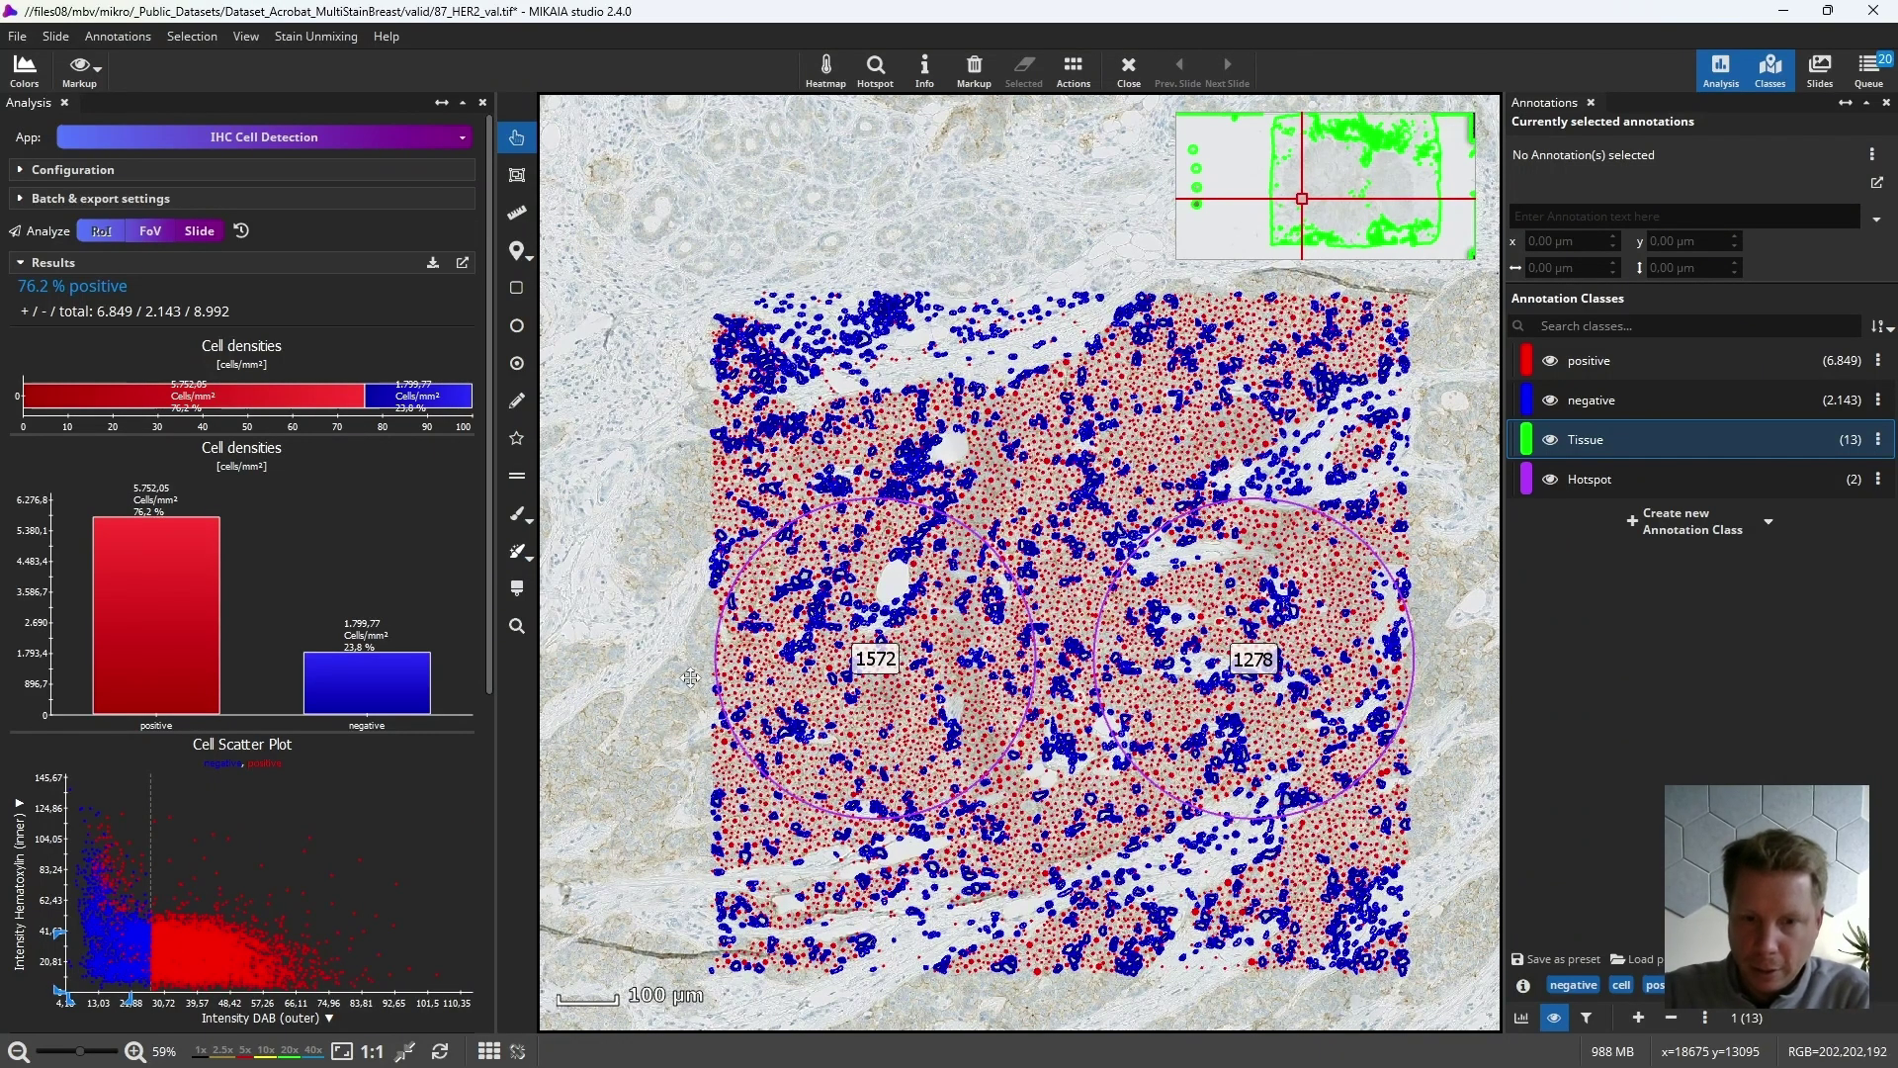
pyautogui.scroll(3, 979, 657)
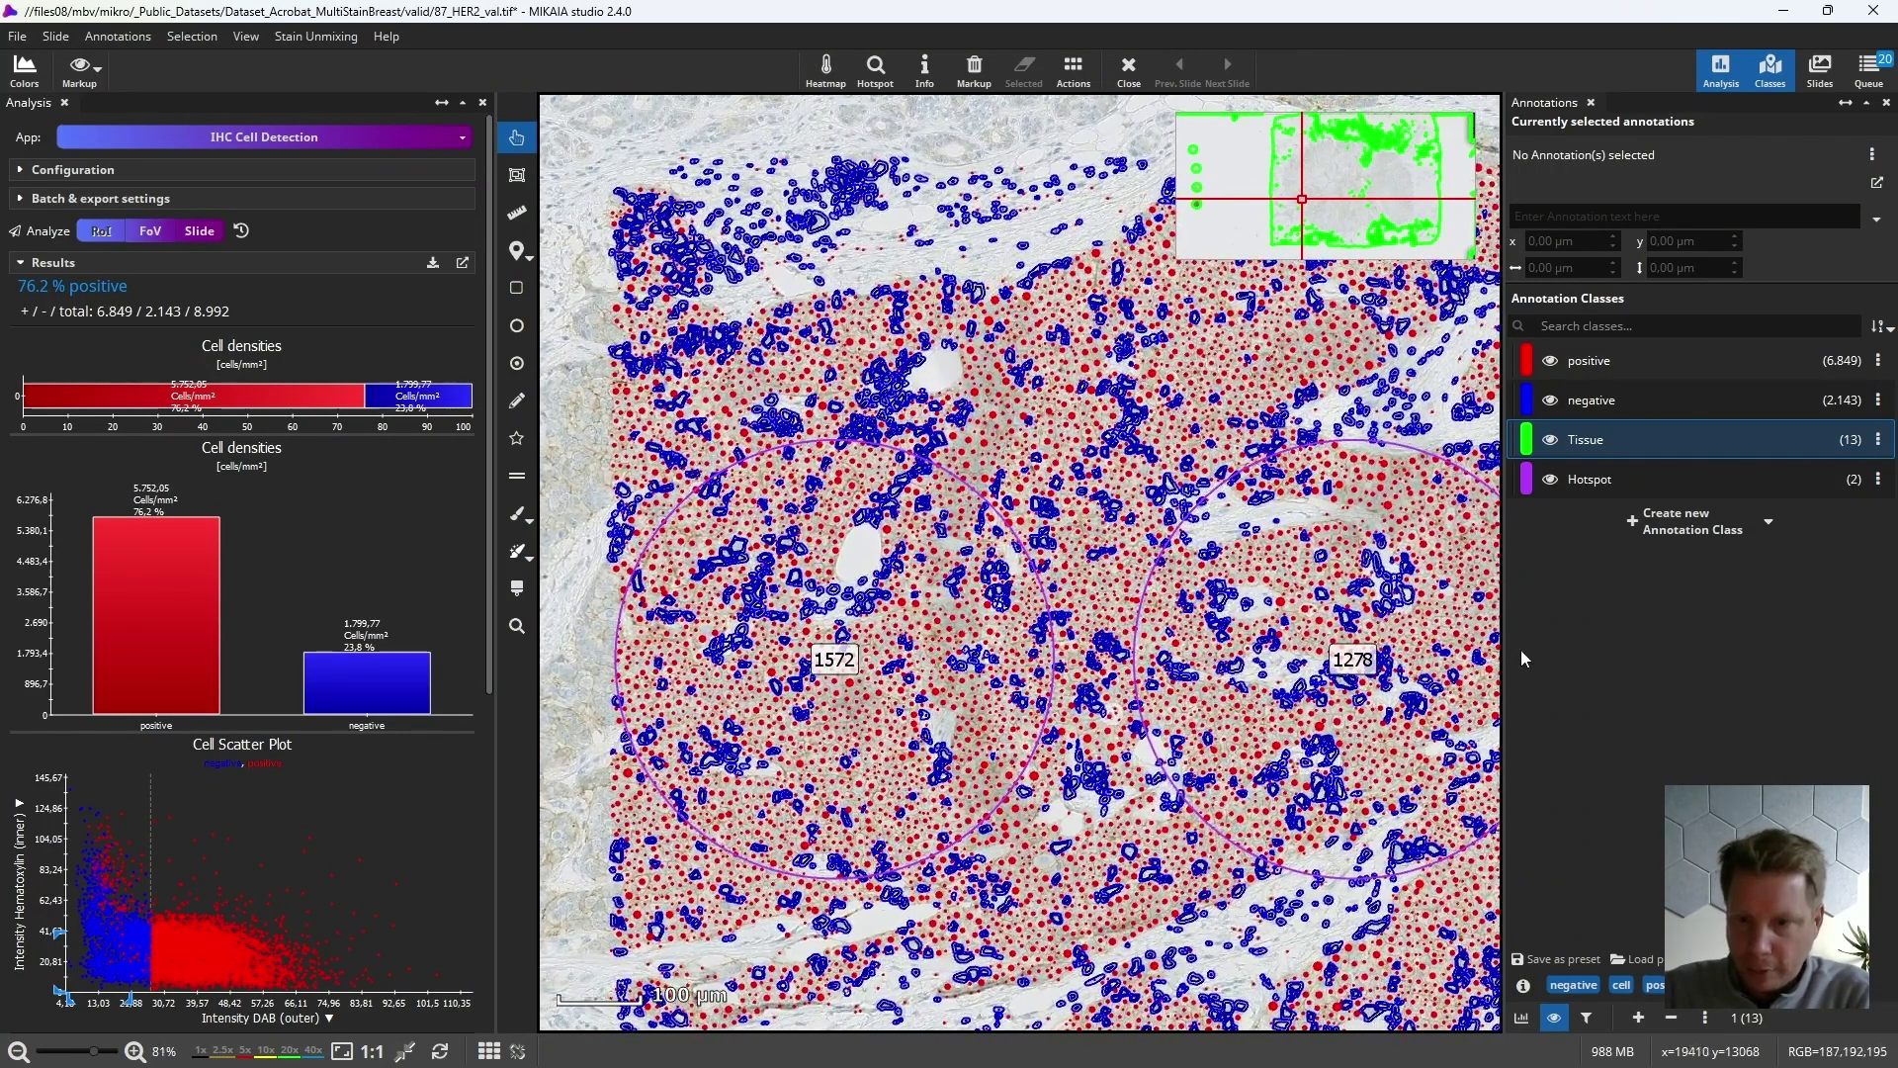
# Select each of the two hotspot circles to examine its details, and collapse the hotspot search settings.
pyautogui.click(1428, 455)
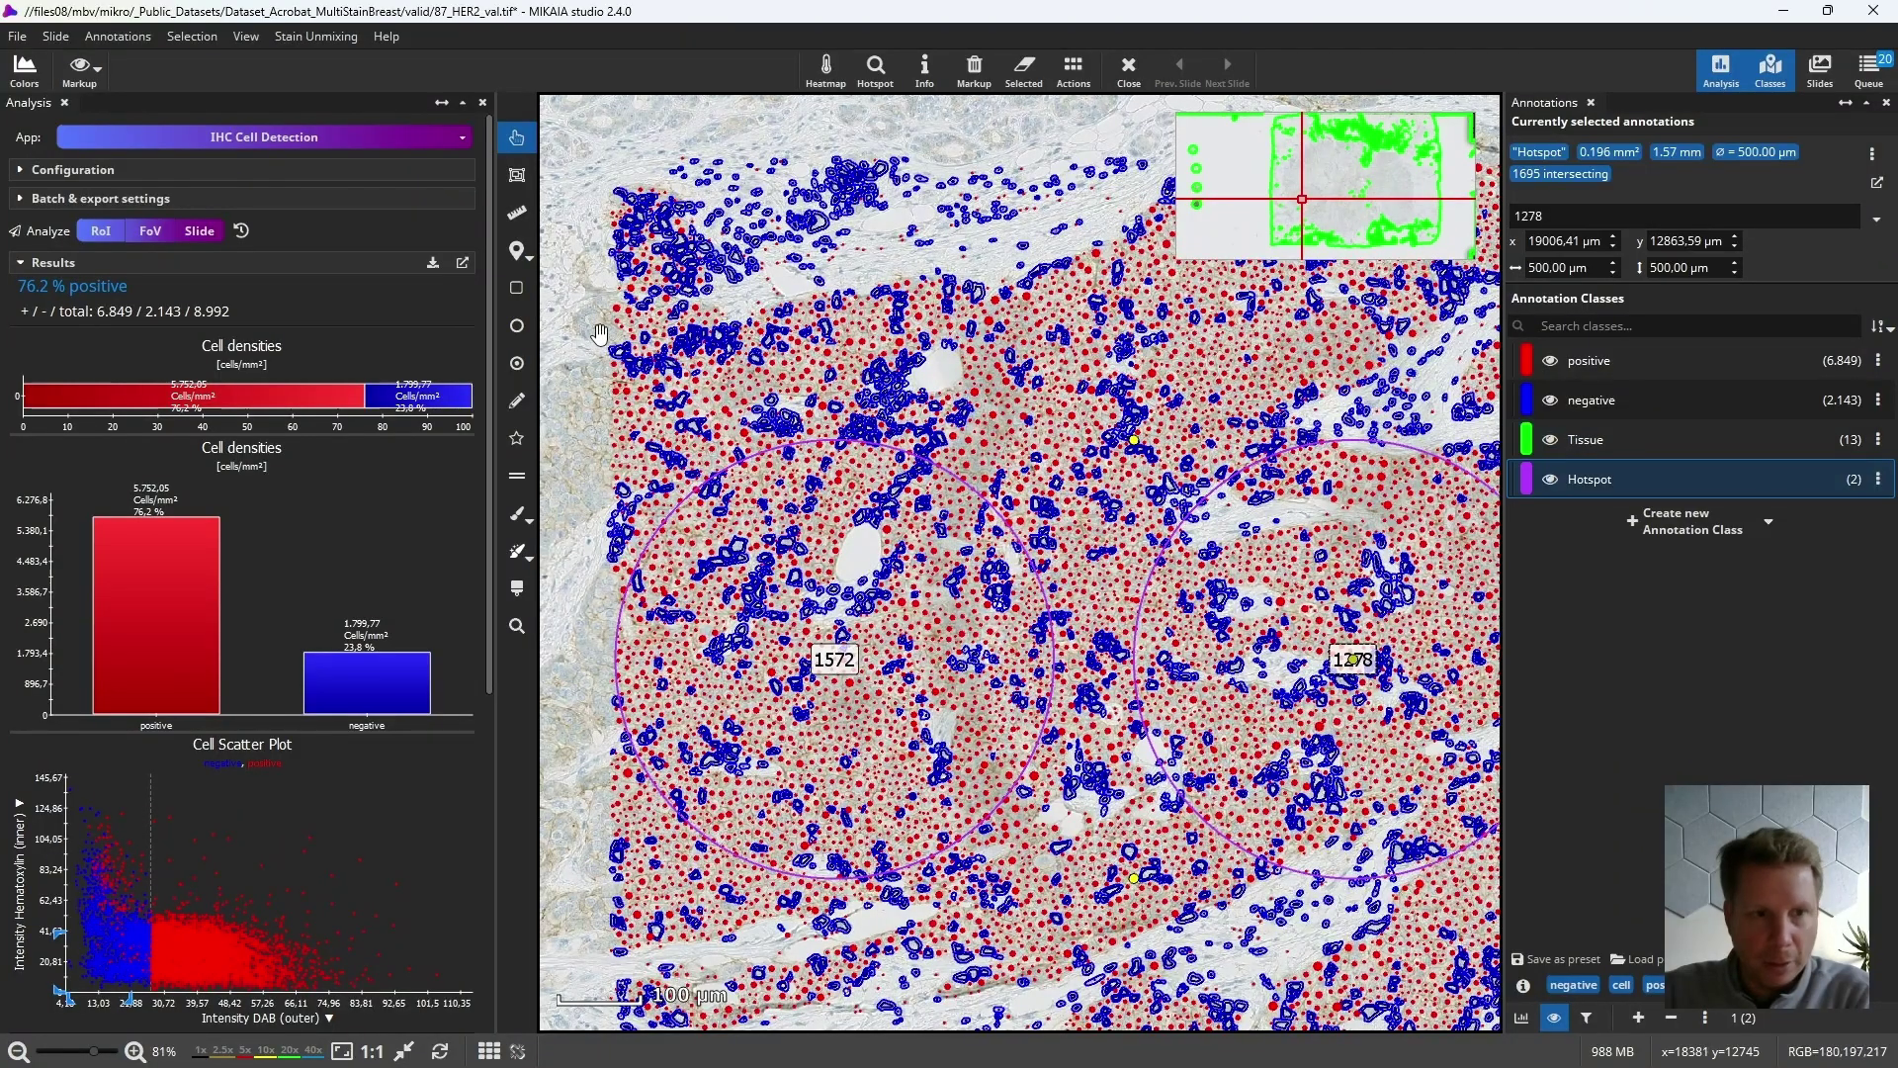
pyautogui.click(334, 169)
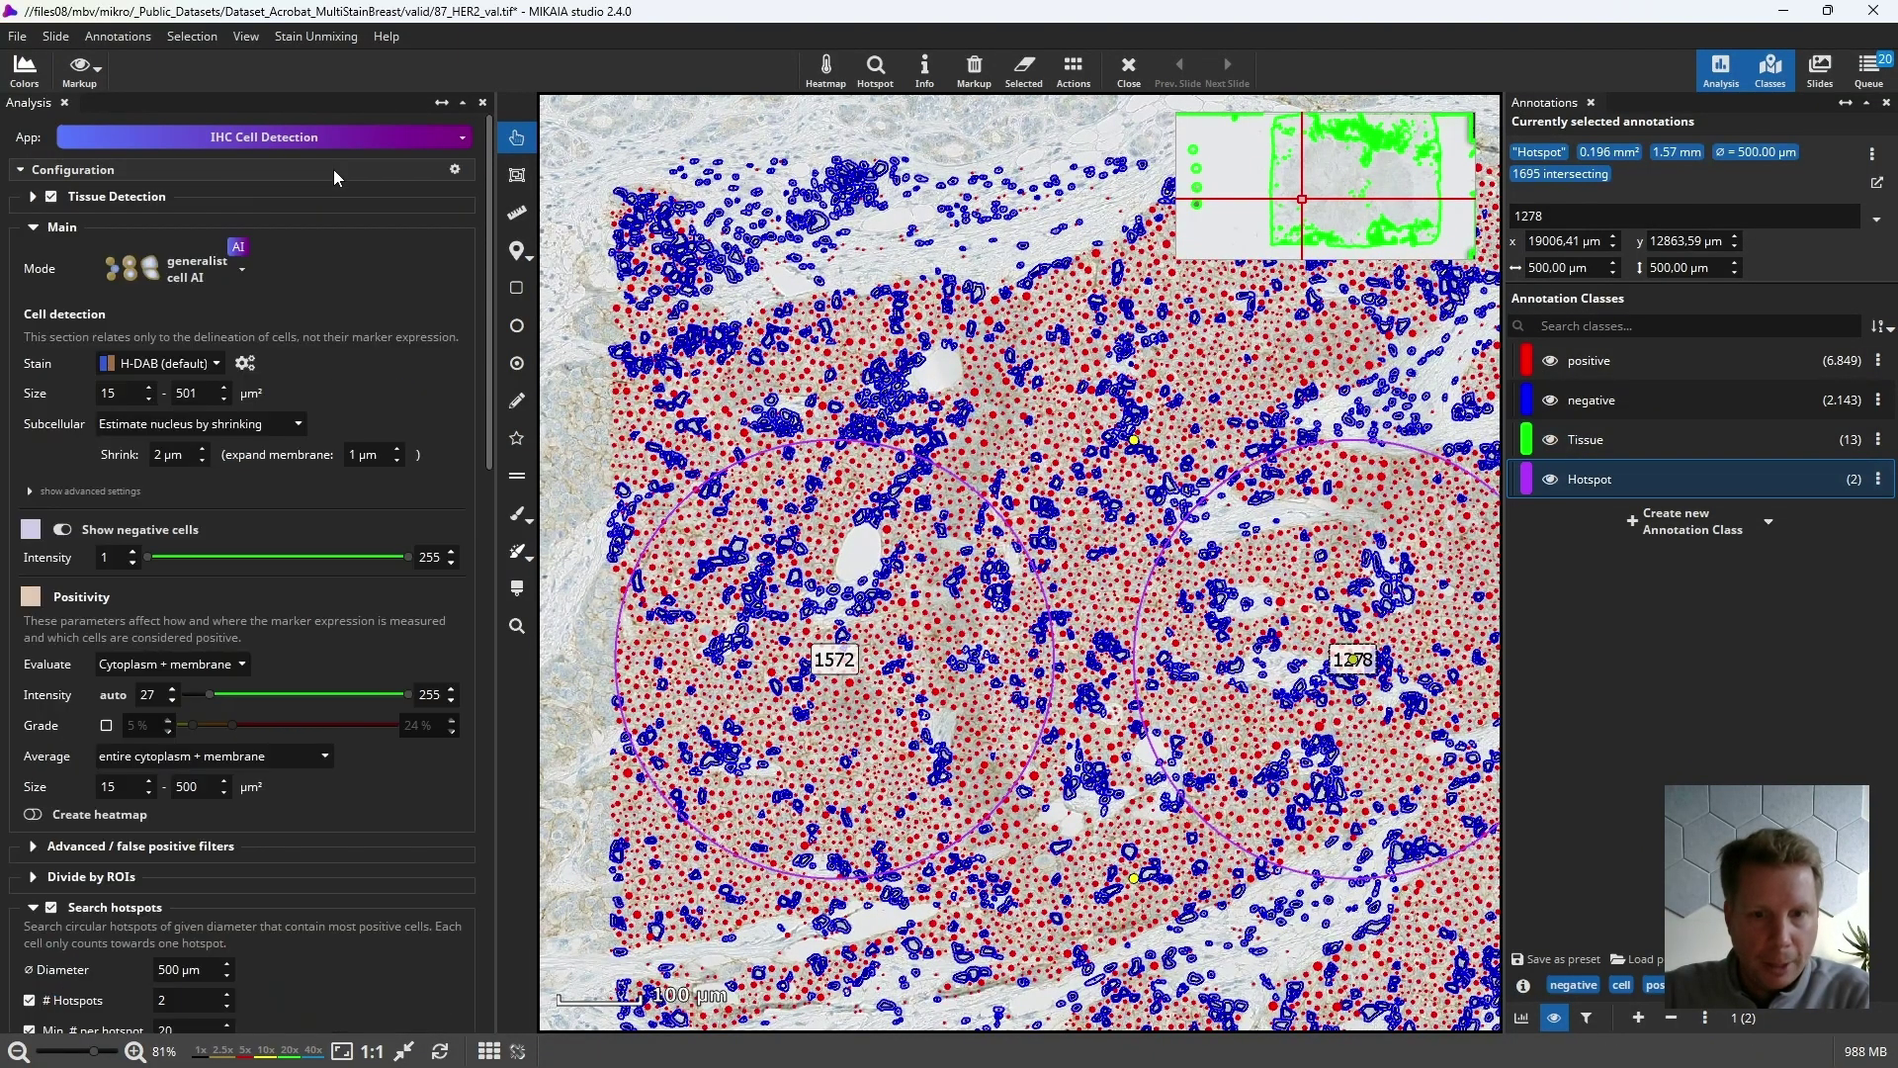
pyautogui.scroll(-3, 344, 827)
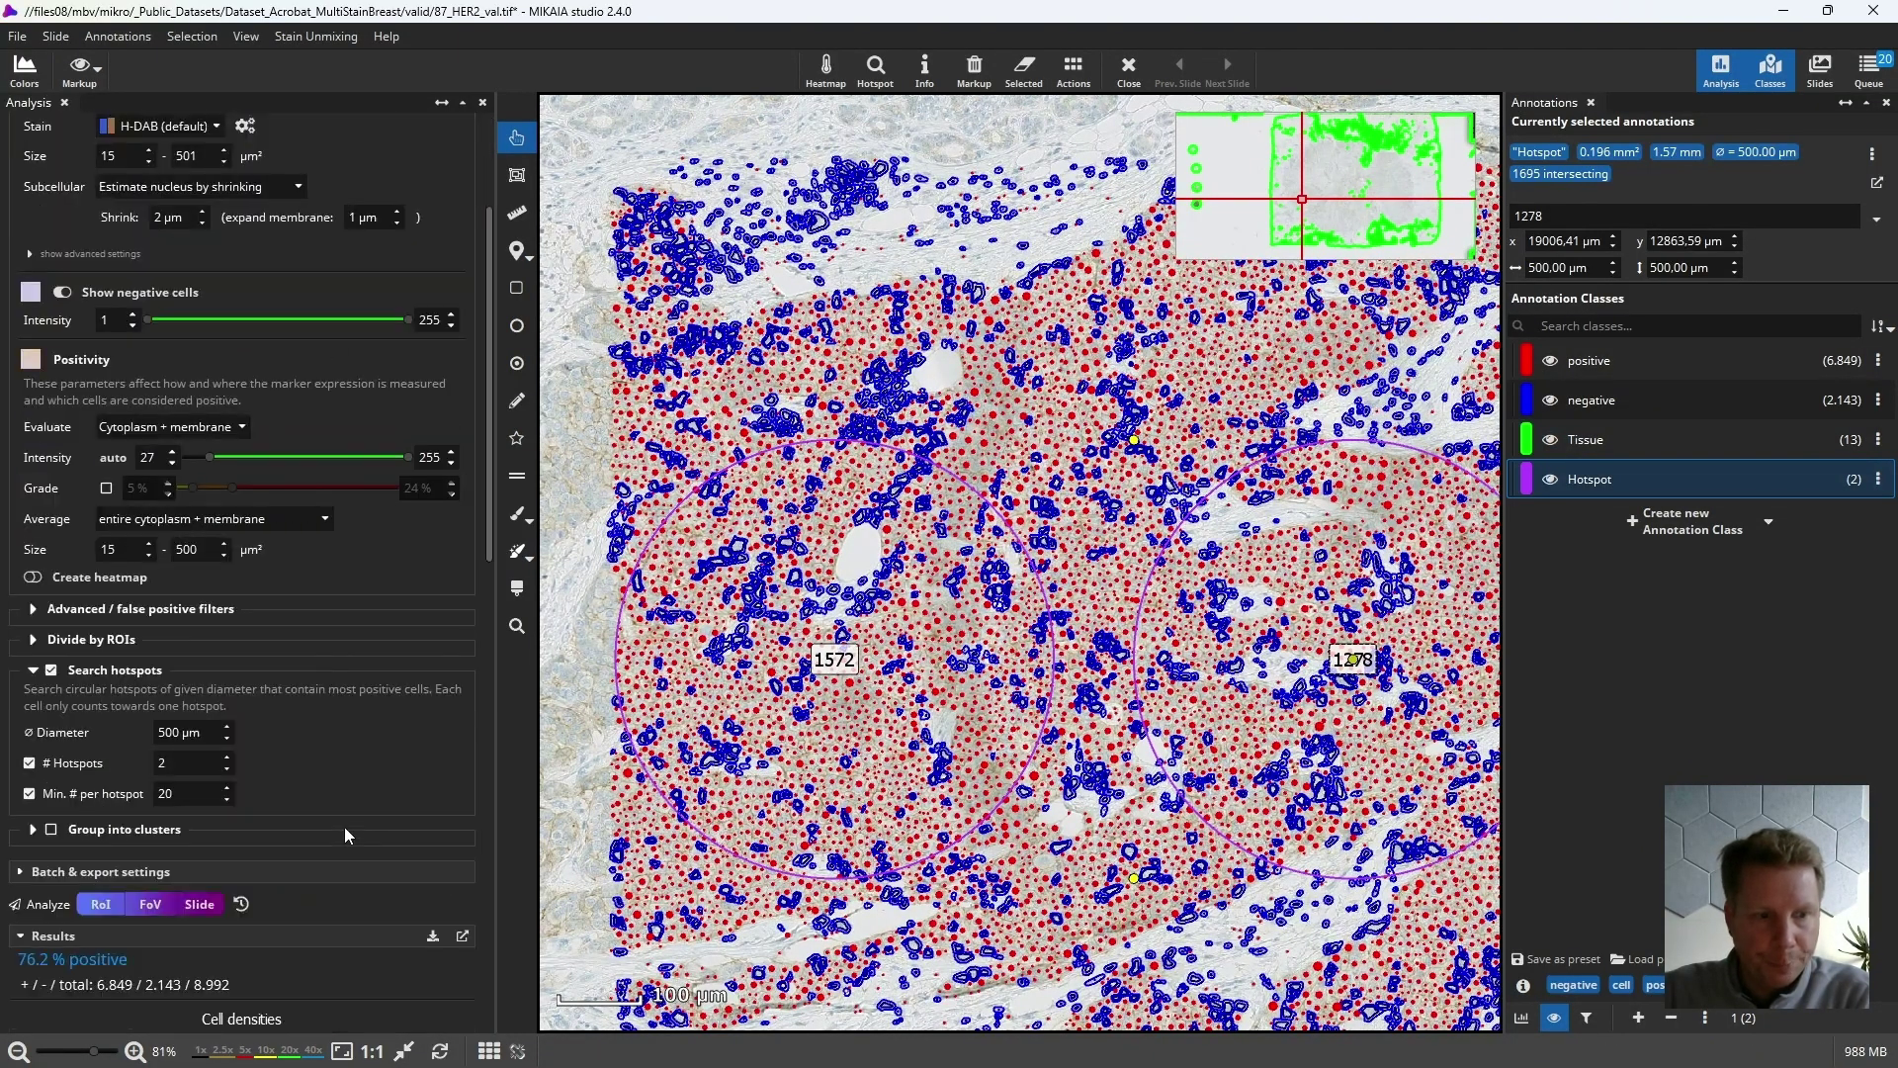
pyautogui.click(48, 669)
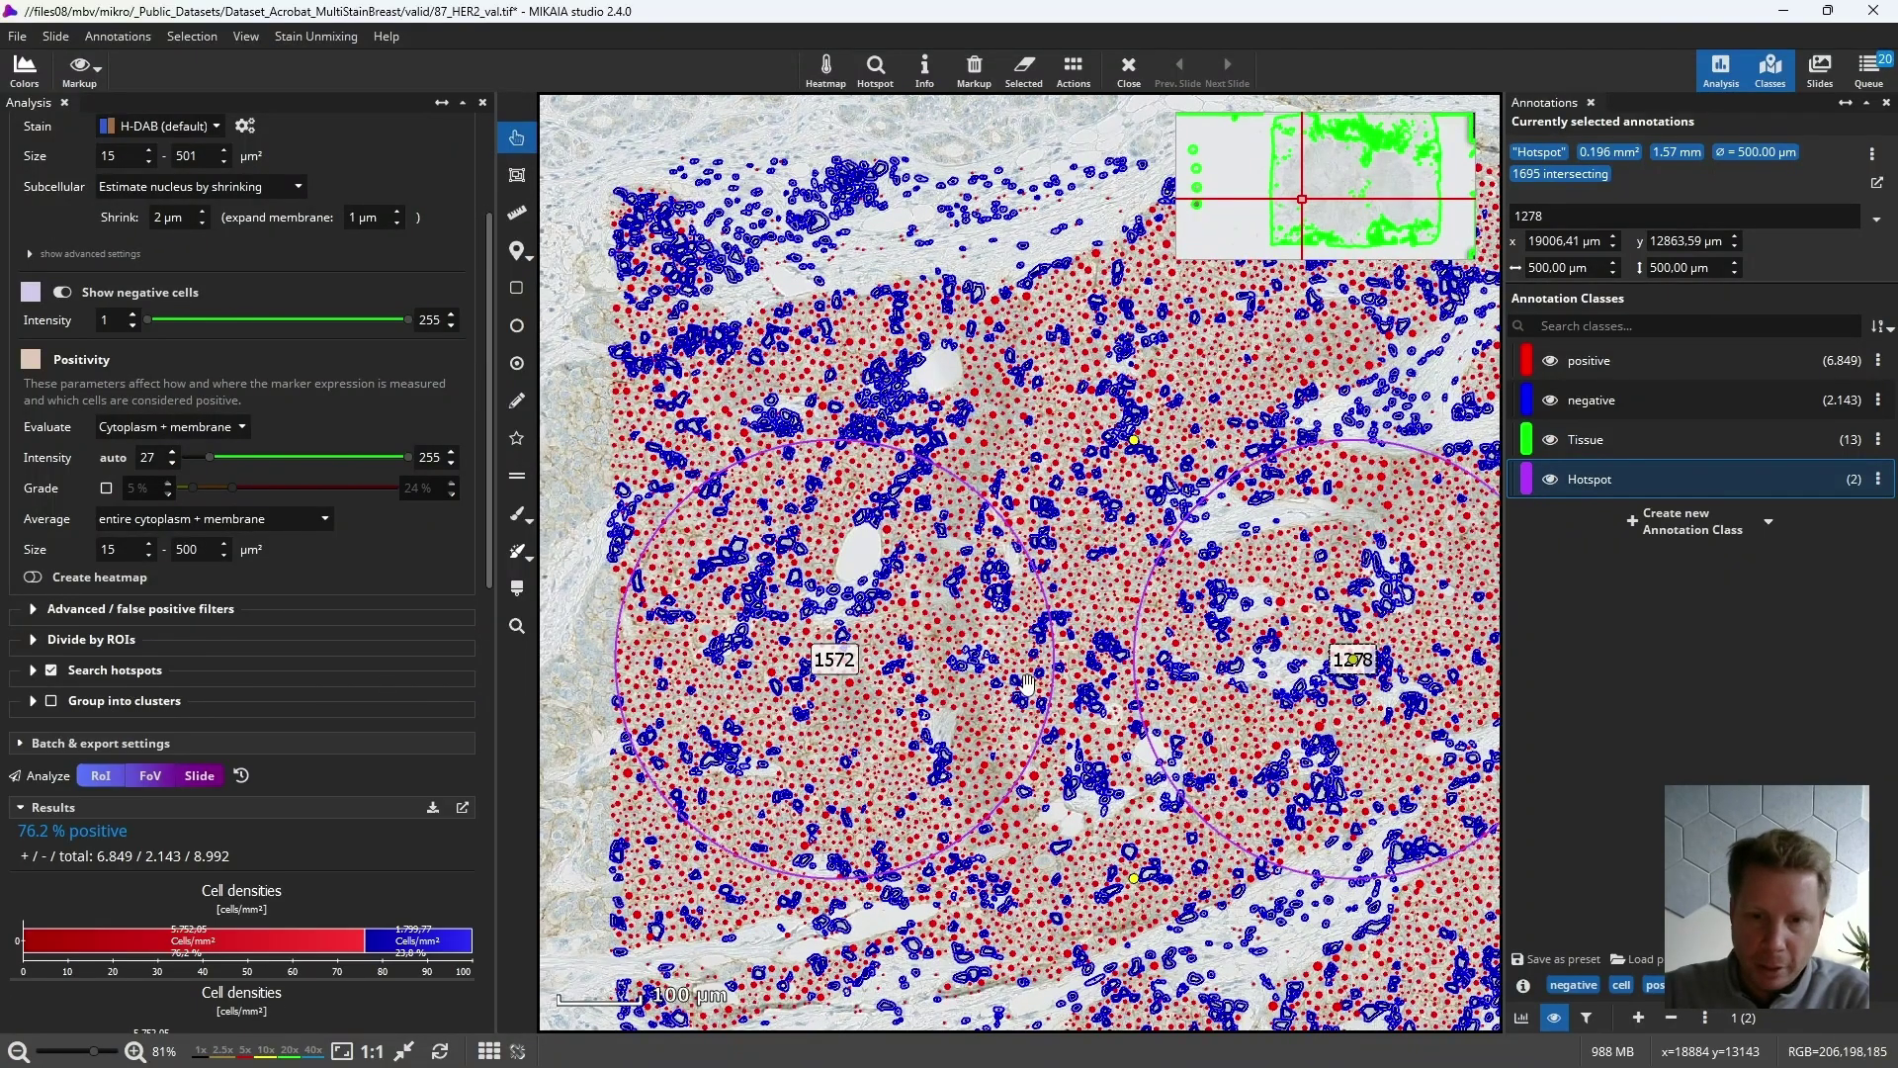
pyautogui.moveTo(1028, 682); pyautogui.dragTo(880, 593)
pyautogui.click(890, 598)
pyautogui.click(998, 657)
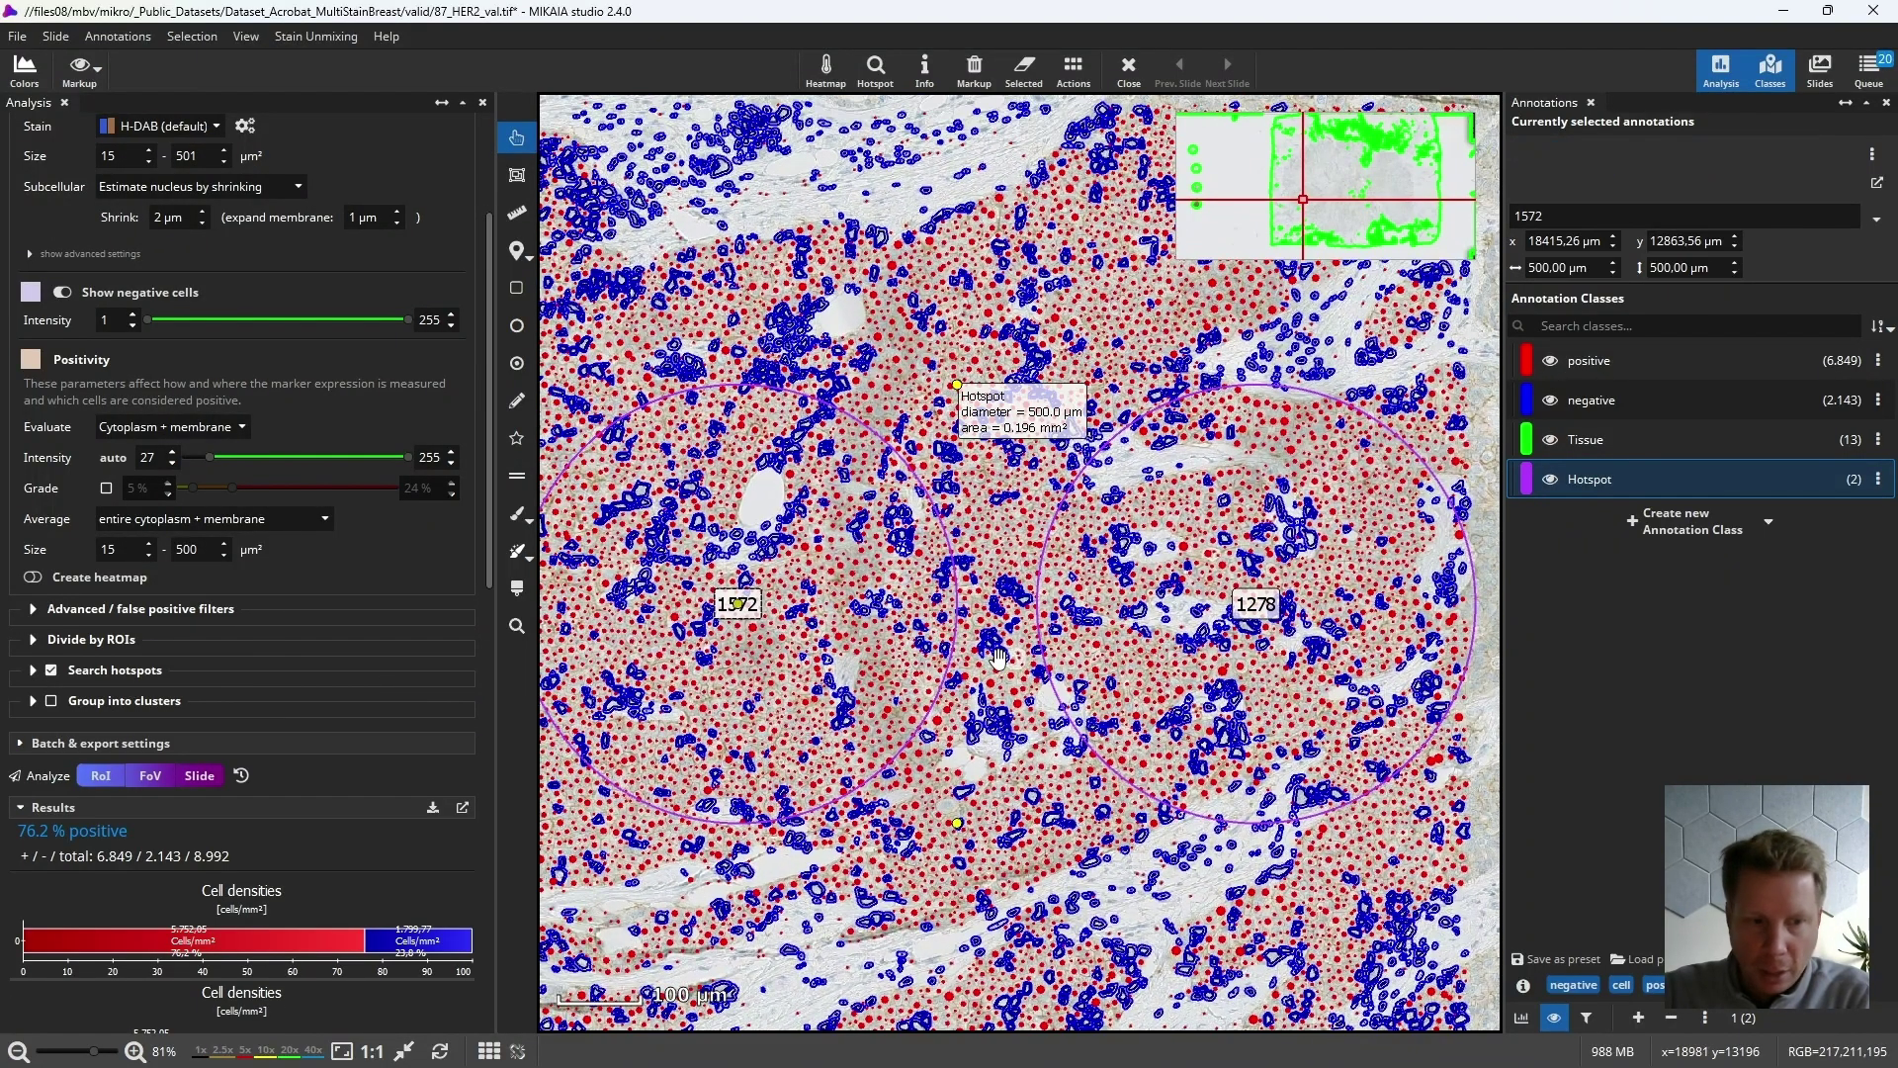
# Review the export options for the analysis results and leave without exporting.
pyautogui.click(432, 807)
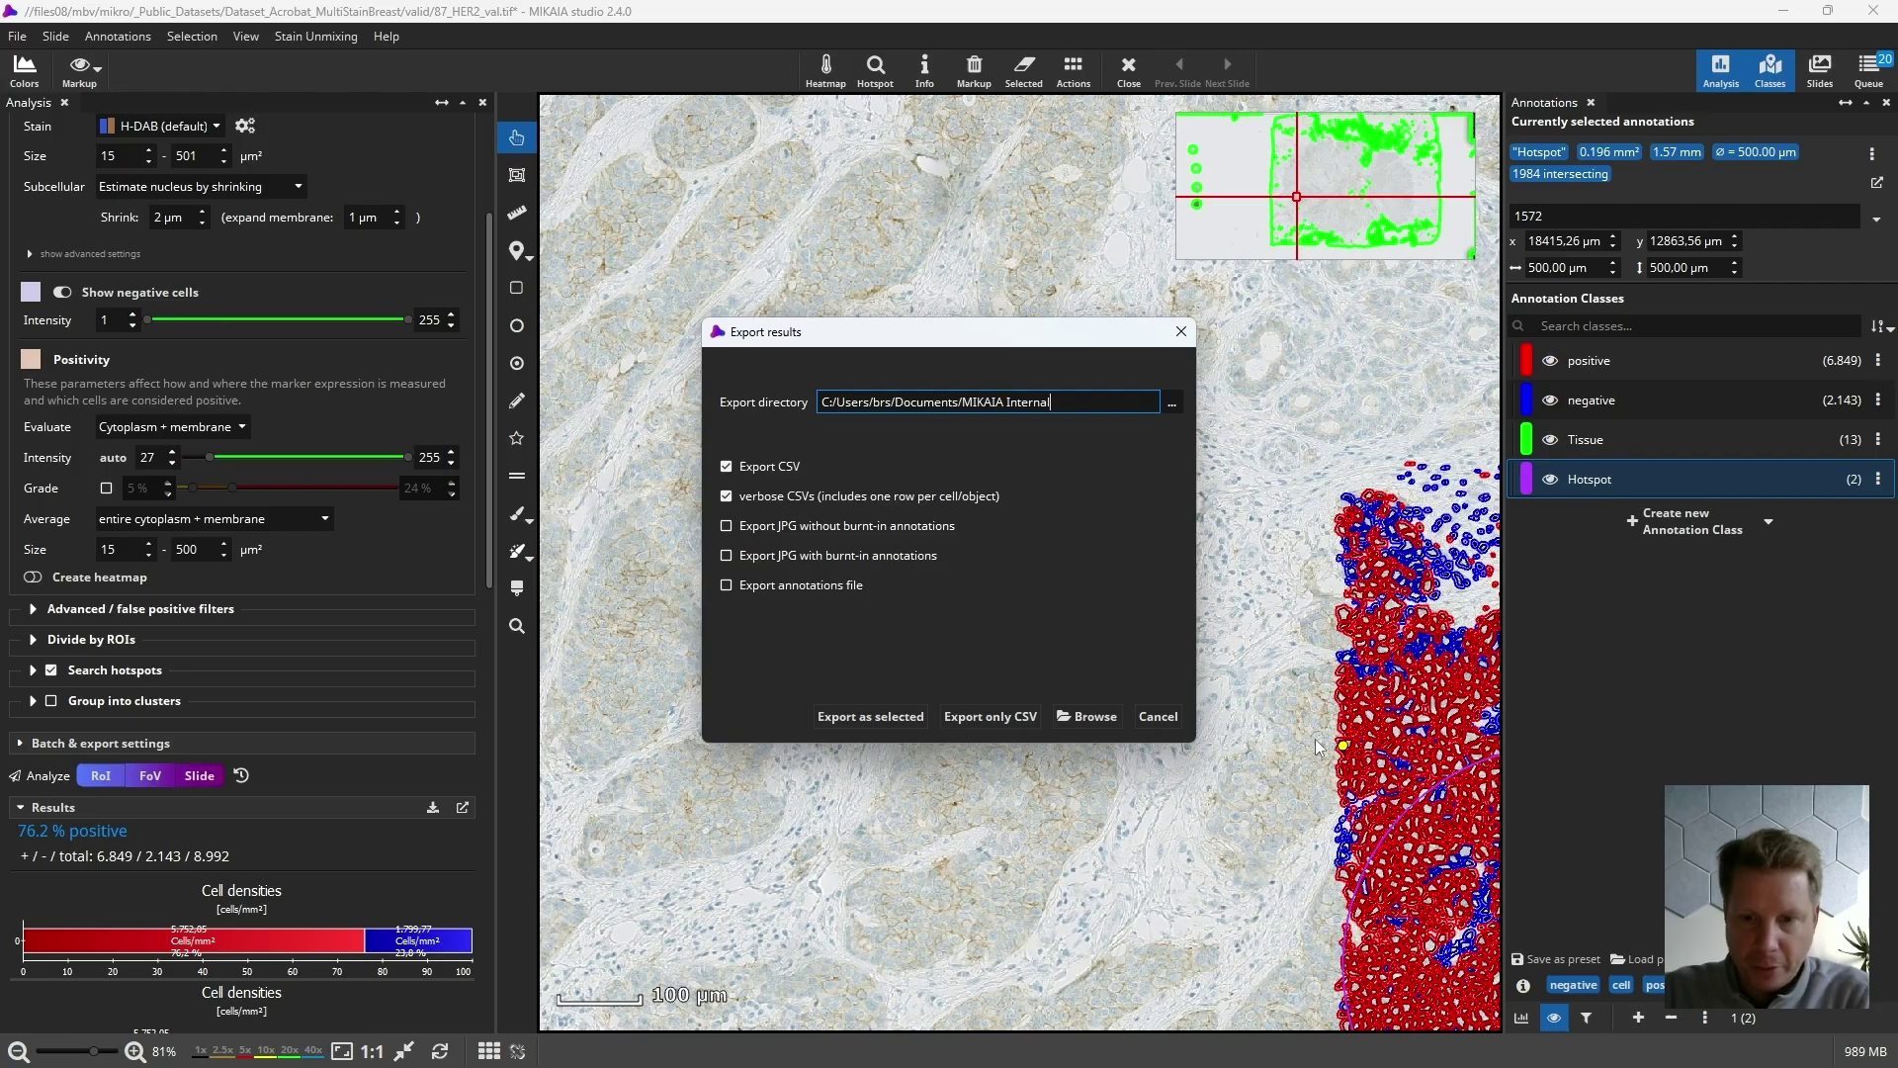
pyautogui.click(1158, 716)
pyautogui.moveTo(1155, 718); pyautogui.dragTo(514, 487)
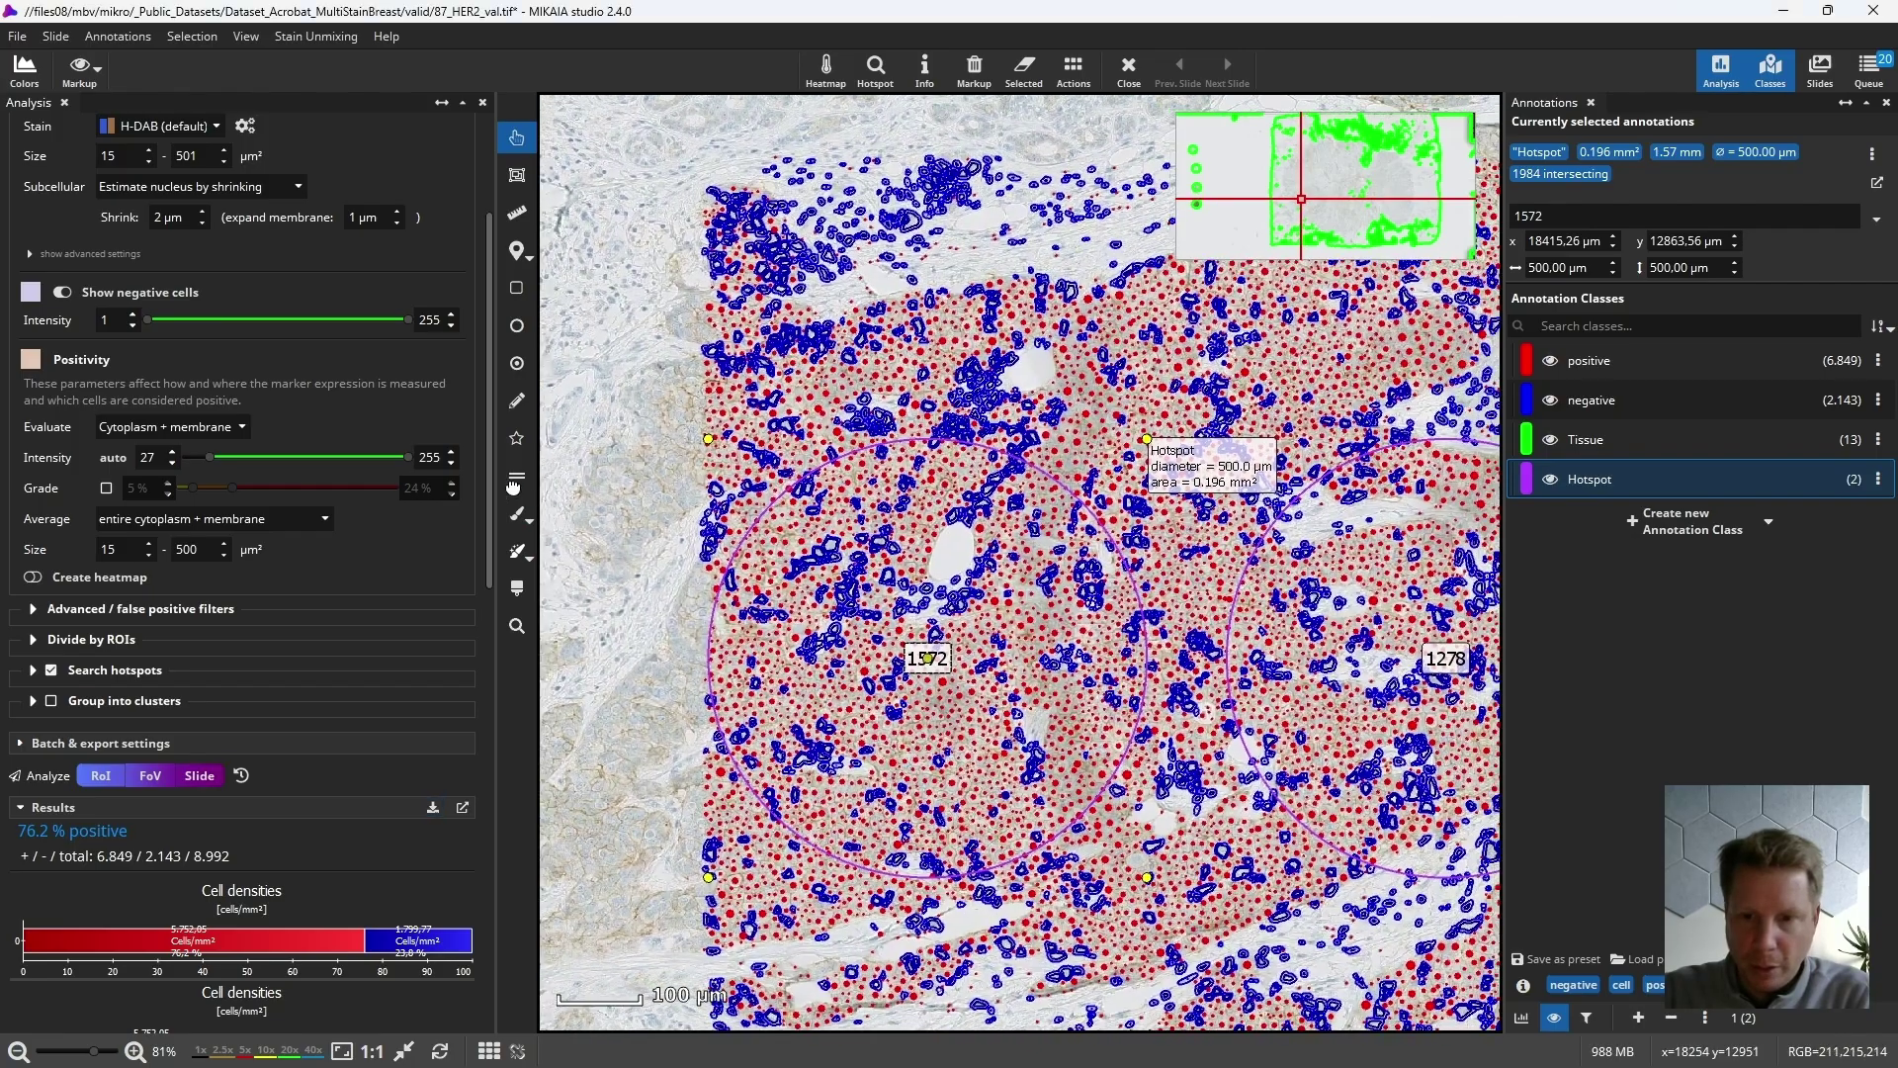
# Disable the hotspot search and enable grouping of nearby cells into clusters.
pyautogui.moveTo(952, 592); pyautogui.dragTo(769, 523)
pyautogui.click(925, 607)
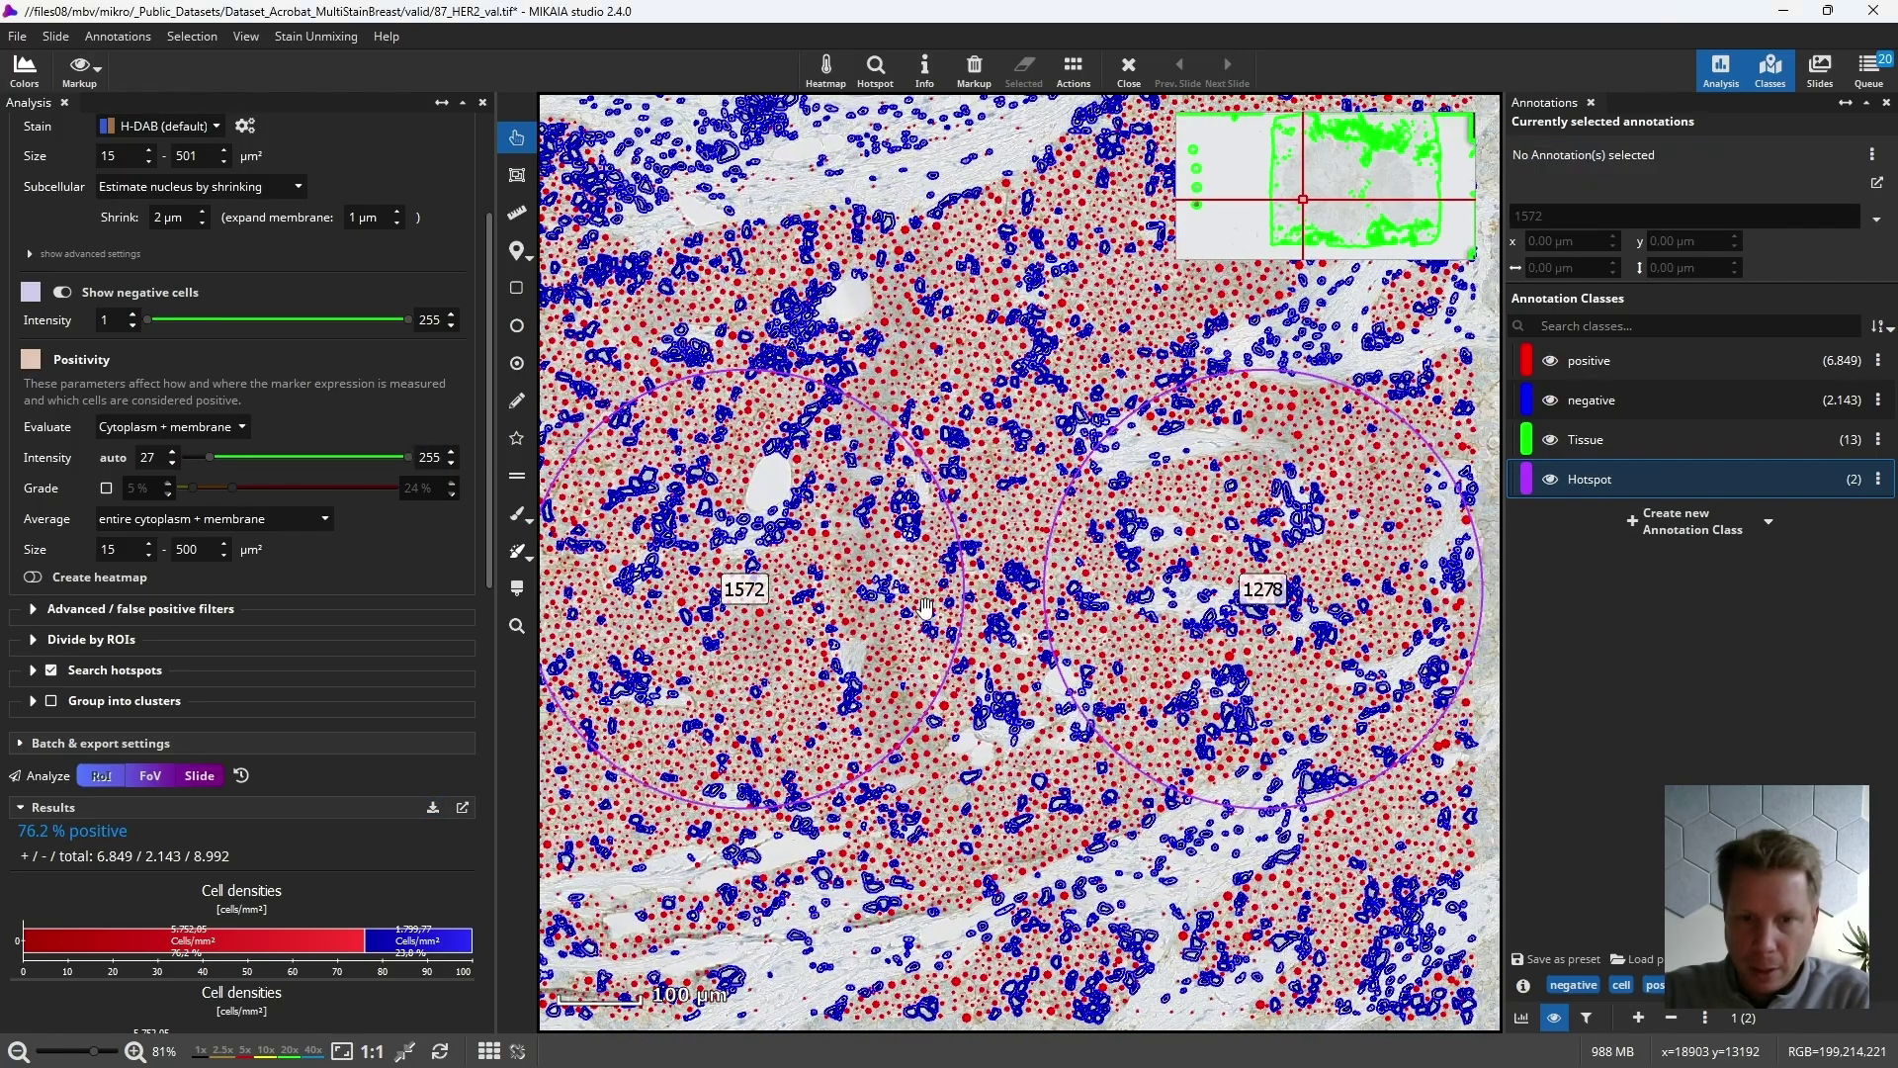
pyautogui.click(52, 669)
pyautogui.scroll(-2, 73, 524)
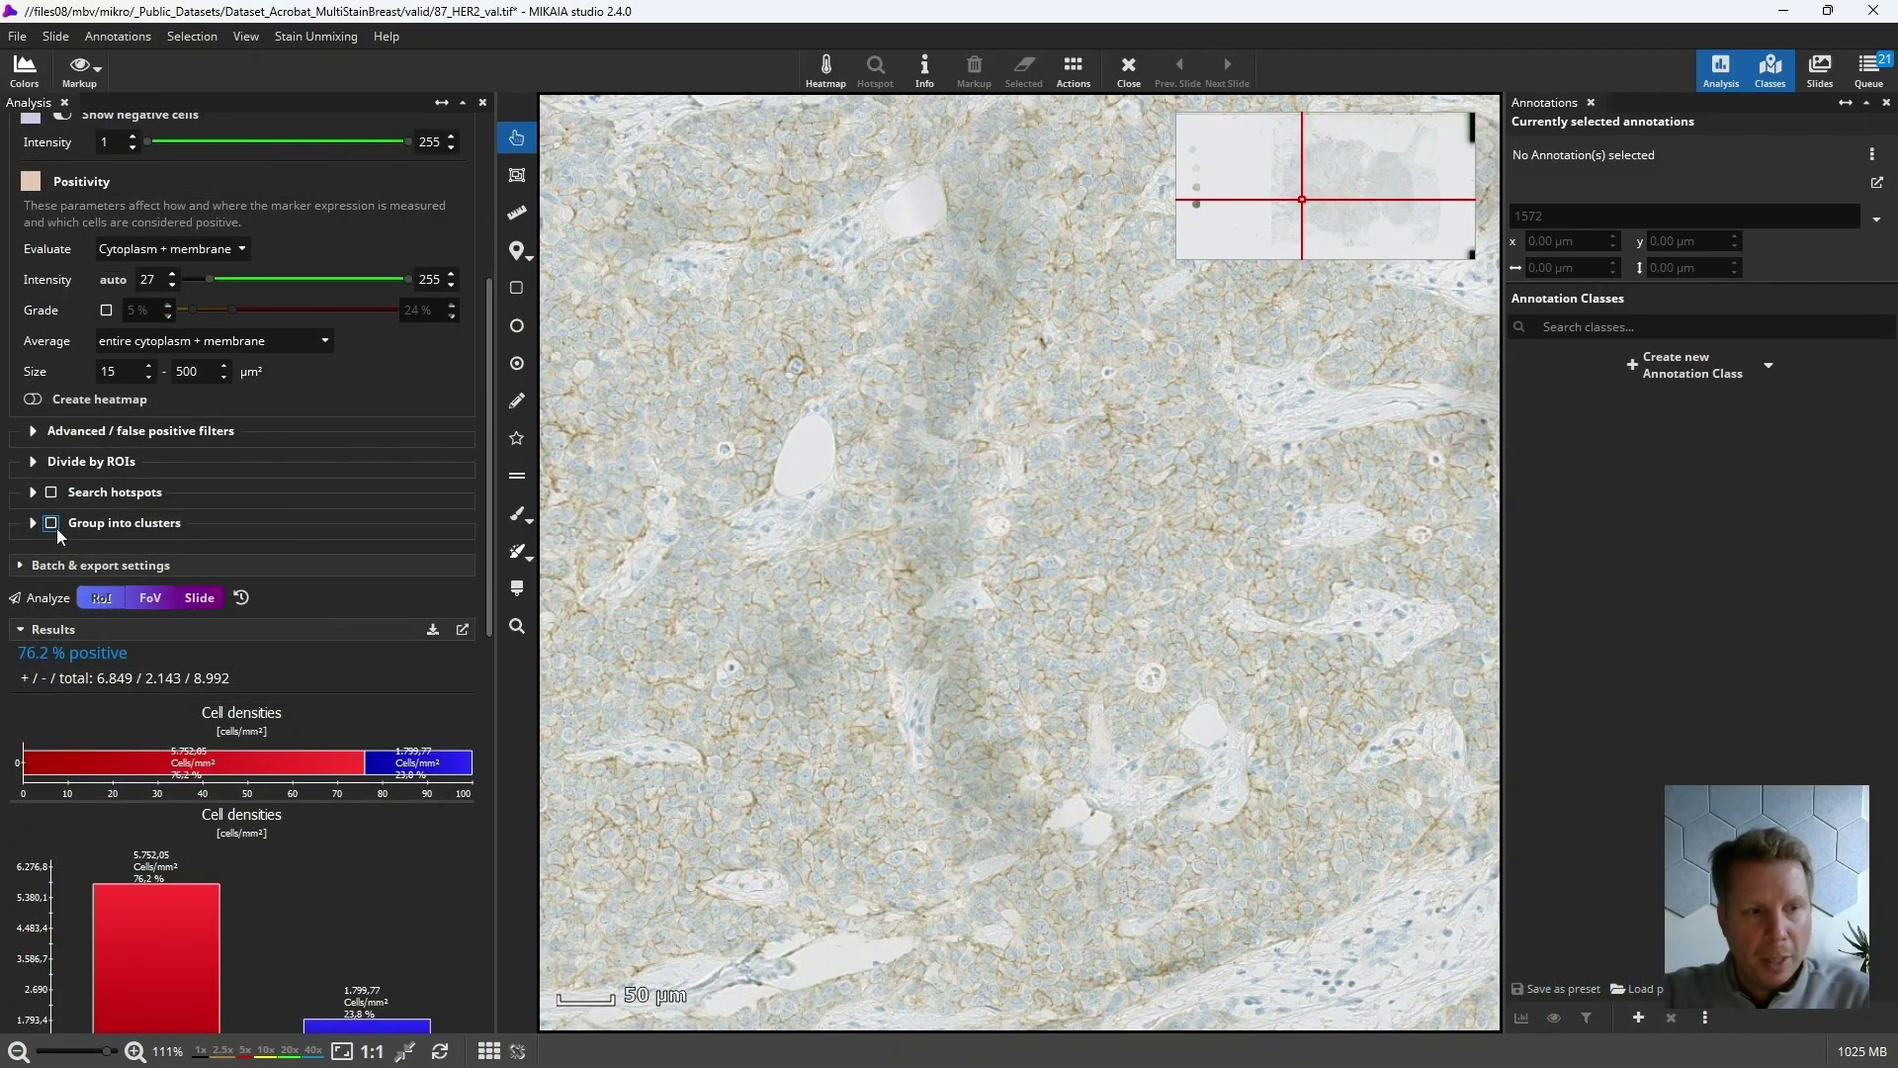
pyautogui.click(52, 524)
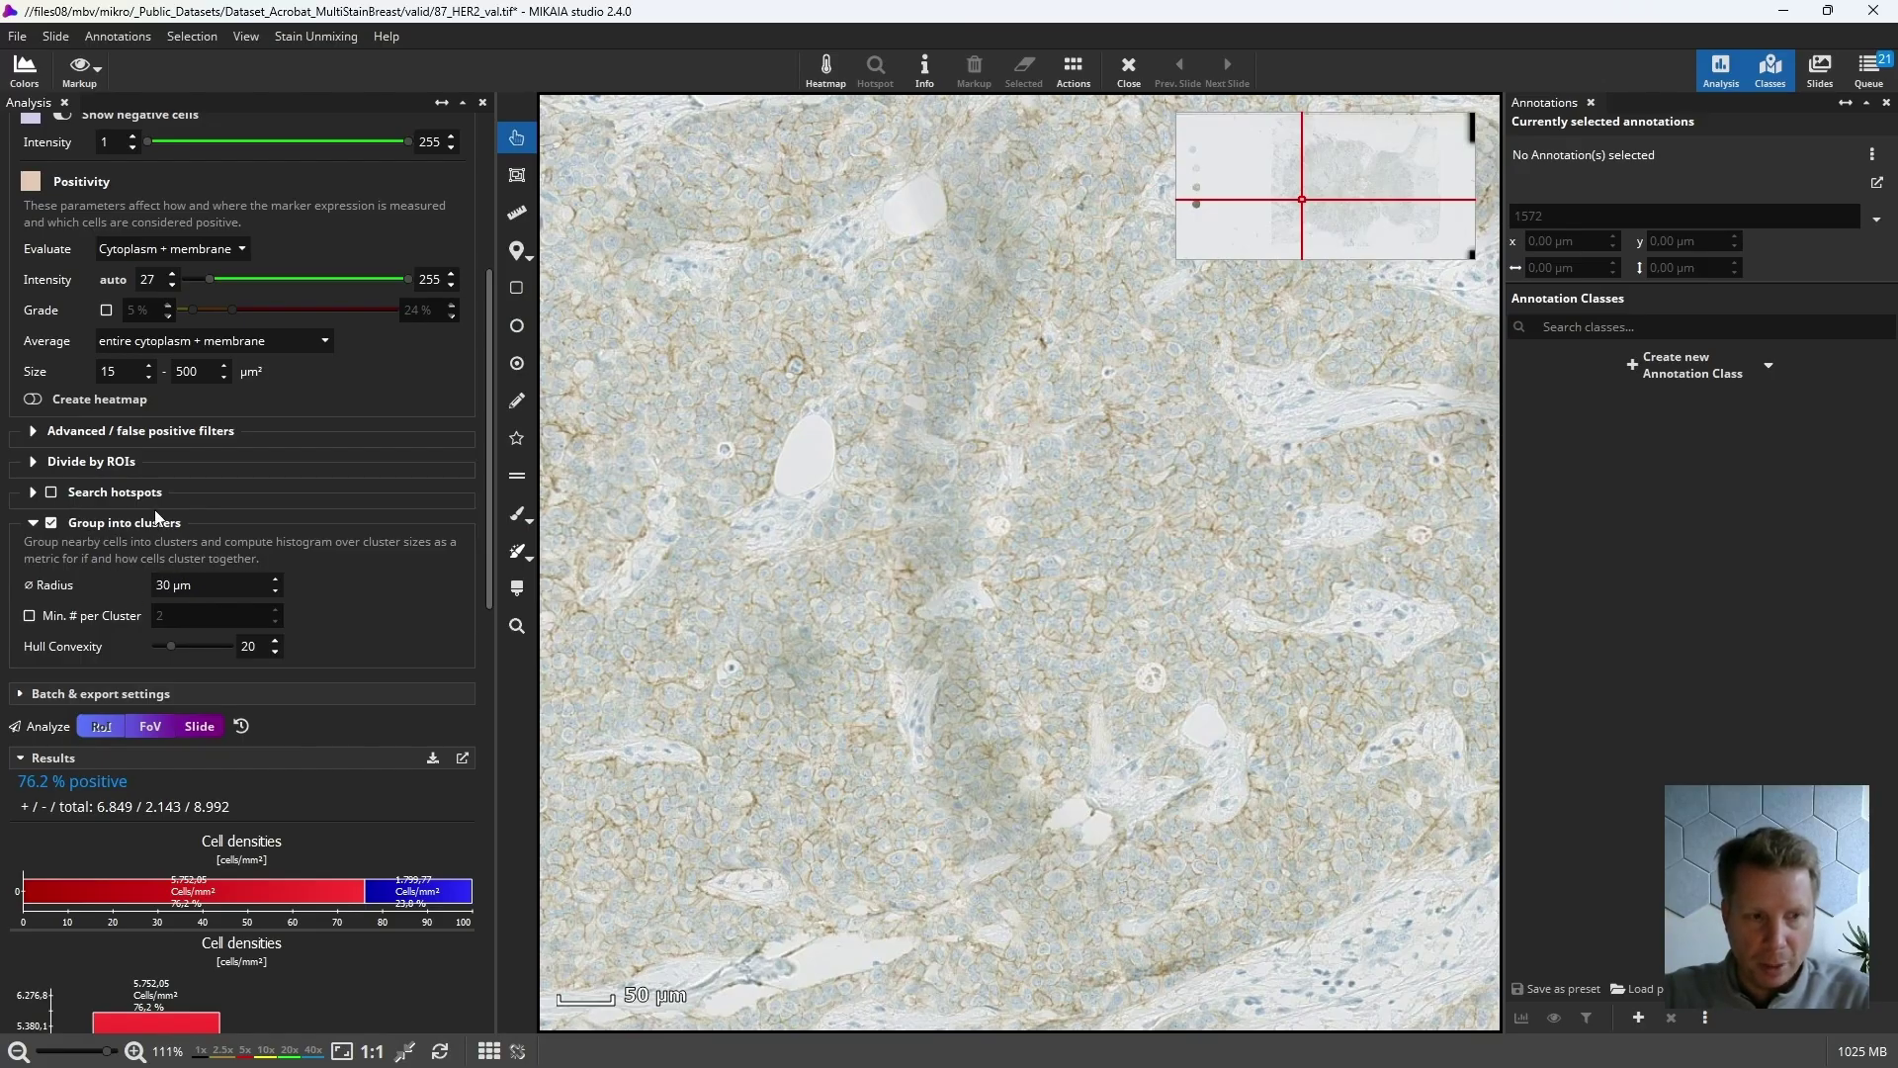
# Analyze the field of view with cells grouped into clusters using a 30 µm radius.
pyautogui.moveTo(171, 588); pyautogui.dragTo(153, 587)
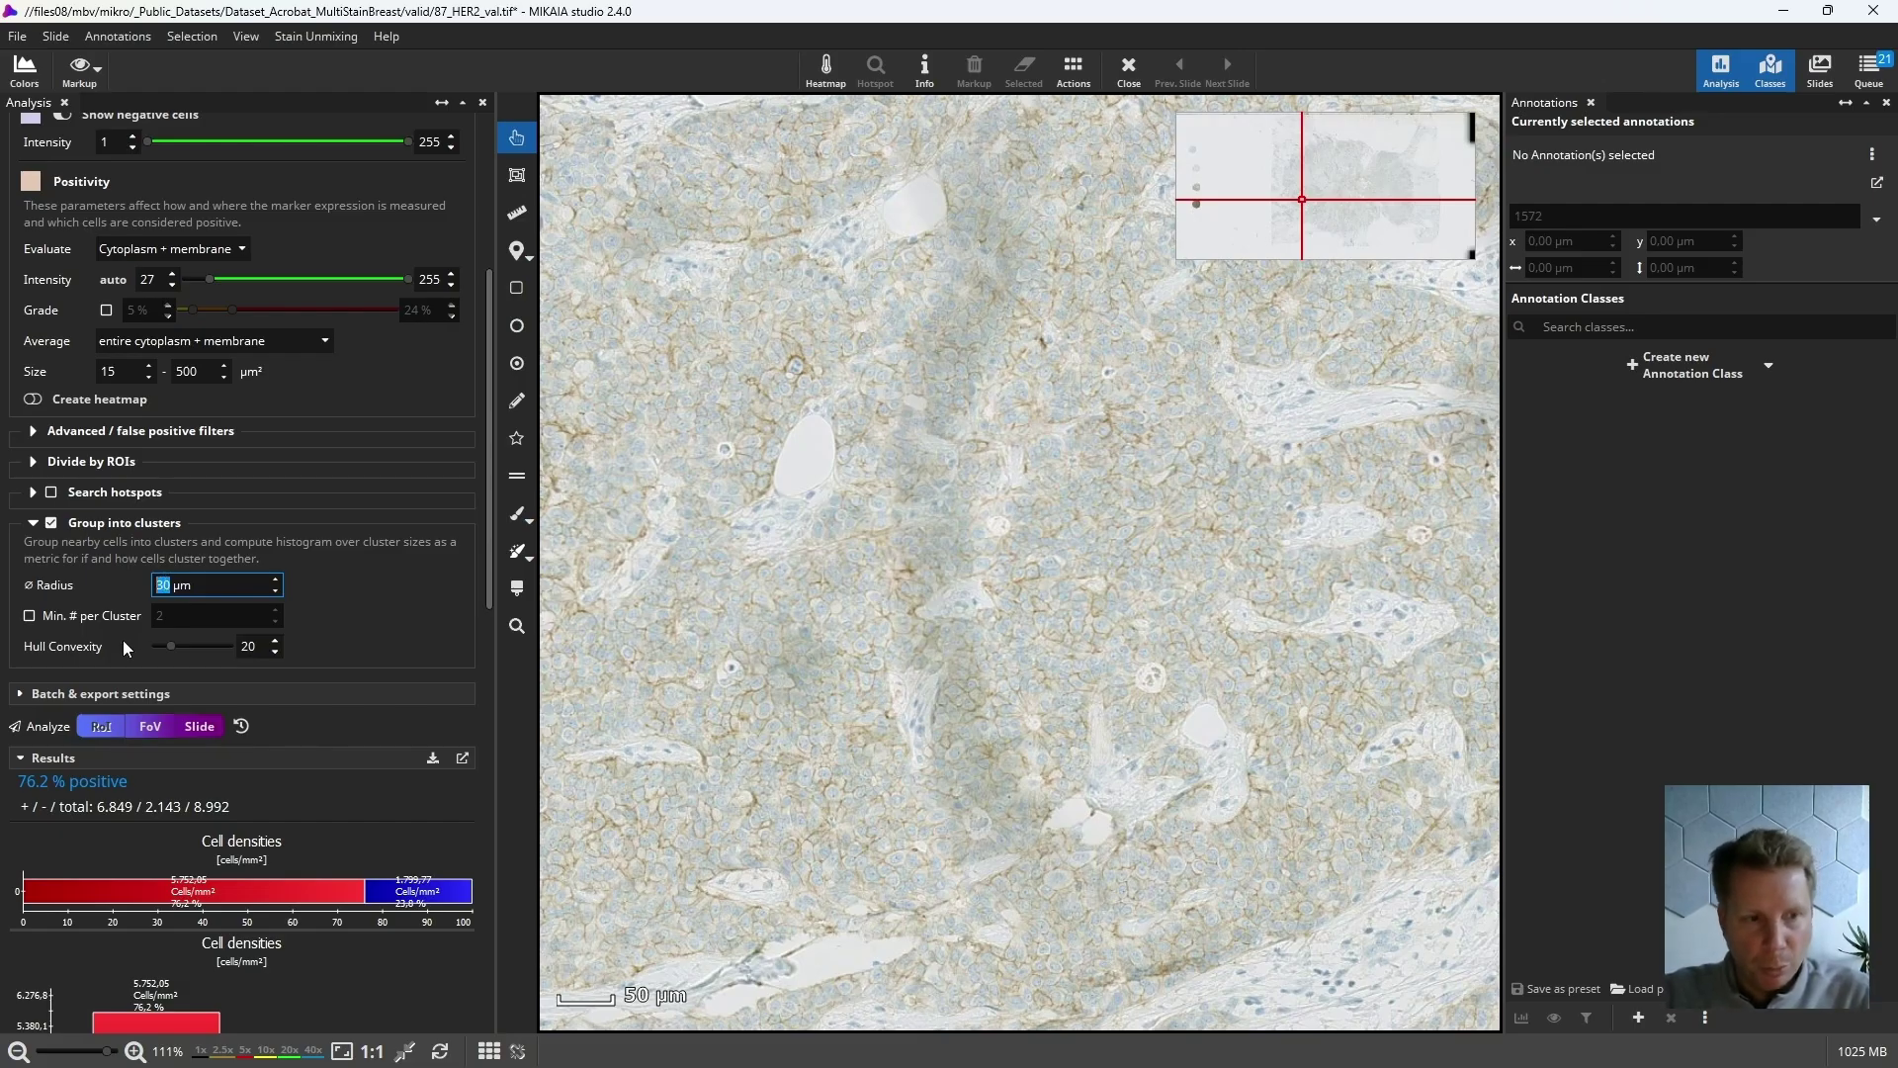
pyautogui.click(161, 726)
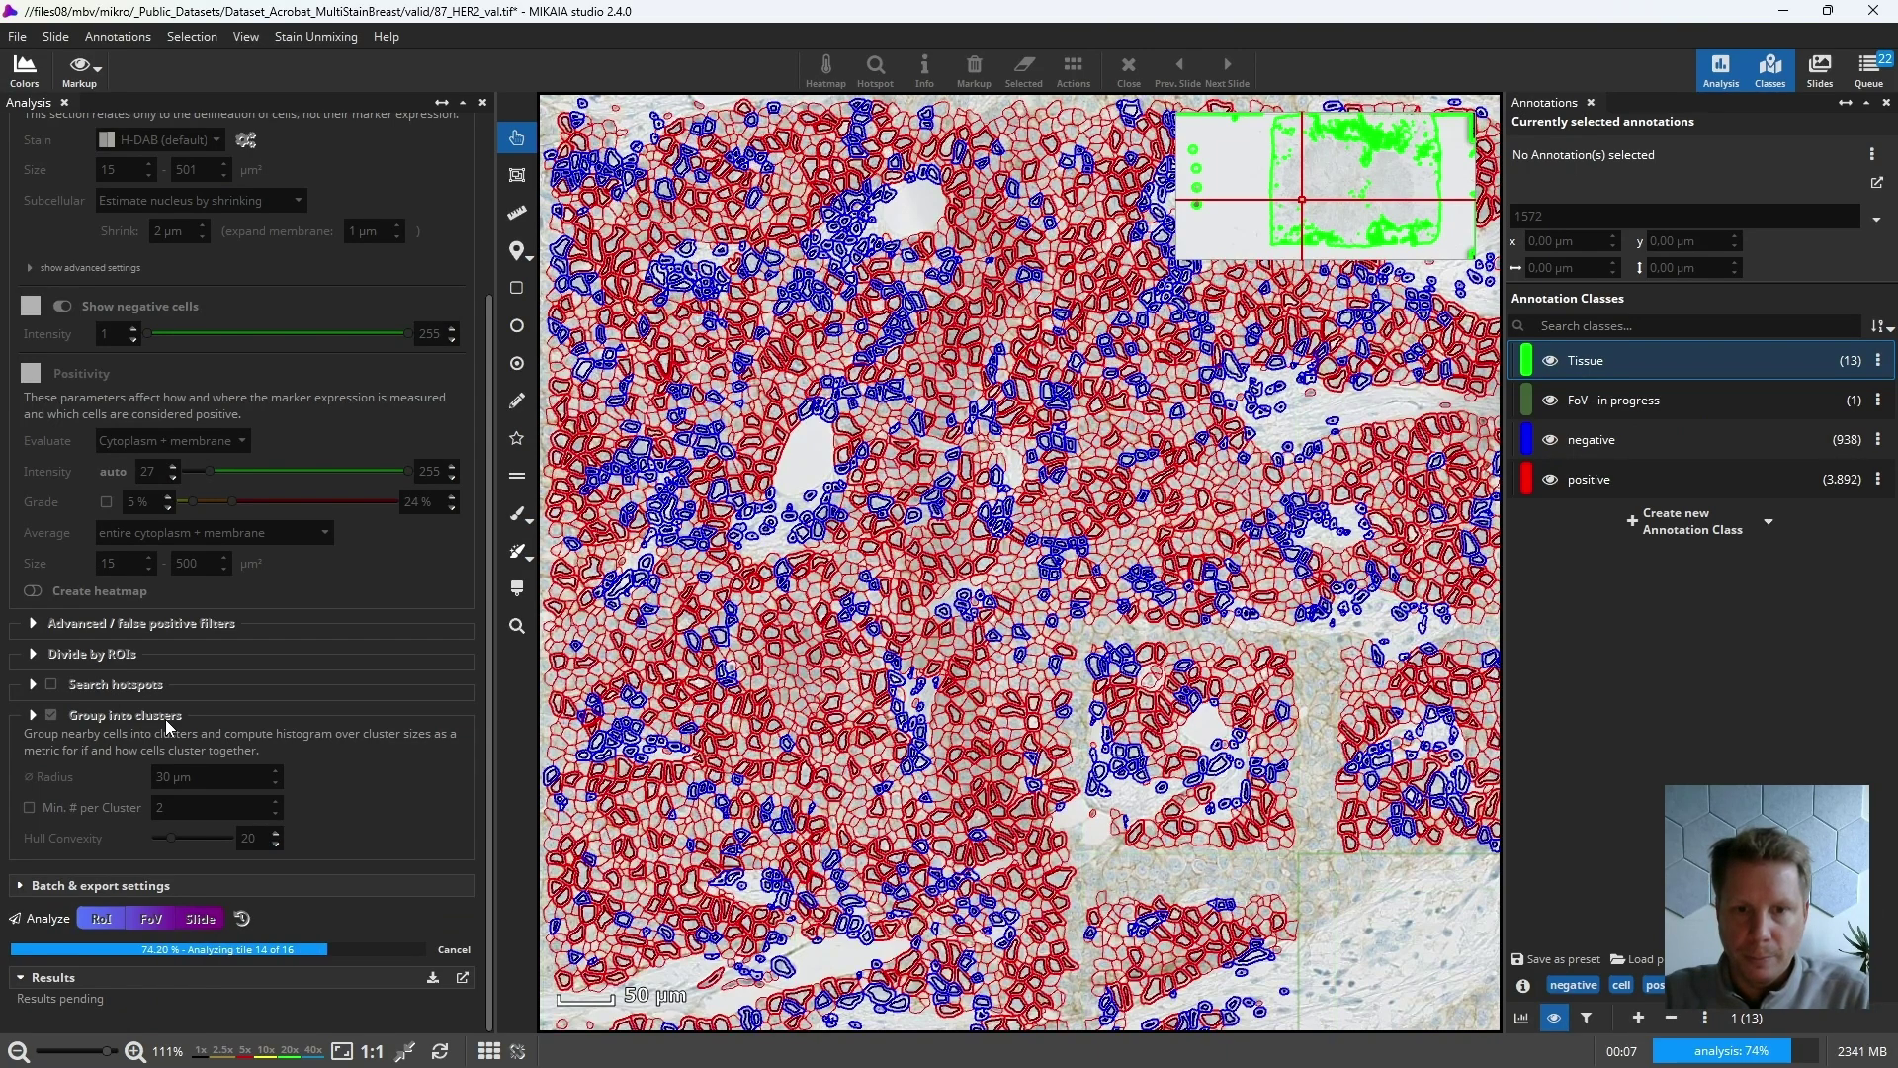
pyautogui.scroll(-3, 1088, 638)
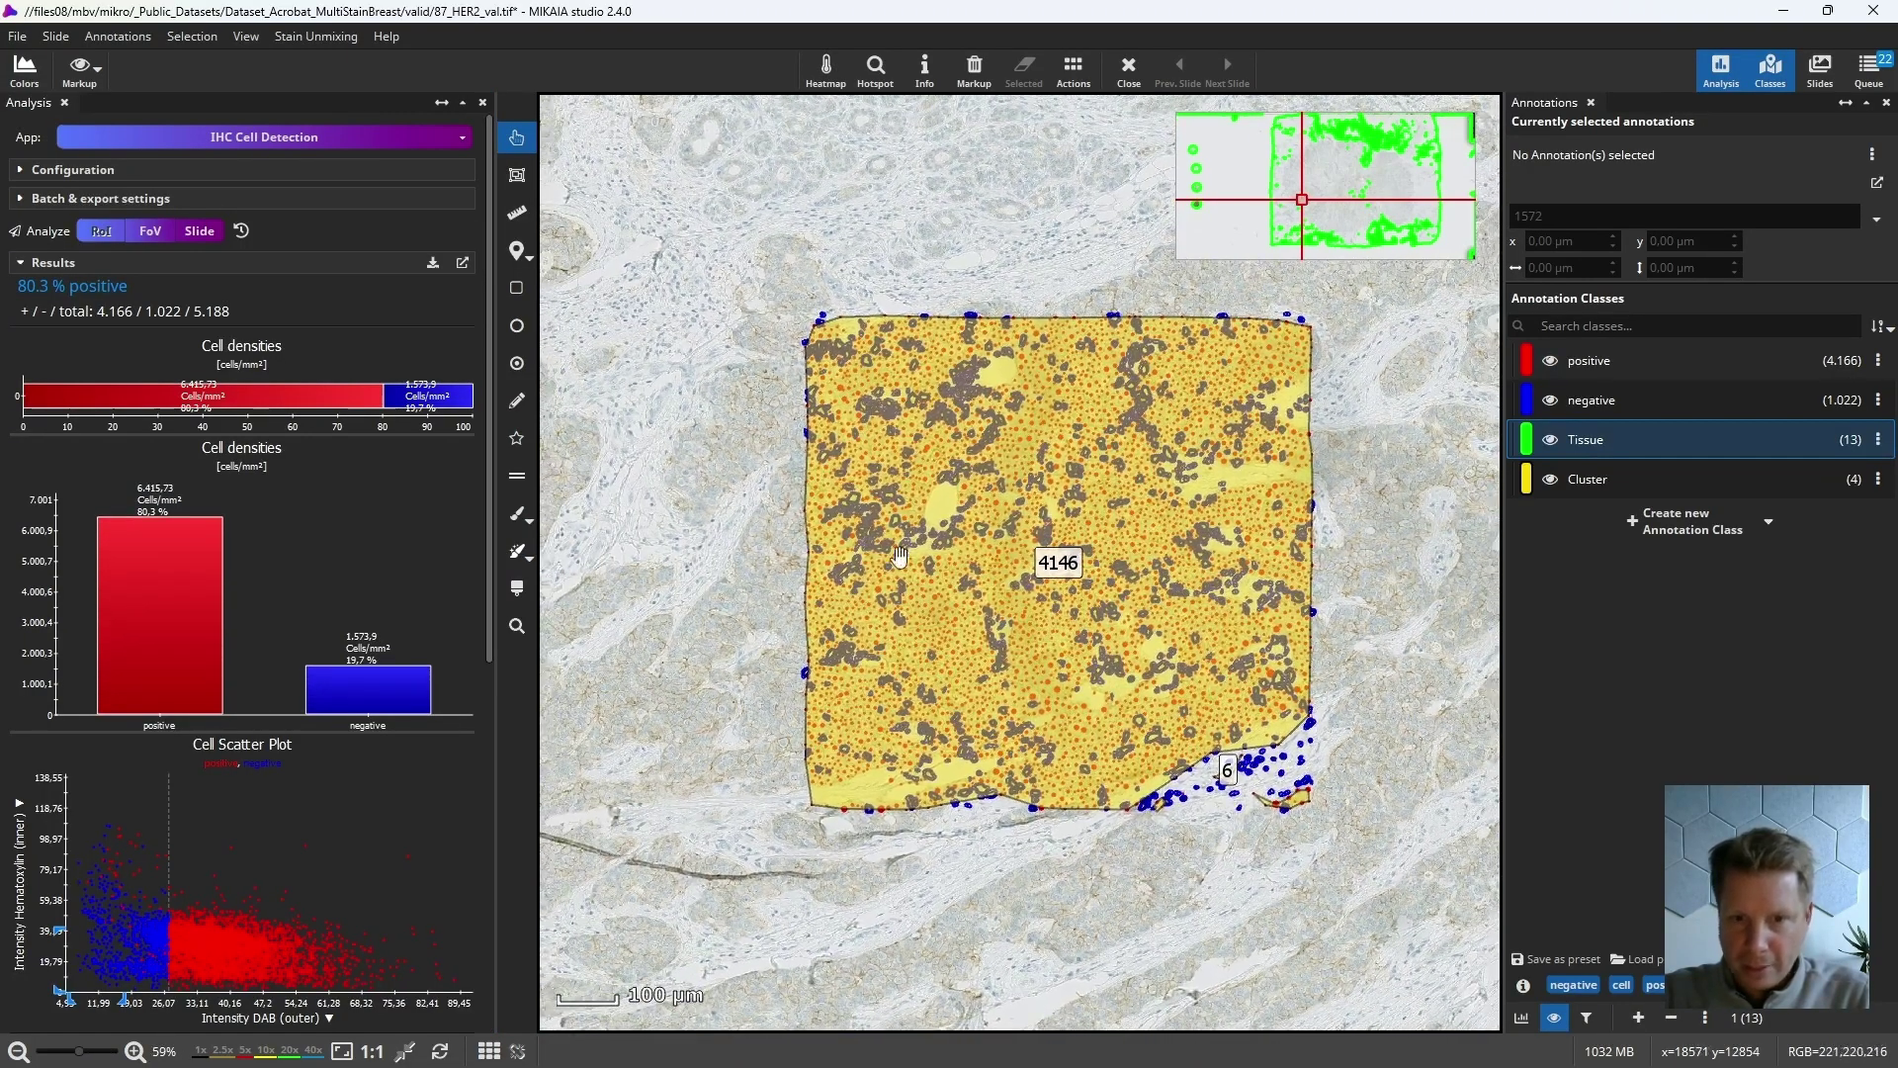
# Analyze an adjacent field of view that includes stroma beside the clustered tumor area, using the same cluster settings.
pyautogui.moveTo(831, 106); pyautogui.dragTo(1099, 441)
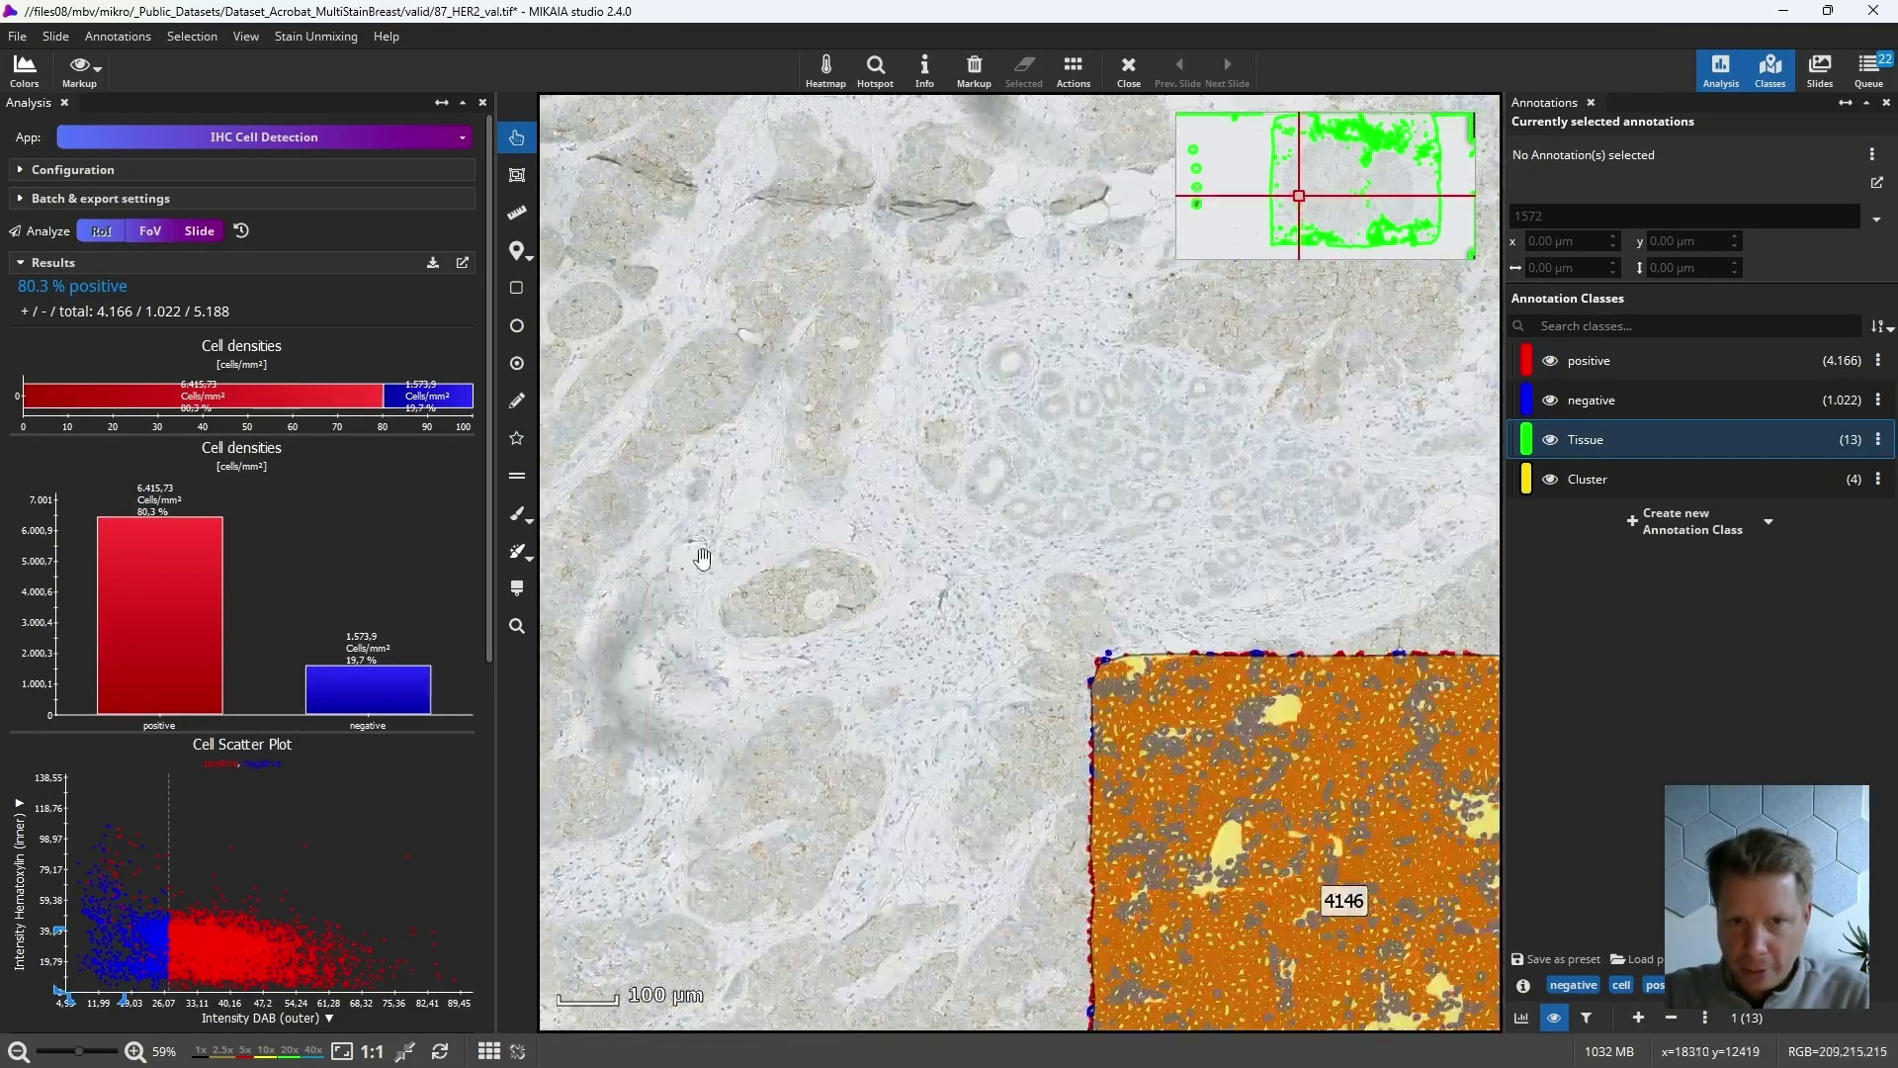
pyautogui.moveTo(700, 557); pyautogui.dragTo(752, 550)
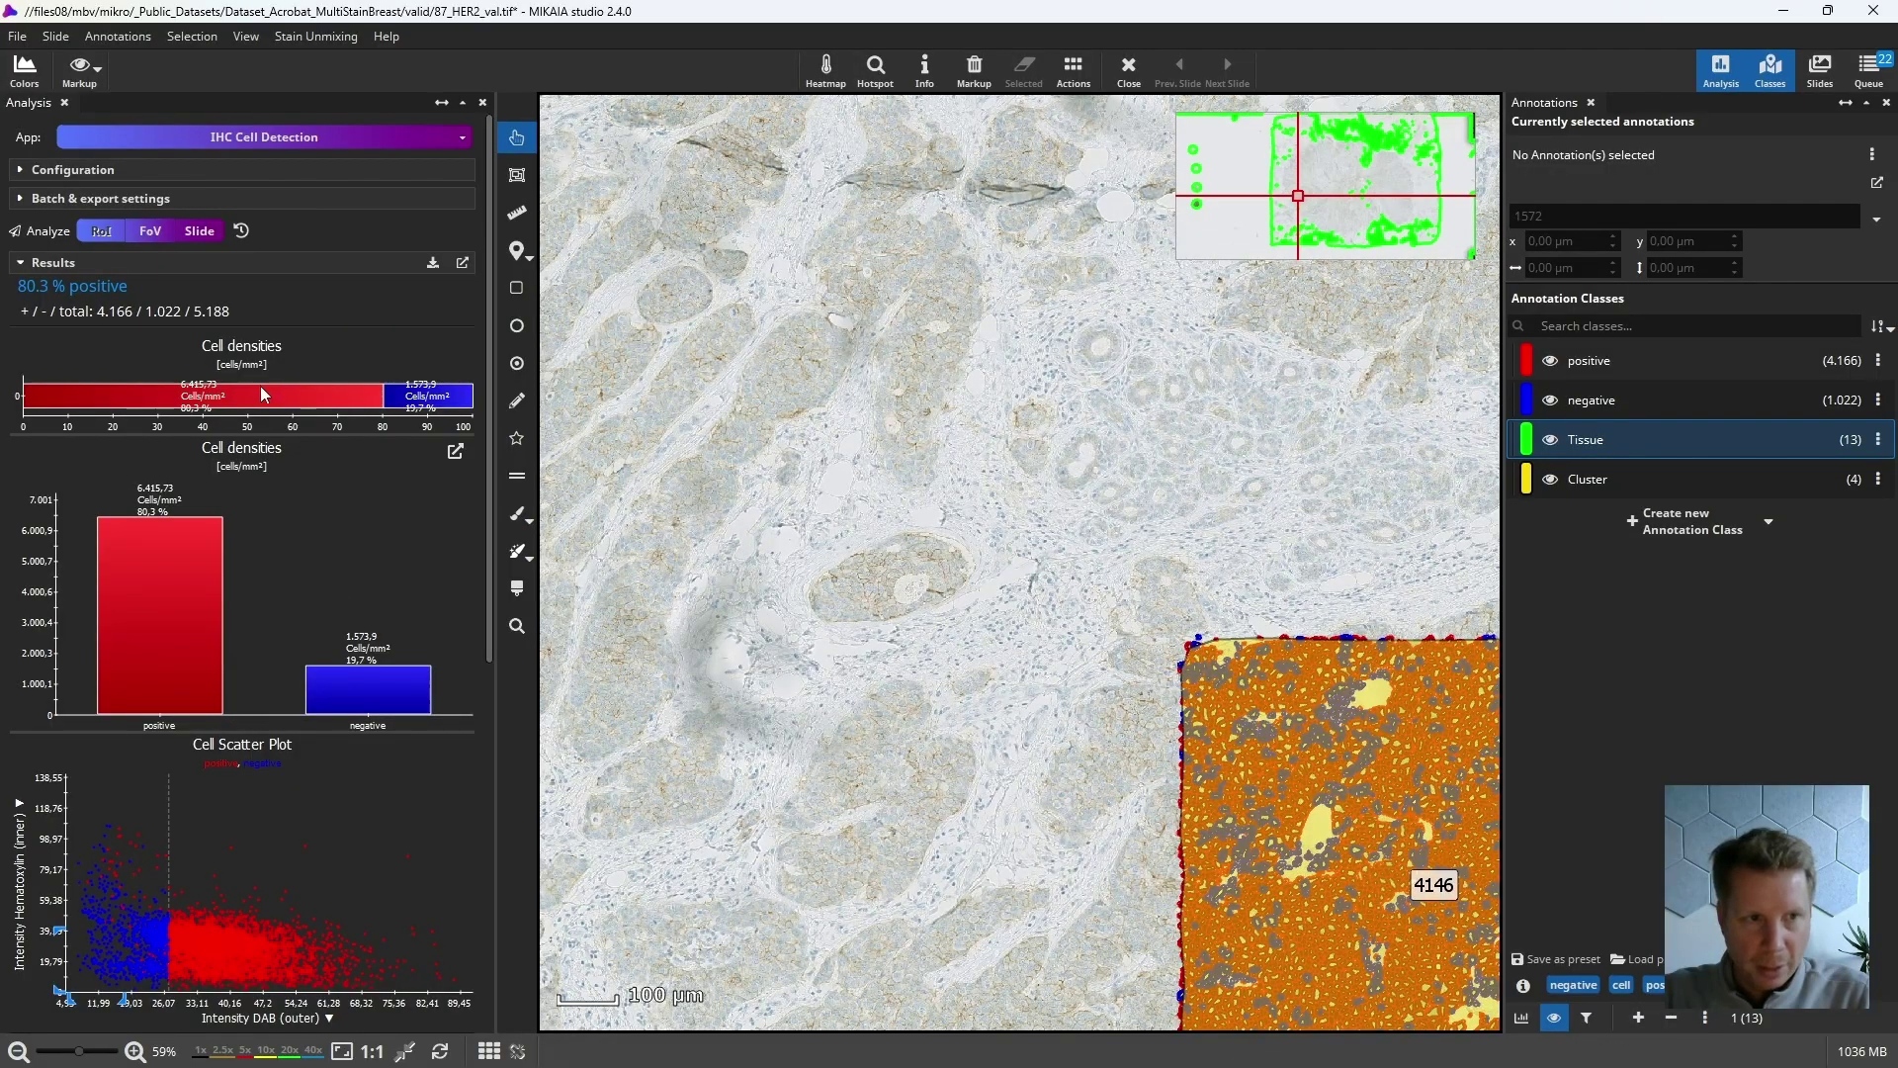
pyautogui.click(160, 229)
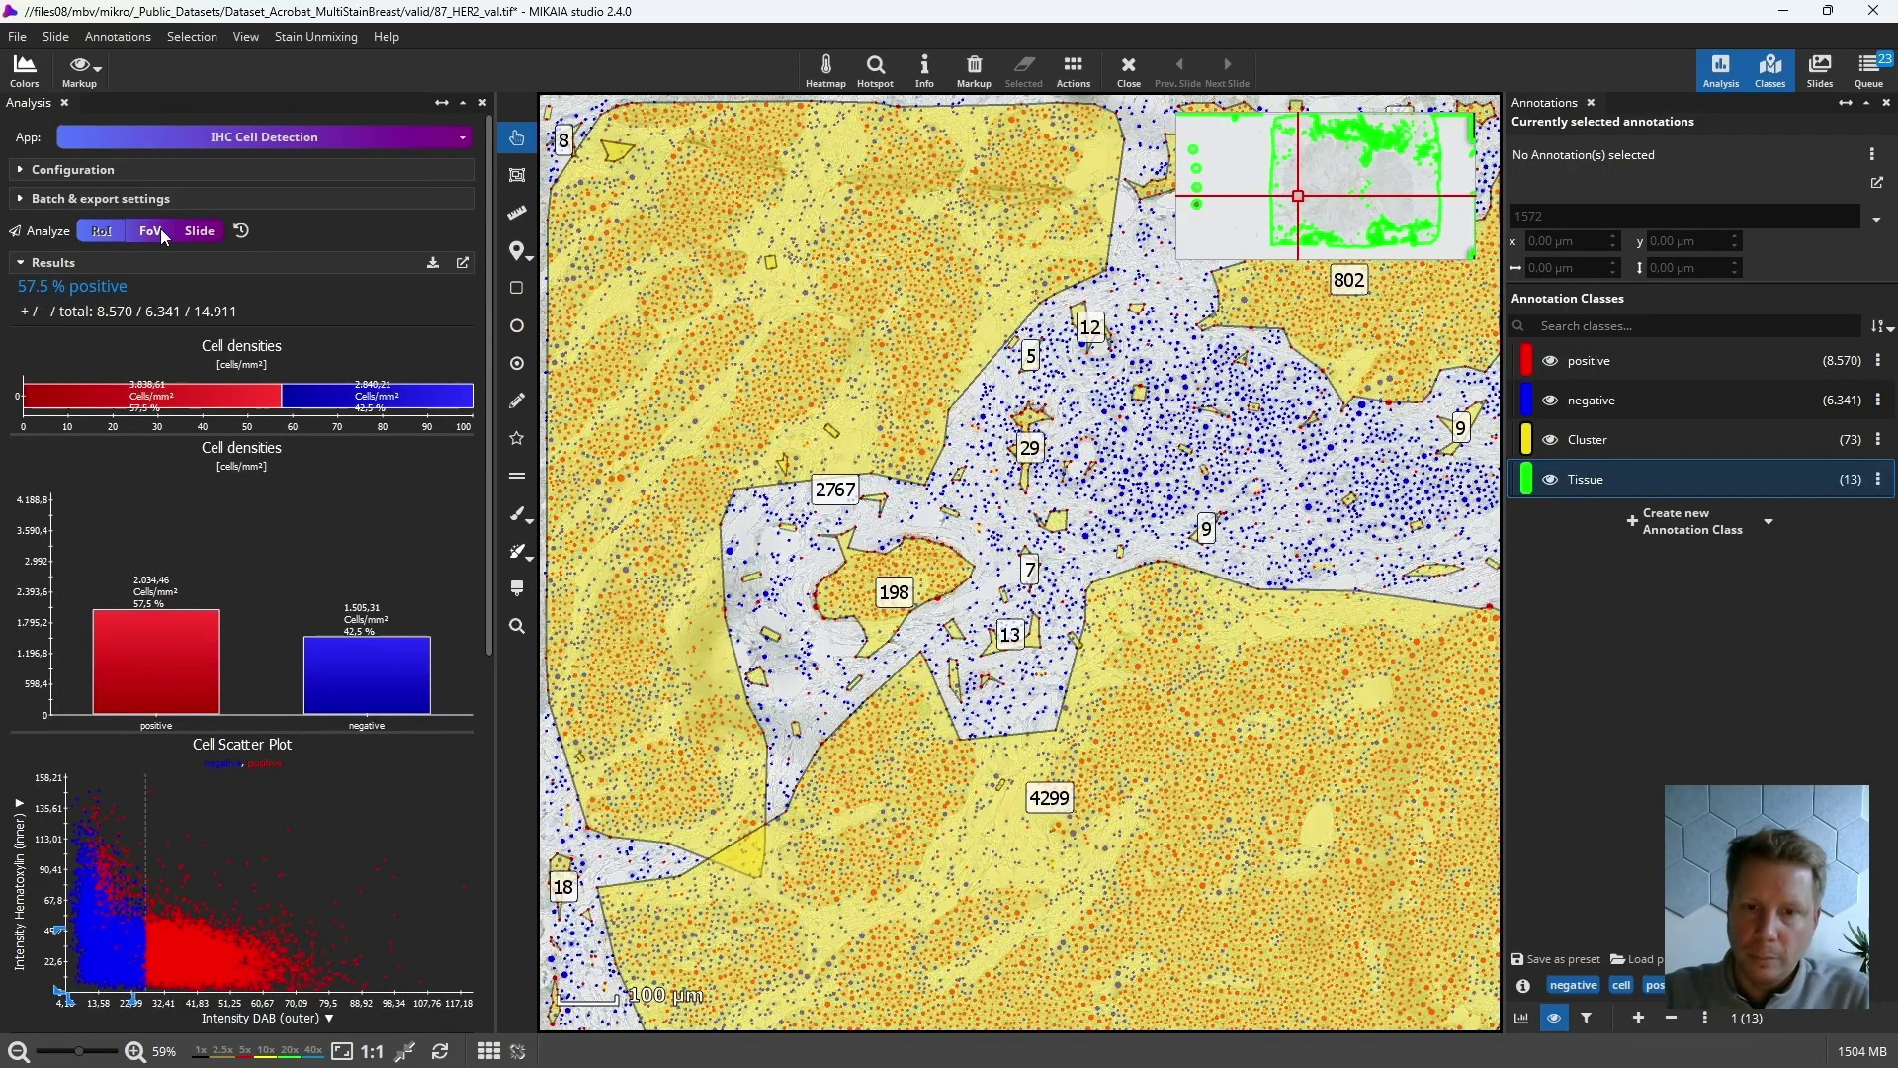
# Set the cluster radius to 20 µm and analyze a different field of view containing small scattered tumor nests.
pyautogui.moveTo(1390, 522); pyautogui.dragTo(962, 743)
pyautogui.scroll(-3, 988, 731)
pyautogui.scroll(5, 962, 309)
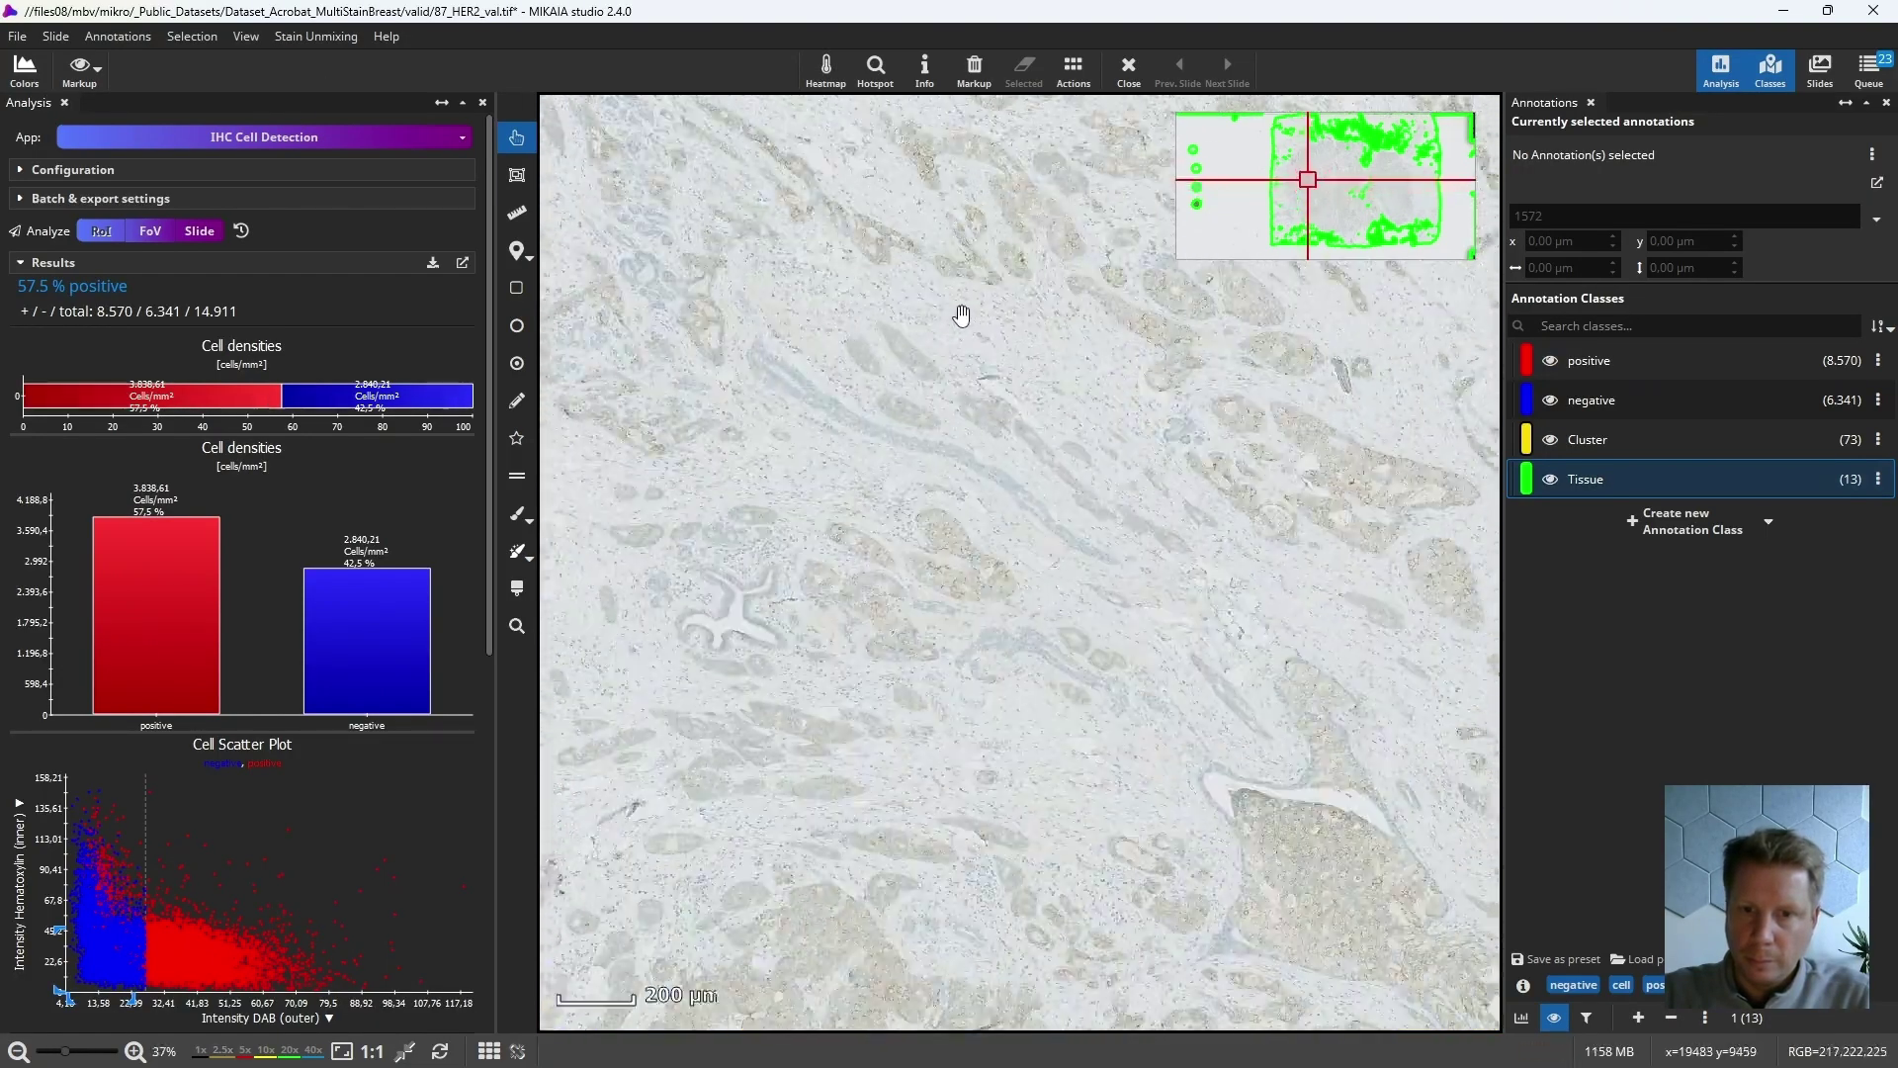
pyautogui.scroll(-2, 972, 351)
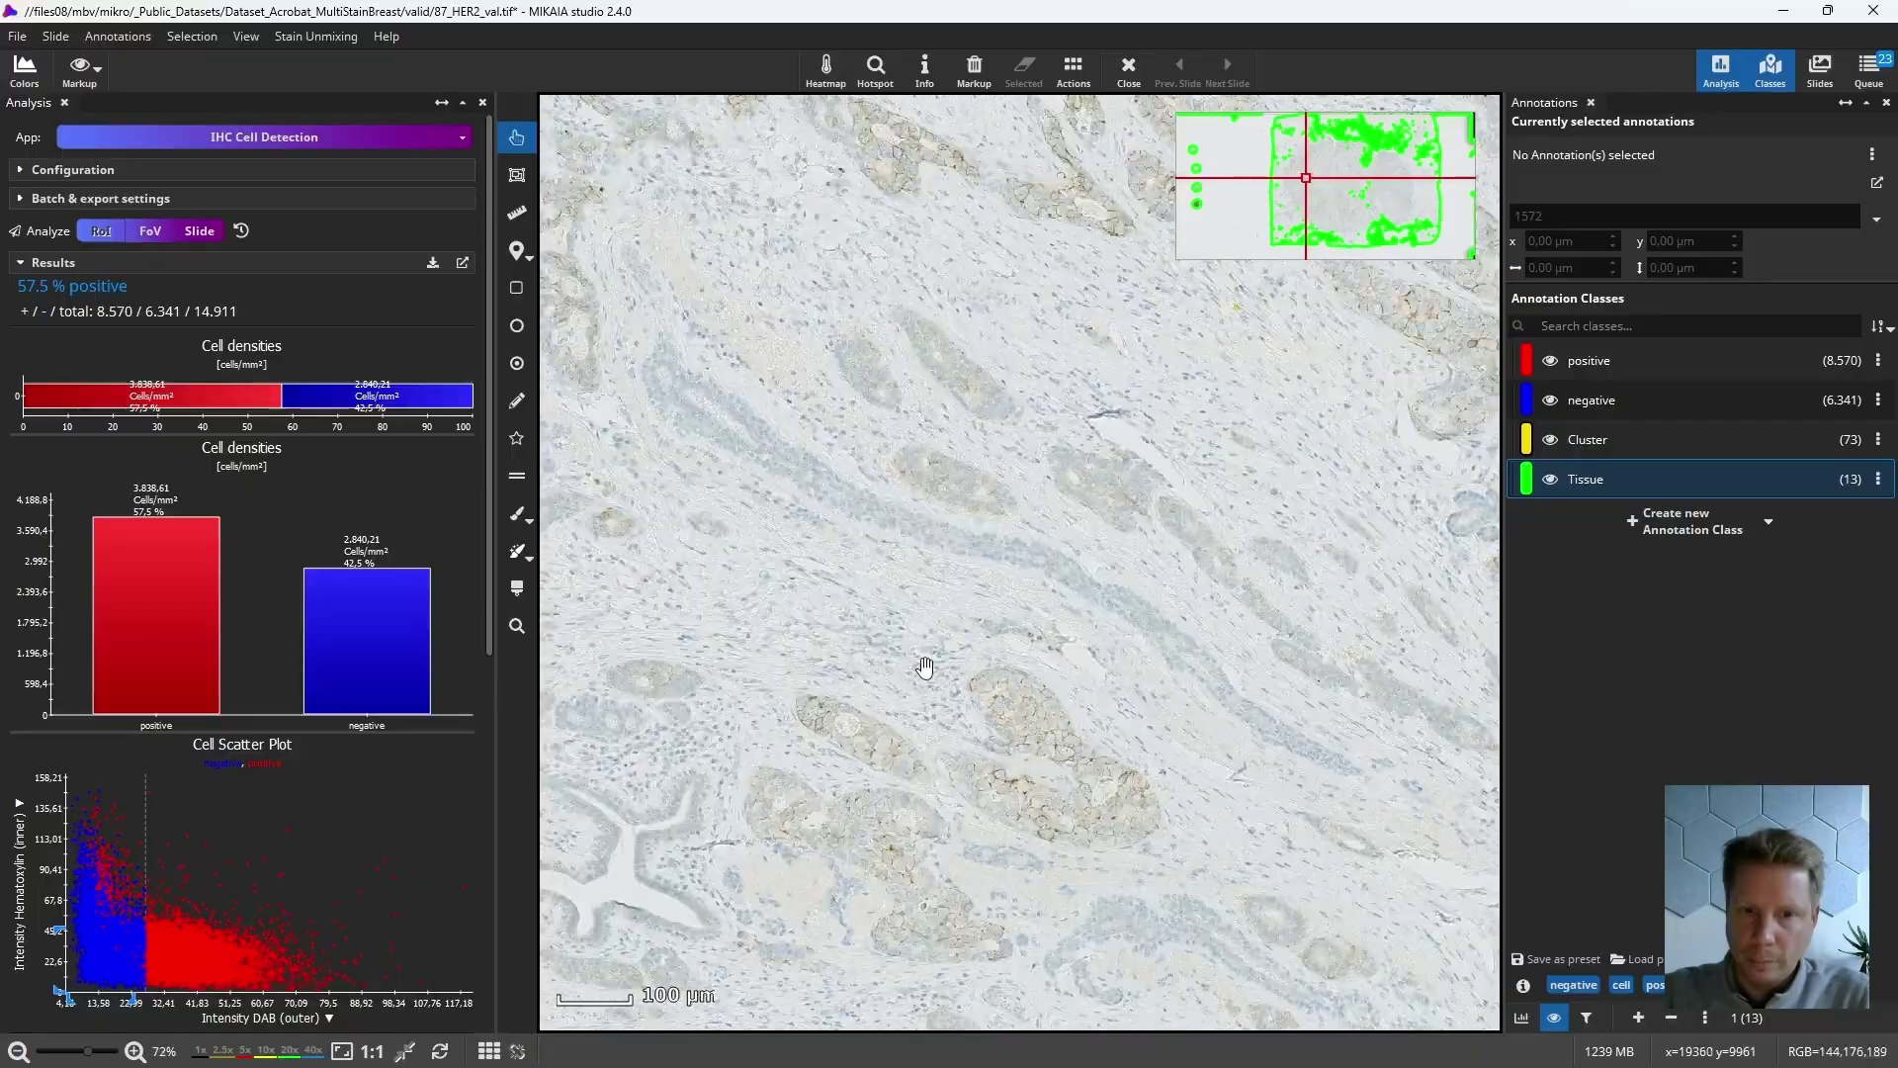
pyautogui.scroll(-2, 1029, 460)
pyautogui.click(372, 172)
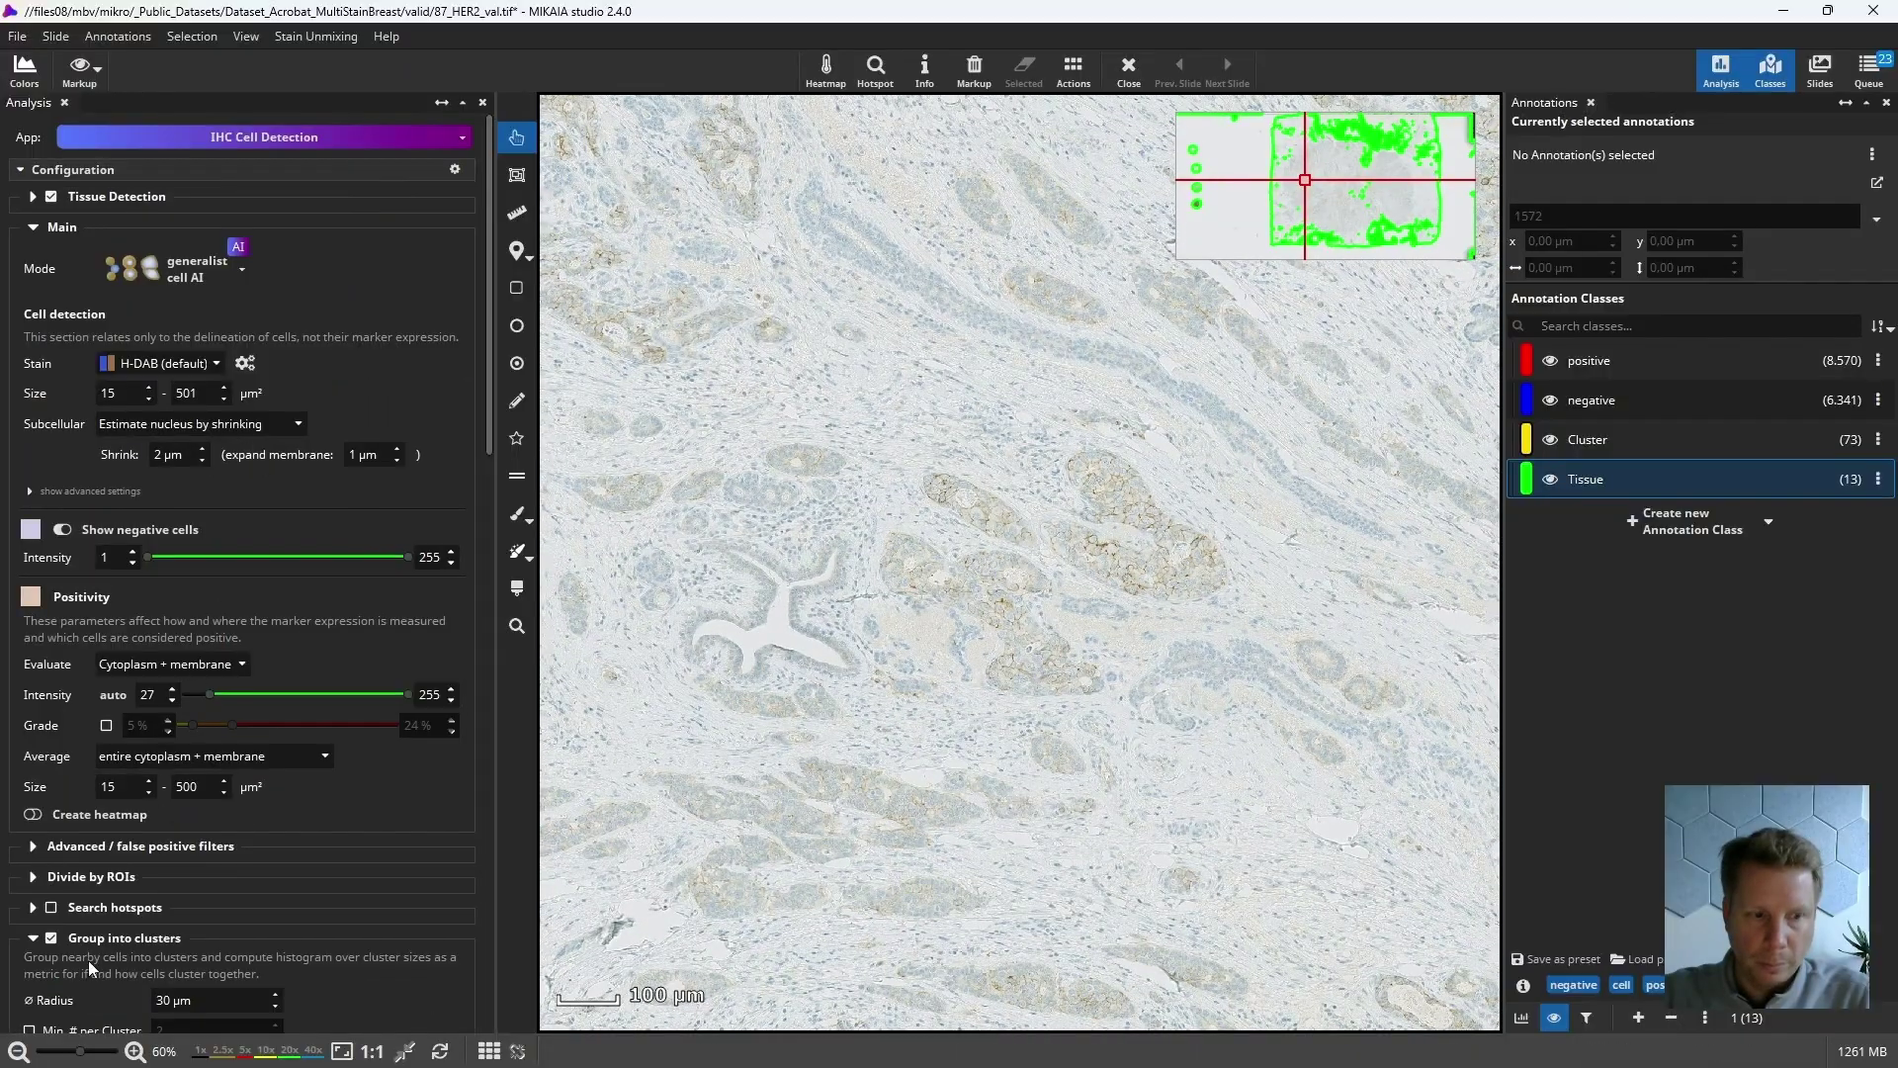
pyautogui.scroll(-3, 87, 960)
pyautogui.click(149, 1015)
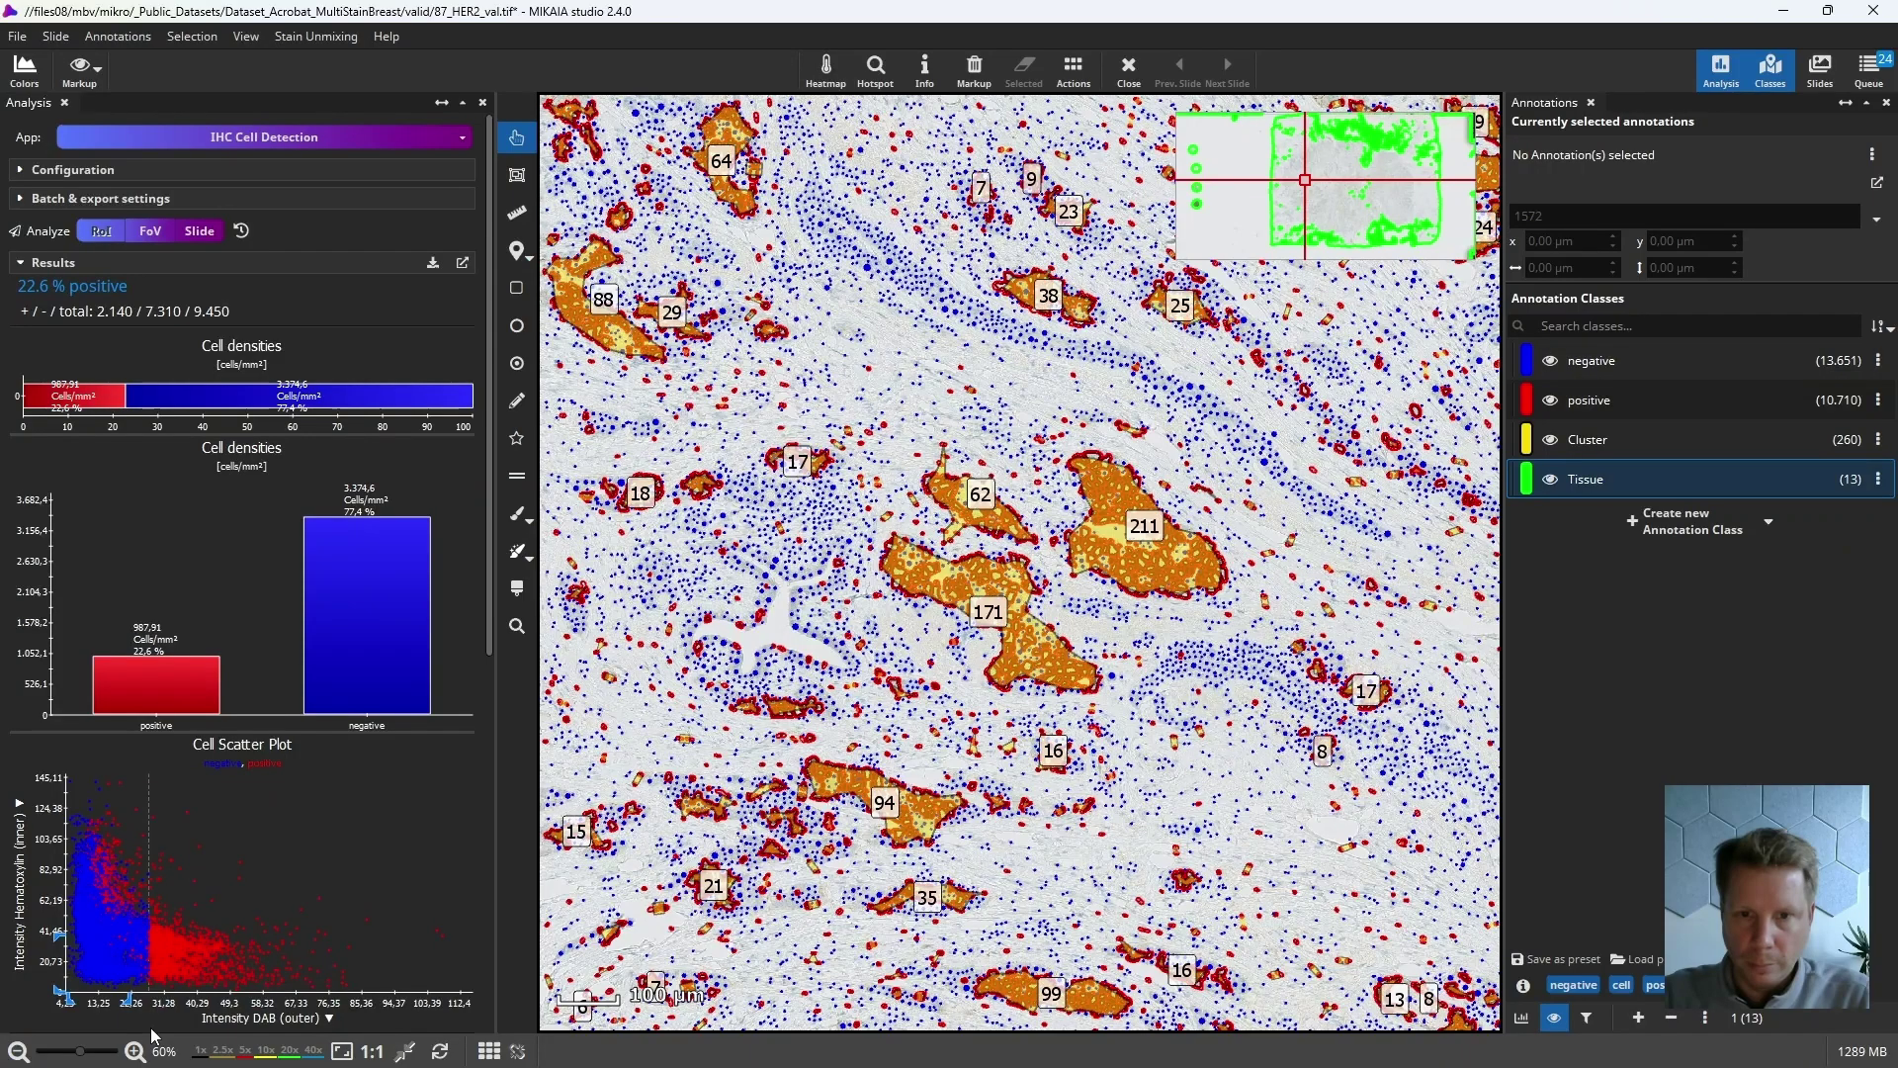
# Examine the small and large cell clusters on the slide and the cluster size distribution table in the results.
pyautogui.click(73, 169)
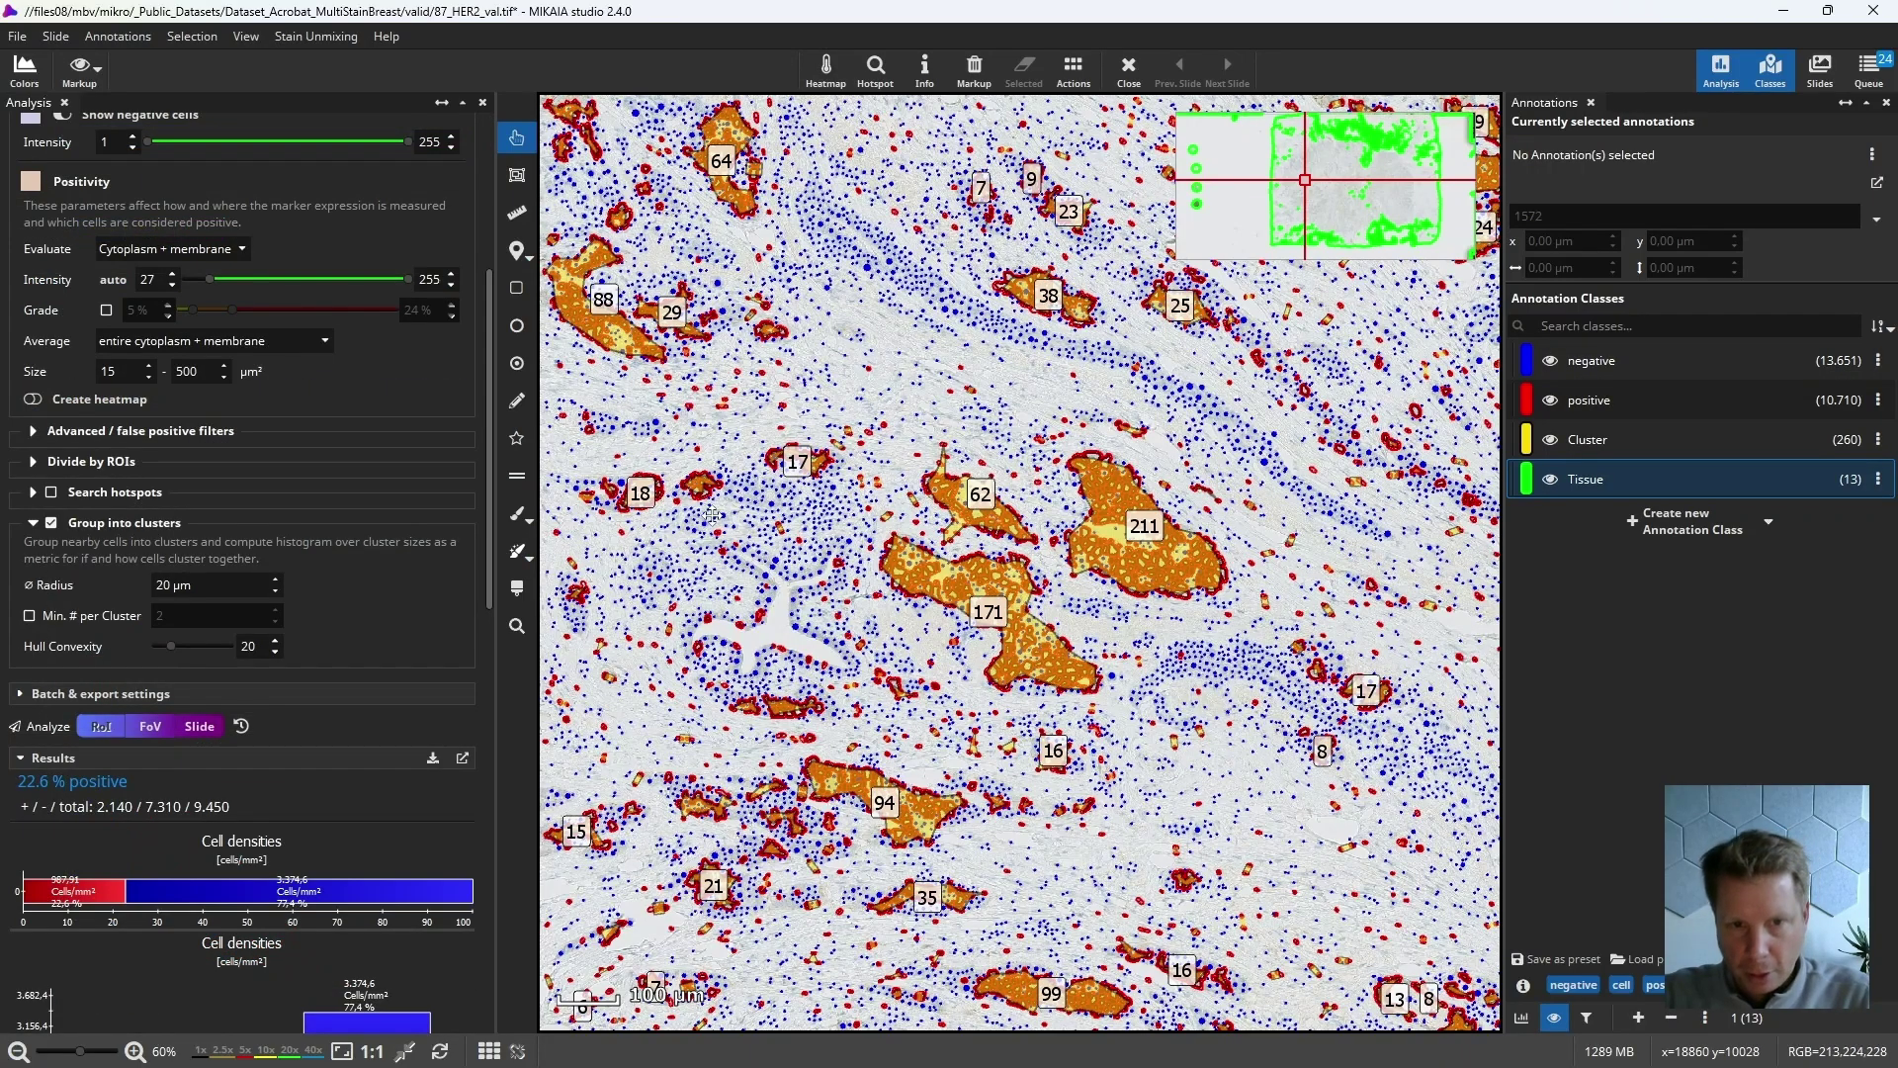
pyautogui.scroll(3, 713, 506)
pyautogui.scroll(3, 803, 361)
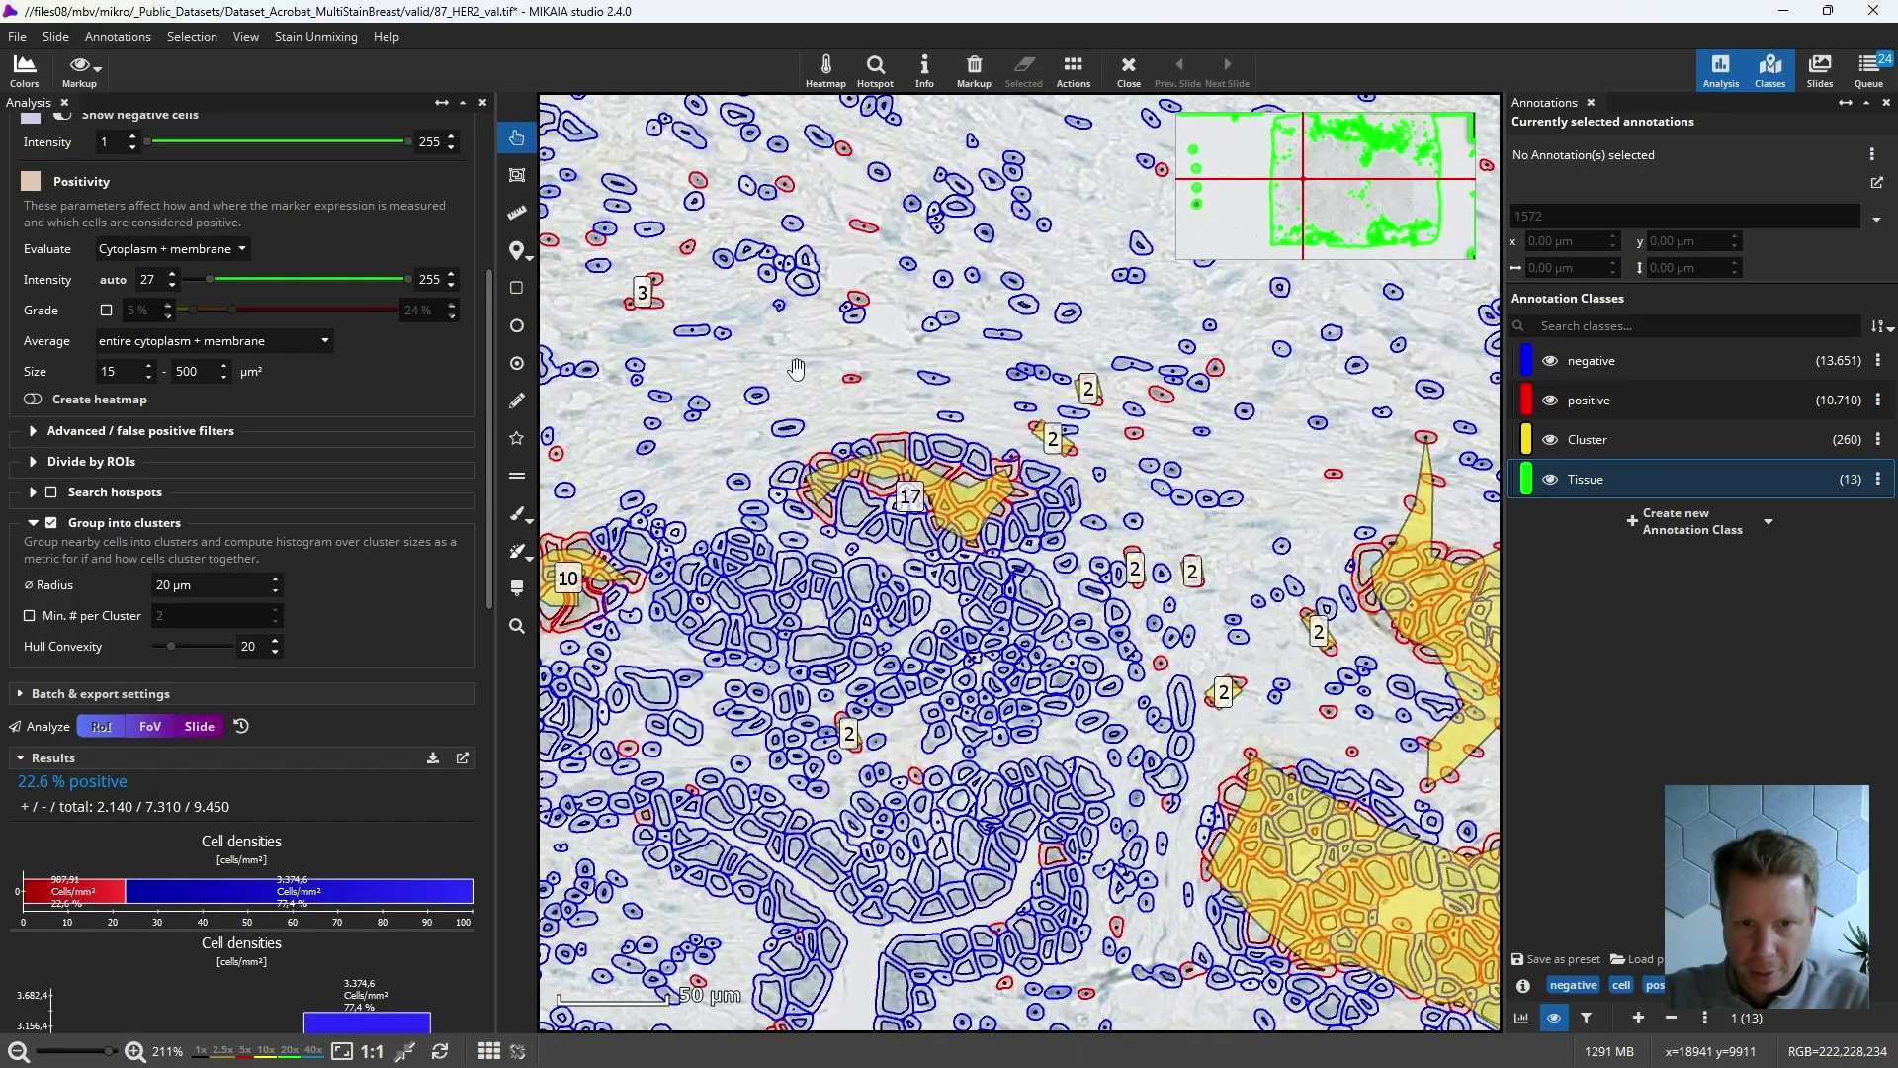
pyautogui.scroll(-1, 794, 361)
pyautogui.scroll(-1, 883, 473)
pyautogui.scroll(-10, 449, 645)
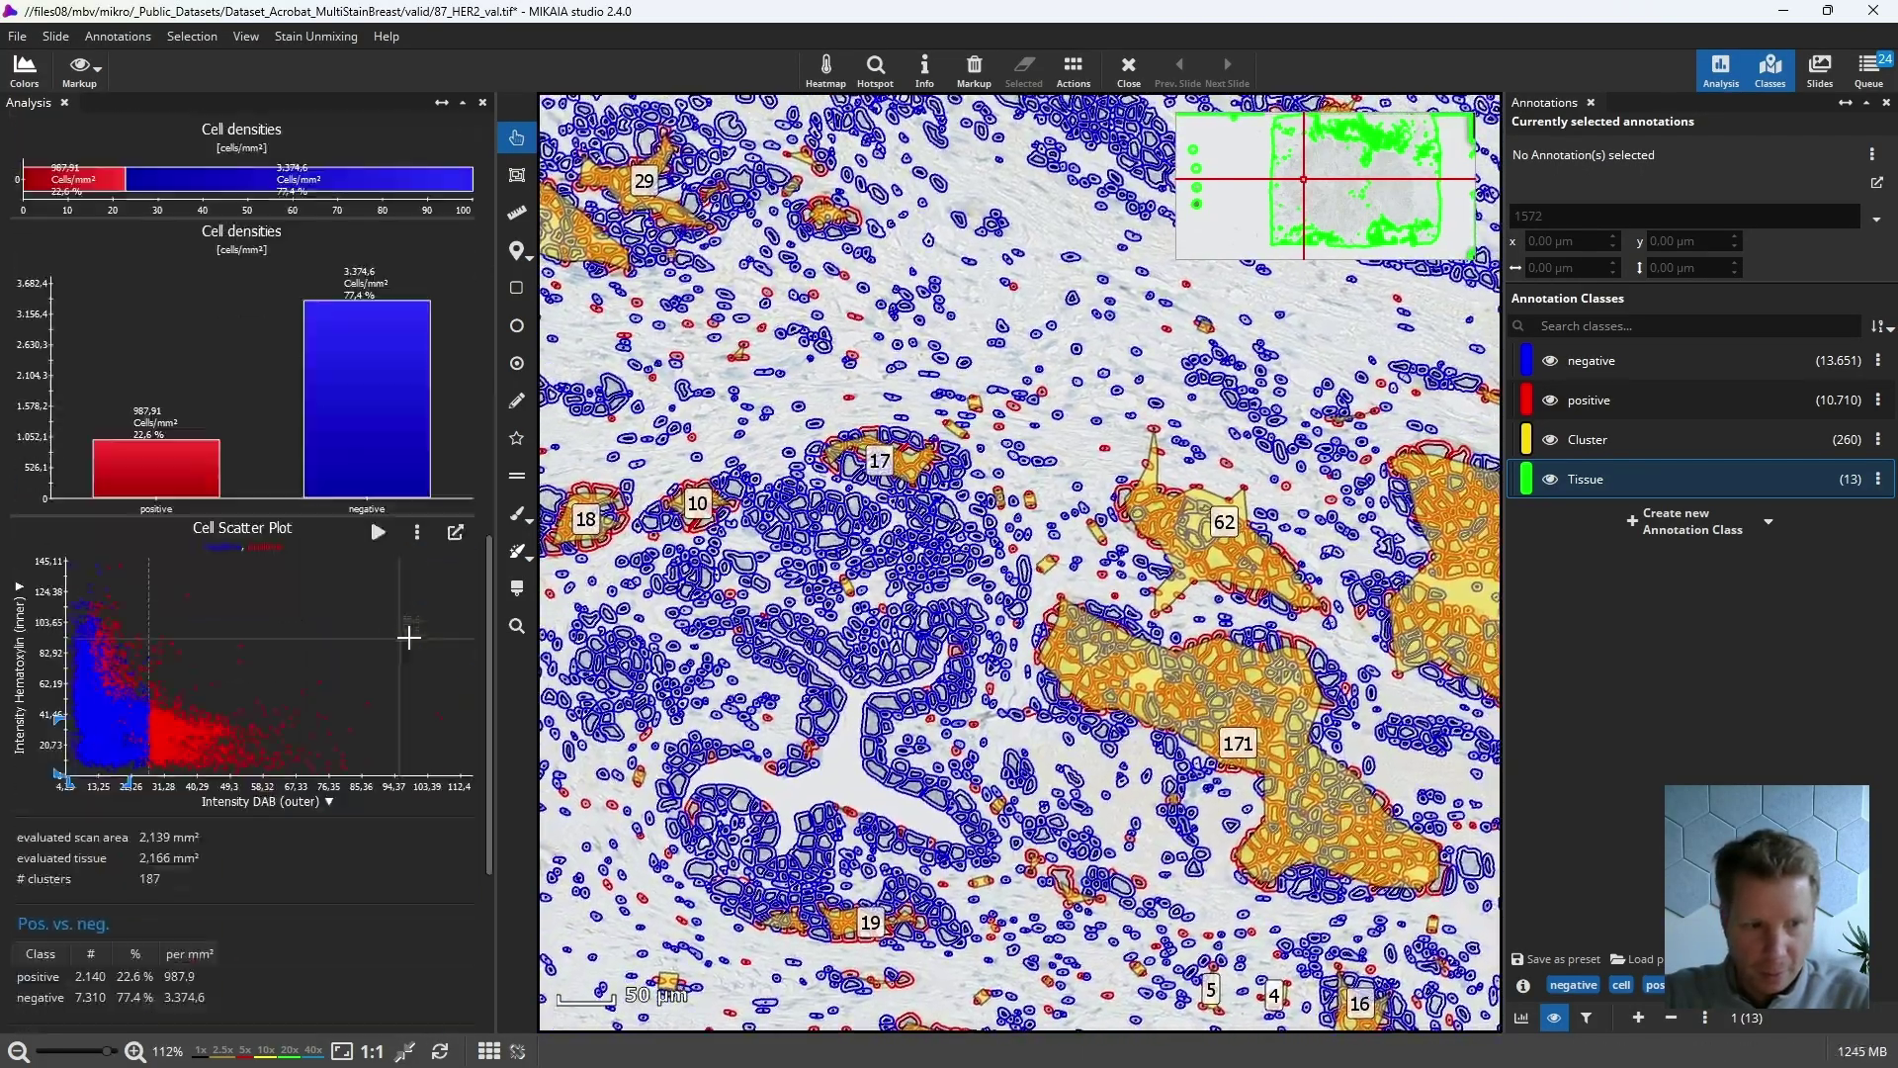
pyautogui.scroll(-3, 392, 696)
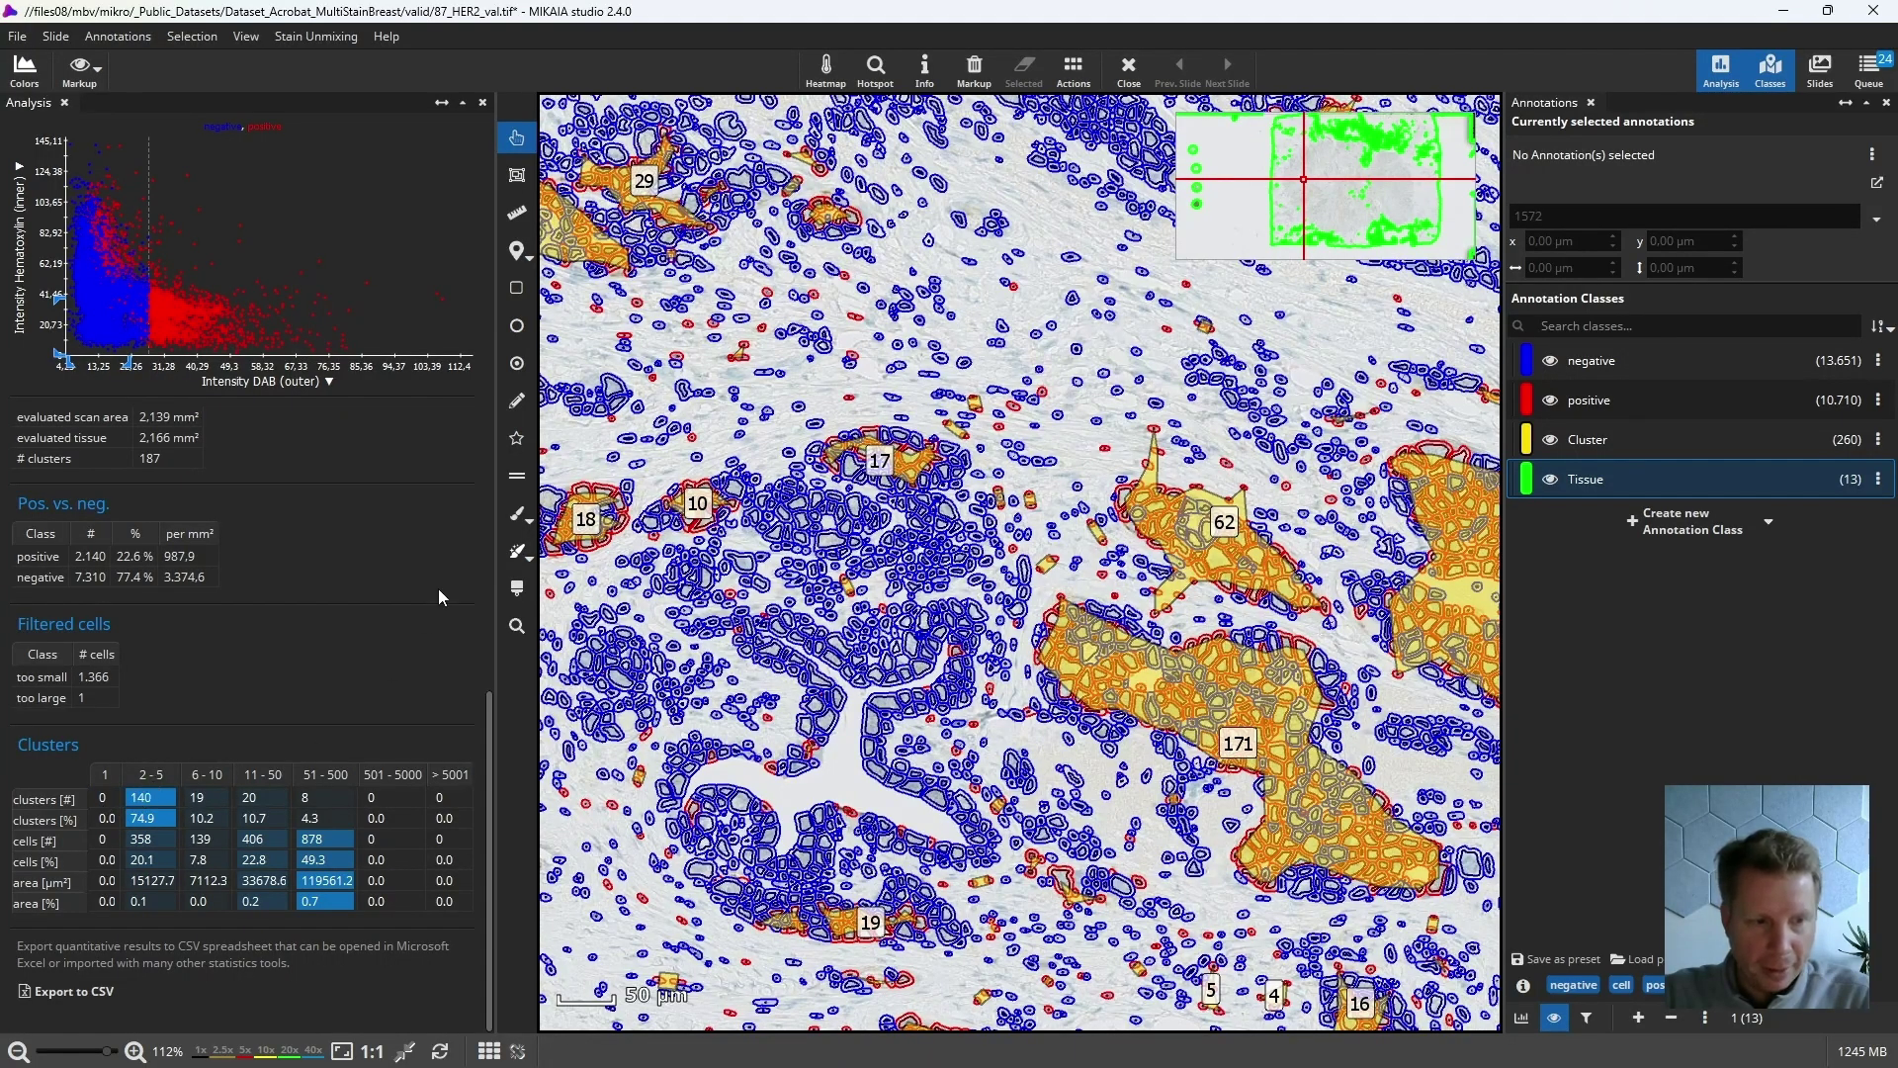
# Enable the minimum number of cells per cluster and set it to 10.
pyautogui.scroll(7, 442, 598)
pyautogui.scroll(15, 425, 662)
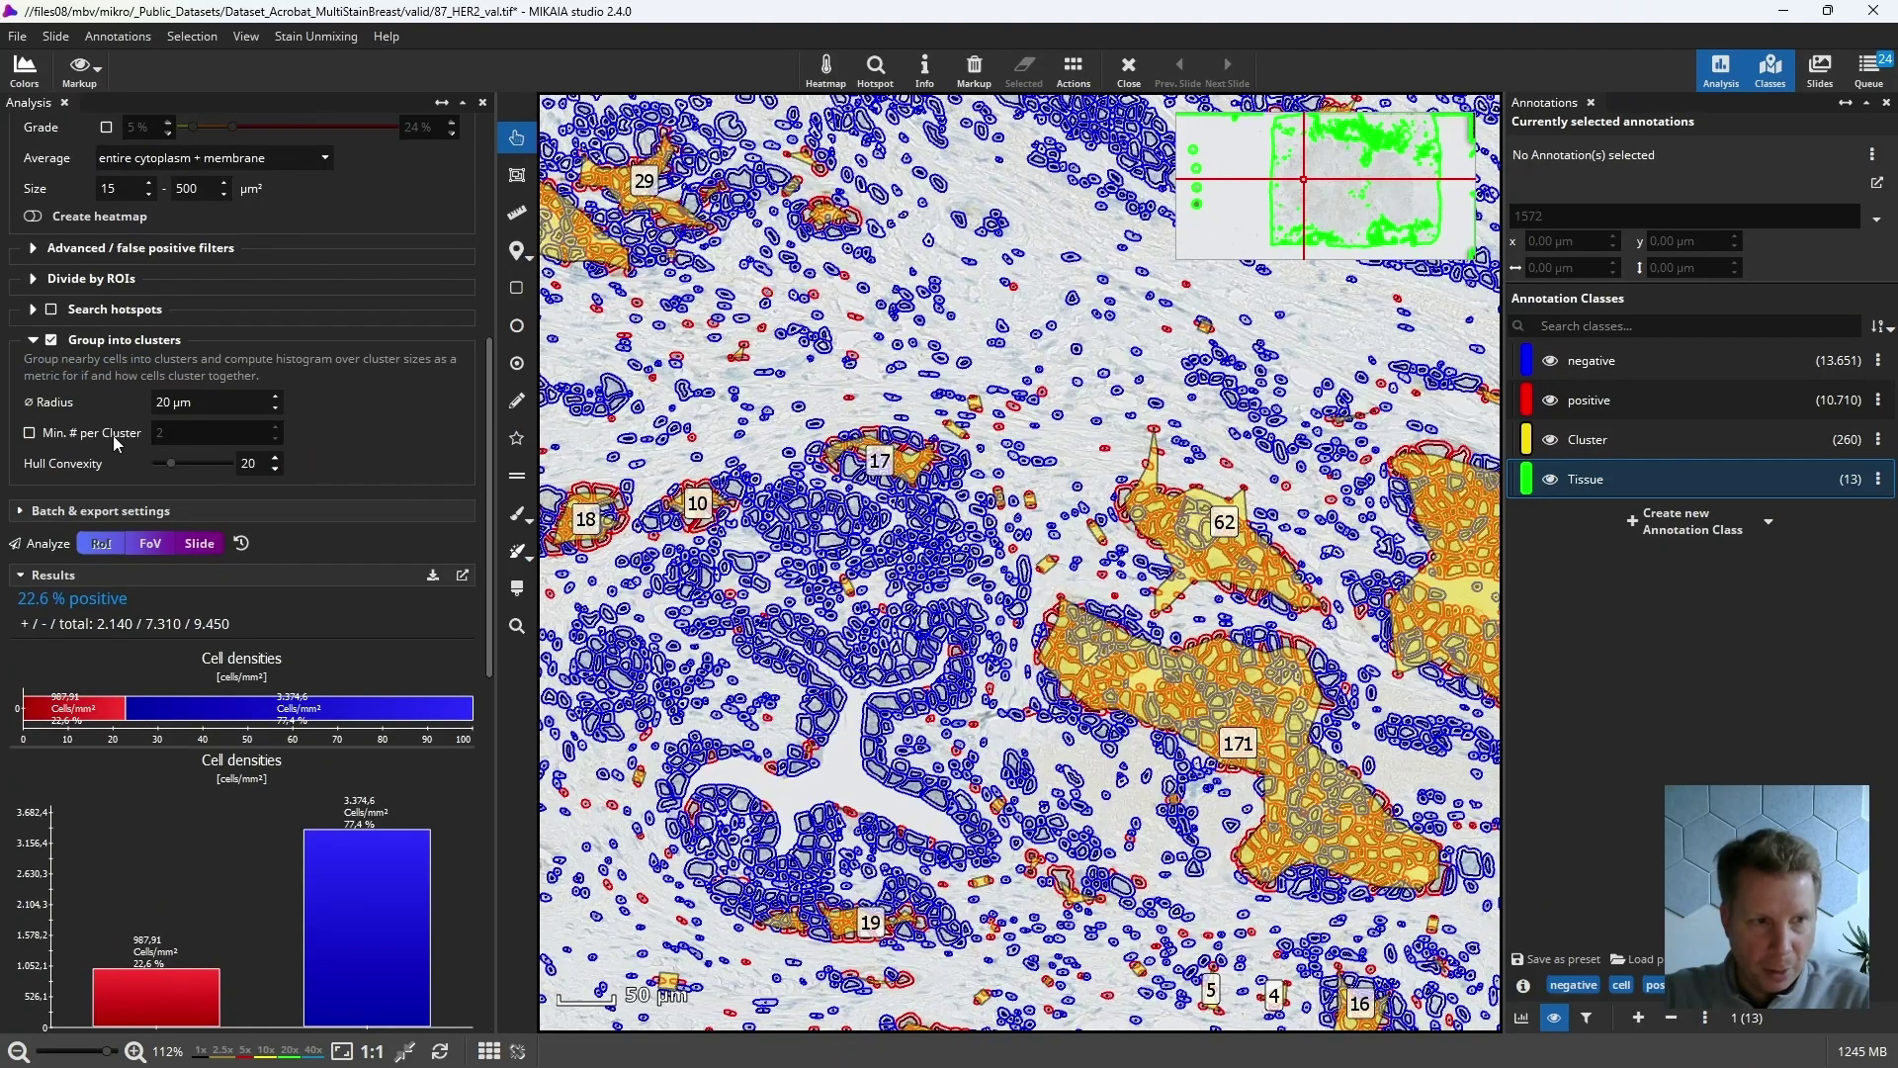
pyautogui.click(116, 435)
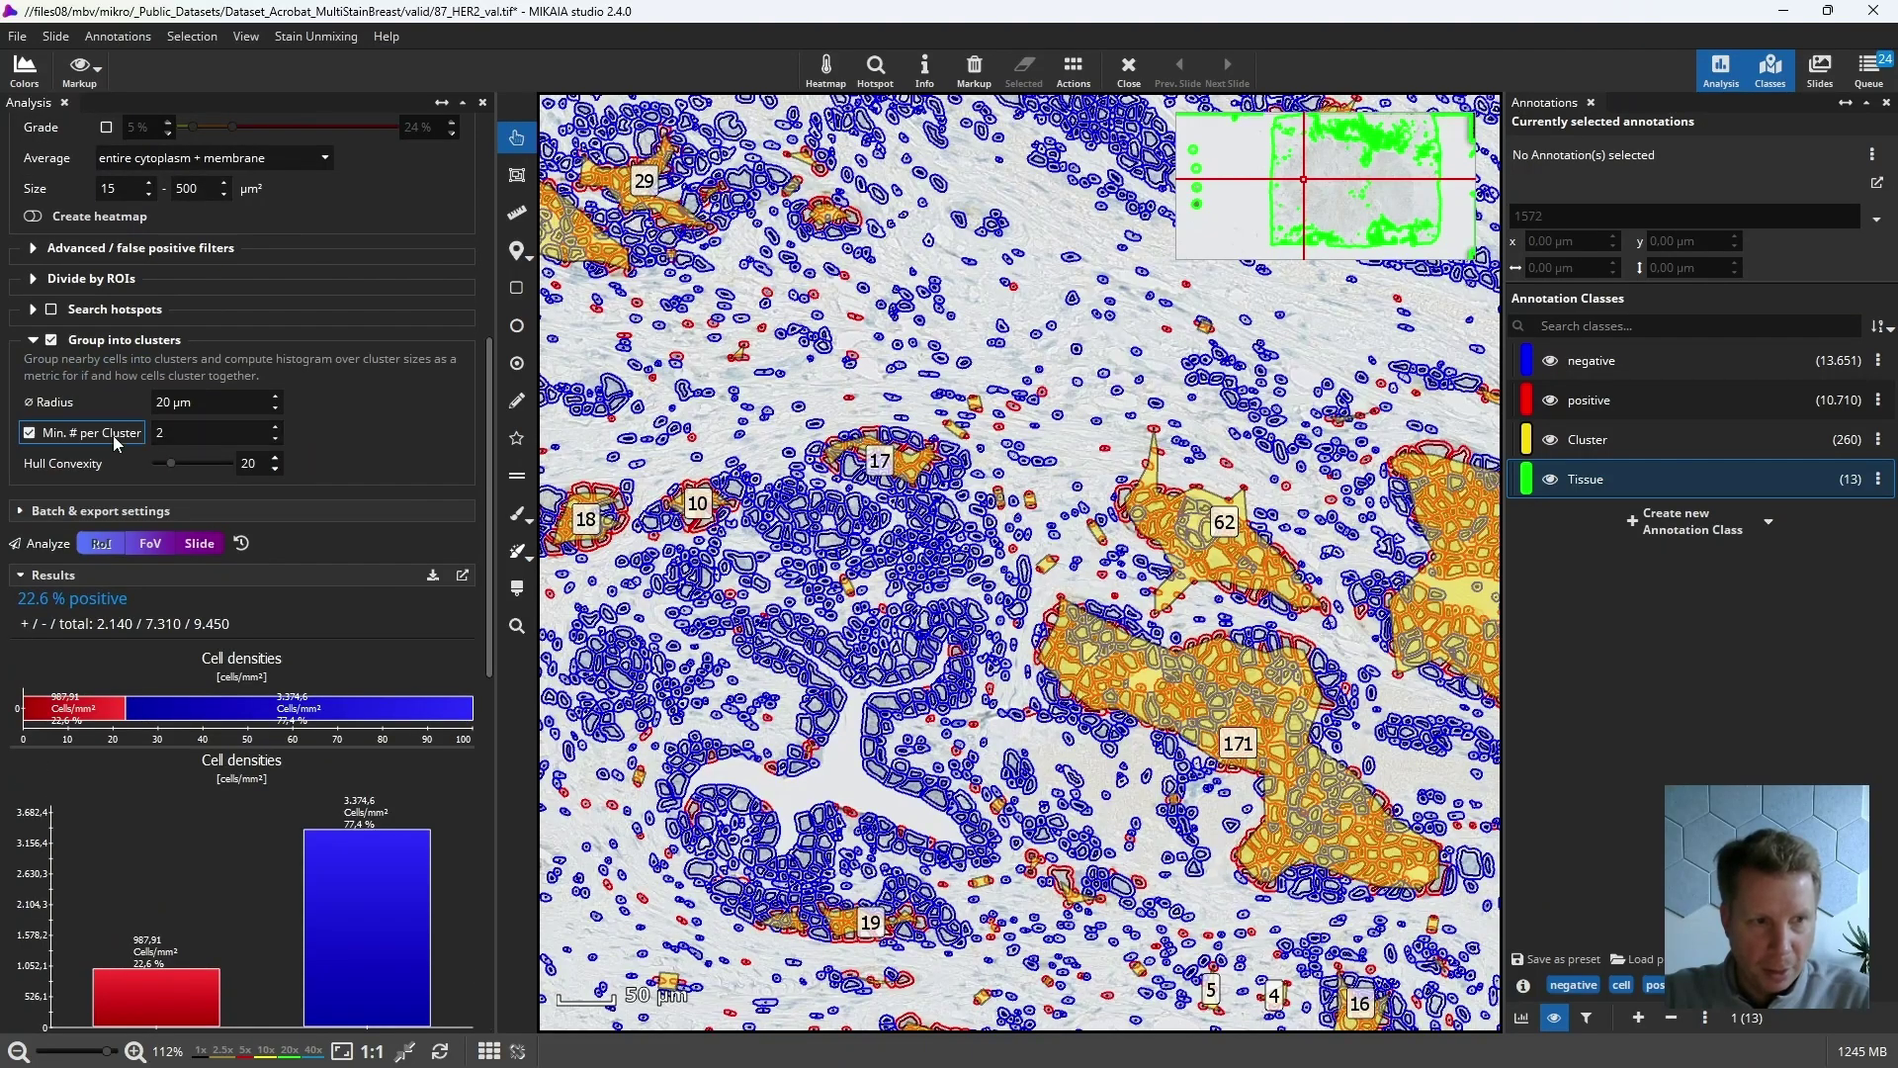
pyautogui.click(277, 427)
pyautogui.click(276, 427)
pyautogui.click(277, 428)
pyautogui.click(277, 428)
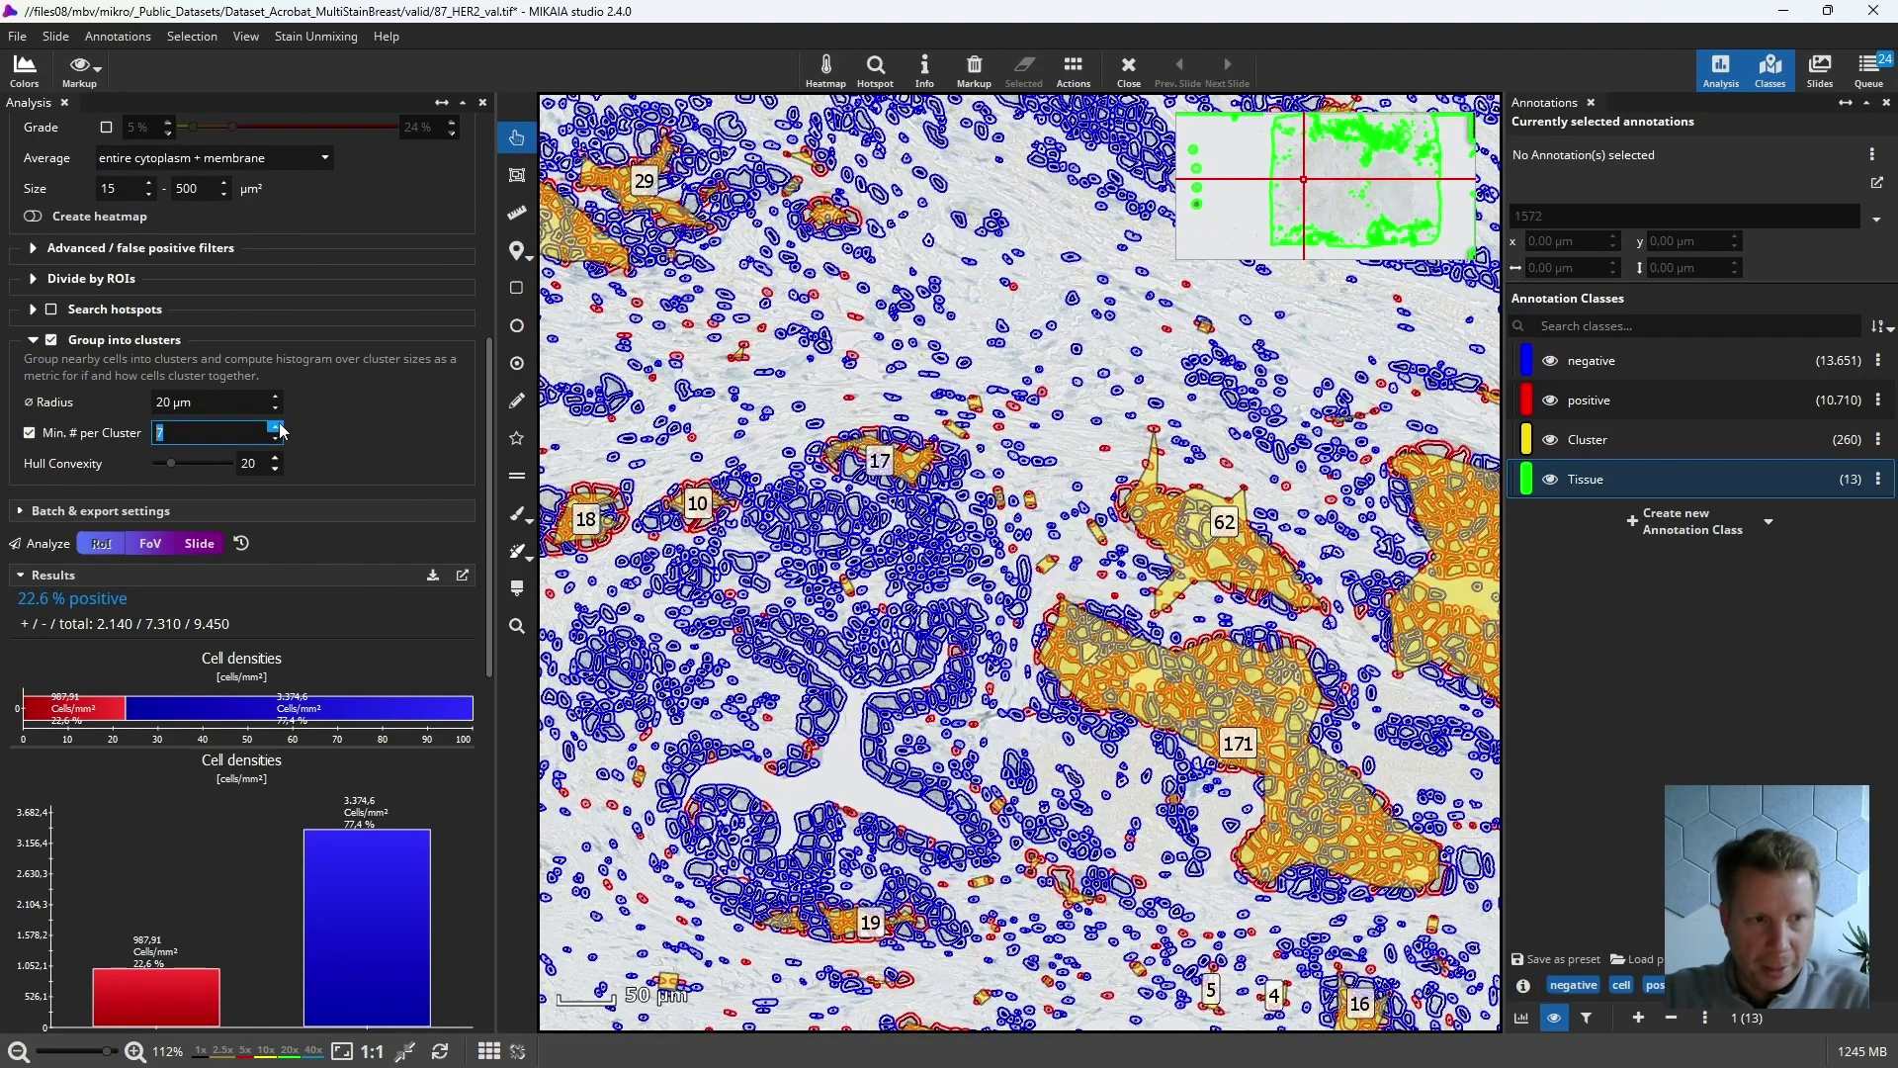
pyautogui.click(277, 428)
pyautogui.click(277, 428)
pyautogui.click(277, 428)
# Rerun the analysis of the field of view with the minimum cluster size and inspect the remaining clusters.
pyautogui.click(242, 543)
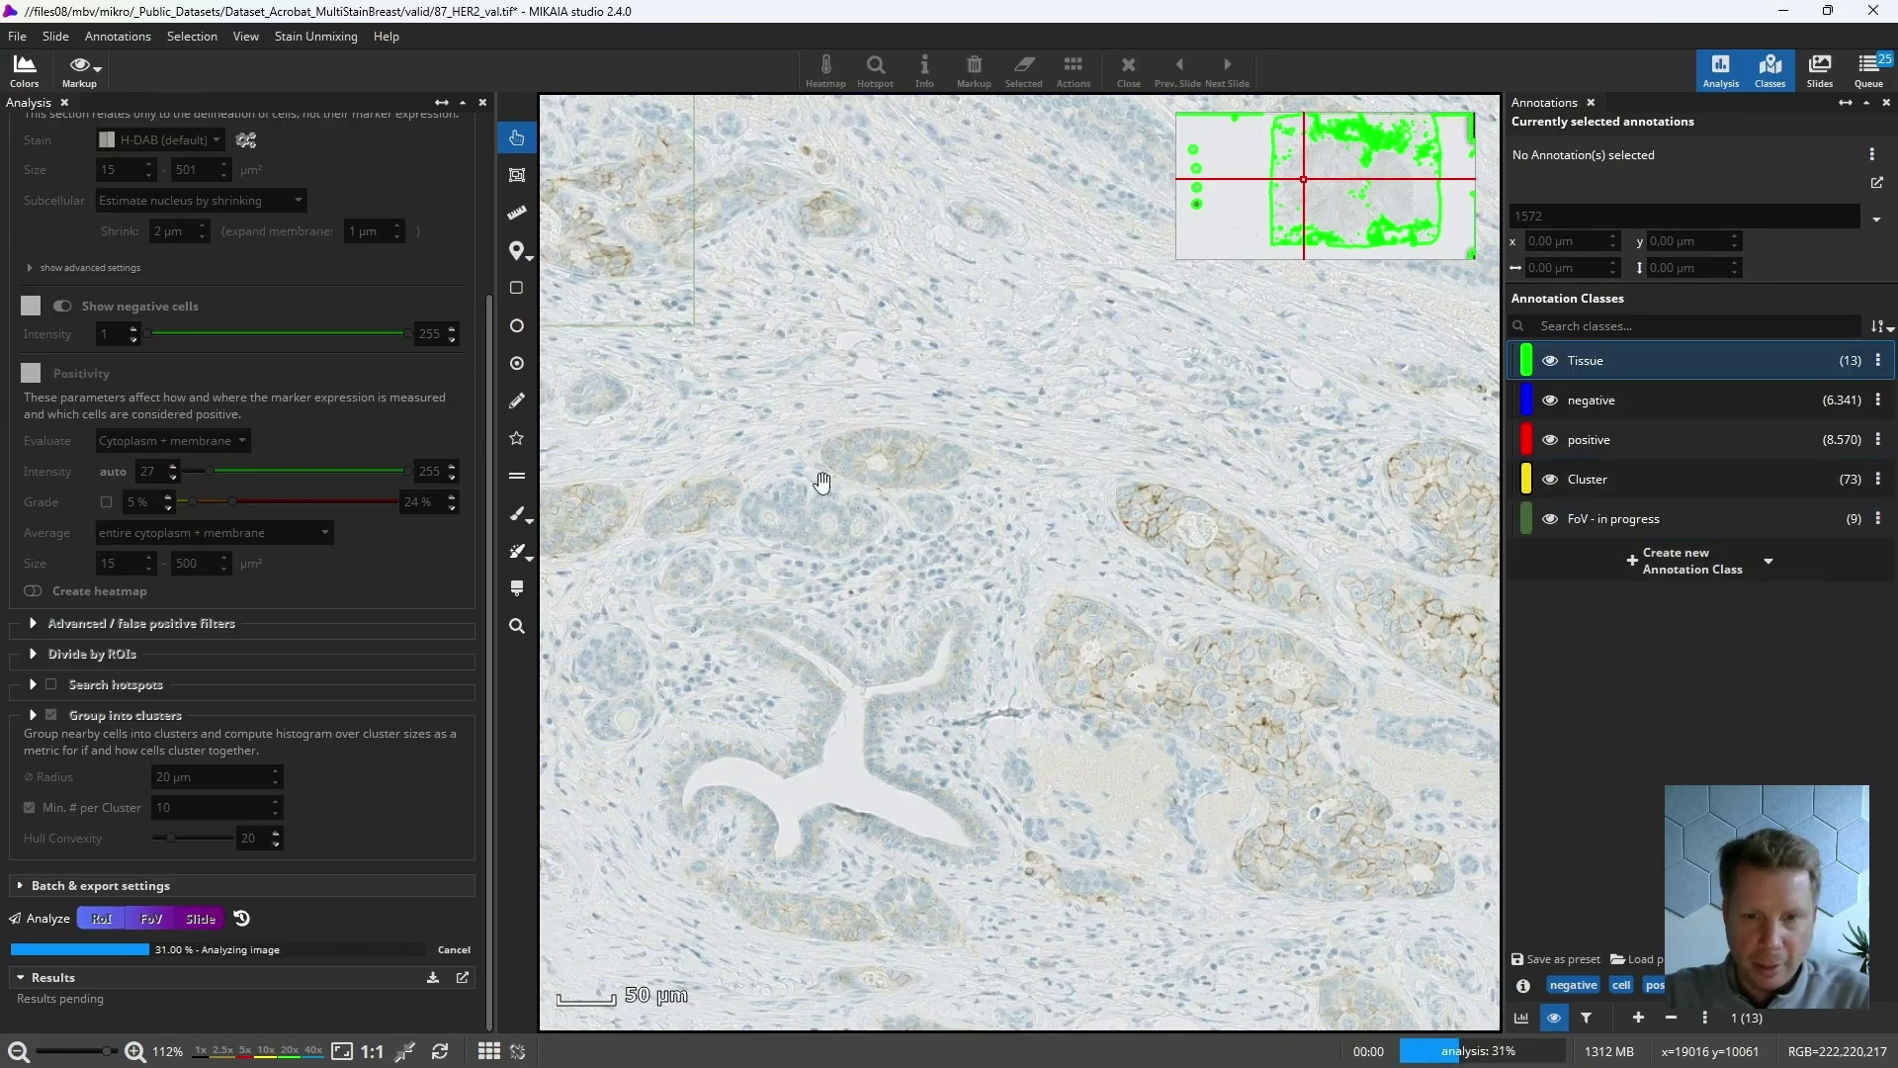
pyautogui.moveTo(1064, 489); pyautogui.dragTo(981, 533)
pyautogui.scroll(-5, 982, 529)
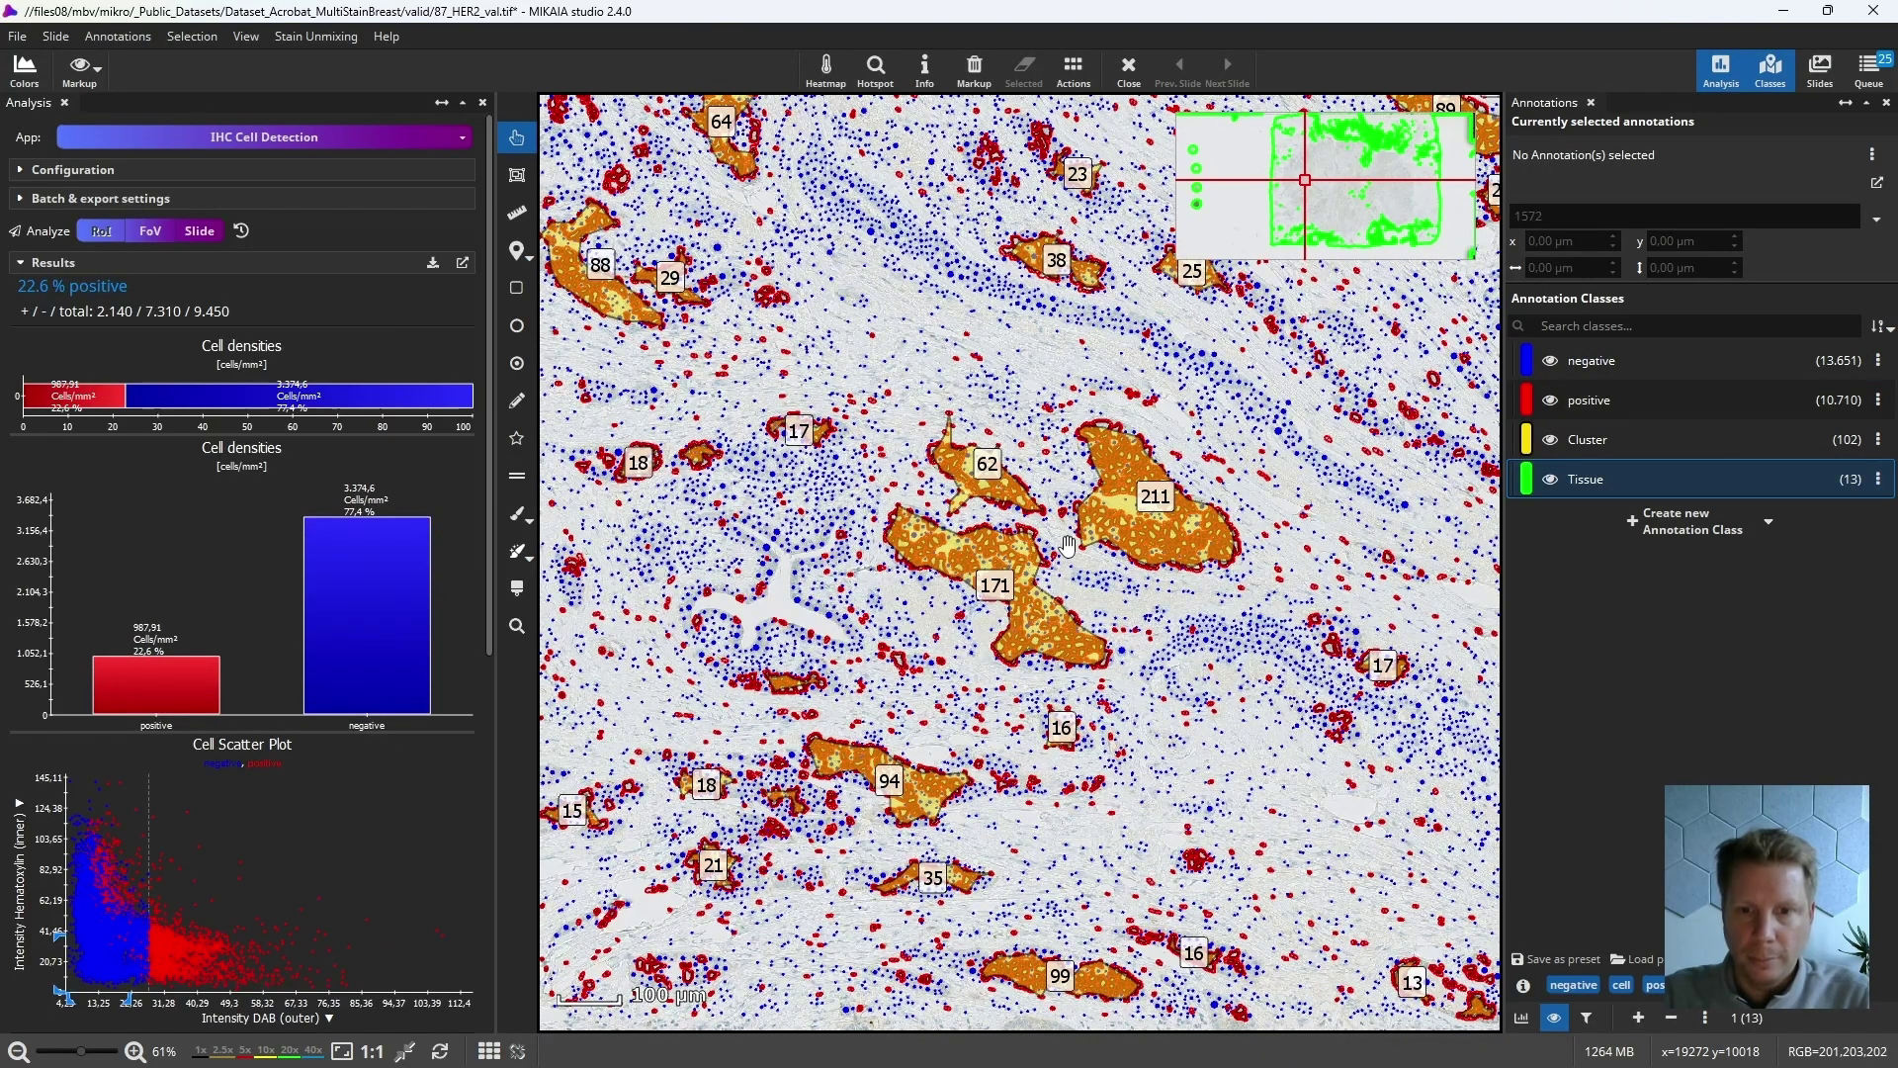
pyautogui.scroll(3, 877, 385)
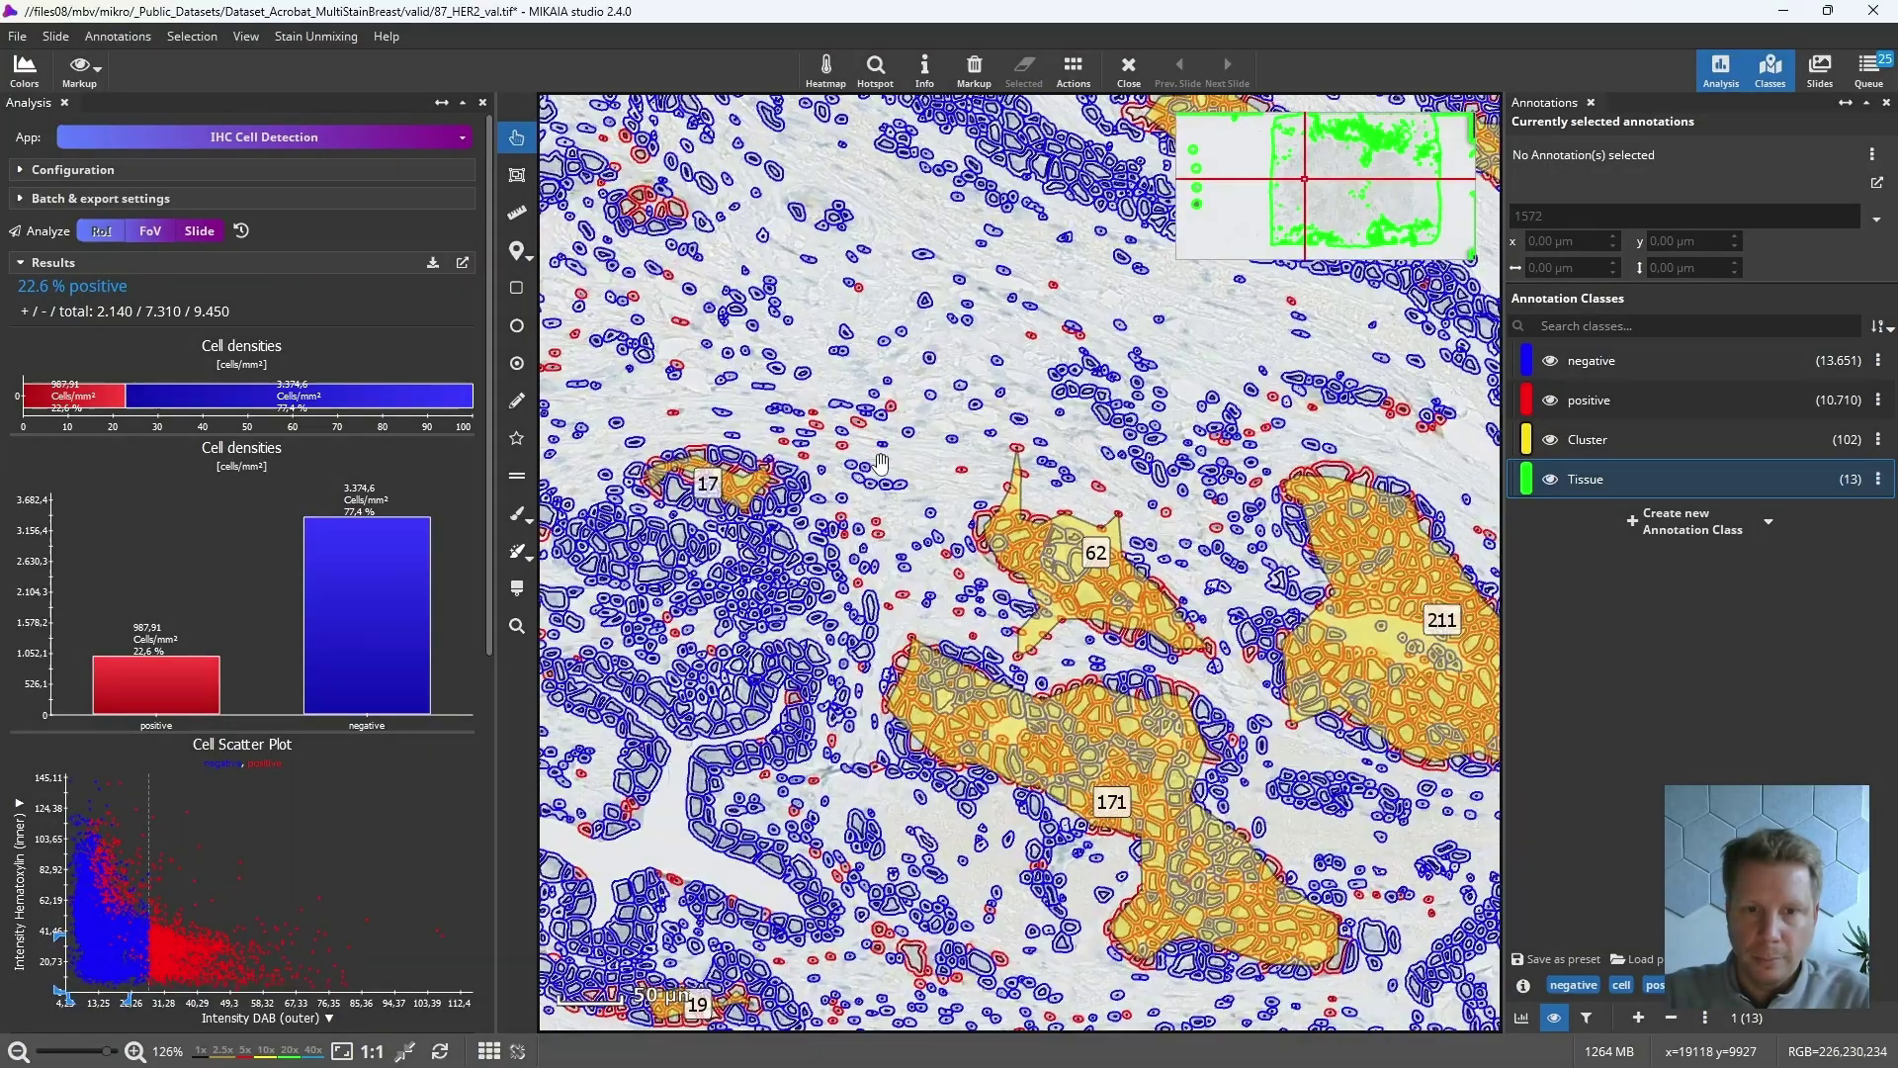